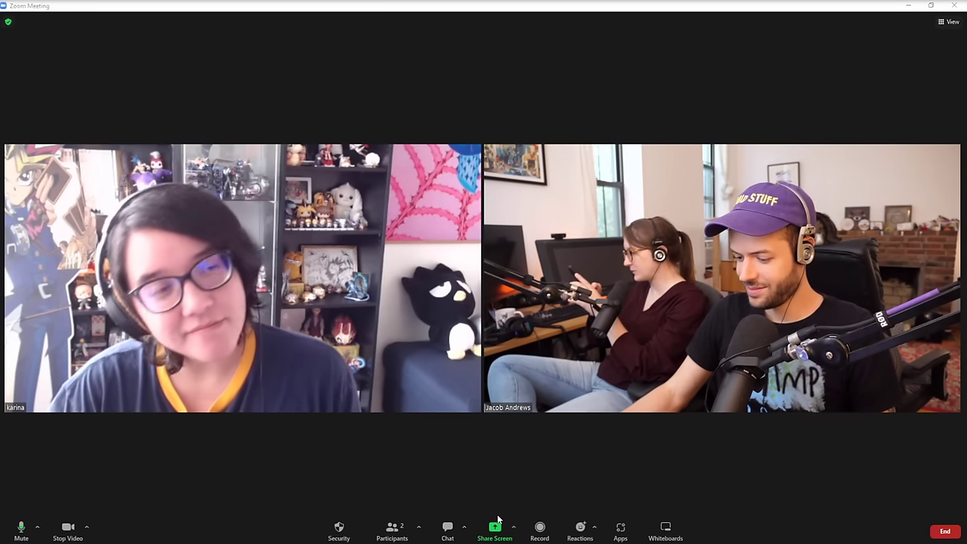
Share the CLIP STUDIO PAINT window in the Zoom meeting and shift the floating video thumbnails slightly further into the corner
click(498, 521)
click(537, 272)
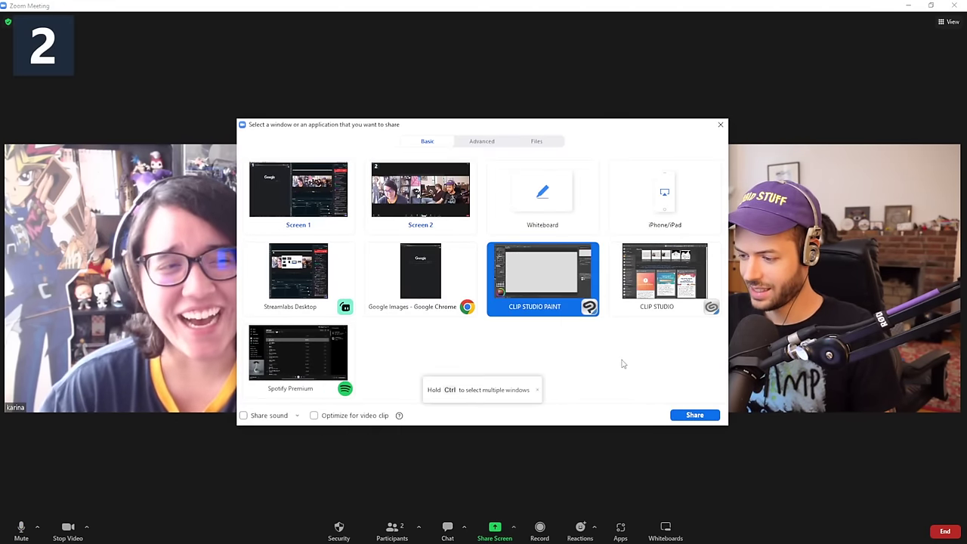
click(695, 416)
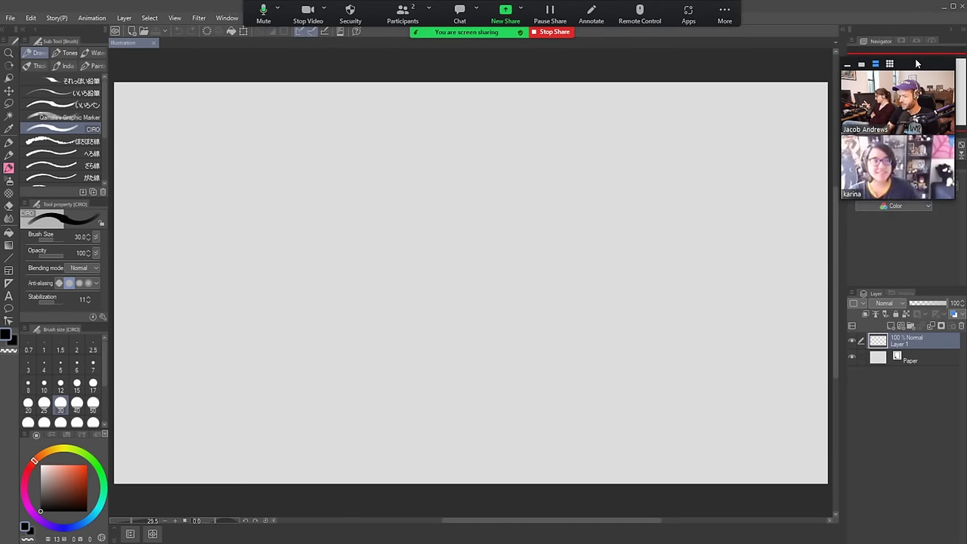
drag(917, 64, 923, 54)
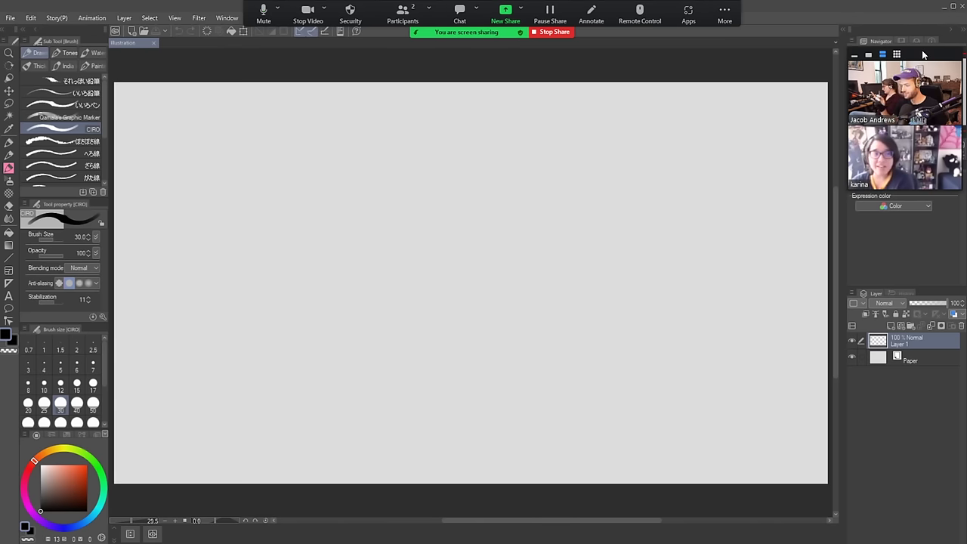
click(545, 249)
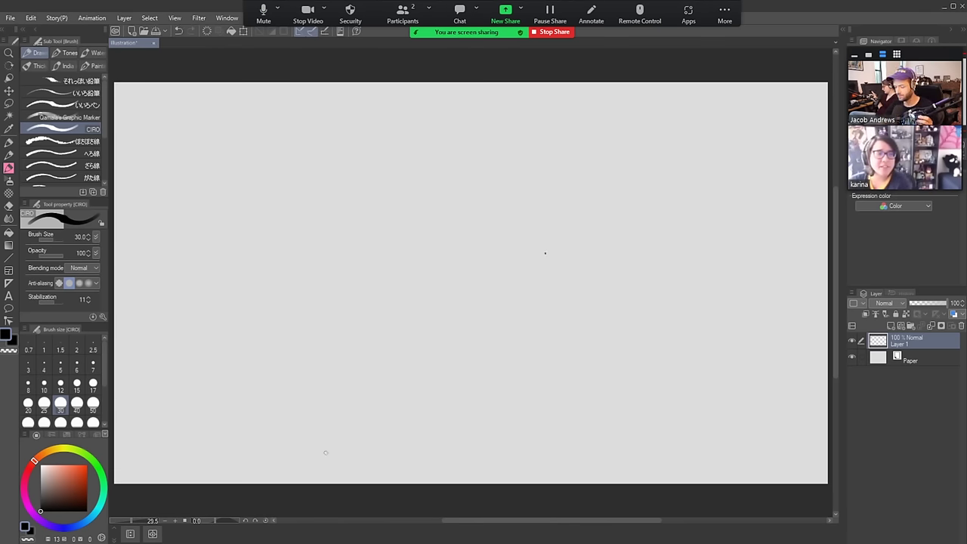
key(ctrl+z)
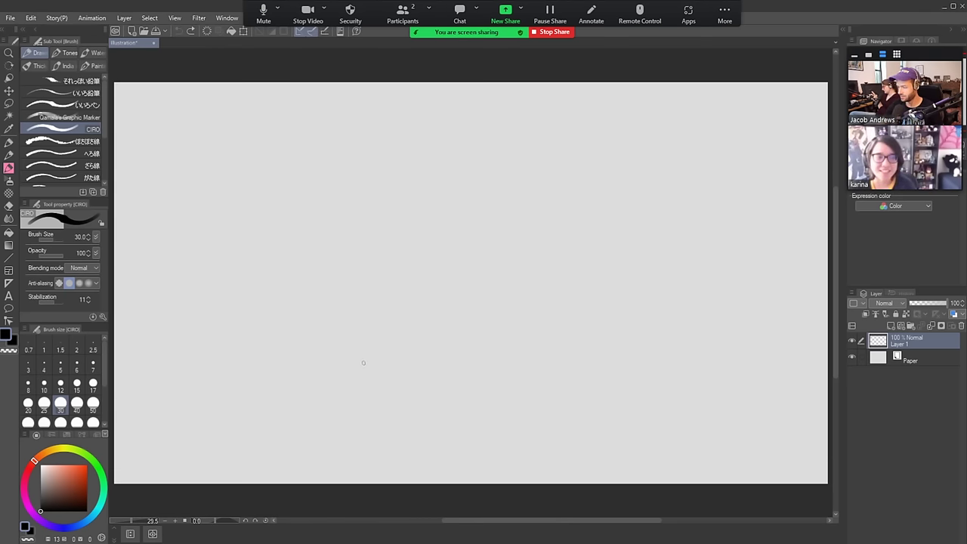
drag(376, 393, 355, 180)
key(ctrl+z)
Draw the outline of a large mug with a curved rim and base and a double-line round handle
mouse_move(380, 383)
mouse_down()
mouse_move(351, 197)
mouse_move(519, 174)
mouse_move(549, 251)
mouse_up()
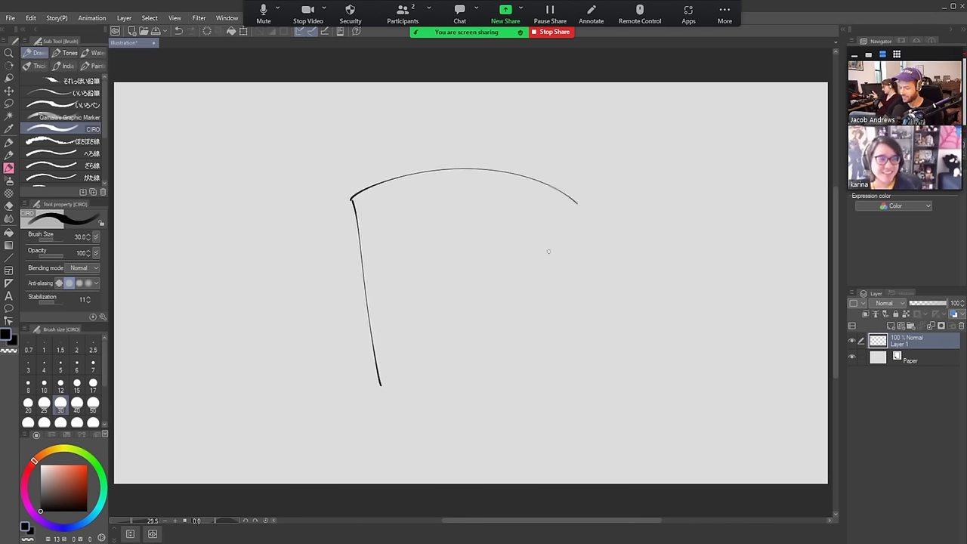
mouse_move(381, 385)
mouse_down()
mouse_move(514, 403)
mouse_move(562, 369)
mouse_move(577, 198)
mouse_up()
mouse_move(574, 246)
mouse_down()
mouse_move(614, 340)
mouse_move(565, 325)
mouse_up()
mouse_move(569, 292)
mouse_down()
mouse_move(573, 280)
mouse_move(565, 308)
mouse_up()
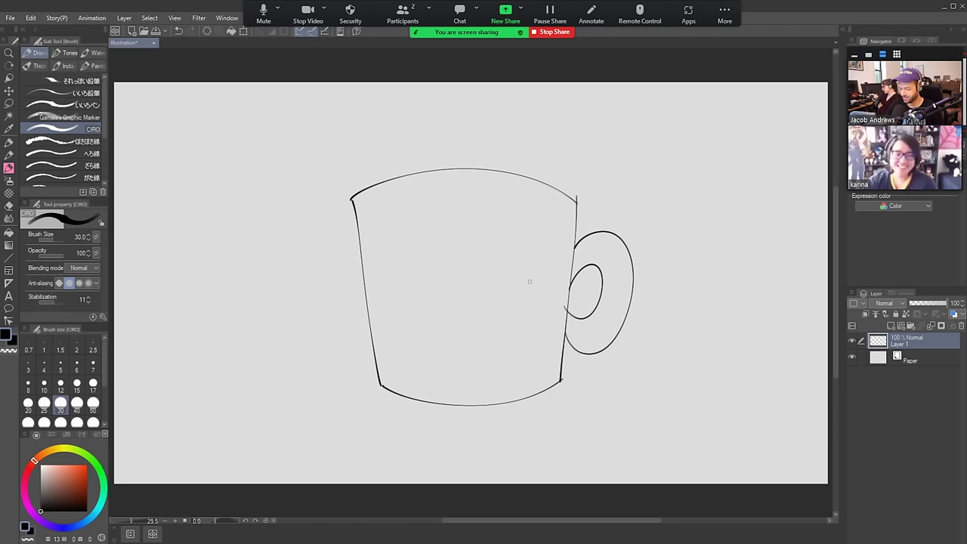
Draw two small striding legs with feet under the mug's lower corners, one bent and one outstretched
mouse_move(378, 376)
mouse_down()
mouse_move(377, 430)
mouse_move(353, 417)
mouse_move(365, 424)
mouse_move(352, 438)
mouse_move(379, 440)
mouse_up()
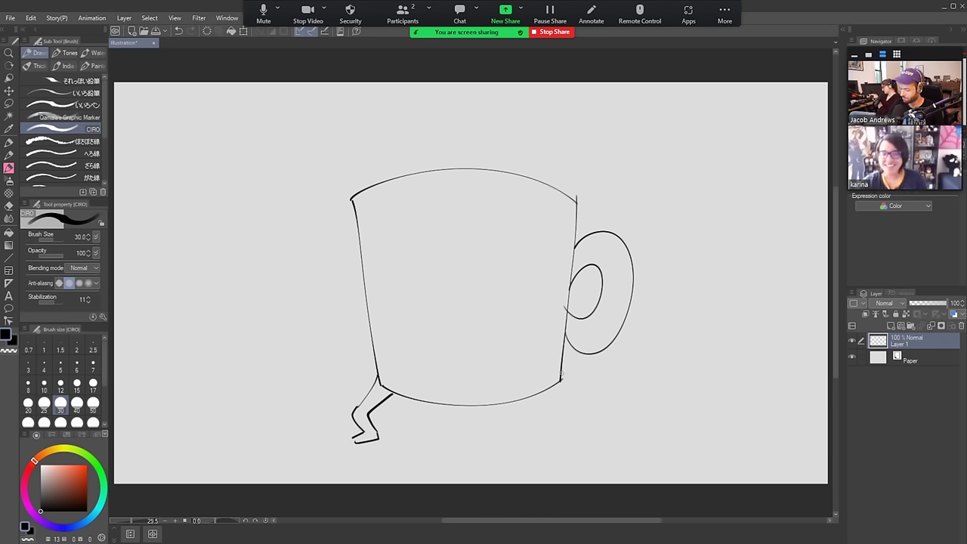
drag(561, 373, 599, 419)
mouse_move(551, 389)
mouse_down()
mouse_move(601, 433)
mouse_move(609, 414)
mouse_move(602, 434)
mouse_move(612, 406)
mouse_up()
key(ctrl+z)
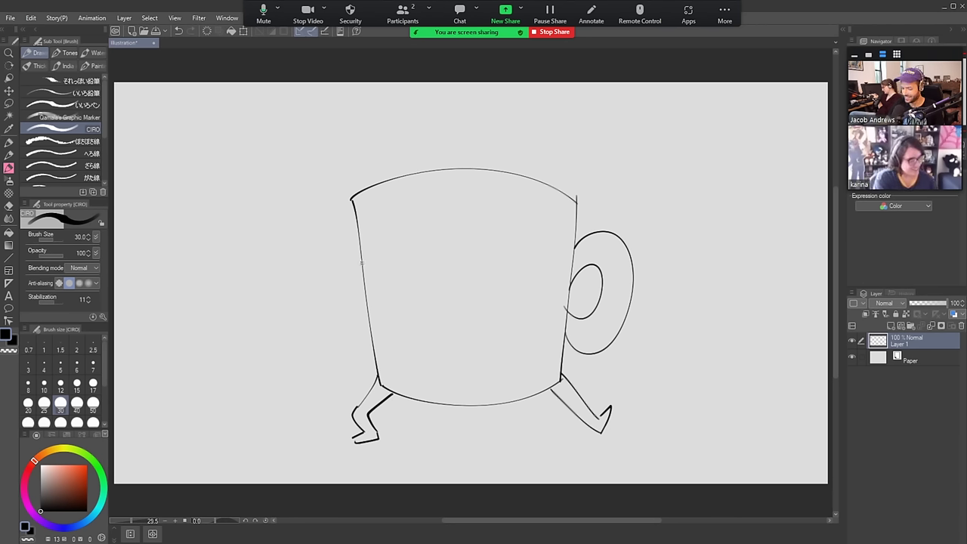
Draw a bent arm with its hand resting on the mug's side opposite the handle
mouse_move(363, 263)
mouse_down()
mouse_move(326, 298)
mouse_move(366, 326)
mouse_up()
key(ctrl+z)
mouse_move(362, 268)
mouse_down()
mouse_move(326, 303)
mouse_move(368, 325)
mouse_up()
mouse_move(365, 285)
mouse_down()
mouse_move(346, 302)
mouse_move(367, 333)
mouse_up()
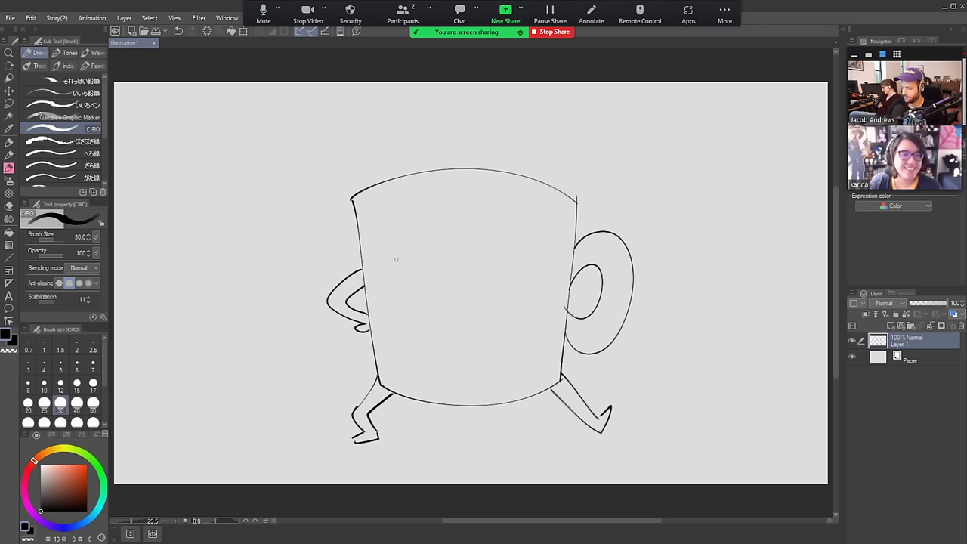
Draw angled upper eyelids, round irises and one lowered and one raised crescent eyebrow on the mug
mouse_move(380, 270)
mouse_down()
mouse_move(437, 243)
mouse_move(489, 246)
mouse_move(497, 256)
mouse_move(513, 243)
mouse_move(554, 276)
mouse_up()
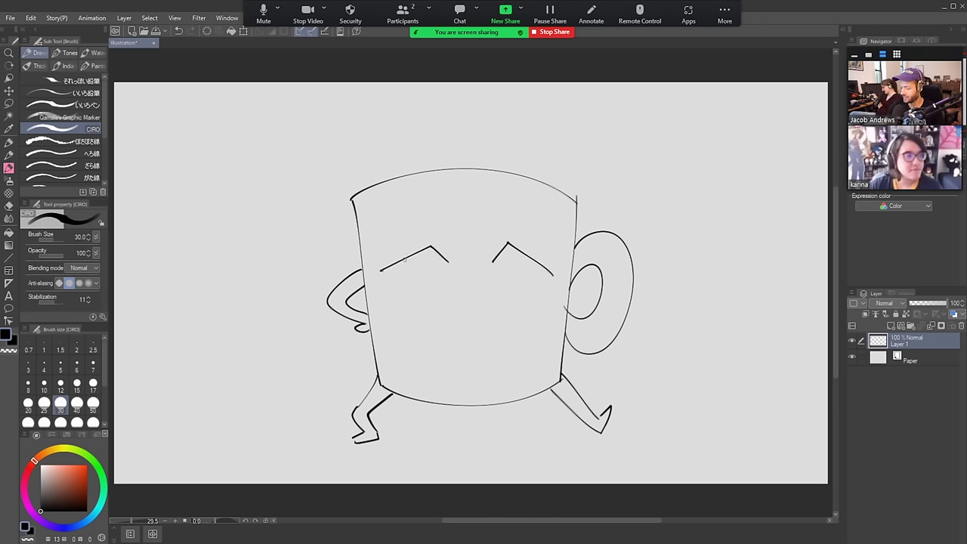
mouse_move(405, 257)
mouse_down()
mouse_move(426, 265)
mouse_move(409, 254)
mouse_up()
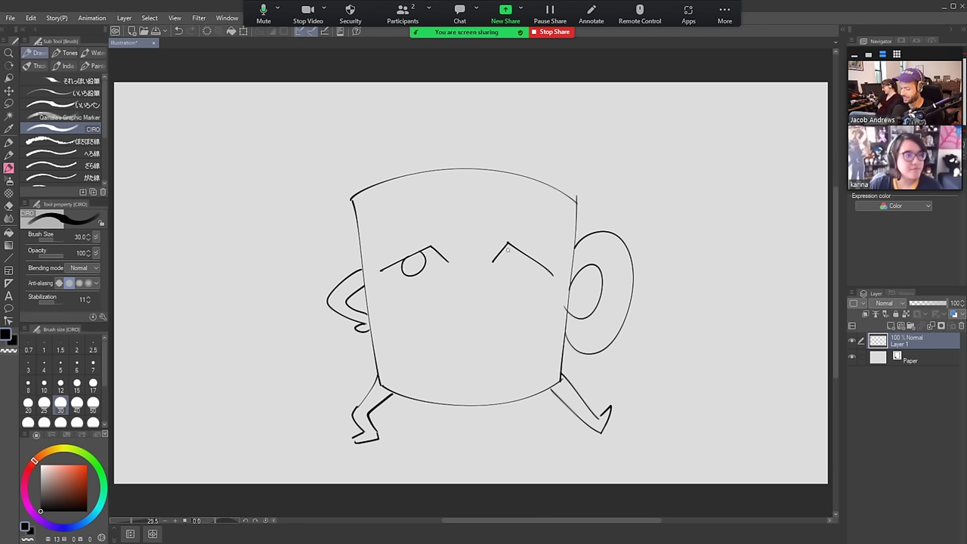
mouse_move(508, 251)
mouse_down()
mouse_move(500, 262)
mouse_move(524, 254)
mouse_up()
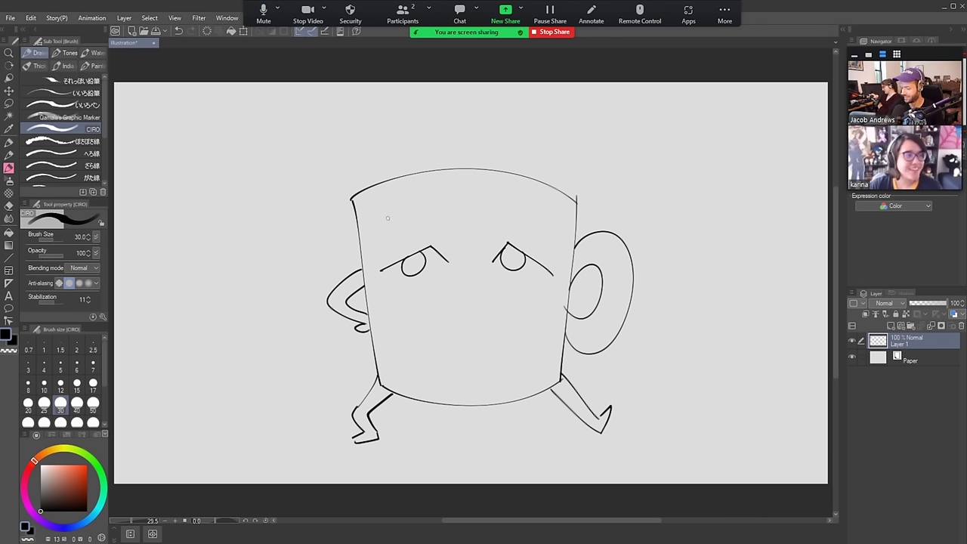
mouse_move(380, 219)
mouse_down()
mouse_move(451, 215)
mouse_move(378, 220)
mouse_up()
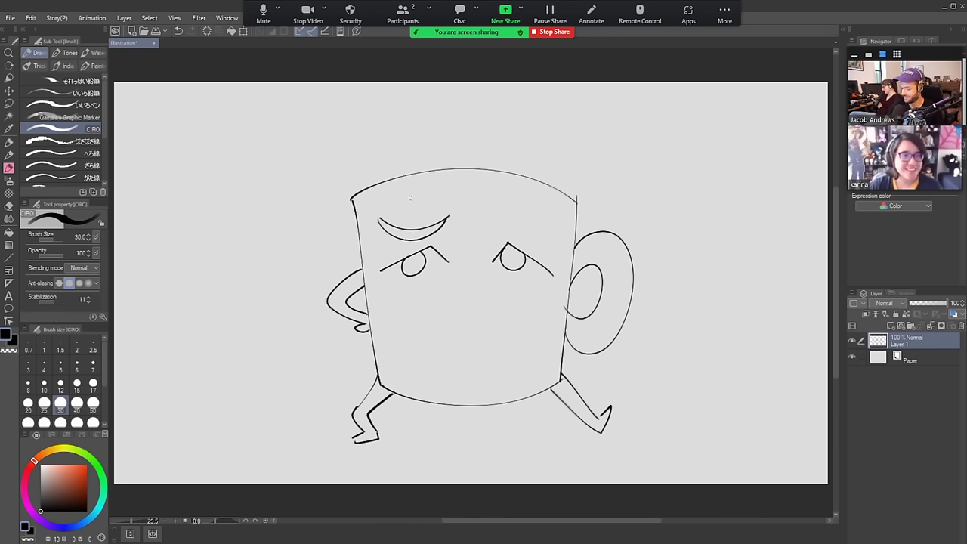
mouse_move(495, 208)
mouse_down()
mouse_move(556, 235)
mouse_move(554, 226)
mouse_move(490, 214)
mouse_up()
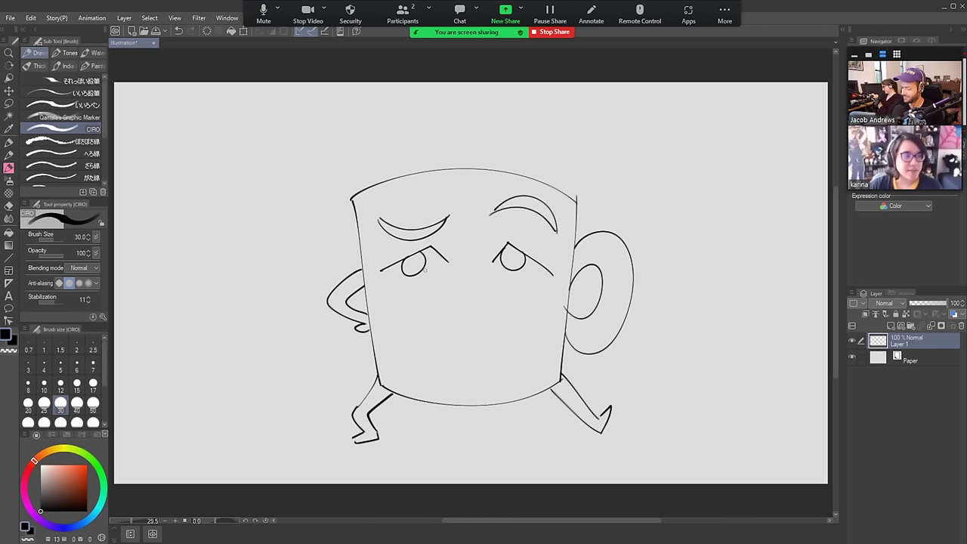
Close both eyes with lower lids and add short crease lines above and below their inner corners
mouse_move(380, 271)
mouse_down()
mouse_move(414, 289)
mouse_move(448, 265)
mouse_up()
mouse_move(553, 277)
mouse_down()
mouse_move(530, 291)
mouse_move(496, 265)
mouse_up()
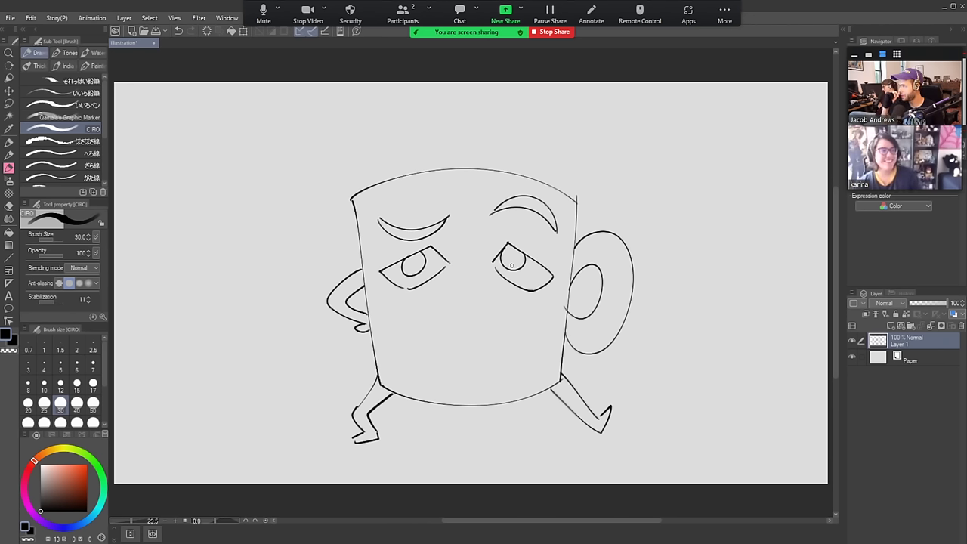
drag(449, 263, 429, 297)
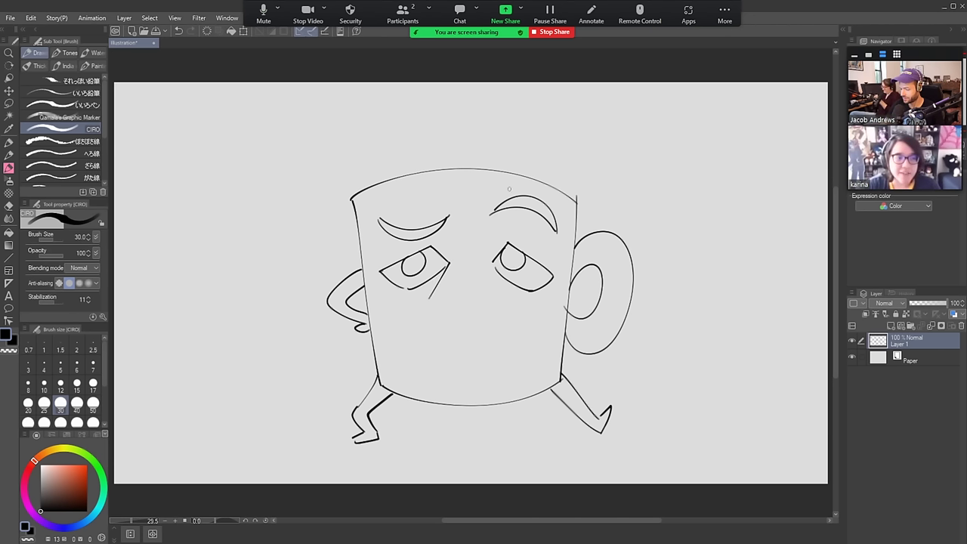
drag(493, 265, 503, 291)
drag(450, 263, 433, 237)
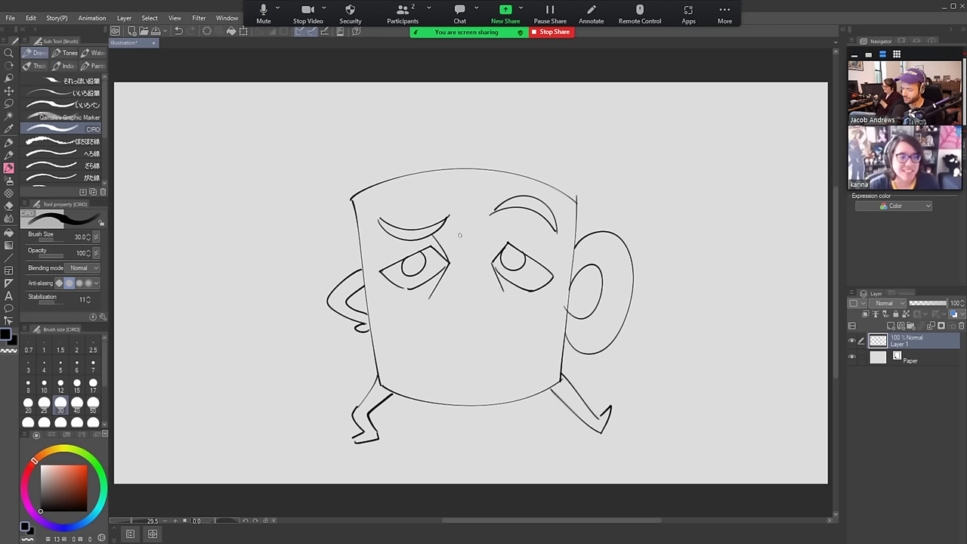
drag(493, 263, 508, 225)
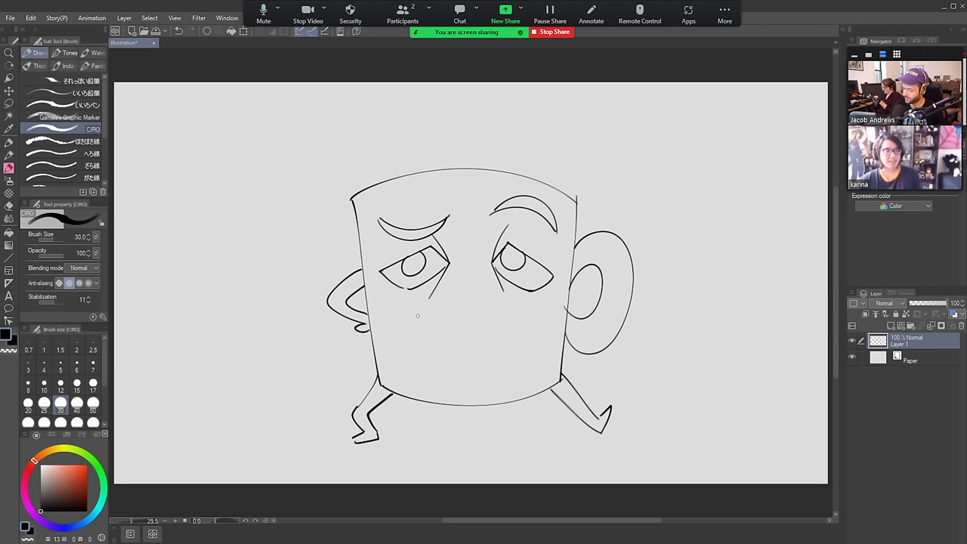
Draw a smirking mouth with short stubble marks on the mug's chin and both cheeks
mouse_move(436, 308)
mouse_down()
mouse_move(411, 317)
mouse_move(528, 328)
mouse_up()
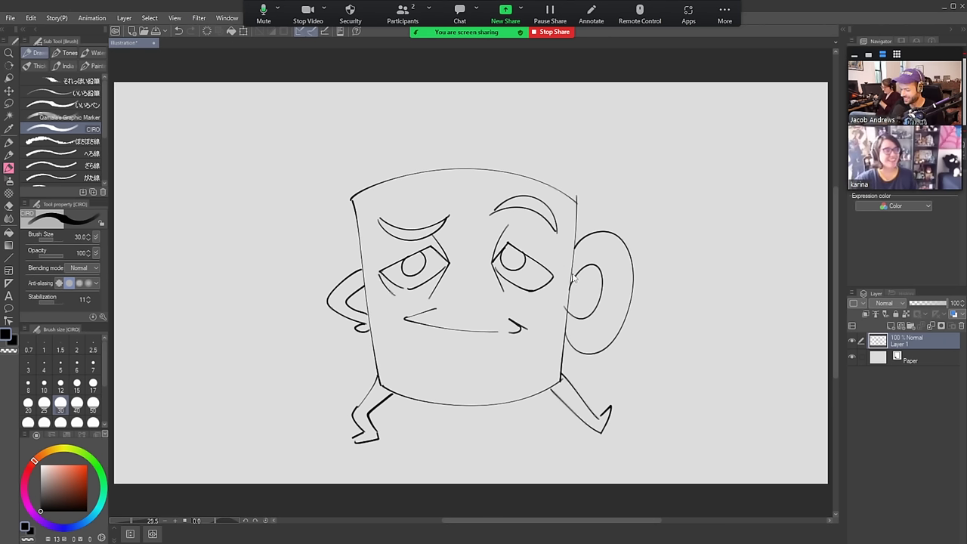
mouse_move(449, 372)
mouse_down()
mouse_move(446, 385)
mouse_move(496, 381)
mouse_up()
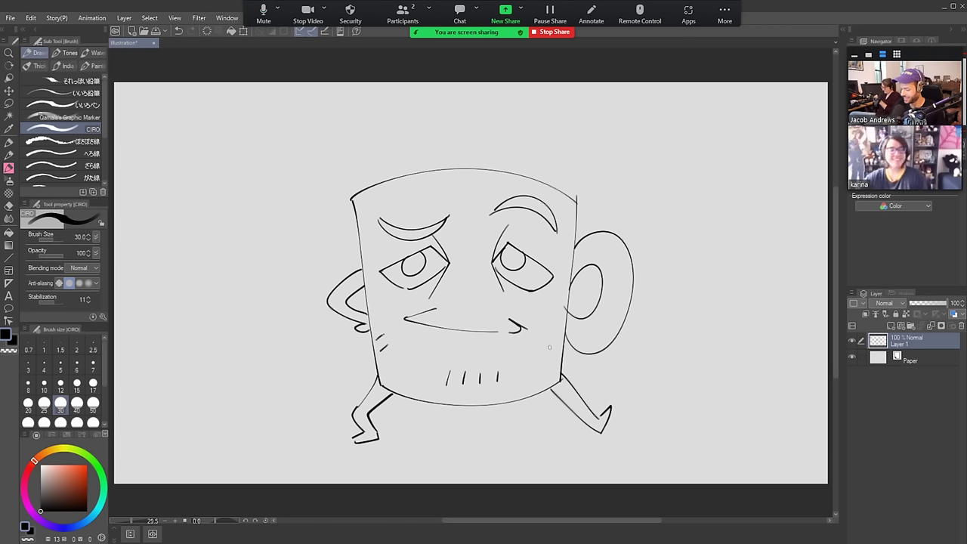
mouse_move(554, 347)
mouse_down()
mouse_move(547, 351)
mouse_move(554, 333)
mouse_up()
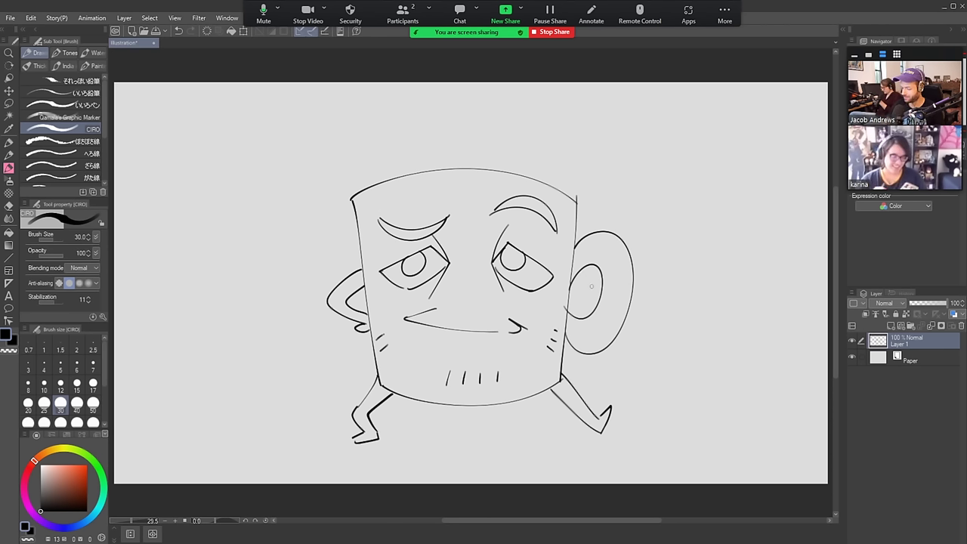
Draw jagged burst outlines on both sides of the mug and letter DRAWFEE in an arc above it
mouse_move(311, 404)
mouse_down()
mouse_move(260, 339)
mouse_move(251, 244)
mouse_up()
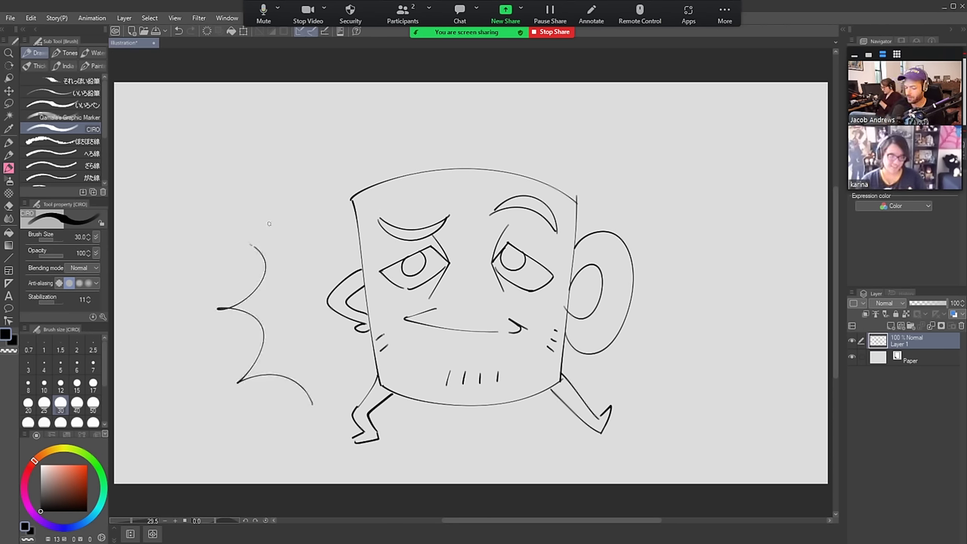
mouse_move(663, 219)
mouse_down()
mouse_move(716, 244)
mouse_move(766, 331)
mouse_move(684, 384)
mouse_up()
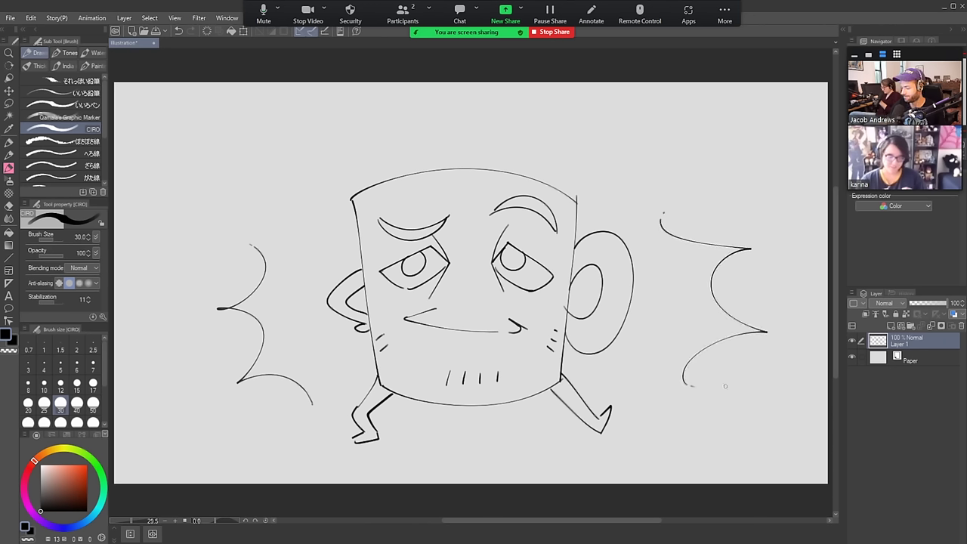
mouse_move(345, 175)
mouse_down()
mouse_move(304, 115)
mouse_move(344, 167)
mouse_up()
mouse_move(376, 106)
mouse_down()
mouse_move(389, 155)
mouse_move(382, 124)
mouse_move(429, 154)
mouse_move(454, 157)
mouse_move(454, 127)
mouse_move(483, 125)
mouse_move(496, 102)
mouse_move(511, 159)
mouse_up()
drag(511, 106, 550, 106)
mouse_move(508, 132)
mouse_down()
mouse_move(532, 130)
mouse_move(541, 161)
mouse_move(573, 158)
mouse_up()
mouse_move(548, 135)
mouse_down()
mouse_move(601, 115)
mouse_move(611, 172)
mouse_up()
drag(585, 140, 607, 140)
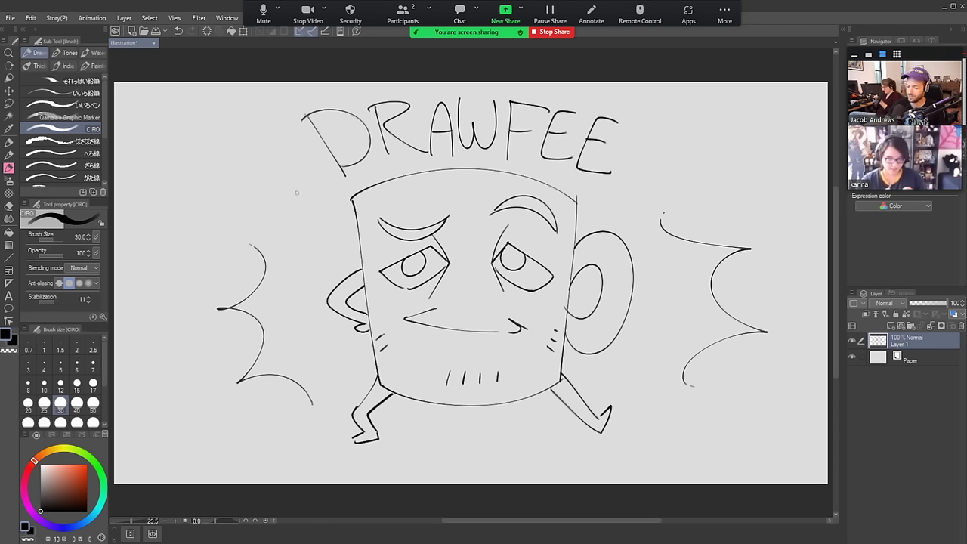
Add three short emphasis lines on each side of the DRAWFEE lettering
drag(263, 143, 286, 141)
drag(268, 173, 287, 167)
drag(290, 204, 309, 185)
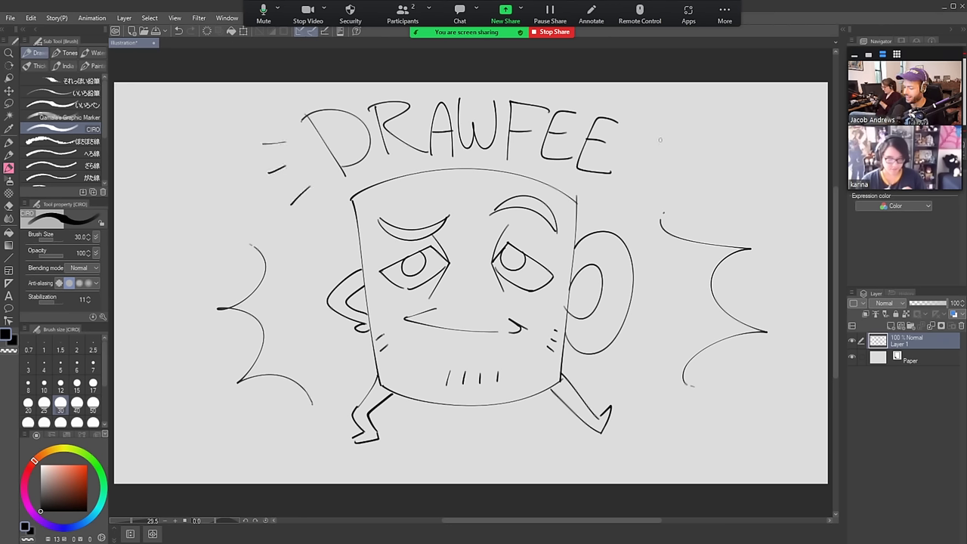
mouse_move(652, 138)
mouse_down()
mouse_move(664, 164)
mouse_move(653, 193)
mouse_up()
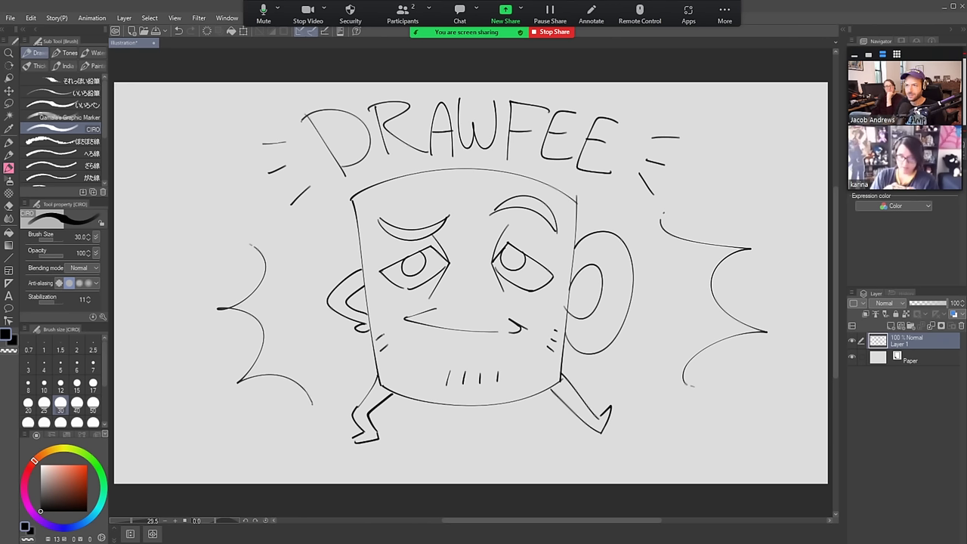
Hide the mug drawing's layer, add a new layer and paste the Mischief Makers cover image
click(852, 341)
click(890, 325)
key(ctrl+v)
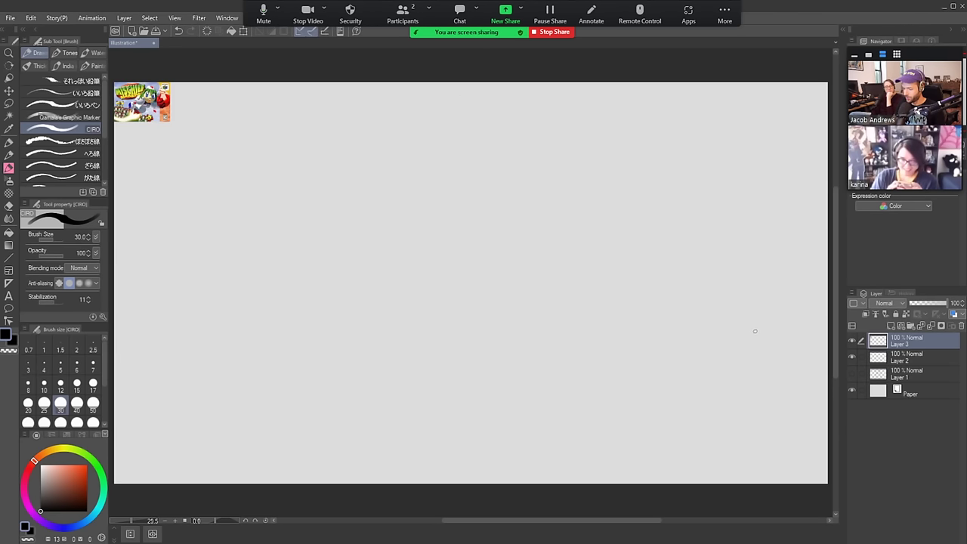
Scale the pasted Mischief Makers cover proportionally to 468%, keeping it in the canvas corner
click(245, 30)
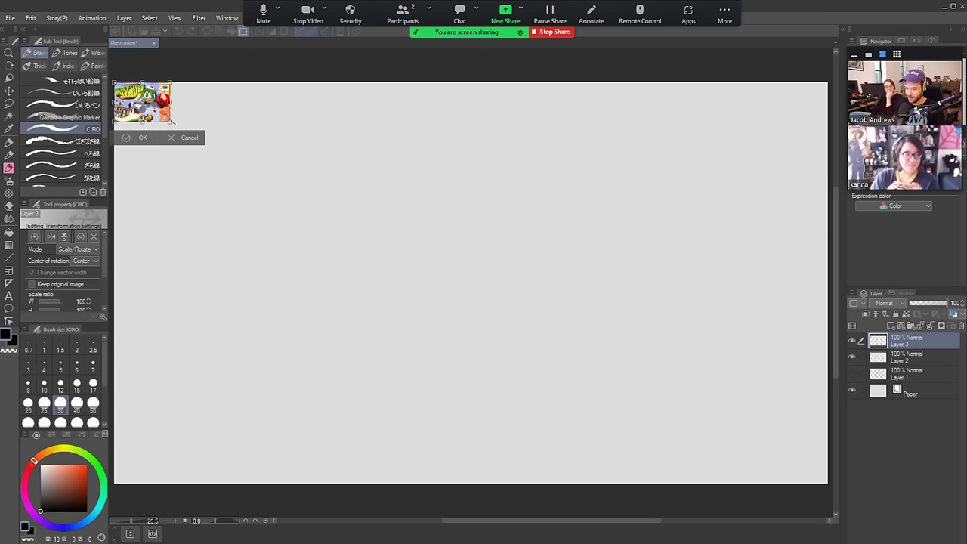
drag(171, 121, 377, 290)
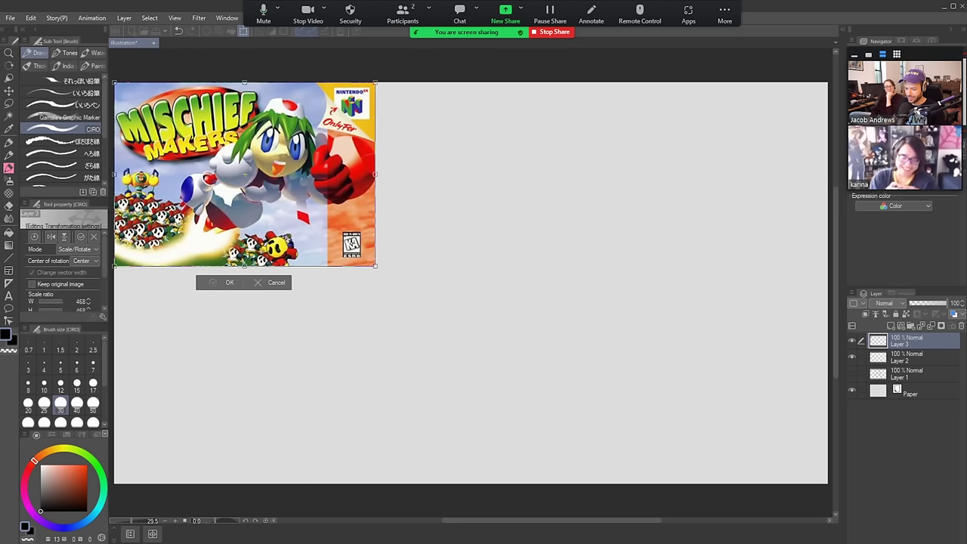
click(220, 284)
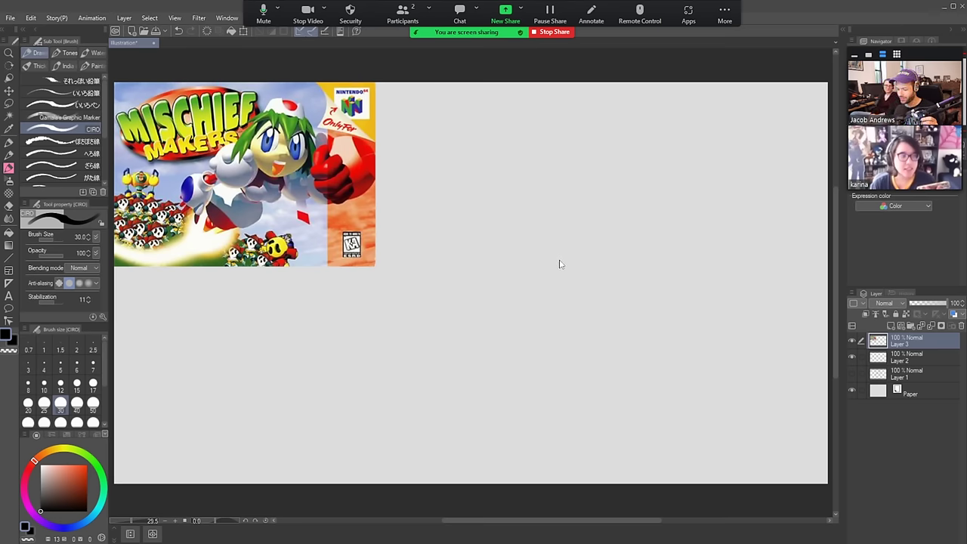
Sketch a large, slightly open round head guide in the empty canvas area beside the Mischief Makers cover
key(ctrl+z)
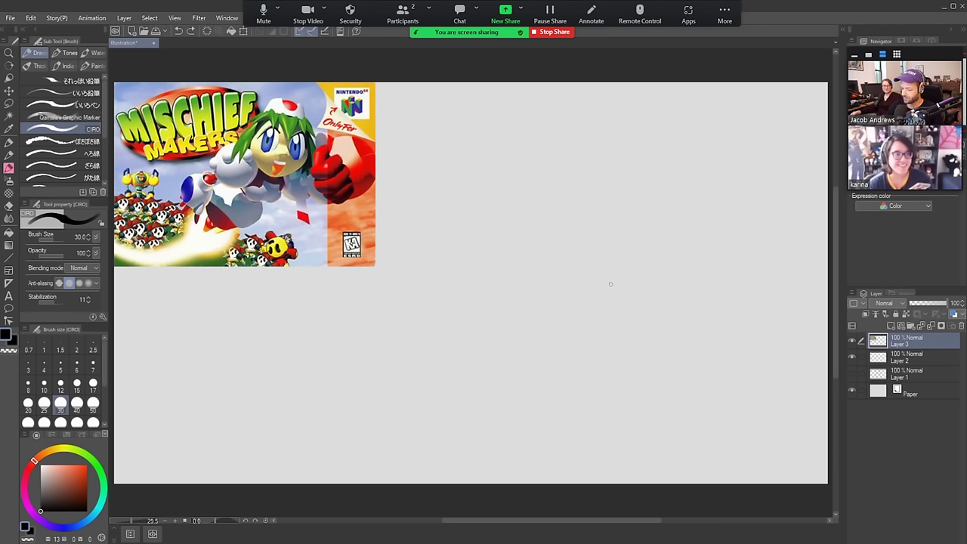
mouse_move(598, 296)
mouse_down()
mouse_move(529, 283)
mouse_move(542, 201)
mouse_move(574, 187)
mouse_move(617, 293)
mouse_up()
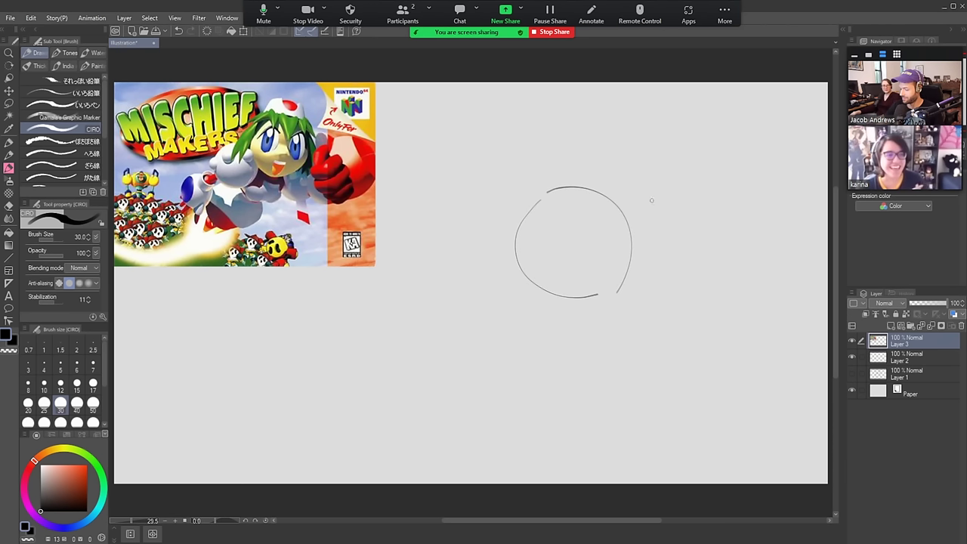
key(ctrl+z)
mouse_move(550, 194)
mouse_down()
mouse_move(648, 220)
mouse_move(622, 283)
mouse_up()
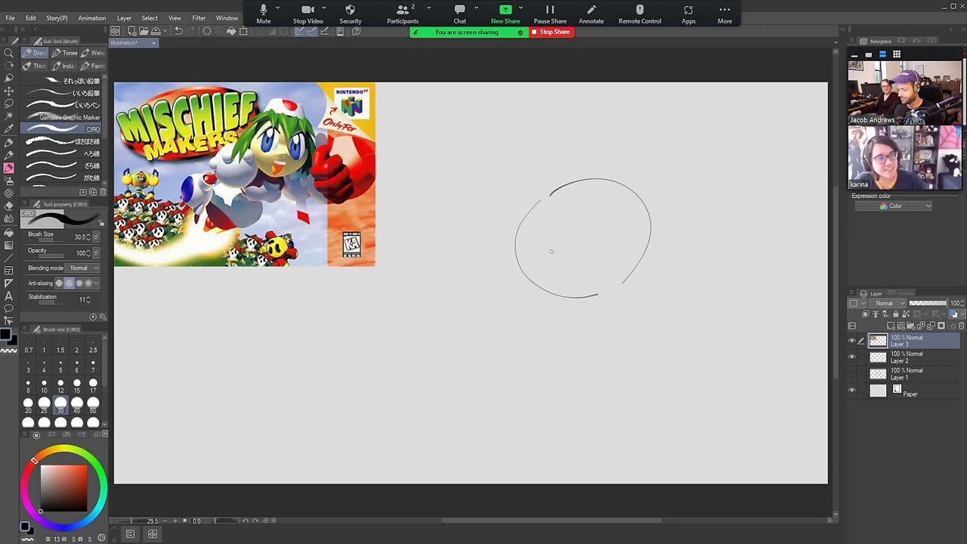
Draw two large anime eyes with arched upper lids, lower lids and tall oval irises, plus a tiny nose mark between them
mouse_move(550, 257)
mouse_down()
mouse_move(566, 240)
mouse_move(560, 257)
mouse_move(567, 248)
mouse_move(536, 256)
mouse_move(546, 199)
mouse_move(555, 214)
mouse_move(613, 192)
mouse_move(633, 220)
mouse_up()
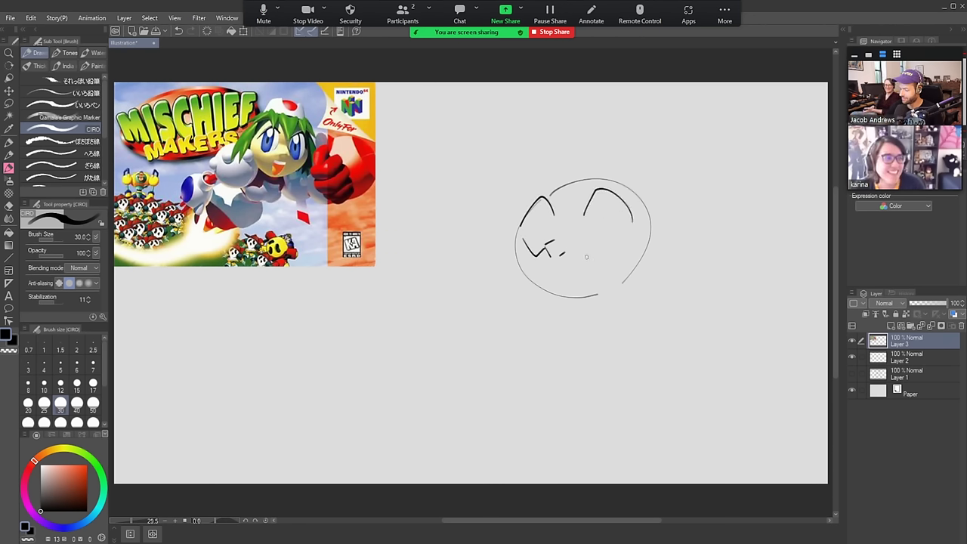
mouse_move(582, 239)
mouse_down()
mouse_move(619, 250)
mouse_move(631, 235)
mouse_up()
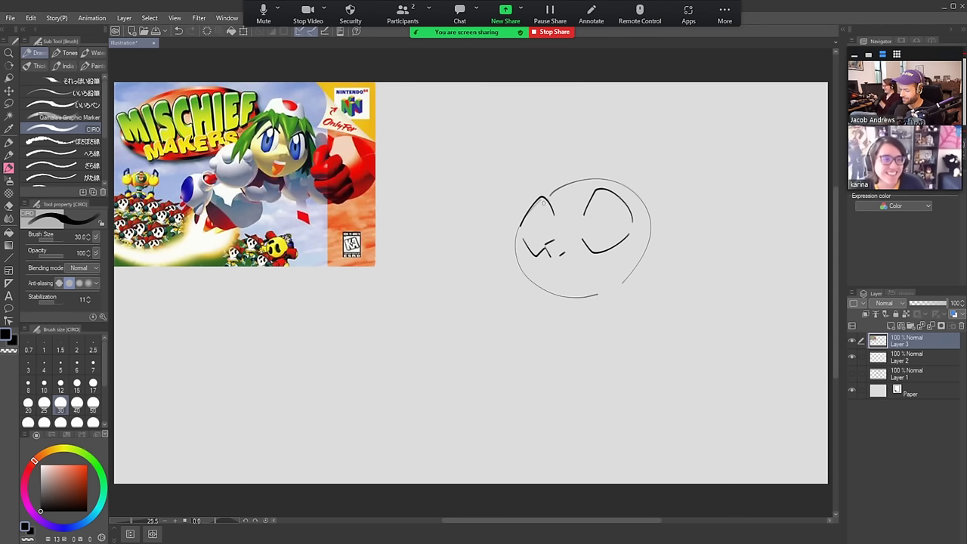
mouse_move(544, 200)
mouse_down()
mouse_move(539, 242)
mouse_move(554, 217)
mouse_move(552, 239)
mouse_up()
key(ctrl+z)
mouse_move(610, 195)
mouse_down()
mouse_move(597, 224)
mouse_move(604, 239)
mouse_up()
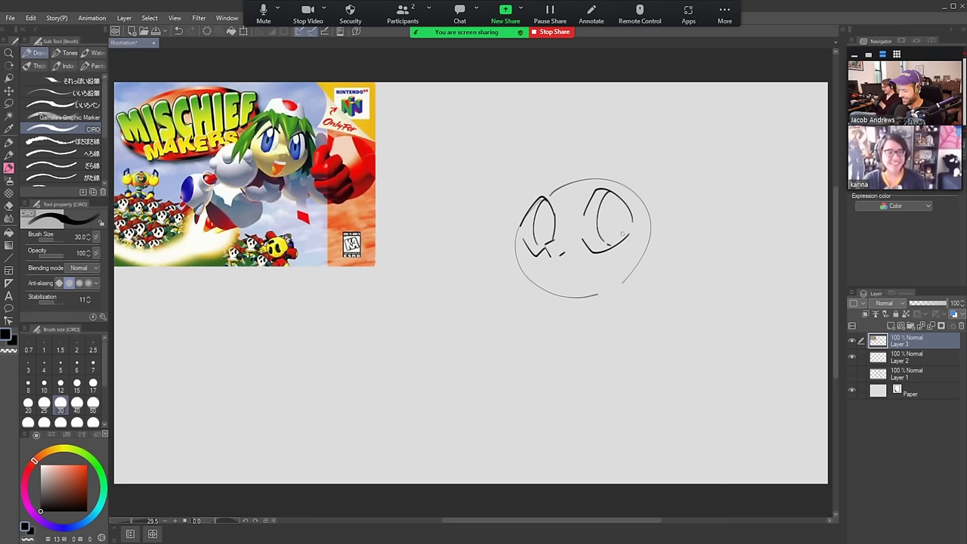
drag(623, 235, 626, 200)
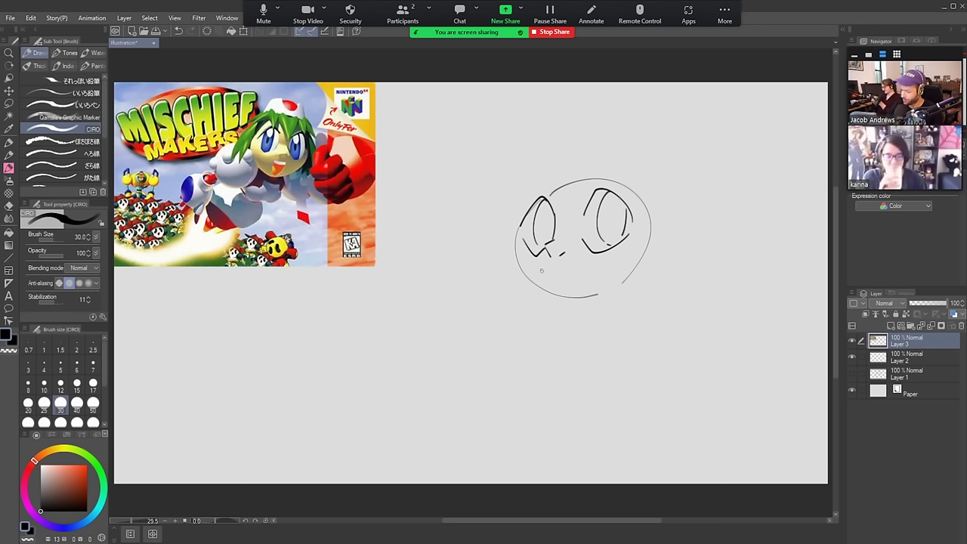
Draw a tall, open U-shaped mouth below the nose and erase the head guide line running through it
mouse_move(542, 270)
mouse_down()
mouse_move(586, 267)
mouse_move(574, 315)
mouse_move(551, 278)
mouse_move(572, 318)
mouse_up()
key(e)
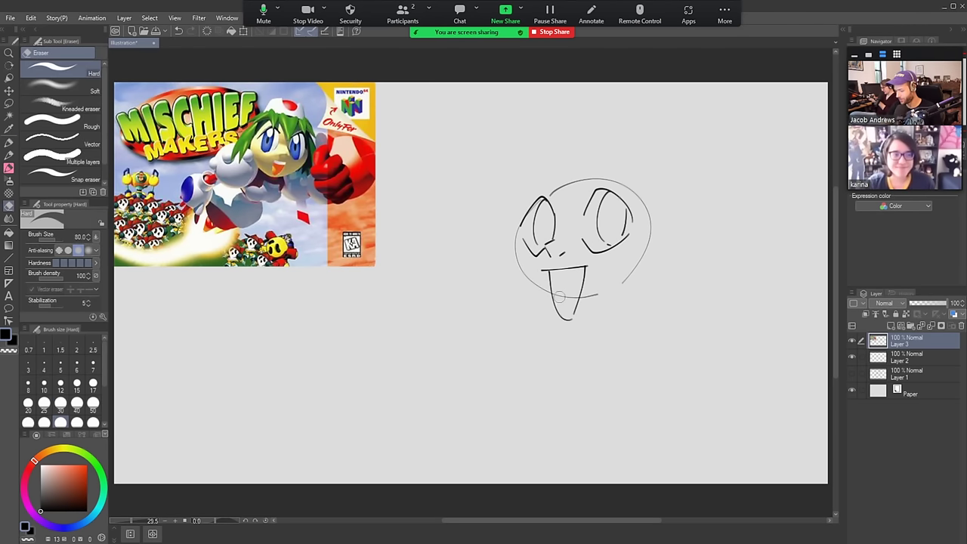
mouse_move(563, 299)
mouse_down()
mouse_move(576, 291)
mouse_move(573, 274)
mouse_up()
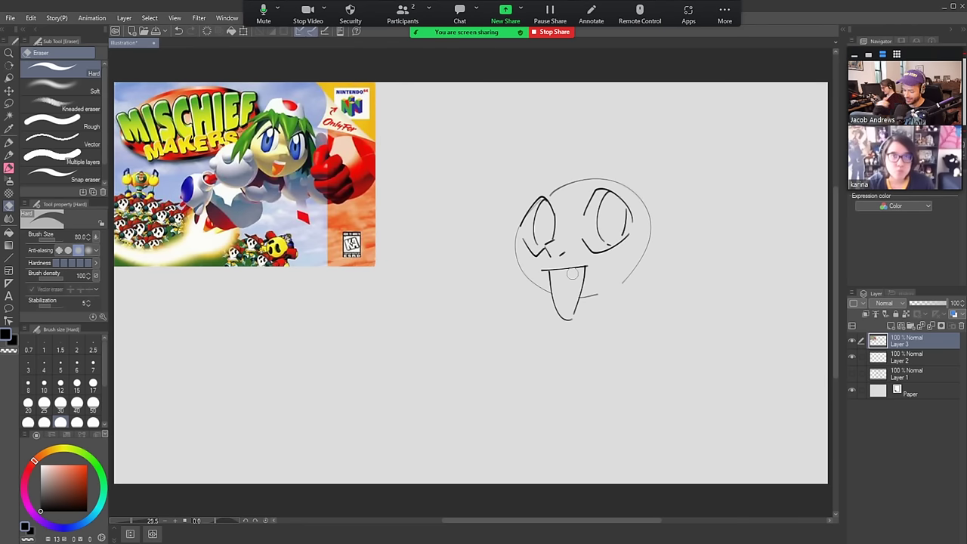
Add a slanted tongue line and an upper teeth strip inside the open mouth
key(b)
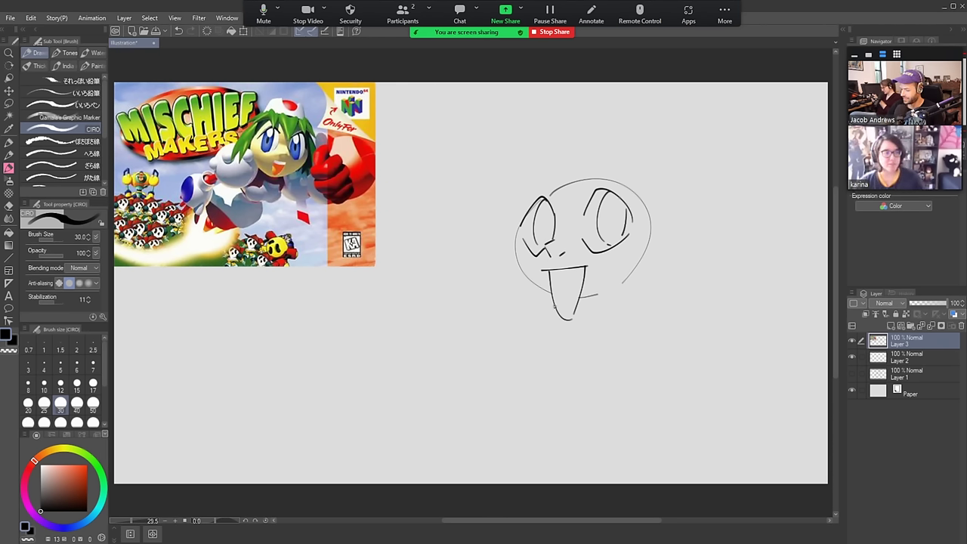
drag(558, 306, 582, 269)
key(ctrl+z)
drag(558, 312, 584, 268)
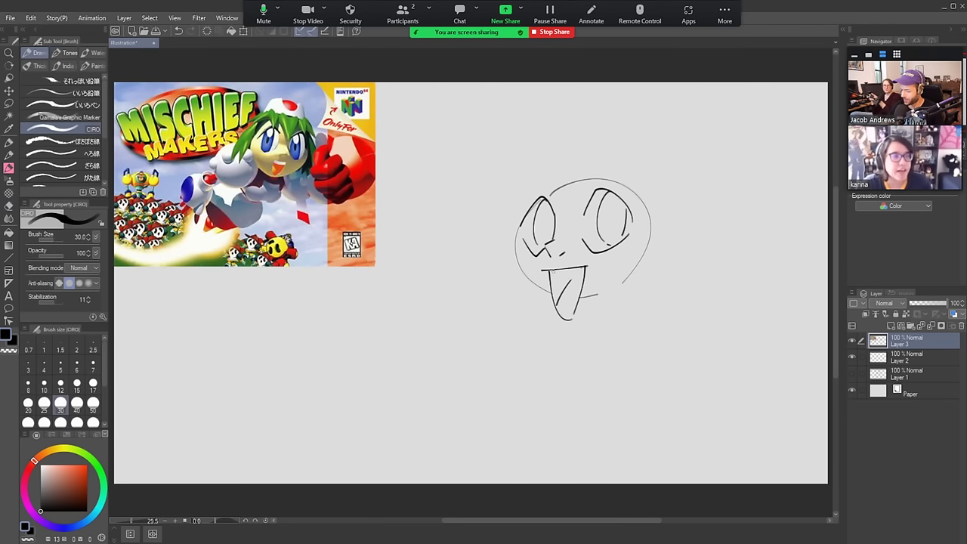
drag(553, 272, 588, 273)
key(ctrl+z)
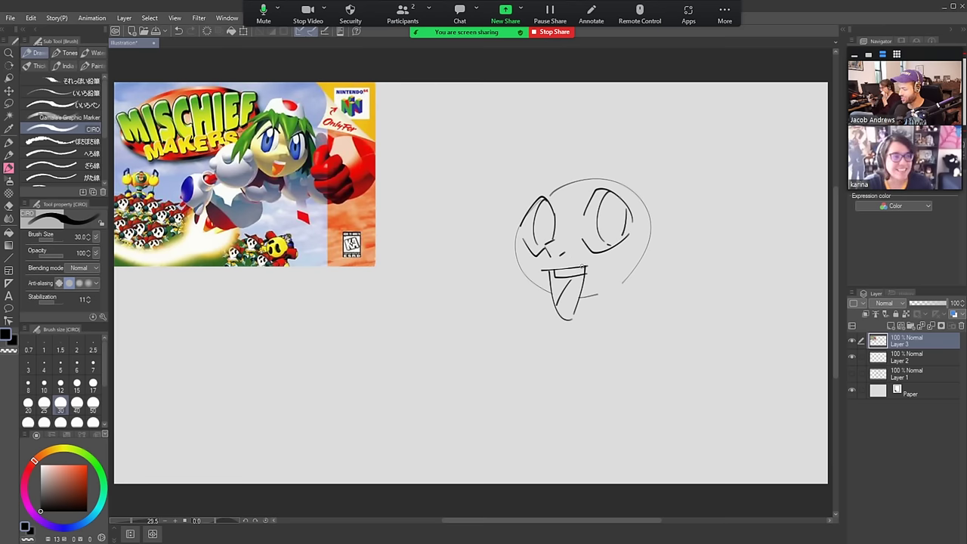
Erase the lower part of the round head guide around the cheeks and mouth
key(e)
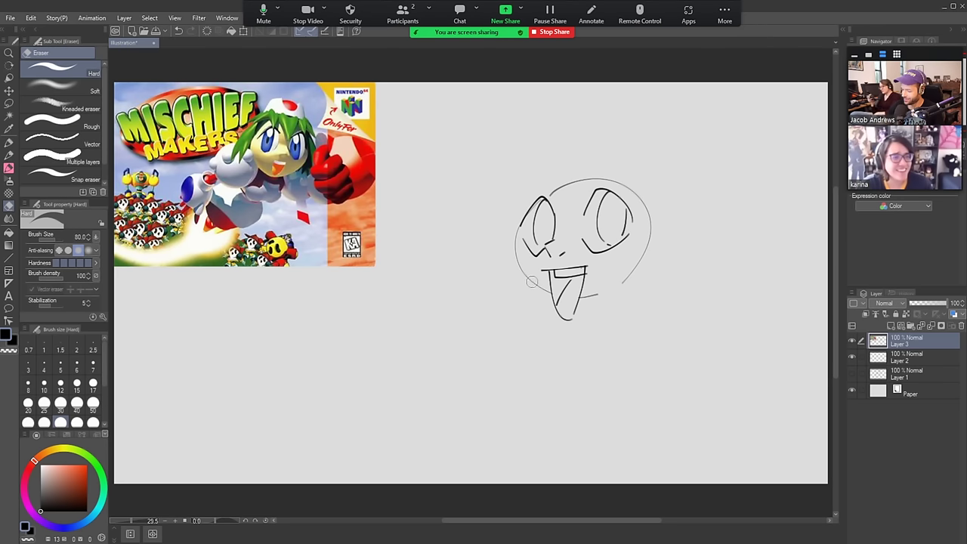
drag(526, 272, 512, 236)
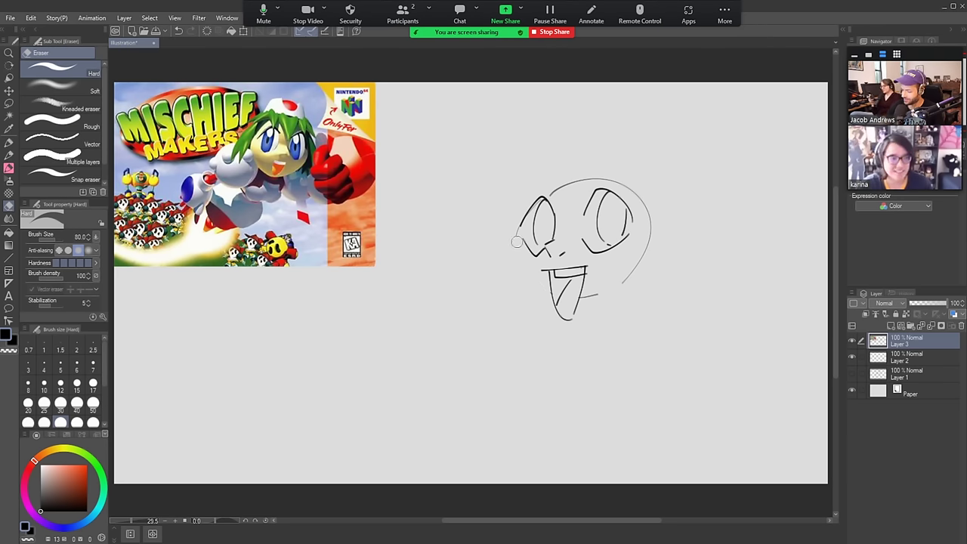
mouse_move(587, 296)
mouse_down()
mouse_move(647, 252)
mouse_move(629, 256)
mouse_up()
Redraw the cheeks and jaw as a wider curve below the mouth and erase the remaining upper arc of the head guide
key(p)
drag(517, 244, 554, 334)
key(ctrl+z)
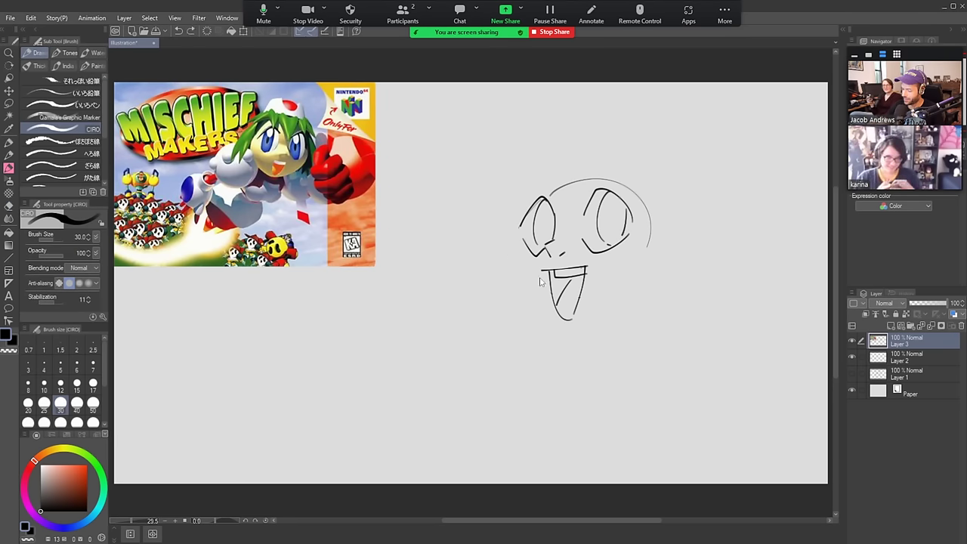
mouse_move(518, 244)
mouse_down()
mouse_move(544, 329)
mouse_move(645, 263)
mouse_up()
key(ctrl+z)
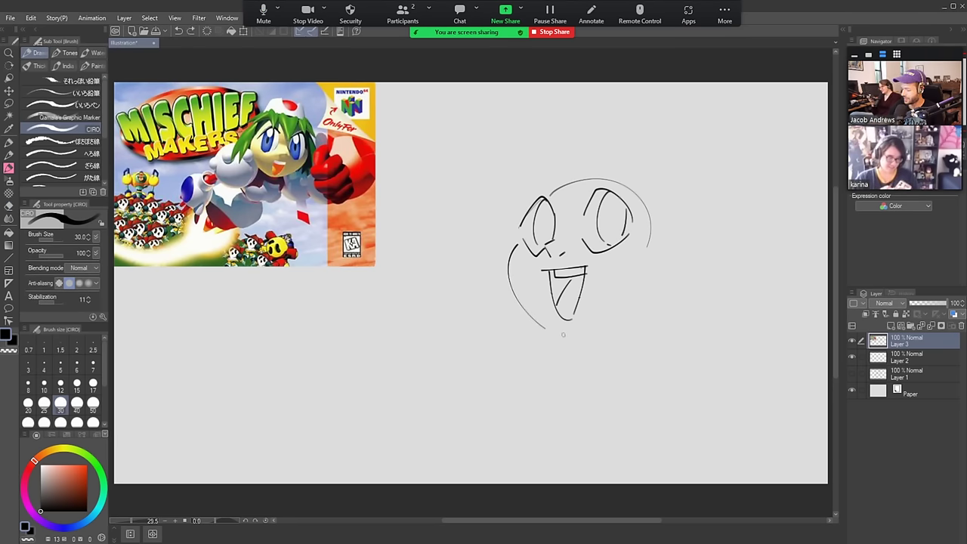
mouse_move(564, 334)
mouse_down()
mouse_move(650, 227)
mouse_move(635, 188)
mouse_move(599, 181)
mouse_move(552, 194)
mouse_up()
key(e)
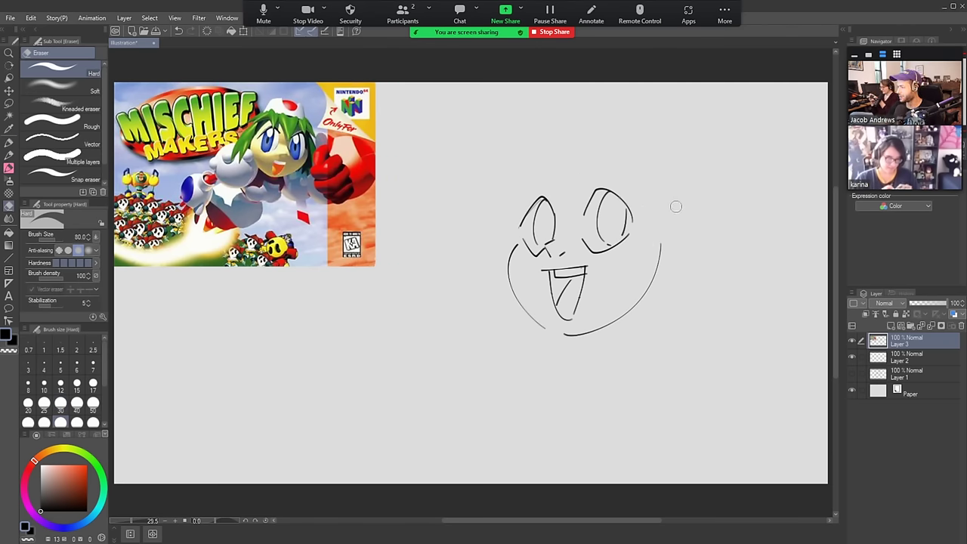
Thicken the arched upper lash lines of both eyes with repeated strokes
key(b)
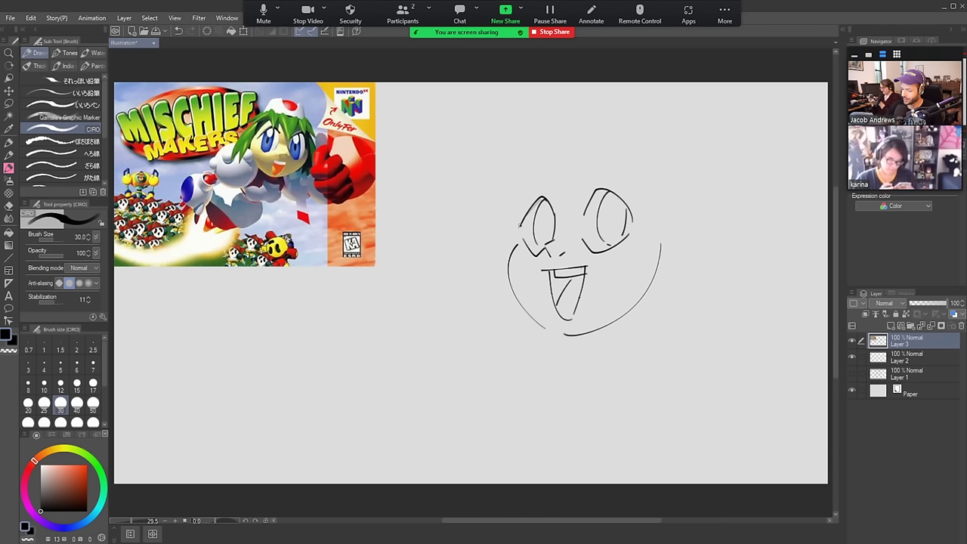
drag(520, 227, 544, 195)
key(ctrl+z)
mouse_move(520, 227)
mouse_down()
mouse_move(547, 194)
mouse_move(585, 207)
mouse_move(601, 183)
mouse_move(635, 219)
mouse_up()
key(ctrl+z)
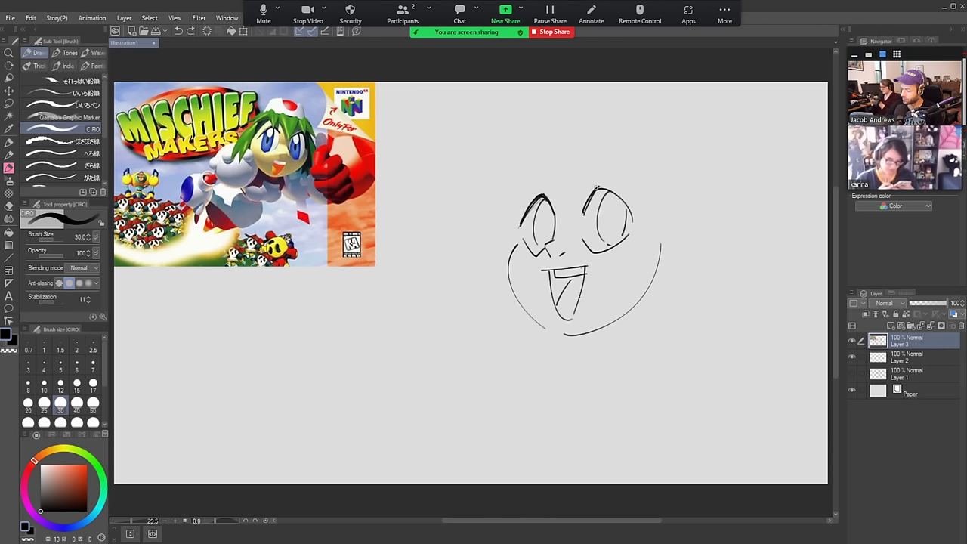
drag(595, 186, 633, 217)
drag(608, 186, 634, 220)
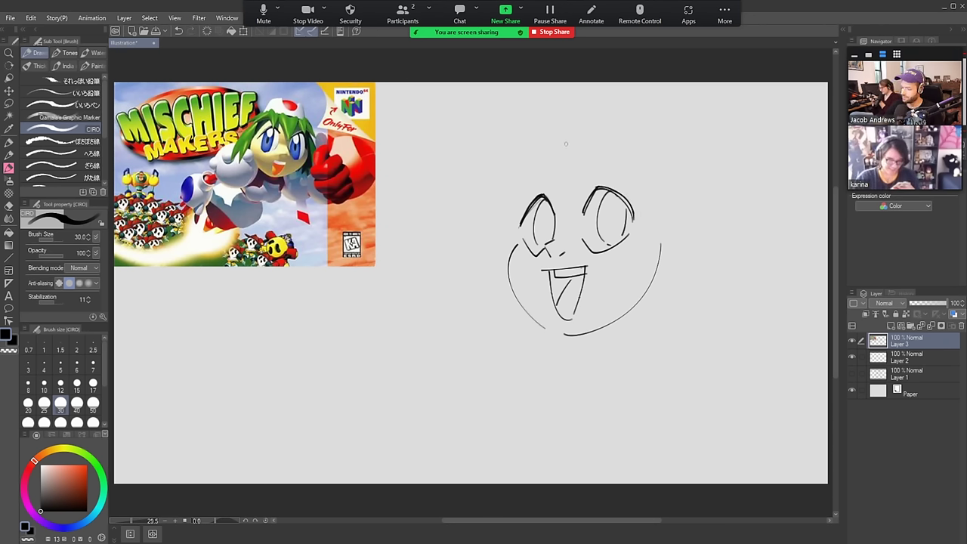
Draw a pointed, parted hair fringe across the forehead, with its tips framing both eyes
mouse_move(582, 140)
mouse_down()
mouse_move(549, 148)
mouse_move(545, 198)
mouse_move(613, 163)
mouse_move(591, 145)
mouse_move(607, 139)
mouse_move(616, 156)
mouse_up()
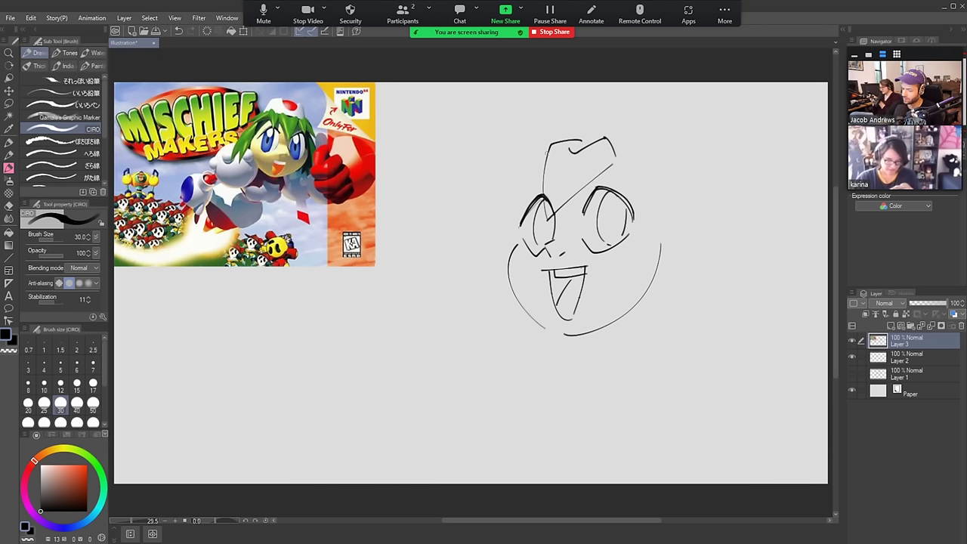
mouse_move(547, 151)
mouse_down()
mouse_move(505, 191)
mouse_move(499, 214)
mouse_move(544, 181)
mouse_up()
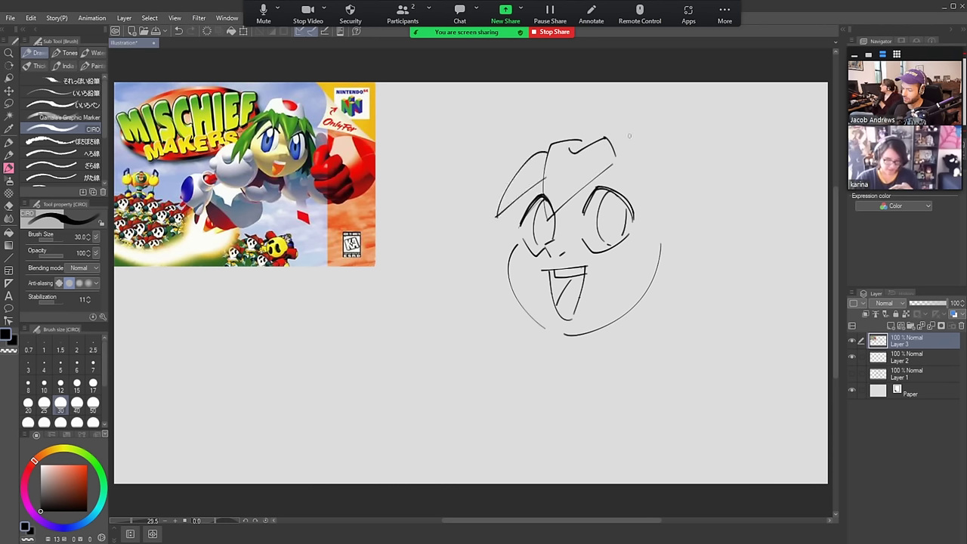
mouse_move(618, 154)
mouse_down()
mouse_move(657, 173)
mouse_move(664, 221)
mouse_up()
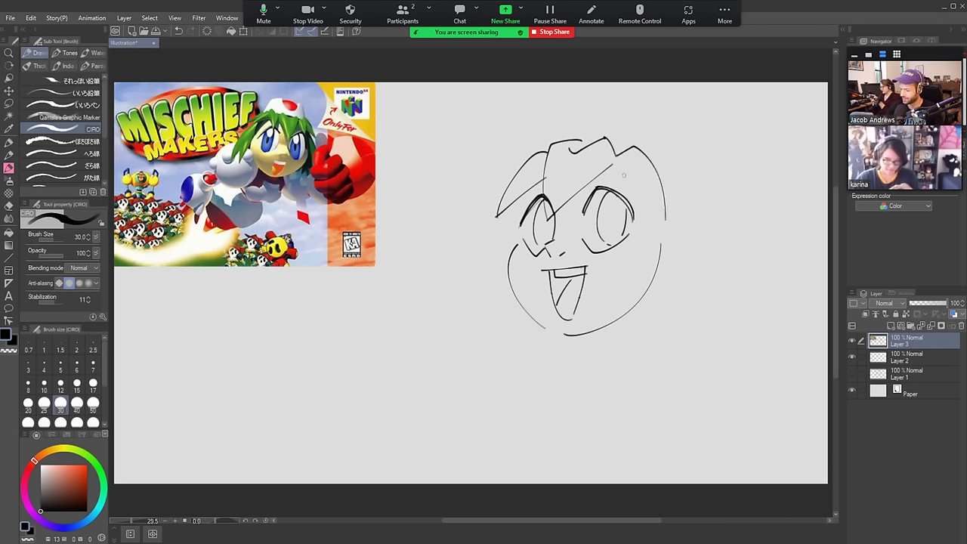
drag(614, 164, 664, 223)
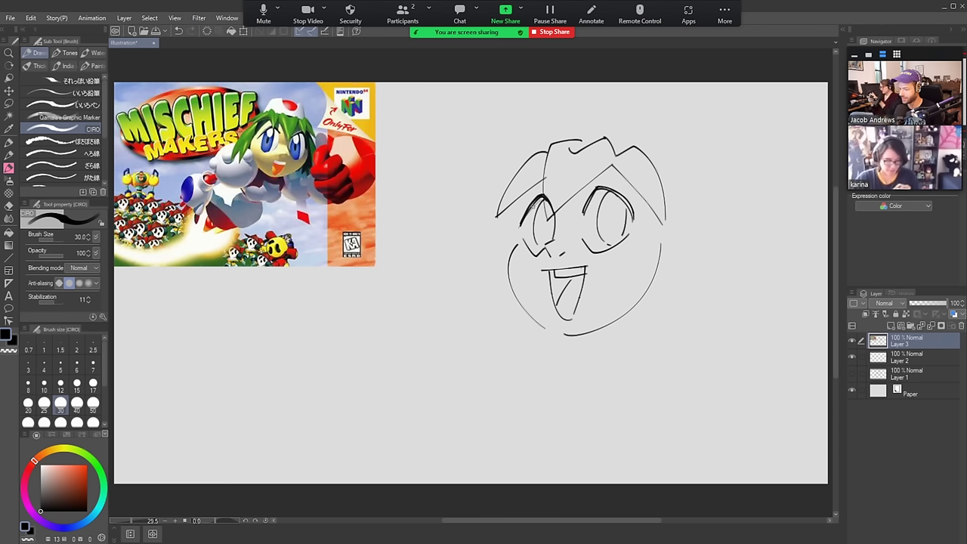
mouse_move(532, 202)
mouse_down()
mouse_move(520, 195)
mouse_move(523, 219)
mouse_up()
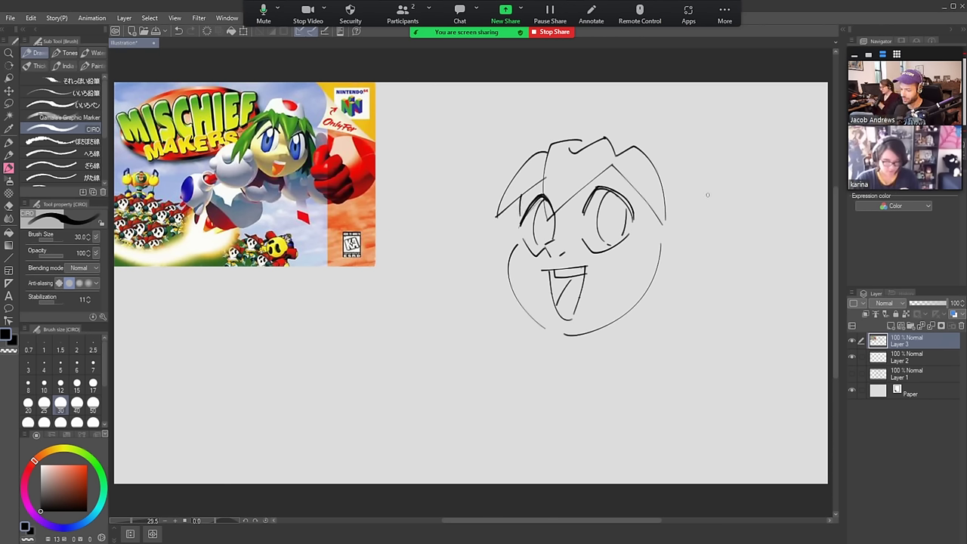
Draw long, pointed locks of hair with a curved outer edge down the right side of the face
mouse_move(650, 206)
mouse_down()
mouse_move(660, 327)
mouse_move(678, 263)
mouse_up()
key(ctrl+z)
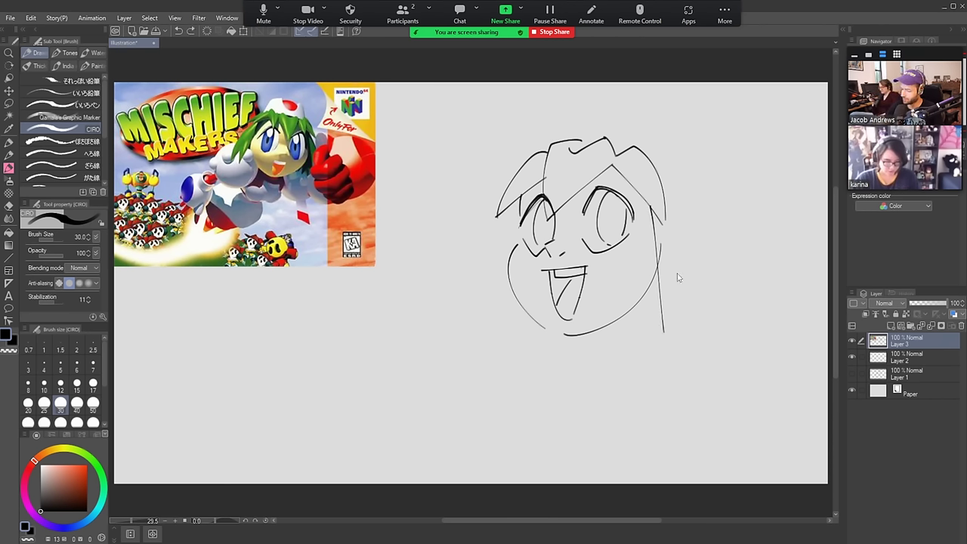
mouse_move(664, 332)
mouse_down()
mouse_move(681, 267)
mouse_move(689, 319)
mouse_up()
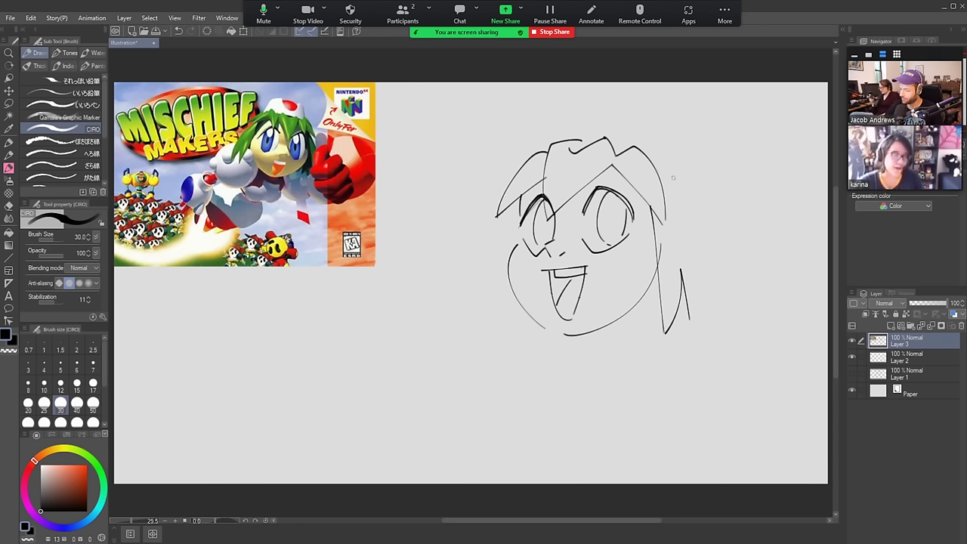
key(ctrl+z)
mouse_move(681, 268)
mouse_down()
mouse_move(711, 312)
mouse_move(668, 201)
mouse_up()
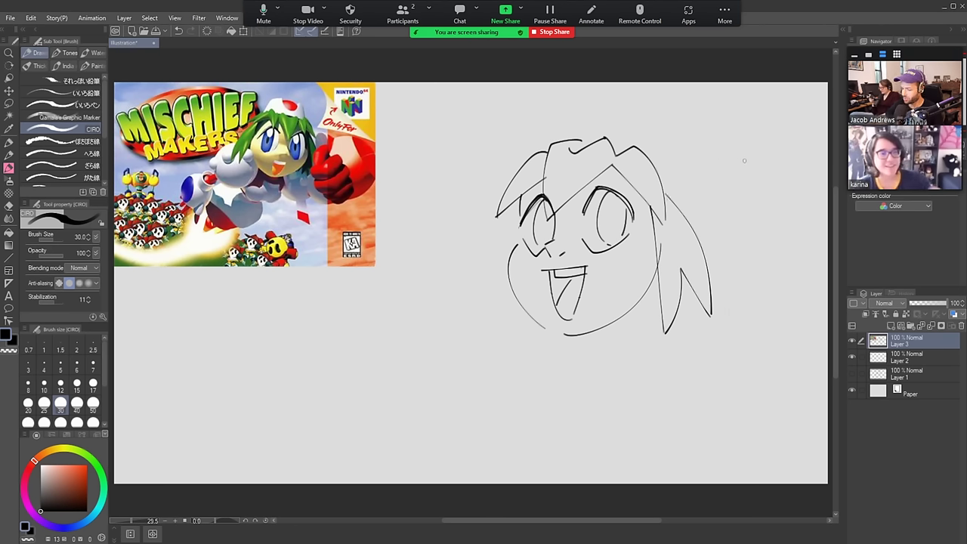
key(ctrl+z)
mouse_move(715, 318)
mouse_down()
mouse_move(705, 214)
mouse_move(672, 171)
mouse_up()
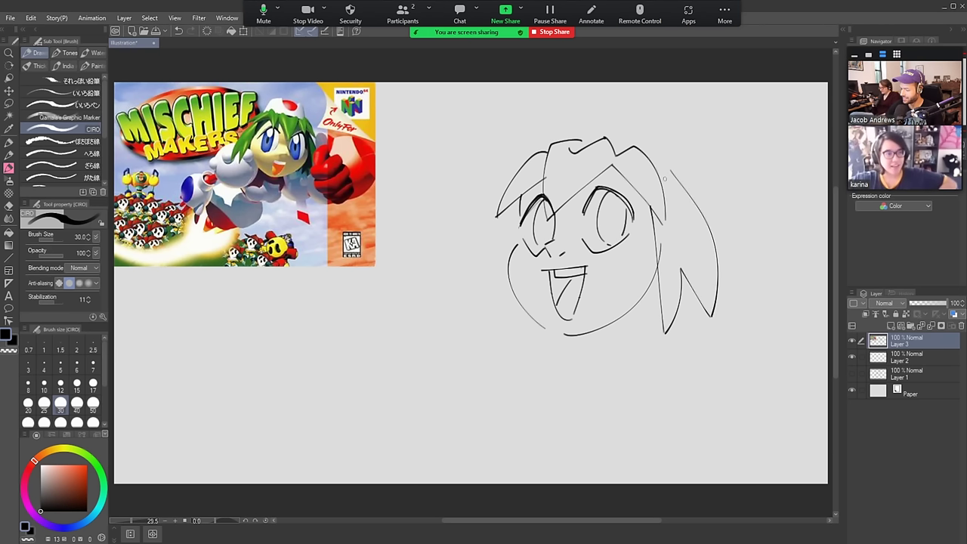
Draw matching long, pointed locks down the left side of the face and erase the stroke overlapping the cheek
drag(521, 201, 465, 295)
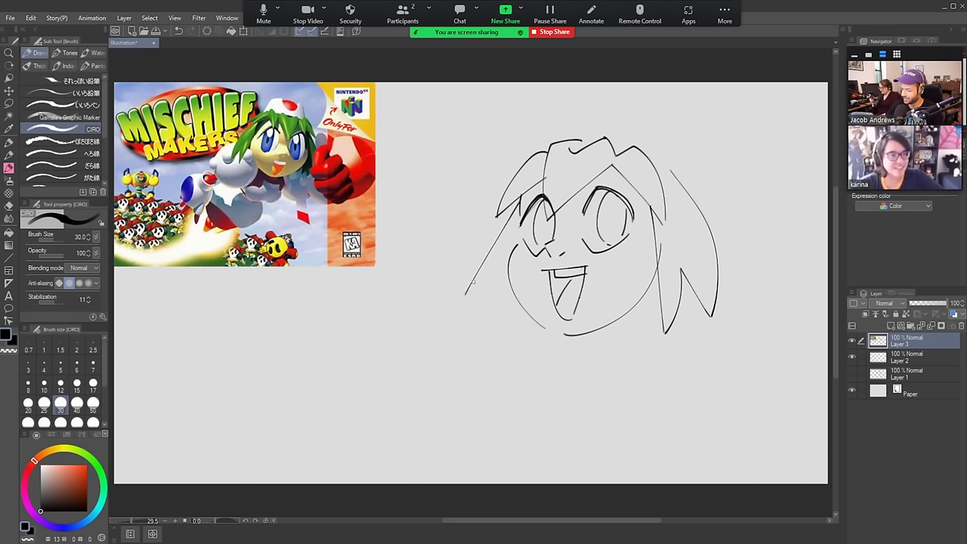
key(ctrl+z)
drag(520, 202, 461, 318)
key(ctrl+z)
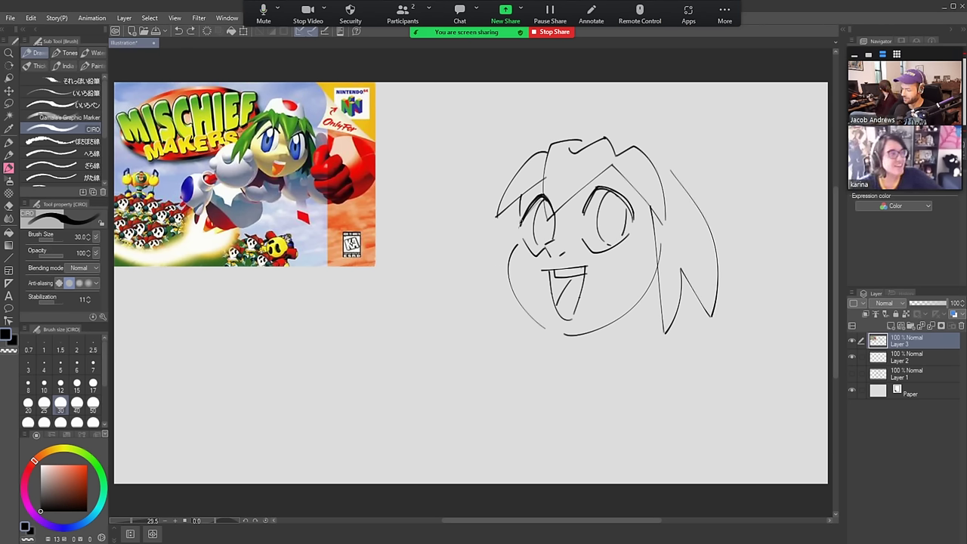
mouse_move(520, 201)
mouse_down()
mouse_move(466, 316)
mouse_move(497, 281)
mouse_up()
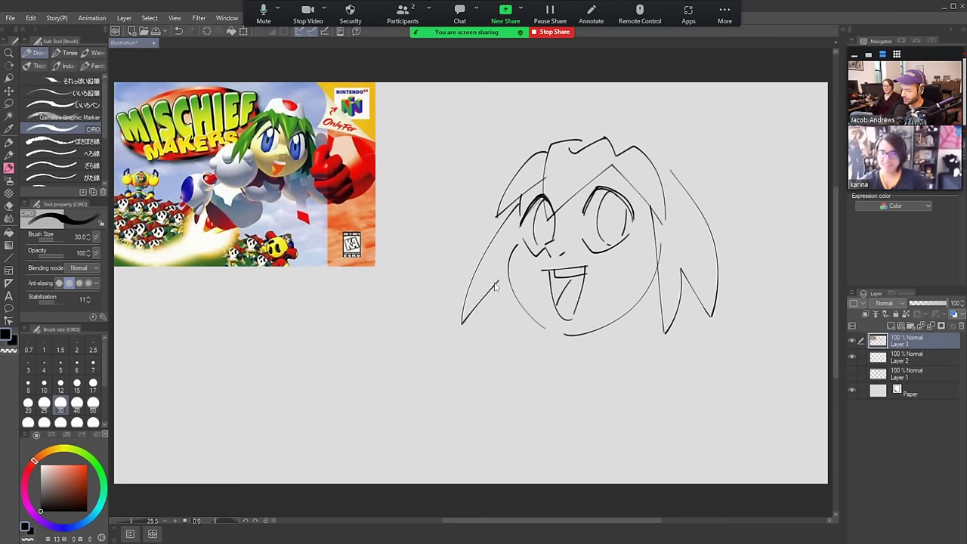
key(ctrl+z)
mouse_move(463, 321)
mouse_down()
mouse_move(493, 285)
mouse_move(488, 340)
mouse_move(526, 284)
mouse_up()
key(e)
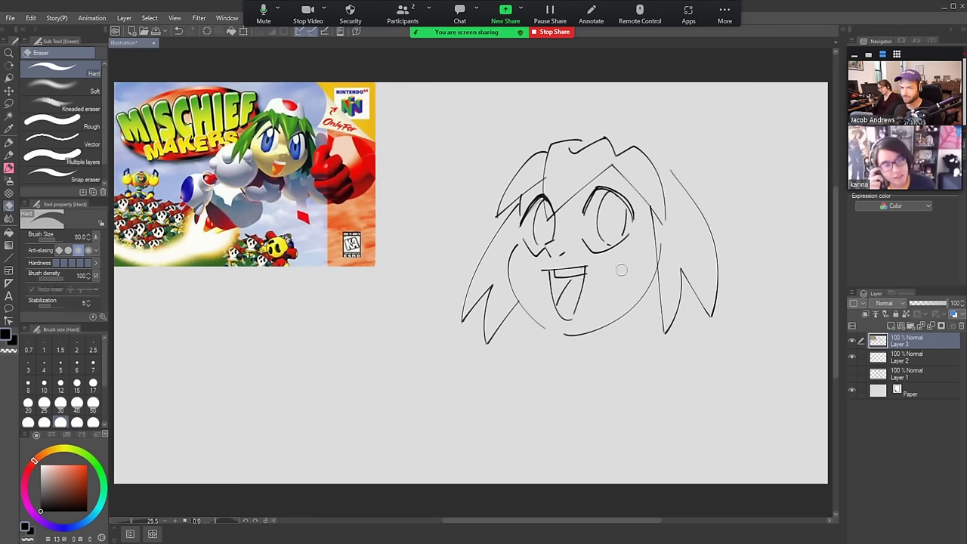
Draw a cap above the fringe with a curved notch in its top edge and angular sides, erasing the overlapping line ends
key(b)
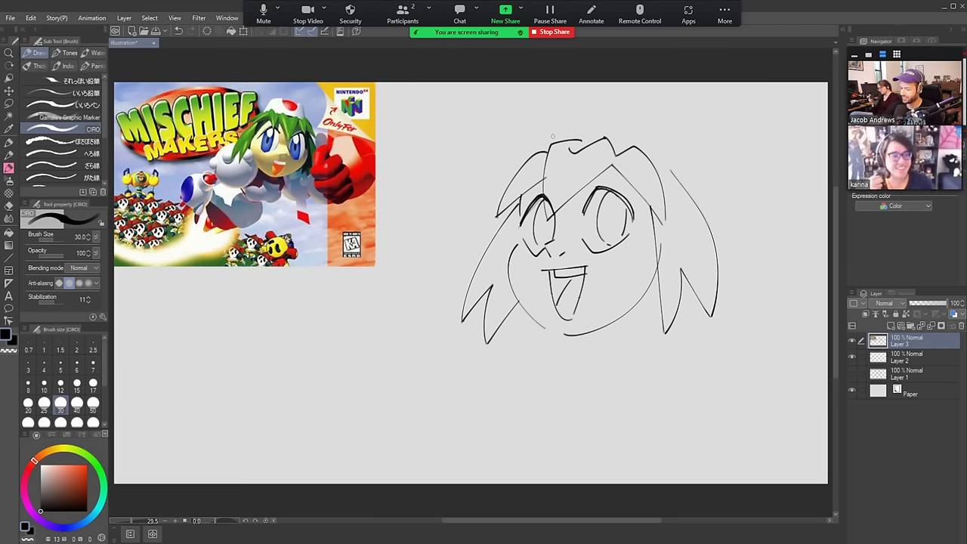
mouse_move(564, 117)
mouse_down()
mouse_move(560, 140)
mouse_move(550, 135)
mouse_move(573, 106)
mouse_move(618, 99)
mouse_move(669, 123)
mouse_up()
key(ctrl+z)
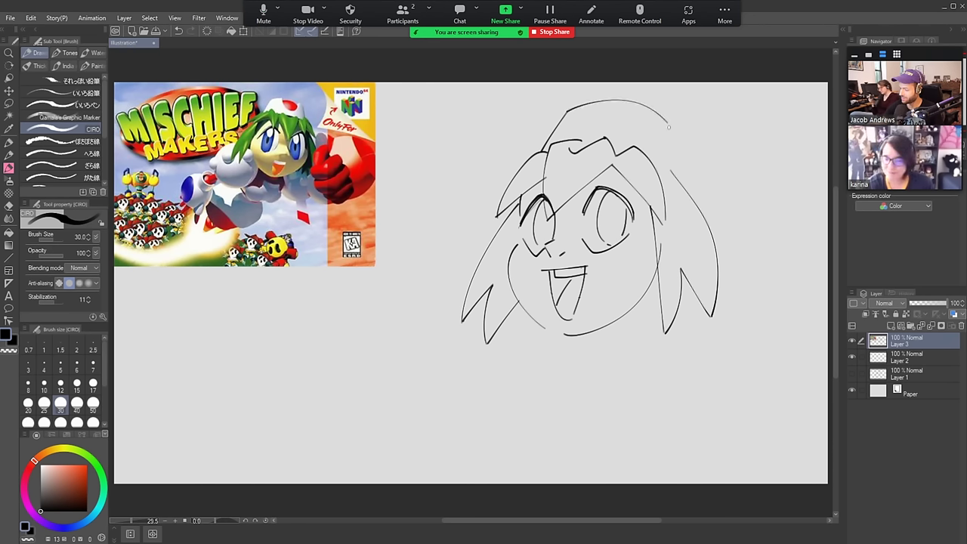
key(ctrl+z)
mouse_move(569, 108)
mouse_down()
mouse_move(689, 151)
mouse_move(690, 138)
mouse_move(679, 189)
mouse_up()
mouse_move(588, 105)
mouse_down()
mouse_move(600, 126)
mouse_move(639, 103)
mouse_move(591, 119)
mouse_move(647, 103)
mouse_move(595, 103)
mouse_move(641, 115)
mouse_up()
key(ctrl+z)
key(e)
key(p)
key(e)
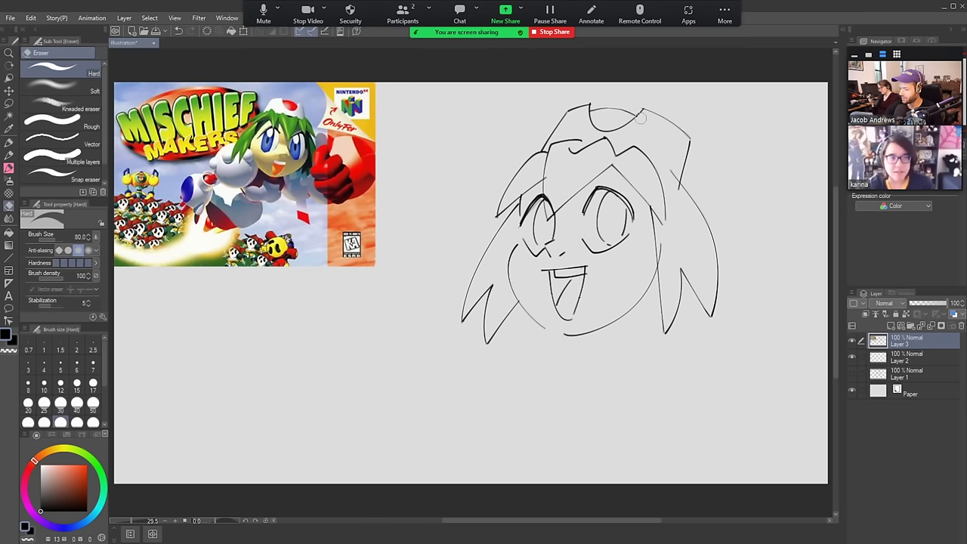
key(p)
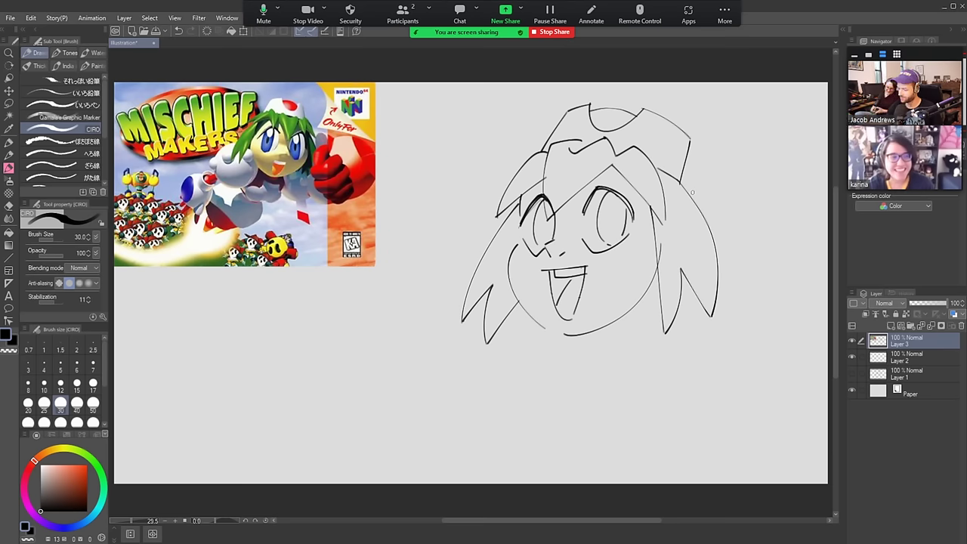
Replace the face's left cheek and jaw curve with a rounder line ending just below the mouth
key(e)
mouse_move(547, 332)
mouse_down()
mouse_move(515, 297)
mouse_move(515, 248)
mouse_move(558, 332)
mouse_up()
key(p)
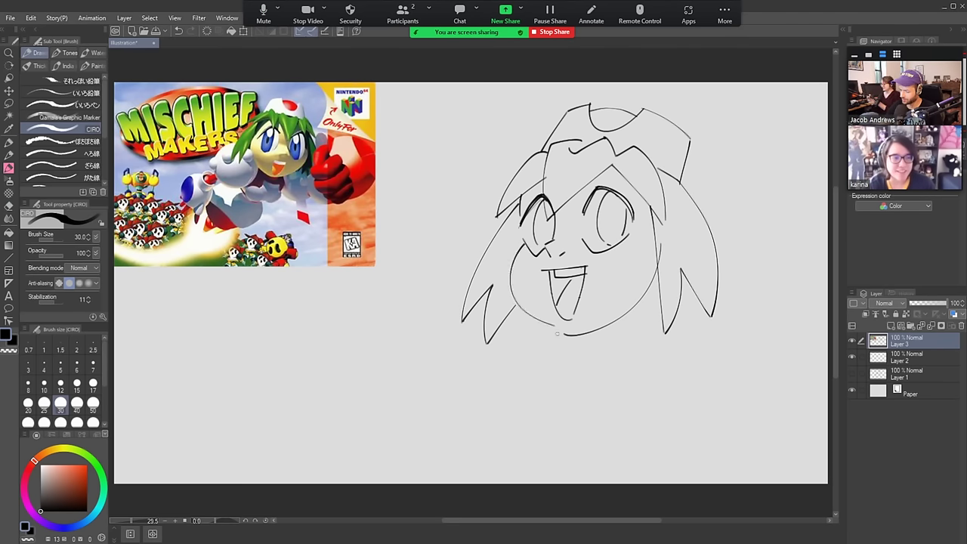
key(ctrl+z)
mouse_move(521, 241)
mouse_down()
mouse_move(556, 315)
mouse_move(640, 296)
mouse_move(634, 289)
mouse_up()
Redraw the right jaw curve higher, from below the mouth to the hair, and erase the old line crossing the locks
key(e)
key(p)
drag(585, 312, 658, 274)
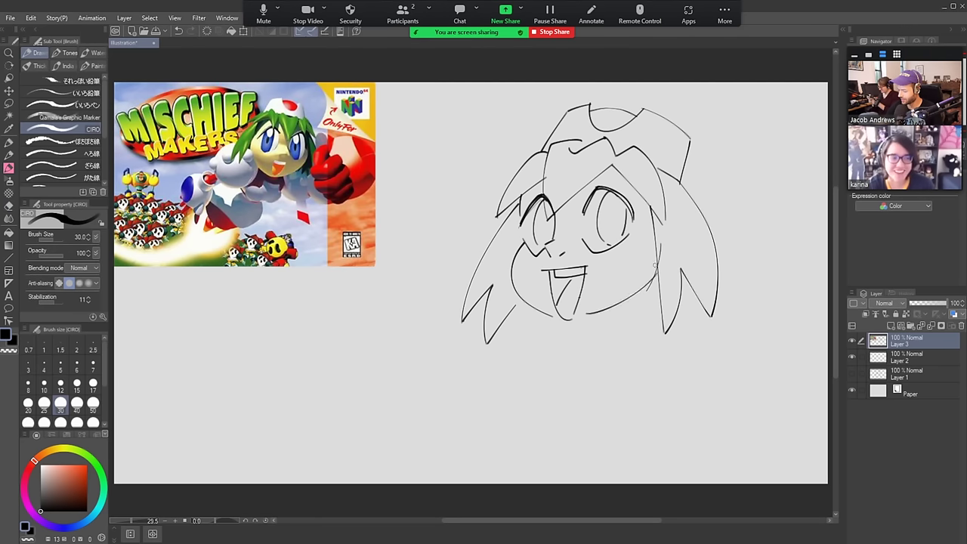
key(ctrl+z)
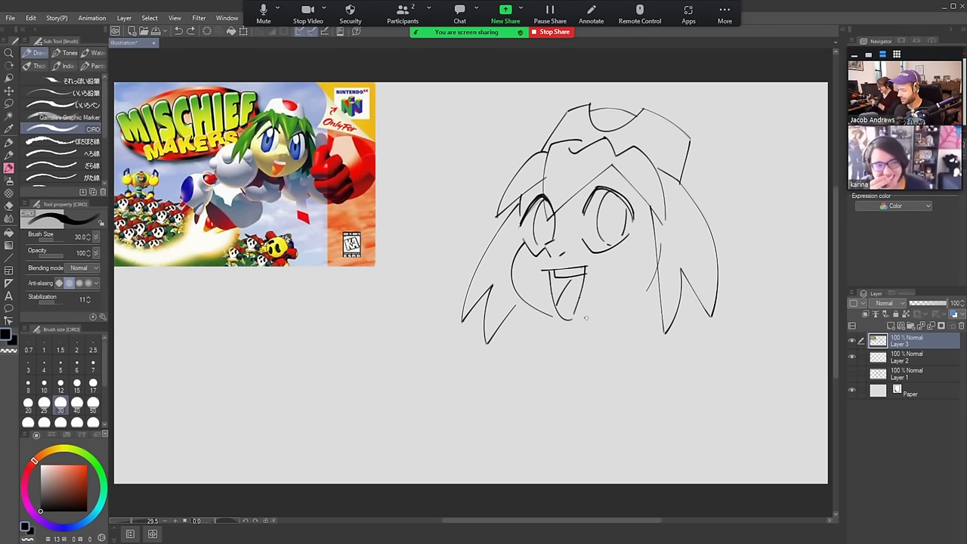
mouse_move(585, 318)
mouse_down()
mouse_move(661, 275)
mouse_move(662, 257)
mouse_up()
key(ctrl+z)
key(e)
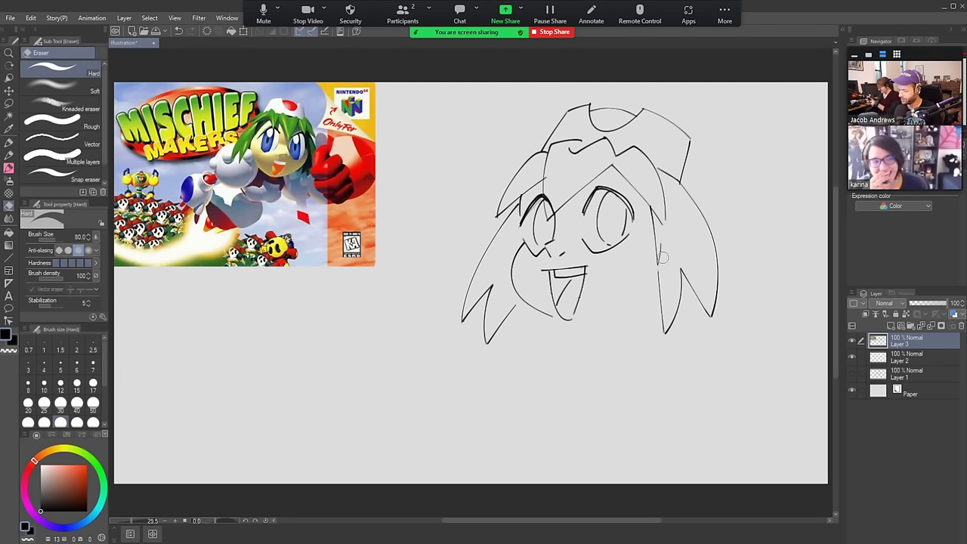
key(b)
drag(584, 319, 652, 276)
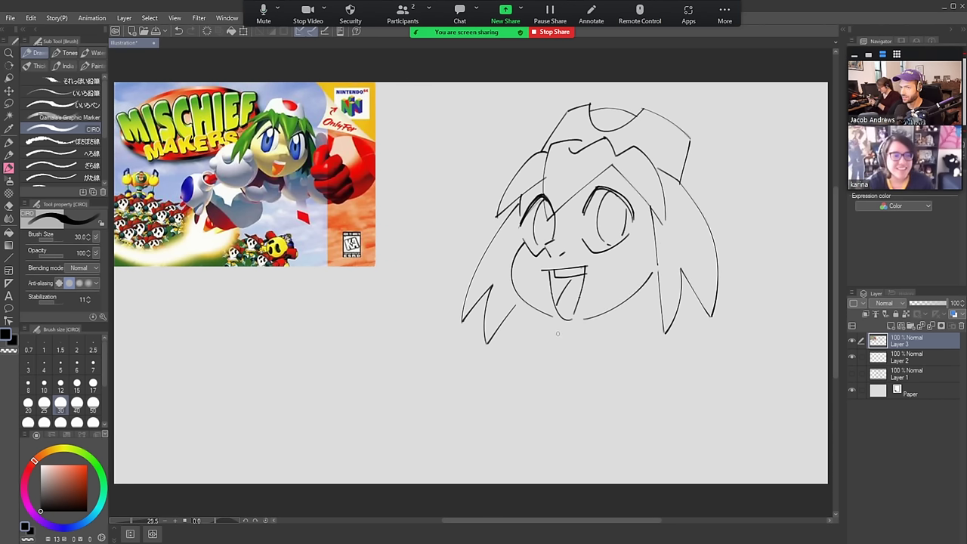
Draw the curved turtleneck collar below the chin, with the left shoulder sloping down into a rounded outline
drag(552, 339, 633, 327)
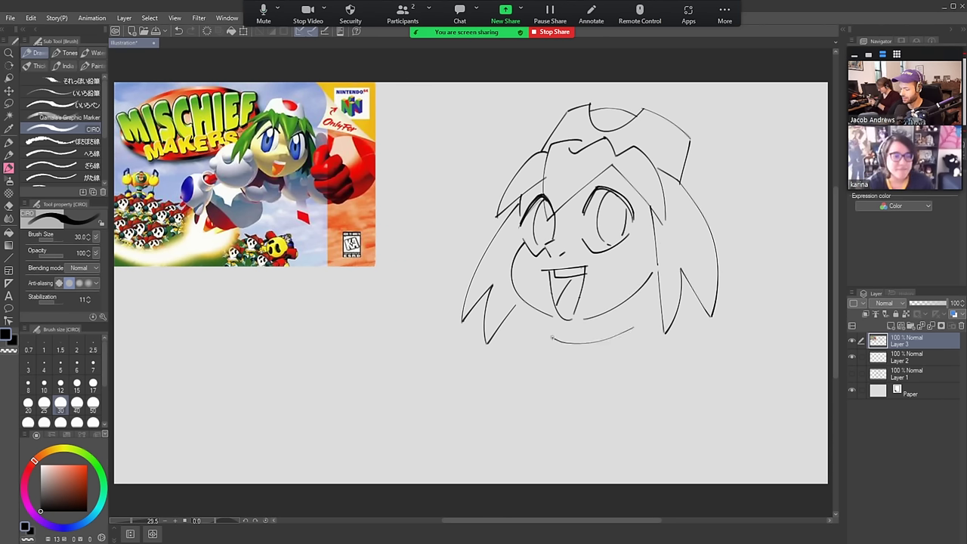
mouse_move(552, 338)
mouse_down()
mouse_move(549, 376)
mouse_move(630, 353)
mouse_up()
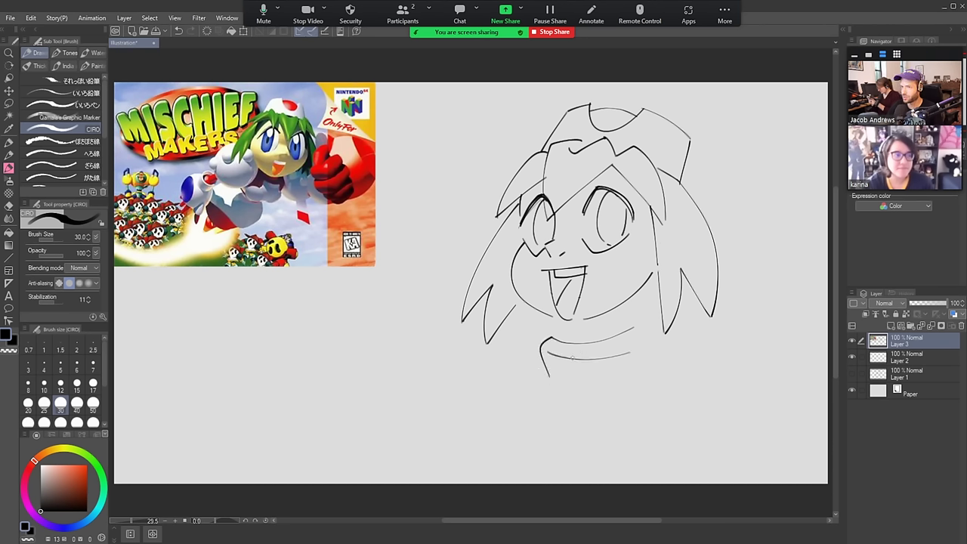
mouse_move(547, 377)
mouse_down()
mouse_move(567, 382)
mouse_move(507, 415)
mouse_up()
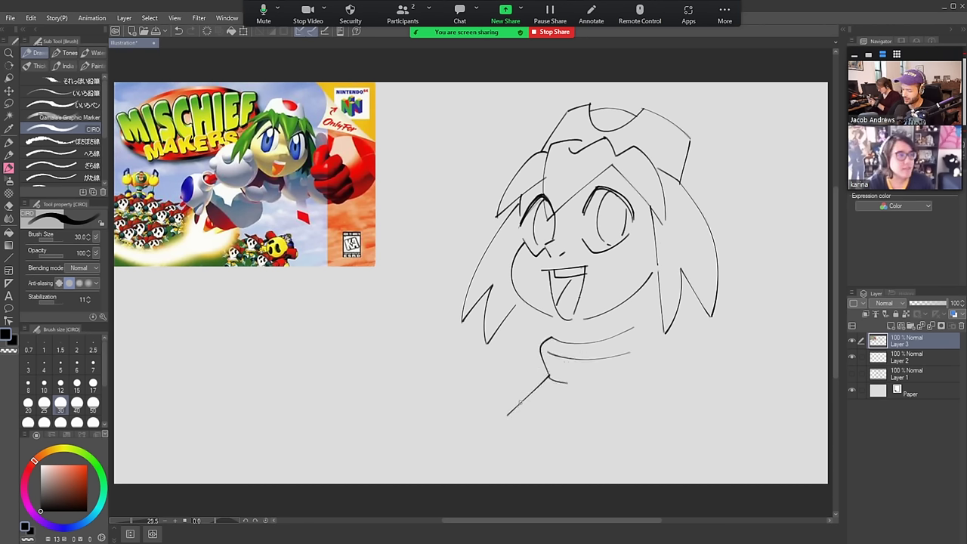
key(ctrl+z)
mouse_move(546, 381)
mouse_down()
mouse_move(509, 422)
mouse_move(540, 474)
mouse_up()
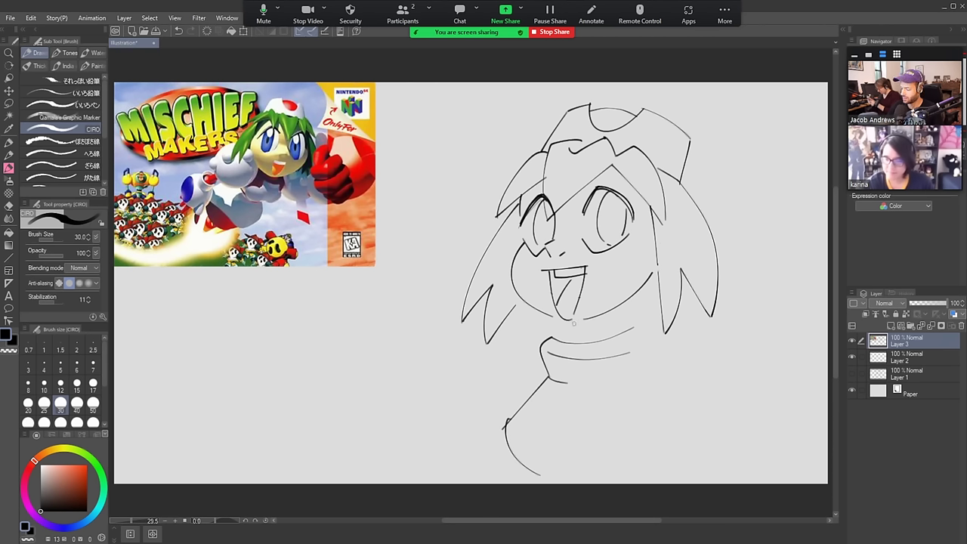
Add two short neck lines, close the collar on its right side, and draw the right torso line sloping down from it
drag(575, 322, 579, 334)
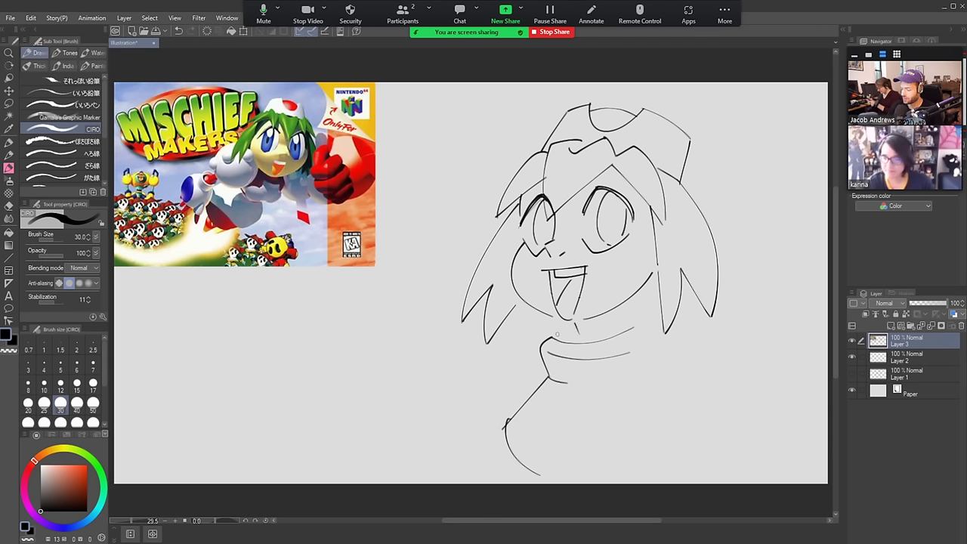
mouse_move(614, 308)
mouse_down()
mouse_move(646, 372)
mouse_move(580, 385)
mouse_up()
key(ctrl+z)
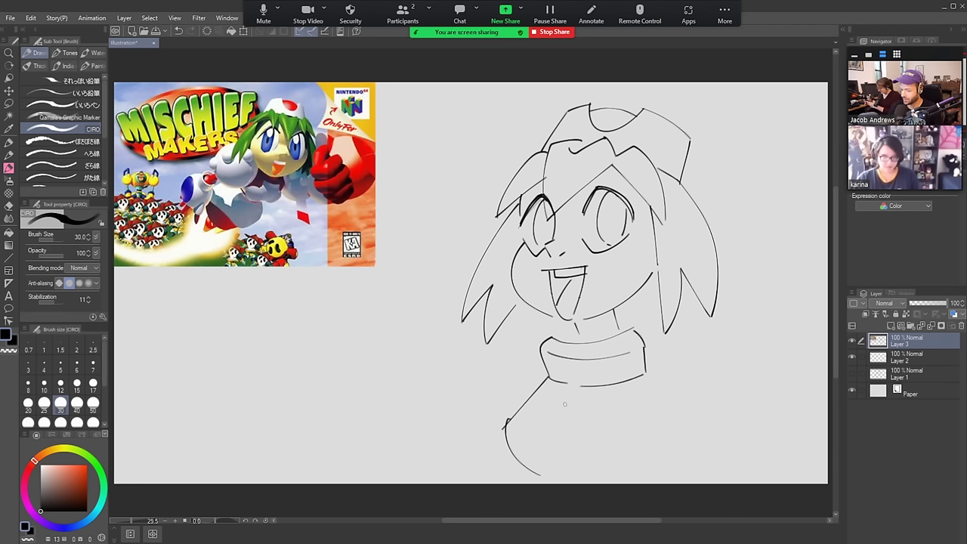
drag(646, 372, 668, 442)
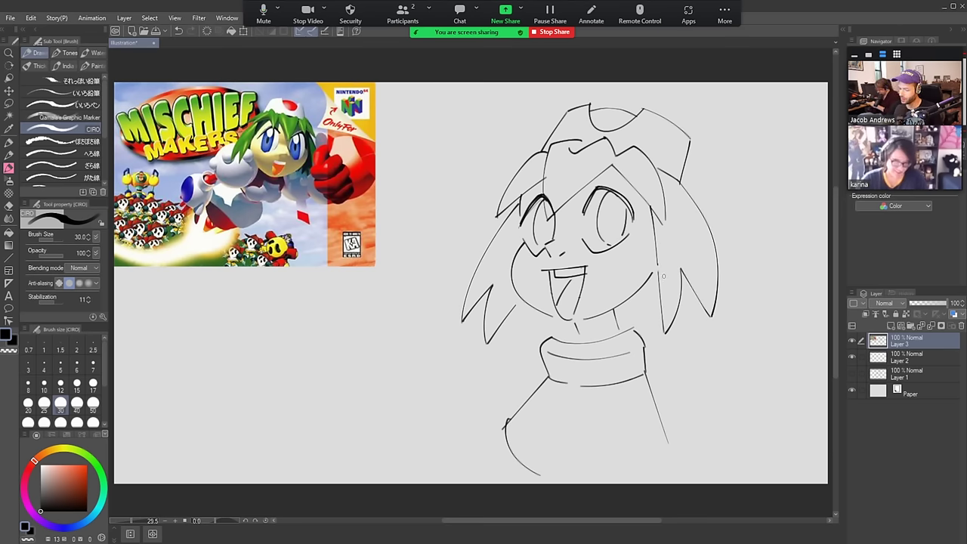
Lasso the whole head, move it slightly down and left toward the collar, and clear the selection
key(m)
mouse_move(628, 305)
mouse_down()
mouse_move(479, 365)
mouse_move(439, 198)
mouse_move(641, 68)
mouse_move(775, 183)
mouse_move(729, 350)
mouse_move(665, 340)
mouse_move(633, 304)
mouse_move(679, 299)
mouse_up()
click(635, 385)
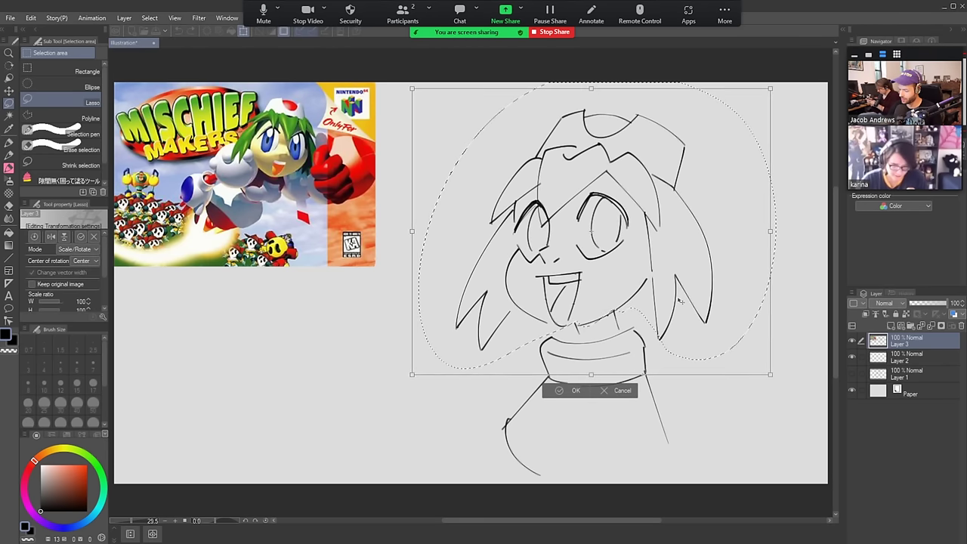
click(576, 390)
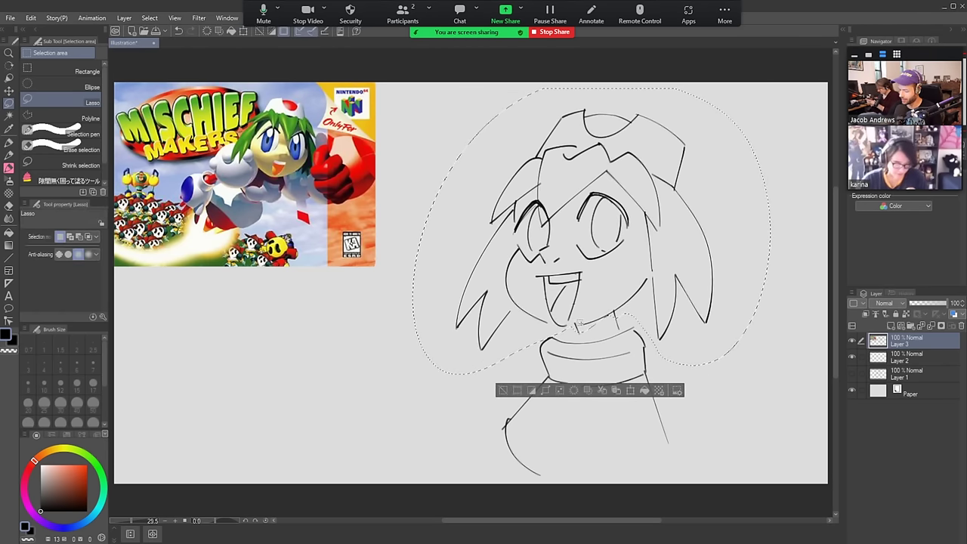
key(ctrl+d)
key(e)
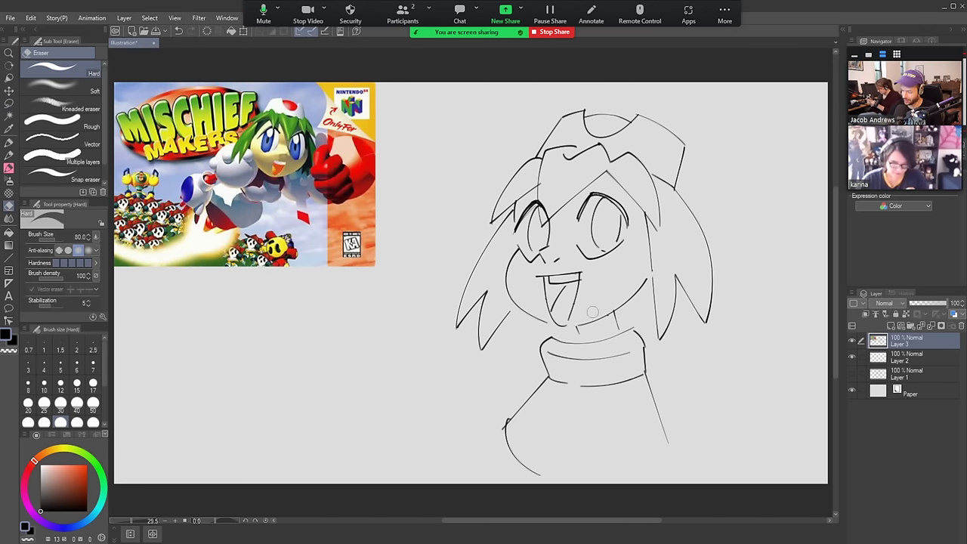
Sketch a fist to the left of the torso as stacked, curled fingers with rounded ends
key(b)
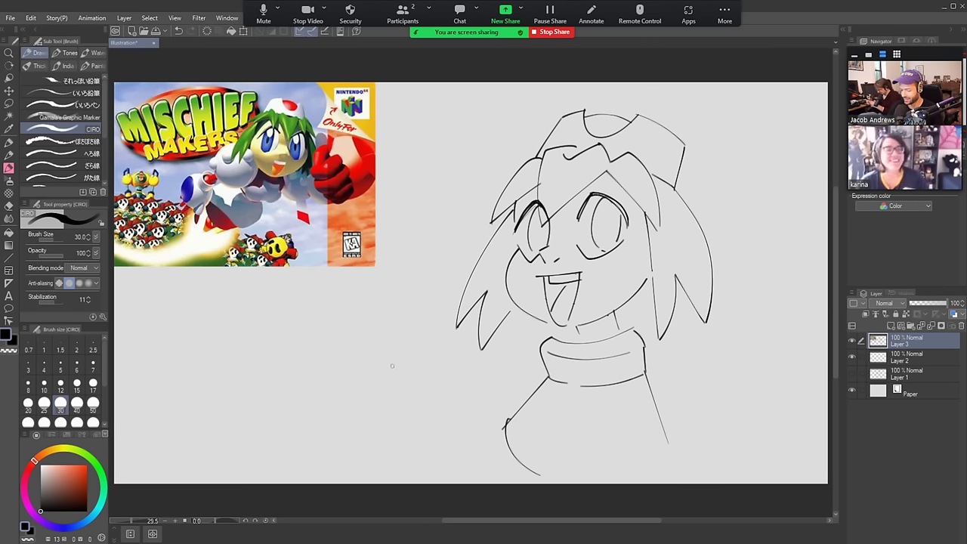
drag(394, 367, 458, 379)
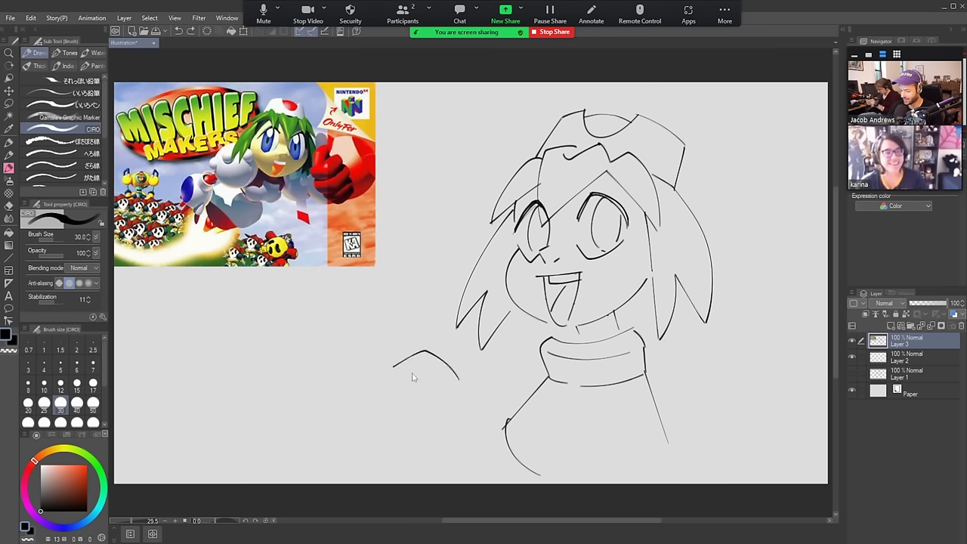
mouse_move(397, 380)
mouse_down()
mouse_move(453, 387)
mouse_move(457, 400)
mouse_move(393, 405)
mouse_up()
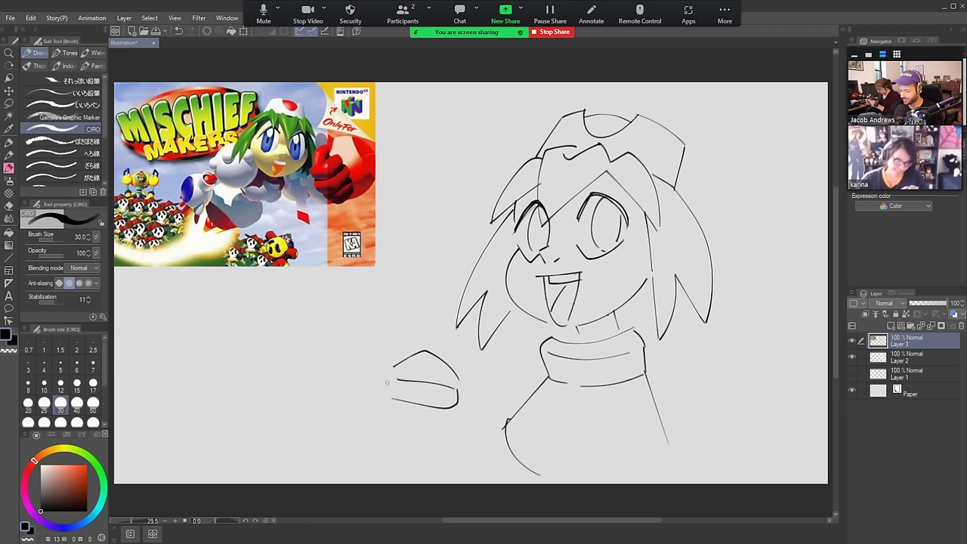
key(ctrl+z)
mouse_move(456, 393)
mouse_down()
mouse_move(427, 409)
mouse_move(393, 403)
mouse_move(431, 428)
mouse_move(396, 420)
mouse_up()
key(ctrl+z)
drag(457, 408, 381, 416)
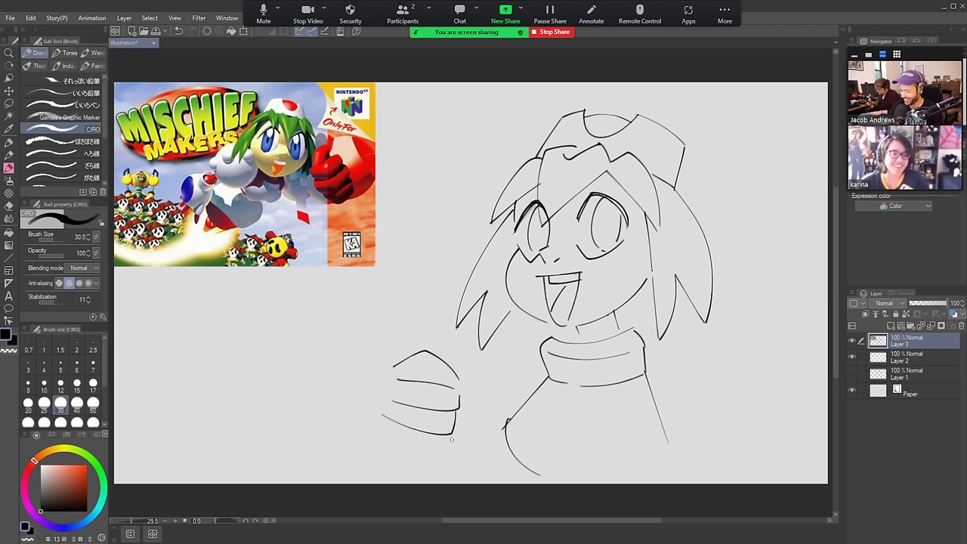
mouse_move(452, 437)
mouse_down()
mouse_move(397, 451)
mouse_move(380, 427)
mouse_up()
Draw the back edge of the fist and a raised, rounded thumb, erasing the stray line end at its tip
drag(395, 361, 386, 408)
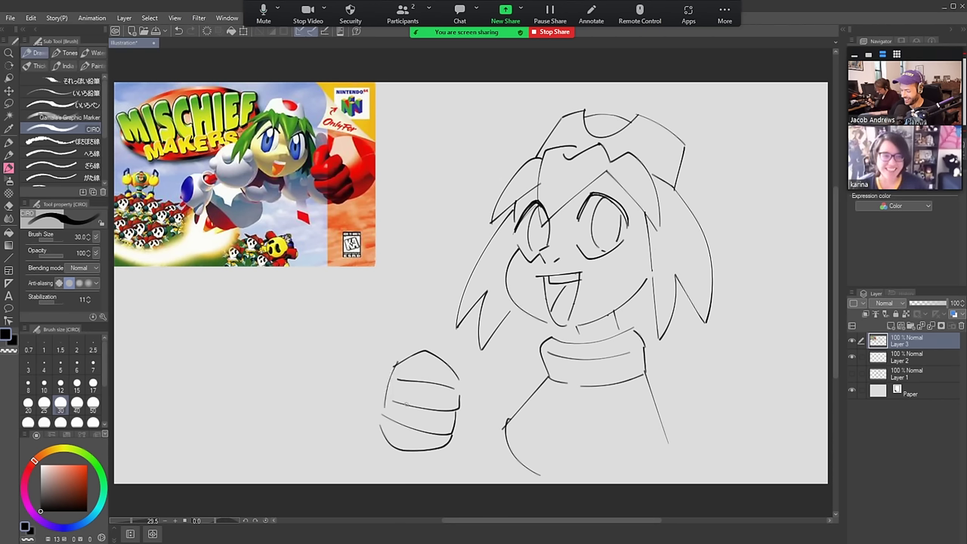
drag(395, 361, 387, 386)
mouse_move(394, 301)
mouse_down()
mouse_move(426, 312)
mouse_move(426, 349)
mouse_up()
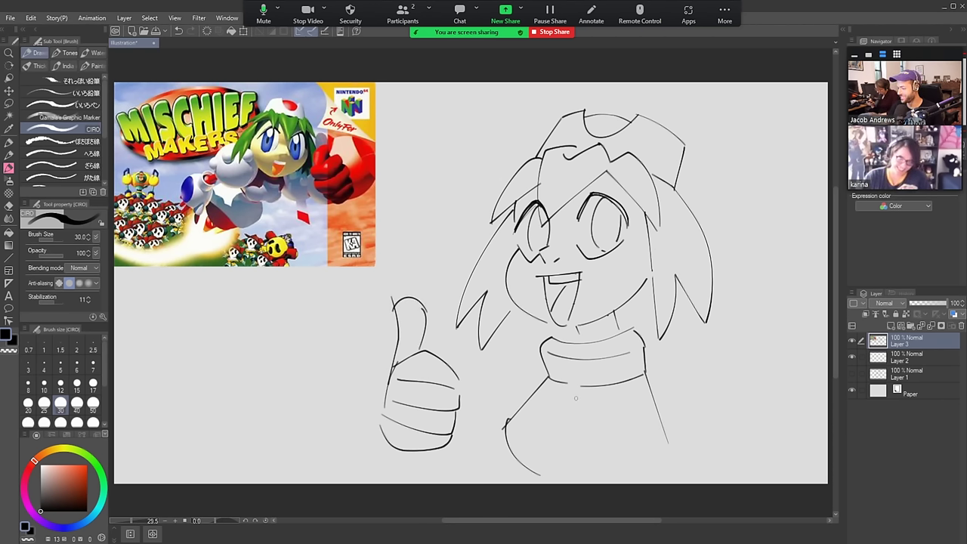
key(e)
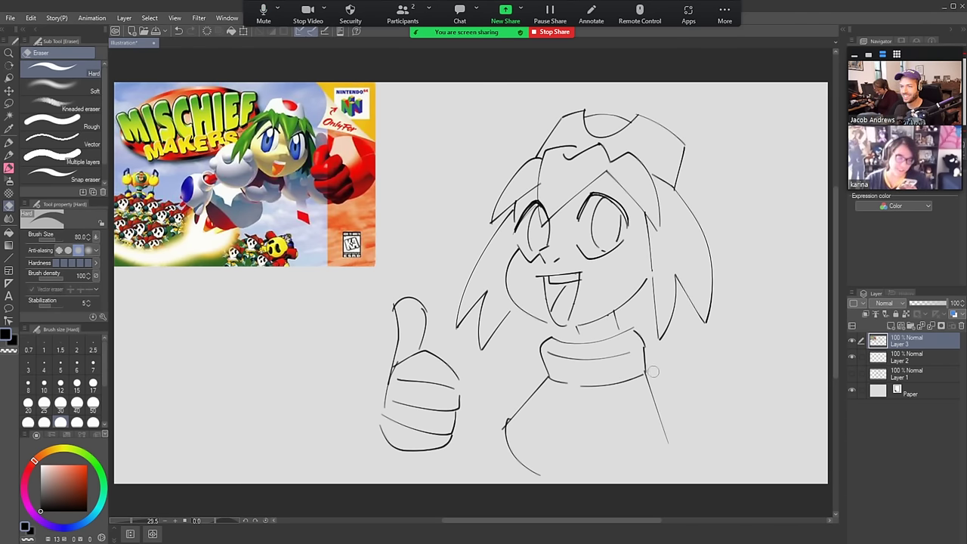
Draw a large rounded outline behind the thumbs-up hand, with an oval detail on its left side
key(p)
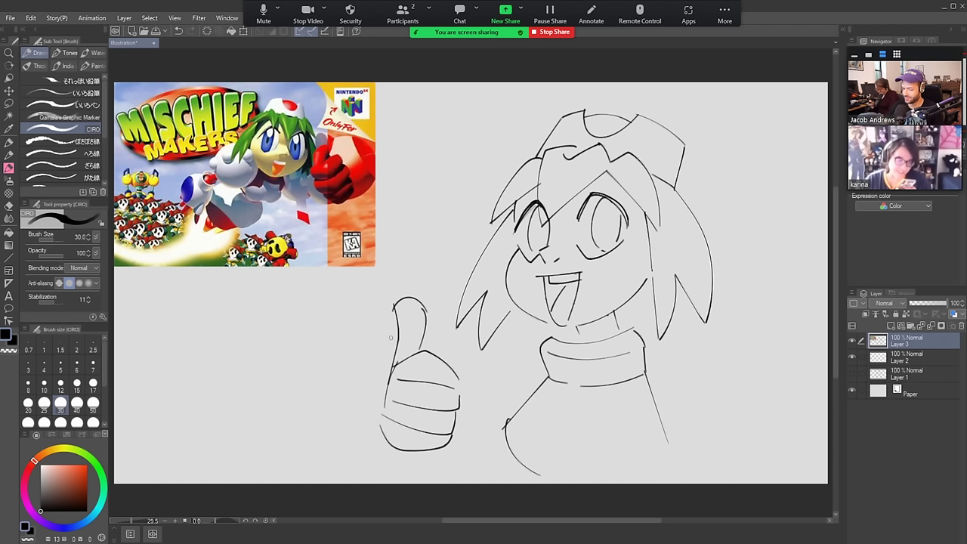
drag(387, 337, 349, 461)
key(ctrl+z)
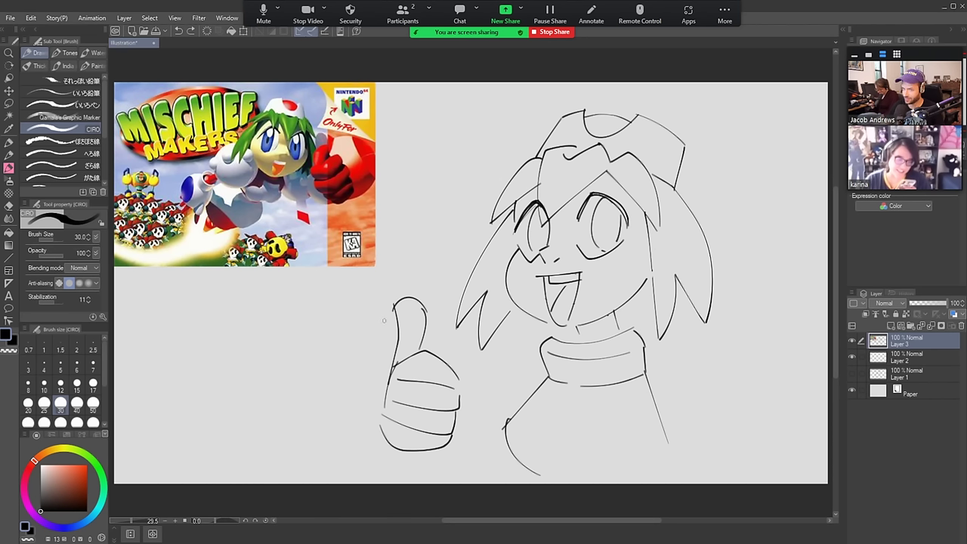
mouse_move(397, 330)
mouse_down()
mouse_move(353, 442)
mouse_move(370, 457)
mouse_up()
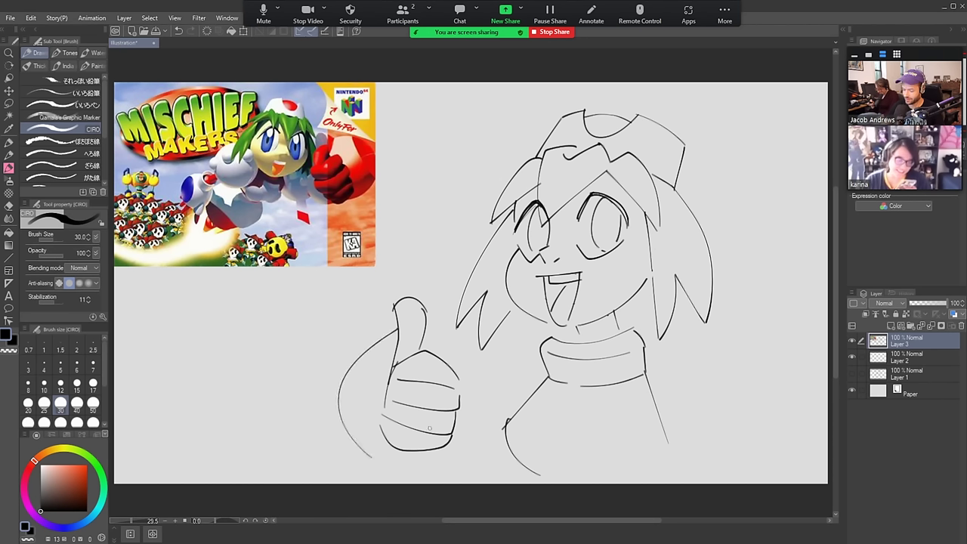
drag(337, 414, 363, 354)
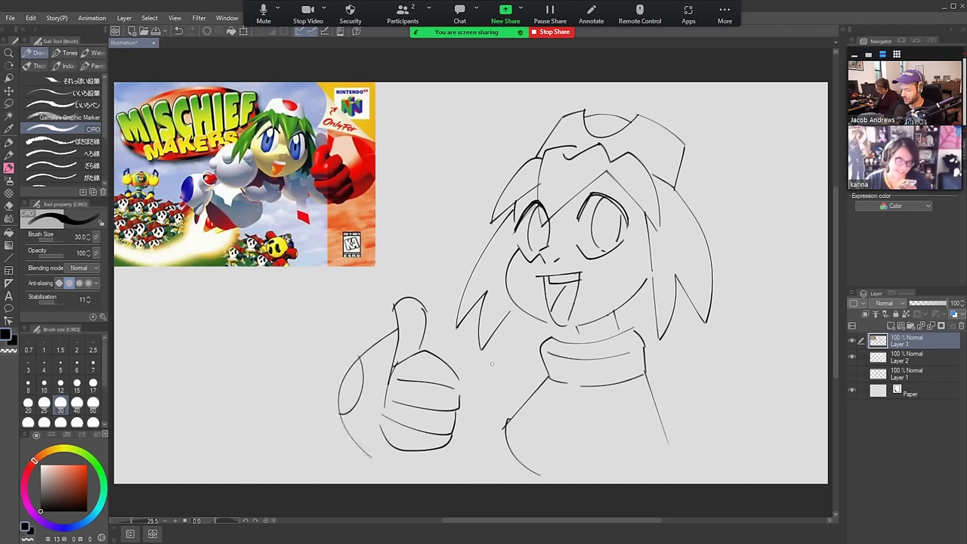
drag(376, 458, 440, 445)
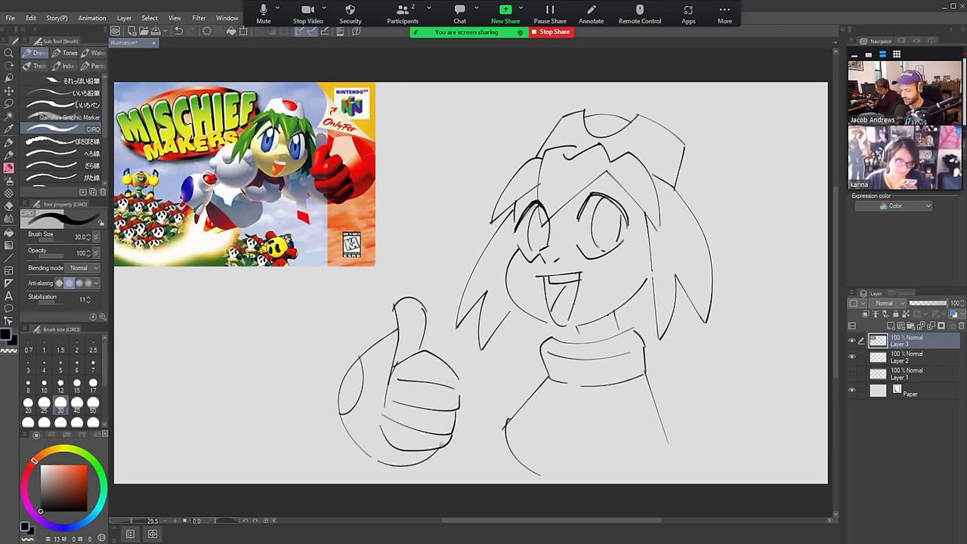
drag(428, 328, 453, 363)
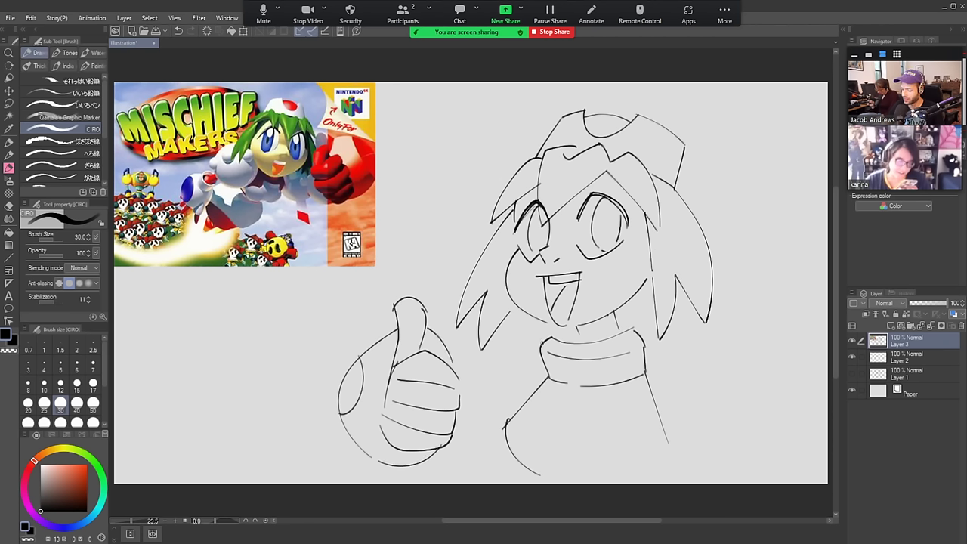
Draw the puffy sleeve's upper and lower curves, connecting the thumbs-up hand to the collar and torso
drag(541, 337, 484, 349)
key(ctrl+z)
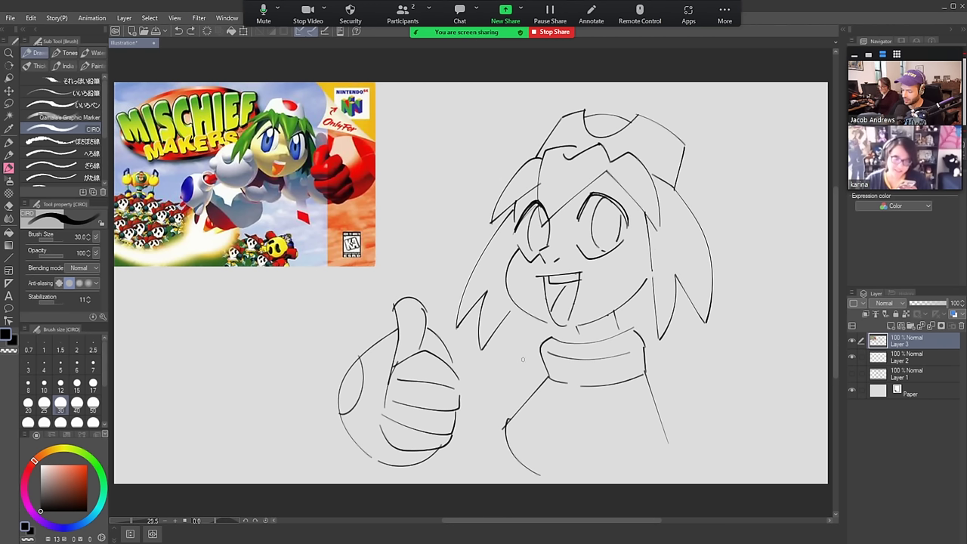
mouse_move(547, 332)
mouse_down()
mouse_move(497, 326)
mouse_move(453, 352)
mouse_up()
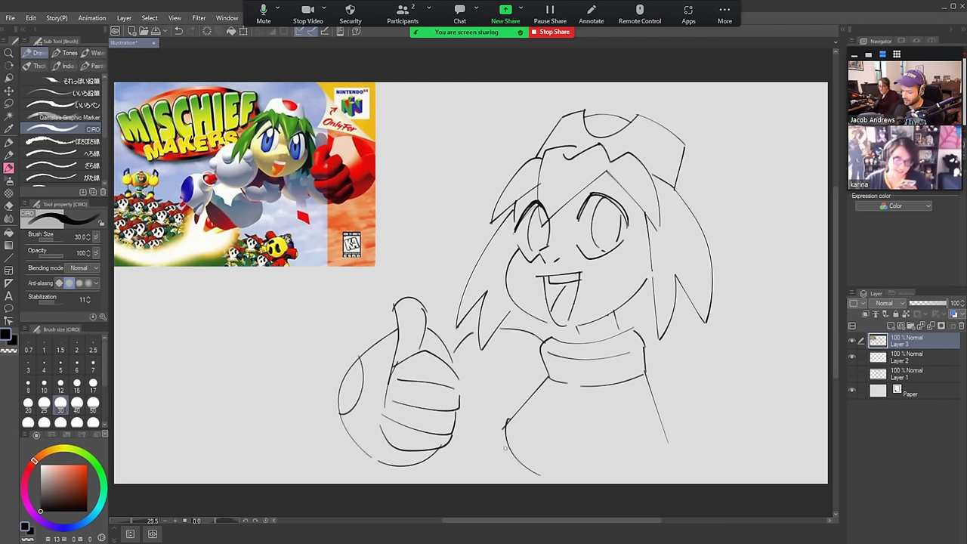
drag(504, 447, 455, 445)
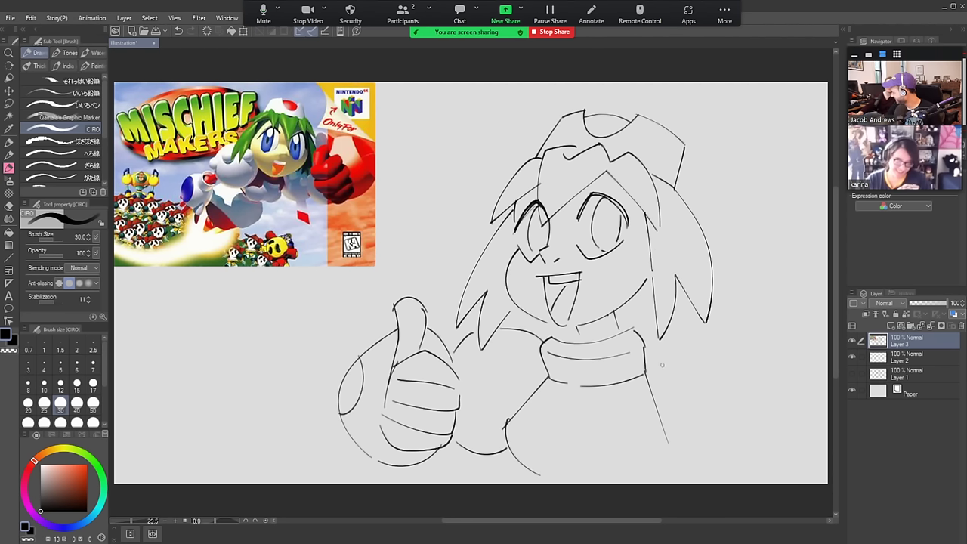
Draw the heroine's second puffy sleeve as a large rounded shape on the opposite side of the torso from the thumbs-up hand
drag(644, 351, 710, 336)
key(ctrl+z)
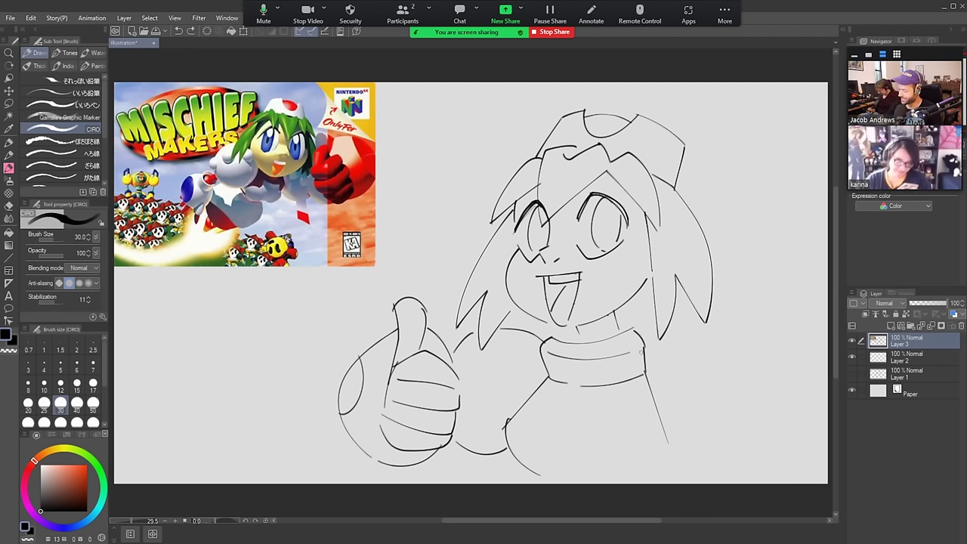
drag(644, 351, 709, 336)
key(ctrl+z)
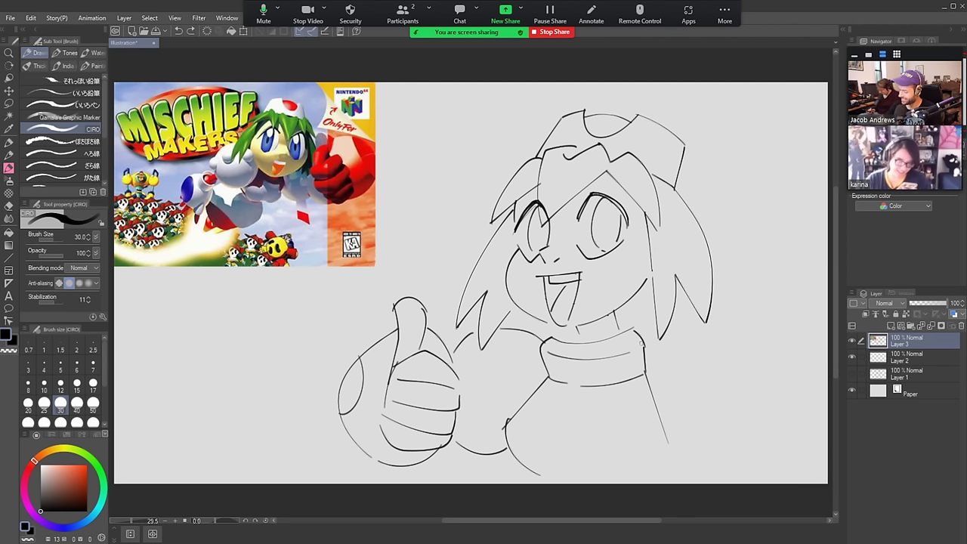
mouse_move(641, 328)
mouse_down()
mouse_move(653, 345)
mouse_move(702, 316)
mouse_move(764, 377)
mouse_move(675, 433)
mouse_up()
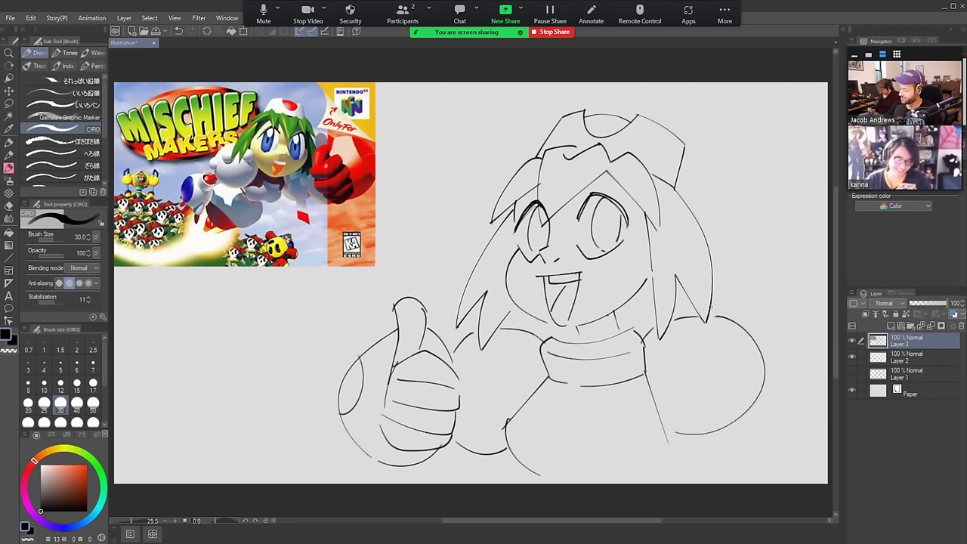
Add two round knobs on the new sleeve's outer edge, erasing the overlapping line, and draw a curve closing the torso's lower right corner
mouse_move(711, 306)
mouse_down()
mouse_move(742, 325)
mouse_move(737, 338)
mouse_move(698, 330)
mouse_up()
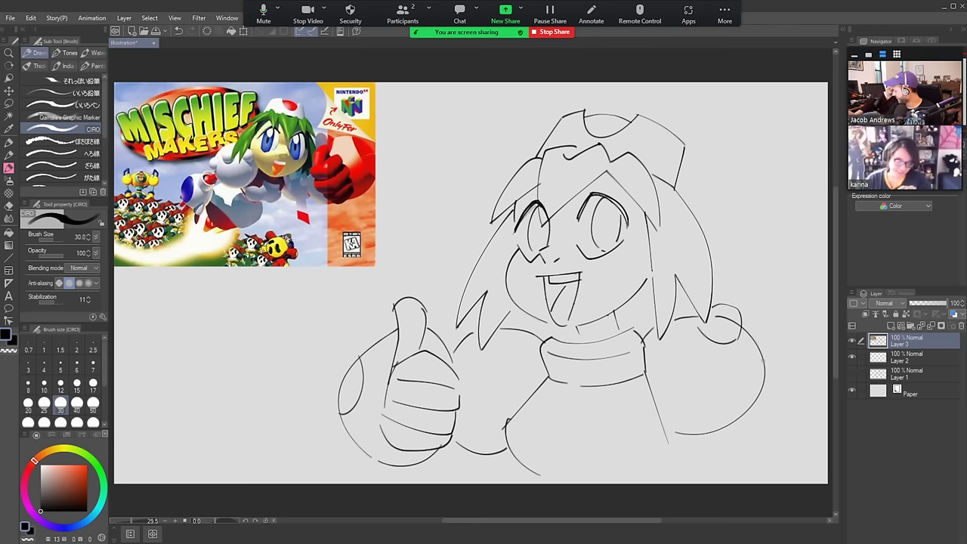
drag(752, 406, 739, 376)
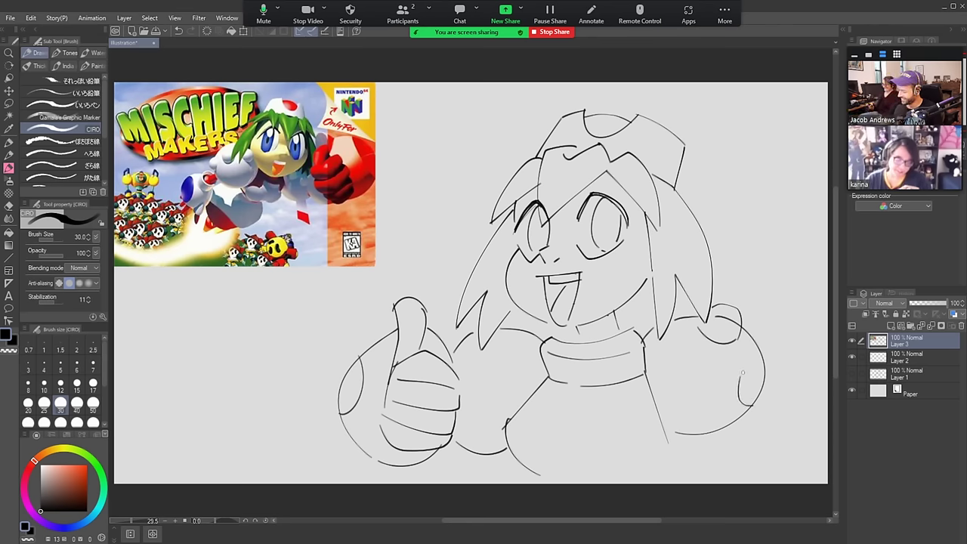
key(ctrl+z)
mouse_move(745, 410)
mouse_down()
mouse_move(741, 368)
mouse_move(754, 370)
mouse_move(745, 408)
mouse_up()
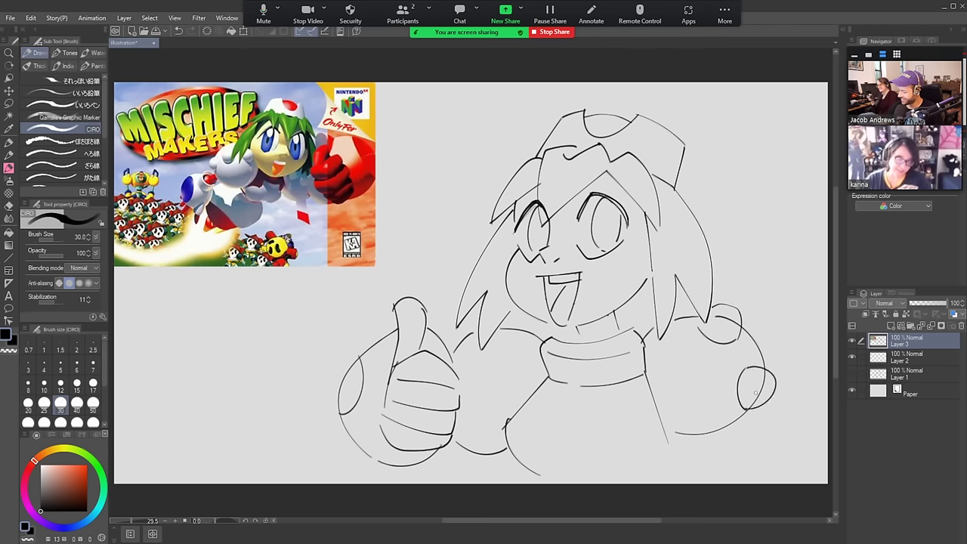
key(e)
drag(712, 312, 732, 322)
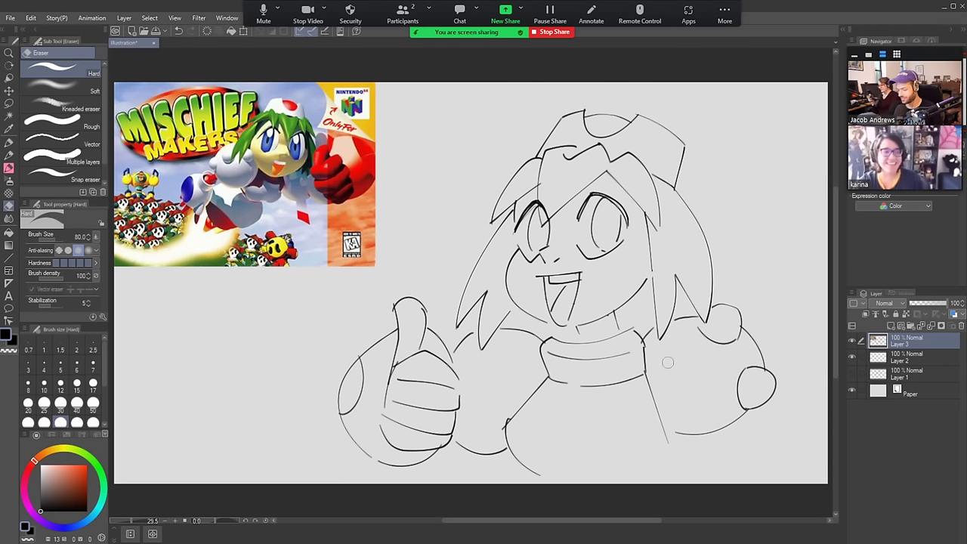
key(b)
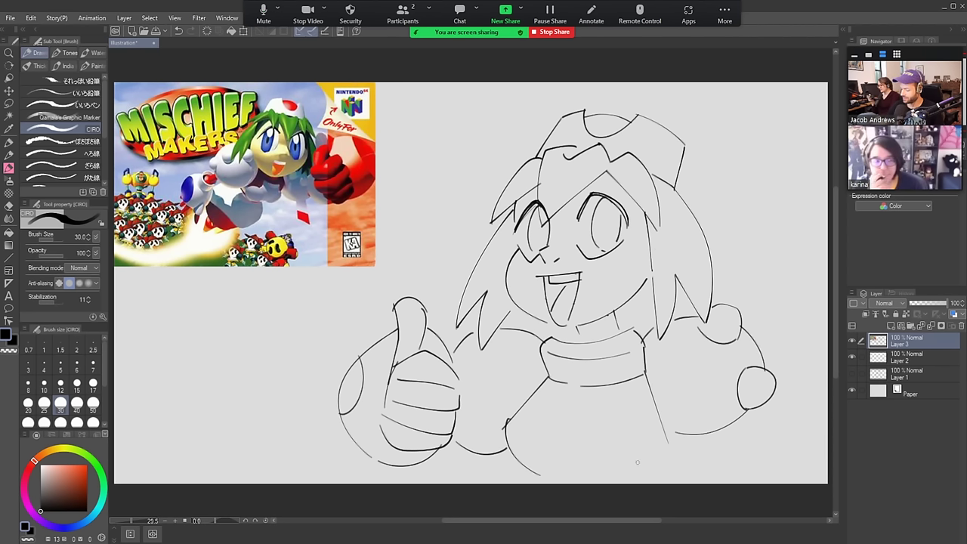
drag(669, 451, 621, 478)
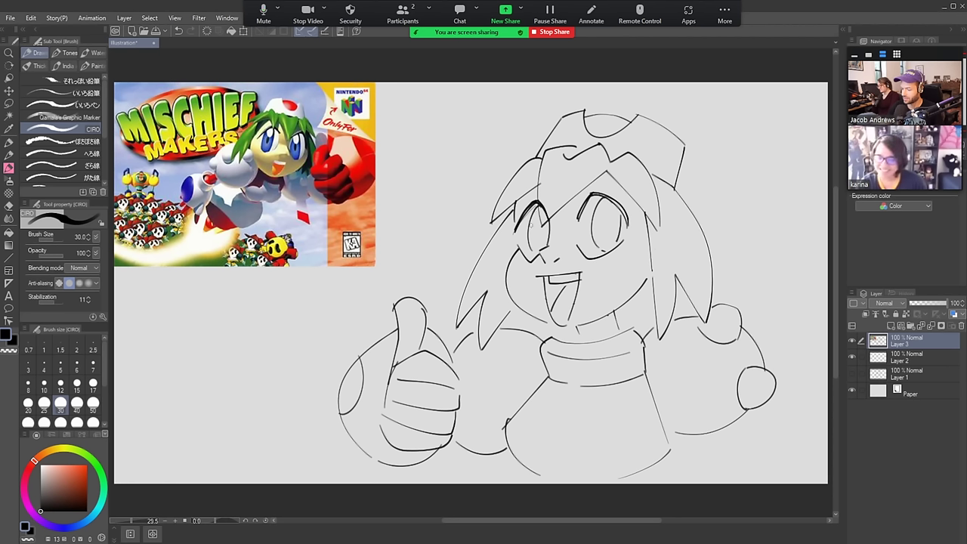
Draw pupils and scribbled shading inside both eyes, and fill the mouth's dark area beside the tongue
drag(531, 224, 538, 218)
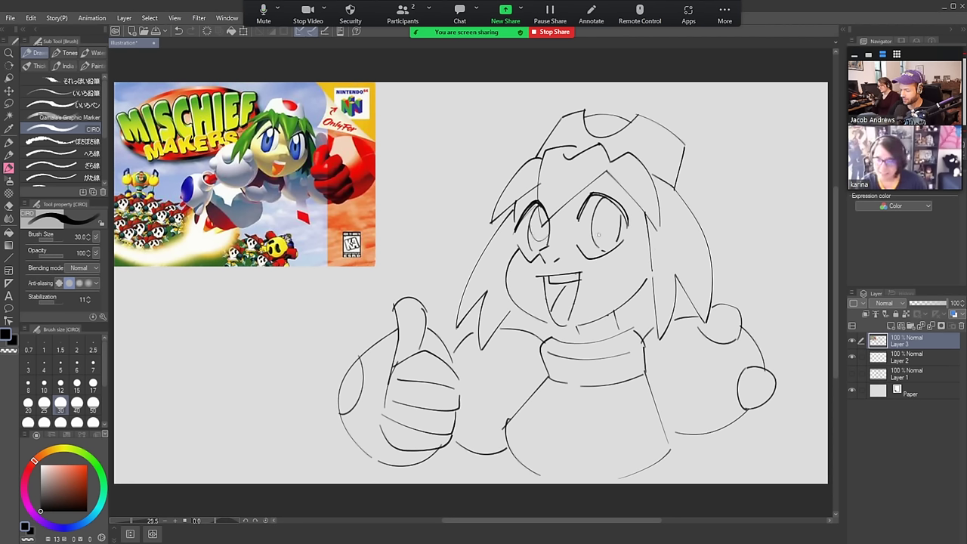
mouse_move(594, 231)
mouse_down()
mouse_move(619, 239)
mouse_move(617, 219)
mouse_move(625, 222)
mouse_up()
key(ctrl+z)
key(ctrl+z)
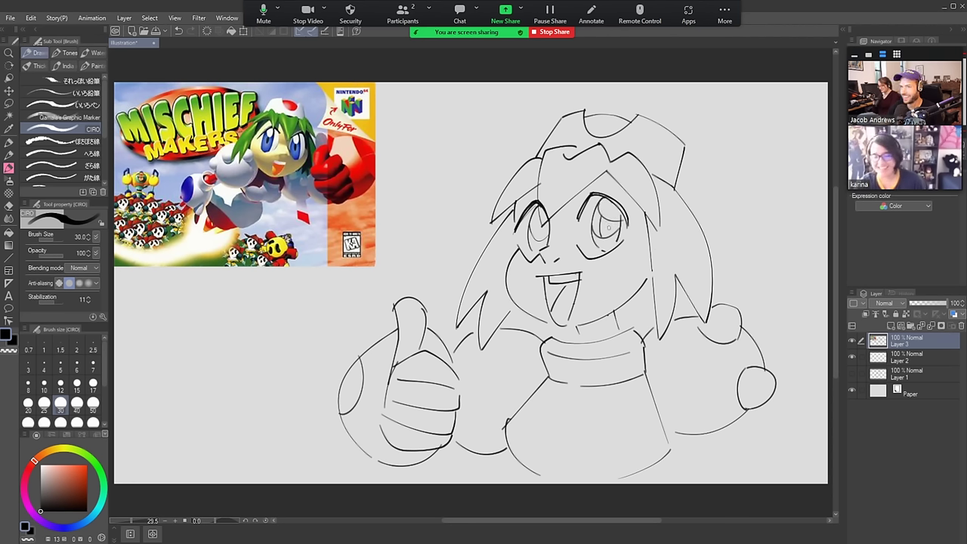
key(ctrl+z)
drag(595, 225, 621, 222)
mouse_move(531, 231)
mouse_down()
mouse_move(535, 240)
mouse_move(537, 228)
mouse_move(549, 232)
mouse_move(544, 239)
mouse_up()
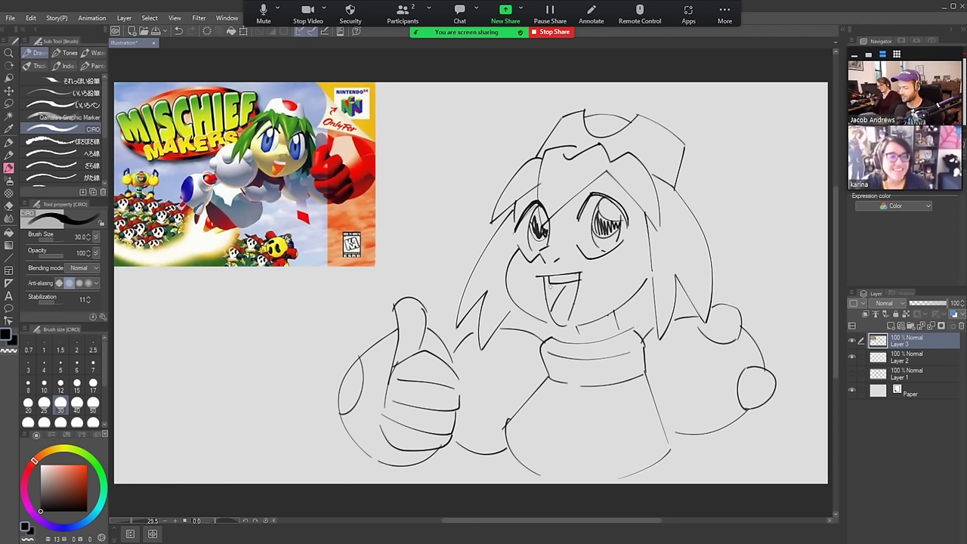
mouse_move(542, 279)
mouse_down()
mouse_move(552, 307)
mouse_move(565, 283)
mouse_up()
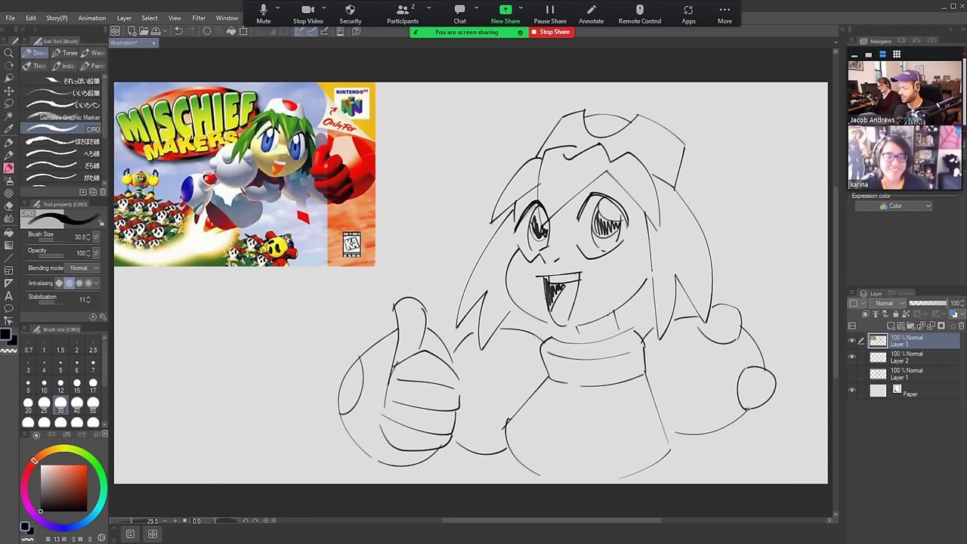
Extend a straight forearm from the lower knob of the right-hand sleeve, ending in a rounded cuff at the canvas edge
drag(747, 412, 815, 454)
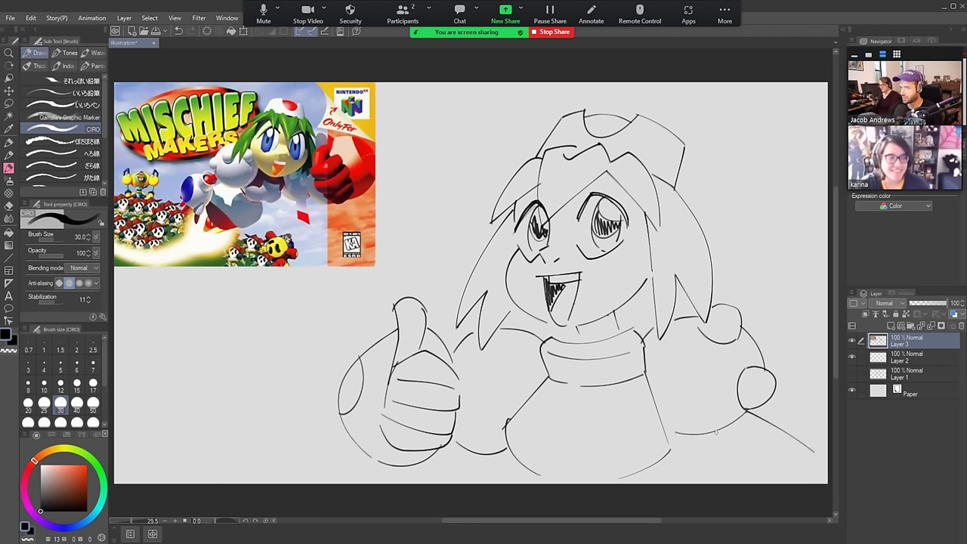
mouse_move(717, 433)
mouse_down()
mouse_move(768, 455)
mouse_move(808, 450)
mouse_move(804, 467)
mouse_move(816, 444)
mouse_move(807, 447)
mouse_move(829, 438)
mouse_up()
drag(779, 458, 768, 483)
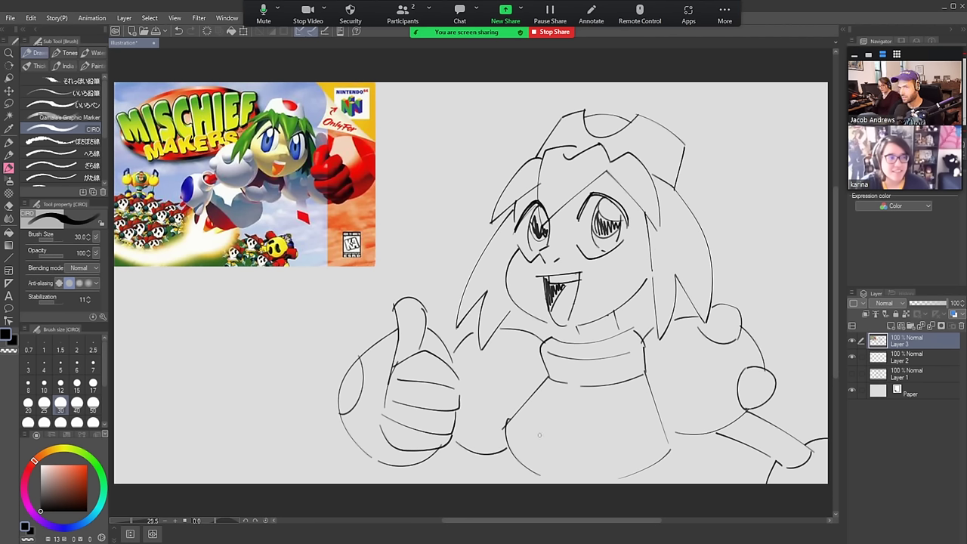
Draw a curved band across the lower torso and short waist and hem lines beneath it
drag(514, 436, 626, 447)
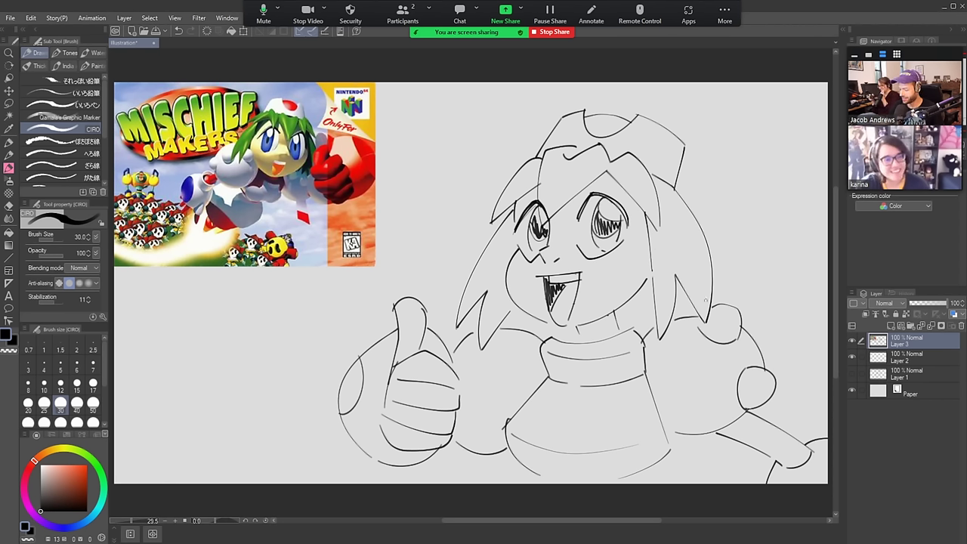
drag(644, 473, 648, 486)
key(ctrl+z)
key(ctrl+z)
drag(550, 477, 566, 479)
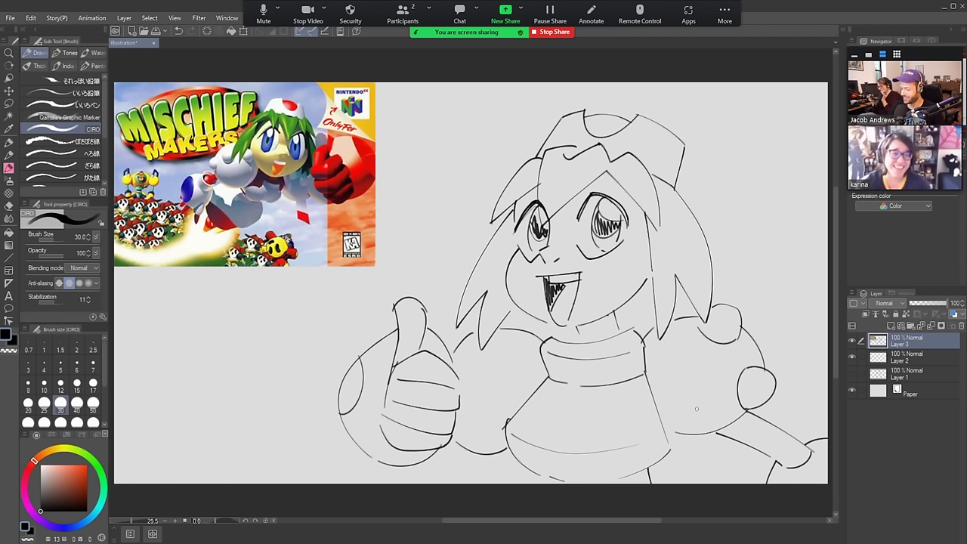
Draw two small diamond sparkles above the raised thumb, beside the heroine's hair
mouse_move(423, 198)
mouse_down()
mouse_move(434, 180)
mouse_move(446, 201)
mouse_move(434, 220)
mouse_move(450, 219)
mouse_move(461, 237)
mouse_move(450, 254)
mouse_up()
drag(450, 254, 461, 237)
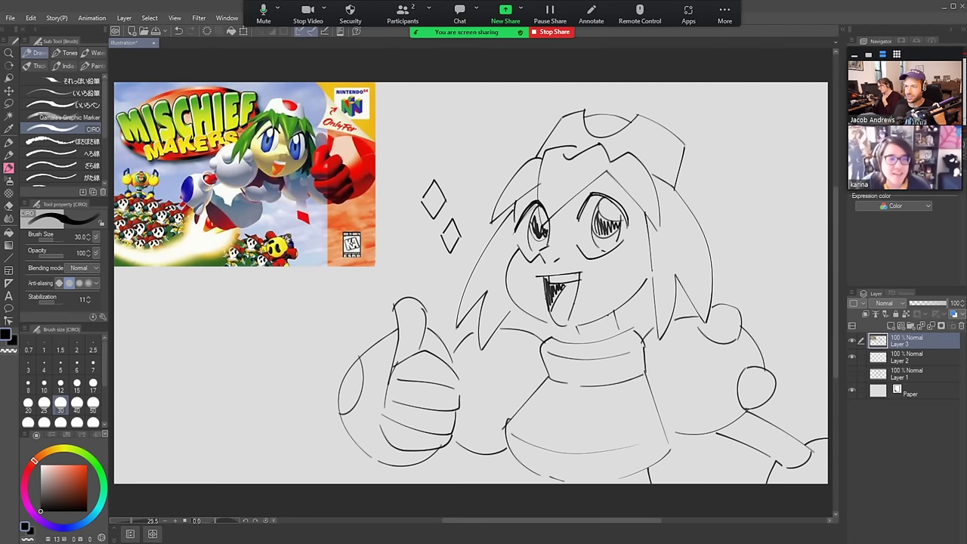
Hide the Mischief Makers drawing layer and paste the Snowboard Kids cover, scaled up to 652%
click(852, 340)
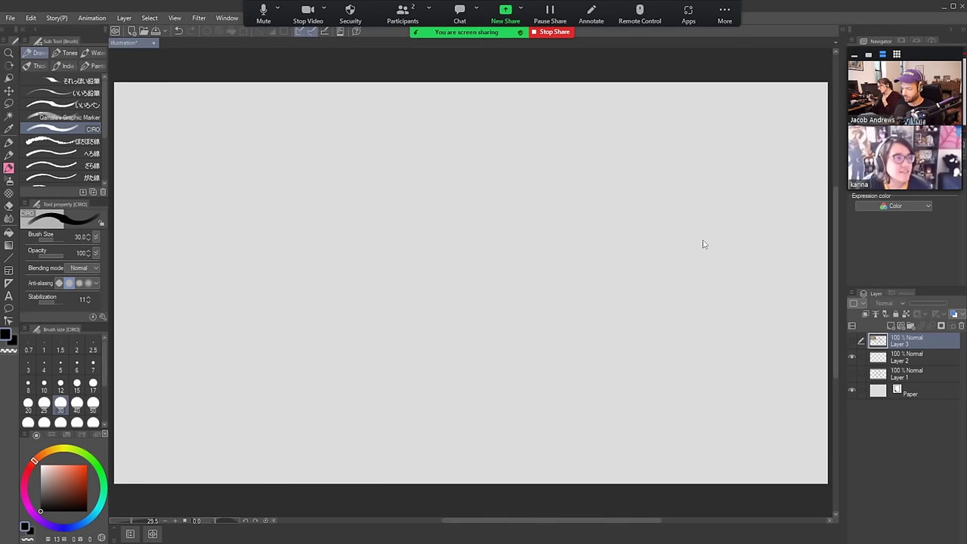
key(ctrl+v)
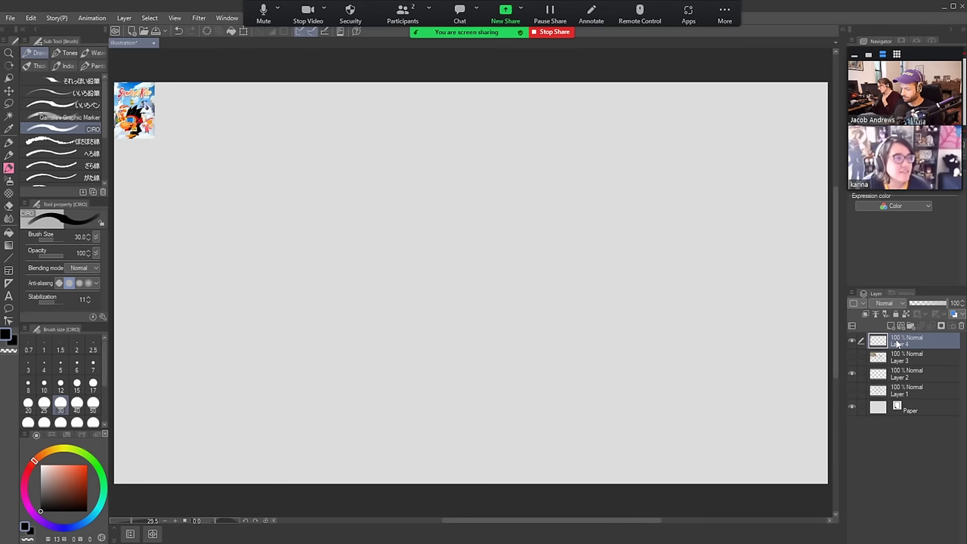
click(243, 31)
drag(154, 137, 405, 449)
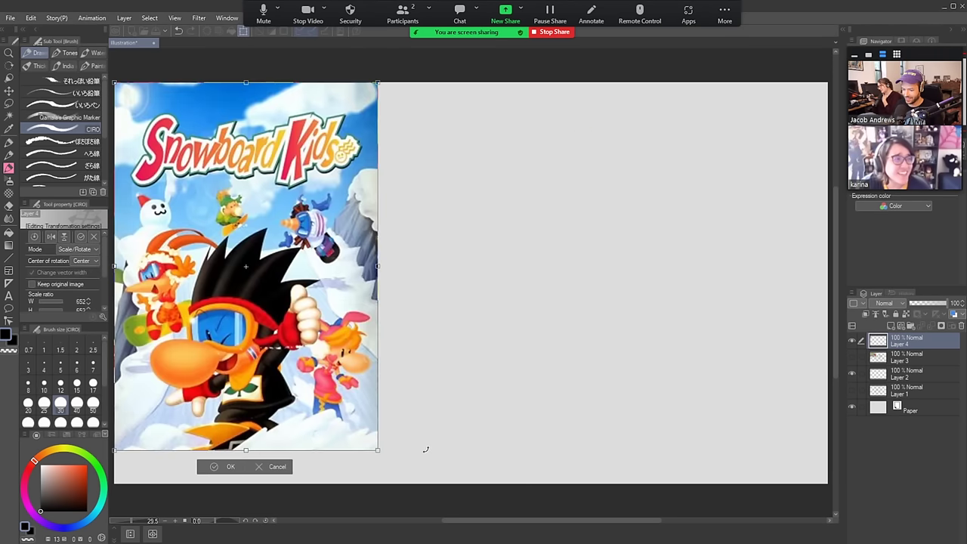
click(218, 468)
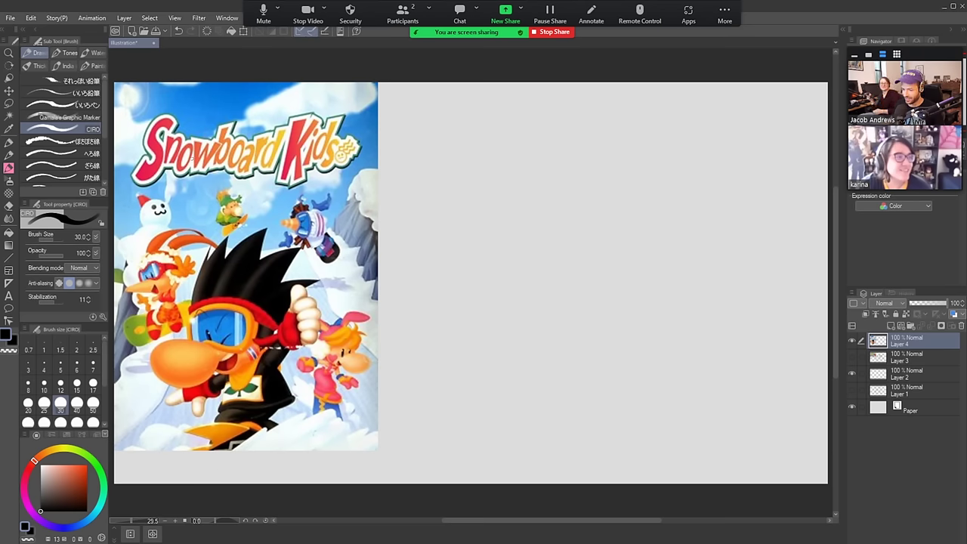
Move the Snowboard Kids cover slightly in from the canvas corner and add a new layer above it for drawing
click(241, 28)
drag(294, 169, 301, 181)
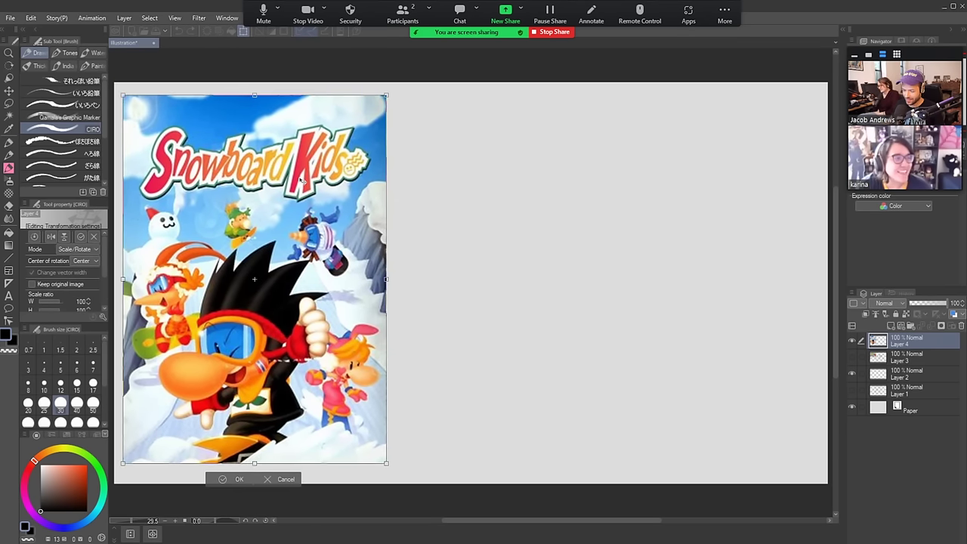
click(232, 480)
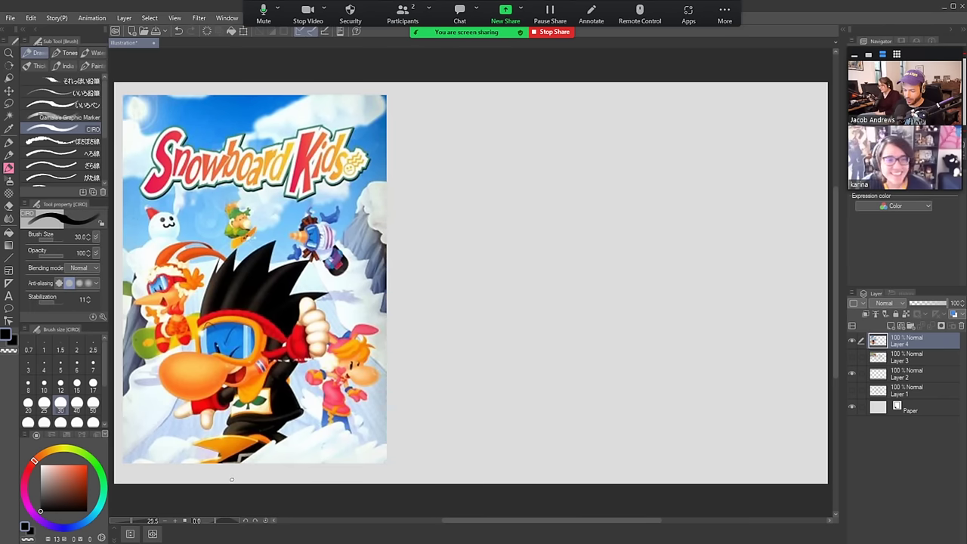
click(890, 326)
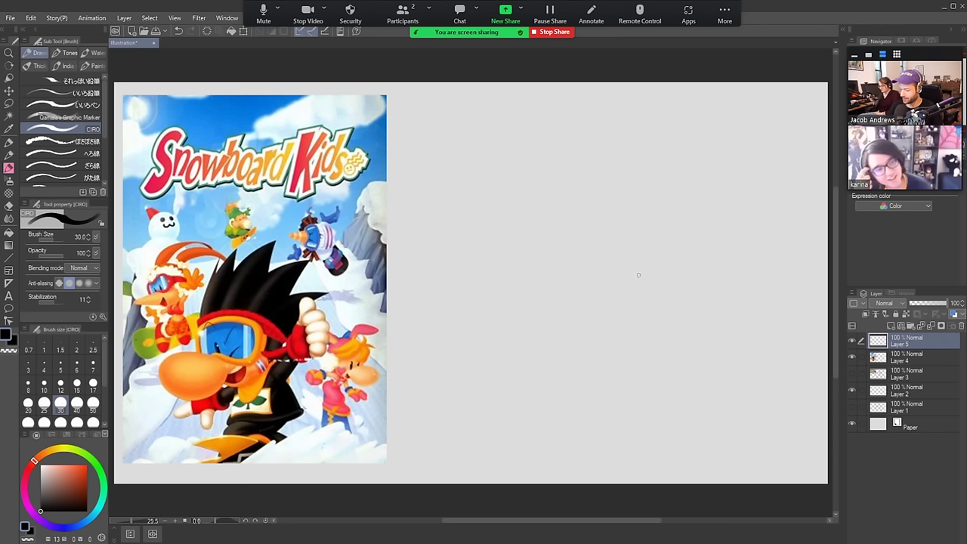
Draw the snowboarder's big nose as a large tilted oval in the blank area beside the cover
drag(663, 332, 633, 279)
key(ctrl+z)
mouse_move(663, 326)
mouse_down()
mouse_move(600, 295)
mouse_move(641, 242)
mouse_up()
key(ctrl+z)
mouse_move(664, 331)
mouse_down()
mouse_move(647, 259)
mouse_move(703, 295)
mouse_move(682, 319)
mouse_up()
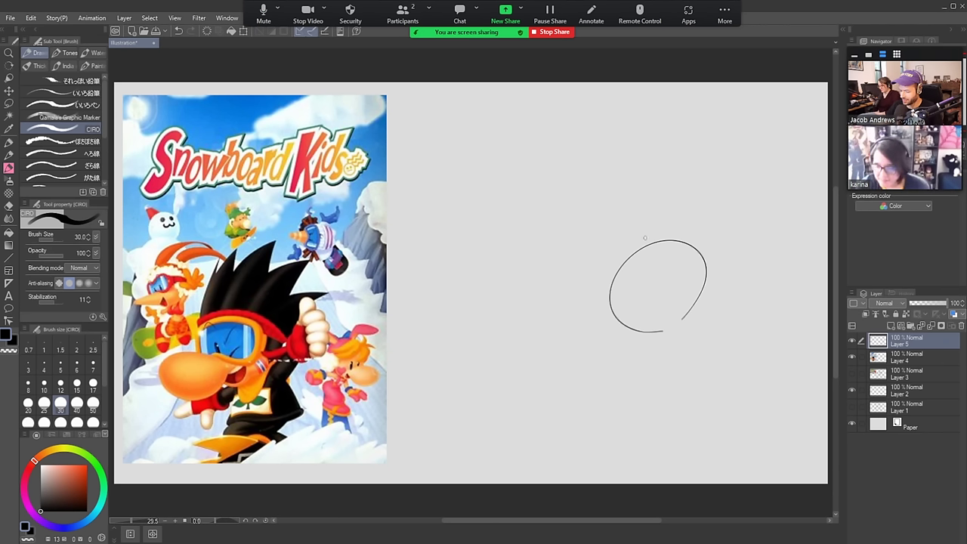
Draw a wide chin curve below the nose and the rounded goggles outline to the nose's upper left
drag(650, 332, 579, 346)
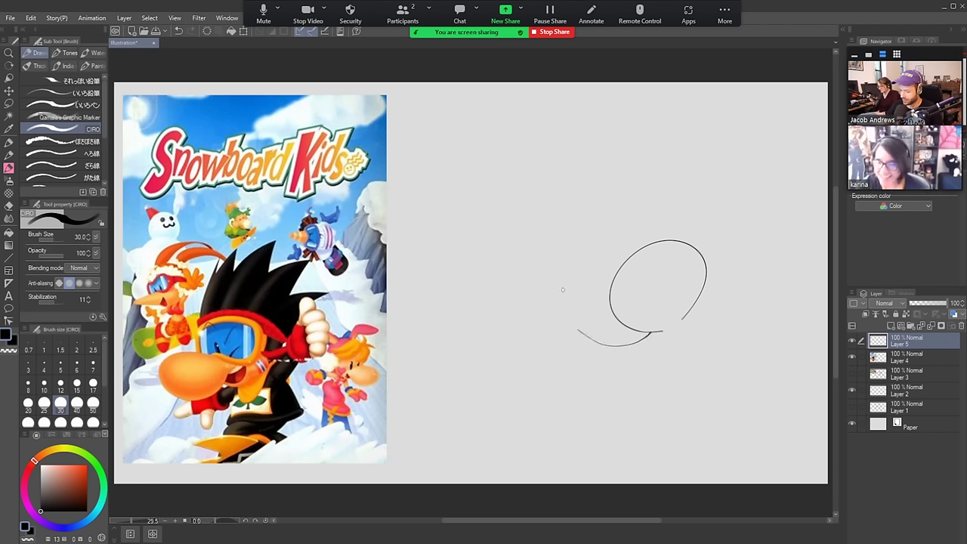
key(ctrl+z)
drag(649, 333, 549, 339)
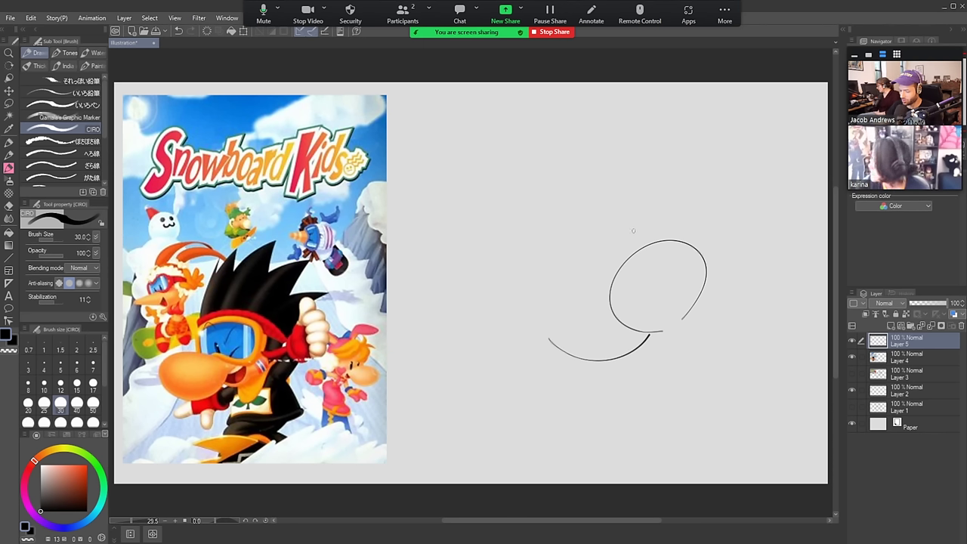
mouse_move(609, 291)
mouse_down()
mouse_move(534, 296)
mouse_move(559, 219)
mouse_move(530, 246)
mouse_move(633, 214)
mouse_up()
key(ctrl+z)
mouse_move(529, 249)
mouse_down()
mouse_move(553, 218)
mouse_move(655, 207)
mouse_move(671, 233)
mouse_up()
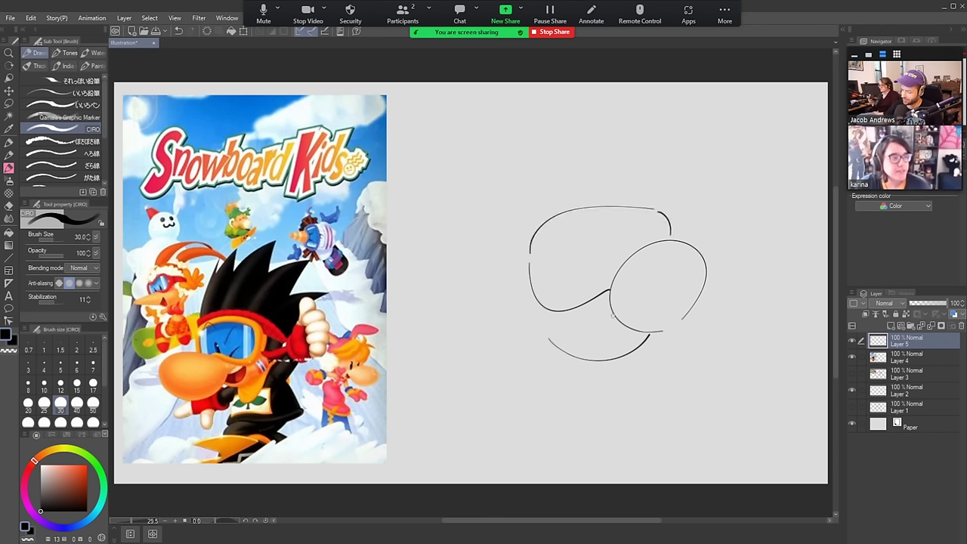
Draw an open smiling mouth with a teeth line between the goggles and the chin
mouse_move(614, 309)
mouse_down()
mouse_move(574, 289)
mouse_move(590, 295)
mouse_move(566, 322)
mouse_move(621, 330)
mouse_up()
key(ctrl+z)
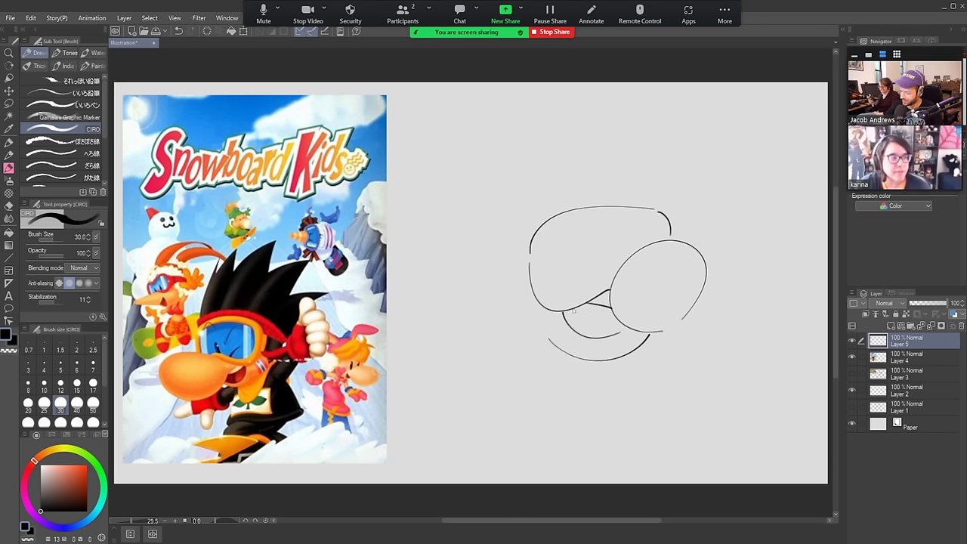
drag(574, 310, 617, 313)
key(ctrl+z)
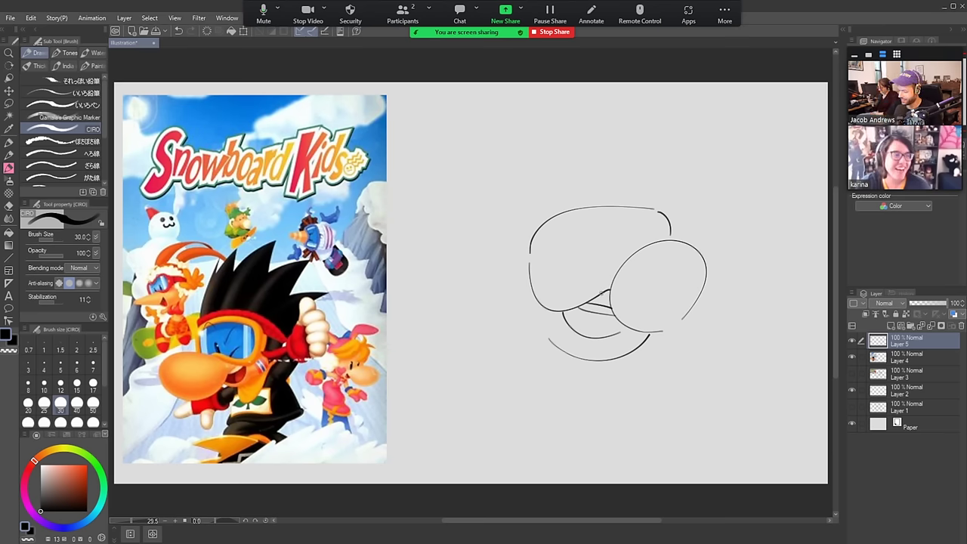
Reshape the nose's inner edge so it tapers down to the mouth, erasing the old line and redrawing the lower outline
drag(644, 250, 602, 294)
key(ctrl+z)
drag(635, 253, 610, 284)
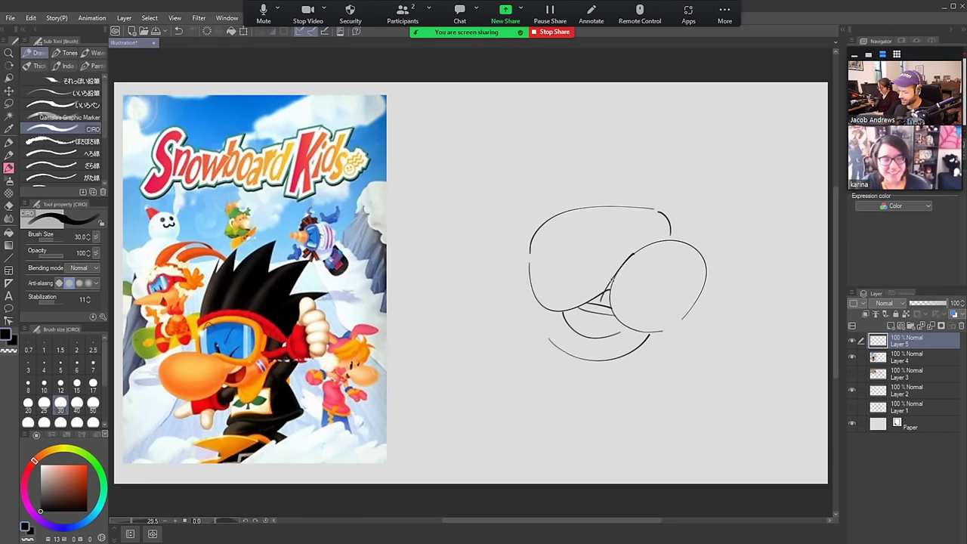
key(e)
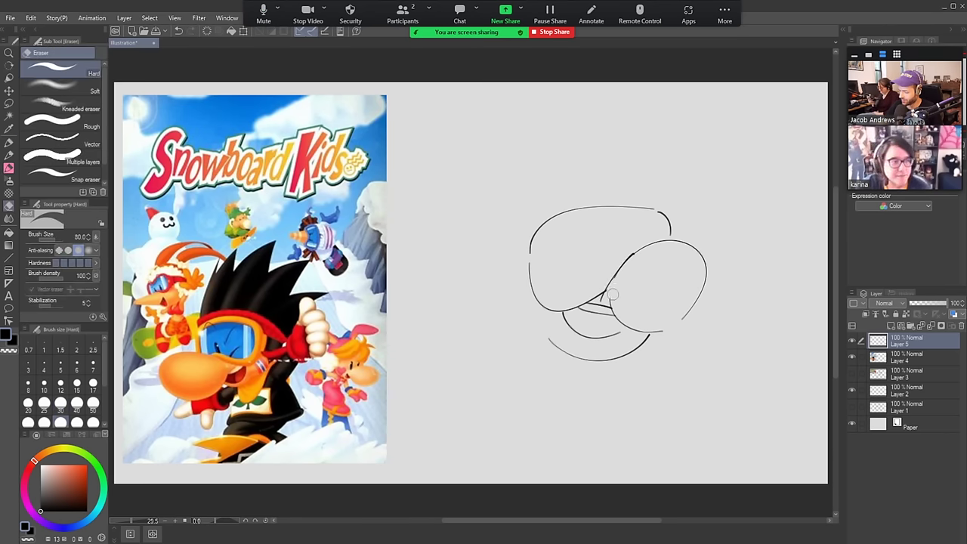
drag(614, 310, 611, 311)
key(b)
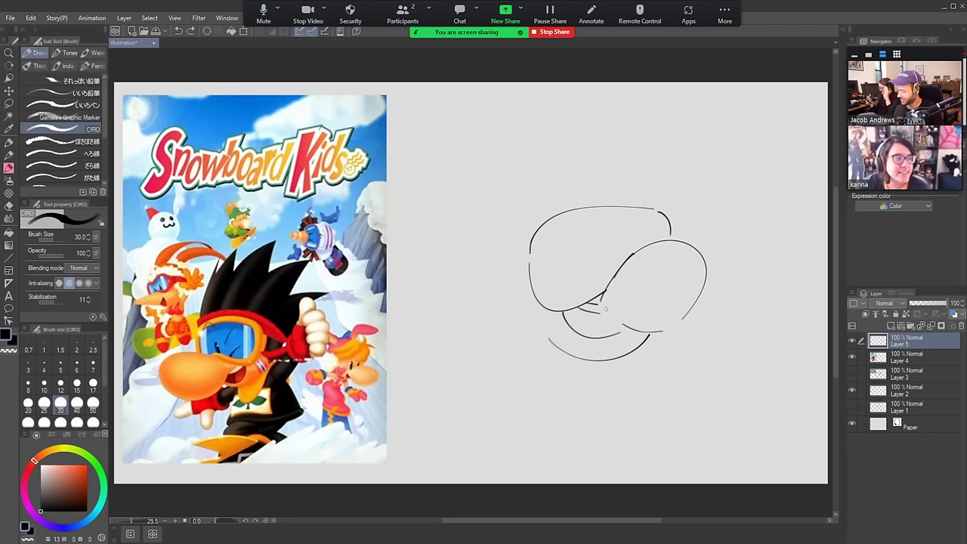
drag(668, 330, 678, 319)
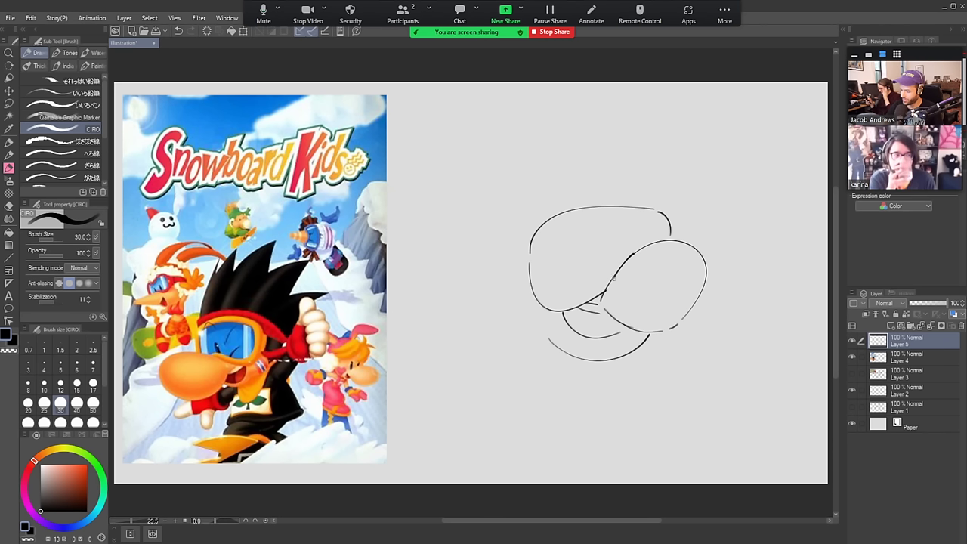
Draw the goggles' inner rim parallel to the outer frame and add two short face lines below the frame's lower left corner
mouse_move(612, 278)
mouse_down()
mouse_move(573, 274)
mouse_move(559, 296)
mouse_move(549, 294)
mouse_move(547, 229)
mouse_move(577, 214)
mouse_move(542, 239)
mouse_move(607, 214)
mouse_move(673, 216)
mouse_move(624, 216)
mouse_move(665, 238)
mouse_up()
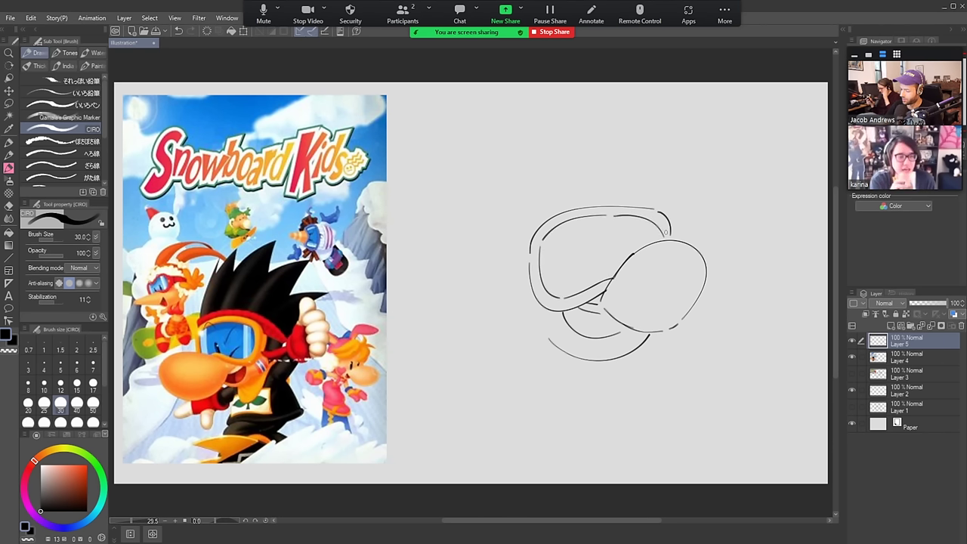
key(ctrl+z)
mouse_move(610, 216)
mouse_down()
mouse_move(645, 216)
mouse_move(669, 239)
mouse_up()
key(ctrl+z)
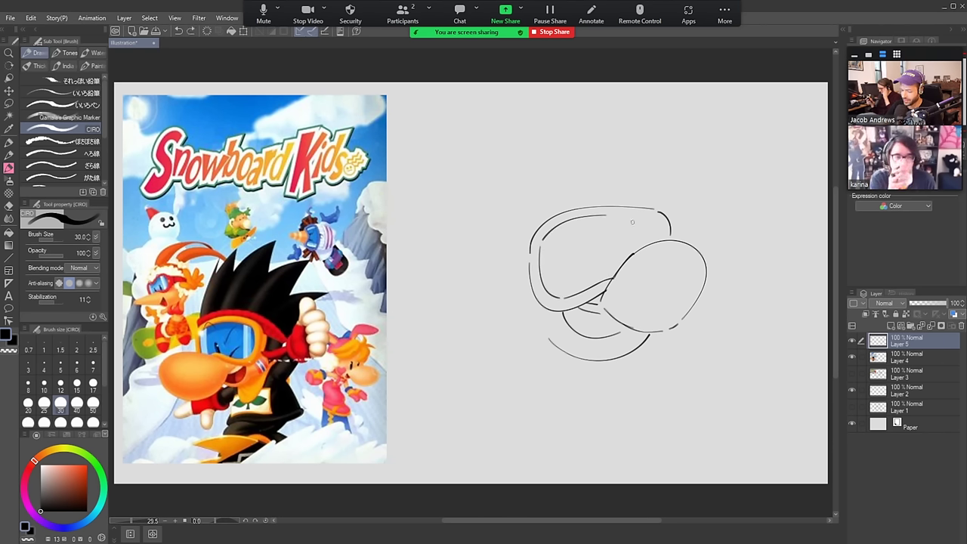
mouse_move(614, 215)
mouse_down()
mouse_move(655, 222)
mouse_move(663, 241)
mouse_up()
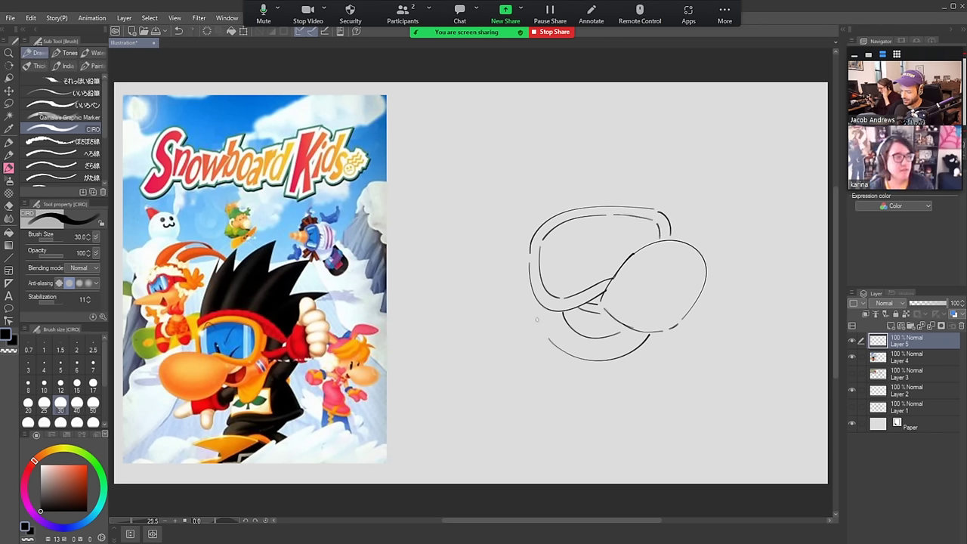
mouse_move(538, 303)
mouse_down()
mouse_move(531, 326)
mouse_move(543, 337)
mouse_up()
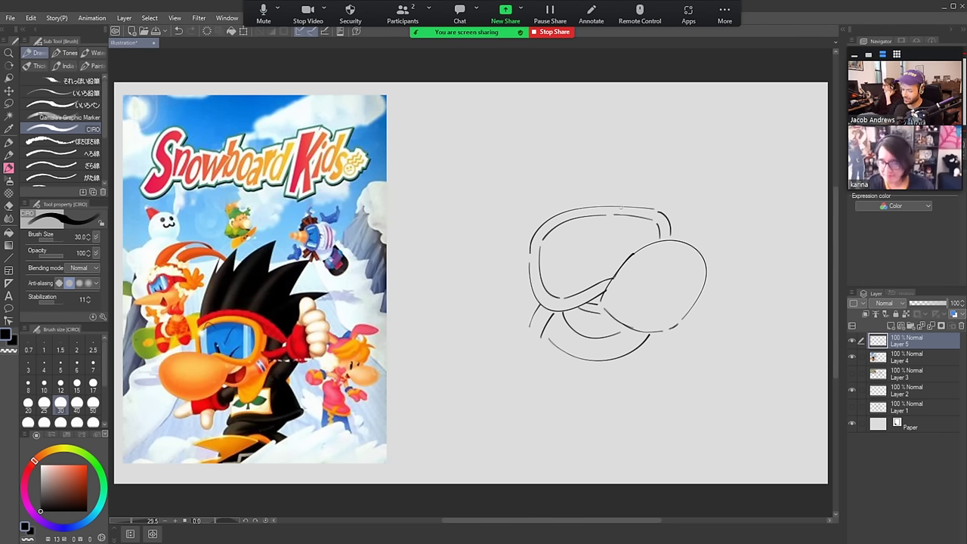
Draw two thick vertical eyes inside the goggles and two tall eyebrow arches rising above the frame
mouse_move(586, 277)
mouse_down()
mouse_move(585, 247)
mouse_move(585, 276)
mouse_move(586, 249)
mouse_move(586, 268)
mouse_move(588, 255)
mouse_move(630, 259)
mouse_up()
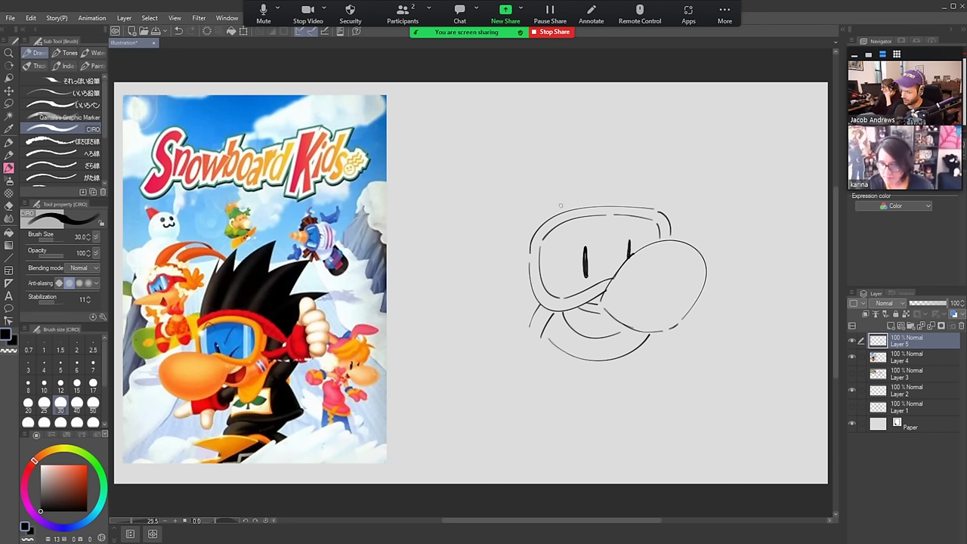
drag(563, 233, 598, 206)
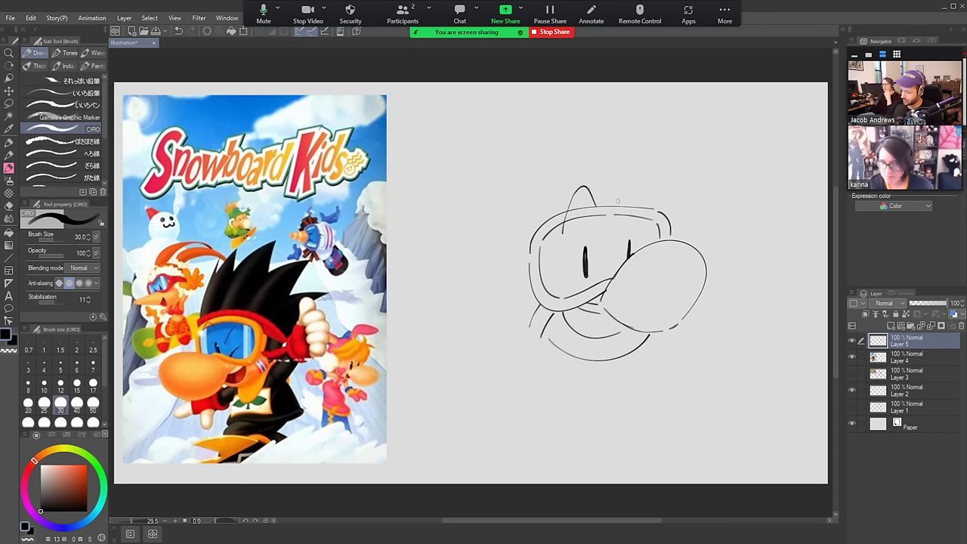
key(ctrl+z)
mouse_move(564, 232)
mouse_down()
mouse_move(578, 188)
mouse_move(594, 203)
mouse_move(635, 198)
mouse_move(644, 225)
mouse_up()
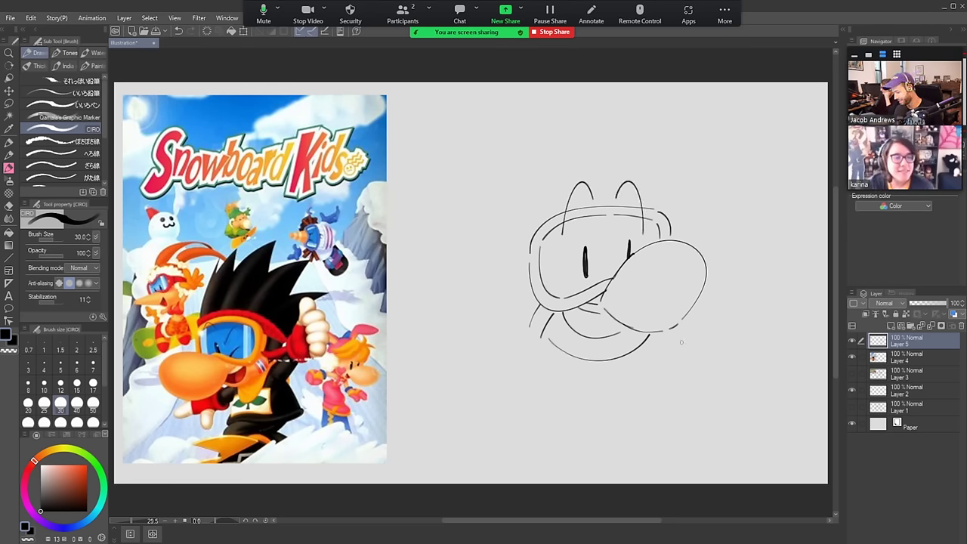
Erase and redraw the teeth line in the mouth, and scribble dark zigzag shading in the mouth beneath the nose
key(e)
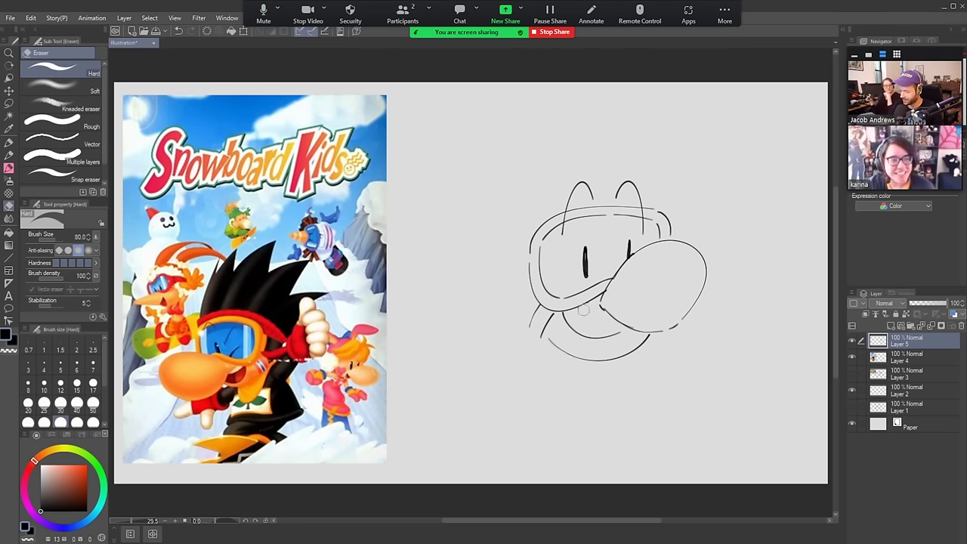
key(b)
mouse_move(602, 310)
mouse_down()
mouse_move(565, 310)
mouse_move(606, 338)
mouse_move(622, 331)
mouse_up()
key(ctrl+z)
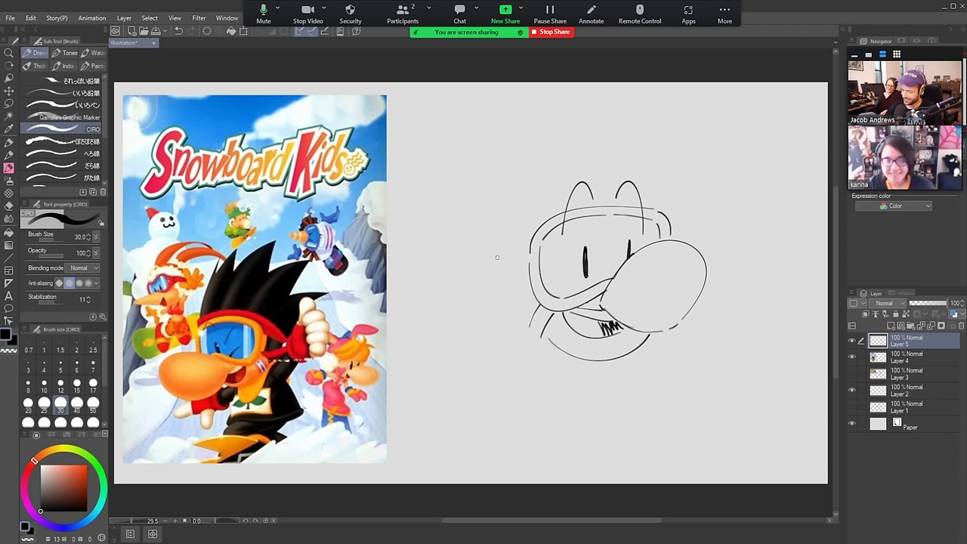
Draw the side of the head left of the goggles and a headband with short fold lines over the top of the frame
mouse_move(502, 266)
mouse_down()
mouse_move(529, 323)
mouse_move(500, 251)
mouse_up()
key(ctrl+z)
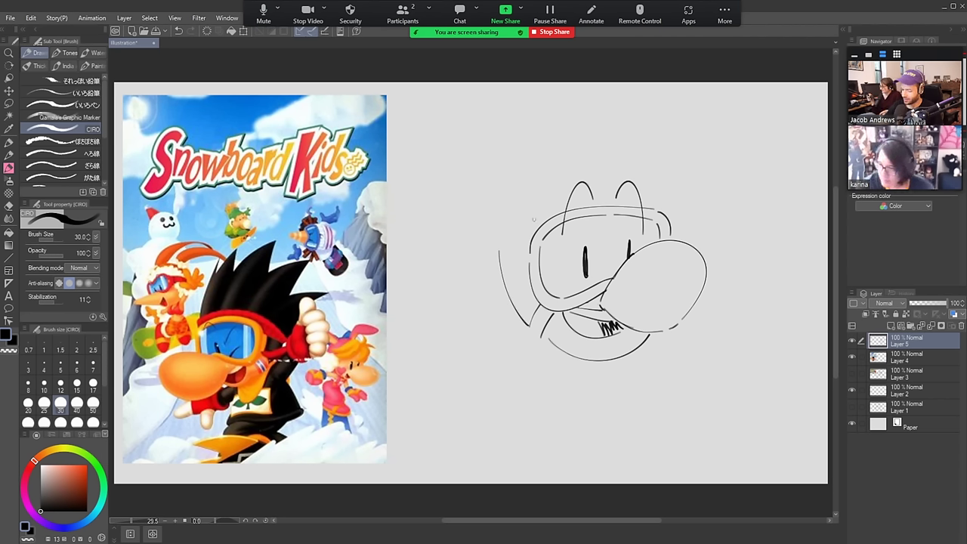
mouse_move(496, 257)
mouse_down()
mouse_move(564, 207)
mouse_move(605, 195)
mouse_move(665, 214)
mouse_up()
drag(507, 259, 529, 235)
mouse_move(526, 242)
mouse_down()
mouse_move(560, 208)
mouse_move(625, 192)
mouse_move(637, 202)
mouse_move(627, 206)
mouse_move(665, 202)
mouse_up()
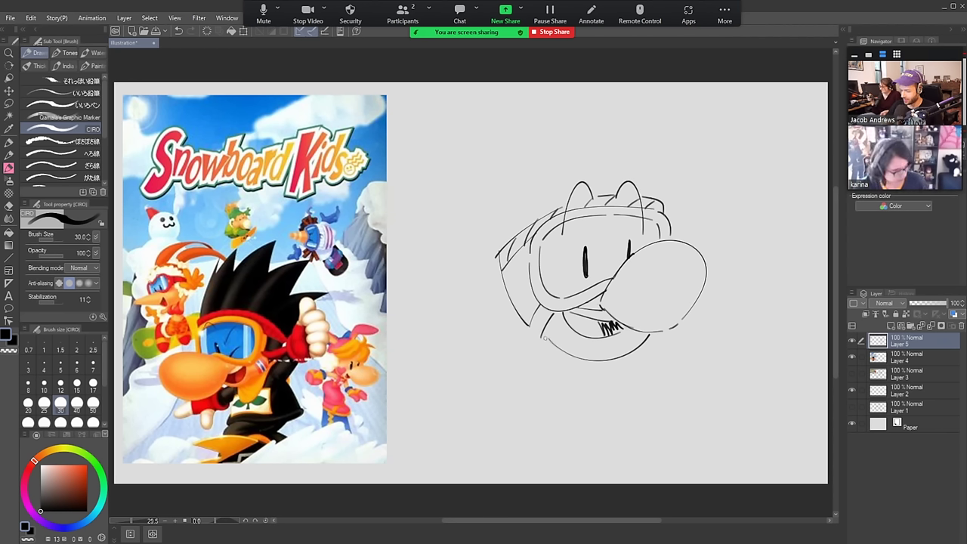
Draw two raised arms spreading outward from below the head, and the torso sides flaring down from the armpits
drag(545, 340, 480, 313)
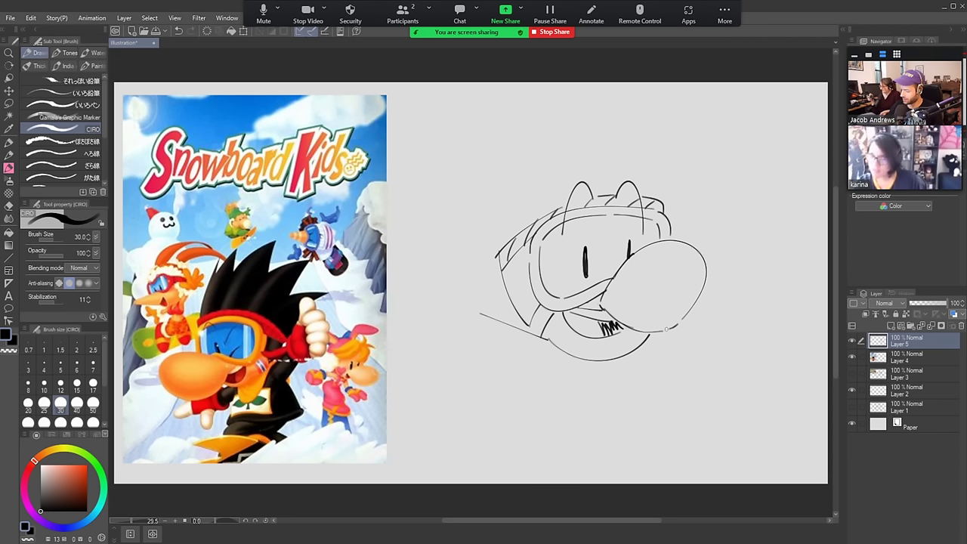
drag(670, 326, 724, 303)
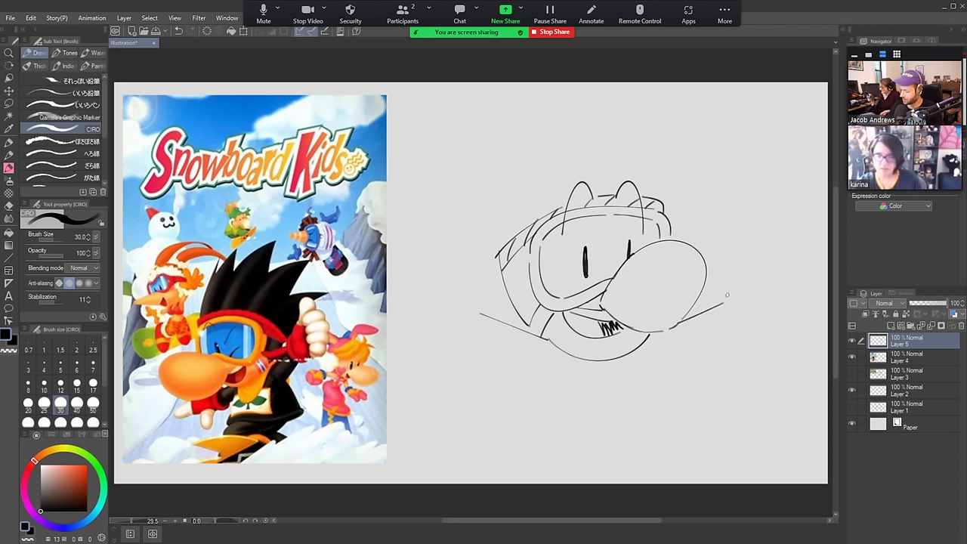
mouse_move(468, 341)
mouse_down()
mouse_move(542, 375)
mouse_move(510, 449)
mouse_up()
key(ctrl+z)
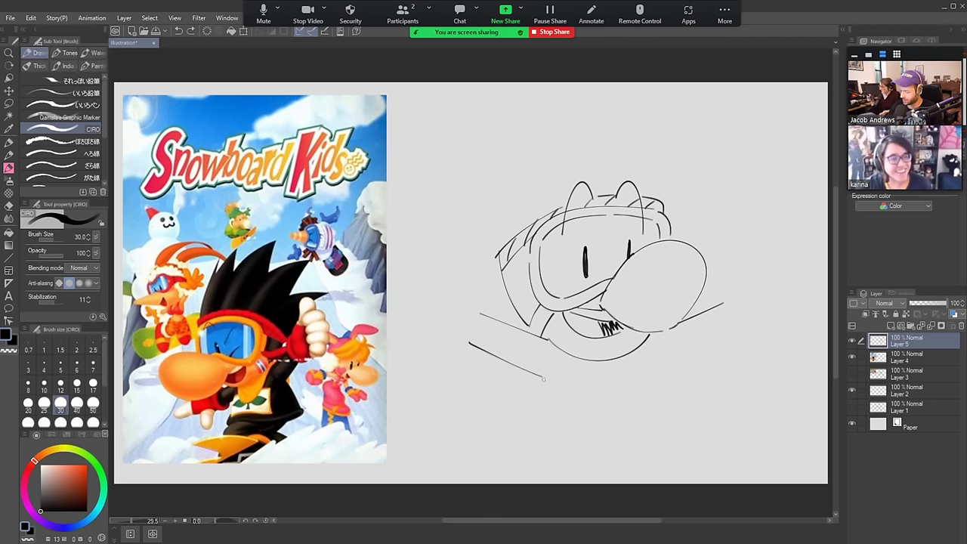
key(ctrl+y)
key(ctrl+z)
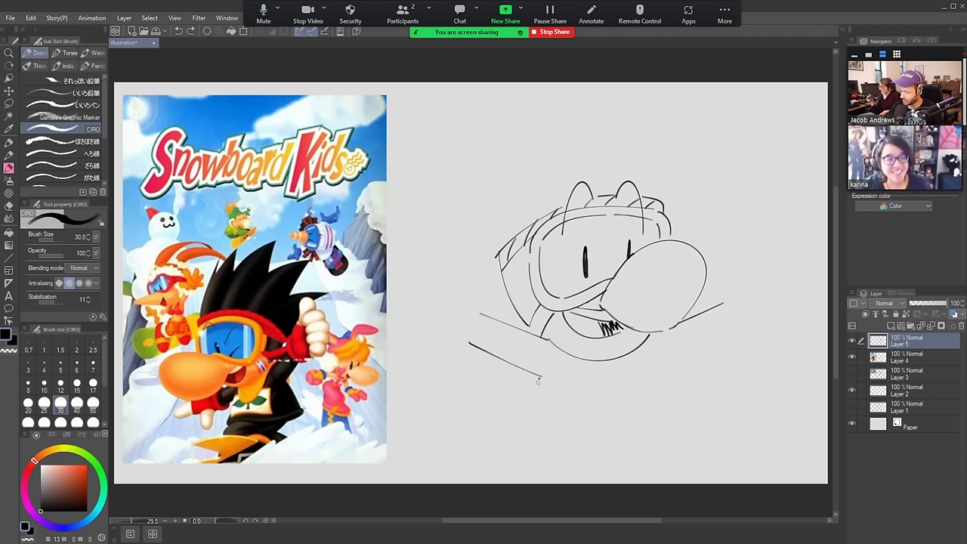
drag(541, 376, 516, 449)
drag(668, 365, 746, 324)
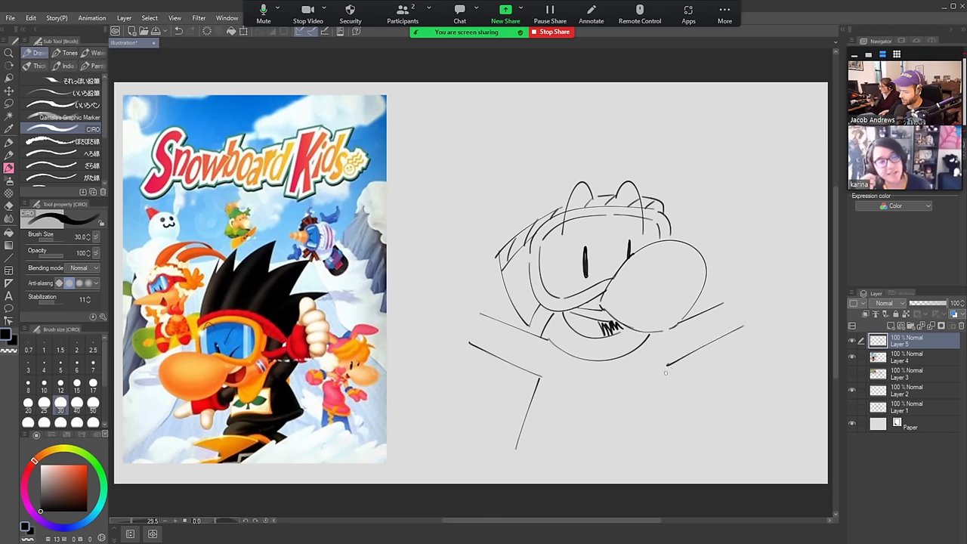
drag(667, 368, 682, 448)
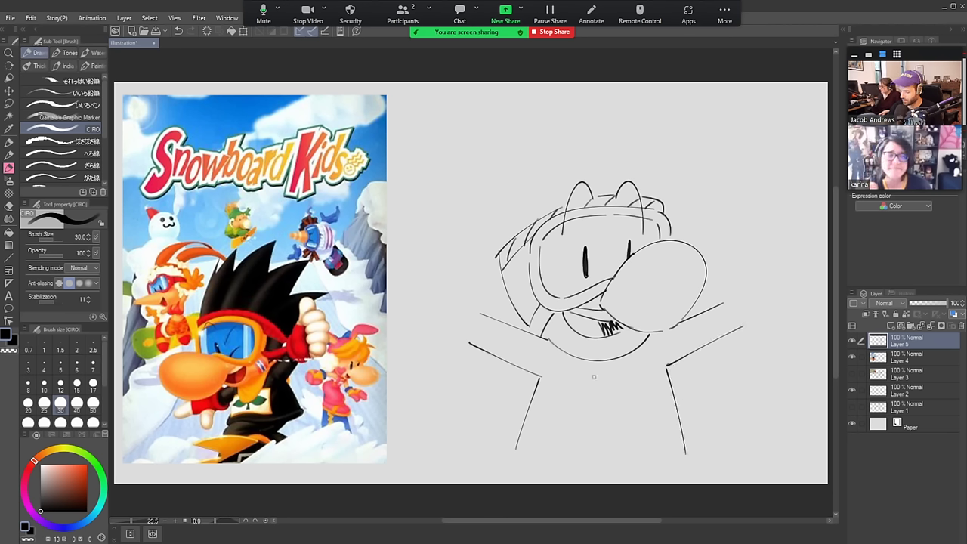
Draw a rounded bandana hanging below the chin, redoing the right-hand curve until it mirrors the left
drag(545, 343, 609, 420)
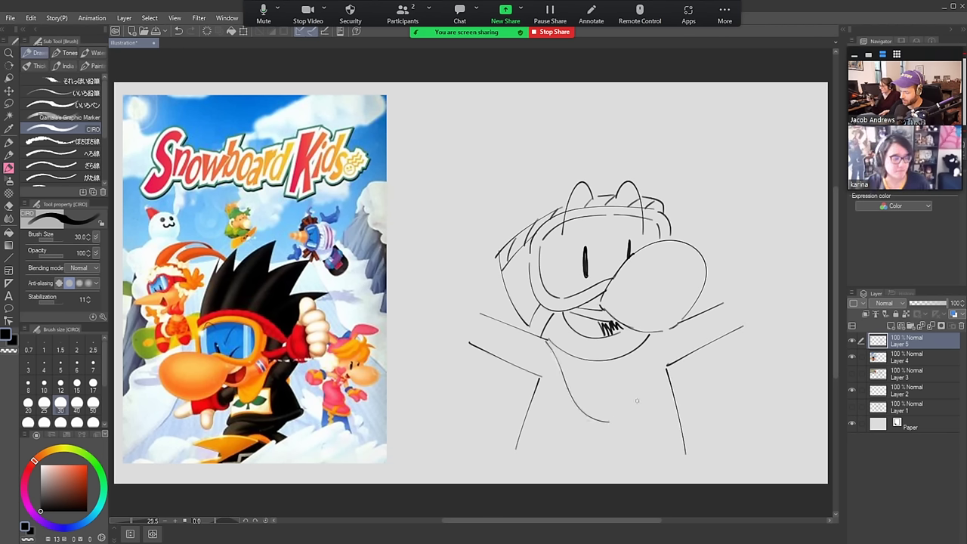
key(ctrl+z)
mouse_move(544, 339)
mouse_down()
mouse_move(563, 375)
mouse_move(638, 401)
mouse_move(630, 403)
mouse_move(643, 329)
mouse_up()
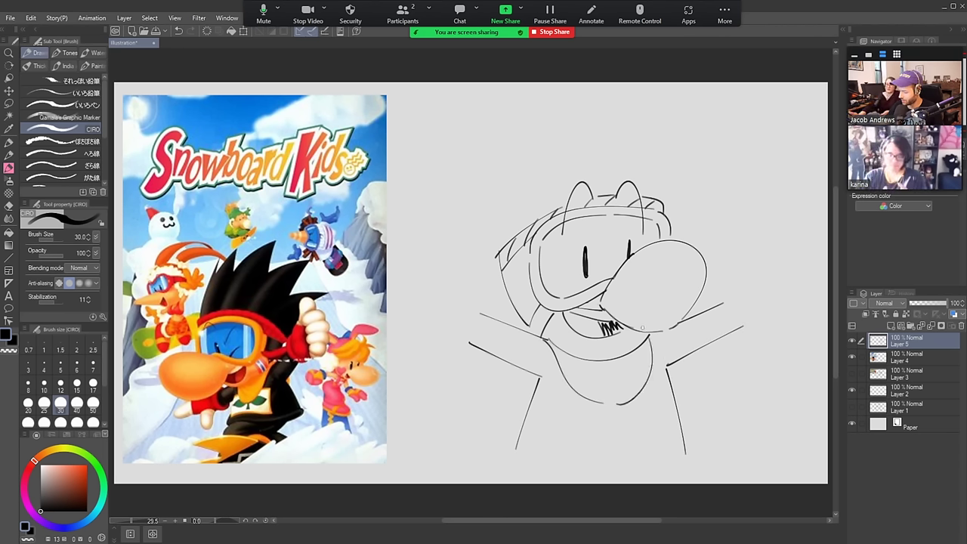
key(ctrl+z)
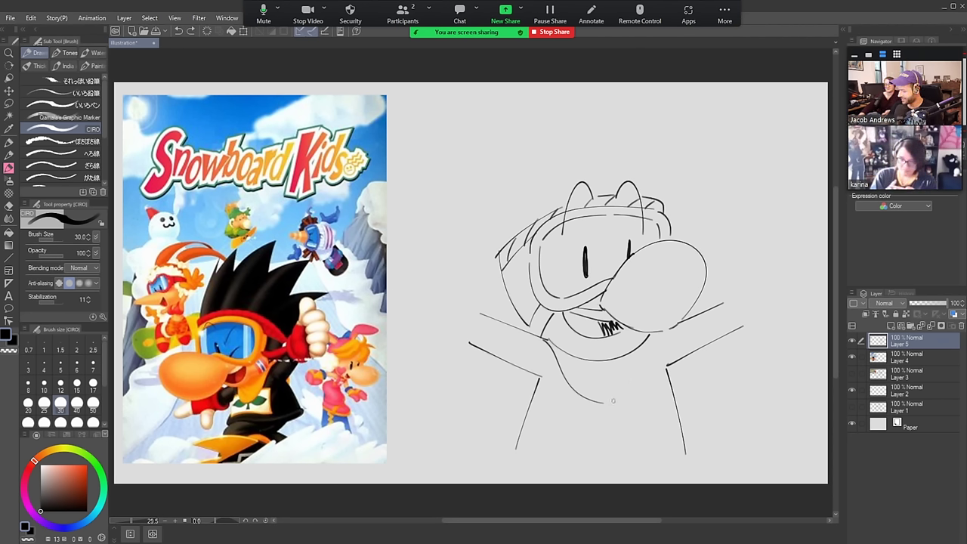
mouse_move(614, 401)
mouse_down()
mouse_move(647, 374)
mouse_move(646, 349)
mouse_up()
key(ctrl+z)
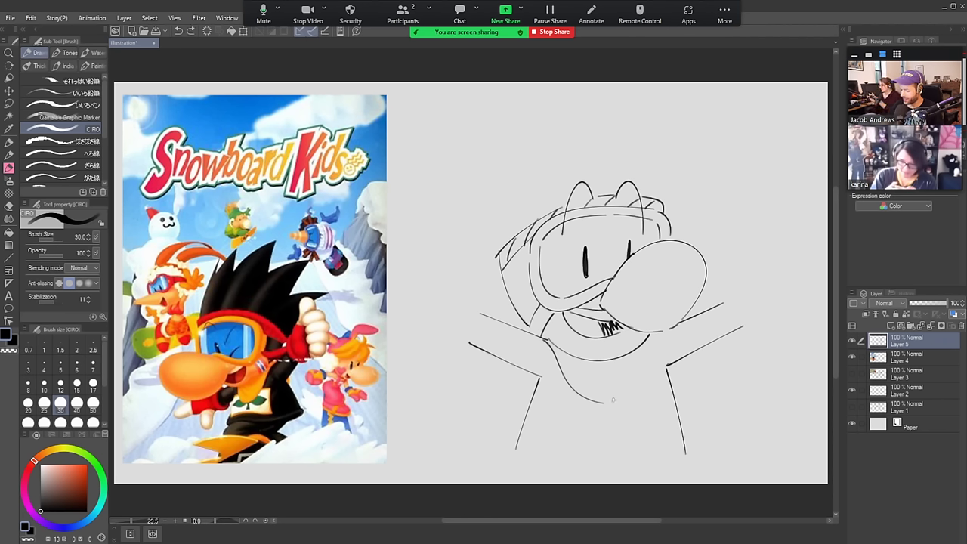
drag(617, 403, 646, 342)
key(ctrl+z)
drag(613, 404, 650, 345)
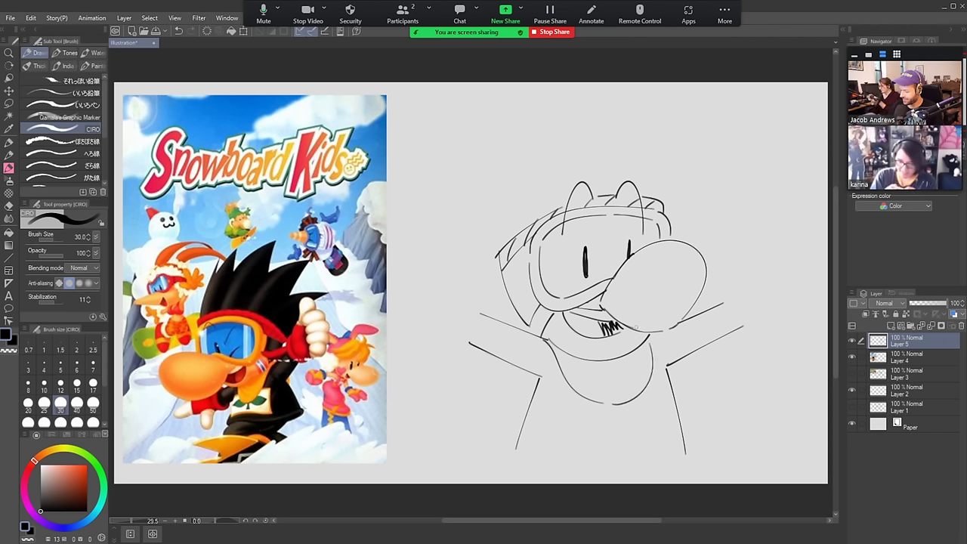
Draw a square patch on the chest below the bandana, and add curved cuffs at both sleeve ends and hem corners
mouse_move(564, 387)
mouse_down()
mouse_move(559, 440)
mouse_move(652, 445)
mouse_up()
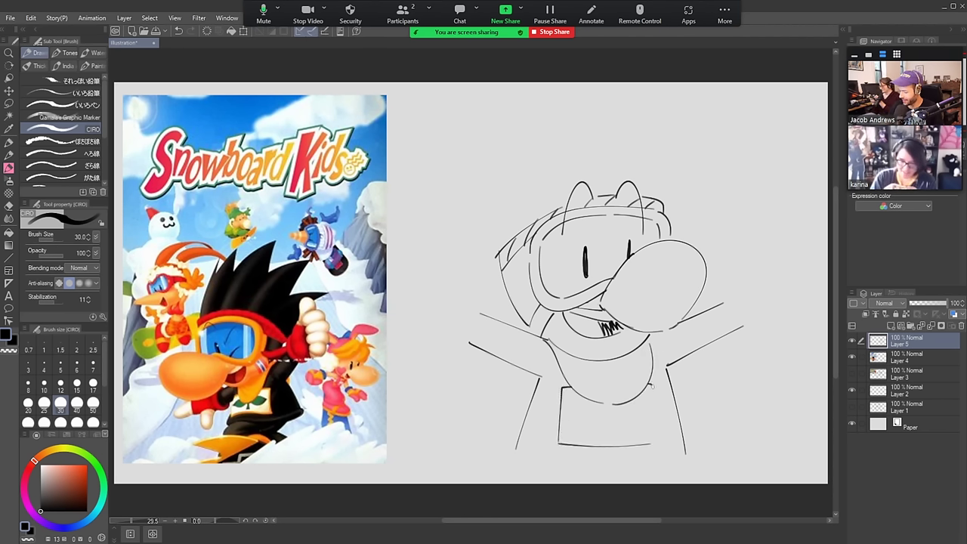
drag(651, 383, 653, 443)
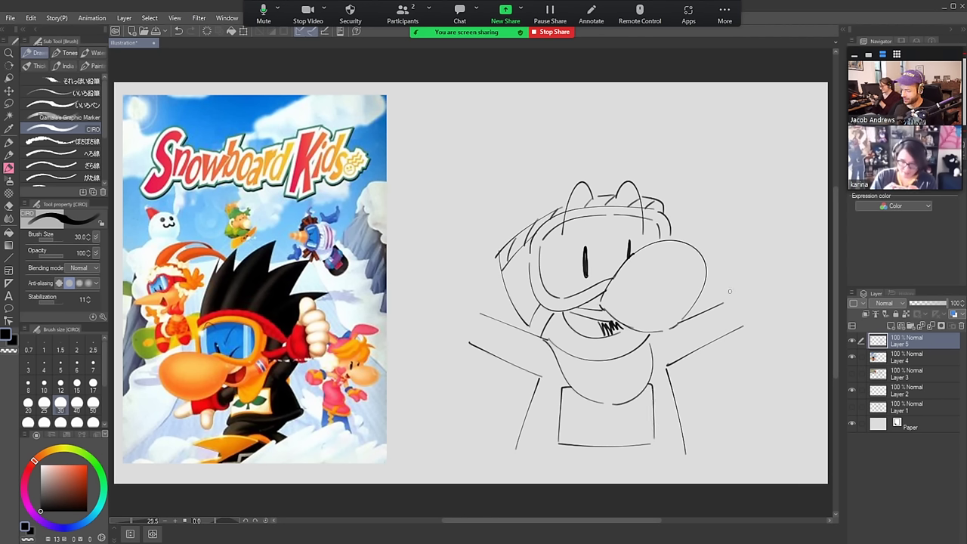
mouse_move(724, 303)
mouse_down()
mouse_move(744, 329)
mouse_move(734, 298)
mouse_move(748, 308)
mouse_move(742, 333)
mouse_up()
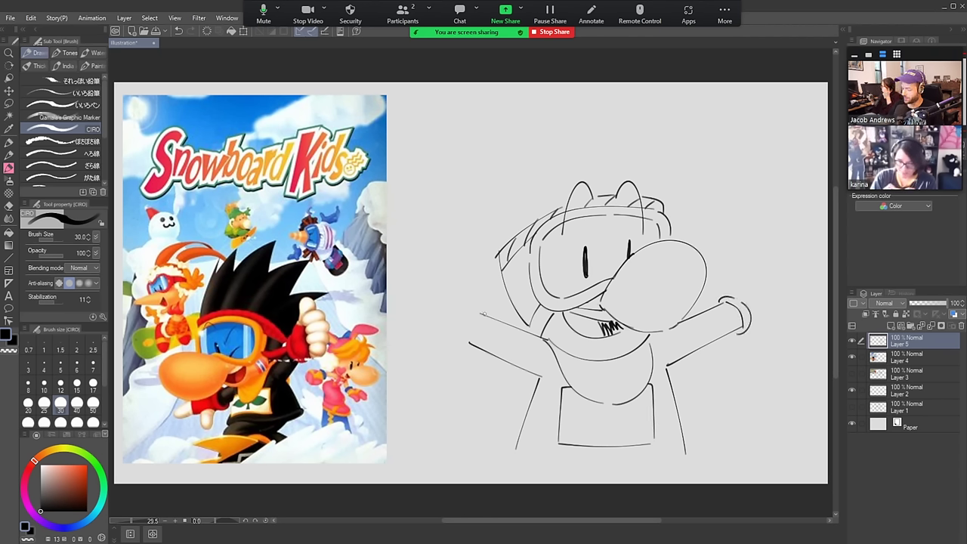
mouse_move(470, 339)
mouse_down()
mouse_move(477, 308)
mouse_move(466, 342)
mouse_up()
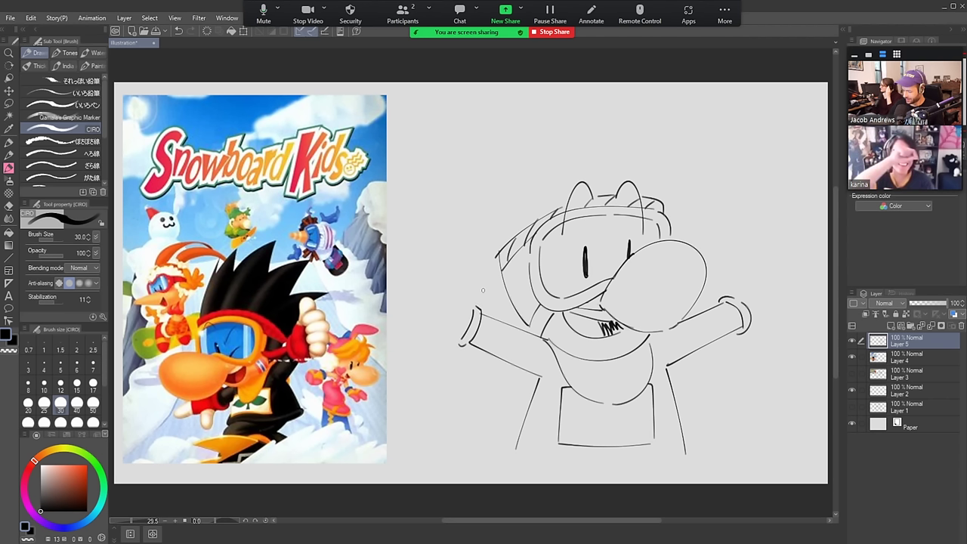
drag(514, 449, 528, 463)
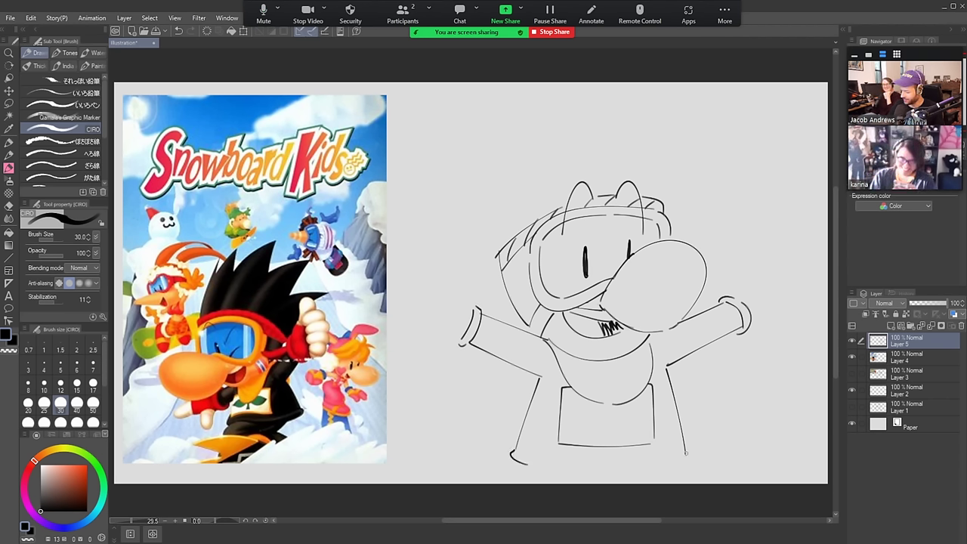
drag(686, 453, 665, 465)
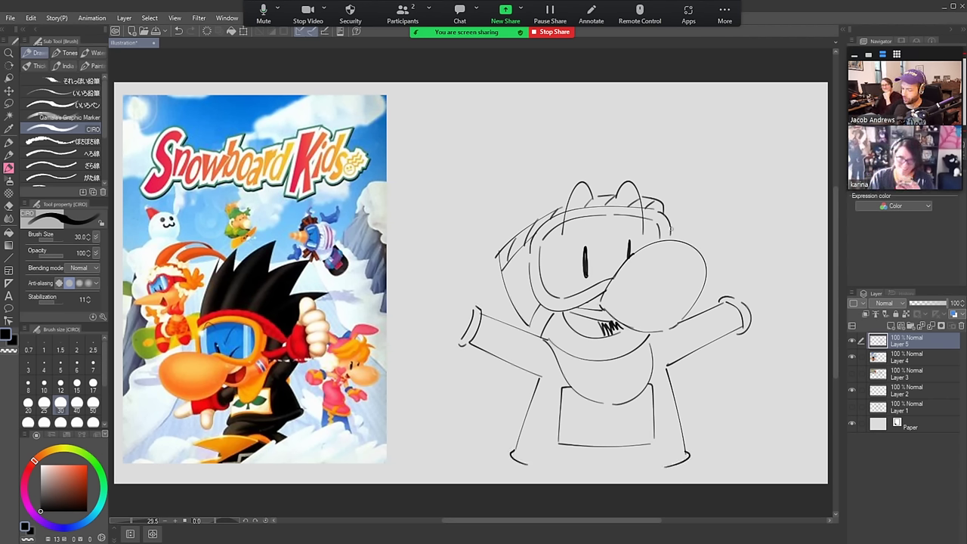
Draw tall spiky hair rising from the headband past the canvas top, with one notch on the right and jagged spikes on the left
drag(663, 210, 614, 67)
key(ctrl+z)
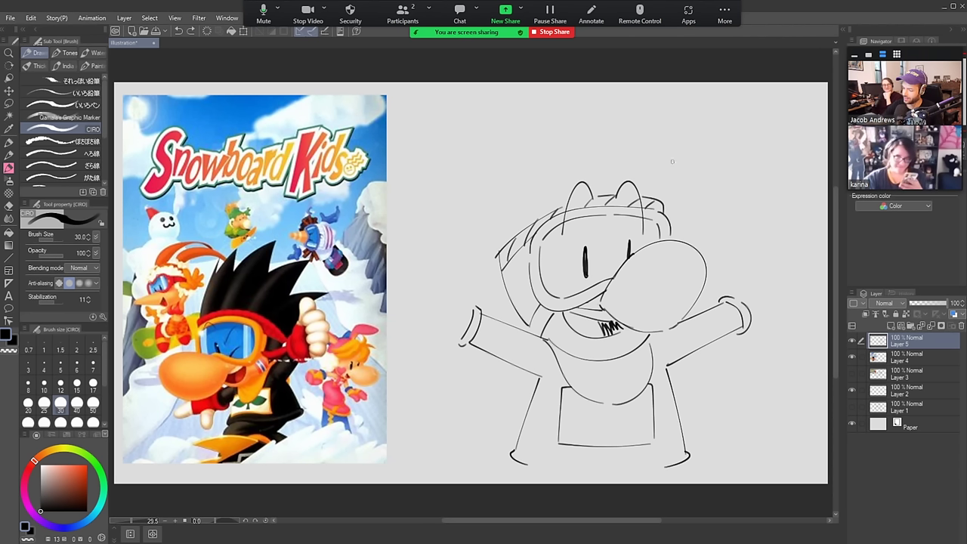
mouse_move(663, 206)
mouse_down()
mouse_move(641, 89)
mouse_move(644, 118)
mouse_move(617, 82)
mouse_up()
key(ctrl+z)
drag(642, 114, 513, 62)
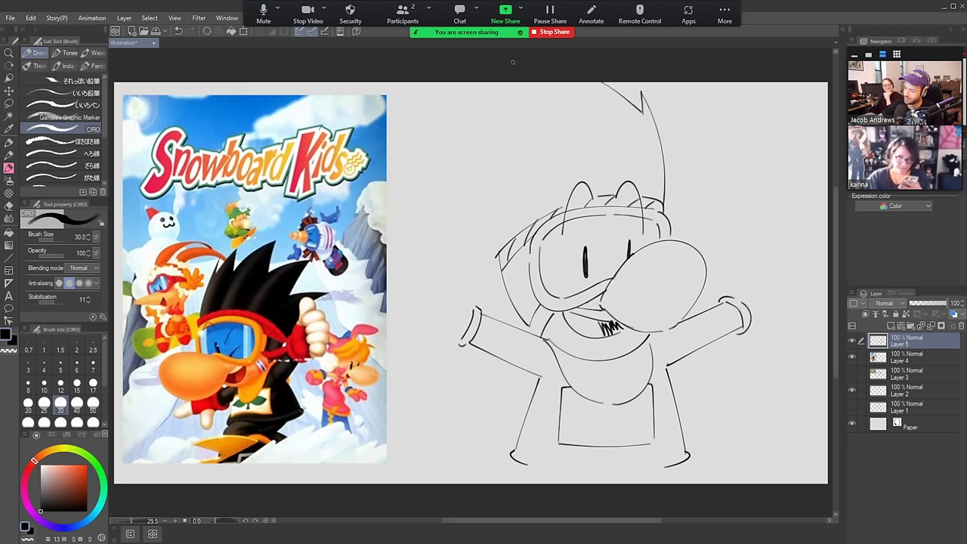
drag(496, 254, 434, 190)
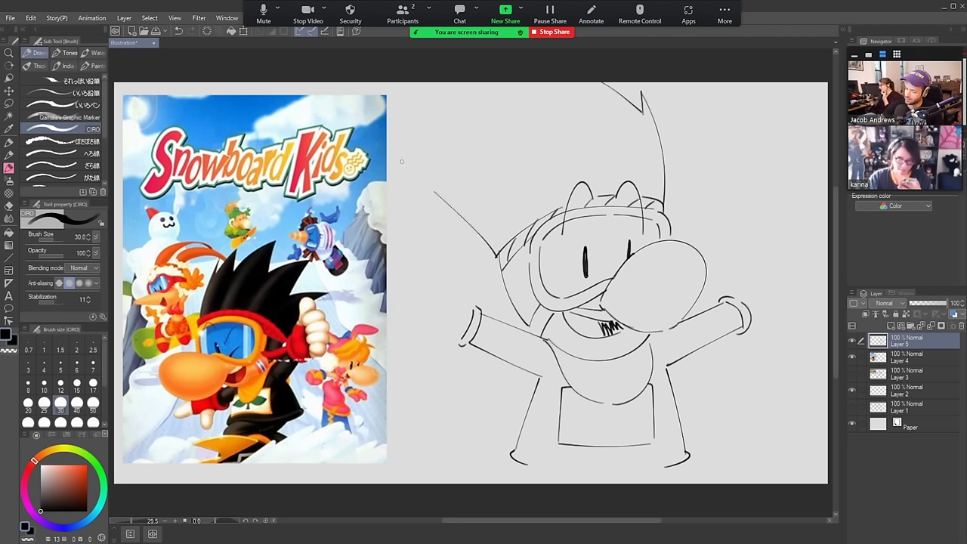
key(ctrl+z)
mouse_move(499, 257)
mouse_down()
mouse_move(473, 149)
mouse_move(495, 165)
mouse_move(467, 95)
mouse_move(533, 106)
mouse_move(532, 85)
mouse_up()
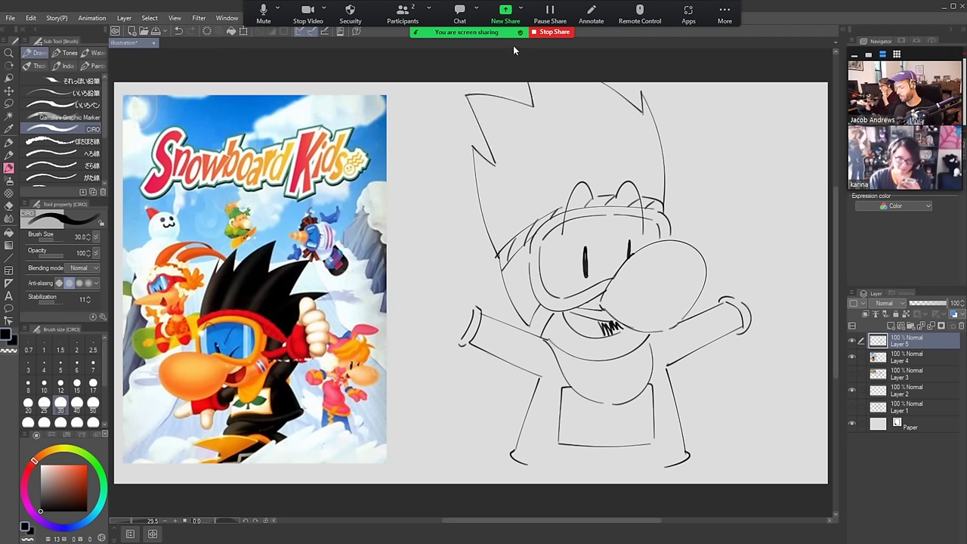
Erase the lowest left hair spike and redraw it longer, pointing farther outward and running straight down to the headband
key(e)
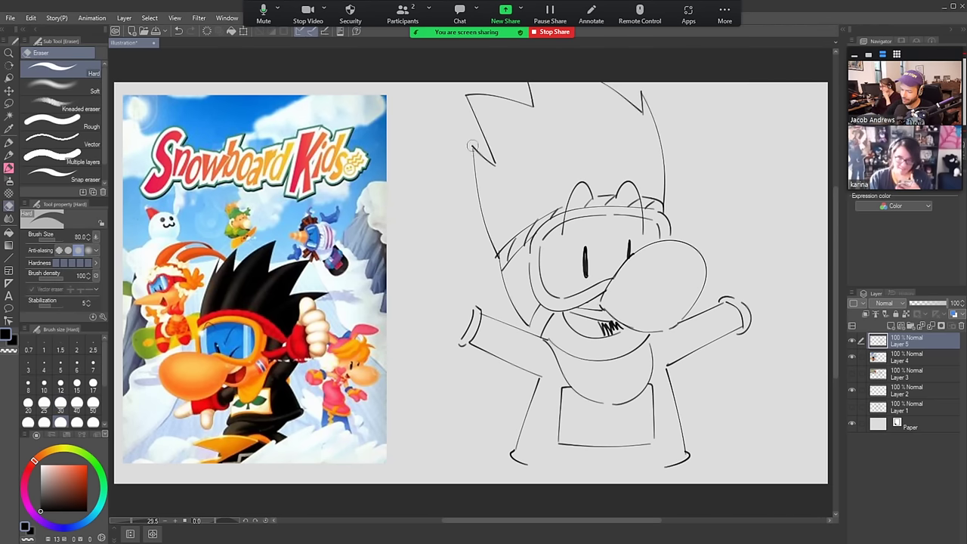
drag(474, 150, 497, 255)
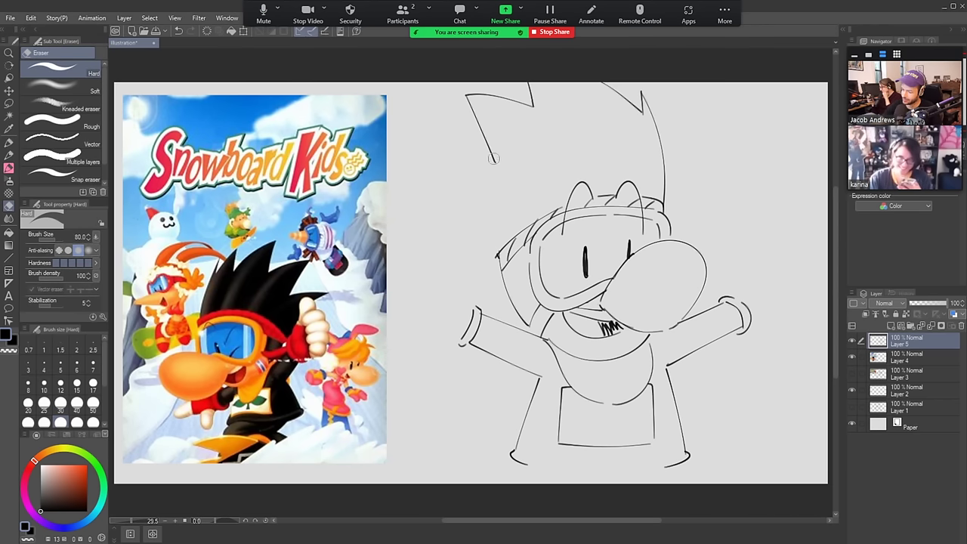
key(b)
mouse_move(495, 162)
mouse_down()
mouse_move(445, 149)
mouse_move(499, 248)
mouse_up()
key(ctrl+z)
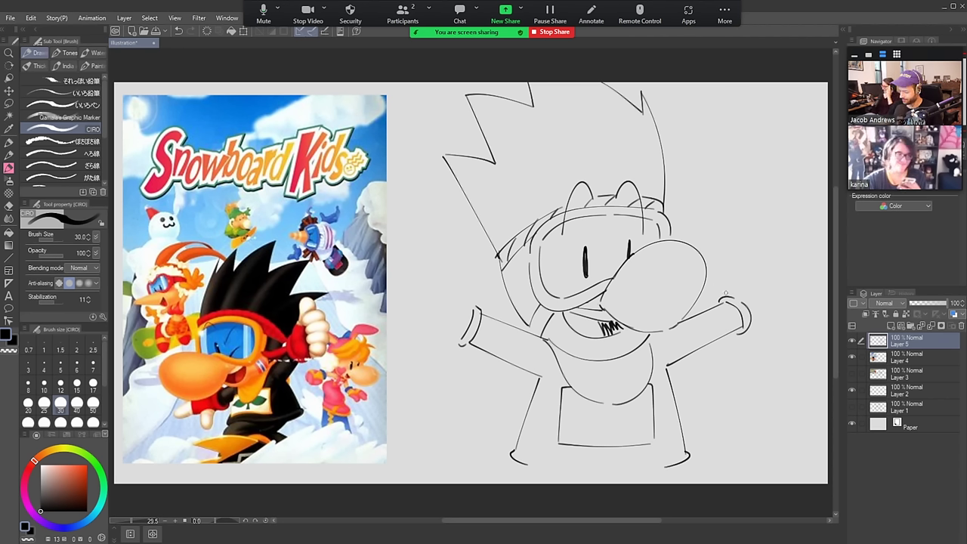
Draw splayed cartoon hands with rounded fingers extending from both sleeve cuffs, with the left hand reaching to the reference cover's edge
mouse_move(723, 296)
mouse_down()
mouse_move(736, 254)
mouse_move(725, 268)
mouse_move(721, 241)
mouse_move(739, 228)
mouse_move(752, 273)
mouse_move(750, 262)
mouse_move(764, 268)
mouse_move(766, 215)
mouse_move(785, 223)
mouse_move(773, 259)
mouse_move(796, 242)
mouse_move(808, 259)
mouse_move(808, 283)
mouse_move(784, 289)
mouse_move(809, 300)
mouse_move(806, 317)
mouse_move(754, 325)
mouse_up()
drag(784, 276, 807, 263)
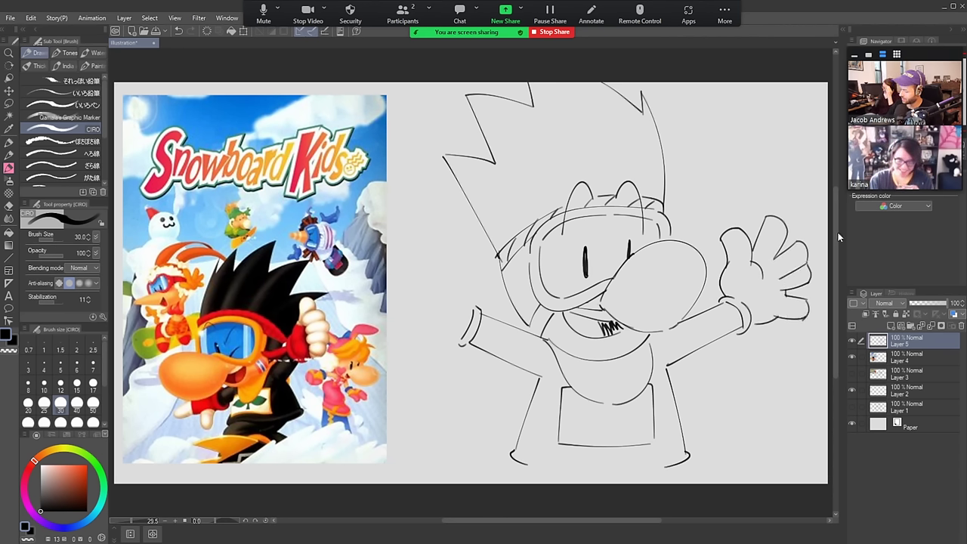
mouse_move(471, 307)
mouse_down()
mouse_move(467, 262)
mouse_move(448, 254)
mouse_move(441, 284)
mouse_move(458, 310)
mouse_up()
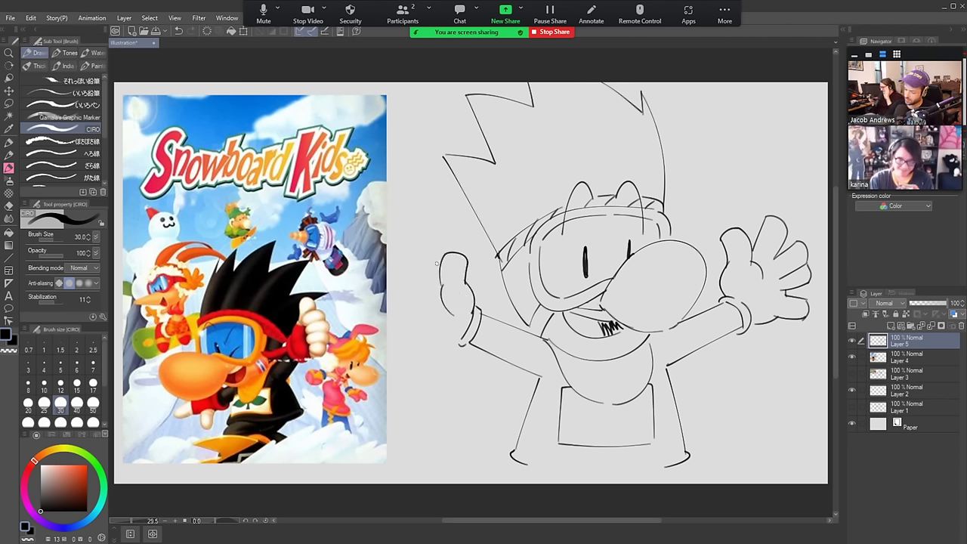
mouse_move(436, 263)
mouse_down()
mouse_move(415, 230)
mouse_move(411, 266)
mouse_move(399, 251)
mouse_move(427, 285)
mouse_move(415, 288)
mouse_move(393, 260)
mouse_up()
mouse_move(455, 341)
mouse_down()
mouse_move(391, 348)
mouse_move(407, 322)
mouse_move(398, 305)
mouse_move(410, 307)
mouse_move(405, 329)
mouse_up()
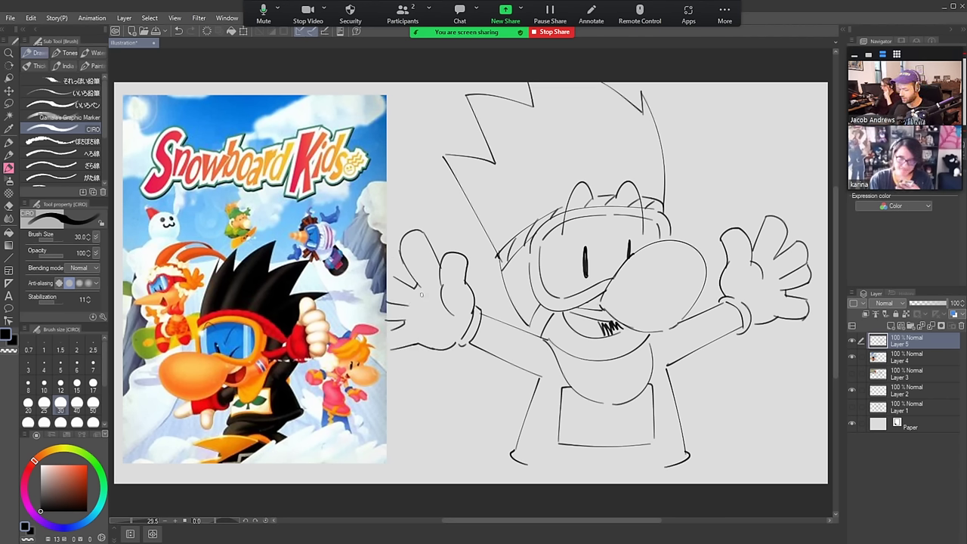
Join the hem corners with a curved line across the shirt bottom, and start both outer leg lines running off the canvas
drag(518, 459, 508, 484)
mouse_move(685, 464)
mouse_down()
mouse_move(691, 483)
mouse_move(531, 475)
mouse_up()
key(ctrl+z)
mouse_move(662, 468)
mouse_down()
mouse_move(559, 469)
mouse_move(514, 457)
mouse_up()
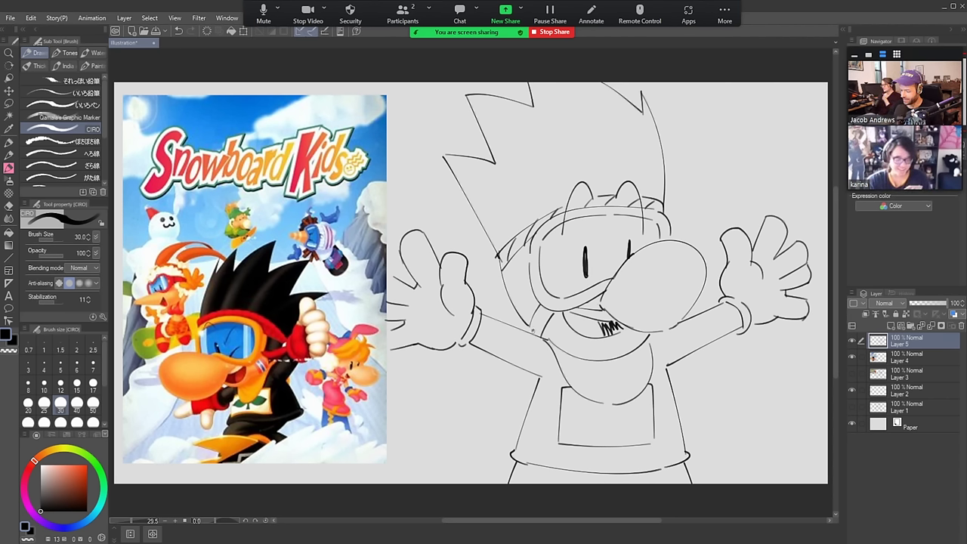
Draw a short, dark slanted band below the goggles' lower-left edge, beside the mouth
drag(549, 307, 533, 332)
drag(544, 316, 536, 331)
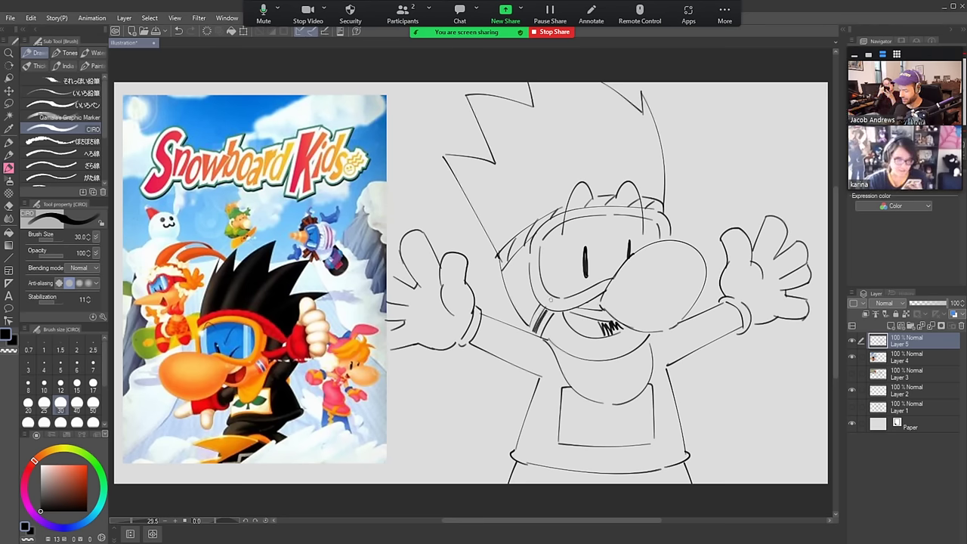
key(e)
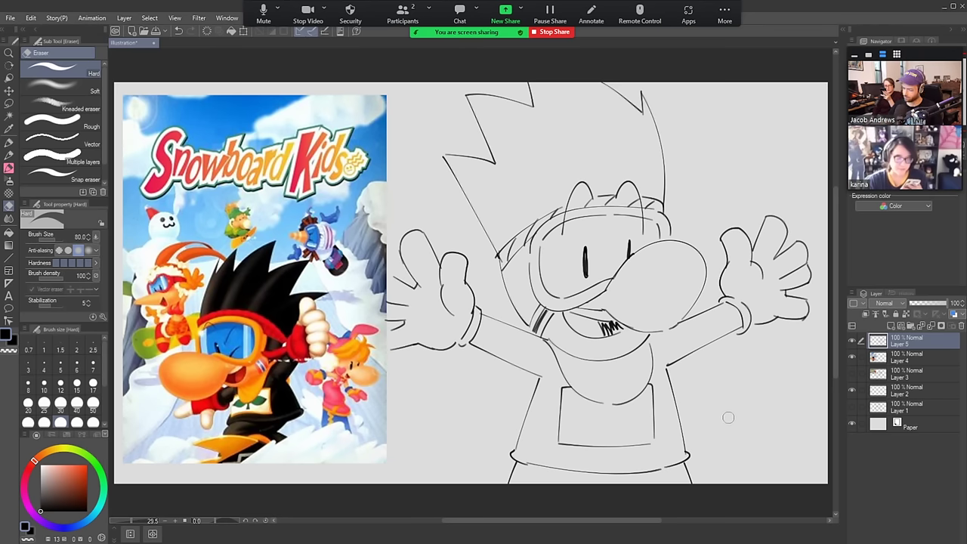
key(b)
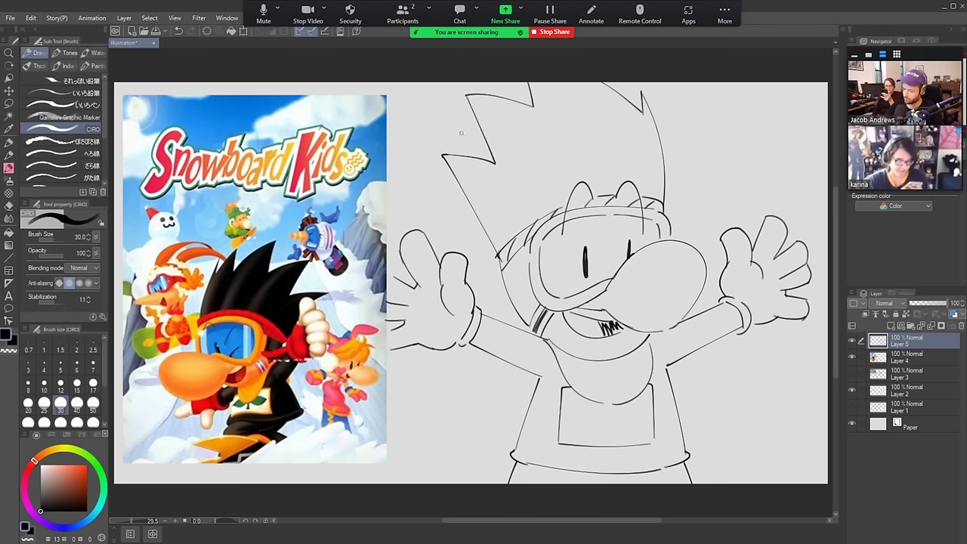
Touch up the right hair notch, and fill the spiky hair and the section beside the goggles with black
drag(641, 97, 641, 107)
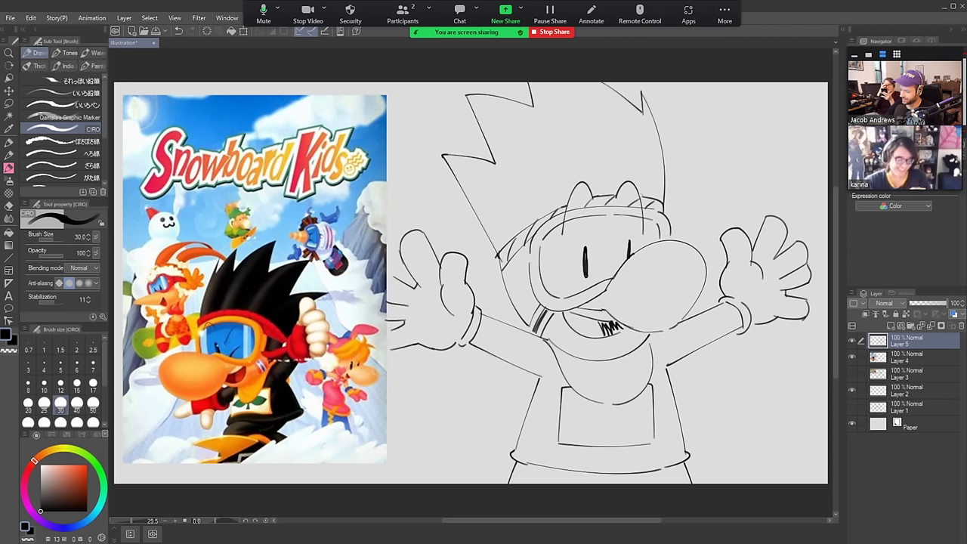
key(g)
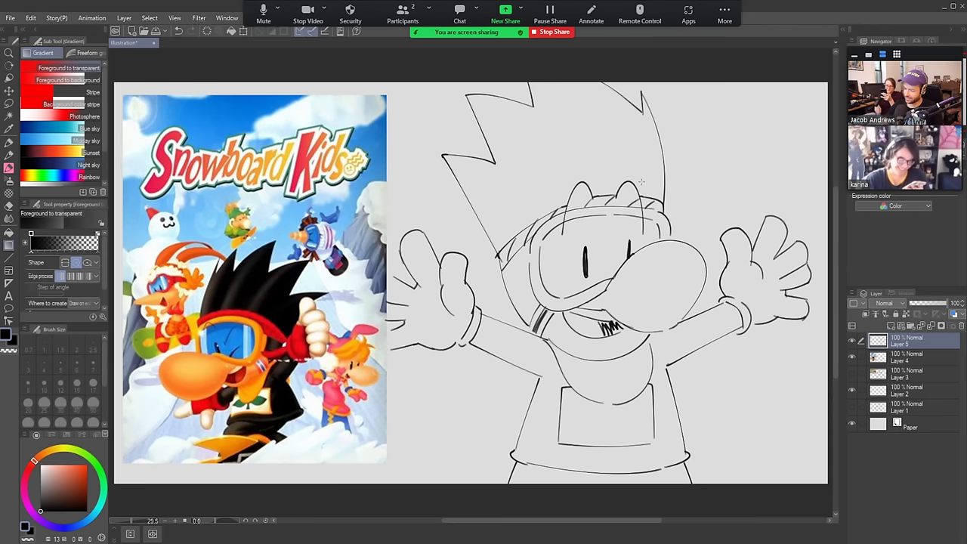
key(g)
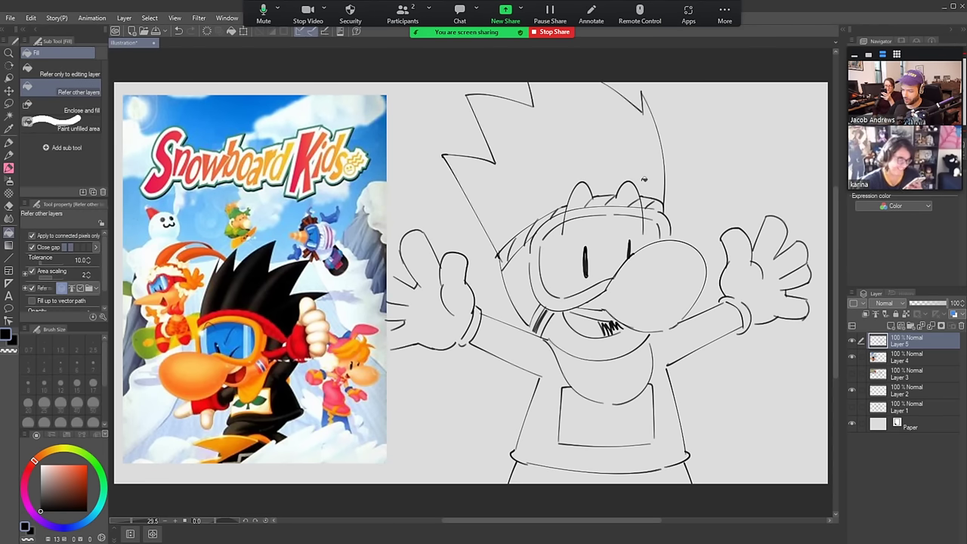
click(647, 174)
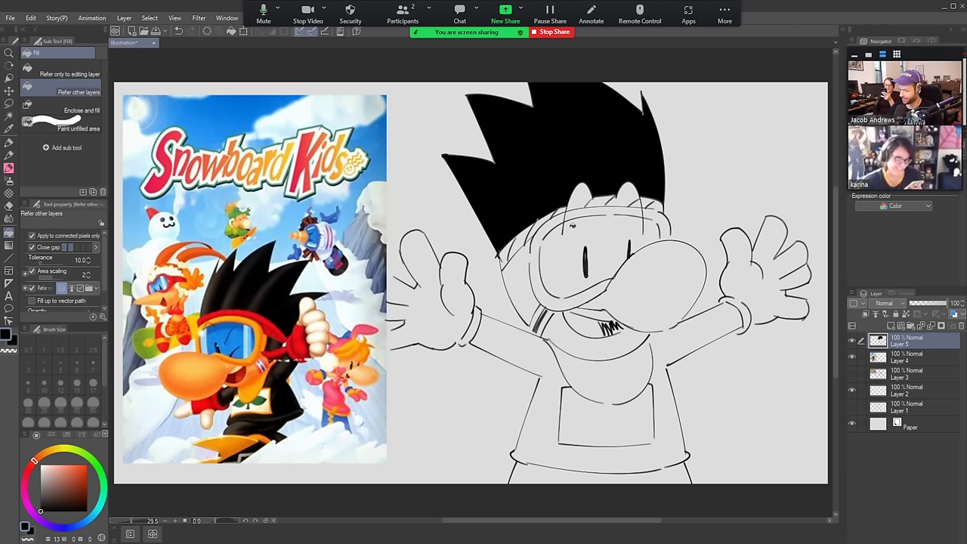
key(b)
key(g)
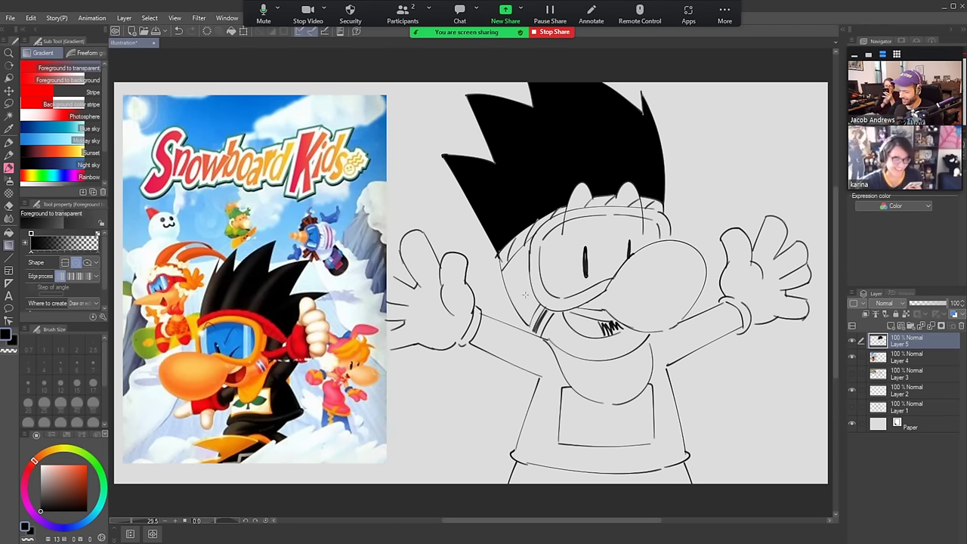
key(g)
click(529, 291)
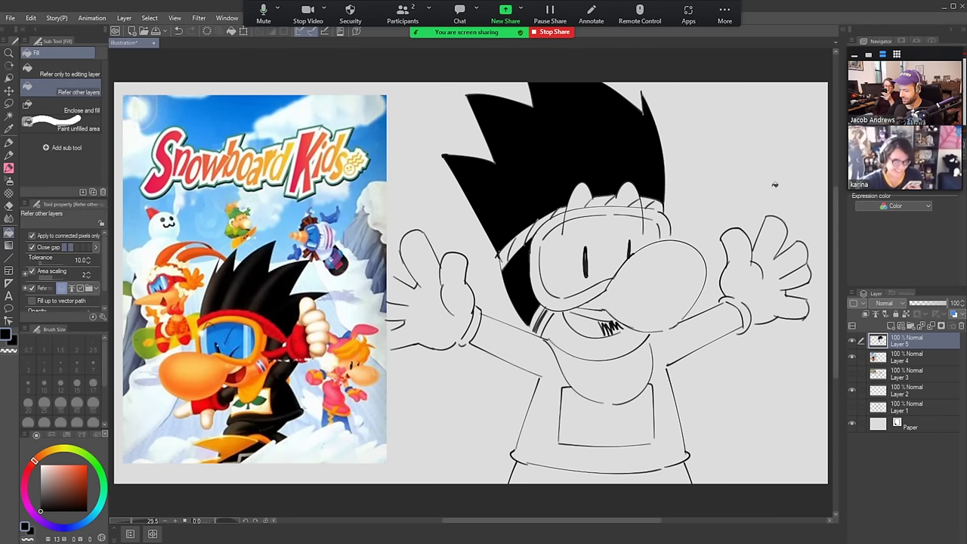
Darken the inside of the two arches above the headband with black, leaving a light rim around each
key(b)
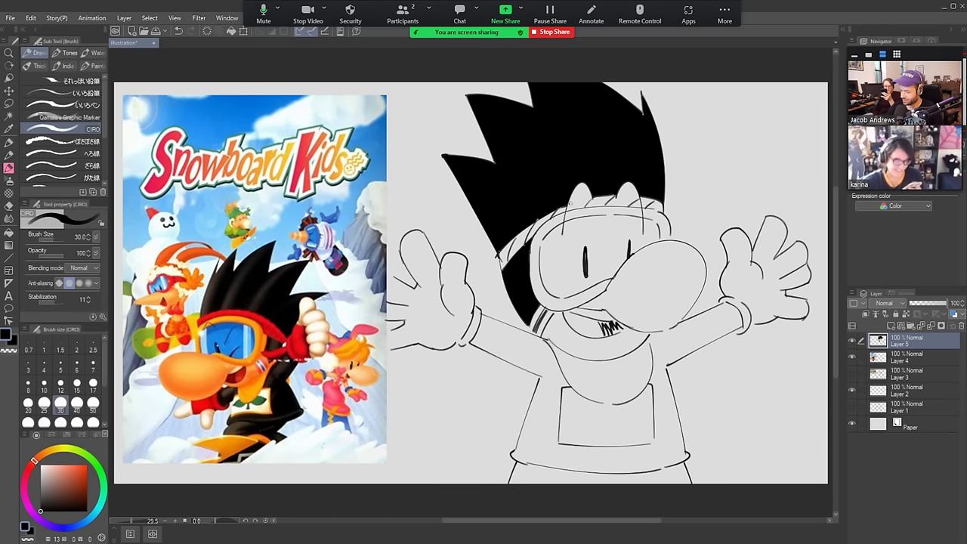
mouse_move(571, 199)
mouse_down()
mouse_move(582, 183)
mouse_move(590, 198)
mouse_move(578, 189)
mouse_move(629, 189)
mouse_up()
key(ctrl+z)
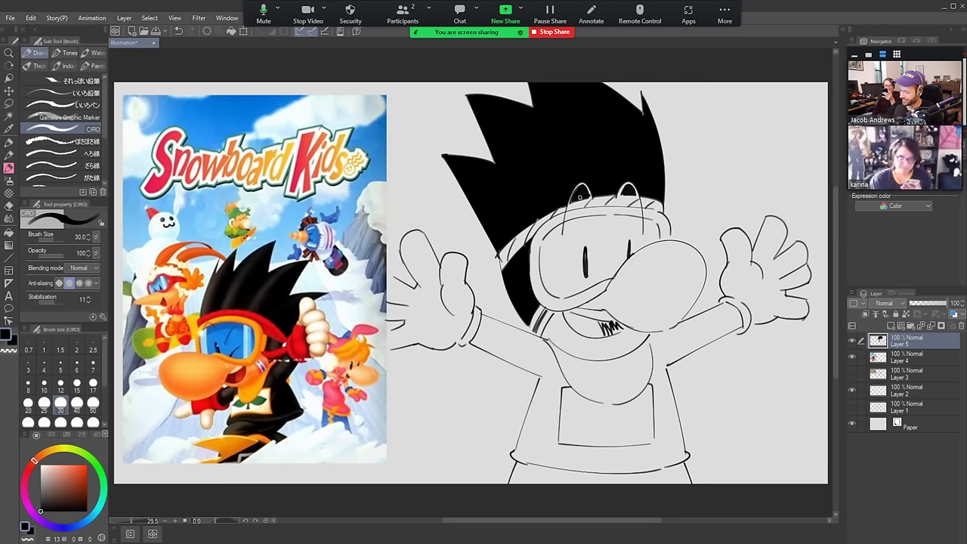
key(e)
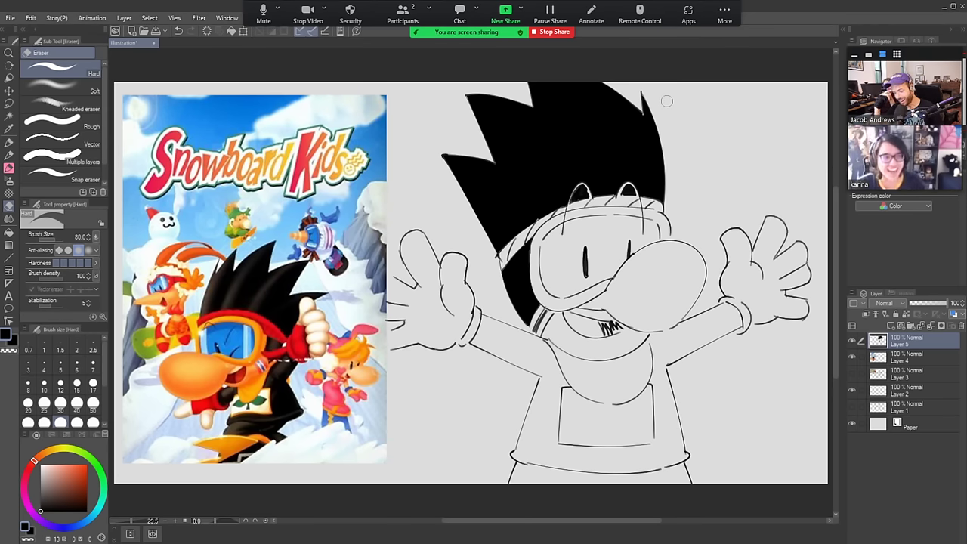
Draw thin diagonal reflection lines across both sides of the goggle lens
key(b)
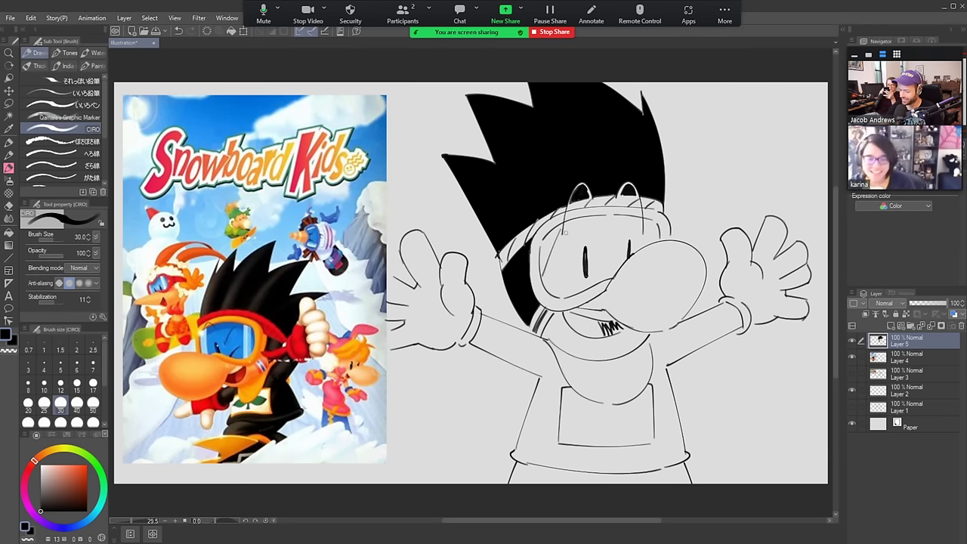
drag(536, 278, 566, 220)
drag(547, 298, 591, 216)
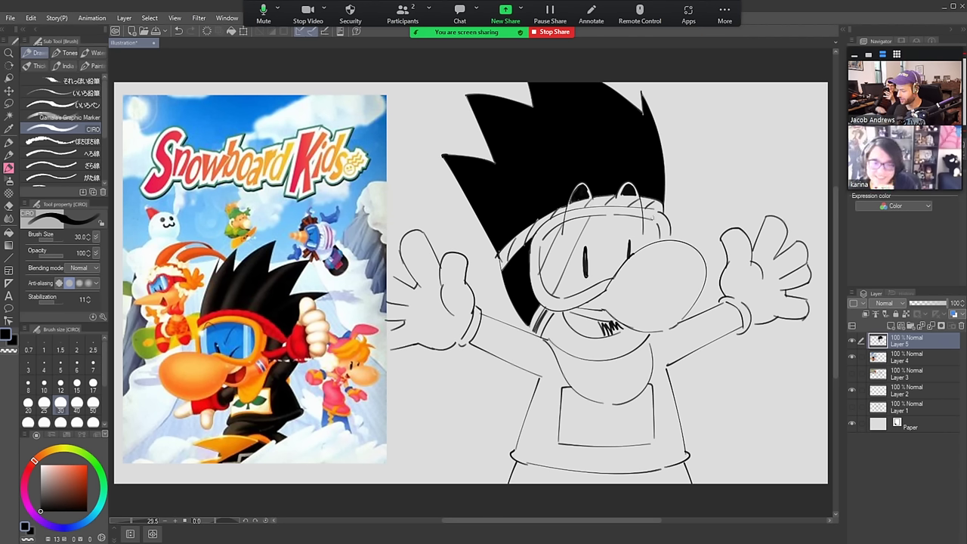
drag(605, 252, 618, 221)
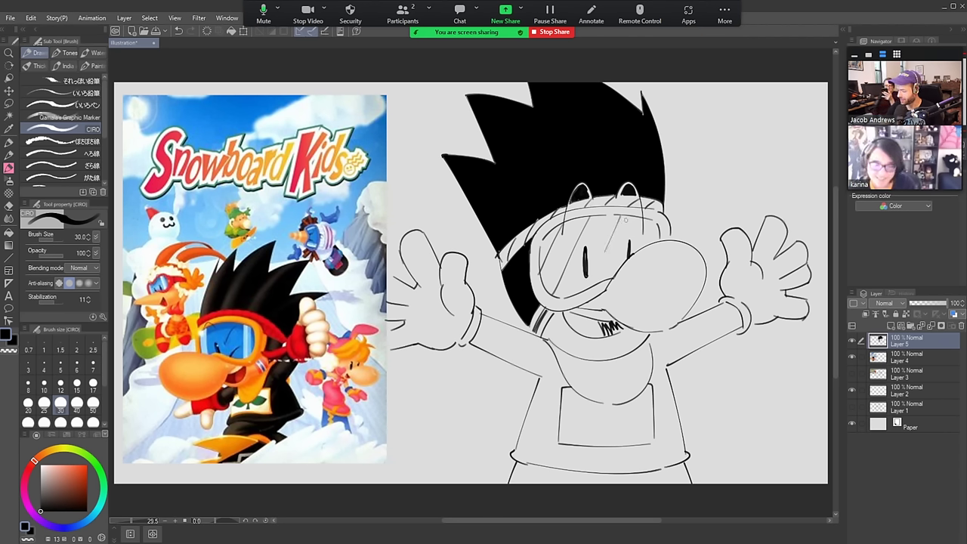
drag(606, 272, 635, 212)
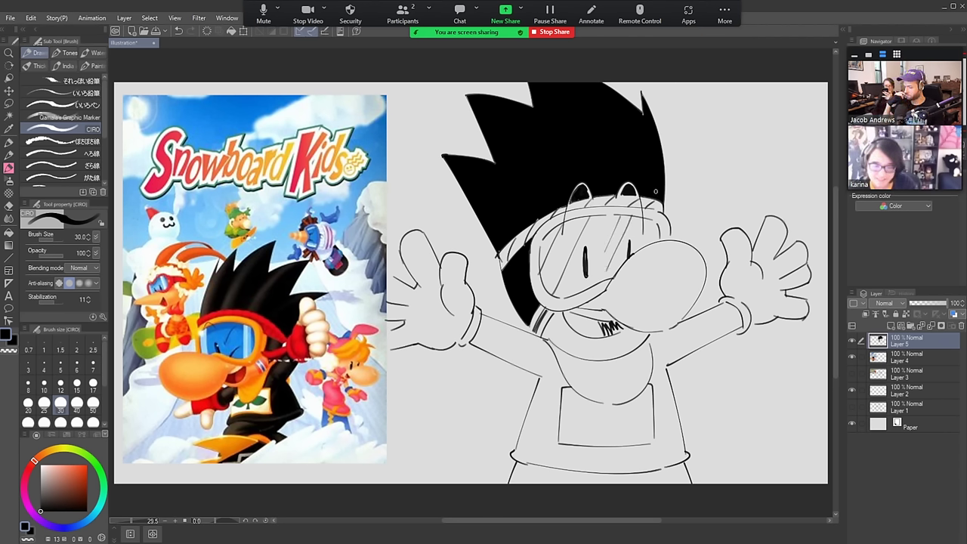
Draw two diamond-shaped sparkles and a small plus-shaped one in the empty space between the hair and the right hand
mouse_move(688, 189)
mouse_down()
mouse_move(704, 167)
mouse_move(699, 211)
mouse_move(735, 150)
mouse_move(724, 159)
mouse_move(731, 173)
mouse_move(711, 146)
mouse_up()
key(ctrl+z)
drag(706, 138, 716, 137)
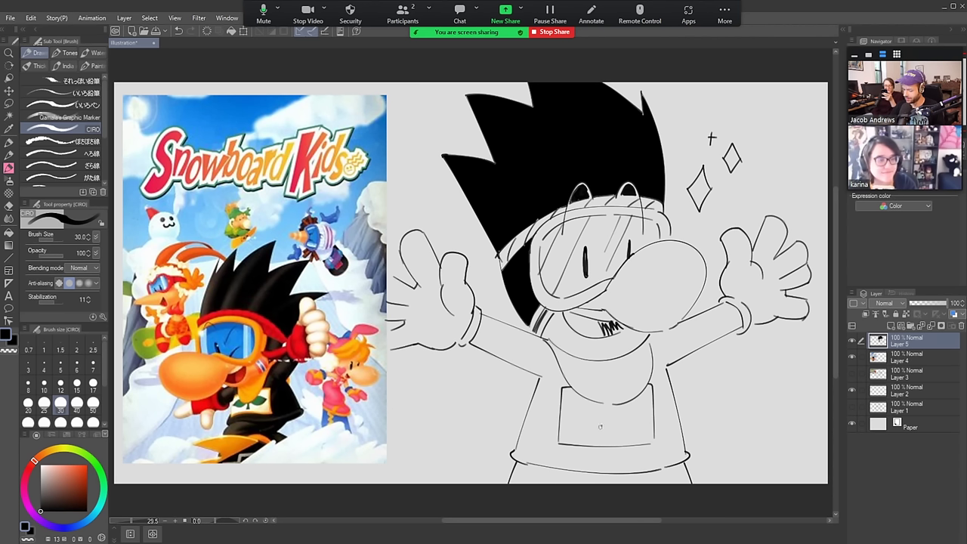
Draw a three-leaf clover with a stem on the chest patch, and close the outline gaps at the patch's lower-right corner and the neck
mouse_move(602, 428)
mouse_down()
mouse_move(588, 408)
mouse_move(598, 409)
mouse_move(597, 400)
mouse_move(621, 428)
mouse_move(642, 418)
mouse_move(628, 429)
mouse_move(639, 418)
mouse_move(618, 414)
mouse_move(630, 410)
mouse_move(604, 441)
mouse_up()
key(ctrl+z)
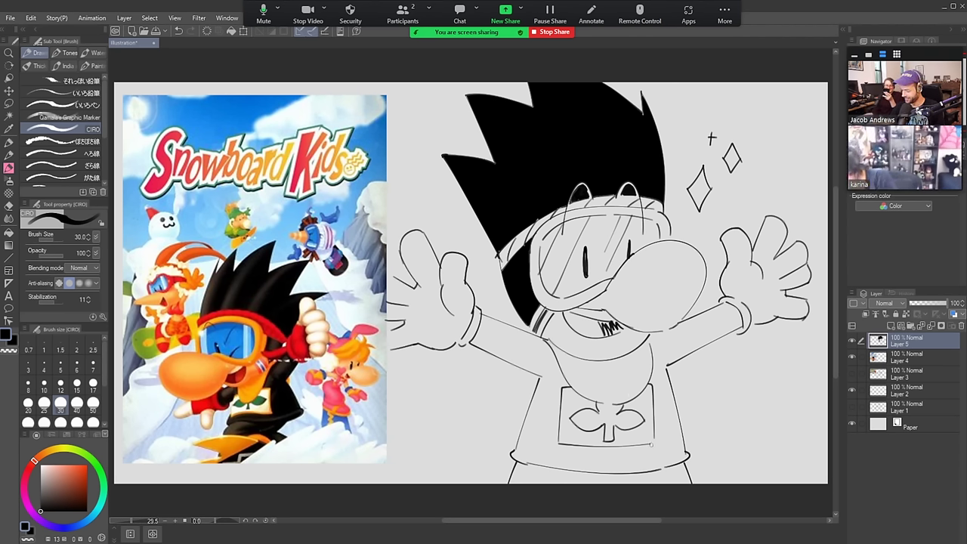
drag(653, 438, 656, 445)
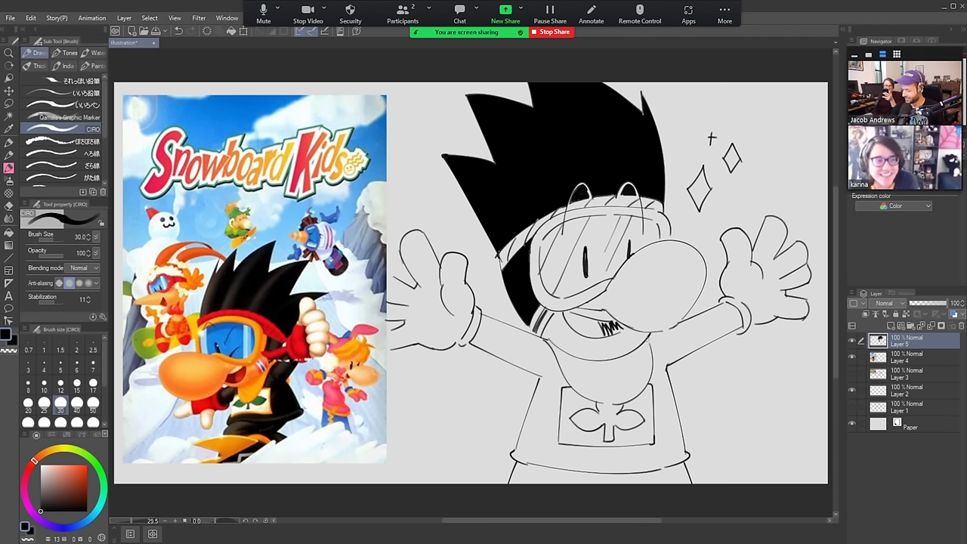
drag(650, 343, 645, 330)
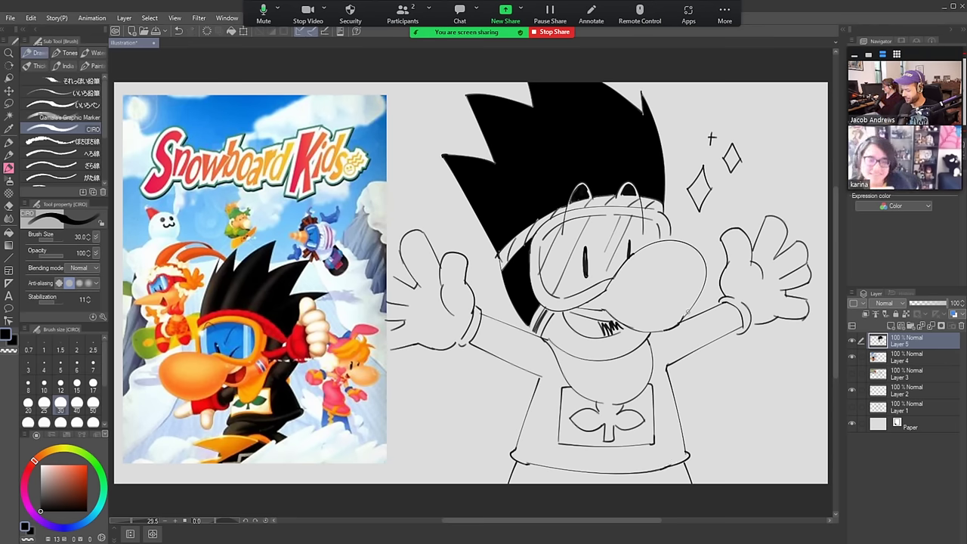
Try to fill the shirt and sleeves with black around the chest patch
key(g)
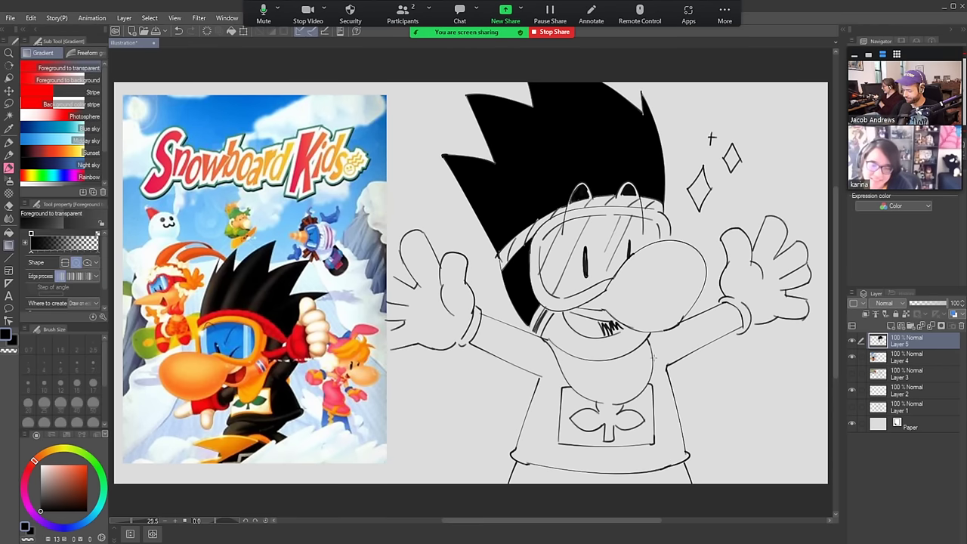
key(g)
click(663, 359)
key(ctrl+z)
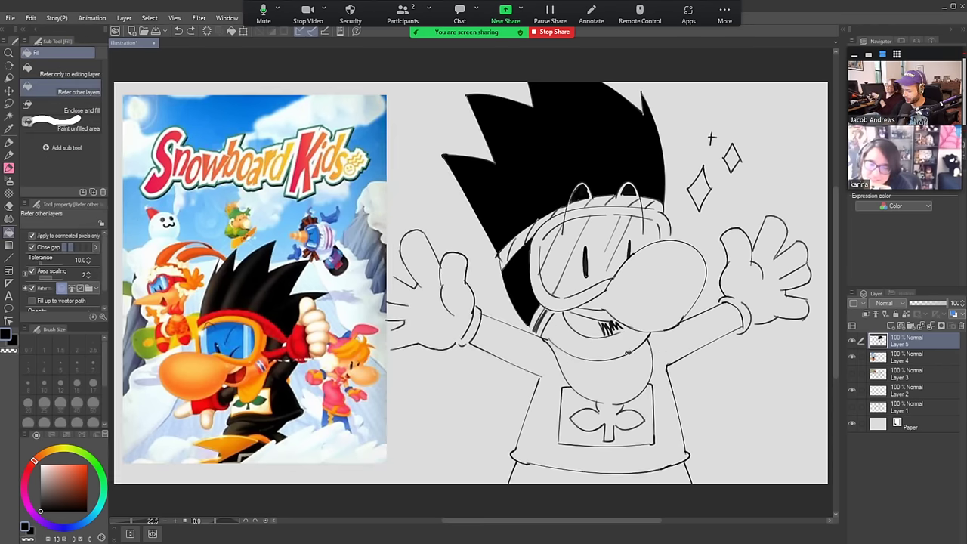
key(g)
key(g)
key(g)
click(555, 365)
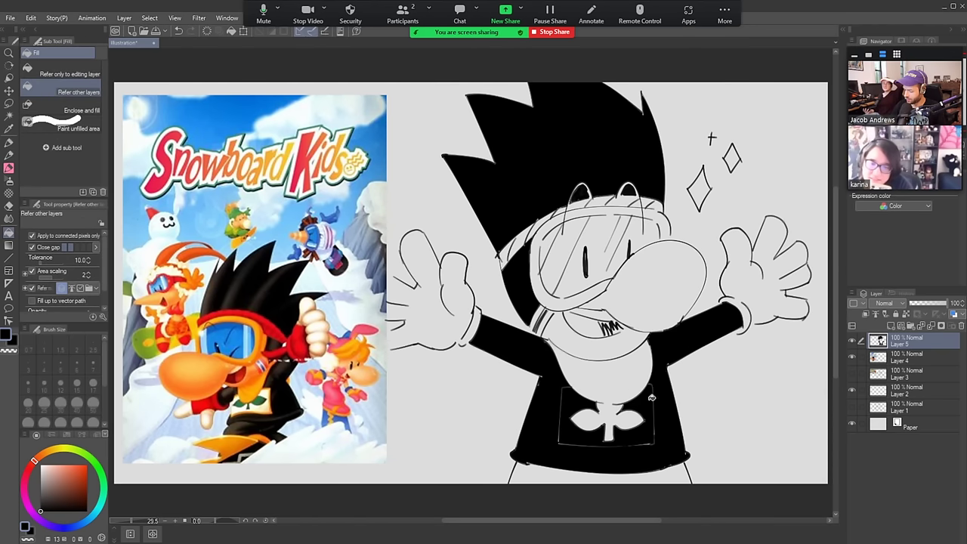
key(ctrl+z)
Close the chest patch's lower-left corner, and fill the shirt and sleeves with black while leaving the patch unfilled
key(b)
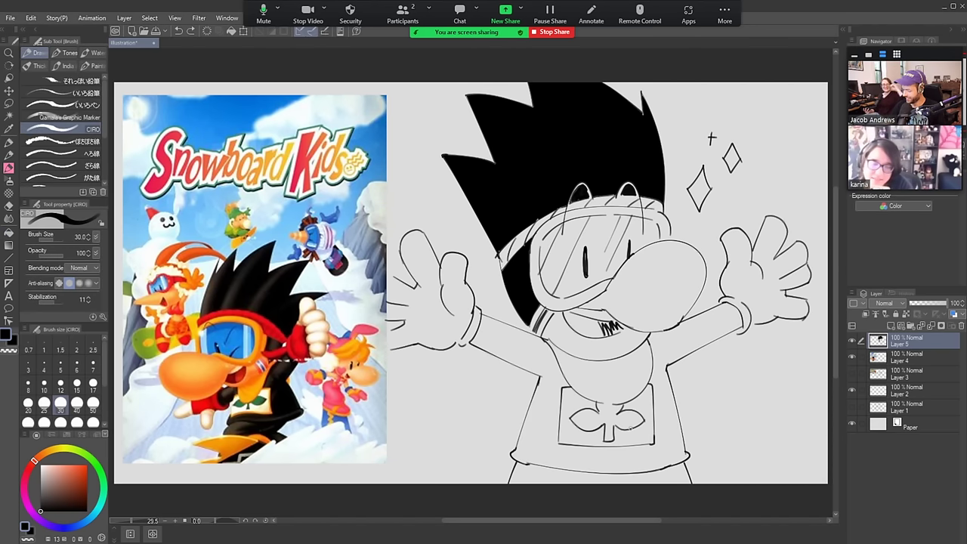
drag(560, 433, 558, 447)
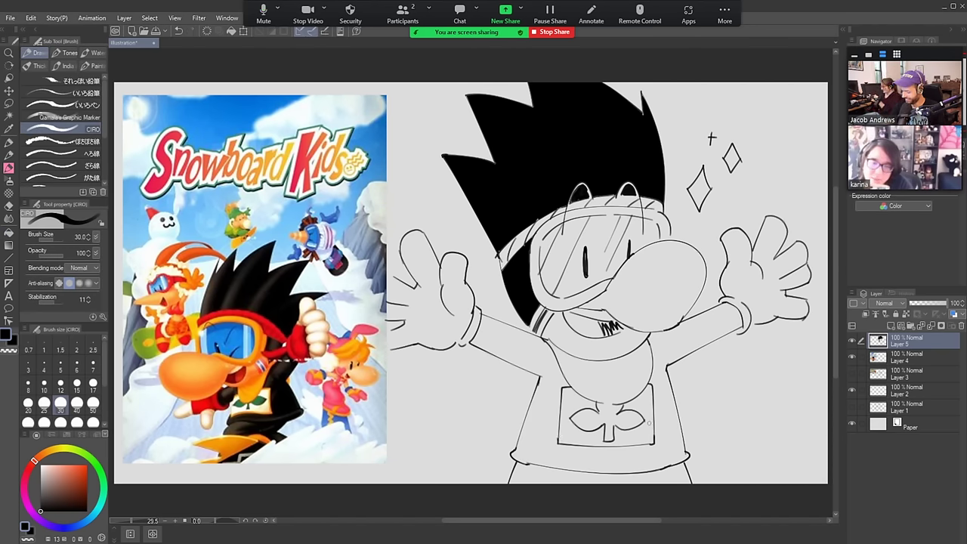
key(g)
click(663, 418)
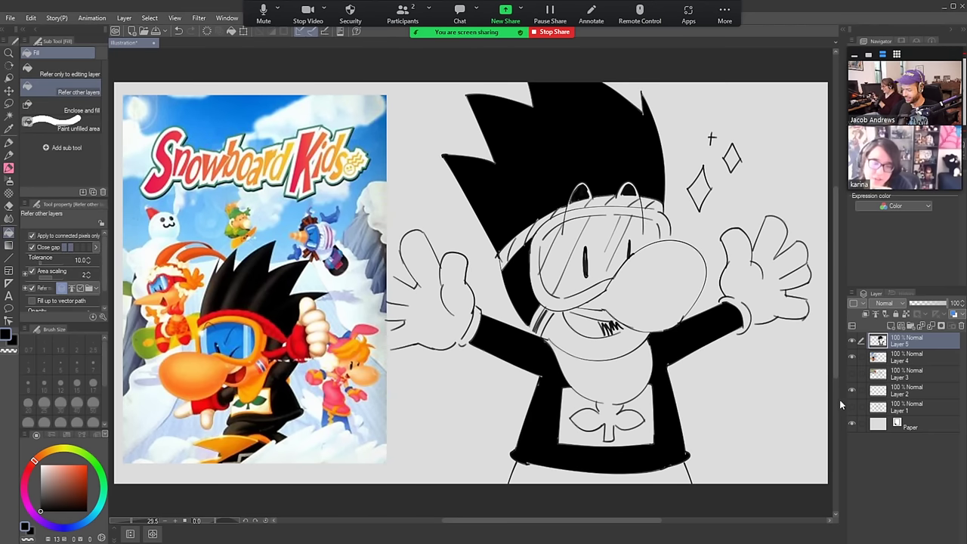
Draw curved fold lines inside the bandana below the chin
key(b)
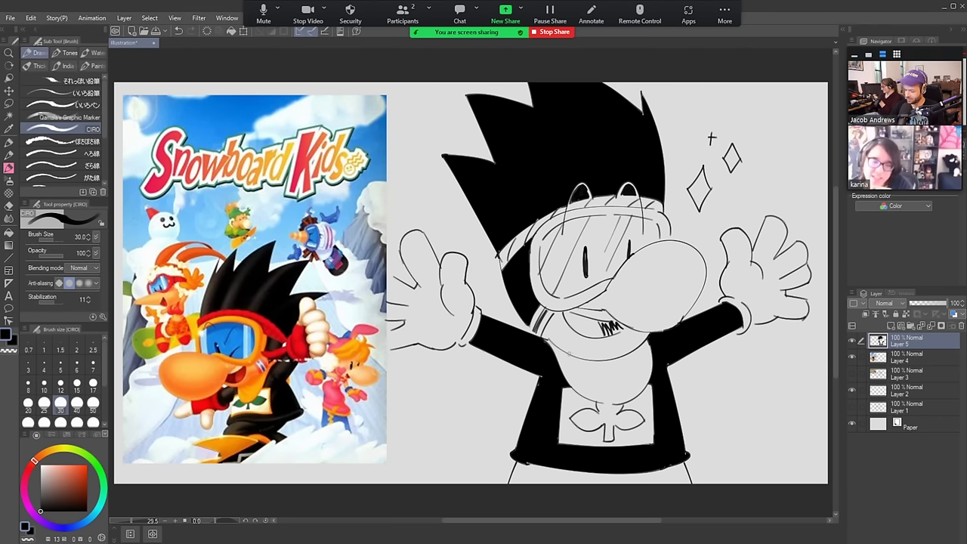
mouse_move(567, 353)
mouse_down()
mouse_move(604, 390)
mouse_move(588, 368)
mouse_move(587, 377)
mouse_move(640, 361)
mouse_up()
key(ctrl+z)
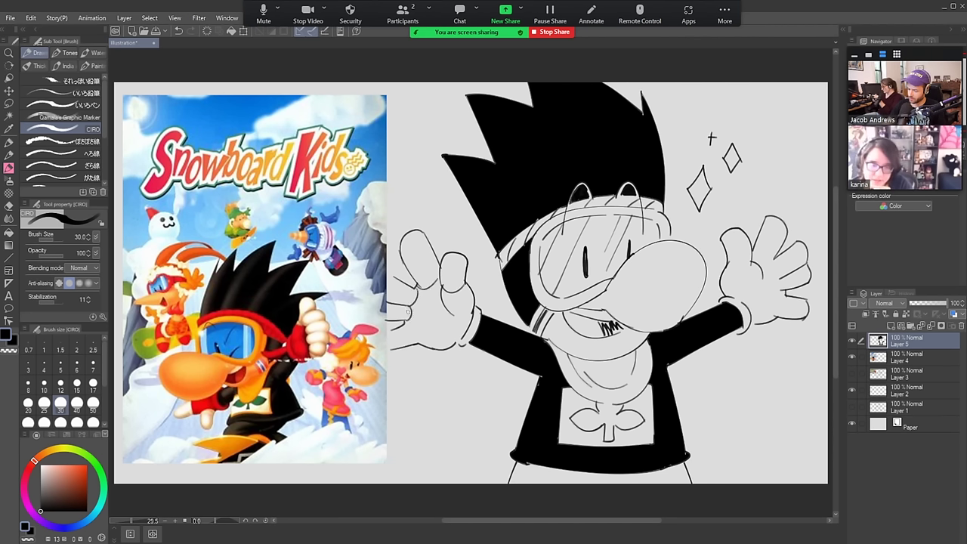
Add finger-base and palm lines to both hands, redrawing the right hand's until every finger is separated from the palm
drag(404, 324, 418, 347)
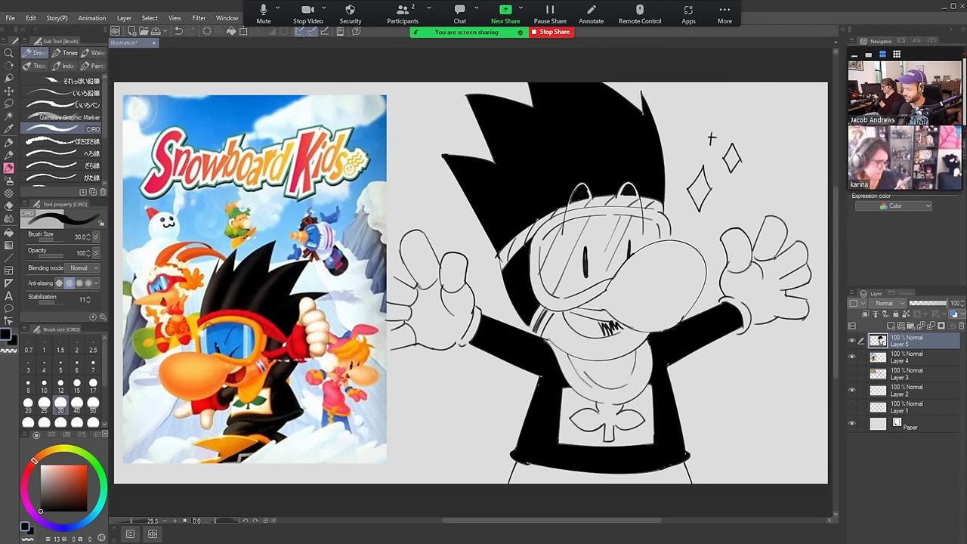
drag(776, 257, 786, 297)
key(ctrl+z)
key(ctrl+z)
key(ctrl+z)
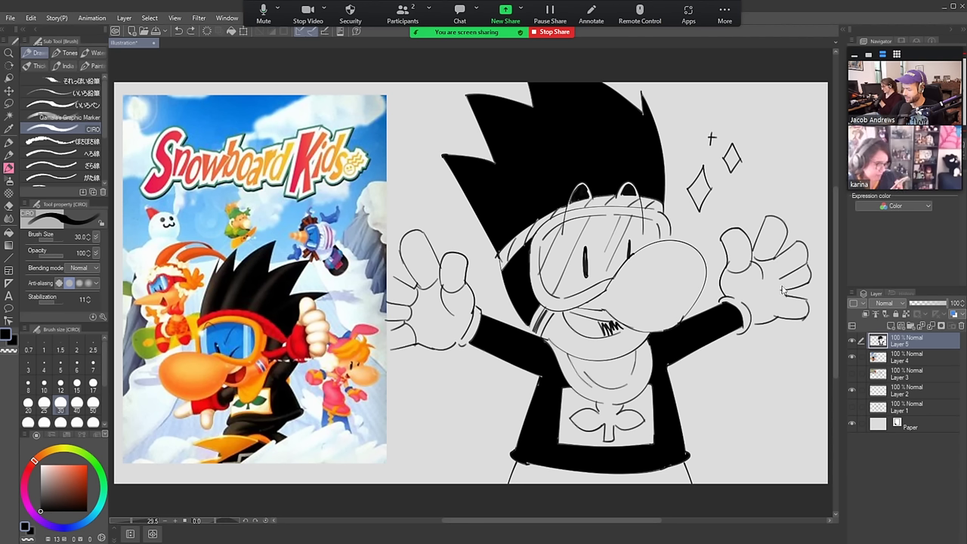
mouse_move(754, 247)
mouse_down()
mouse_move(780, 263)
mouse_move(786, 308)
mouse_up()
key(ctrl+z)
key(ctrl+z)
drag(786, 302, 775, 317)
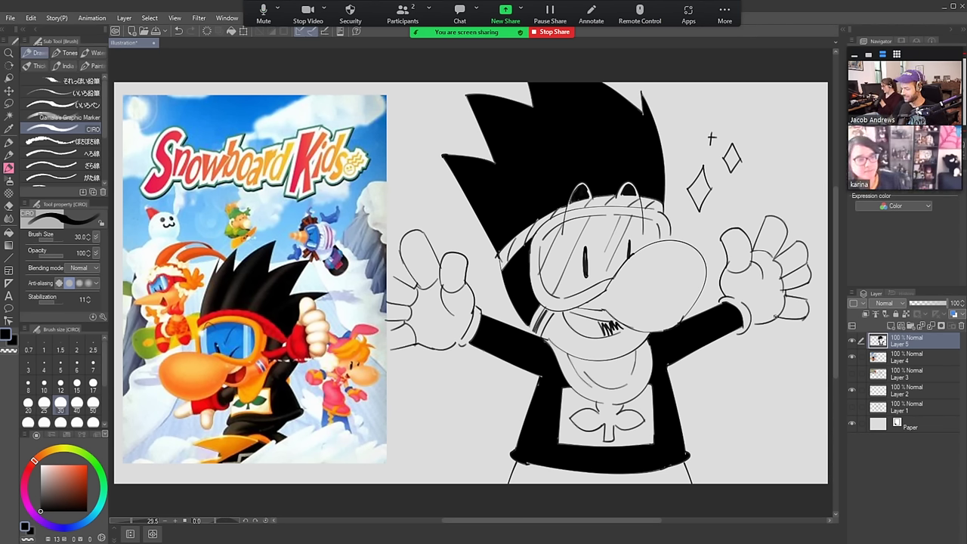
Hide the Snowboard Kids reference cover and move the character drawing over to the canvas's left edge
click(853, 358)
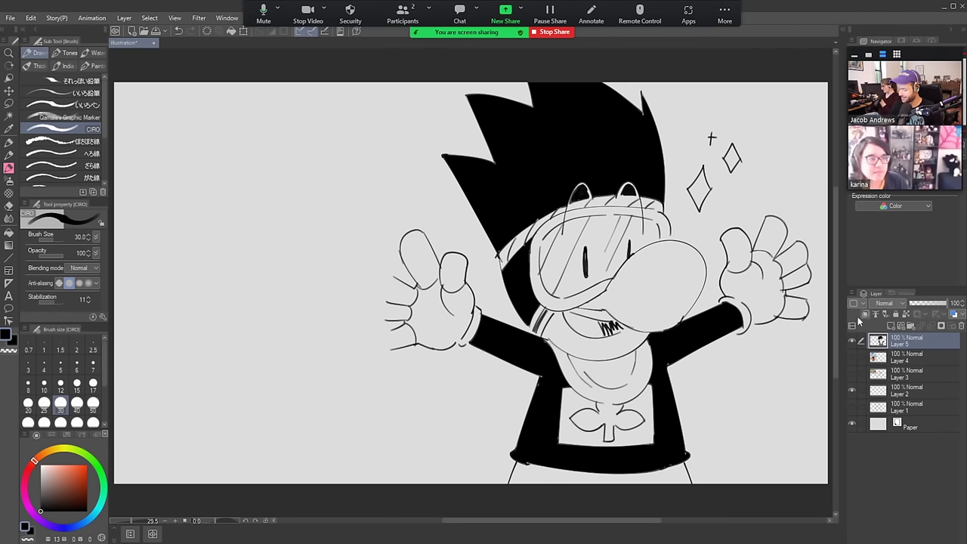
key(m)
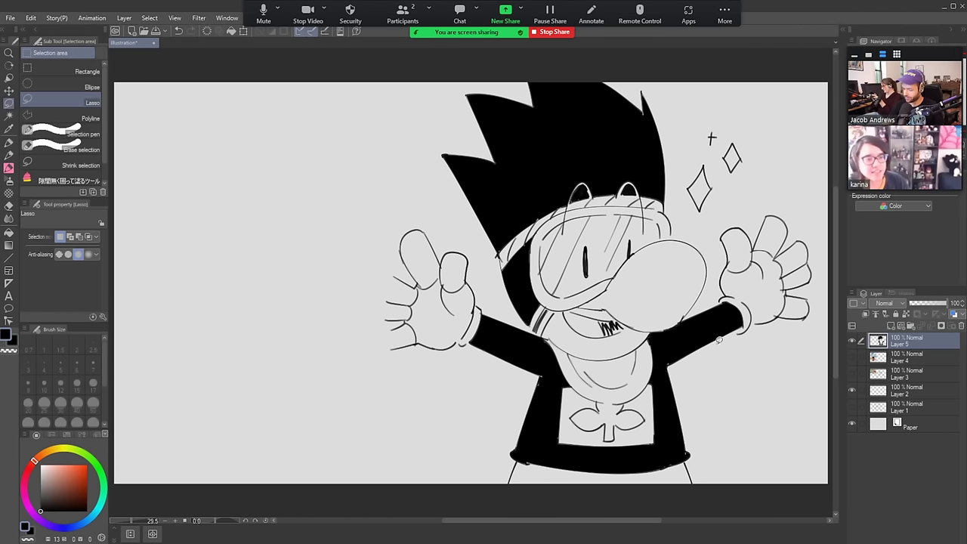
key(k)
mouse_move(713, 356)
mouse_down()
mouse_move(433, 353)
mouse_move(448, 348)
mouse_up()
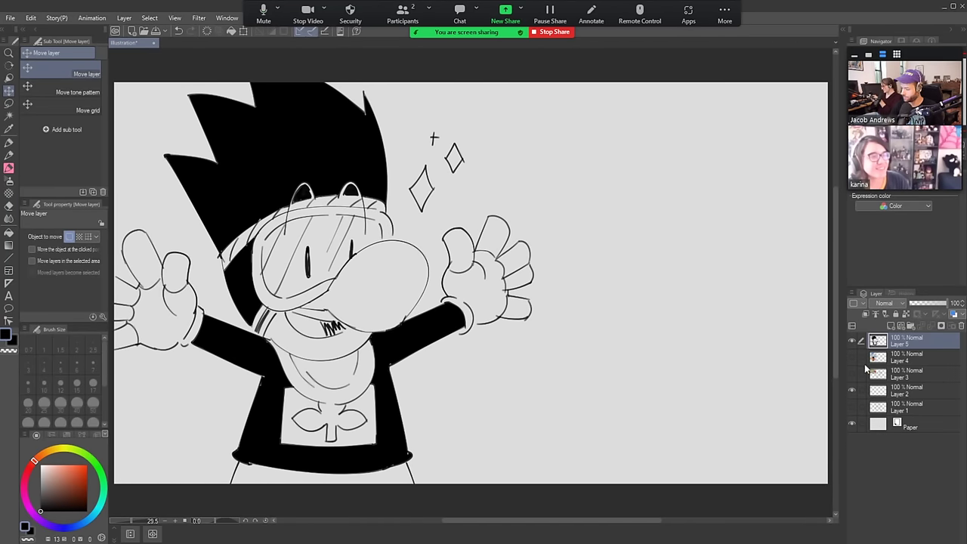
Show the Mischief Makers drawing on Layer 3 and shift it right, beside the Snowboard Kids character
click(854, 404)
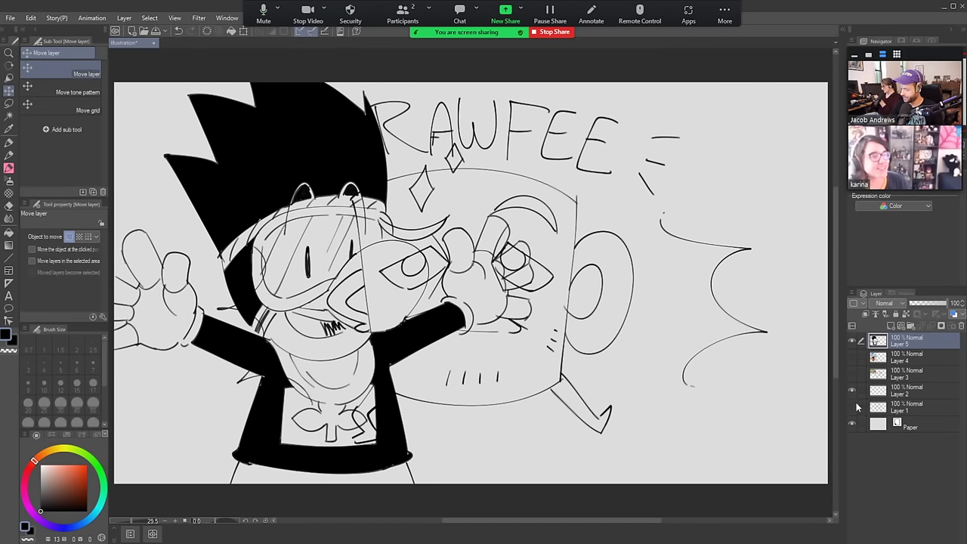
click(854, 407)
click(854, 378)
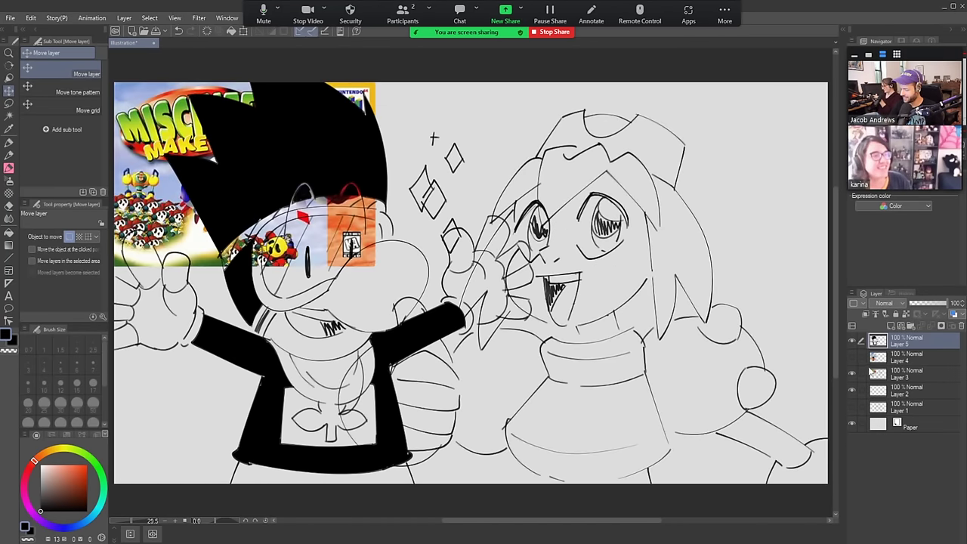
click(905, 372)
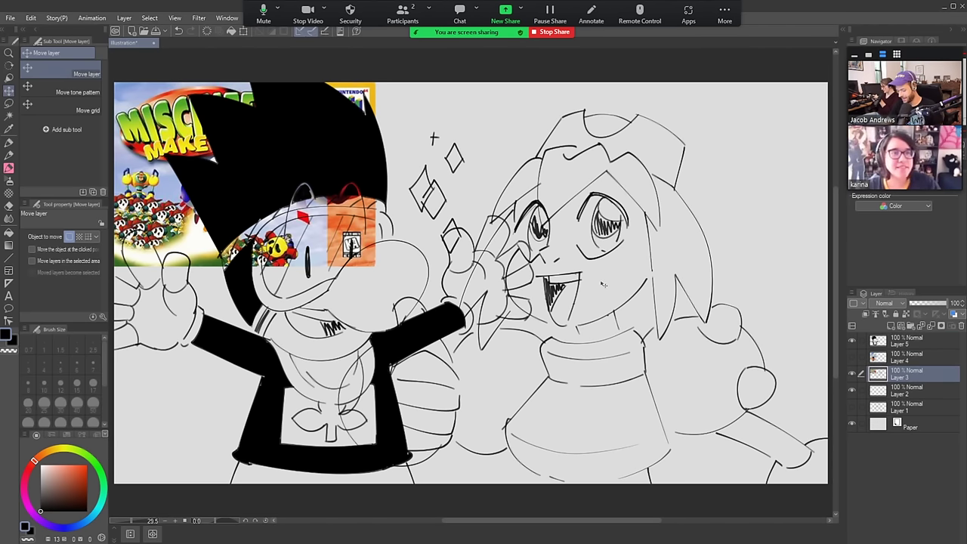
drag(594, 293, 652, 289)
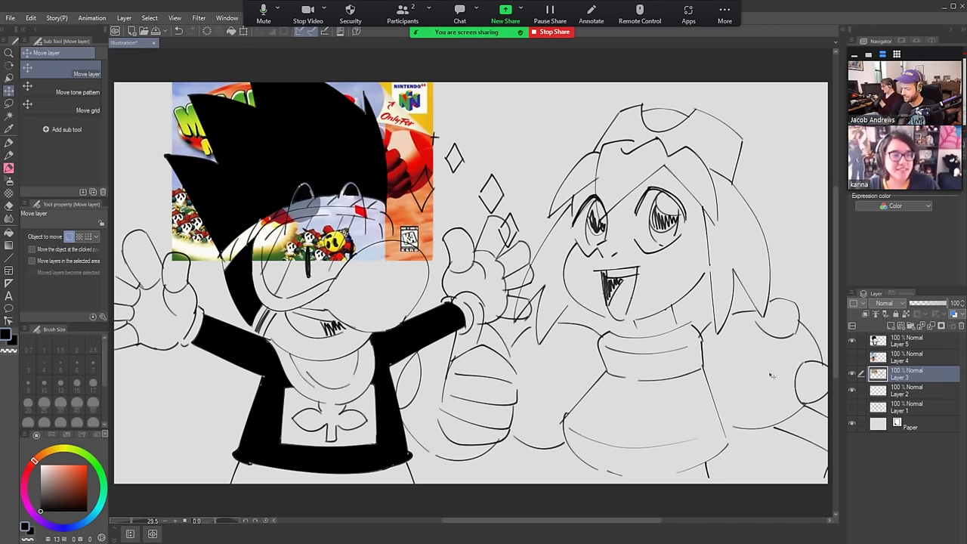
Scale the Layer 3 drawing down to 86% and place it lower right so the two characters stand side by side
key(m)
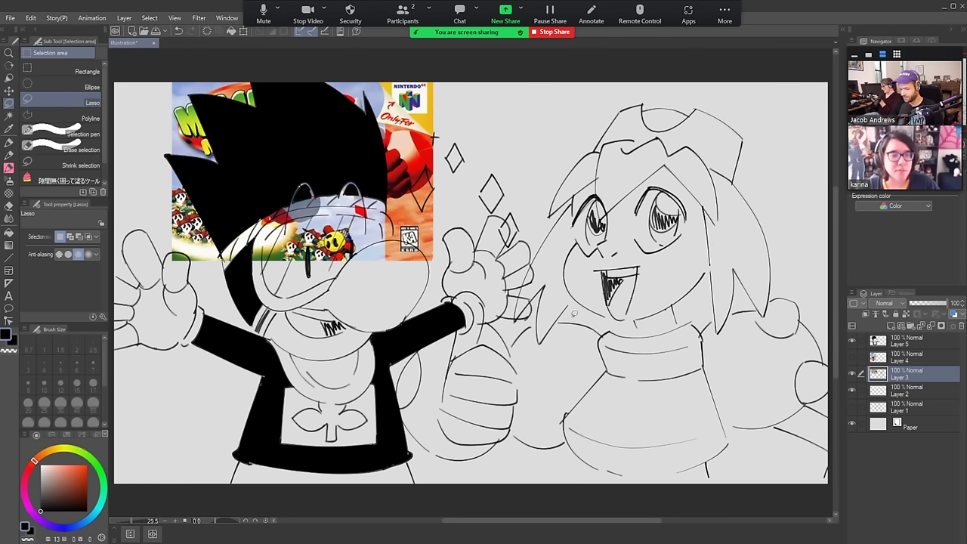
key(k)
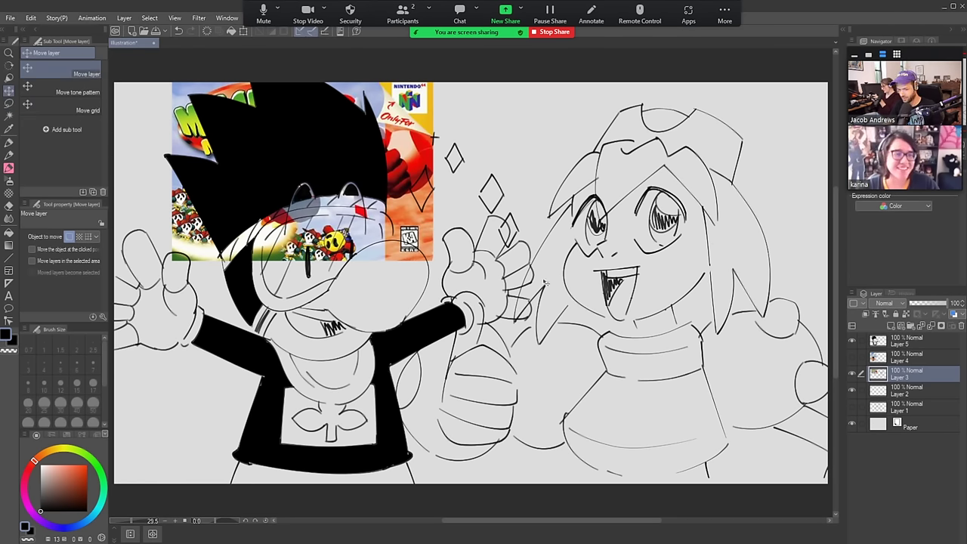
key(ctrl+t)
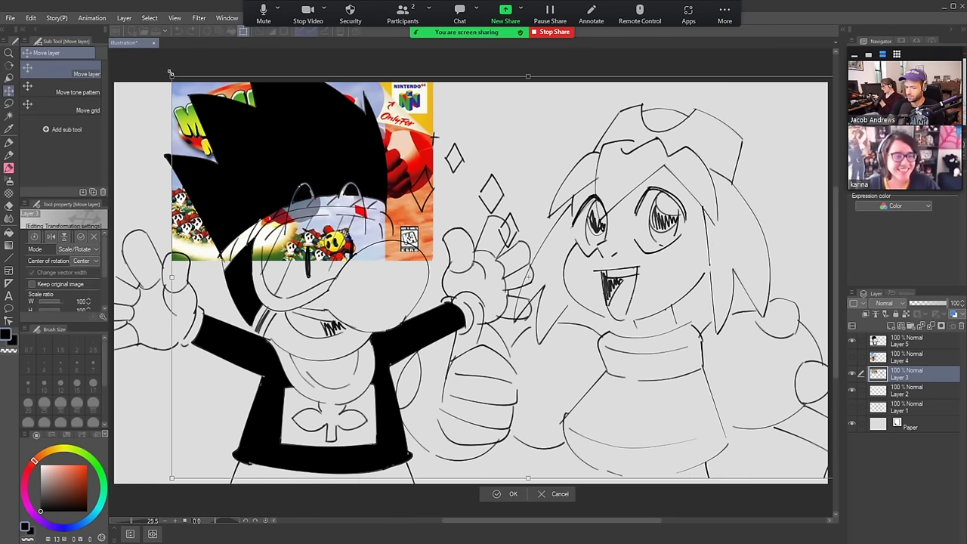
drag(231, 102, 249, 120)
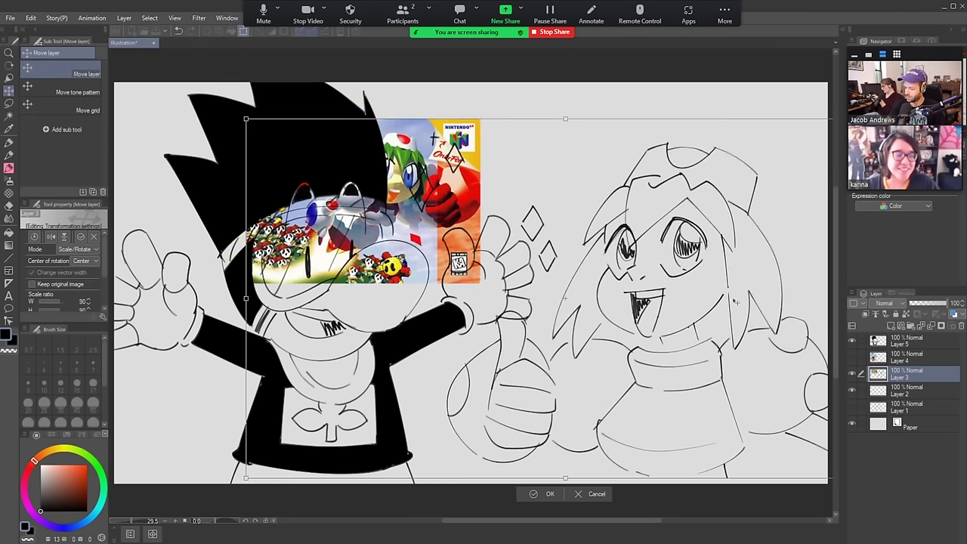
drag(740, 318, 754, 325)
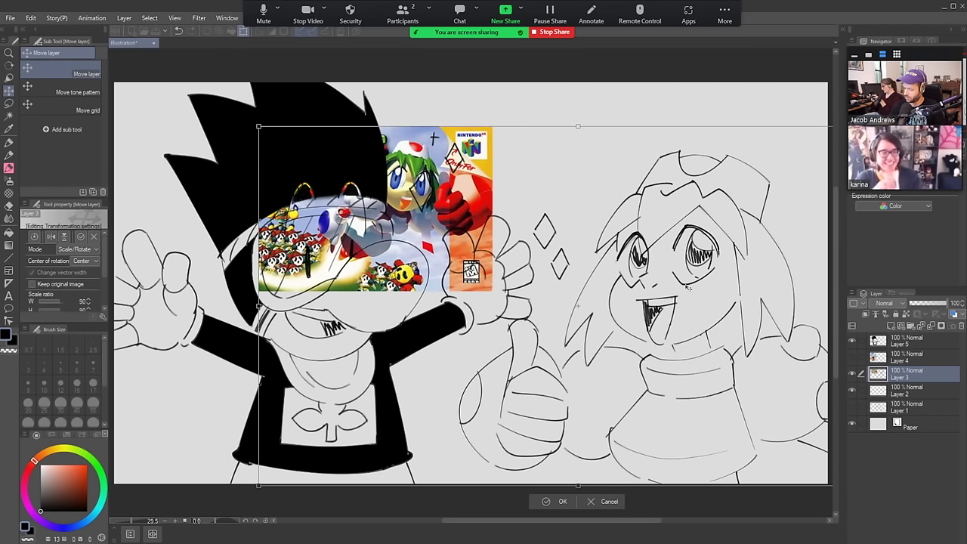
drag(259, 128, 752, 391)
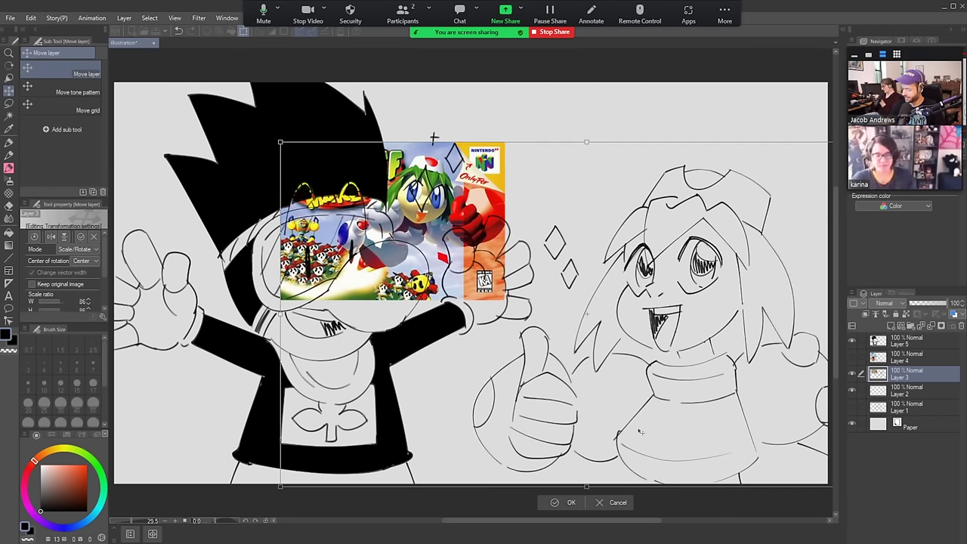
click(569, 503)
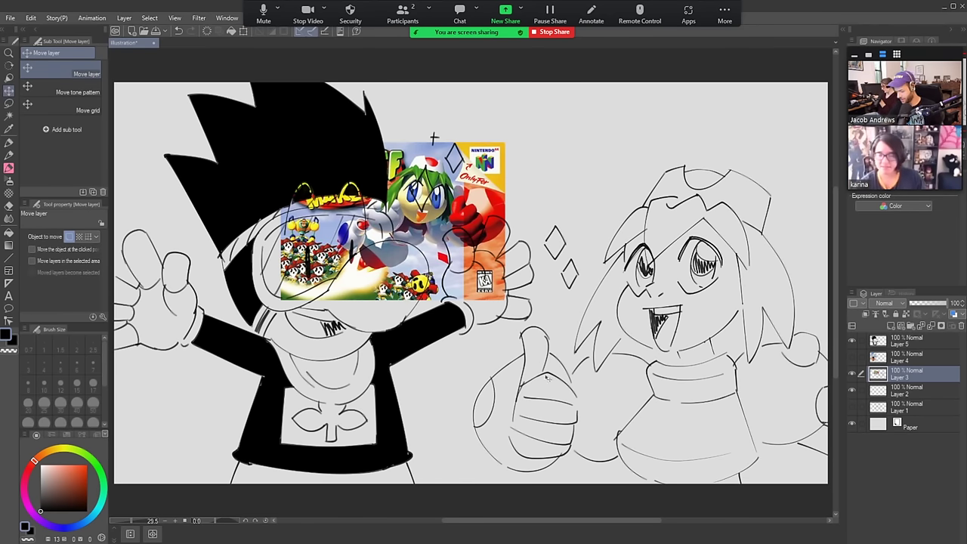
Lasso the Mischief Makers cover picture on Layer 3 and delete it, keeping the line drawing
key(m)
mouse_move(534, 290)
mouse_down()
mouse_move(475, 327)
mouse_move(235, 300)
mouse_move(378, 81)
mouse_move(559, 195)
mouse_move(510, 314)
mouse_move(529, 303)
mouse_up()
click(301, 352)
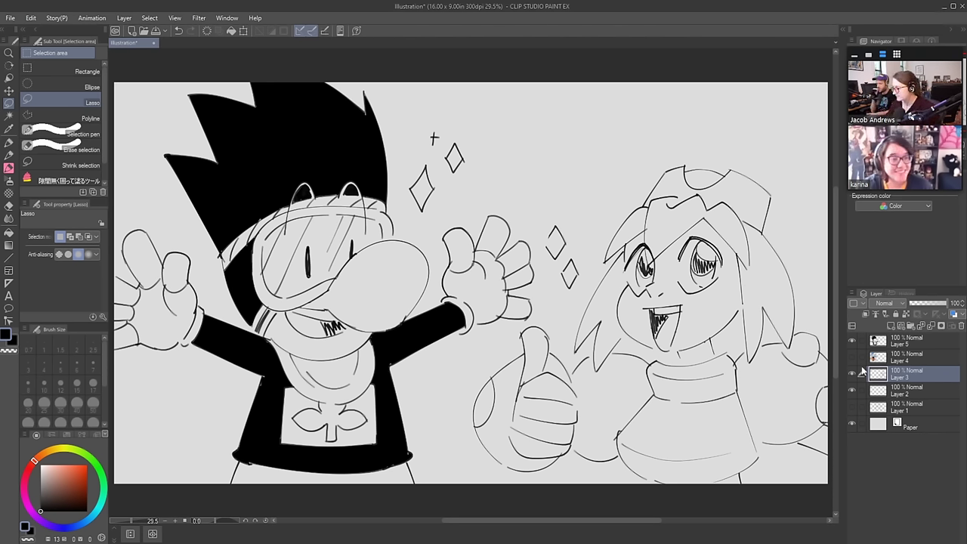
Hide the finished drawings on Layers 5 and 3, and add a new layer above Layer 5 for brush drawing
click(852, 357)
click(853, 341)
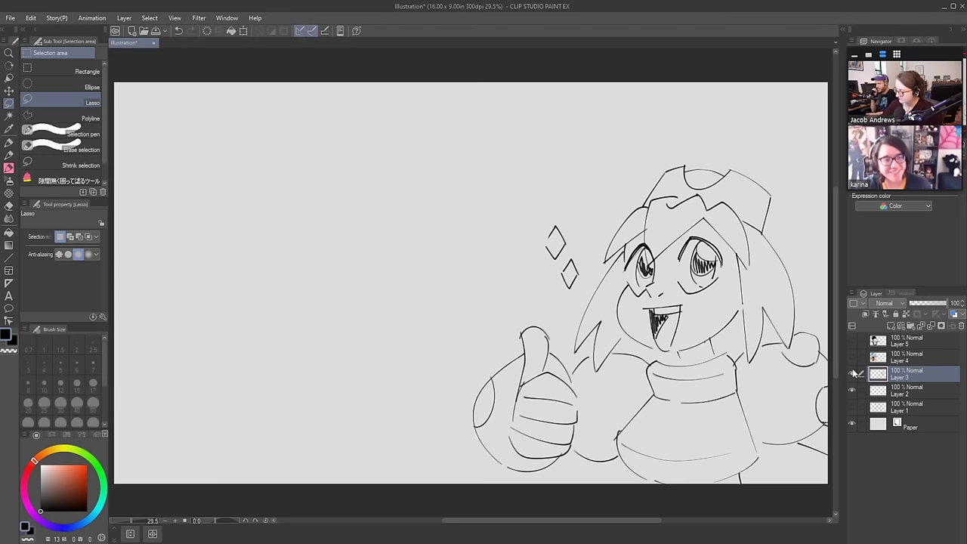
click(852, 374)
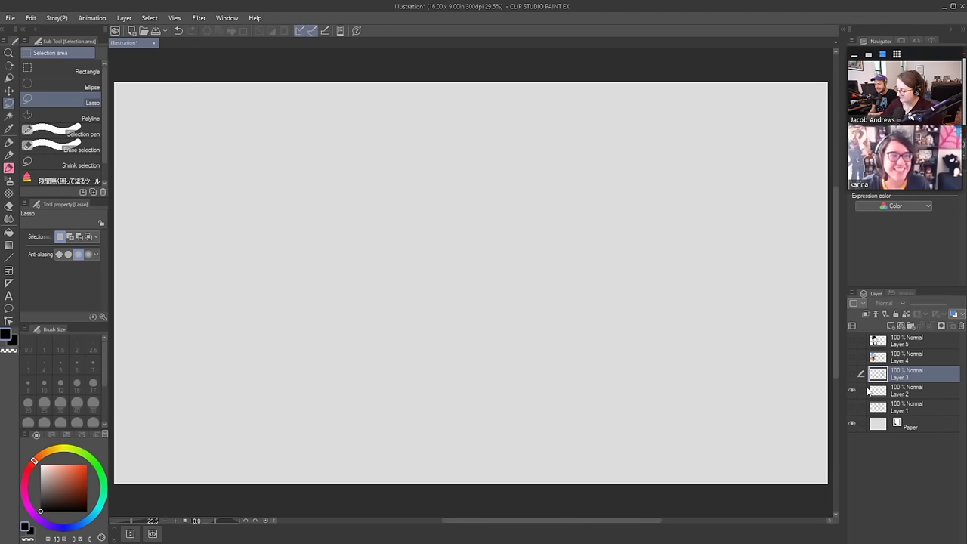
click(853, 390)
click(891, 326)
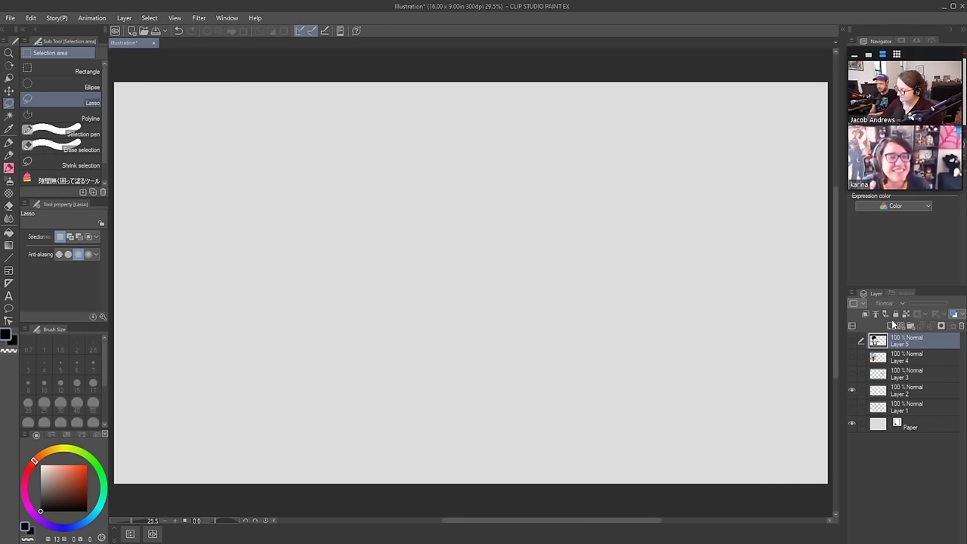
key(b)
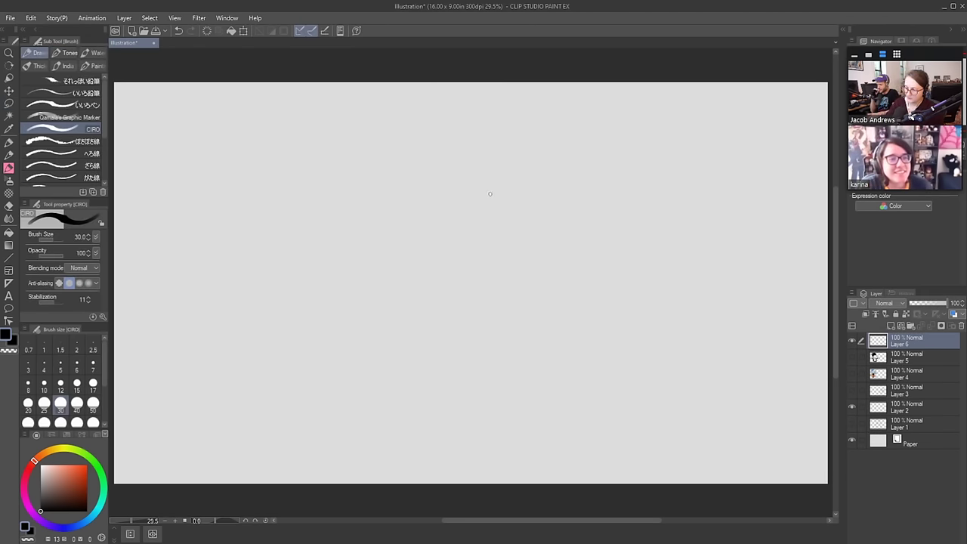
Sketch a snowman with a boxy hat, round head, slanted angry brows, oval eyes and two stacked body sections
mouse_move(492, 176)
mouse_down()
mouse_move(441, 327)
mouse_move(559, 194)
mouse_move(466, 180)
mouse_move(461, 133)
mouse_move(563, 134)
mouse_move(563, 192)
mouse_up()
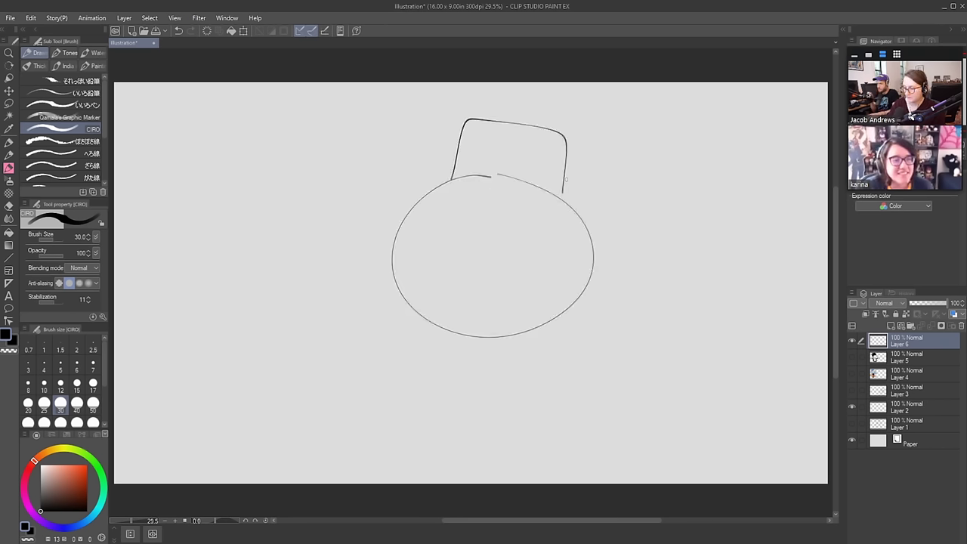
mouse_move(440, 211)
mouse_down()
mouse_move(476, 238)
mouse_move(546, 213)
mouse_up()
drag(455, 235, 452, 264)
mouse_move(517, 241)
mouse_down()
mouse_move(520, 264)
mouse_move(518, 241)
mouse_up()
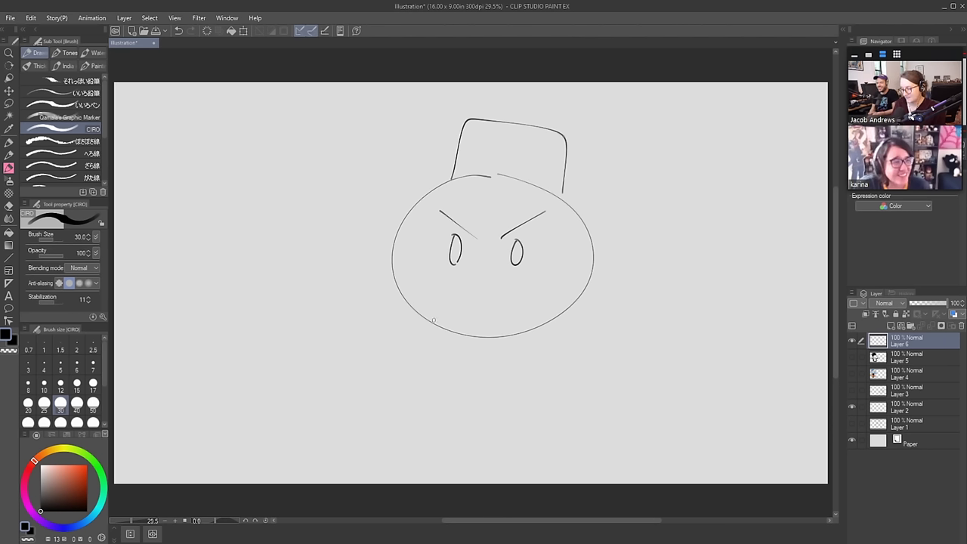
mouse_move(418, 317)
mouse_down()
mouse_move(383, 341)
mouse_move(403, 437)
mouse_up()
mouse_move(563, 325)
mouse_down()
mouse_move(604, 393)
mouse_move(582, 438)
mouse_up()
drag(420, 456, 536, 478)
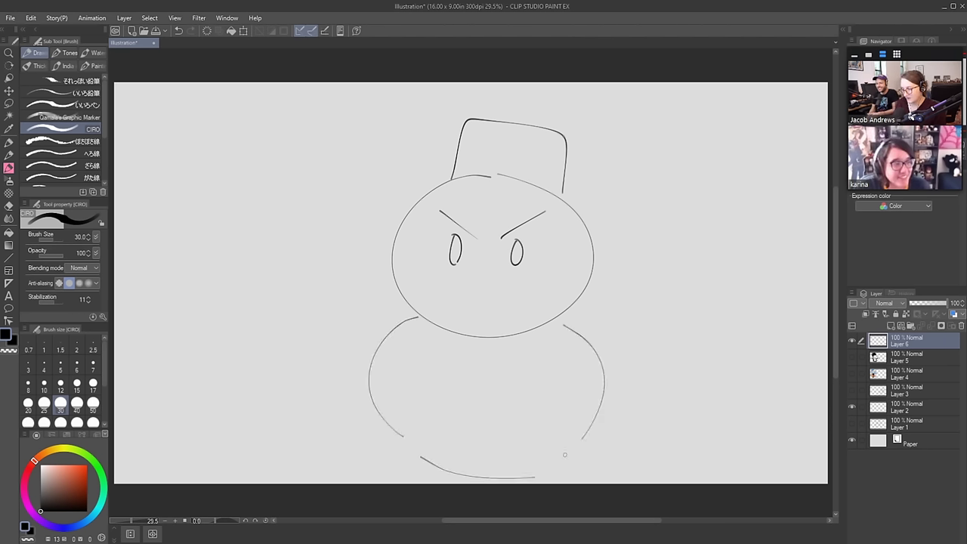
drag(393, 438, 370, 483)
drag(587, 459, 605, 477)
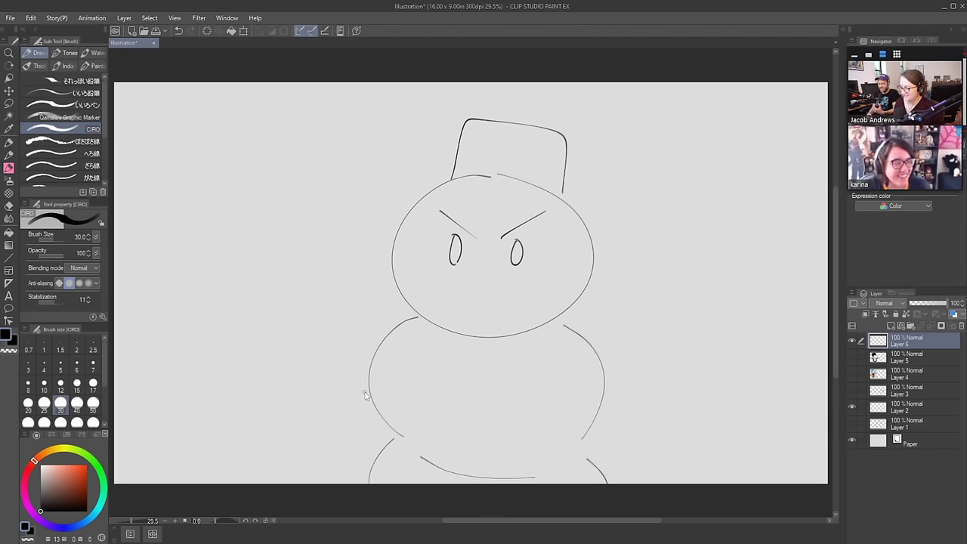
Undo the entire snowman sketch, back to an empty layer
key(ctrl+z)
key(ctrl+z)
key(ctrl+z)
key(ctrl+z)
key(ctrl+z)
key(ctrl+z)
key(ctrl+z)
key(ctrl+z)
key(ctrl+z)
key(ctrl+z)
key(ctrl+z)
key(ctrl+z)
key(ctrl+z)
key(ctrl+z)
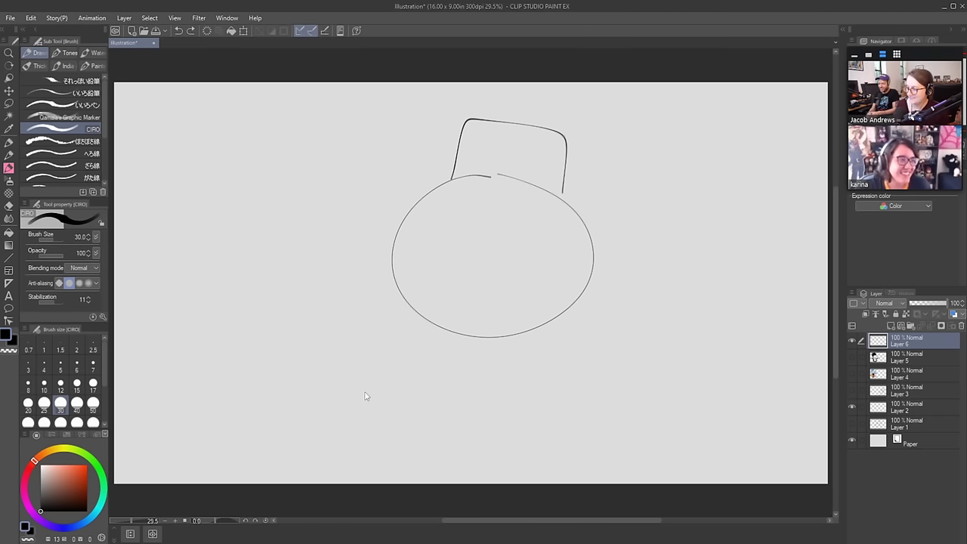
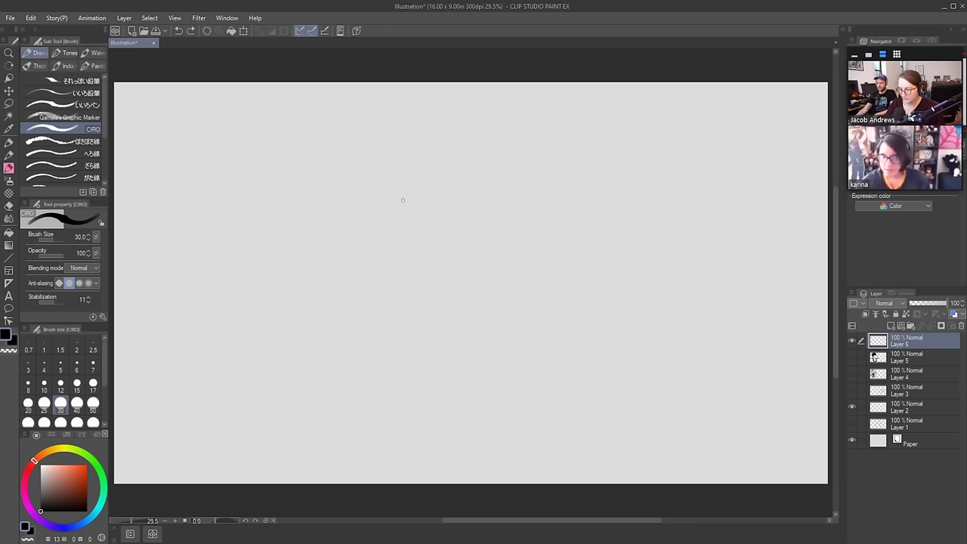
mouse_move(404, 200)
mouse_down()
mouse_move(404, 250)
mouse_move(460, 244)
mouse_move(445, 258)
mouse_move(483, 263)
mouse_move(513, 261)
mouse_up()
key(ctrl+z)
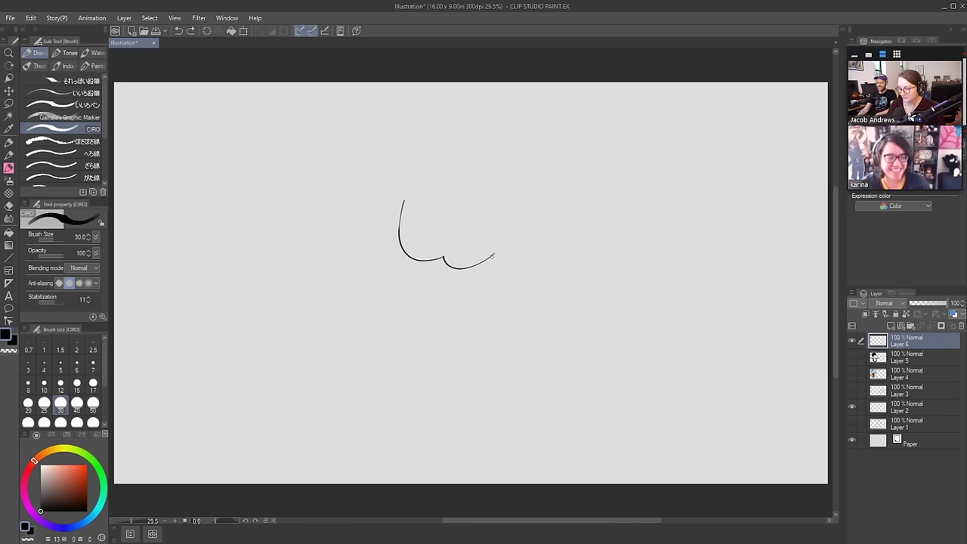
key(ctrl+z)
key(ctrl+z)
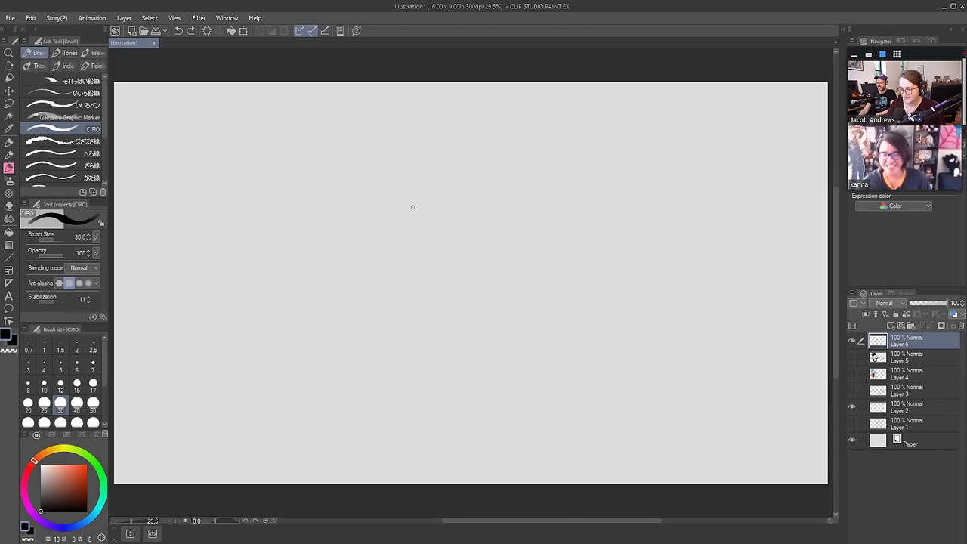
Draw the lower outline of a small face with full round cheeks and a bulging chin in the middle
mouse_move(412, 200)
mouse_down()
mouse_move(445, 250)
mouse_move(484, 255)
mouse_move(475, 252)
mouse_move(512, 207)
mouse_up()
key(ctrl+z)
key(ctrl+z)
Draw an ear on each side of the face, redrawing both as narrow shapes close to the cheeks, and erase the face line inside the right ear
mouse_move(412, 202)
mouse_down()
mouse_move(403, 210)
mouse_move(408, 243)
mouse_up()
drag(512, 209, 521, 236)
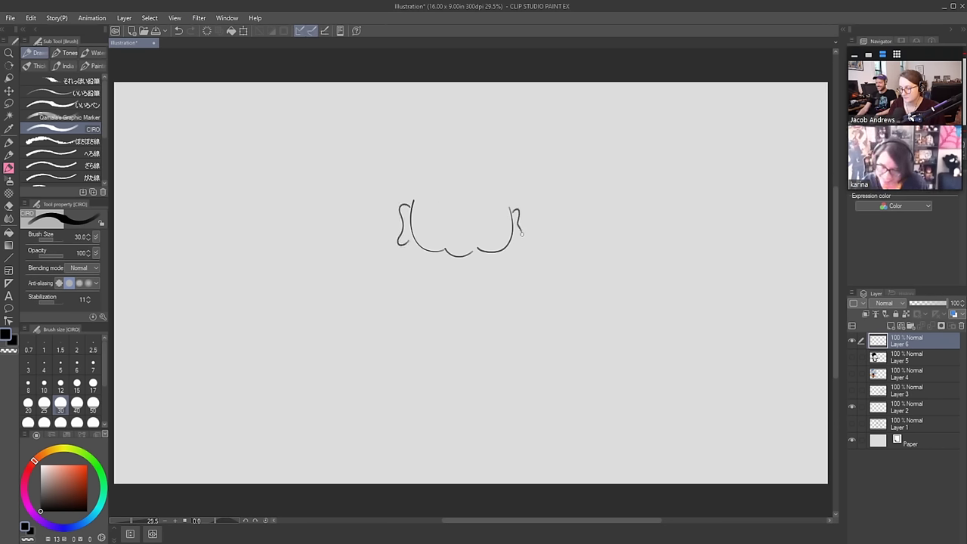
key(ctrl+z)
key(ctrl+z)
drag(414, 203, 409, 242)
mouse_move(511, 211)
mouse_down()
mouse_move(521, 218)
mouse_move(522, 239)
mouse_move(512, 241)
mouse_up()
key(e)
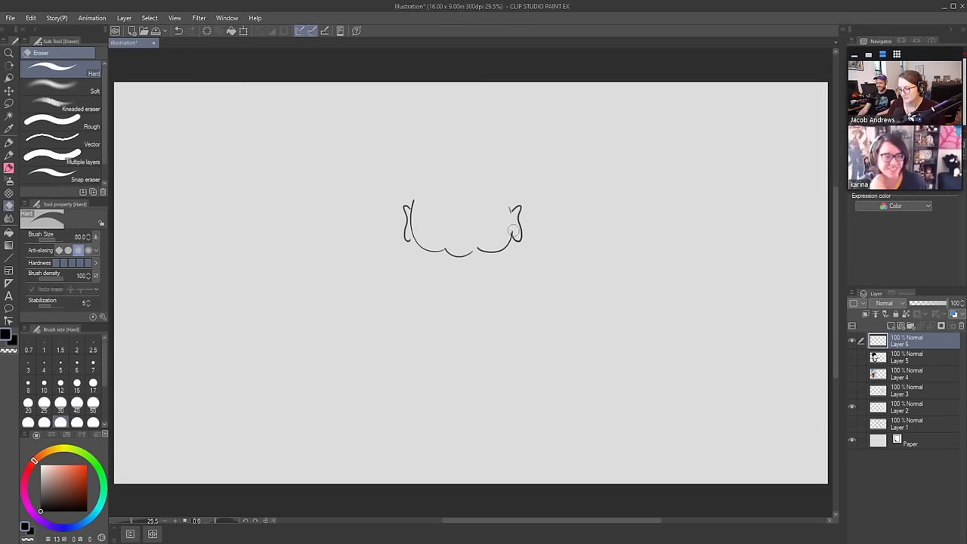
key(b)
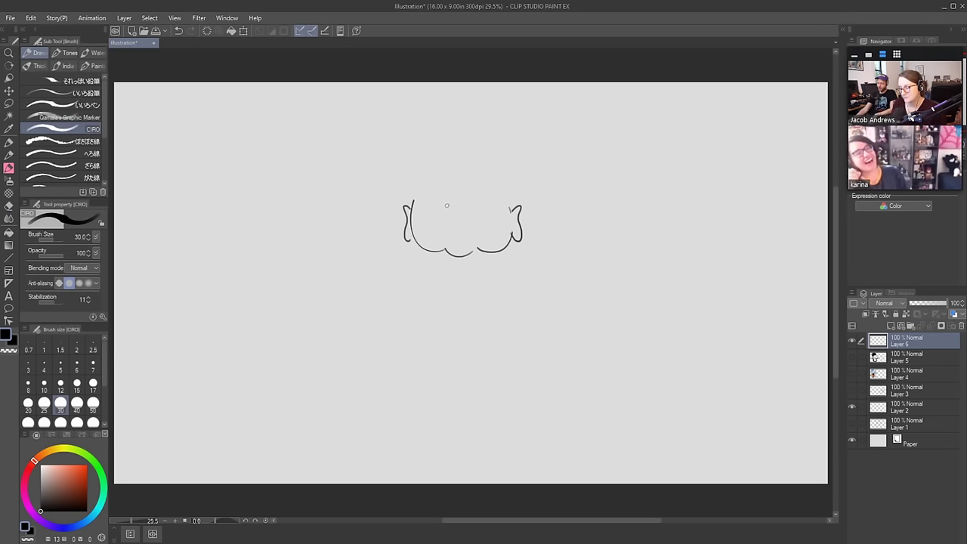
Draw the nose with a short curved base and light brow and eye strokes on both sides, correcting them with the eraser
mouse_move(451, 208)
mouse_down()
mouse_move(456, 233)
mouse_move(469, 231)
mouse_move(438, 208)
mouse_move(481, 205)
mouse_move(436, 216)
mouse_move(475, 213)
mouse_move(457, 233)
mouse_up()
key(e)
key(b)
key(e)
key(b)
key(e)
key(b)
key(ctrl+z)
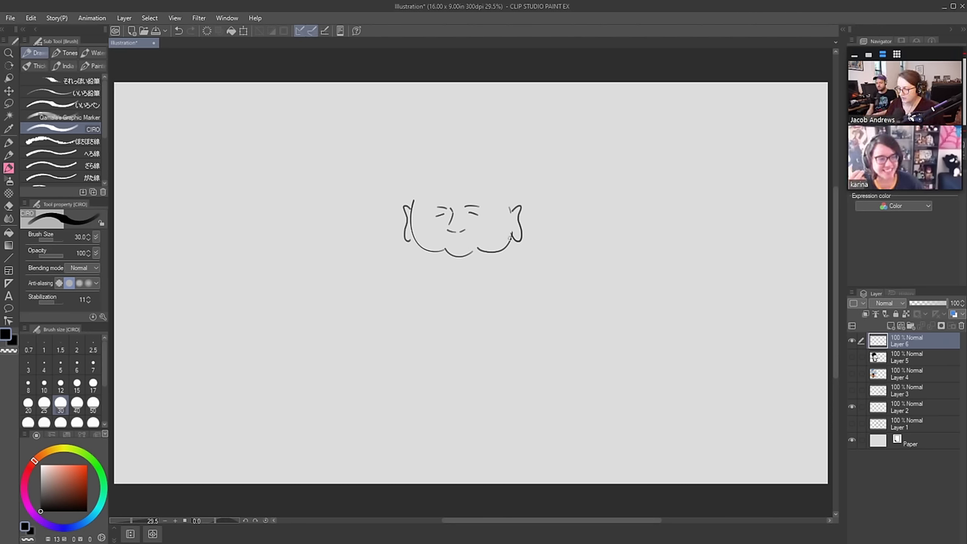
Add inner-ear lines to both ears, a smiling mouth under the nose and extra lines around the eyes
drag(516, 211, 517, 234)
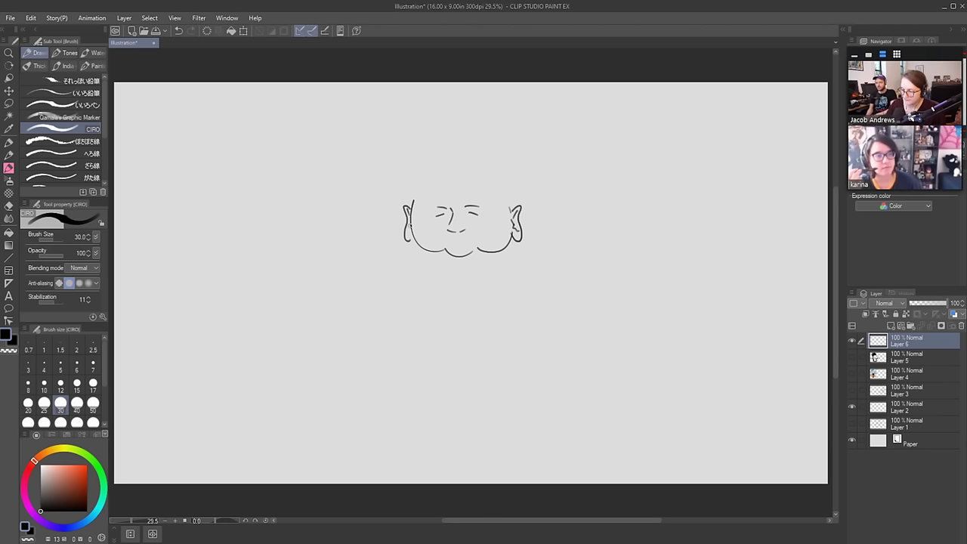
drag(409, 222, 410, 235)
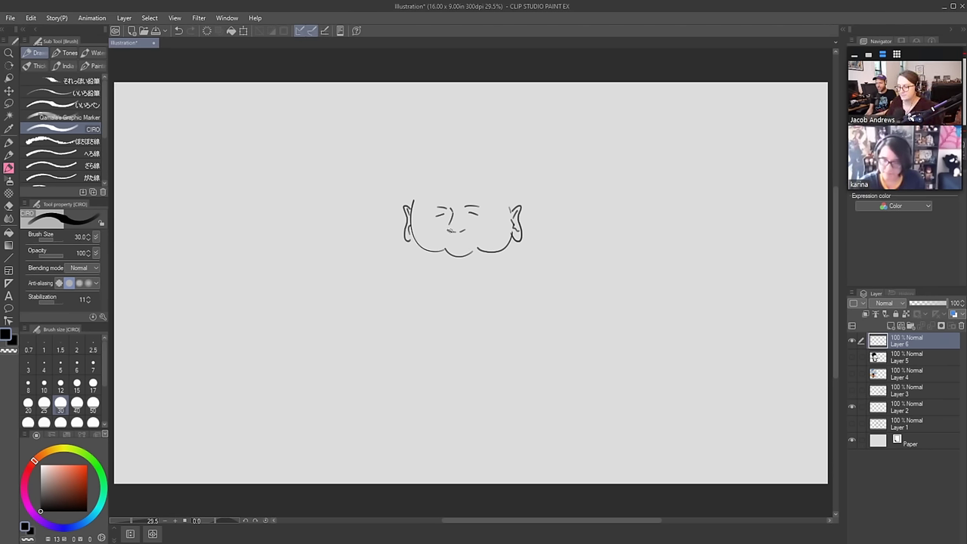
mouse_move(460, 239)
mouse_down()
mouse_move(474, 237)
mouse_move(445, 236)
mouse_move(474, 236)
mouse_move(461, 241)
mouse_move(472, 233)
mouse_move(439, 223)
mouse_up()
Remove the brow and eye strokes on both sides of the nose by undoing the extra lines and erasing the rest
key(e)
key(p)
key(ctrl+z)
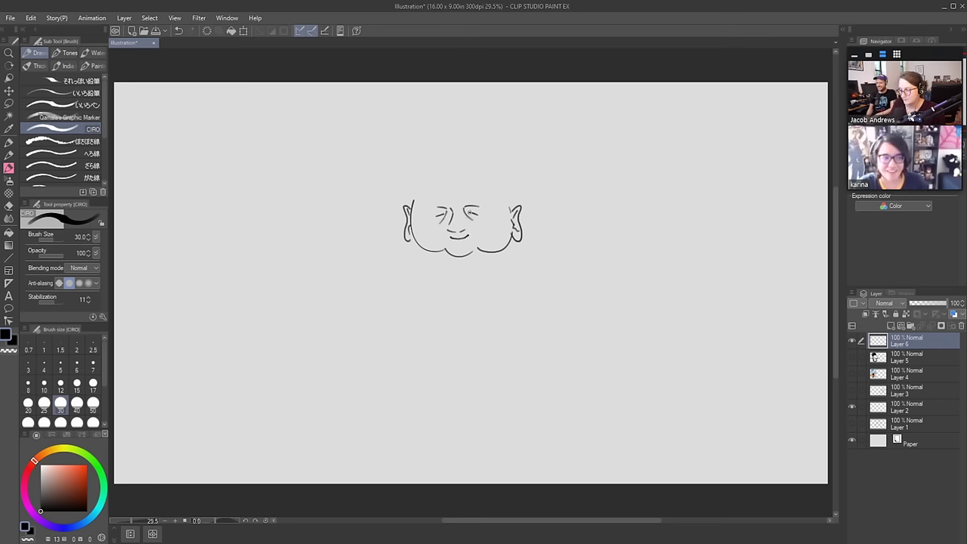
key(ctrl+z)
key(e)
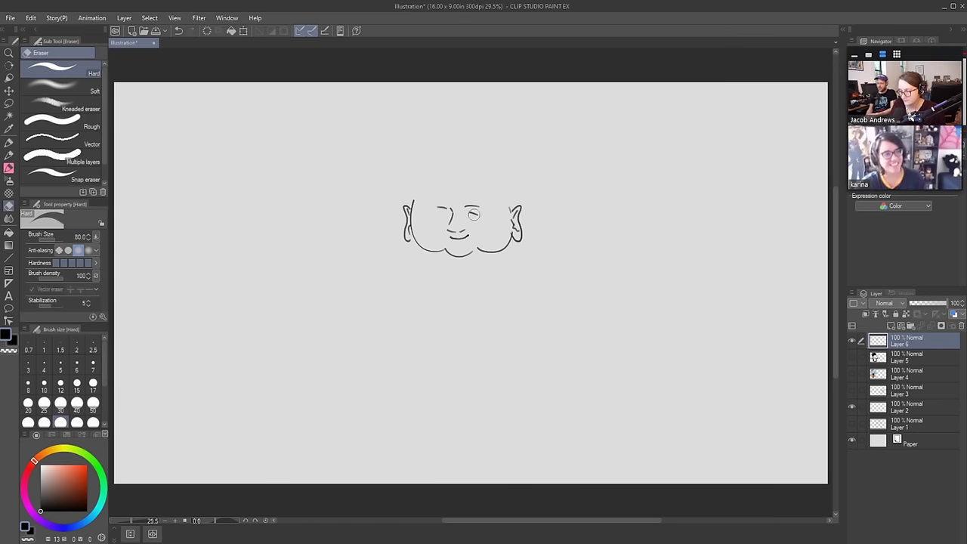
drag(476, 214, 474, 205)
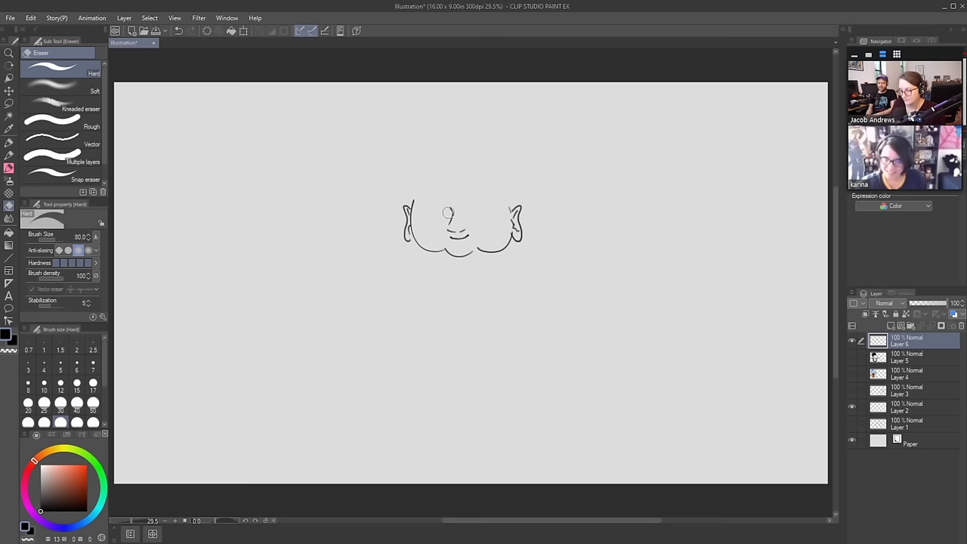
Draw round glasses with slanted closed-eye lines inside each lens and a curved bridge over the nose
key(b)
mouse_move(443, 204)
mouse_down()
mouse_move(439, 228)
mouse_move(429, 228)
mouse_move(448, 227)
mouse_move(451, 209)
mouse_move(477, 203)
mouse_move(467, 228)
mouse_move(490, 230)
mouse_move(486, 204)
mouse_move(429, 217)
mouse_move(495, 219)
mouse_move(449, 224)
mouse_up()
key(ctrl+z)
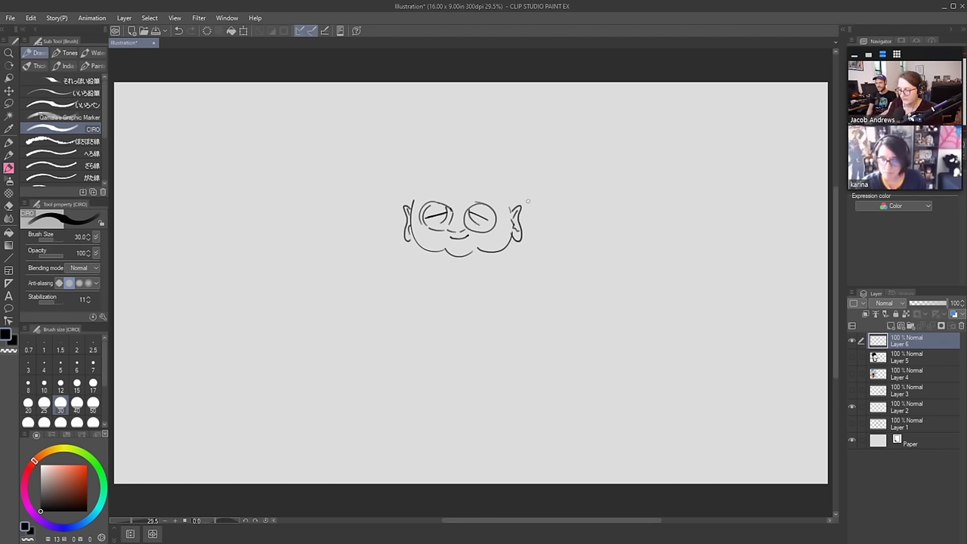
drag(463, 215, 451, 212)
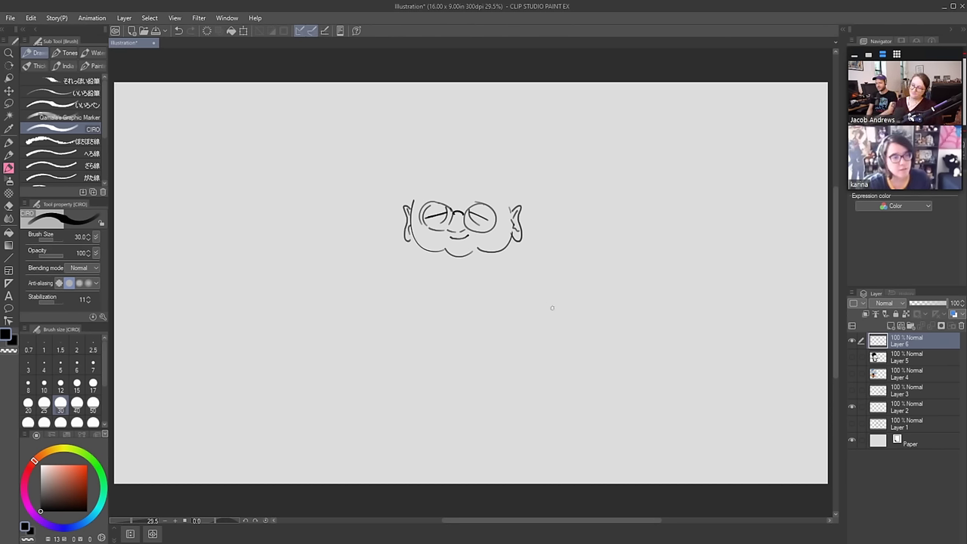
Draw the forehead line across the top of the face, linking the left face edge to the right ear
mouse_move(413, 203)
mouse_down()
mouse_move(522, 205)
mouse_move(485, 201)
mouse_up()
key(ctrl+z)
key(ctrl+z)
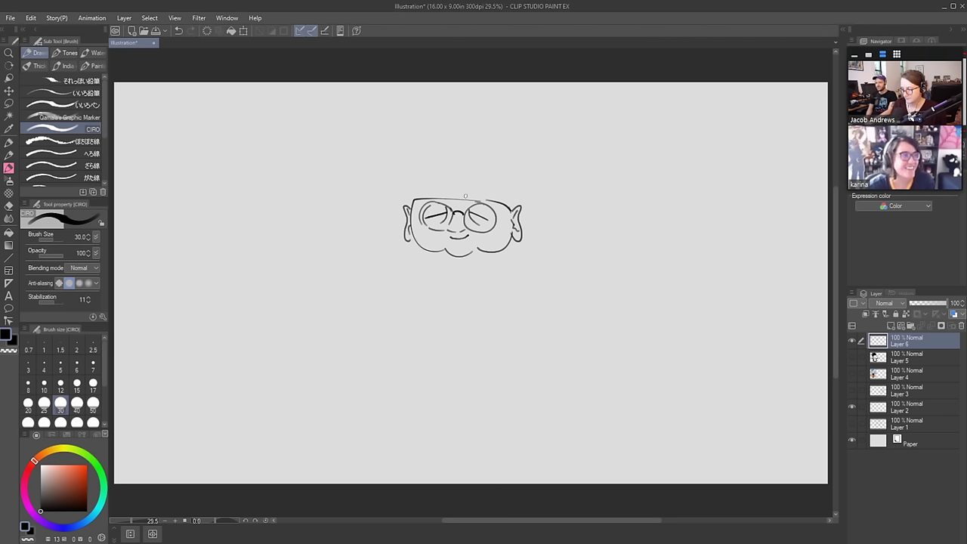
Draw a cowboy hat above the head with a wide upturned brim and a two-peaked, dented crown
mouse_move(457, 194)
mouse_down()
mouse_move(380, 171)
mouse_move(378, 188)
mouse_move(498, 183)
mouse_move(530, 170)
mouse_move(549, 173)
mouse_move(535, 206)
mouse_up()
mouse_move(418, 183)
mouse_down()
mouse_move(440, 148)
mouse_move(469, 164)
mouse_move(461, 161)
mouse_move(481, 150)
mouse_move(505, 179)
mouse_up()
key(ctrl+z)
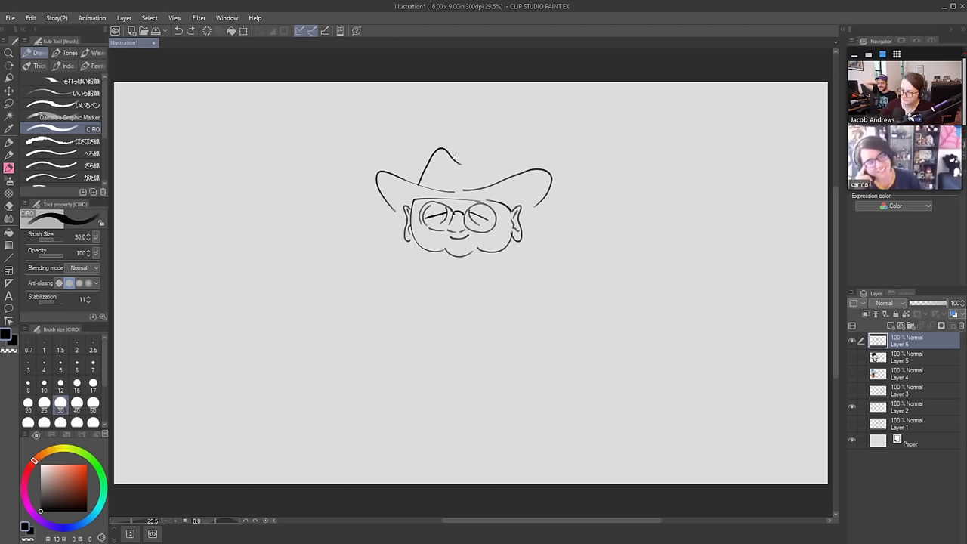
mouse_move(455, 161)
mouse_down()
mouse_move(489, 149)
mouse_move(507, 176)
mouse_up()
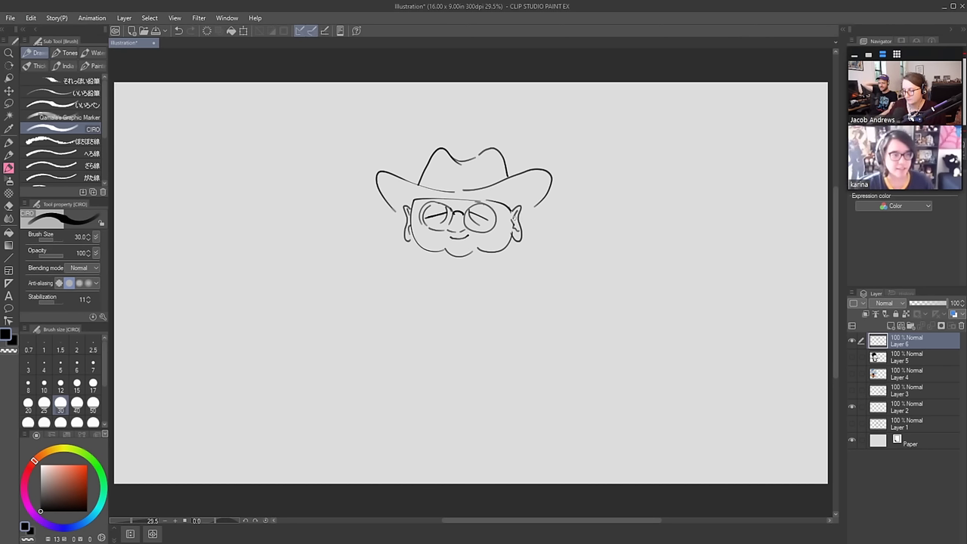
mouse_move(520, 214)
mouse_down()
mouse_move(524, 247)
mouse_move(516, 248)
mouse_move(527, 222)
mouse_move(523, 229)
mouse_move(548, 241)
mouse_move(578, 344)
mouse_up()
key(ctrl+z)
key(ctrl+z)
key(ctrl+z)
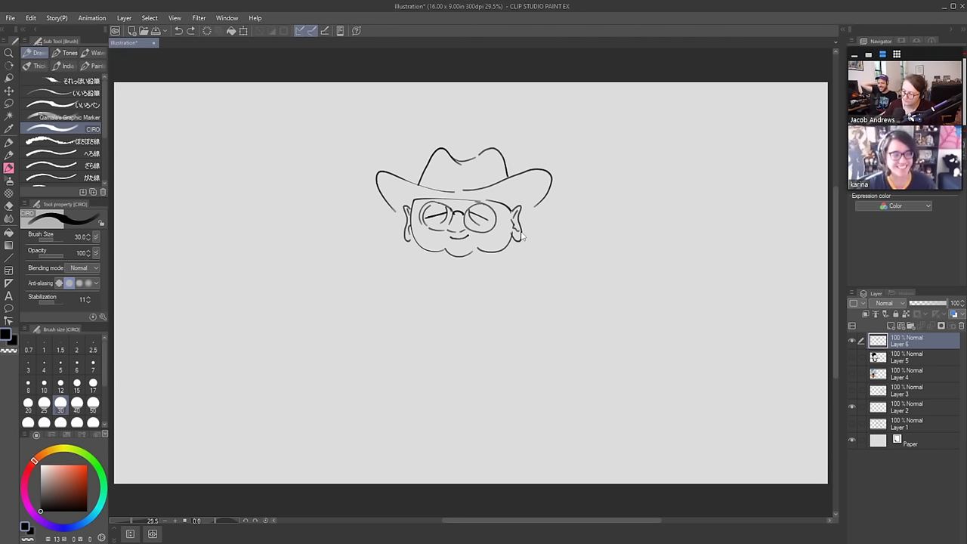
Draw the outer curve of a bent arm below the left cheek, ending in a small fist under the chin
mouse_move(405, 253)
mouse_down()
mouse_move(389, 306)
mouse_move(475, 312)
mouse_move(479, 281)
mouse_move(487, 302)
mouse_move(491, 288)
mouse_move(486, 310)
mouse_up()
key(ctrl+z)
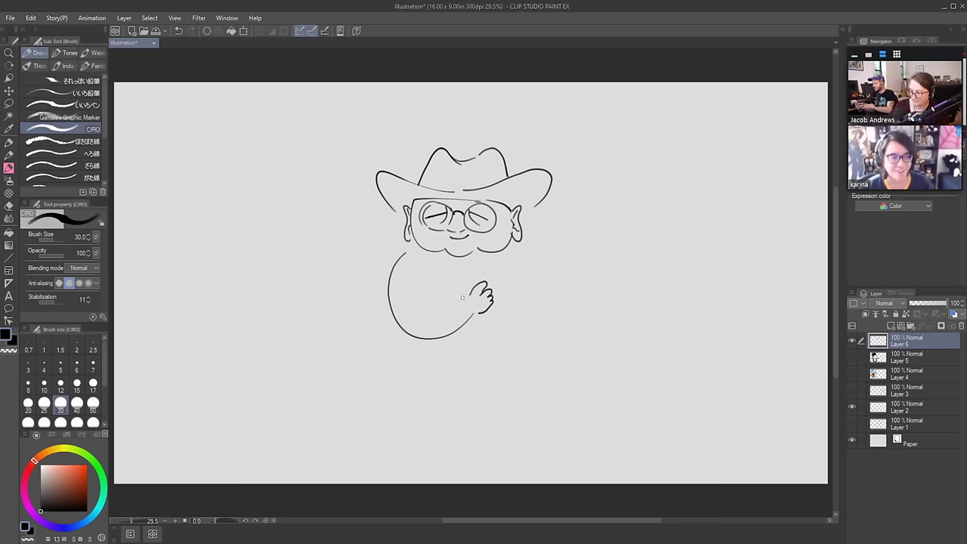
key(e)
drag(476, 316, 443, 338)
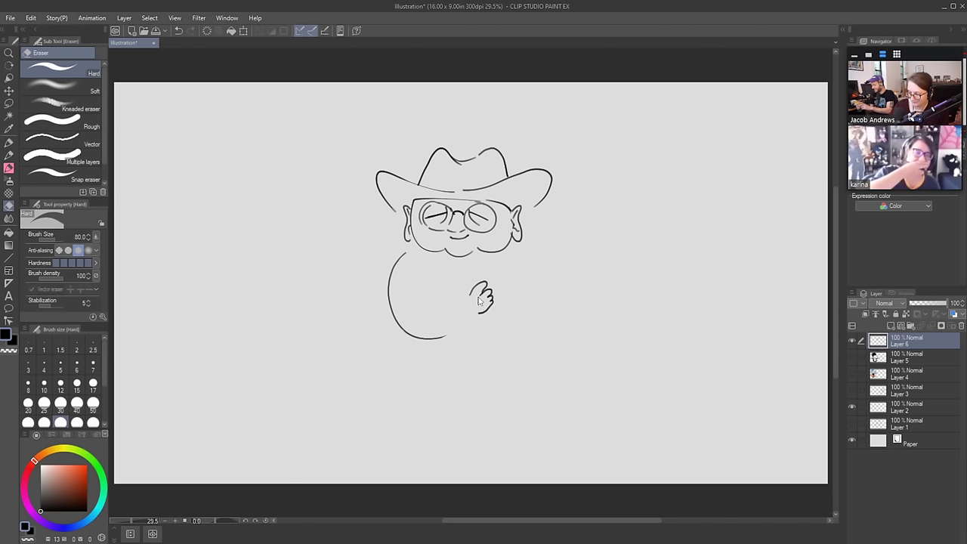
key(ctrl+z)
Select the small fist and shift it slightly left, closer to the body, and clear the selection
key(m)
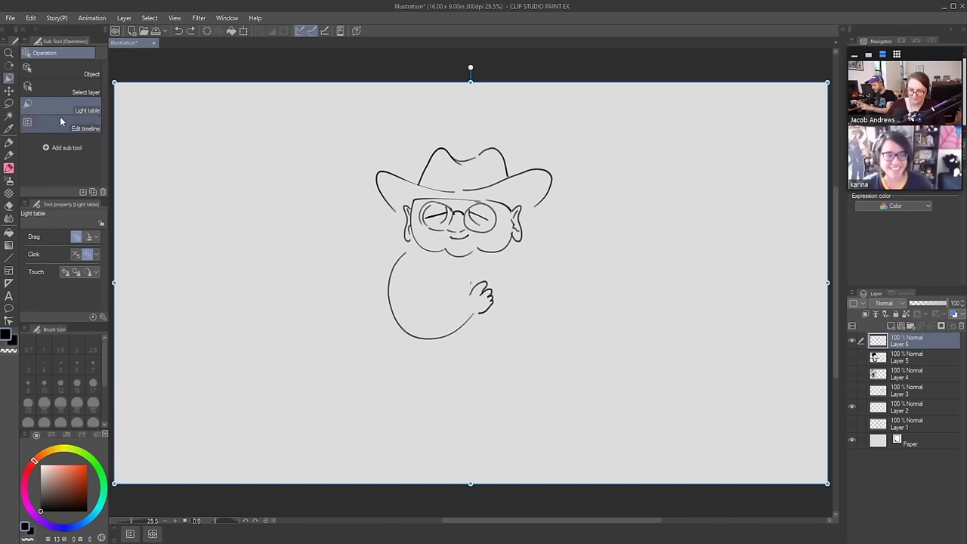
mouse_move(475, 273)
mouse_down()
mouse_move(465, 291)
mouse_move(504, 309)
mouse_move(478, 273)
mouse_move(486, 296)
mouse_up()
click(9, 90)
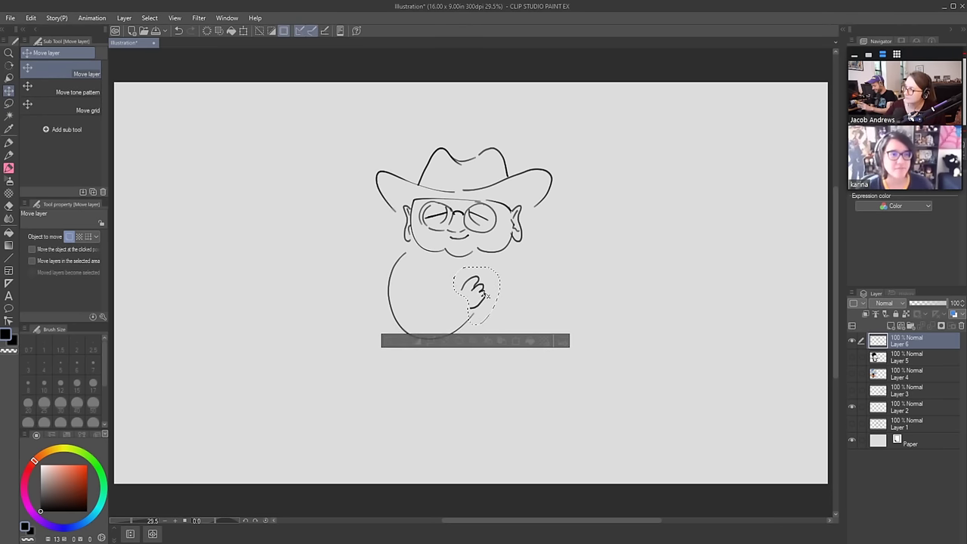
key(ctrl+d)
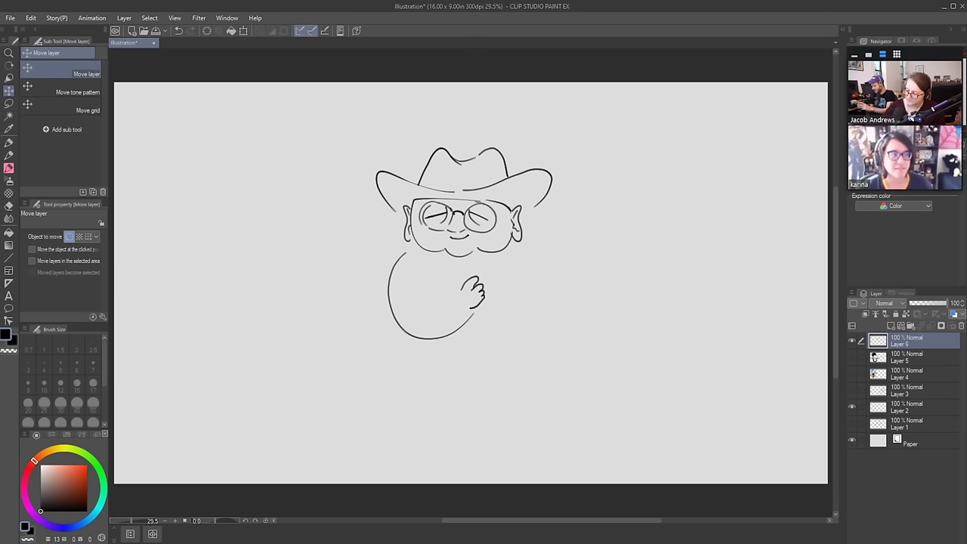
Close the back of the fist and draw the wrist down to the forearm, erasing the surplus end of the arm line
key(b)
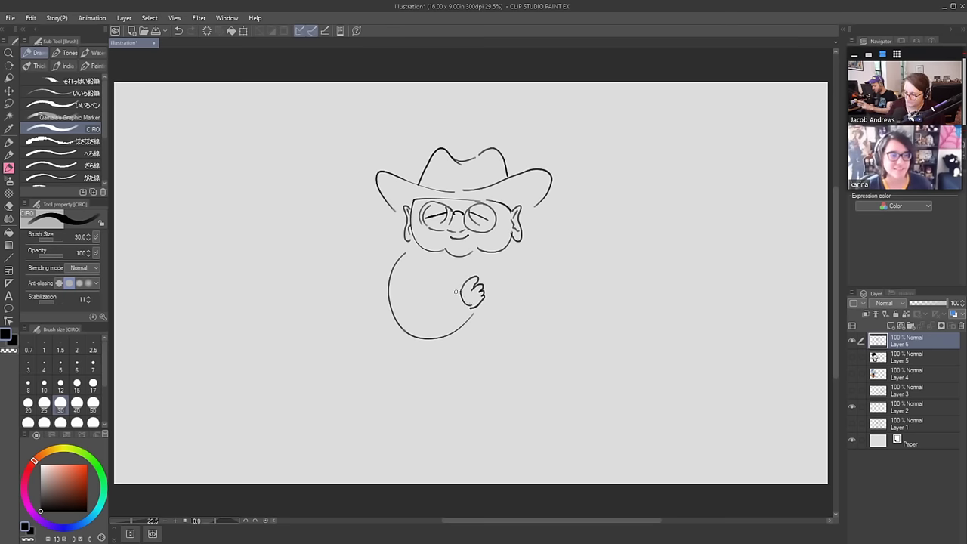
mouse_move(458, 293)
mouse_down()
mouse_move(449, 301)
mouse_move(464, 326)
mouse_up()
key(e)
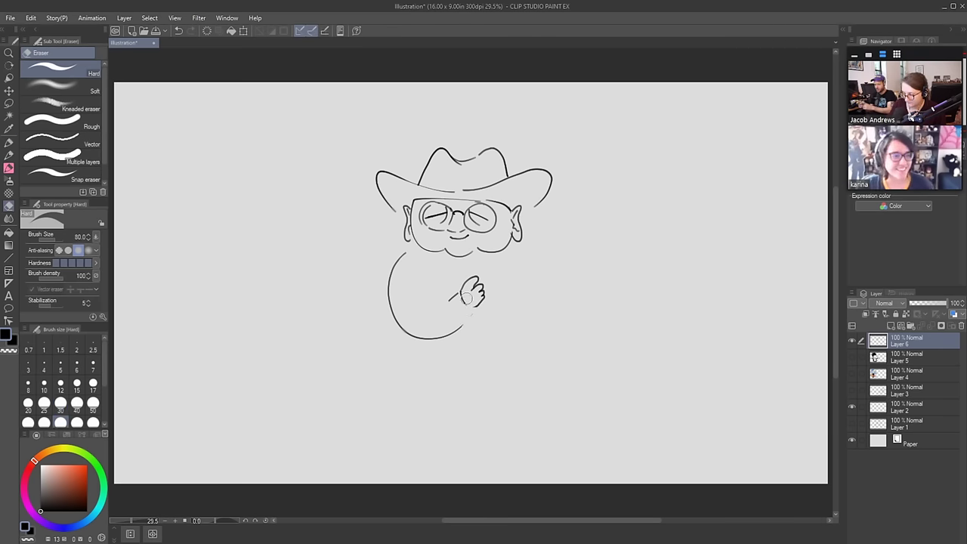
key(b)
drag(475, 306, 453, 331)
key(ctrl+z)
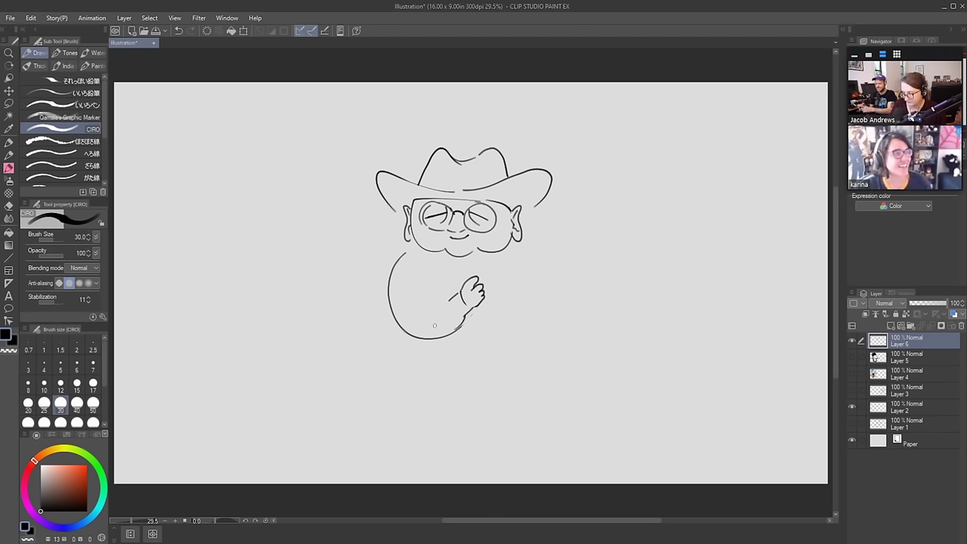
Draw the inner arm line curving from the shoulder down to the wrist, redoing the first stroke
drag(398, 259, 430, 298)
key(ctrl+z)
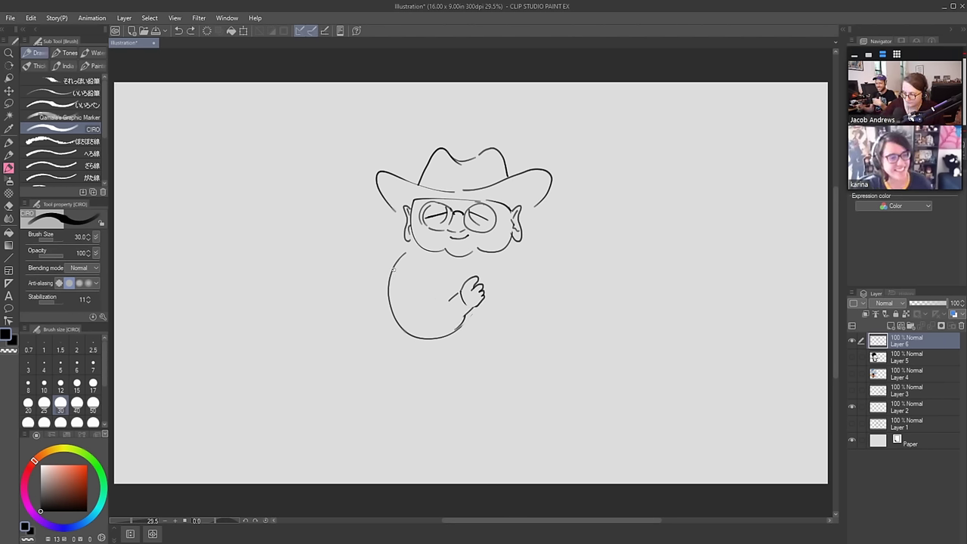
mouse_move(391, 266)
mouse_down()
mouse_move(440, 303)
mouse_move(453, 295)
mouse_up()
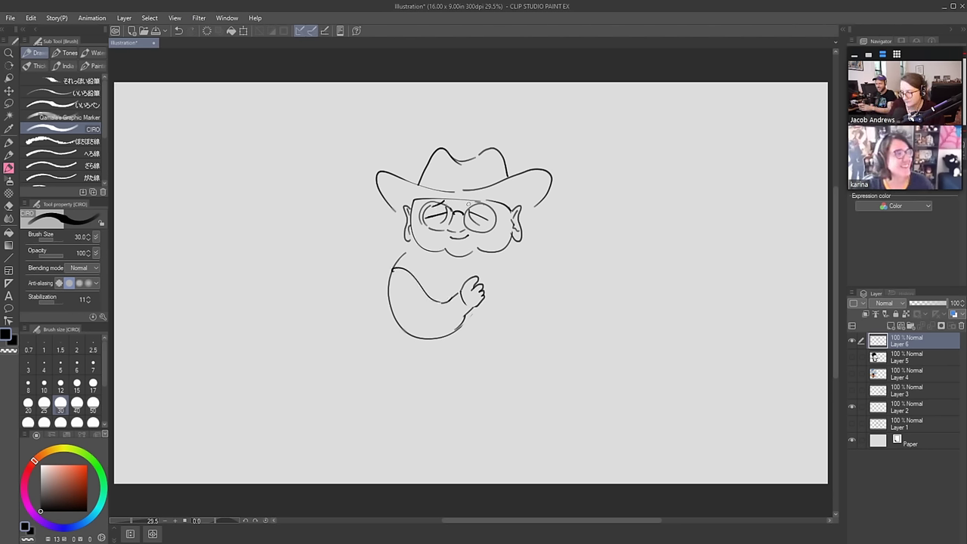
Add brow lines, wrinkles at the outer eye corners and smile creases to the face, plus a pointed V shape under the chin
mouse_move(466, 202)
mouse_down()
mouse_move(488, 207)
mouse_move(449, 204)
mouse_move(467, 205)
mouse_move(425, 226)
mouse_up()
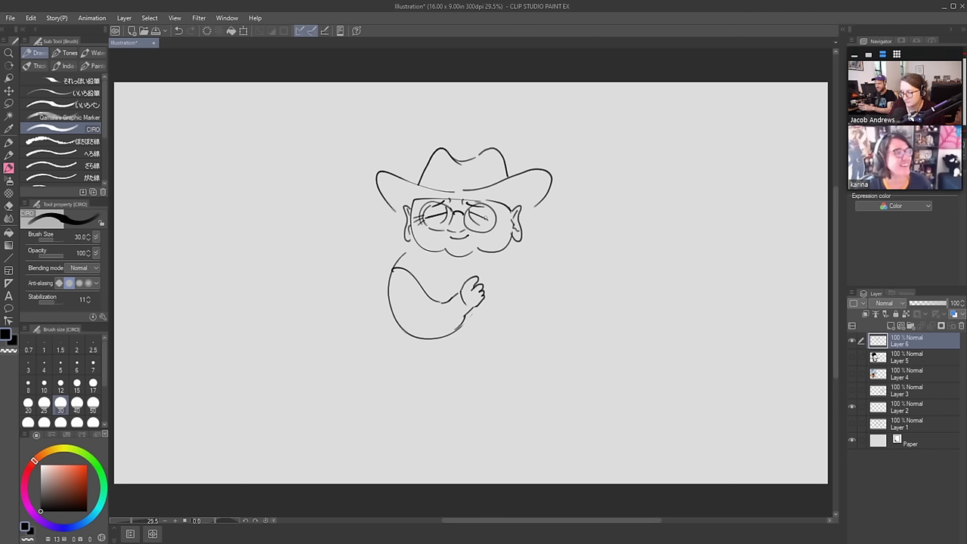
mouse_move(483, 216)
mouse_down()
mouse_move(512, 224)
mouse_move(504, 226)
mouse_up()
drag(490, 222, 505, 229)
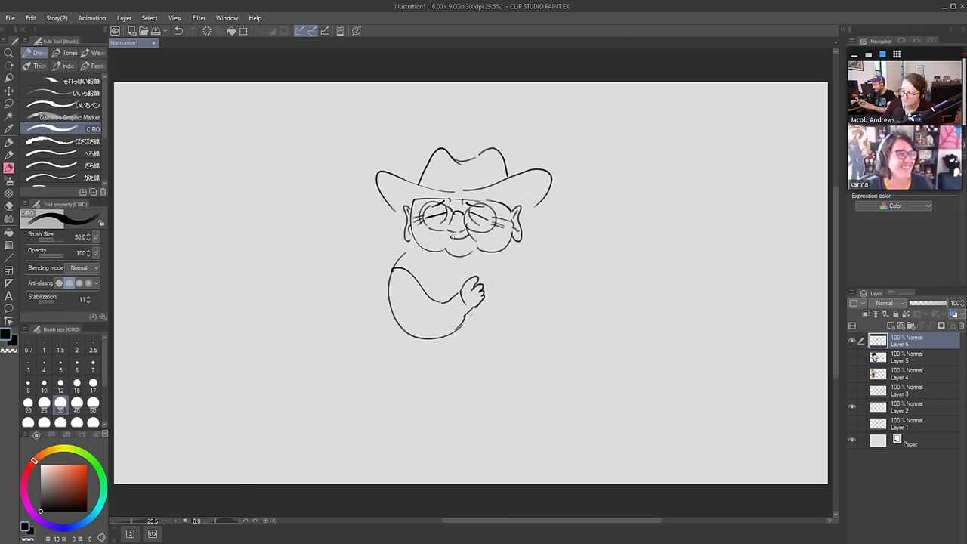
drag(452, 230, 443, 240)
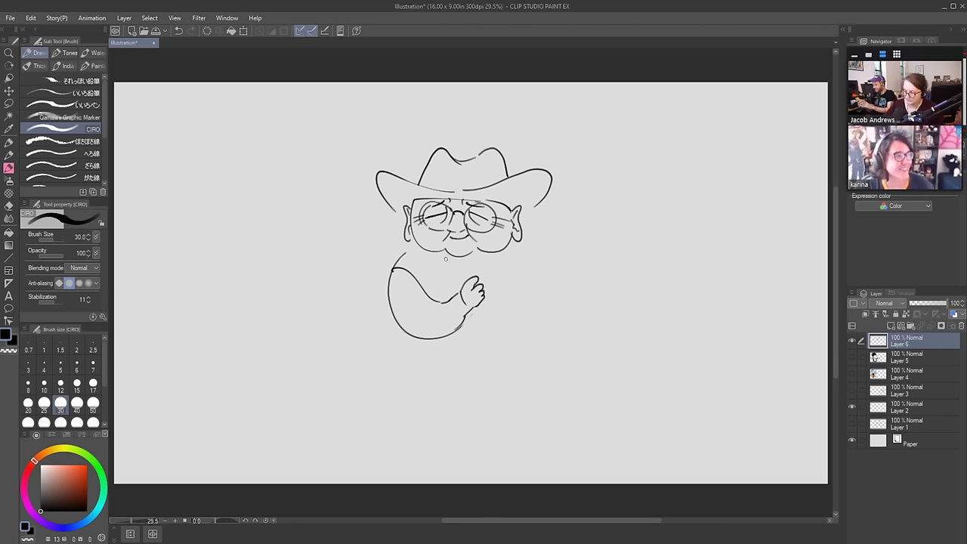
mouse_move(441, 255)
mouse_down()
mouse_move(459, 269)
mouse_move(481, 248)
mouse_up()
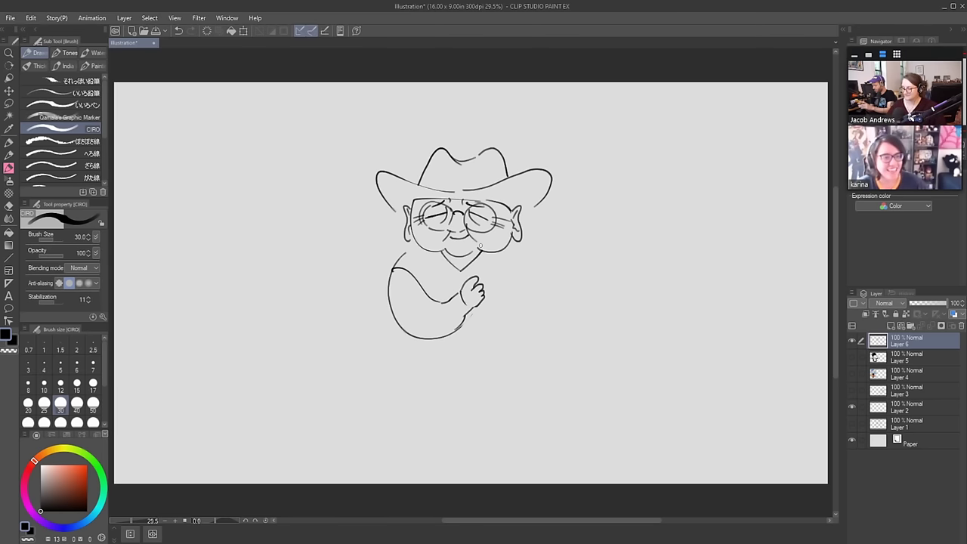
Clean up the forearm line and draw a ribbed cuff at the wrist with fold lines along the sleeve
key(e)
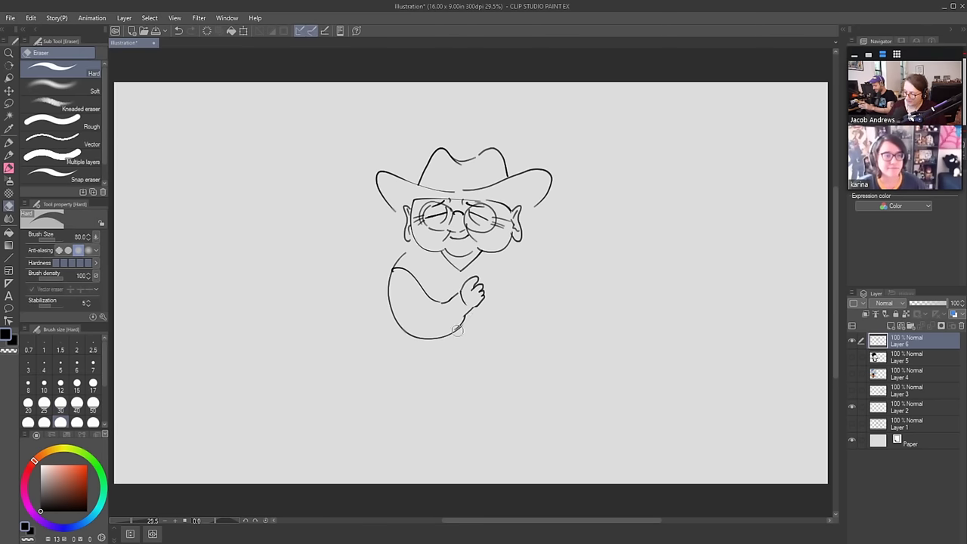
key(b)
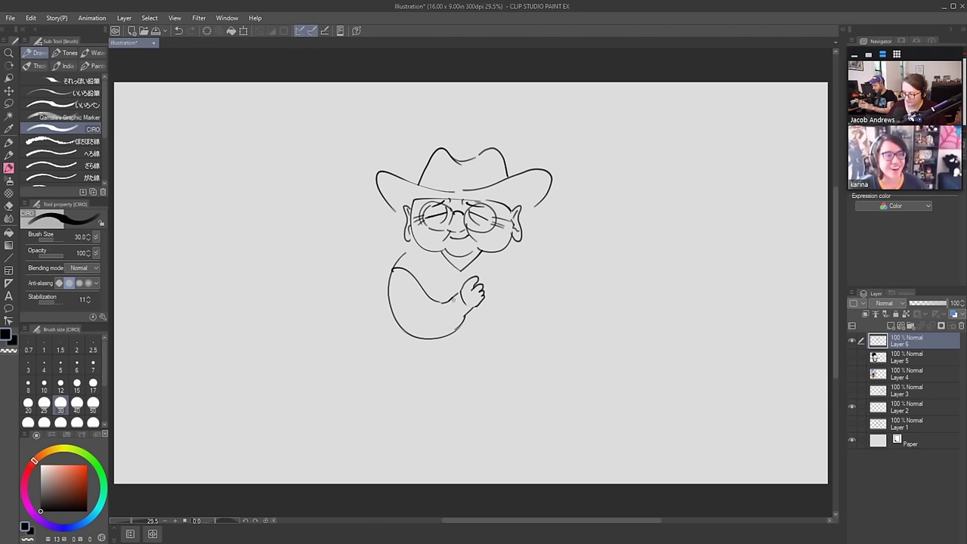
drag(453, 300, 468, 316)
key(ctrl+z)
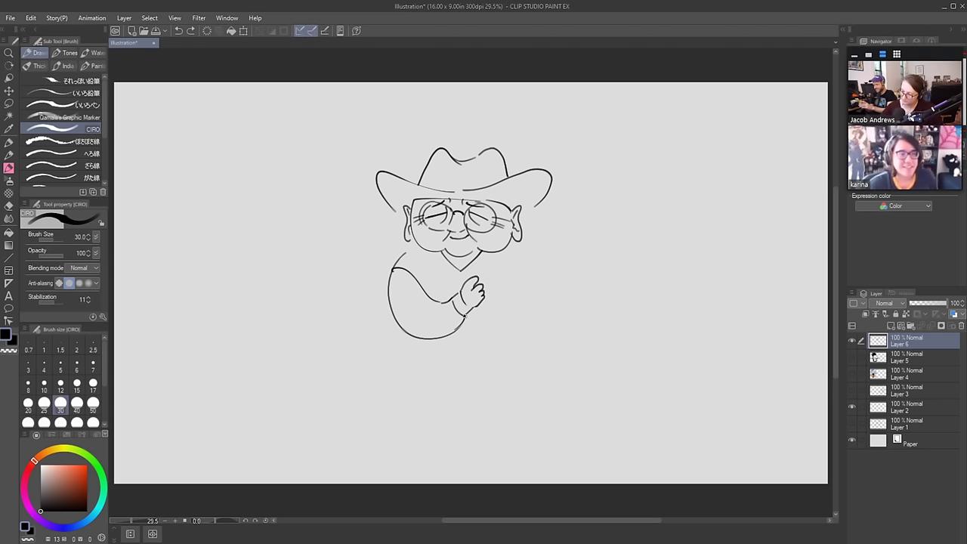
click(464, 316)
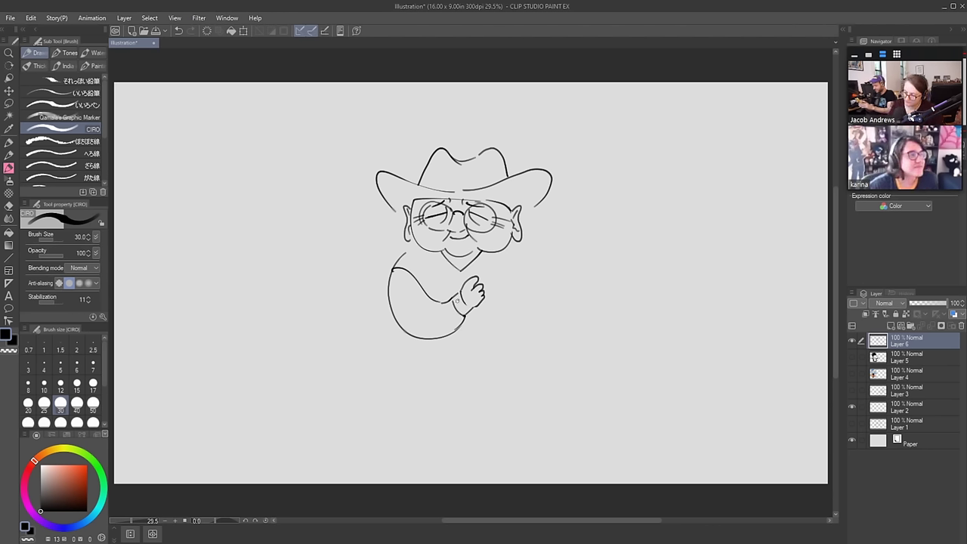
drag(454, 298, 469, 316)
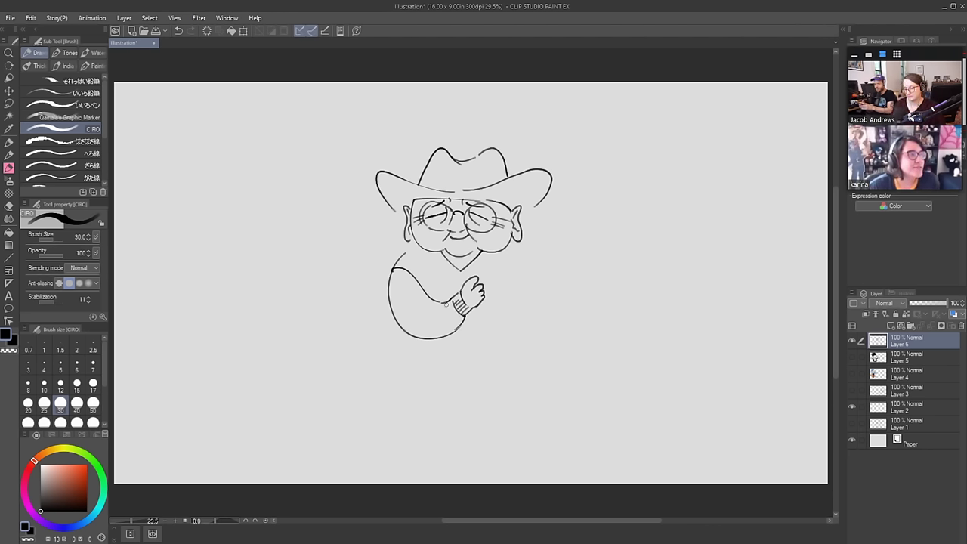
mouse_move(462, 316)
mouse_down()
mouse_move(433, 329)
mouse_move(445, 309)
mouse_up()
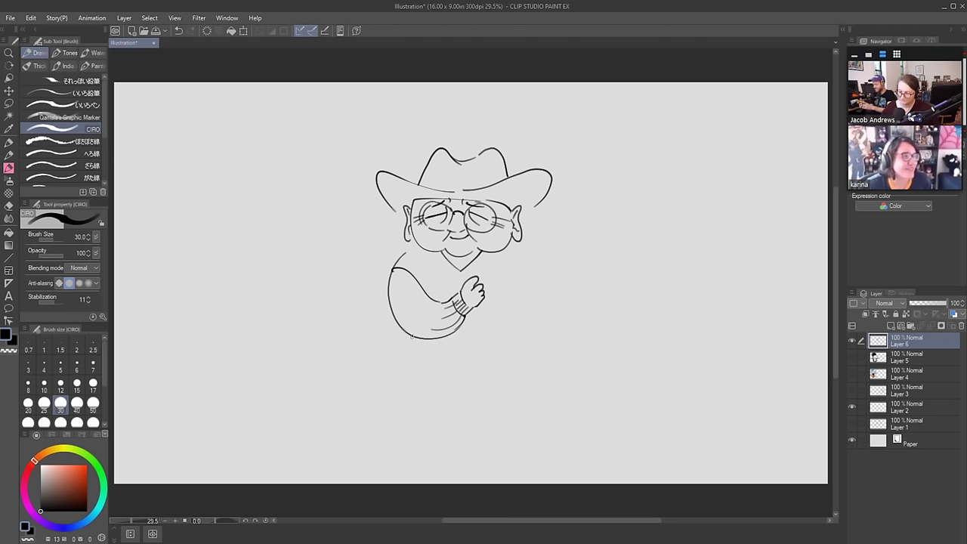
Draw the front leg line below the elbow and a belly line sweeping down to the right, discarding the first leg stroke
drag(409, 337, 405, 372)
key(ctrl+z)
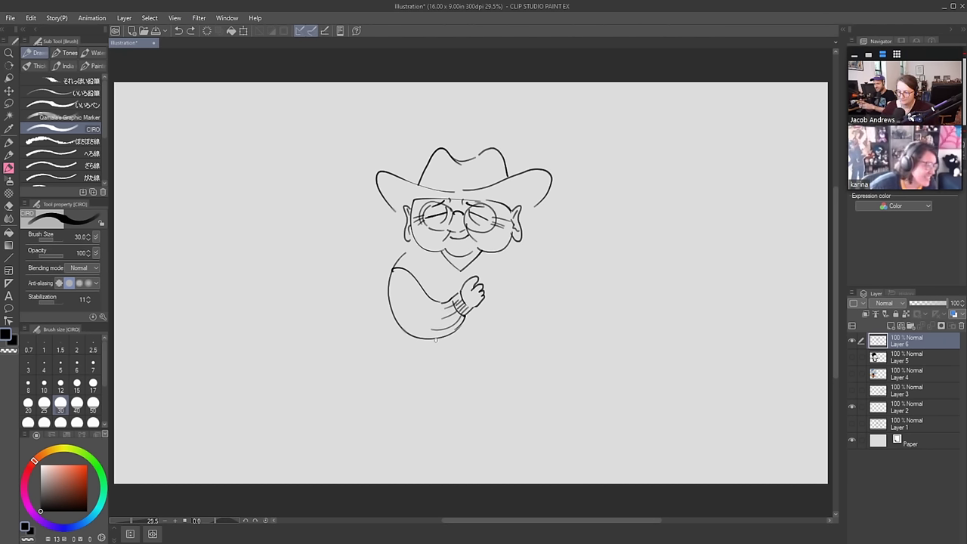
drag(437, 338, 443, 387)
mouse_move(447, 336)
mouse_down()
mouse_move(493, 353)
mouse_move(515, 368)
mouse_up()
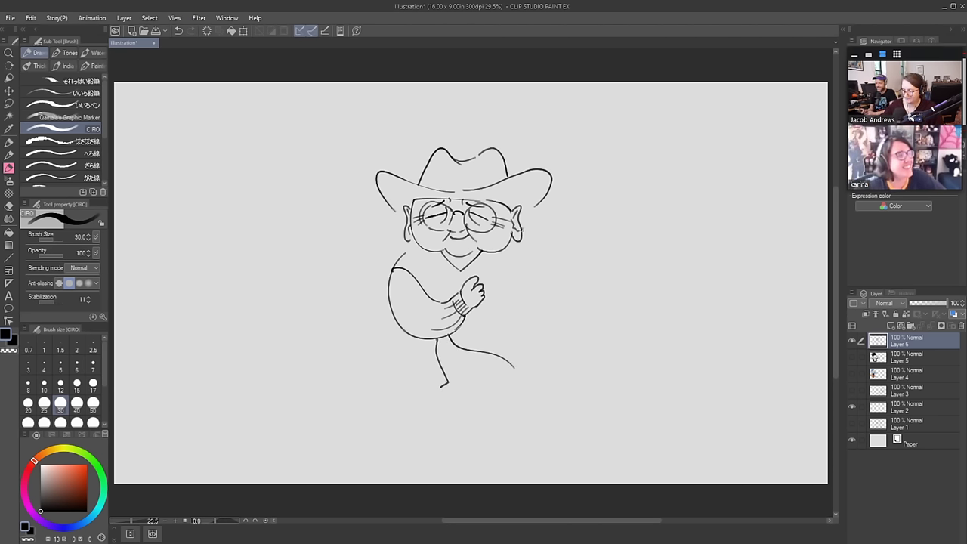
Outline a large bulging body from the right ear around to the belly line, and finish two short legs underneath
mouse_move(521, 232)
mouse_down()
mouse_move(635, 246)
mouse_move(644, 258)
mouse_up()
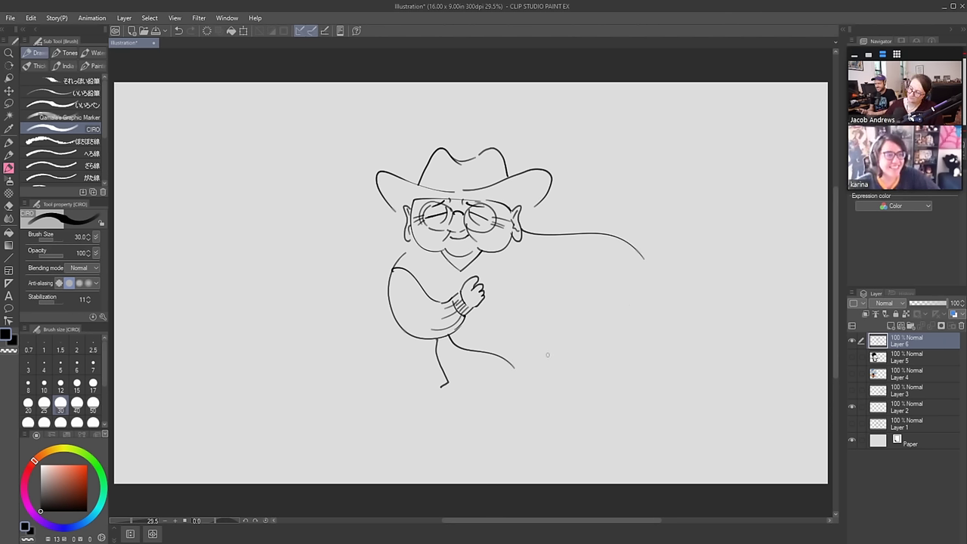
mouse_move(646, 261)
mouse_down()
mouse_move(646, 280)
mouse_move(594, 347)
mouse_move(512, 369)
mouse_up()
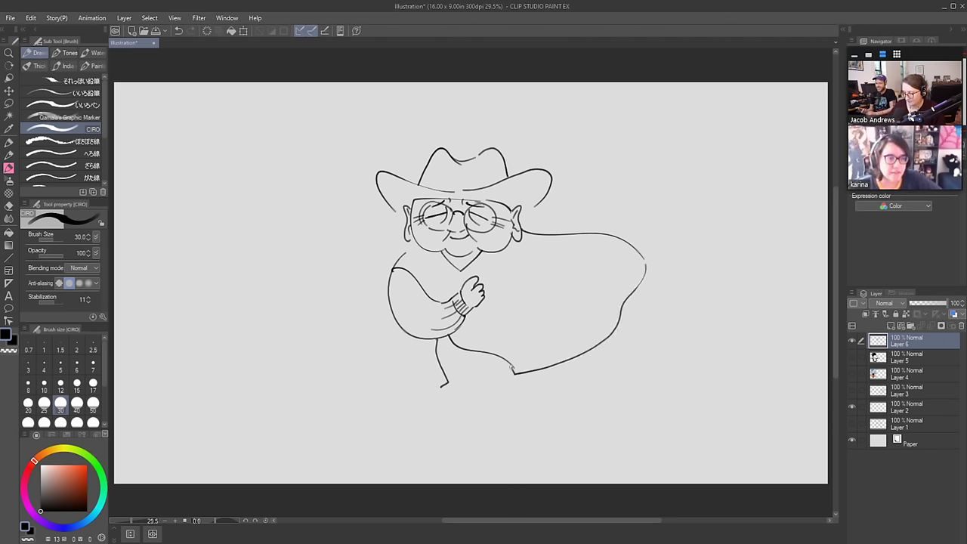
mouse_move(444, 385)
mouse_down()
mouse_move(469, 355)
mouse_move(488, 354)
mouse_move(485, 389)
mouse_move(507, 386)
mouse_move(509, 363)
mouse_up()
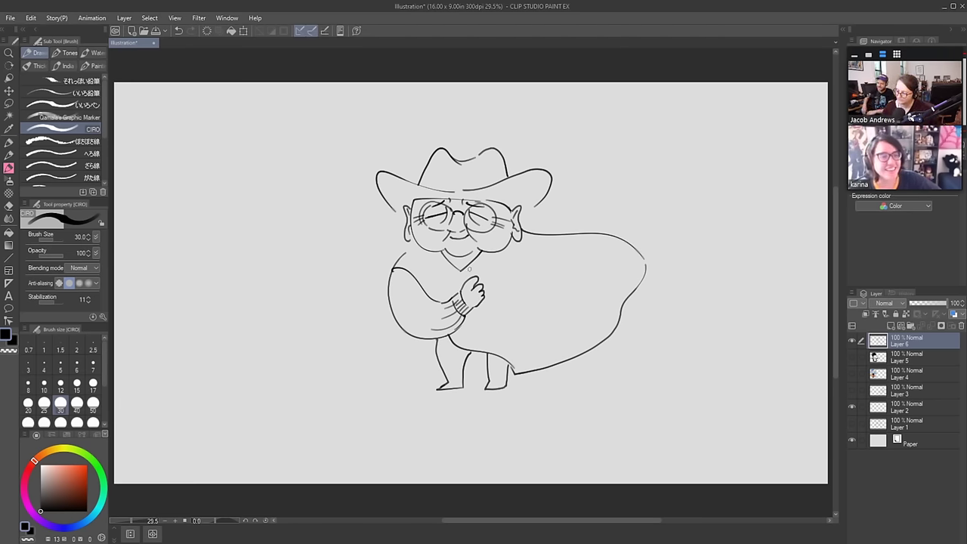
key(e)
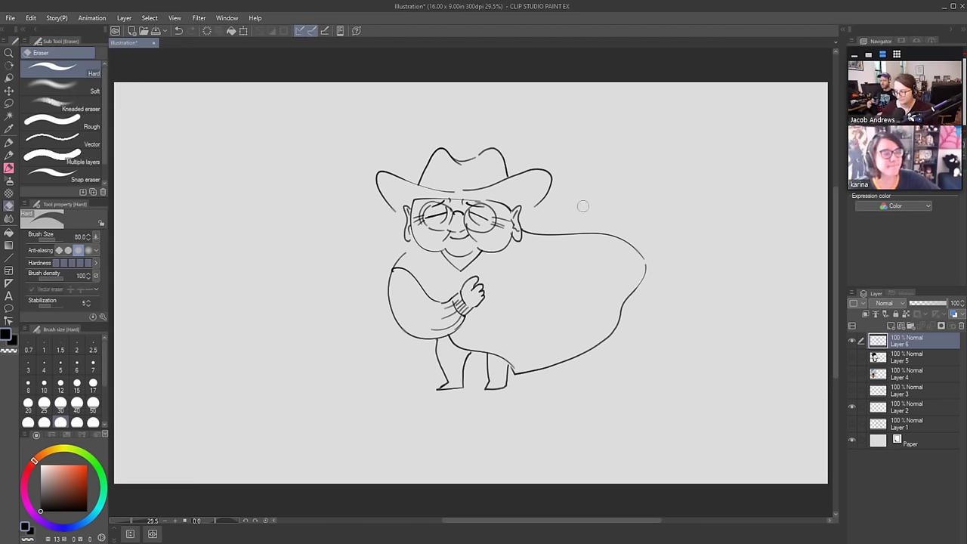
Erase the bent arm, hand and front body line, and sketch a new shoulder line curving outward from beneath the left ear
mouse_move(474, 278)
mouse_down()
mouse_move(438, 313)
mouse_move(412, 266)
mouse_move(399, 269)
mouse_move(390, 288)
mouse_move(435, 325)
mouse_move(475, 288)
mouse_move(427, 336)
mouse_move(468, 312)
mouse_move(444, 310)
mouse_move(448, 330)
mouse_move(433, 329)
mouse_move(450, 331)
mouse_move(439, 331)
mouse_move(417, 285)
mouse_up()
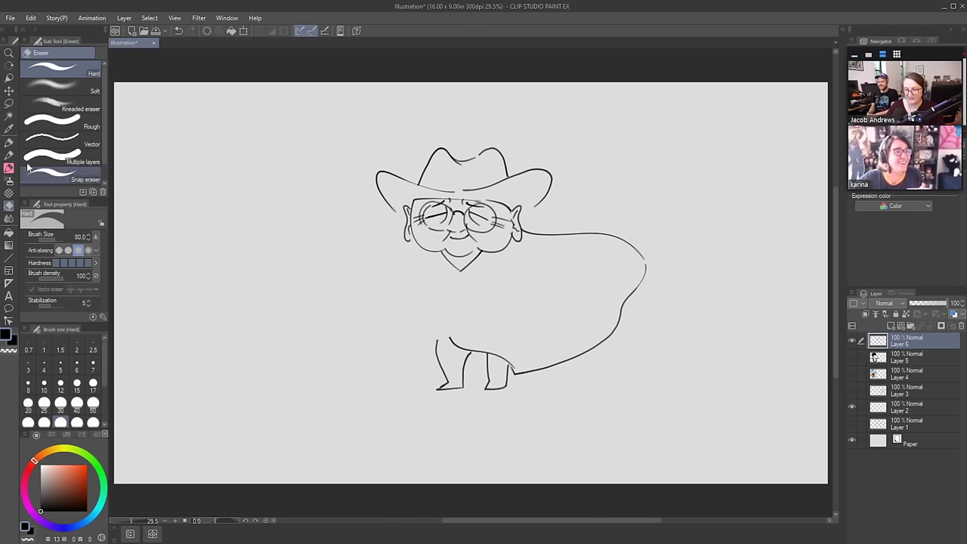
key(b)
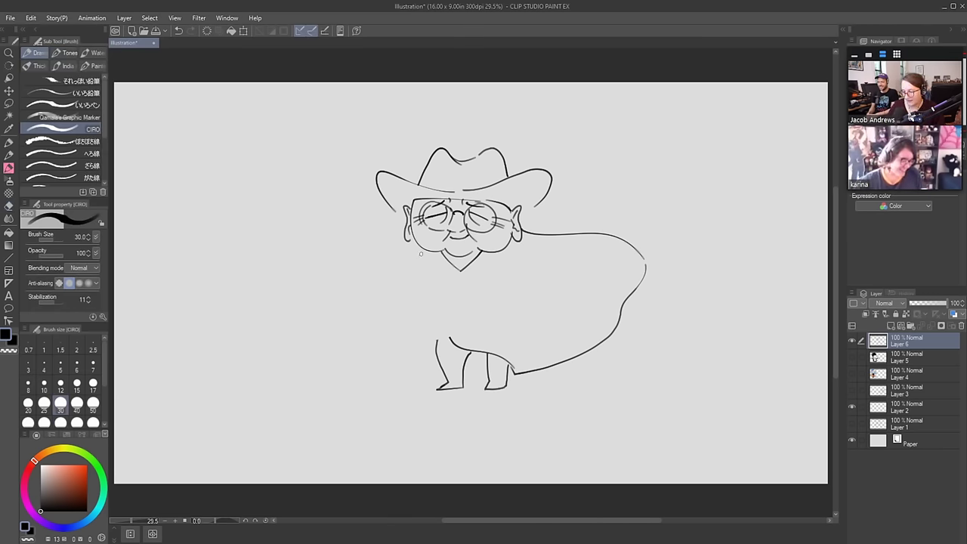
mouse_move(412, 250)
mouse_down()
mouse_move(392, 279)
mouse_move(367, 274)
mouse_up()
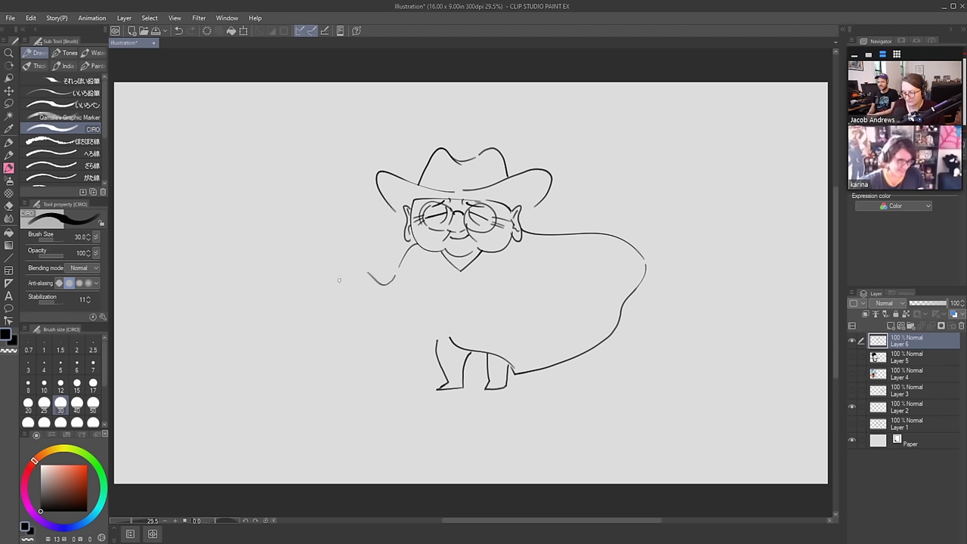
Draw a long flared gun barrel with a round muzzle facing outward and a hand with curled fingers gripping its rear end
drag(340, 278, 342, 284)
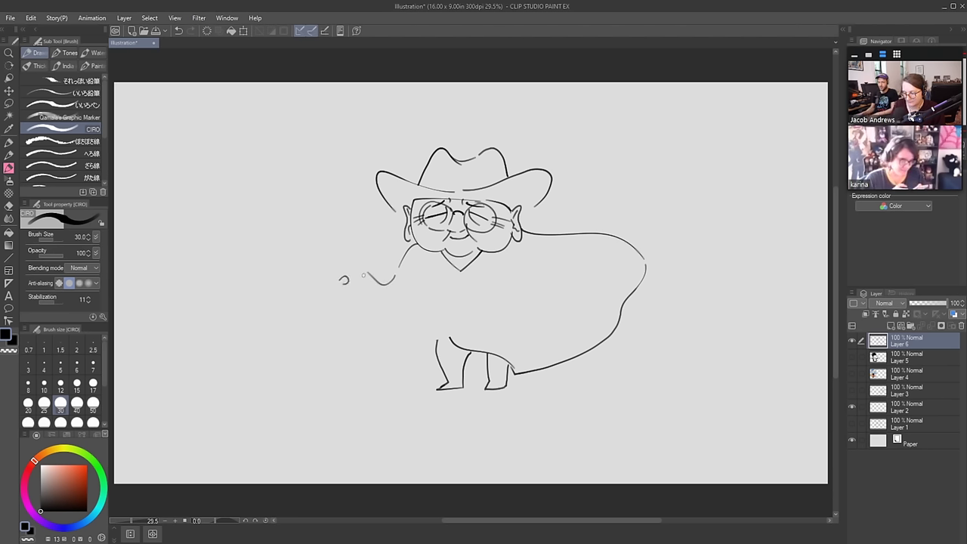
mouse_move(353, 274)
mouse_down()
mouse_move(333, 262)
mouse_move(342, 268)
mouse_move(256, 261)
mouse_move(246, 275)
mouse_move(248, 265)
mouse_move(259, 299)
mouse_move(258, 284)
mouse_move(261, 298)
mouse_move(340, 277)
mouse_up()
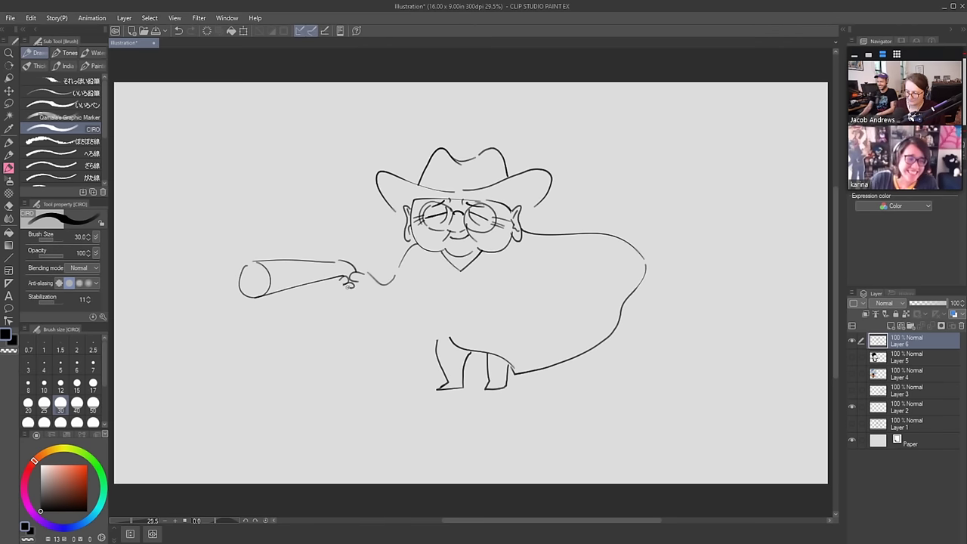
mouse_move(340, 285)
mouse_down()
mouse_move(331, 289)
mouse_move(337, 298)
mouse_move(350, 291)
mouse_up()
key(e)
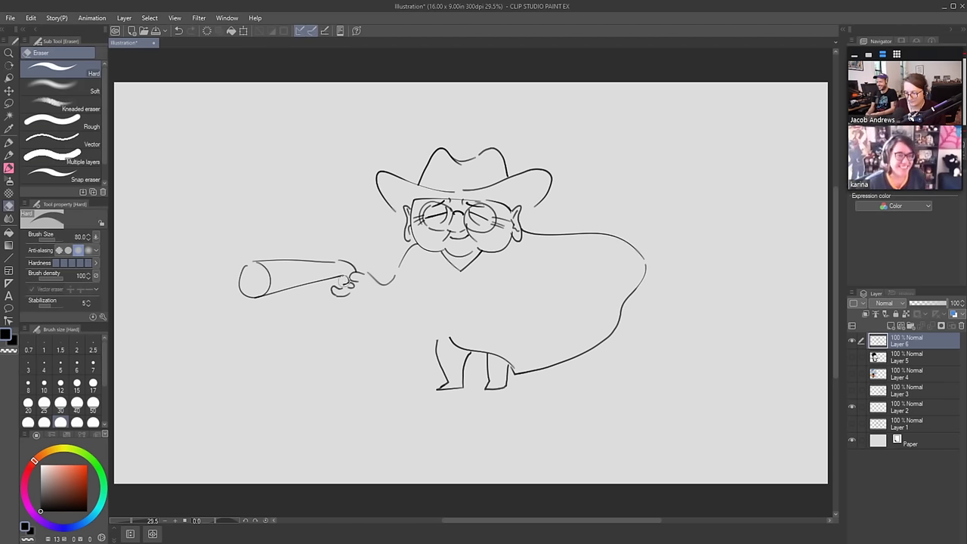
key(b)
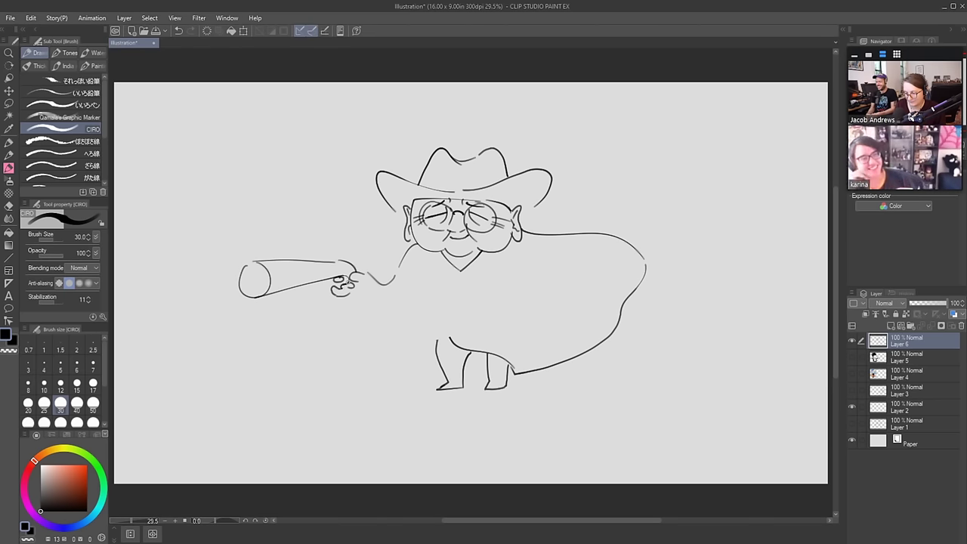
key(e)
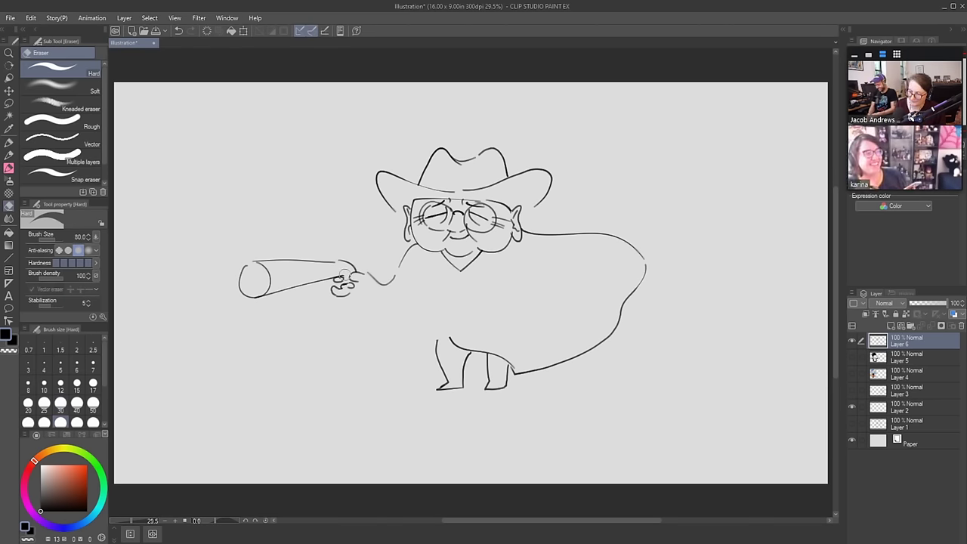
key(b)
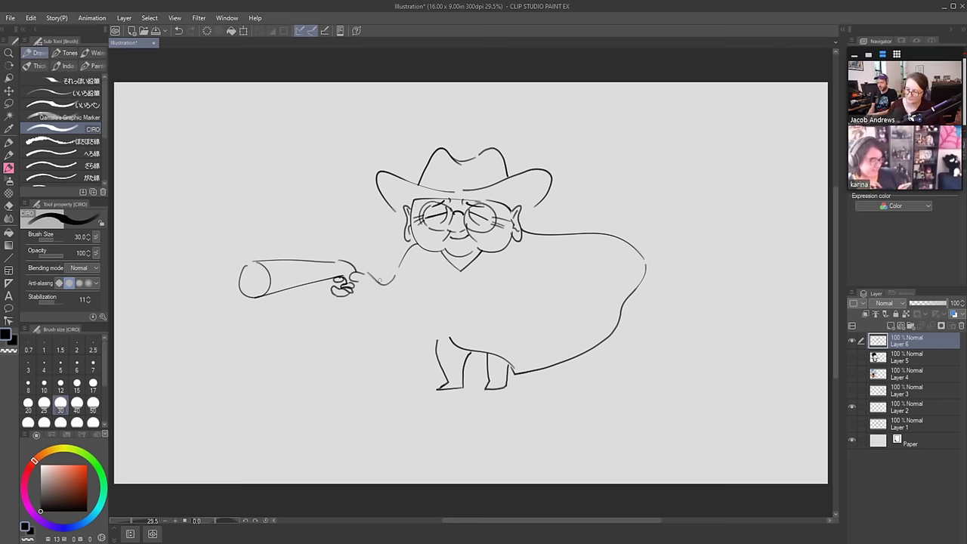
key(e)
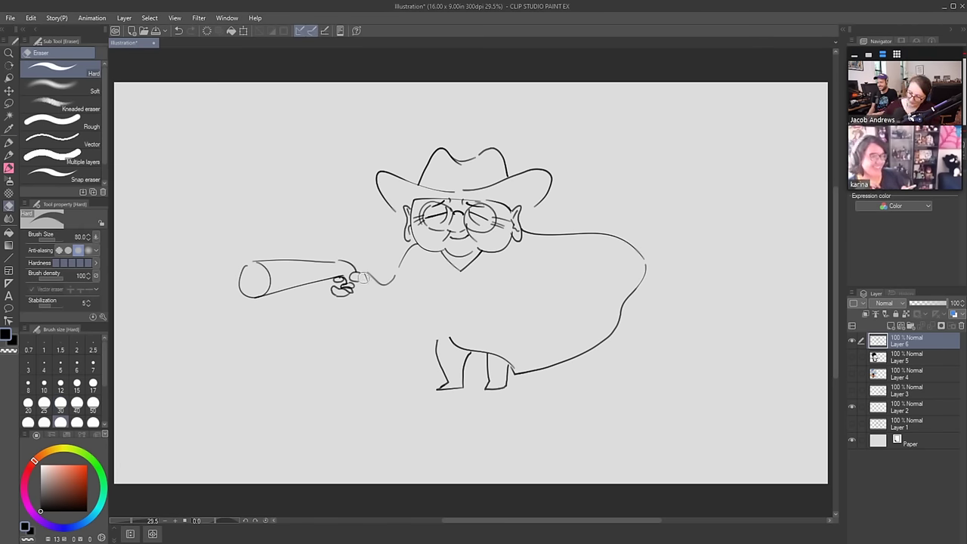
key(b)
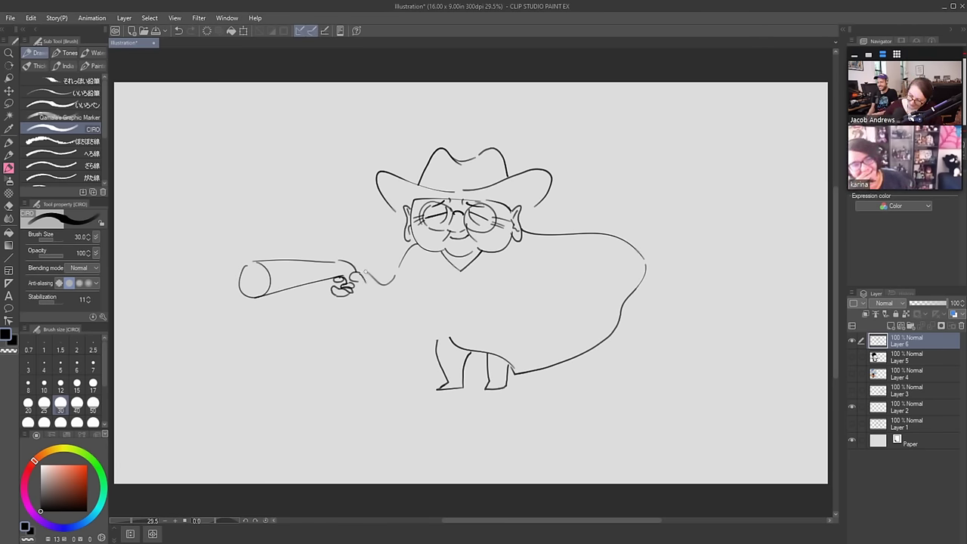
Draw the wrist and the sleeve lines of the outstretched arm, and add the body's front contour down to the legs
mouse_move(363, 272)
mouse_down()
mouse_move(355, 296)
mouse_move(367, 272)
mouse_move(395, 266)
mouse_move(392, 279)
mouse_move(414, 245)
mouse_move(400, 270)
mouse_move(365, 278)
mouse_move(368, 296)
mouse_move(375, 281)
mouse_move(370, 305)
mouse_move(386, 315)
mouse_move(430, 308)
mouse_up()
key(e)
key(p)
key(ctrl+z)
key(ctrl+z)
key(e)
key(p)
key(ctrl+z)
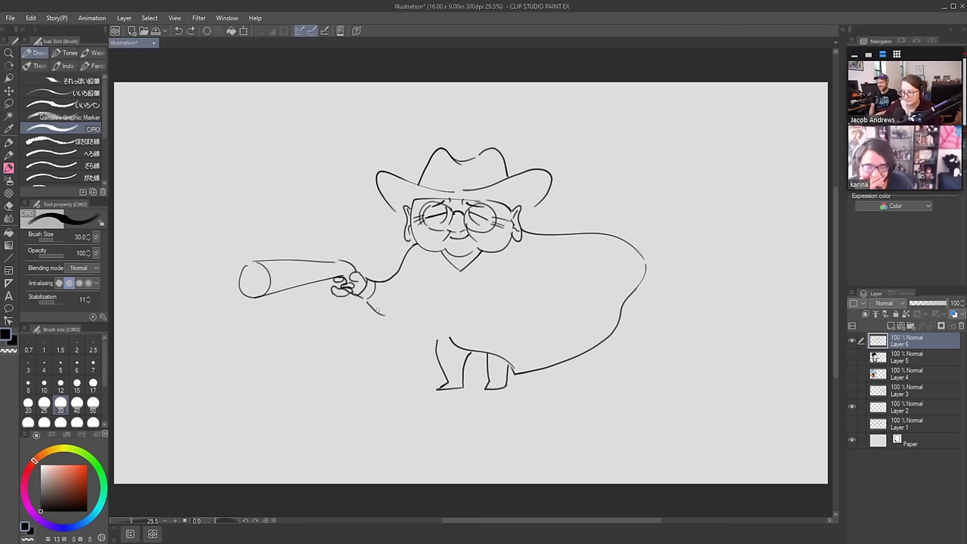
key(ctrl+z)
drag(366, 300, 443, 314)
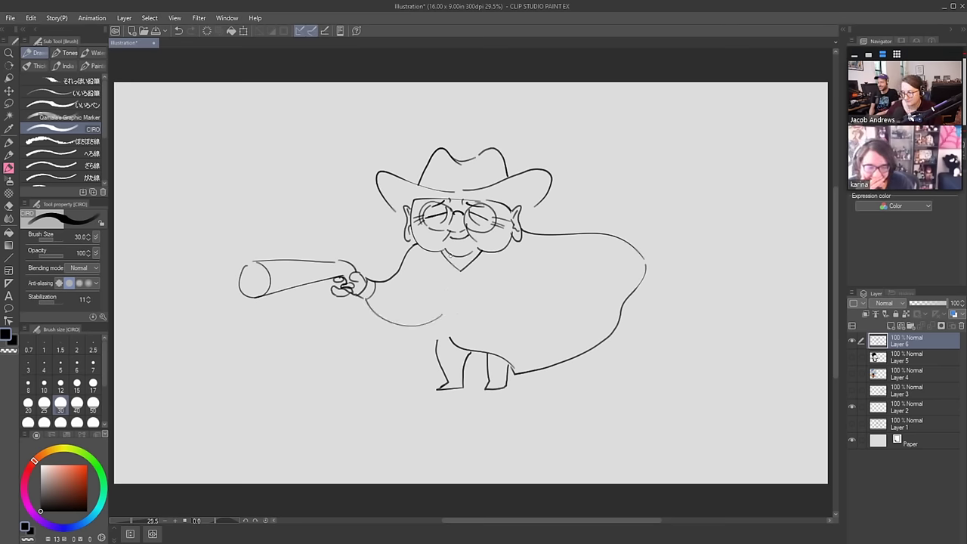
mouse_move(414, 246)
mouse_down()
mouse_move(421, 325)
mouse_move(437, 342)
mouse_move(492, 356)
mouse_up()
key(e)
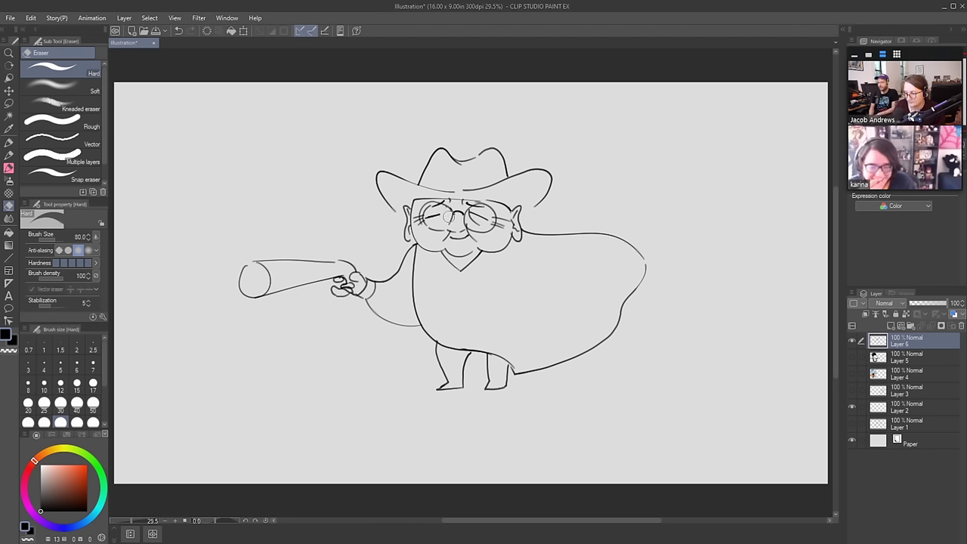
Rework the eye lines inside the glasses with slanted glare strokes, and add a small blotch mark on the right cheek
mouse_move(449, 217)
mouse_down()
mouse_move(481, 215)
mouse_move(476, 225)
mouse_move(479, 214)
mouse_move(433, 217)
mouse_move(470, 210)
mouse_move(493, 242)
mouse_up()
key(b)
key(e)
key(p)
key(e)
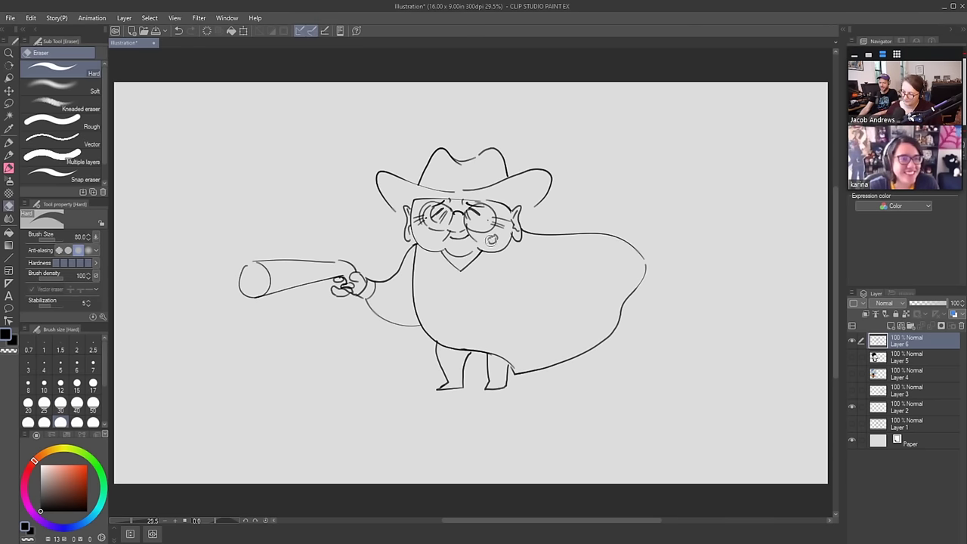
Add an inner ring and front sight to the gun barrel, and fill the muzzle opening black with a size 100 brush
key(p)
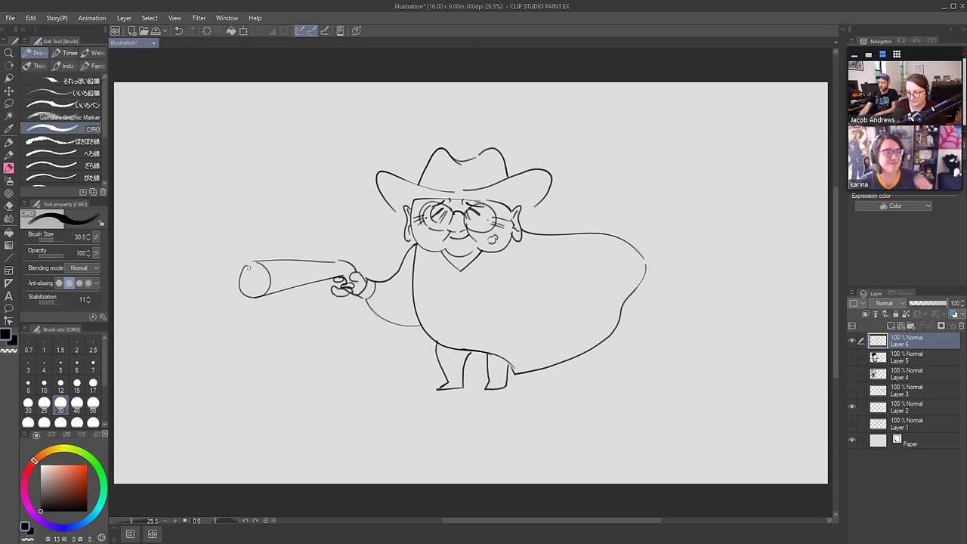
drag(250, 266, 242, 291)
drag(333, 261, 339, 276)
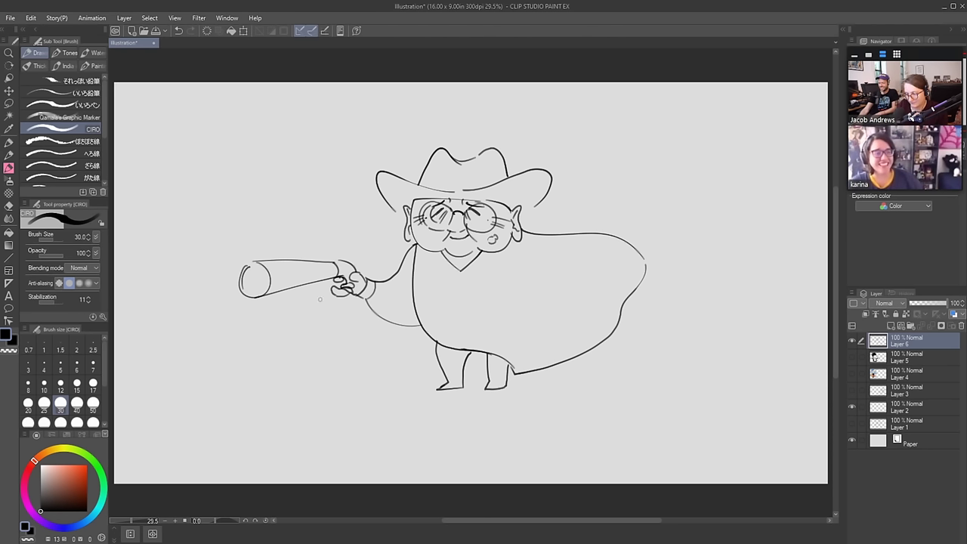
mouse_move(244, 269)
mouse_down()
mouse_move(267, 264)
mouse_move(269, 251)
mouse_move(275, 262)
mouse_move(270, 252)
mouse_move(242, 275)
mouse_move(266, 285)
mouse_move(244, 271)
mouse_move(247, 288)
mouse_move(257, 278)
mouse_move(245, 274)
mouse_move(257, 273)
mouse_move(255, 284)
mouse_move(260, 262)
mouse_up()
click(77, 422)
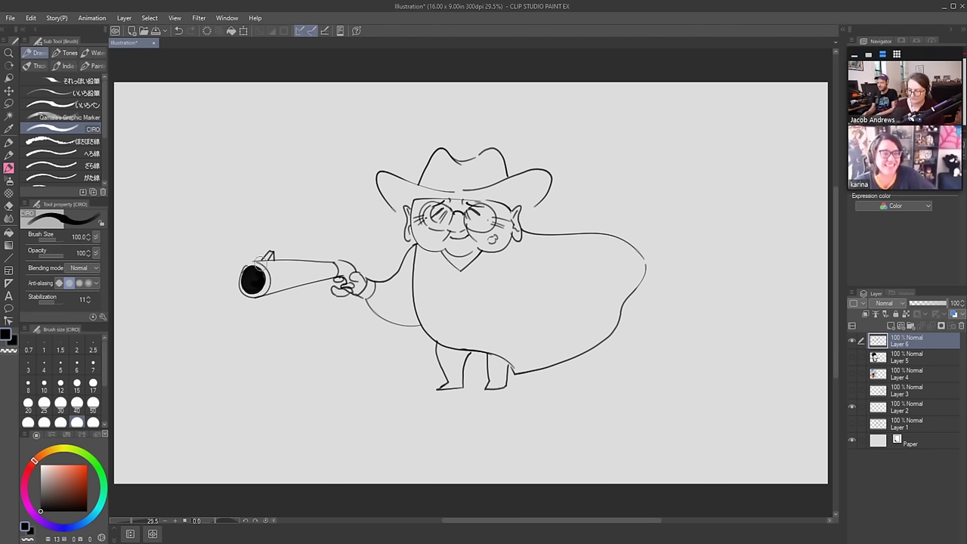
Reduce the brush size to 17 and draw small mechanism details at the gun's rear above the fingers, erasing and redrawing the first attempts
key(bracketleft)
key(bracketleft)
key(bracketleft)
key(bracketleft)
key(bracketleft)
key(bracketleft)
key(bracketleft)
key(bracketleft)
key(bracketleft)
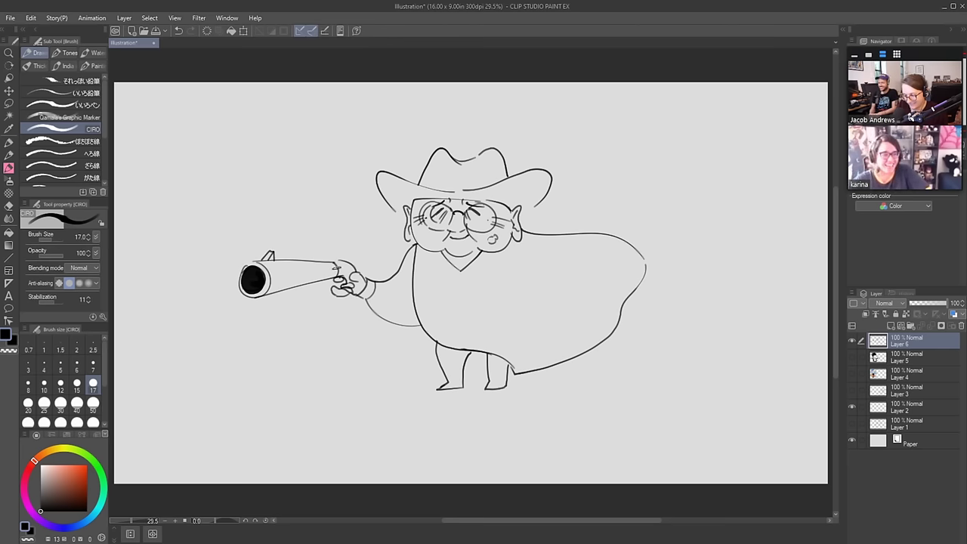
key(e)
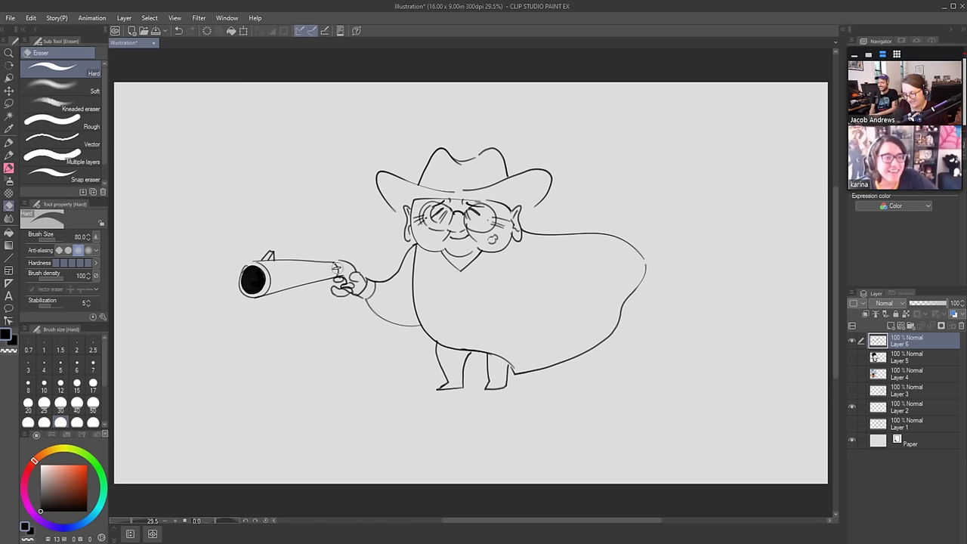
key(b)
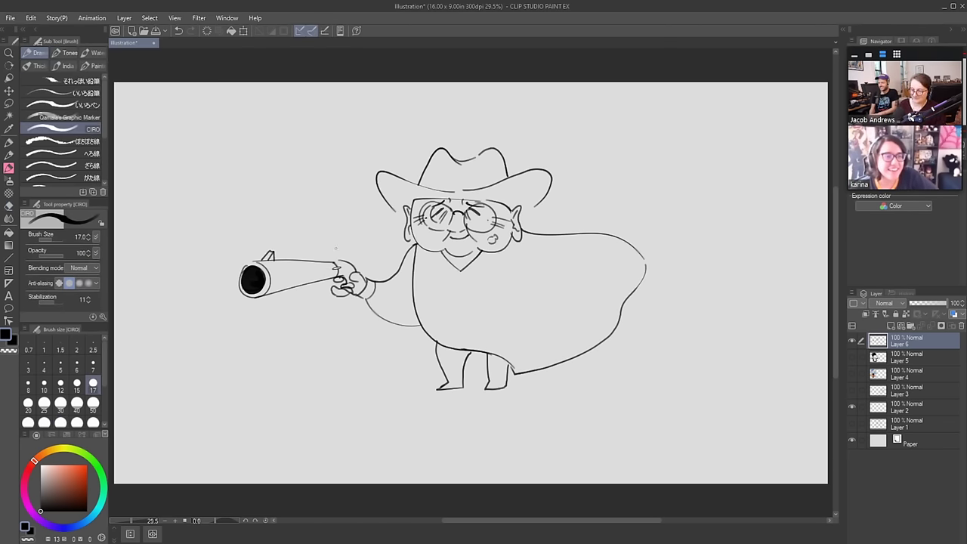
key(e)
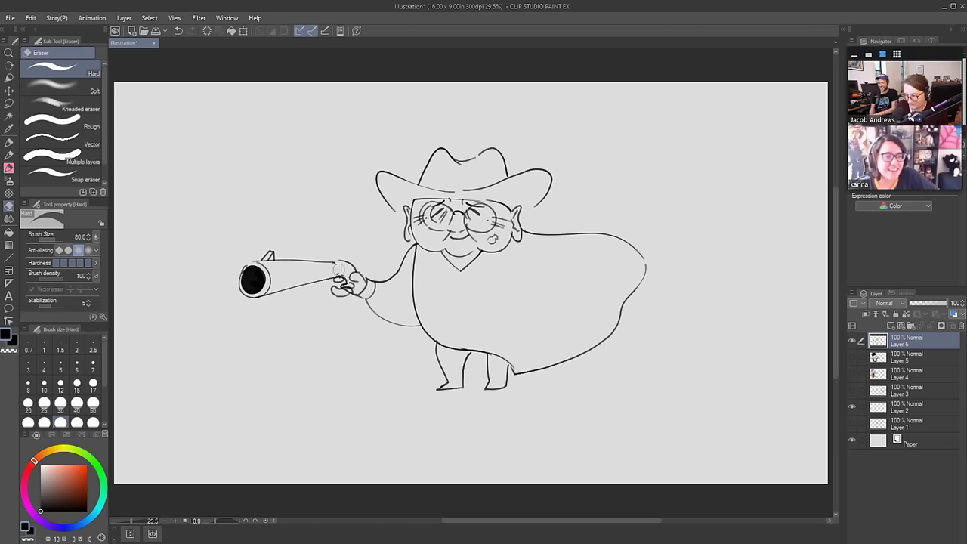
key(b)
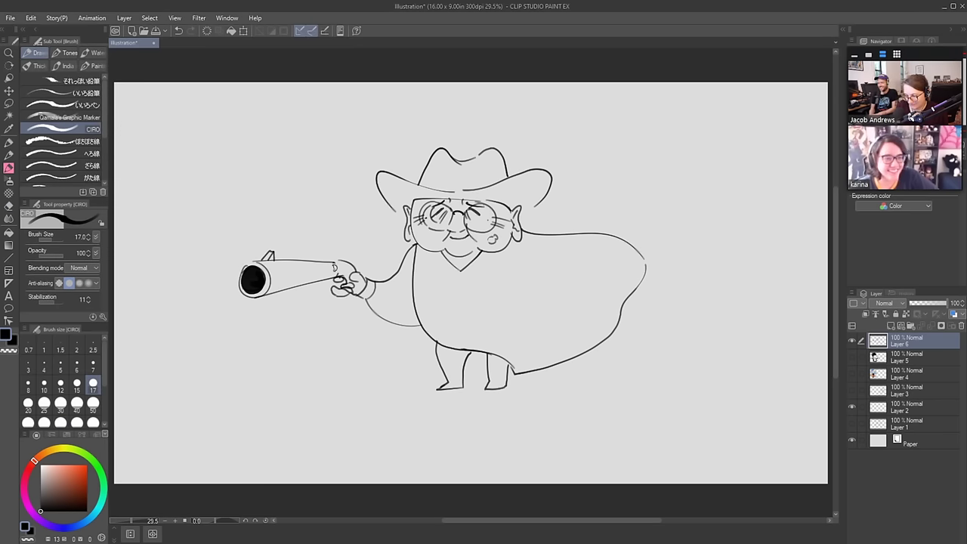
drag(333, 262, 342, 265)
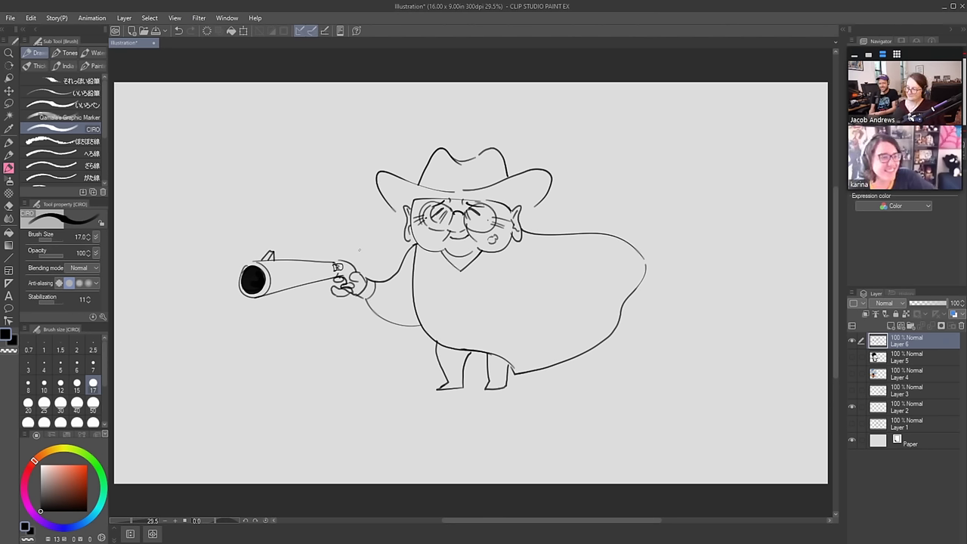
Set the brush size to 25 and draw boot tops and sole details on both feet, discarding the first boot stroke
key(bracketright)
key(bracketright)
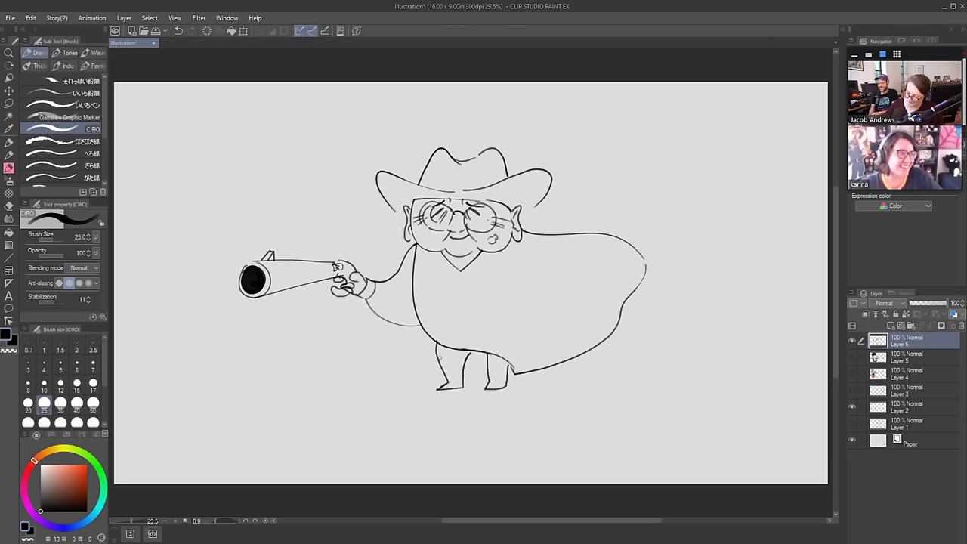
drag(438, 354, 463, 372)
key(ctrl+z)
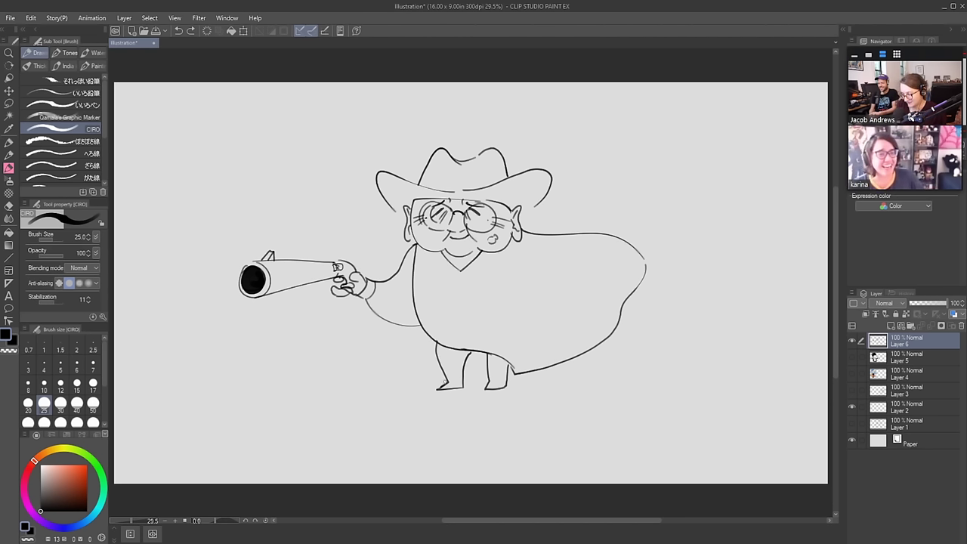
mouse_move(446, 382)
mouse_down()
mouse_move(503, 369)
mouse_move(468, 361)
mouse_move(464, 373)
mouse_move(517, 367)
mouse_move(450, 385)
mouse_move(509, 380)
mouse_up()
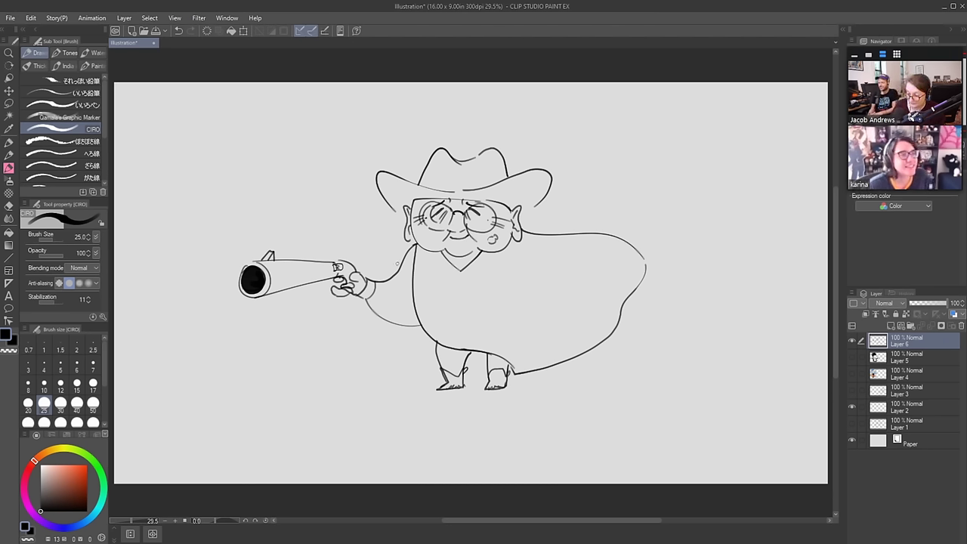
Add wavy shake lines above the gun arm and a striped hair bun behind the right ear
mouse_move(394, 268)
mouse_down()
mouse_move(380, 273)
mouse_move(376, 262)
mouse_up()
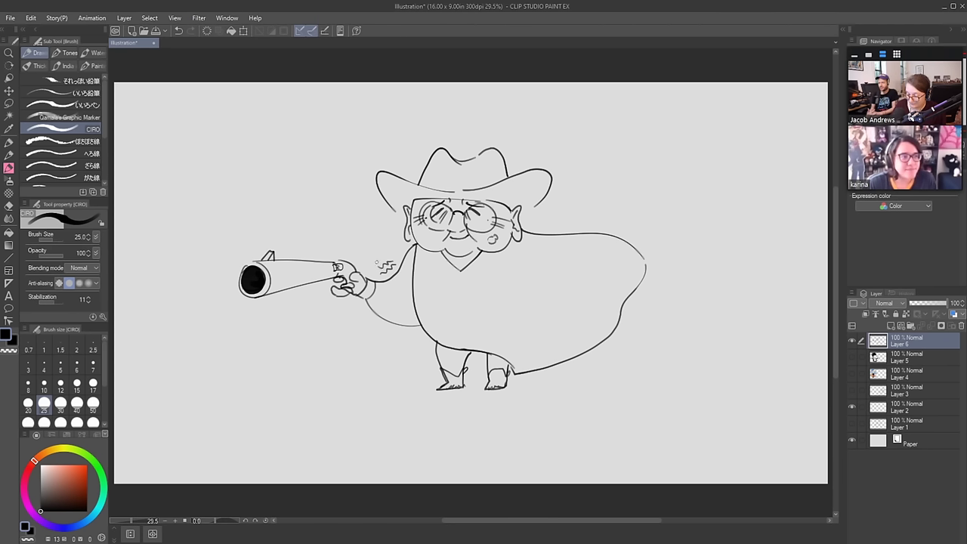
drag(520, 210, 528, 228)
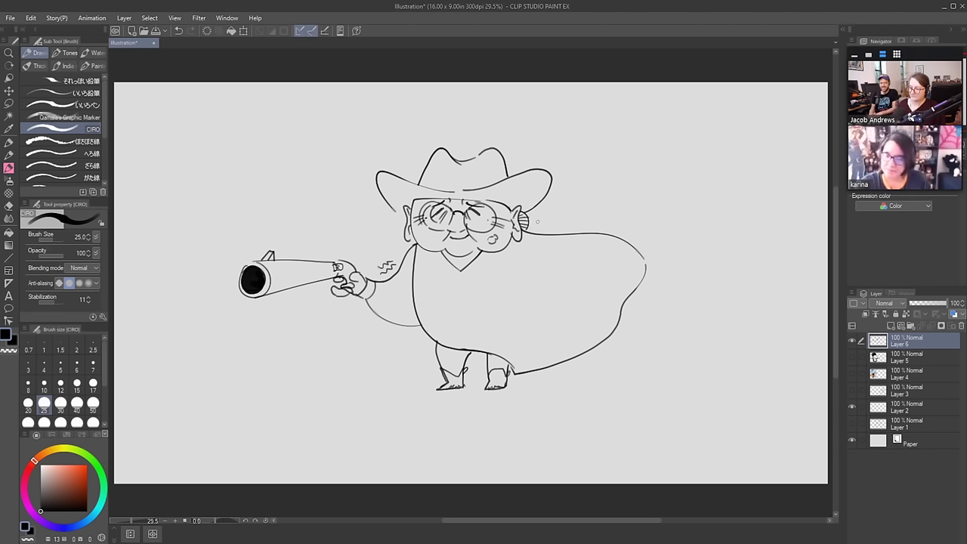
Add a second V line to form the neckline's border, and draw a trim line inside the outer edge of the billowing garment
mouse_move(440, 257)
mouse_down()
mouse_move(462, 277)
mouse_move(488, 252)
mouse_up()
key(ctrl+z)
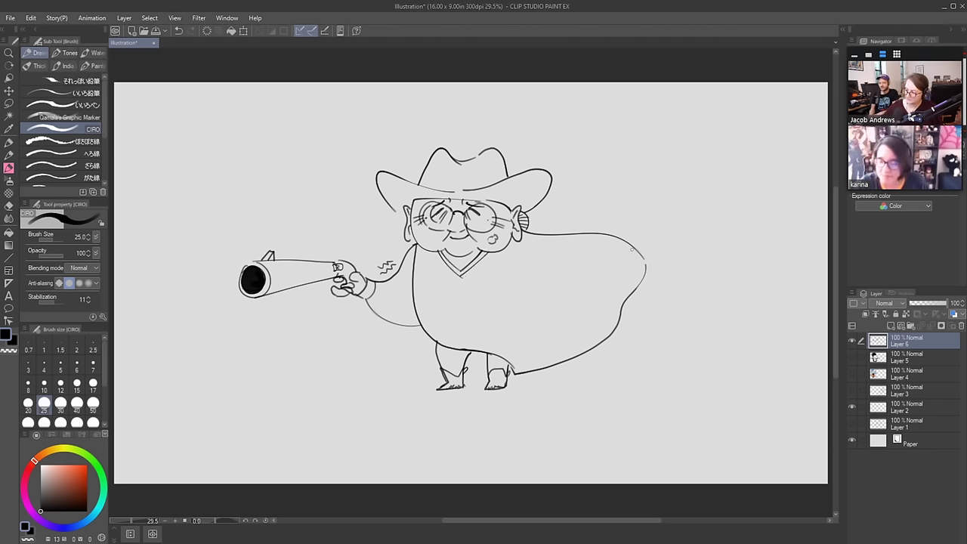
mouse_move(631, 250)
mouse_down()
mouse_move(565, 331)
mouse_move(508, 351)
mouse_up()
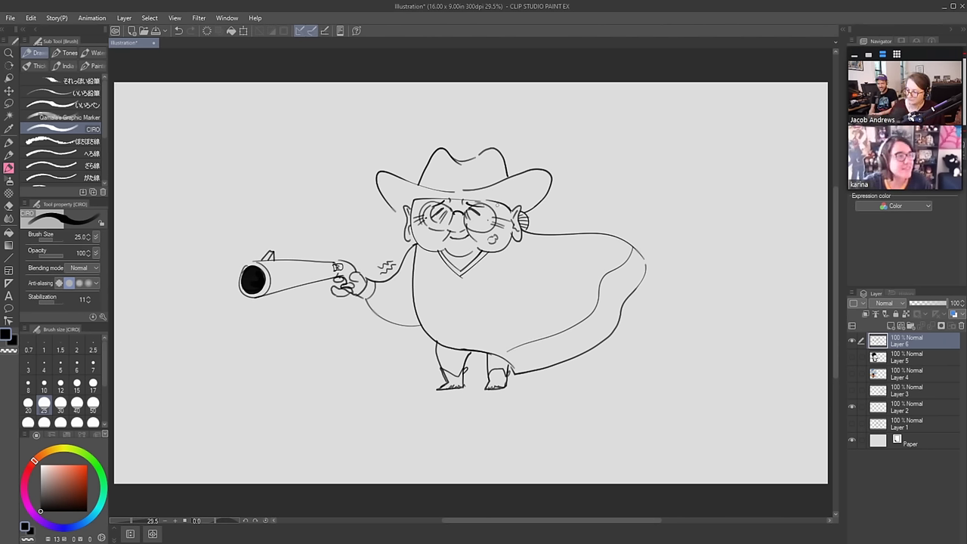
Draw hair strokes beneath the hat brim at both sides of the forehead
mouse_move(497, 202)
mouse_down()
mouse_move(521, 214)
mouse_move(507, 213)
mouse_move(514, 209)
mouse_up()
drag(420, 200, 406, 208)
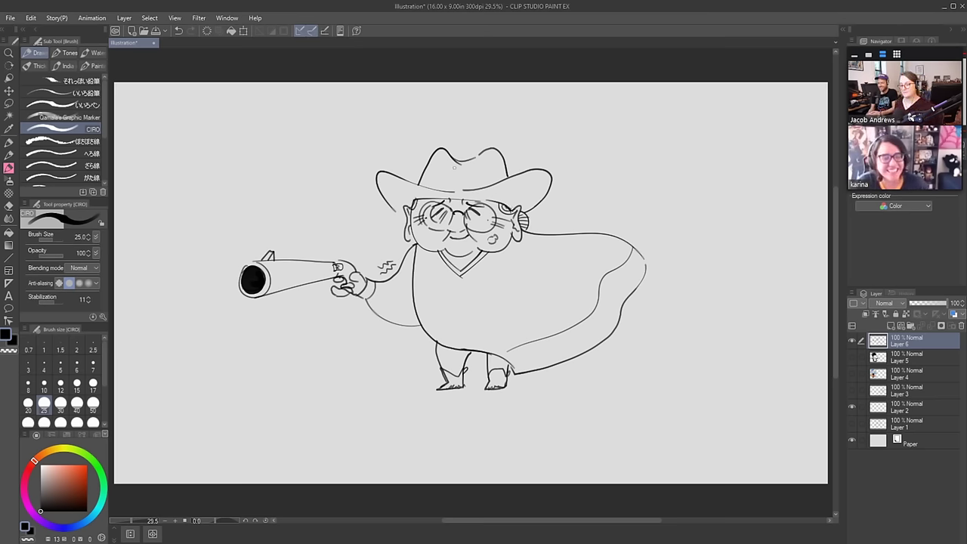
Move the whole character layer down on the canvas to leave more room above the hat
click(8, 90)
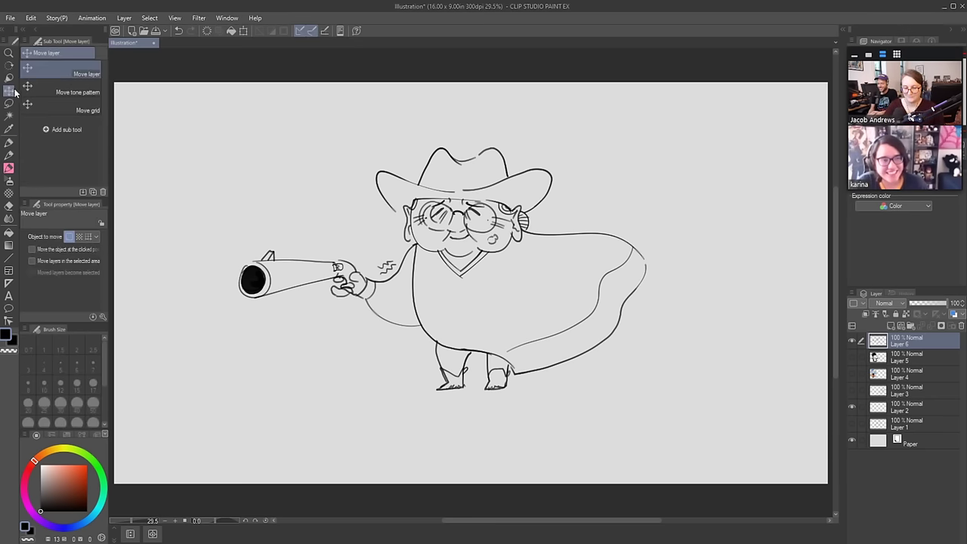
drag(505, 227, 499, 280)
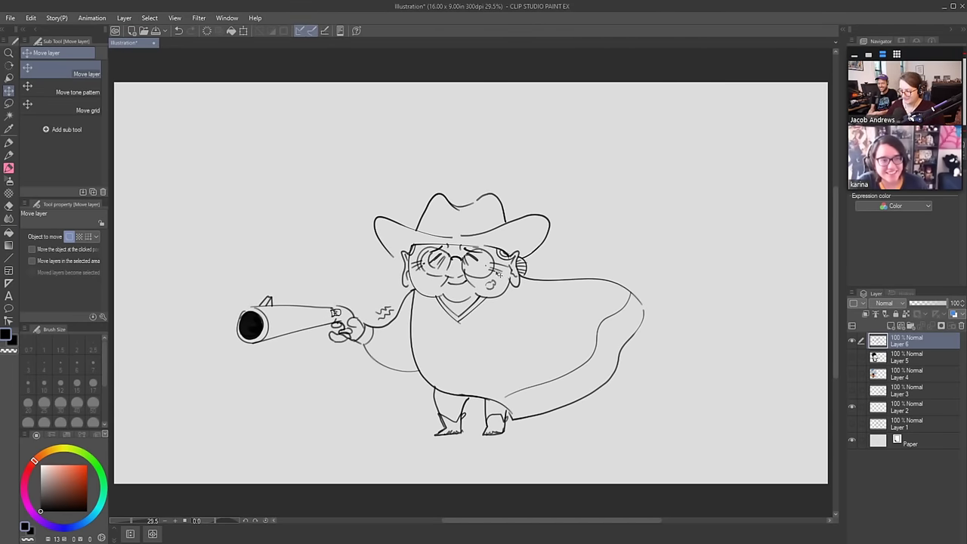
key(b)
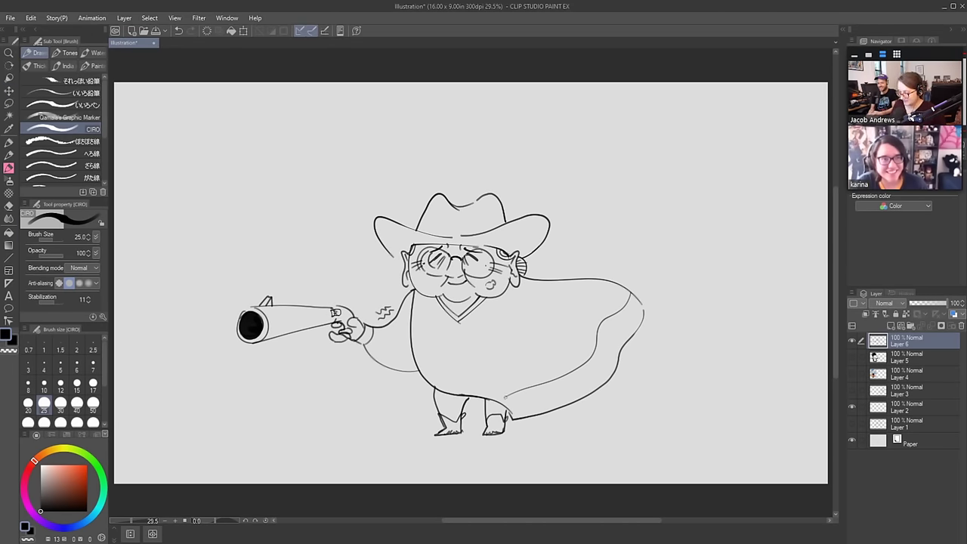
Add a double trim stripe with broken lines along the inside of the billowing garment's hem
mouse_move(505, 399)
mouse_down()
mouse_move(583, 377)
mouse_move(552, 386)
mouse_move(598, 358)
mouse_move(606, 320)
mouse_move(628, 314)
mouse_up()
mouse_move(621, 349)
mouse_down()
mouse_move(633, 305)
mouse_move(618, 337)
mouse_move(539, 399)
mouse_up()
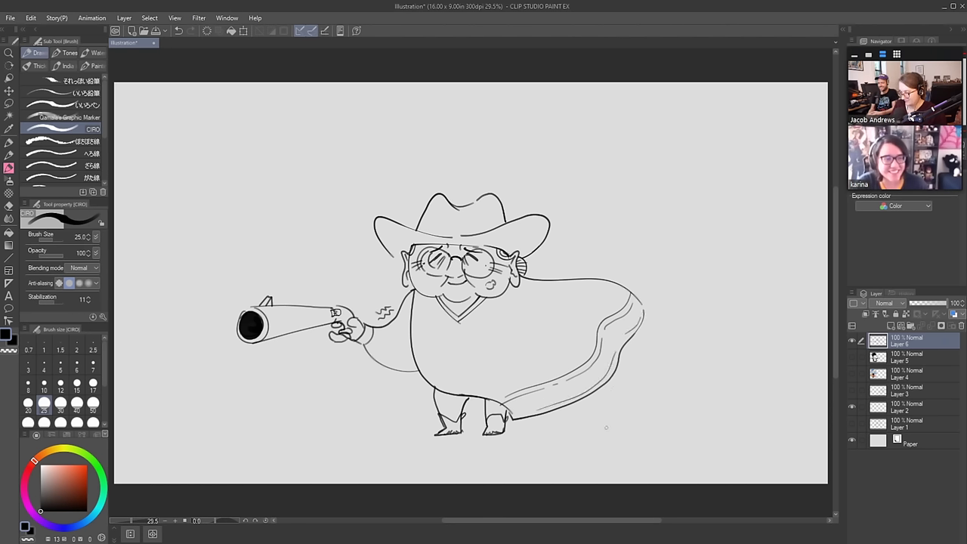
Sketch a curly dust cloud with a swirl inside and small ground puffs behind the figure, undoing the last stray strokes
mouse_move(683, 406)
mouse_down()
mouse_move(712, 373)
mouse_move(719, 380)
mouse_move(717, 407)
mouse_move(696, 427)
mouse_move(660, 413)
mouse_move(663, 356)
mouse_move(713, 341)
mouse_move(731, 379)
mouse_move(712, 428)
mouse_move(551, 436)
mouse_up()
key(ctrl+z)
key(ctrl+z)
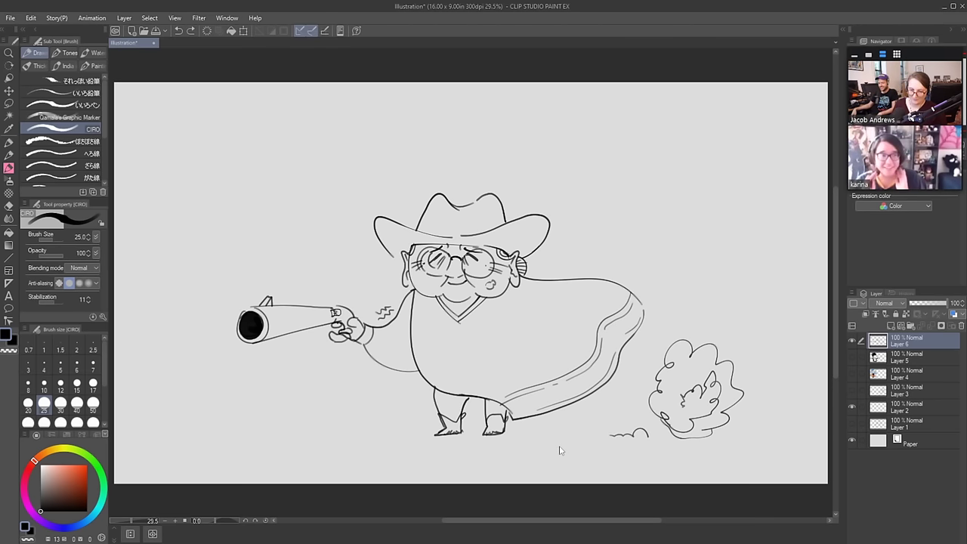
Lasso the dust cloud and its puffs, nudge them slightly upward, and shift the figure further left on the canvas
key(m)
mouse_move(718, 307)
mouse_down()
mouse_move(600, 459)
mouse_move(760, 354)
mouse_up()
click(10, 90)
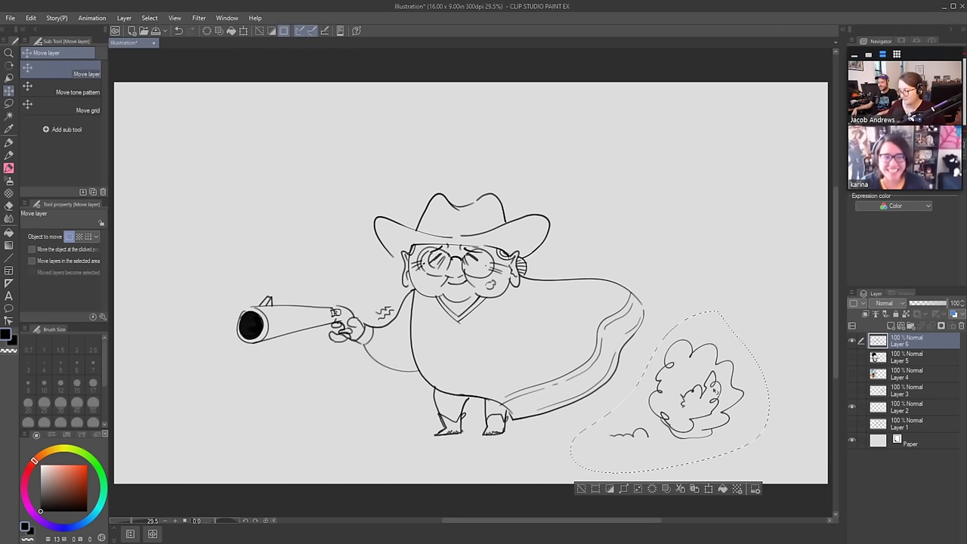
mouse_move(721, 402)
mouse_down()
mouse_move(758, 397)
mouse_move(704, 402)
mouse_up()
key(ctrl+d)
key(b)
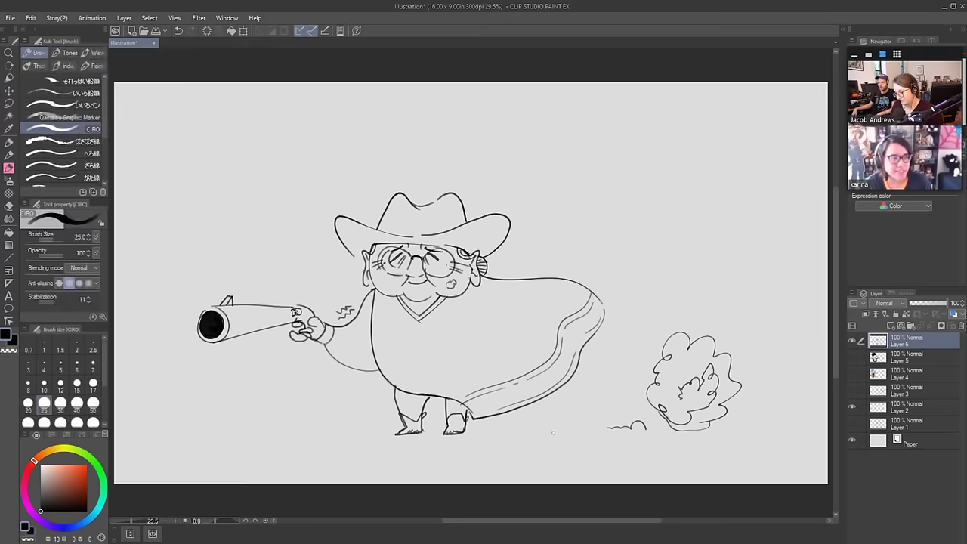
Draw a thin ground line with a trail of small dust puffs between the boots and the cloud, replacing the first puffs
drag(553, 432, 656, 433)
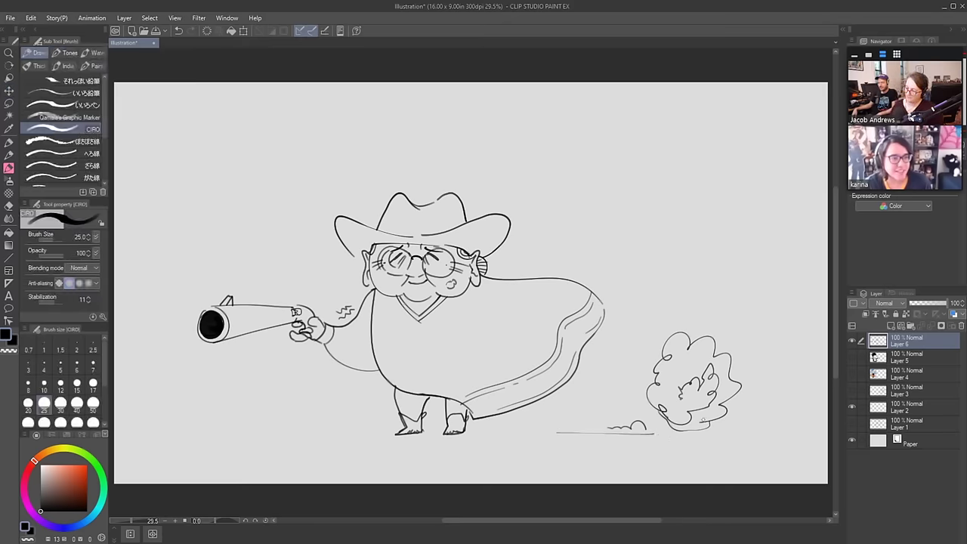
drag(579, 431, 557, 431)
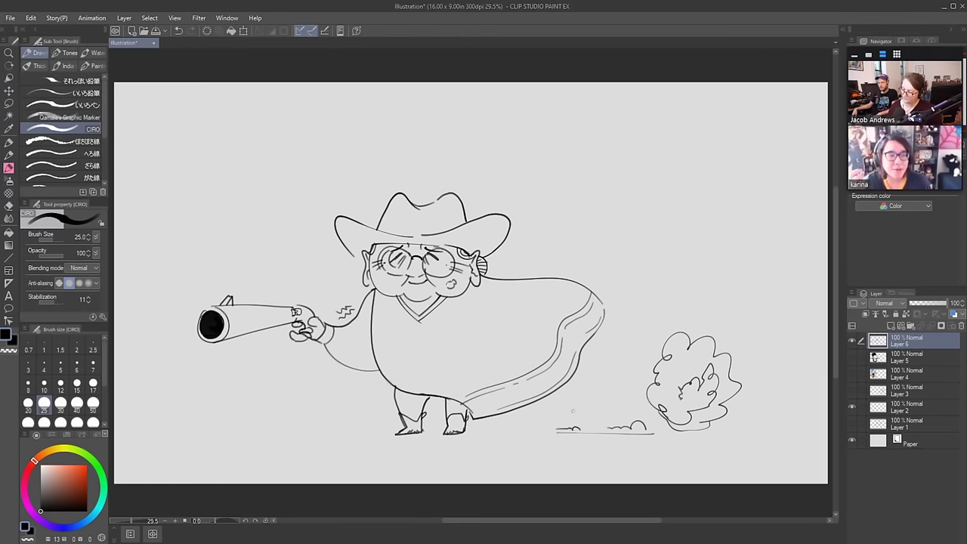
key(ctrl+z)
key(e)
mouse_move(650, 427)
mouse_down()
mouse_move(561, 430)
mouse_move(627, 422)
mouse_move(657, 430)
mouse_move(594, 430)
mouse_up()
key(b)
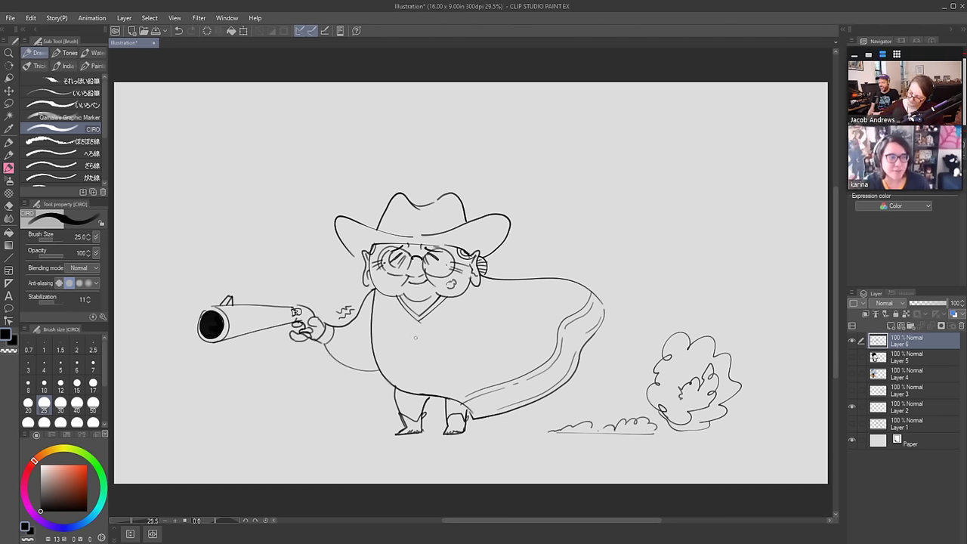
Draw a wavy fold line across the garment from below the right cheek to the hem trim, undoing the first attempt
drag(415, 338, 538, 378)
key(ctrl+z)
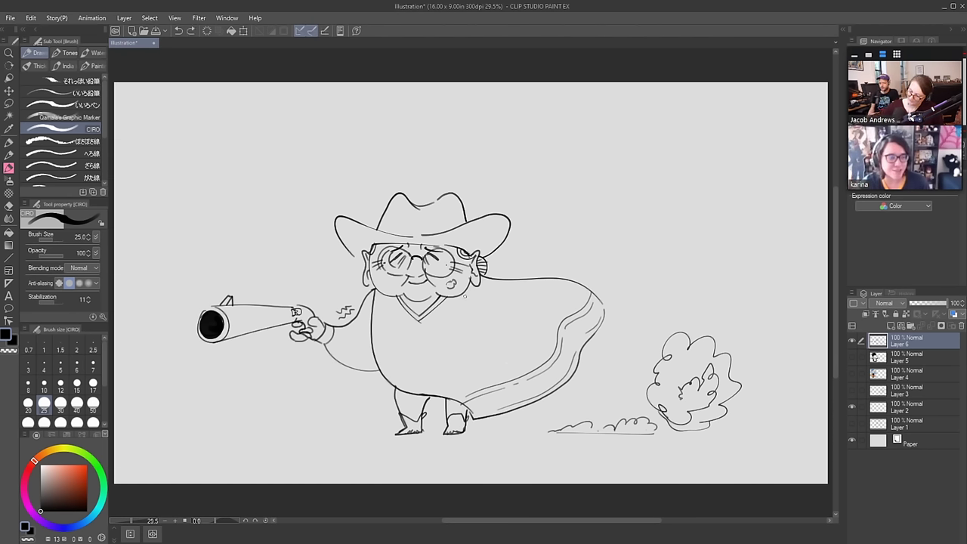
mouse_move(464, 297)
mouse_down()
mouse_move(555, 319)
mouse_move(578, 340)
mouse_up()
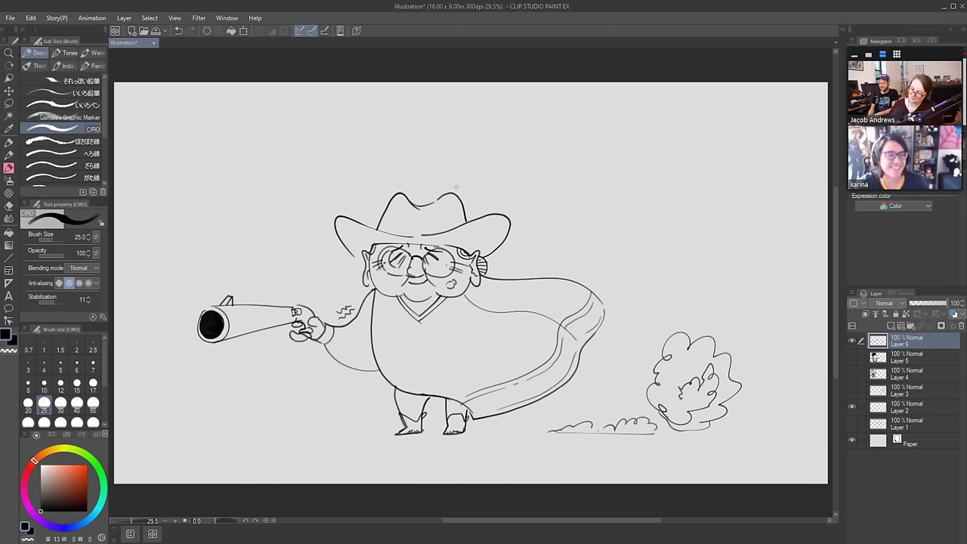
Draw a hatband above the cowboy hat's brim with two small bullet shapes tucked into its right side
drag(382, 231, 453, 230)
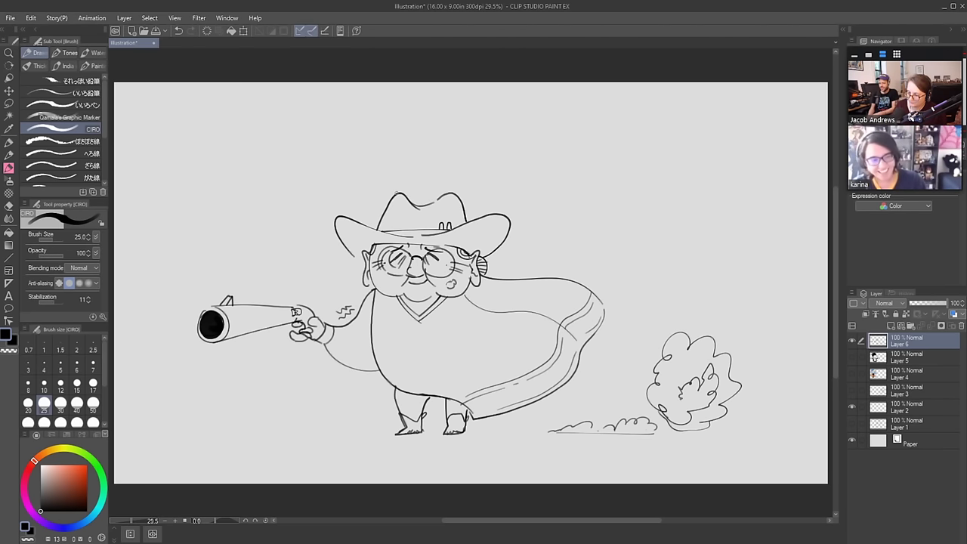
key(e)
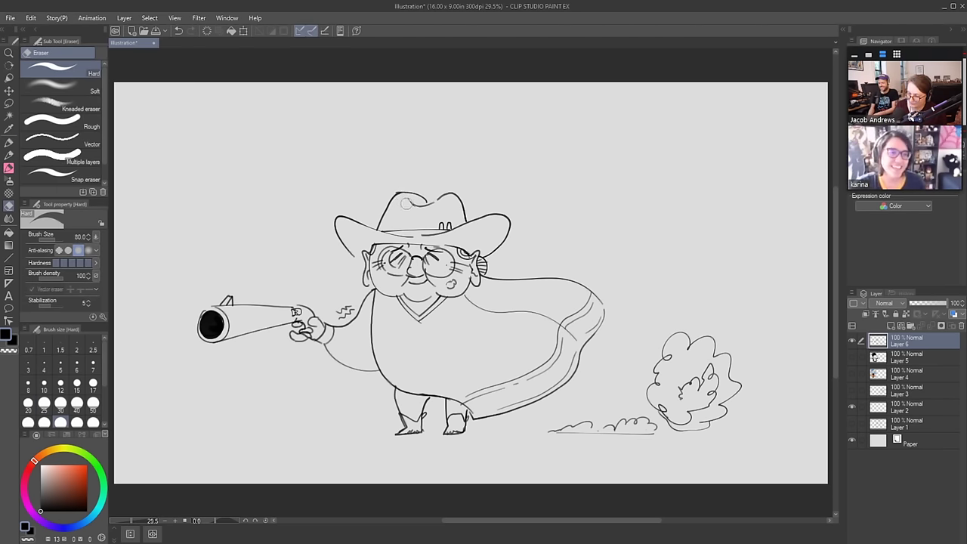
Ink a small curved dent on the hat's crown and a horizontal ground line beneath the boots
key(b)
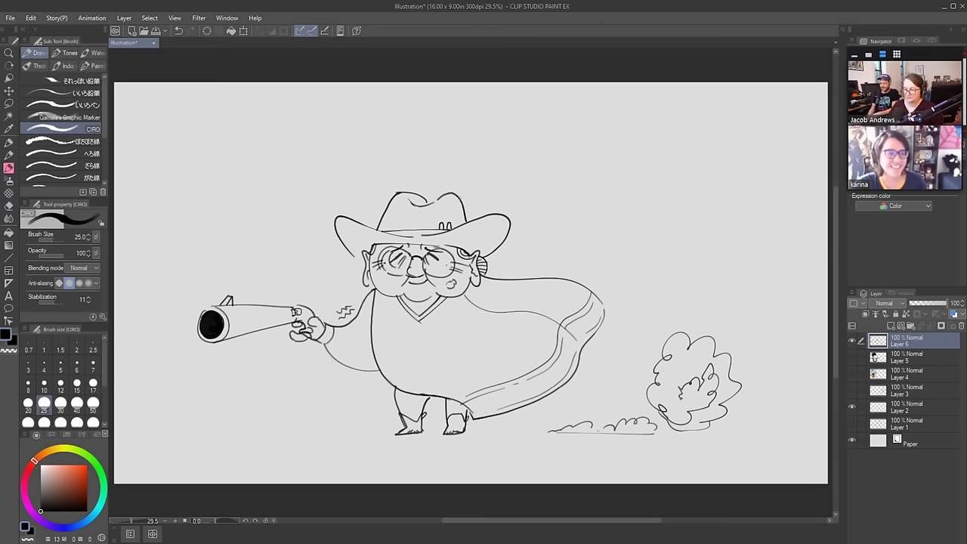
drag(449, 203, 462, 215)
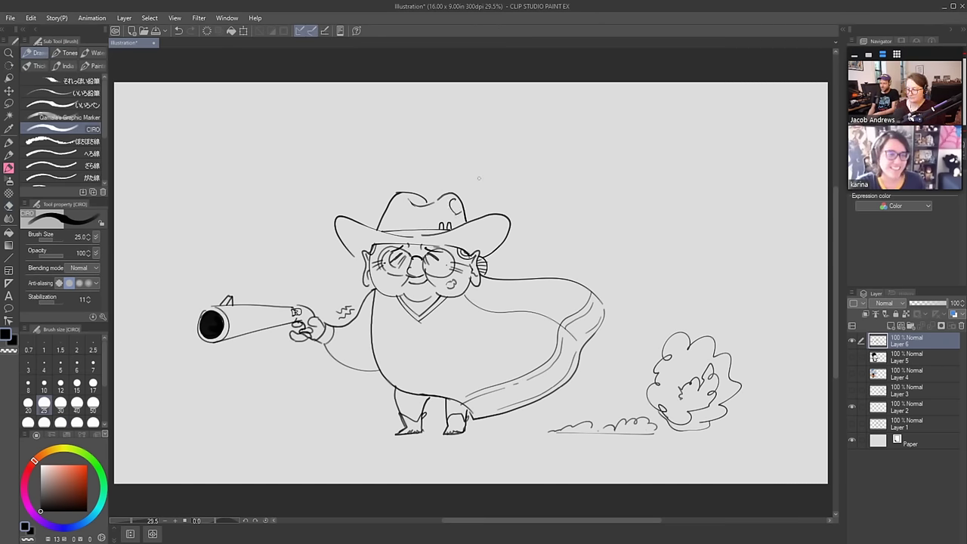
drag(372, 434, 540, 437)
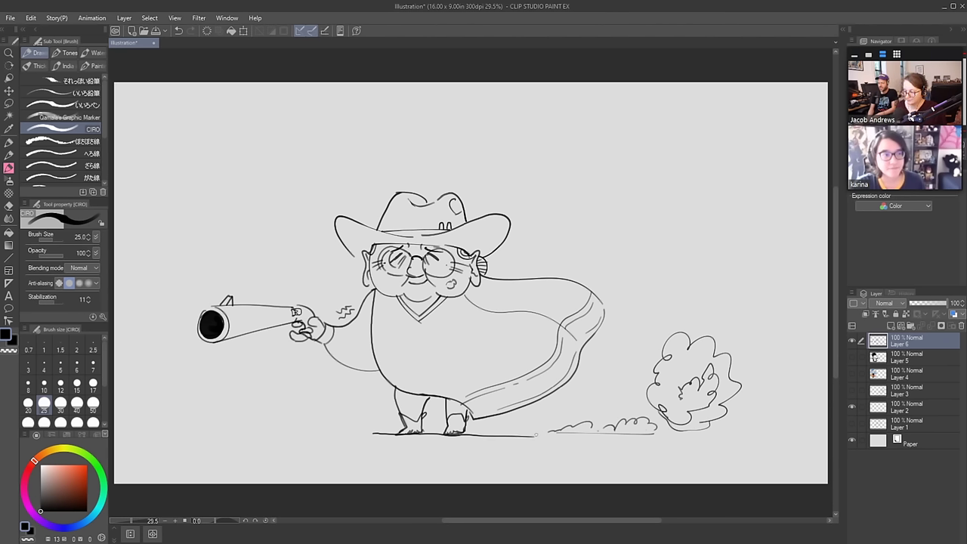
key(ctrl+z)
drag(366, 435, 540, 435)
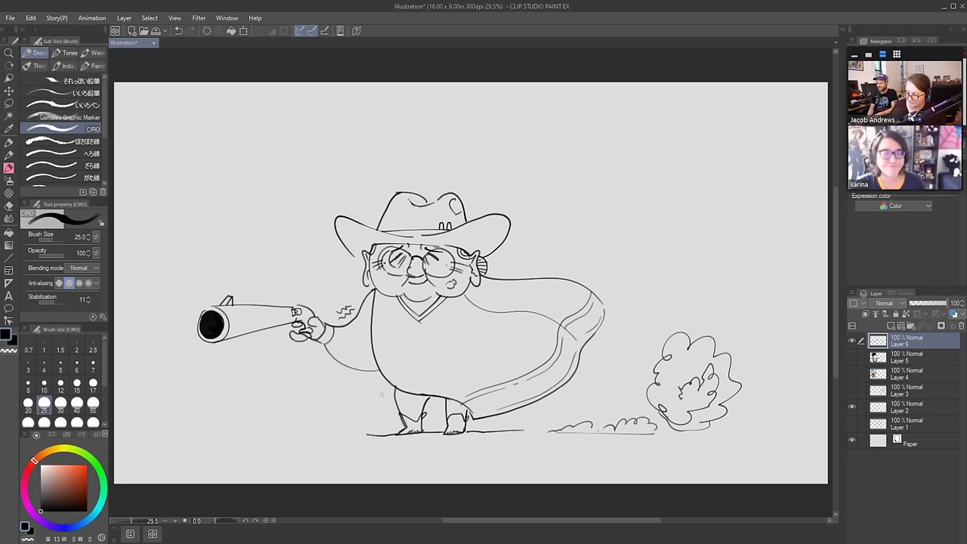
Add squiggly shake marks beside the front leg and next to the rear boot
drag(383, 388, 384, 409)
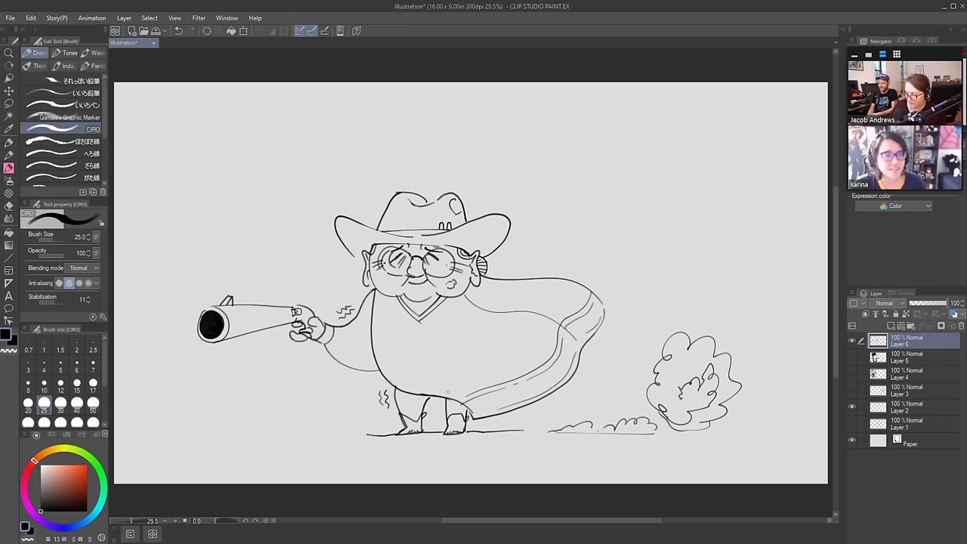
drag(474, 422, 478, 428)
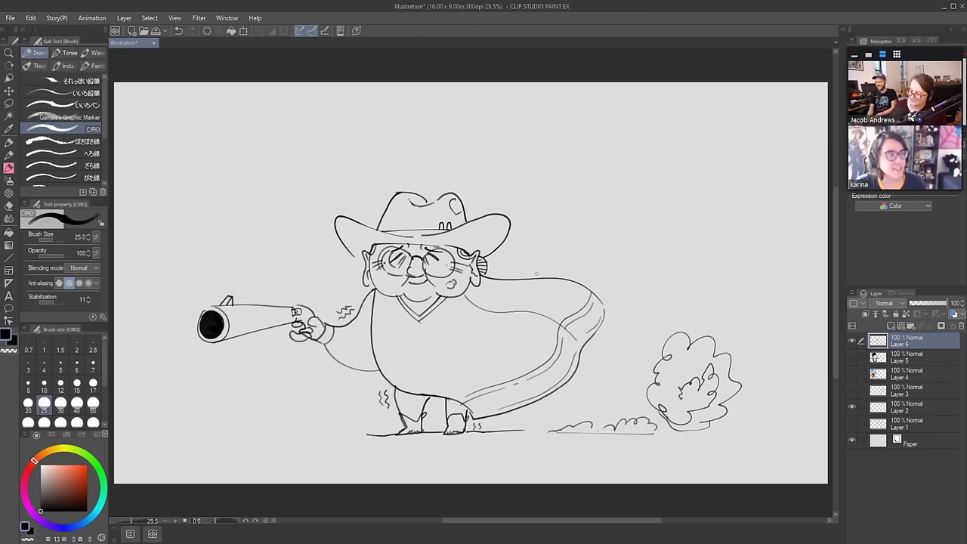
drag(568, 269, 596, 278)
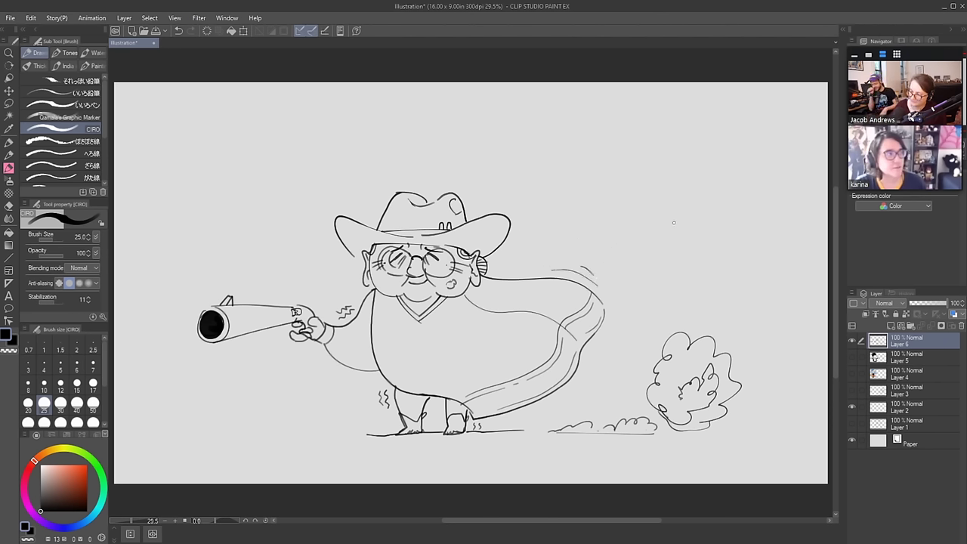
key(ctrl+z)
key(ctrl+z)
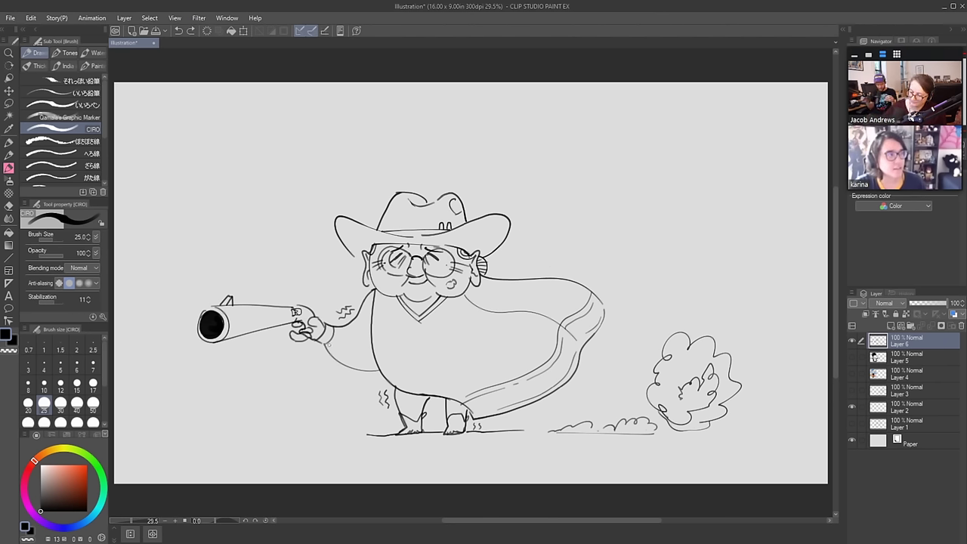
Draw a curved fold line inside the gun arm's sleeve and hang small round earrings on both ears
mouse_move(328, 341)
mouse_down()
mouse_move(344, 358)
mouse_move(337, 339)
mouse_move(346, 347)
mouse_up()
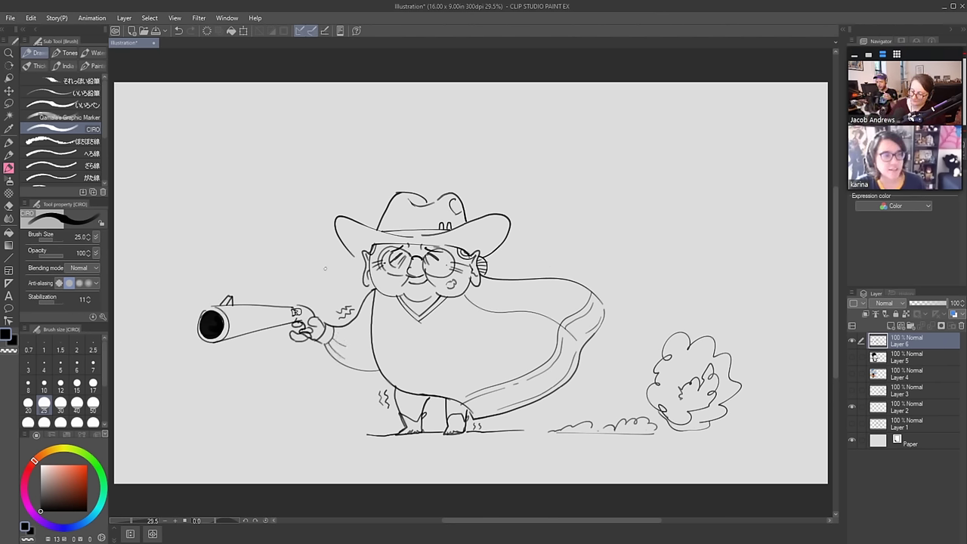
drag(245, 298, 275, 299)
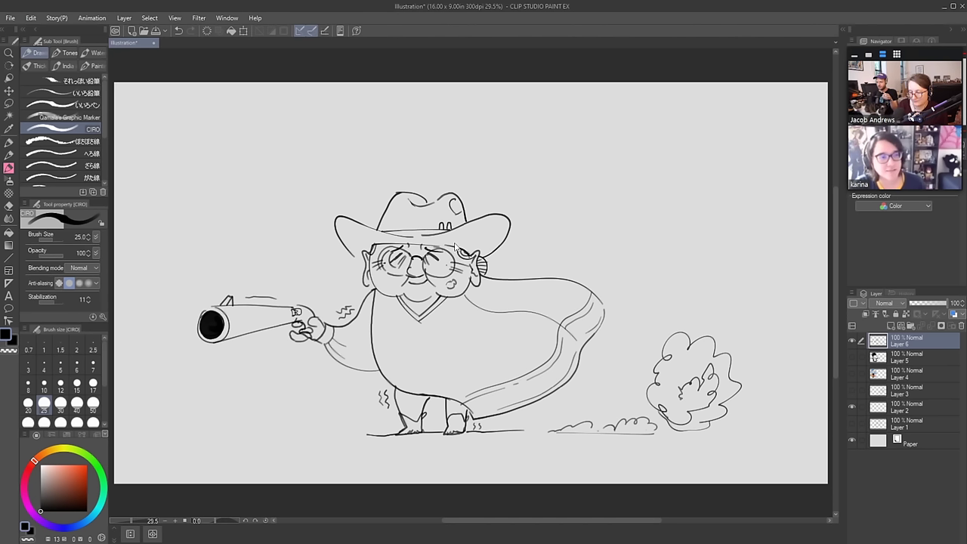
key(ctrl+z)
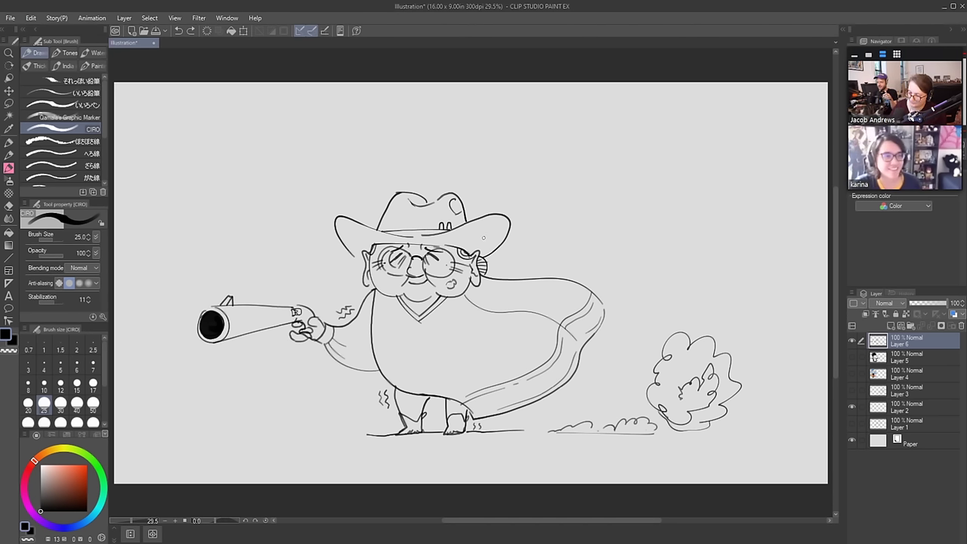
drag(448, 280, 457, 289)
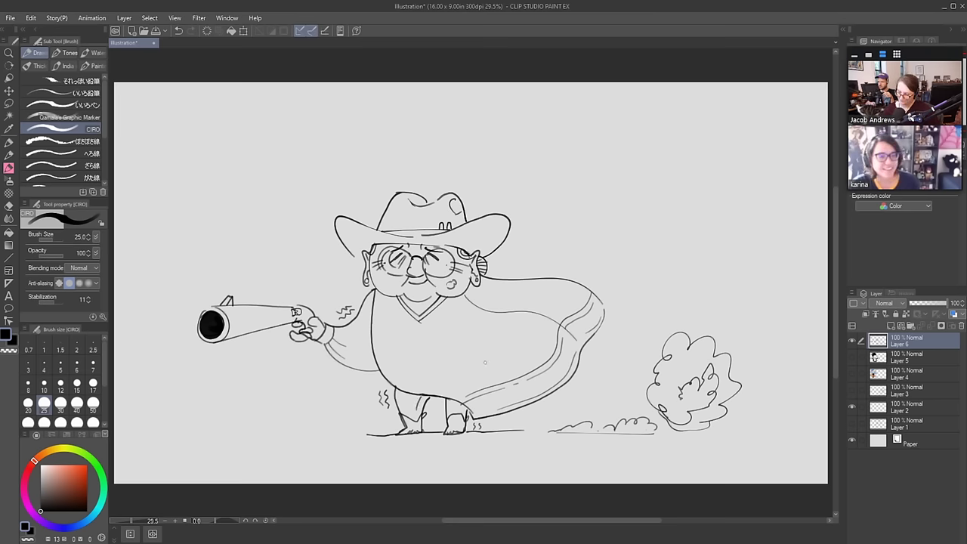
key(ctrl+z)
Erase the upper legs below the poncho and redraw them as a wide hem above the boots, with light hatching
key(e)
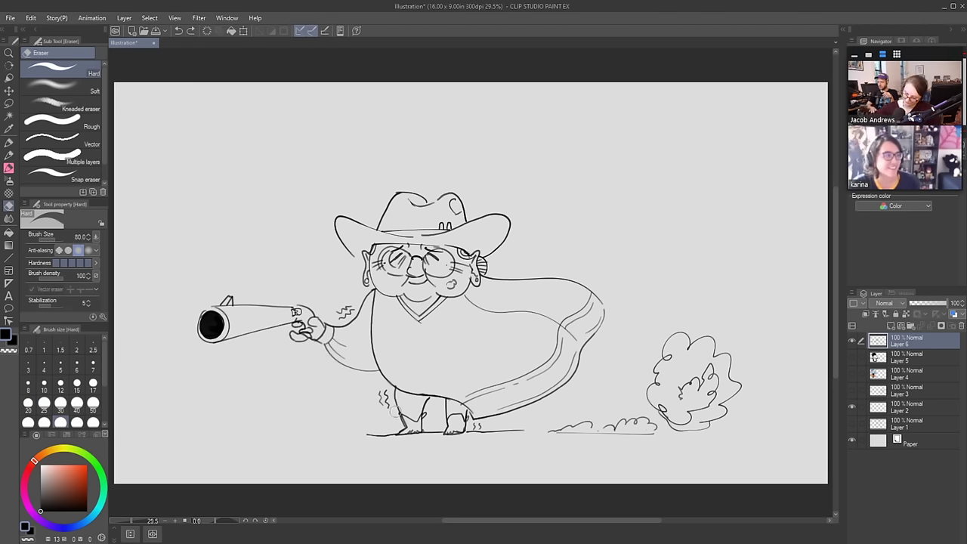
mouse_move(394, 413)
mouse_down()
mouse_move(466, 419)
mouse_move(398, 412)
mouse_move(420, 413)
mouse_move(396, 406)
mouse_move(392, 393)
mouse_move(452, 410)
mouse_up()
mouse_move(414, 382)
mouse_down()
mouse_move(453, 419)
mouse_move(426, 426)
mouse_move(395, 397)
mouse_move(427, 400)
mouse_up()
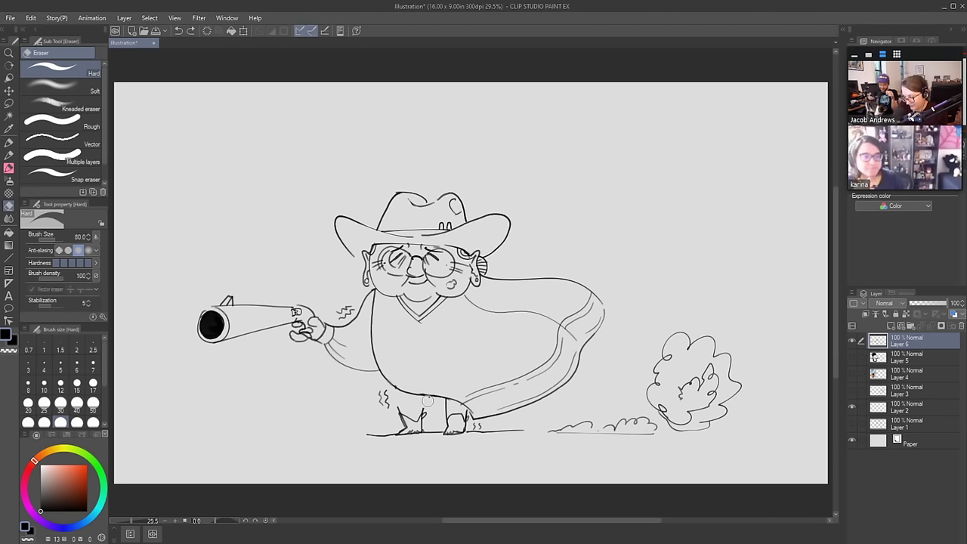
key(b)
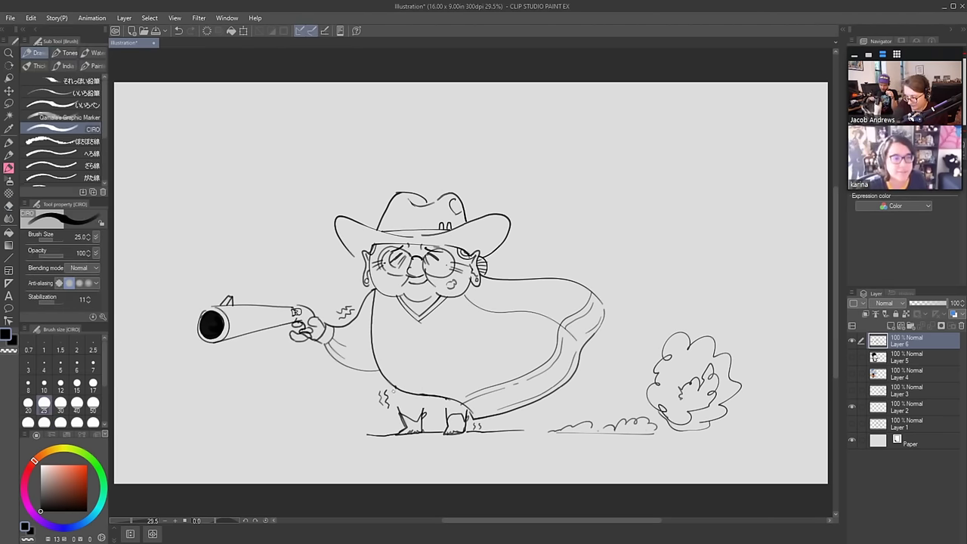
mouse_move(393, 391)
mouse_down()
mouse_move(391, 406)
mouse_move(468, 411)
mouse_up()
key(e)
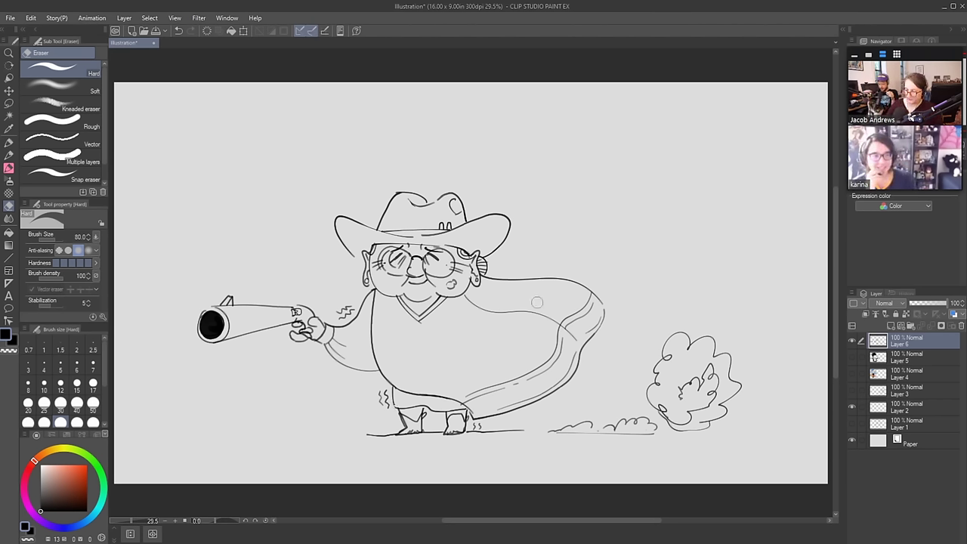
key(b)
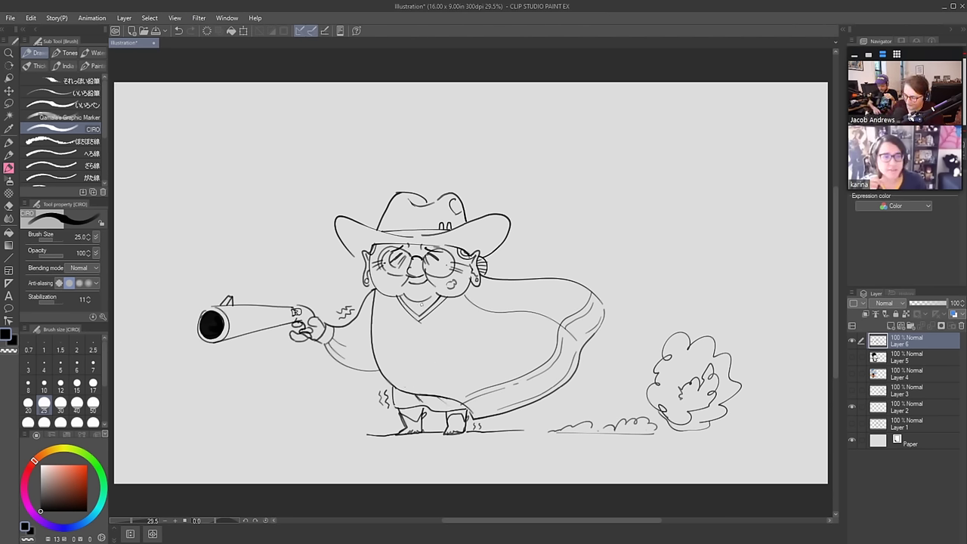
Draw a small pointed shirt collar inside the V-neck under the chin, undoing the stray neck curves
key(ctrl+z)
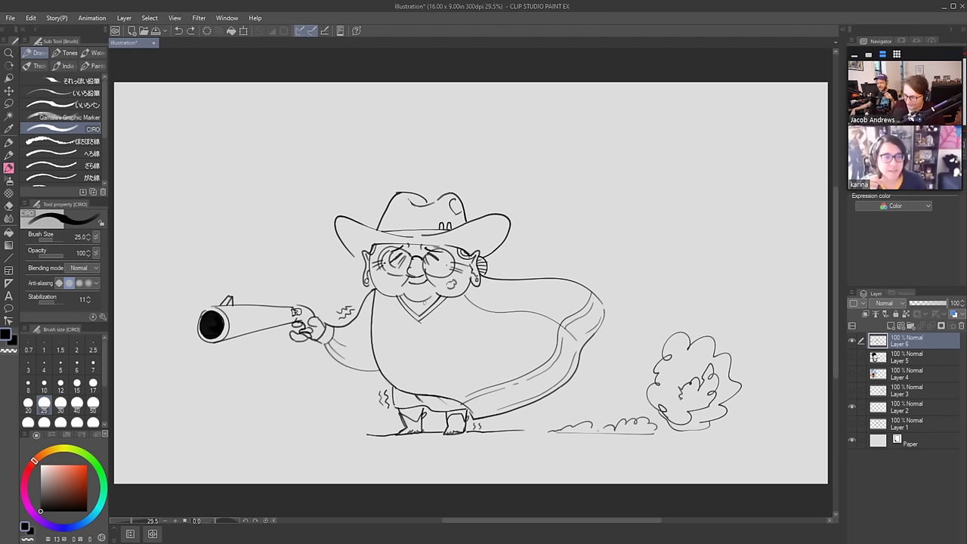
drag(412, 301, 420, 310)
key(ctrl+z)
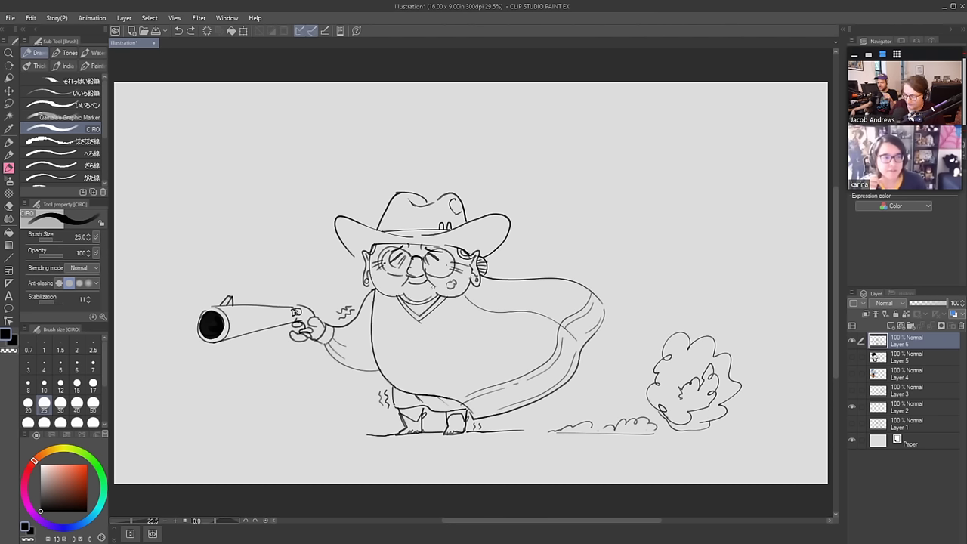
drag(420, 306, 437, 301)
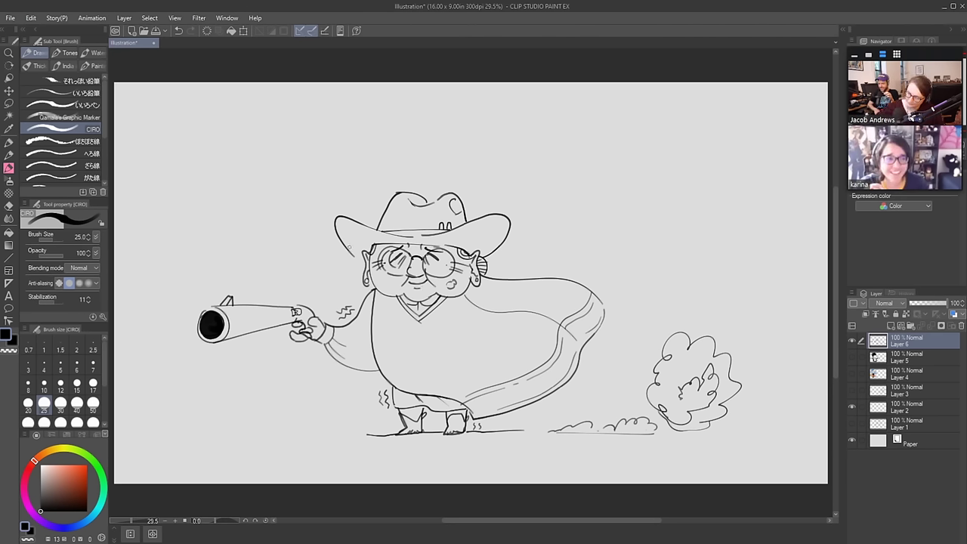
Hatch shading under both ends of the hat brim and on the gun arm's sleeve near the cuff
mouse_move(344, 239)
mouse_down()
mouse_move(360, 257)
mouse_move(375, 246)
mouse_up()
mouse_move(470, 234)
mouse_down()
mouse_move(461, 240)
mouse_move(469, 247)
mouse_up()
mouse_move(502, 222)
mouse_down()
mouse_move(475, 251)
mouse_move(487, 255)
mouse_up()
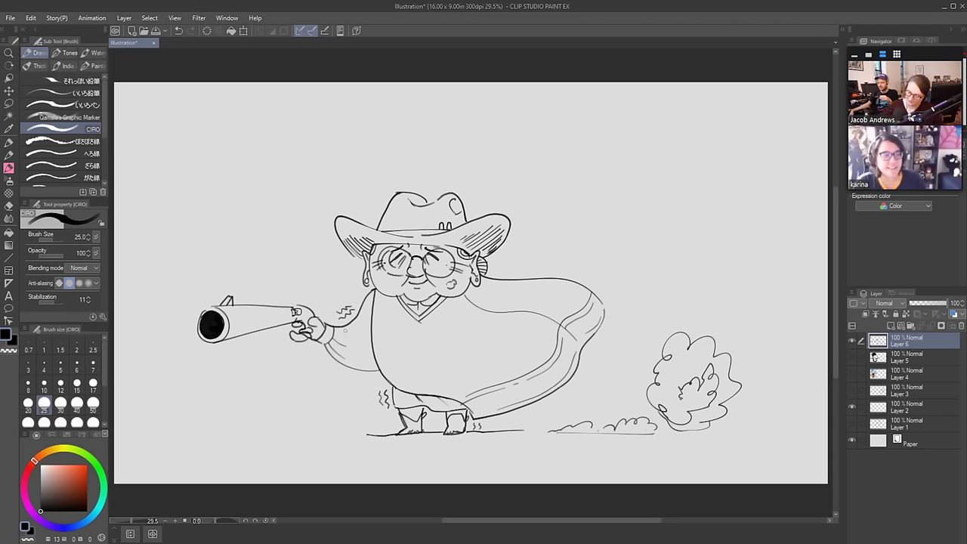
mouse_move(352, 358)
mouse_down()
mouse_move(374, 363)
mouse_move(330, 351)
mouse_move(333, 336)
mouse_up()
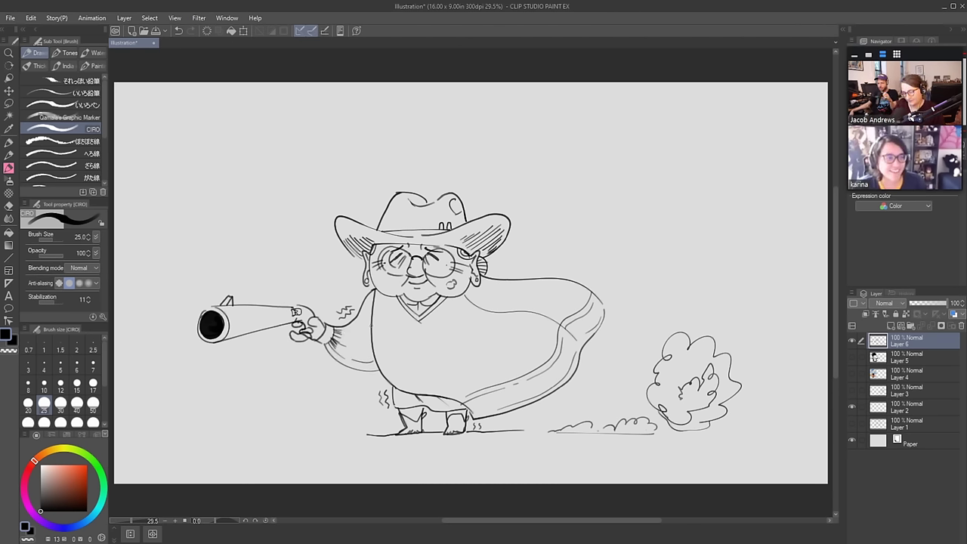
Draw a long diagonal fold line across the poncho's front and touch up the hatching on the hem below it
drag(428, 335, 497, 392)
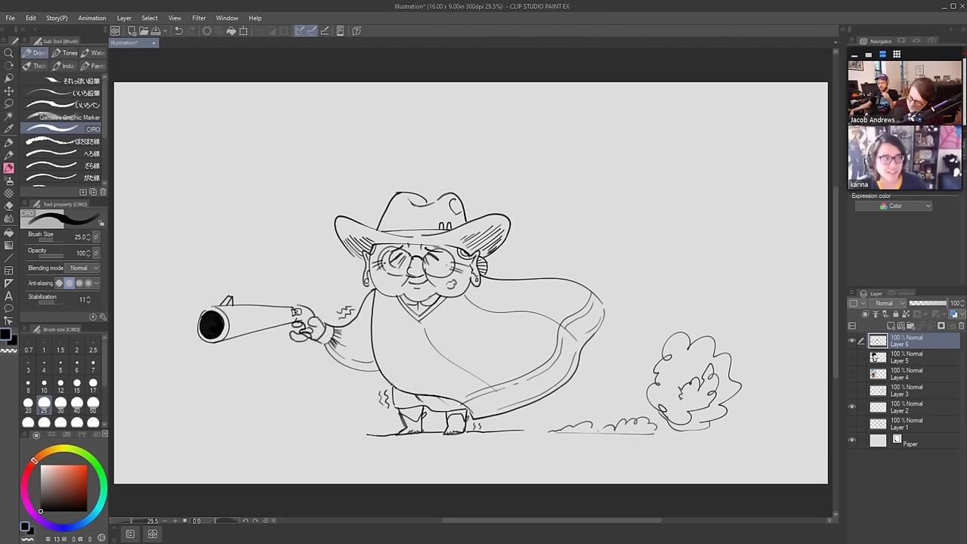
drag(399, 398, 416, 406)
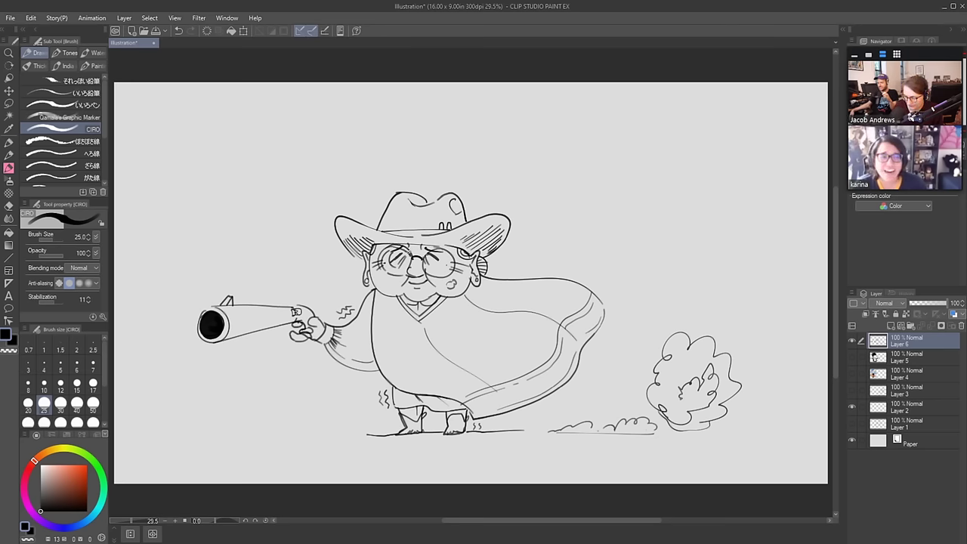
Erase the glasses line around the cheek mark and add small dots beside the mark
key(e)
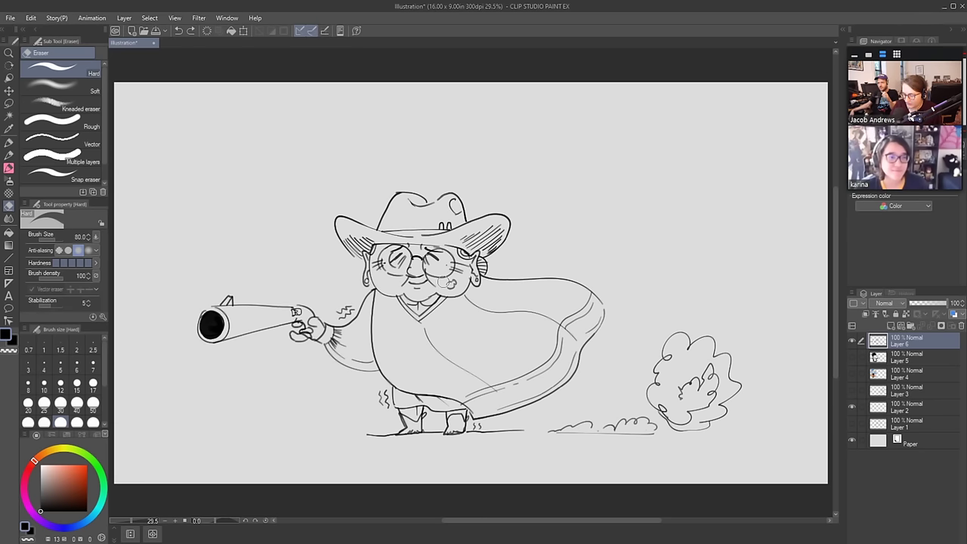
key(b)
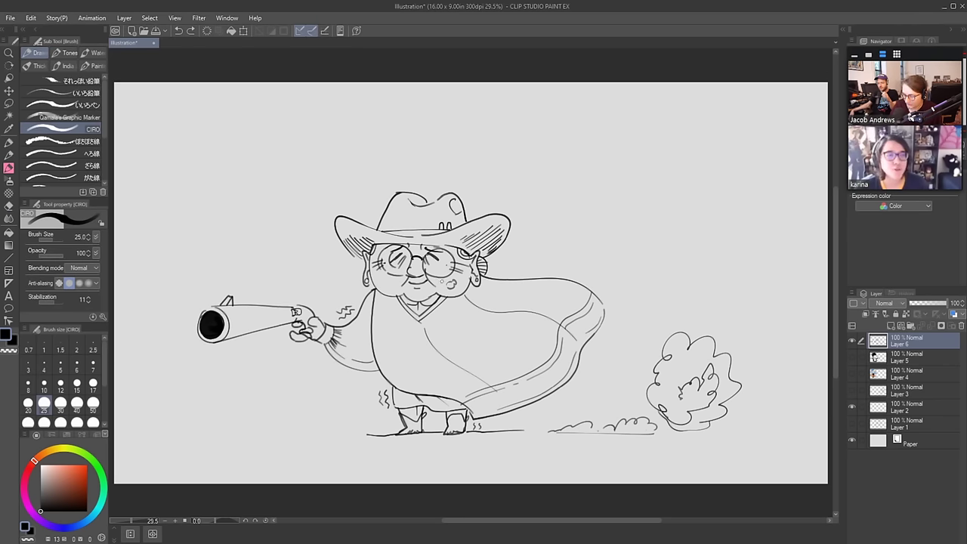
click(454, 281)
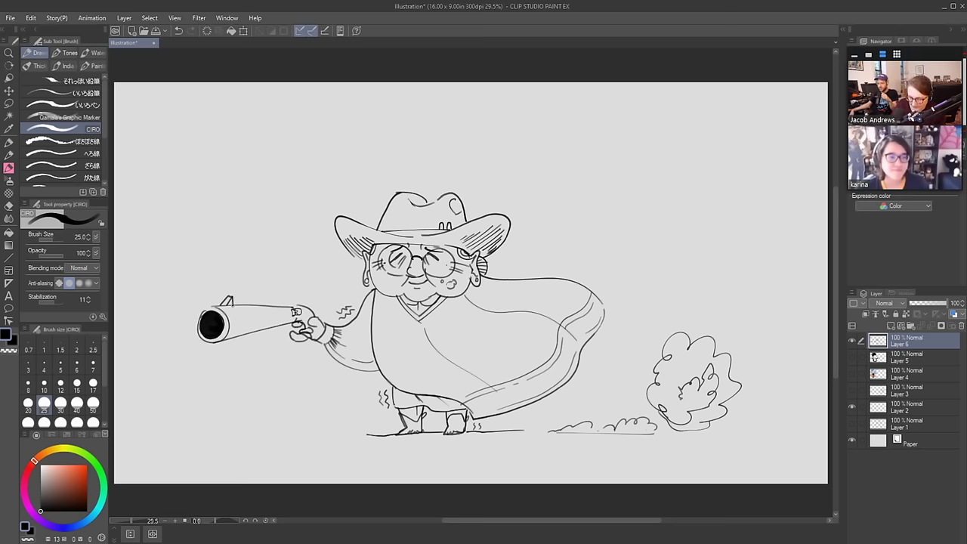
Draw a curved band around the barrel behind the muzzle and erase thin curved highlights into the black bore
drag(236, 307, 239, 337)
key(ctrl+z)
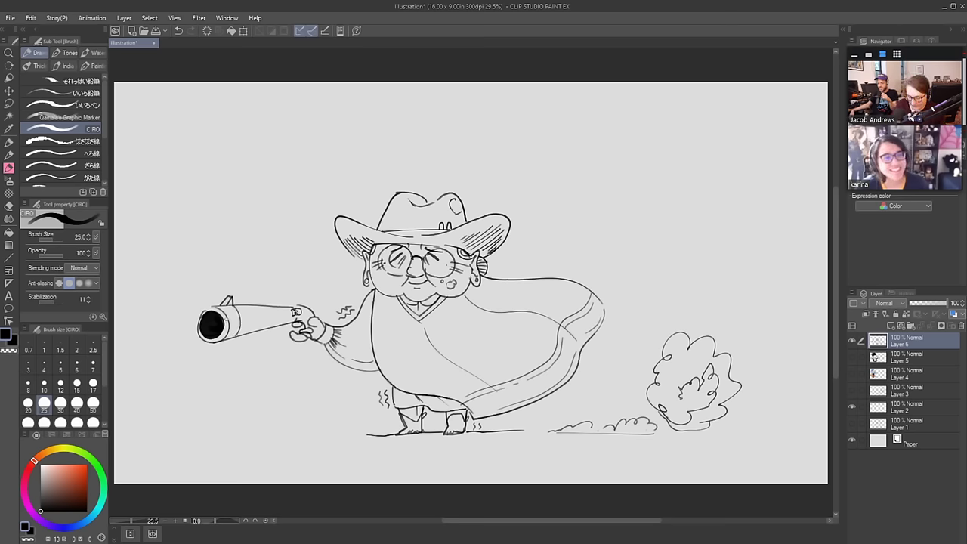
key(e)
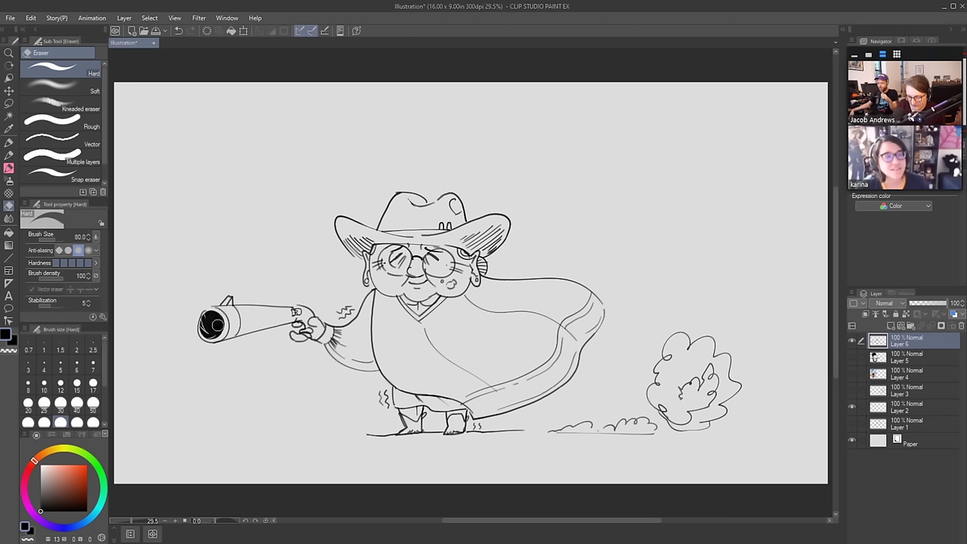
key(ctrl+z)
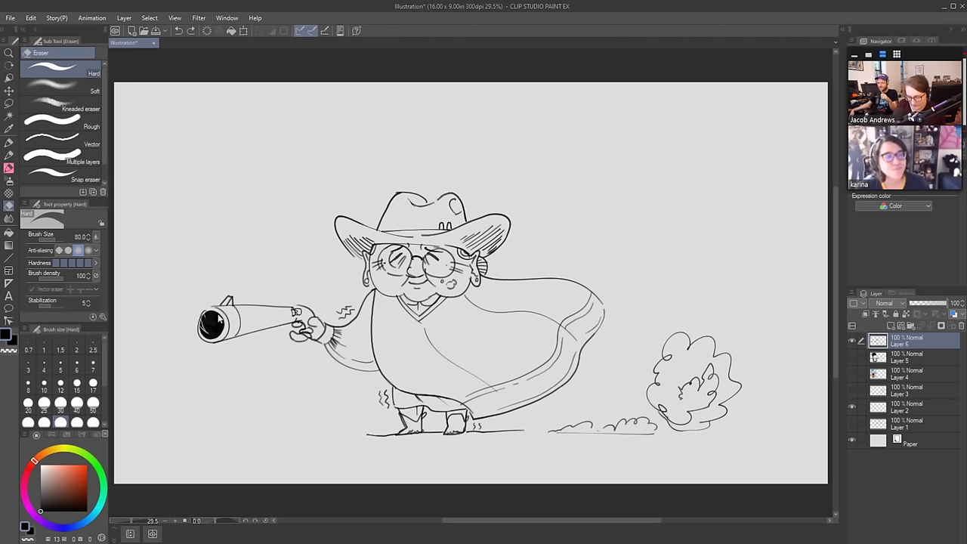
mouse_move(215, 310)
mouse_down()
mouse_move(201, 327)
mouse_move(213, 339)
mouse_up()
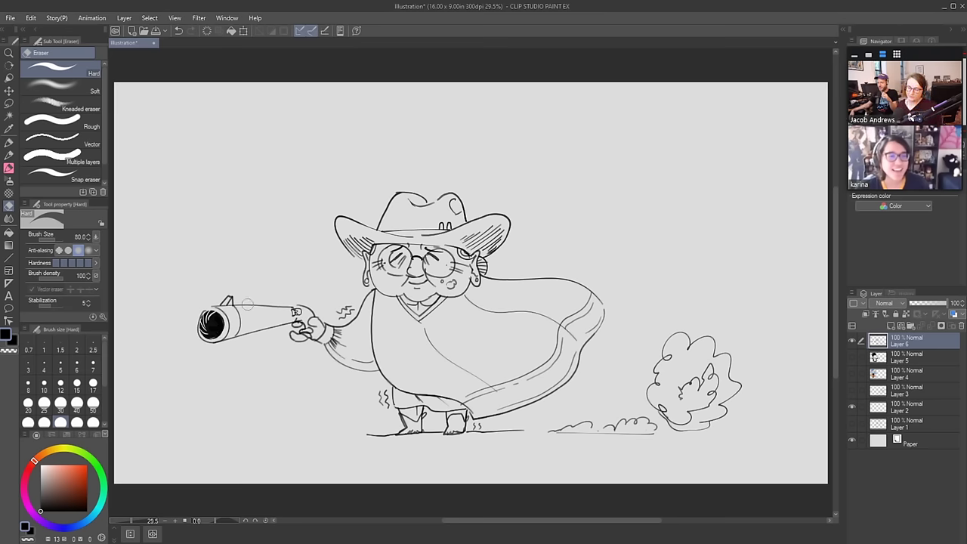
Hatch shading along the underside of the gun barrel and darken the lines of the gripping fingers
key(b)
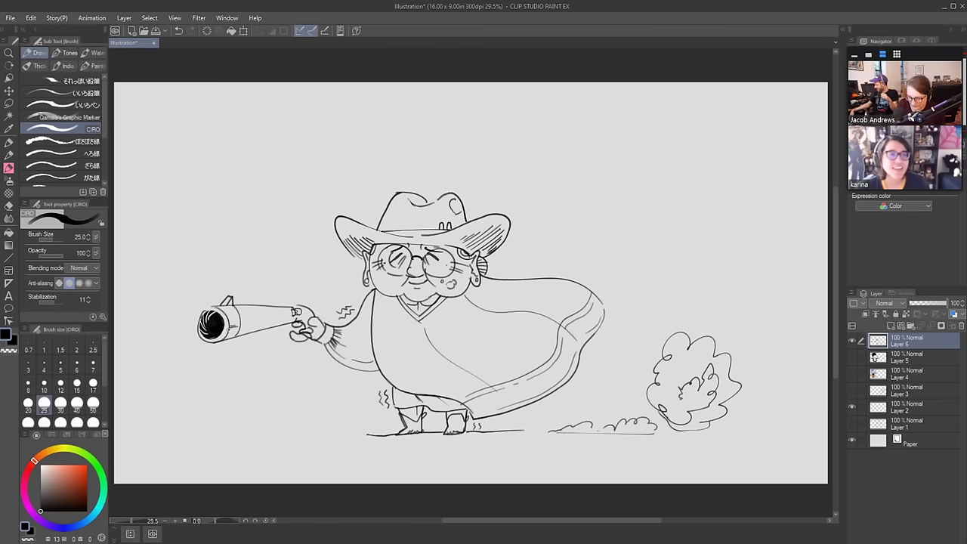
mouse_move(240, 325)
mouse_down()
mouse_move(225, 341)
mouse_move(235, 335)
mouse_up()
drag(290, 322, 234, 335)
drag(279, 321, 236, 331)
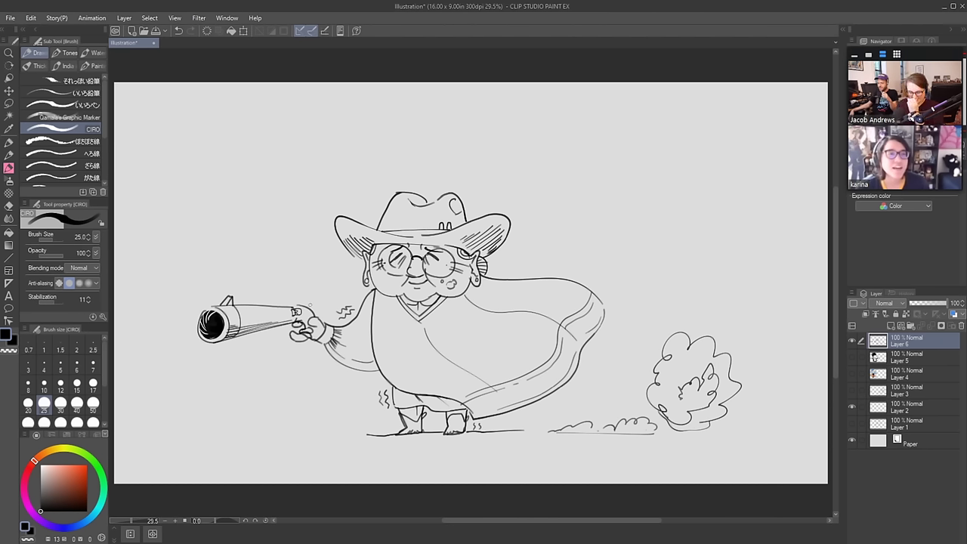
mouse_move(292, 337)
mouse_down()
mouse_move(299, 331)
mouse_move(307, 342)
mouse_move(314, 326)
mouse_up()
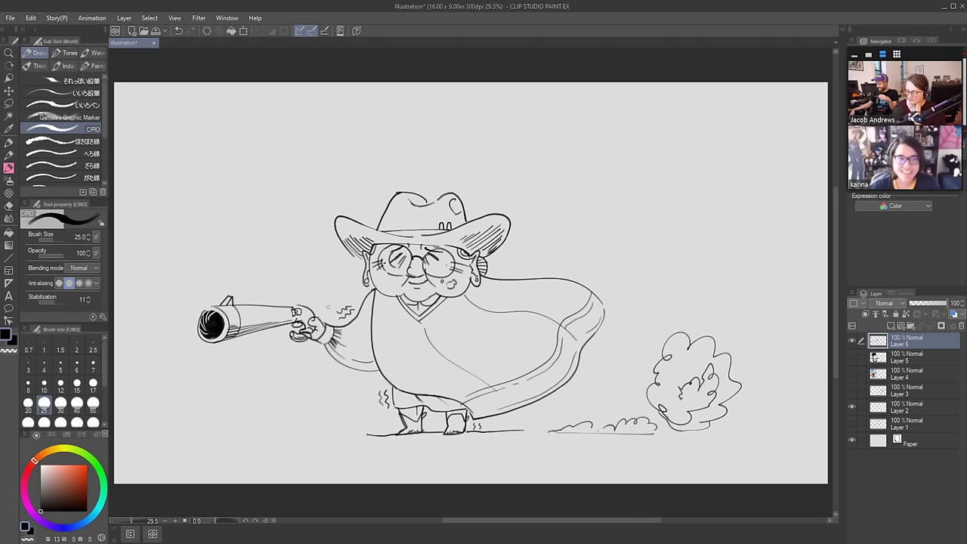
Hatch diagonal shading along the fold line on the poncho's chest
mouse_move(433, 340)
mouse_down()
mouse_move(454, 359)
mouse_move(477, 362)
mouse_up()
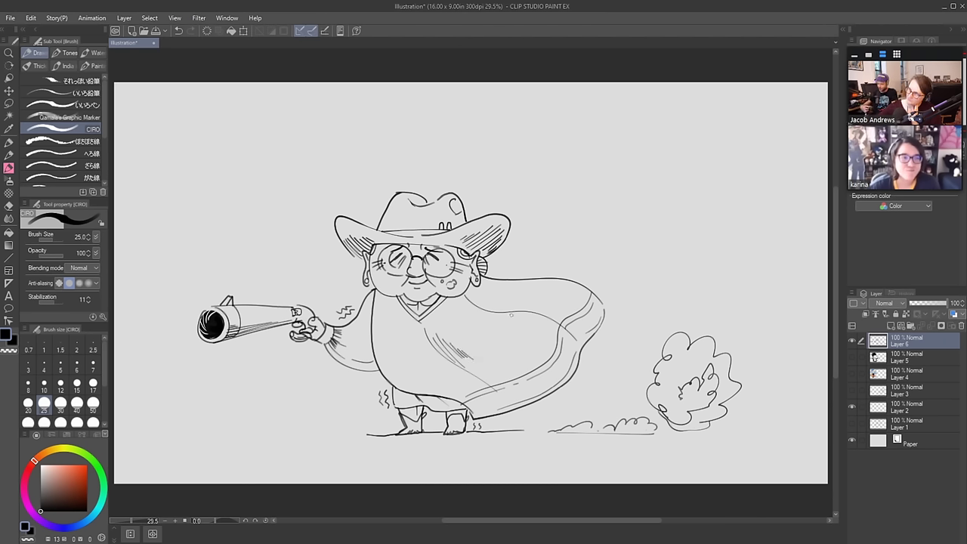
Hatch shading across the fold at the poncho's billowing end and down the chest below the collar
mouse_move(569, 307)
mouse_down()
mouse_move(548, 331)
mouse_move(571, 322)
mouse_up()
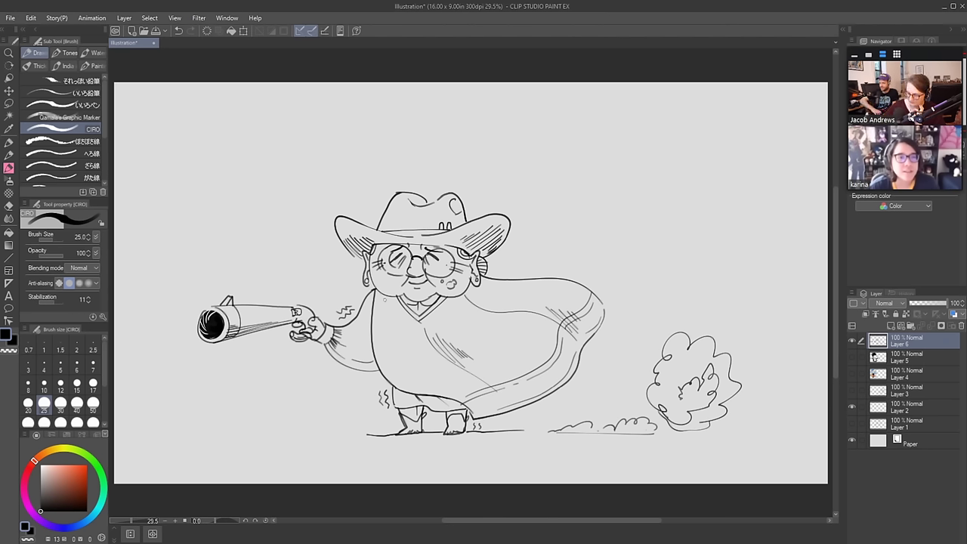
mouse_move(380, 296)
mouse_down()
mouse_move(383, 335)
mouse_move(418, 362)
mouse_up()
drag(416, 348, 424, 360)
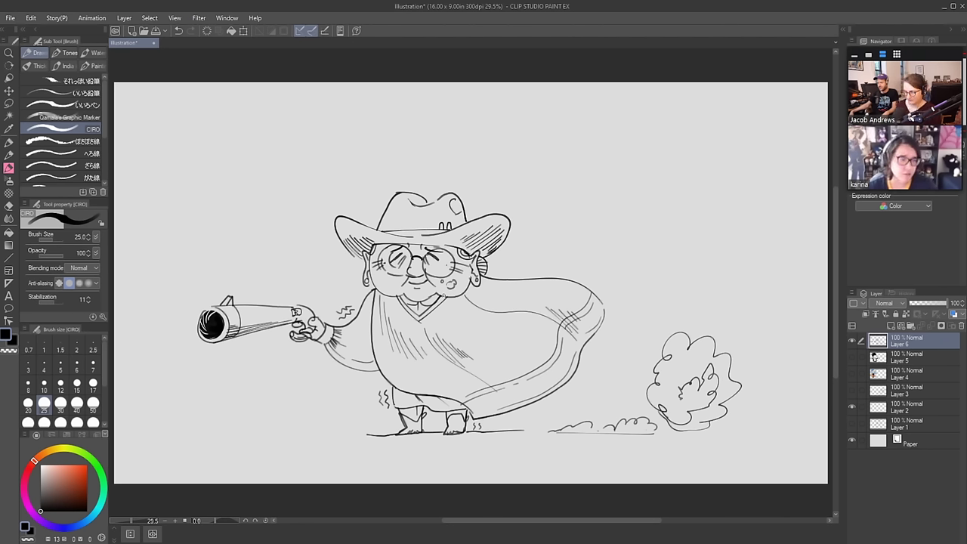
Outline a large round cloud behind the poncho with smaller puffs trailing down on both sides
mouse_move(685, 147)
mouse_down()
mouse_move(559, 186)
mouse_move(562, 241)
mouse_move(503, 261)
mouse_up()
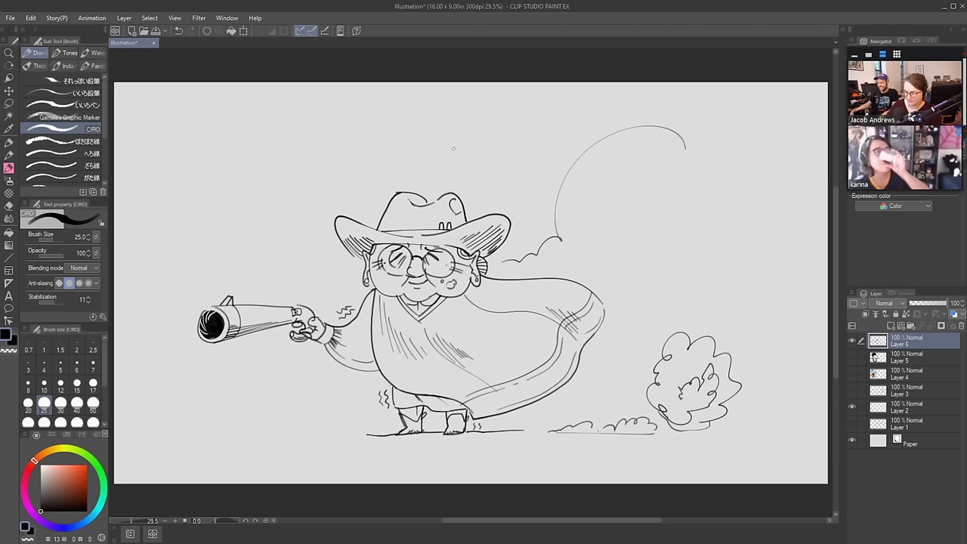
mouse_move(698, 162)
mouse_down()
mouse_move(690, 272)
mouse_move(743, 261)
mouse_move(807, 317)
mouse_up()
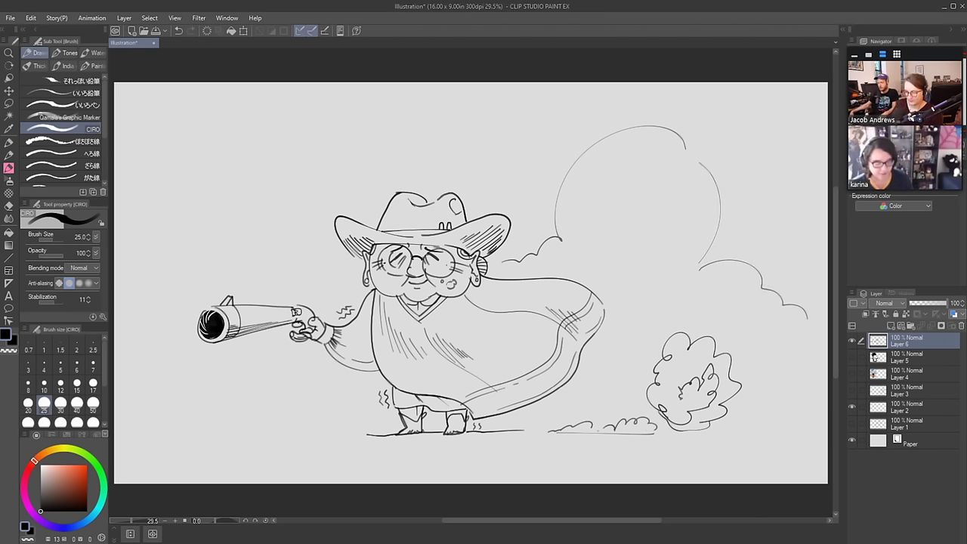
Outline a building behind the gun with a flat roofline and a stepped wall running down to the ground
mouse_move(187, 247)
mouse_down()
mouse_move(271, 241)
mouse_move(286, 291)
mouse_up()
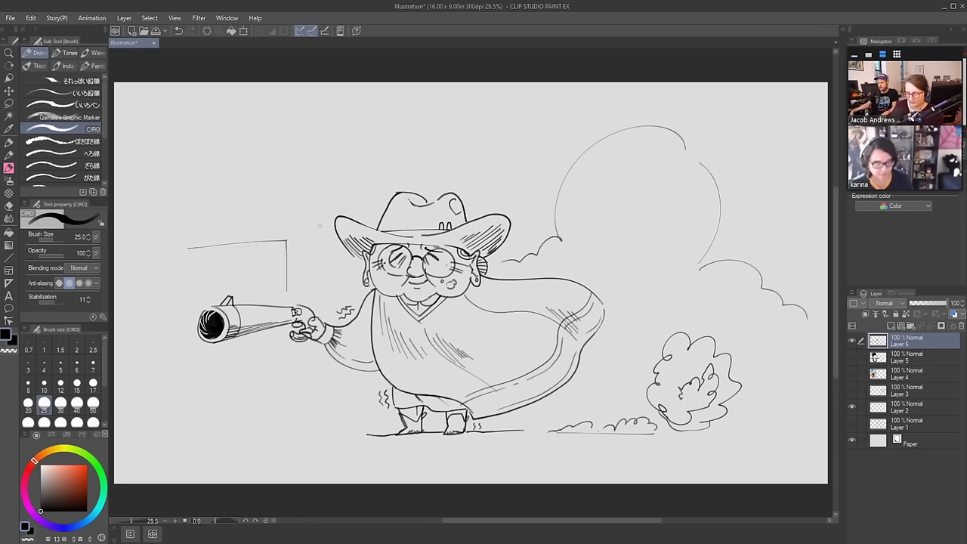
mouse_move(286, 336)
mouse_down()
mouse_move(285, 394)
mouse_move(286, 355)
mouse_move(307, 364)
mouse_move(306, 435)
mouse_move(345, 433)
mouse_up()
key(e)
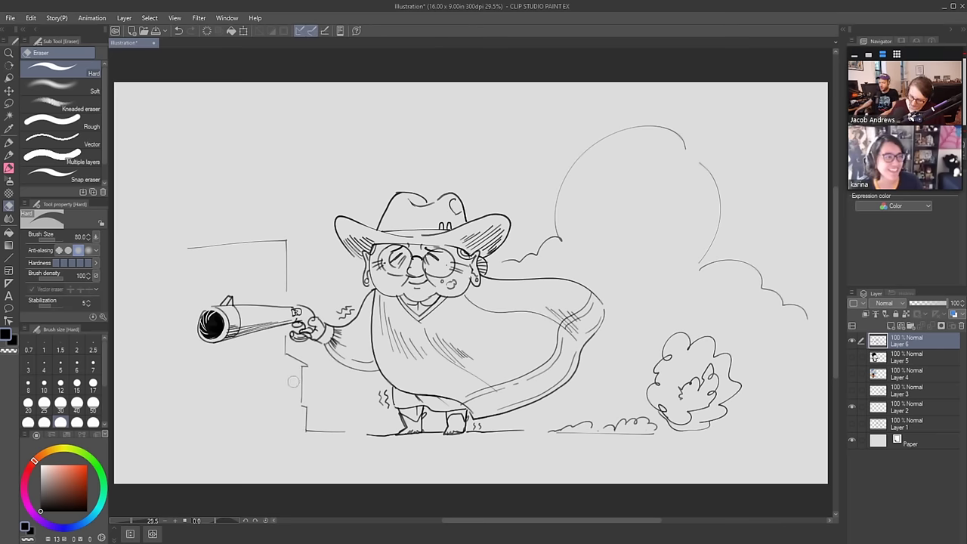
Draw a narrow upright window on the building's lower wall and add an open corner of lines beneath the gun barrel
key(p)
mouse_move(293, 368)
mouse_down()
mouse_move(284, 405)
mouse_move(298, 412)
mouse_up()
key(ctrl+z)
key(e)
key(b)
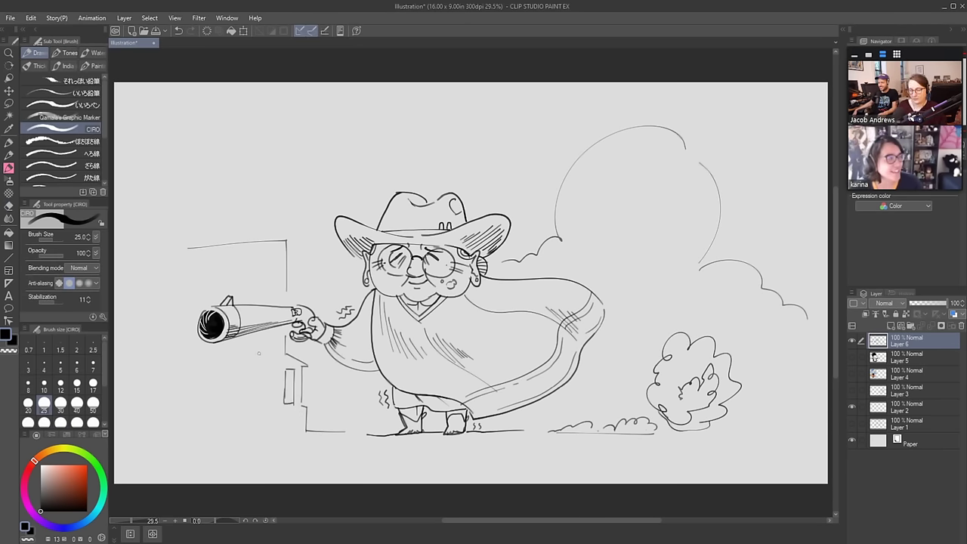
drag(259, 328, 259, 354)
drag(181, 353, 248, 354)
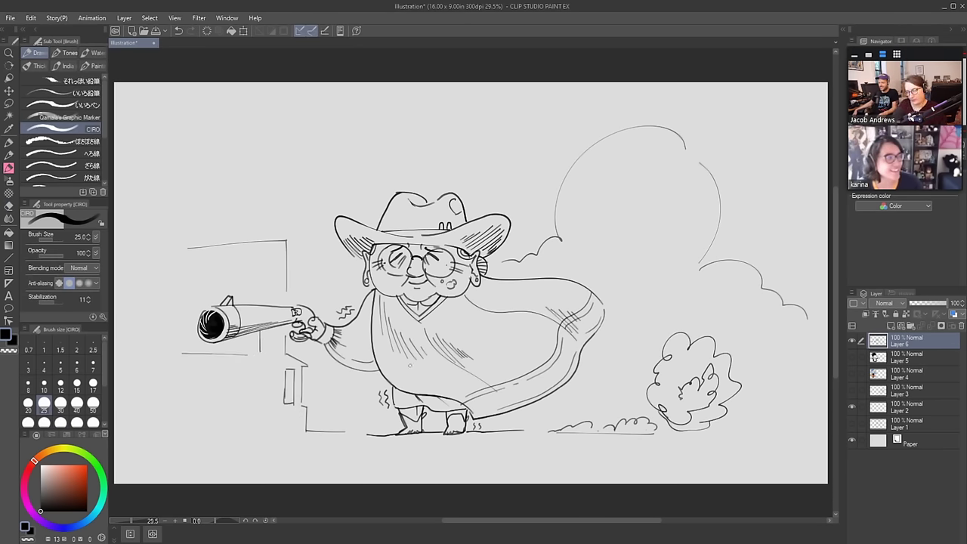
Try a flat-roofed building outline behind the bush, overlapping the cloud's lower puffs
mouse_move(631, 396)
mouse_down()
mouse_move(653, 291)
mouse_move(822, 288)
mouse_up()
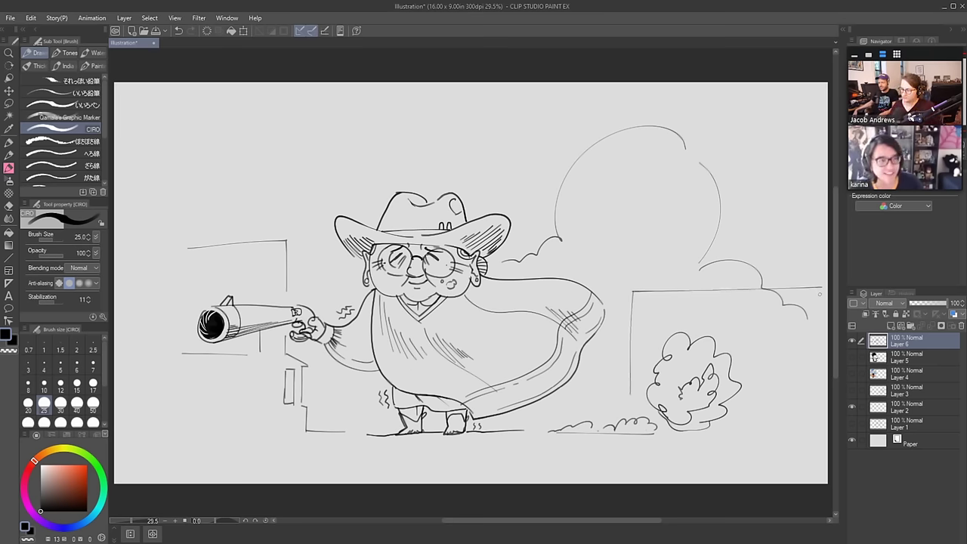
Erase the ground line beside the gun-side boot and redraw it as a straight line under the feet
key(e)
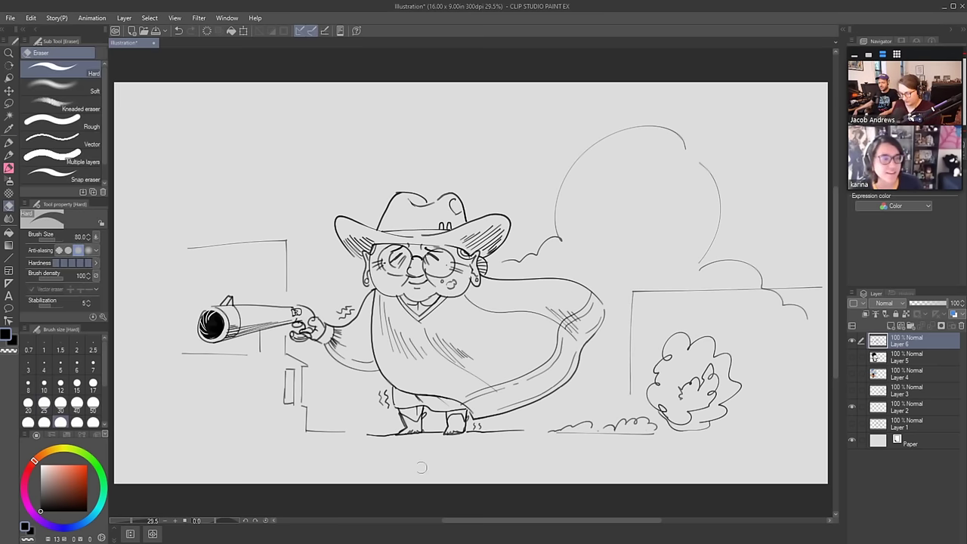
drag(364, 437, 361, 435)
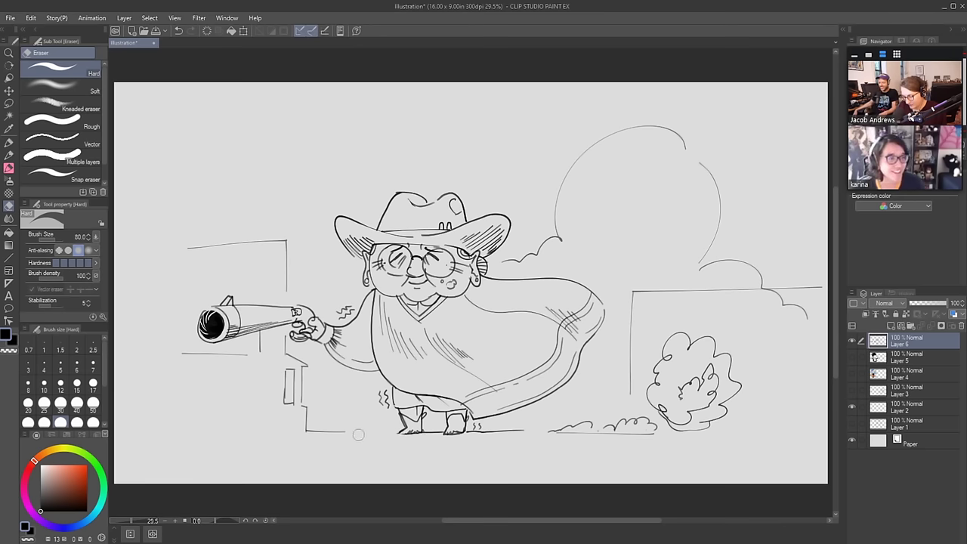
key(b)
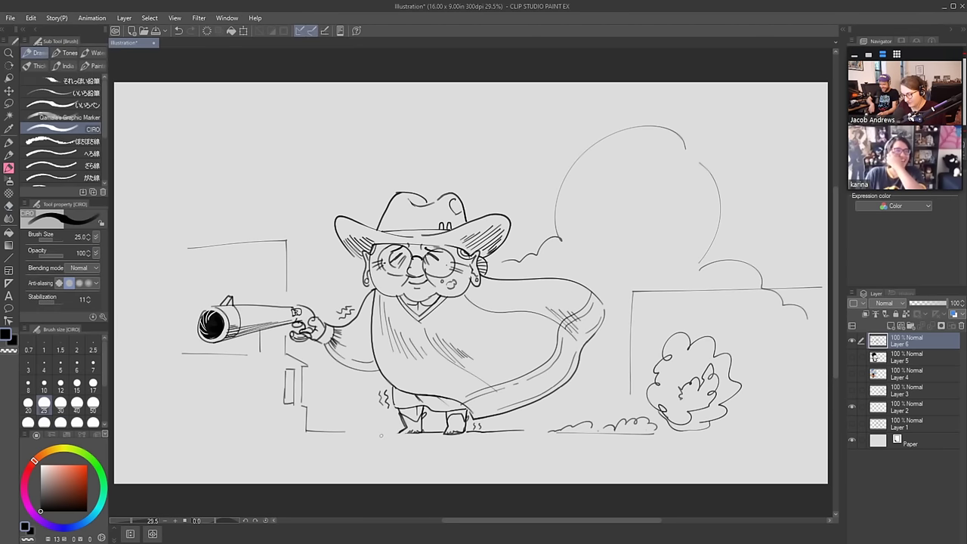
drag(363, 433, 438, 435)
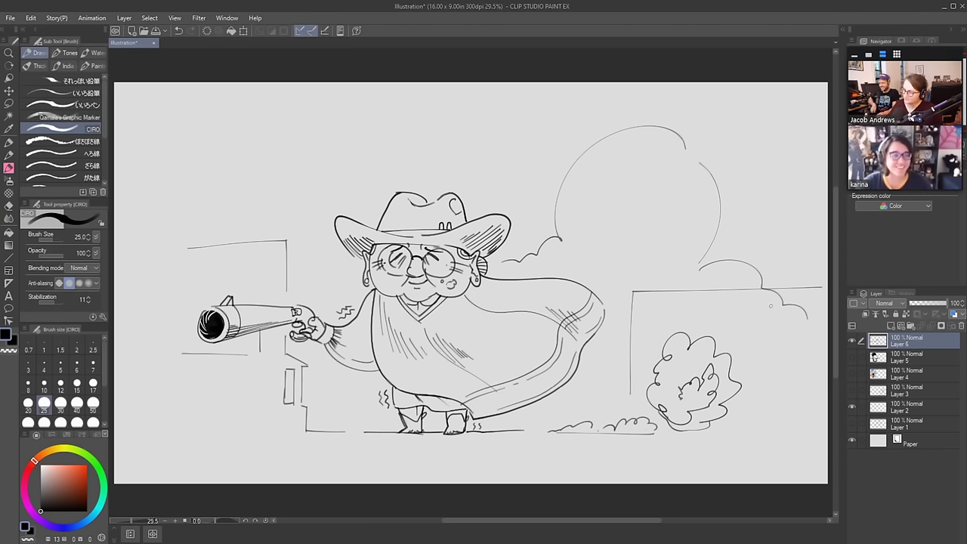
Erase the building outline behind the bush, keeping the cloud lines
key(e)
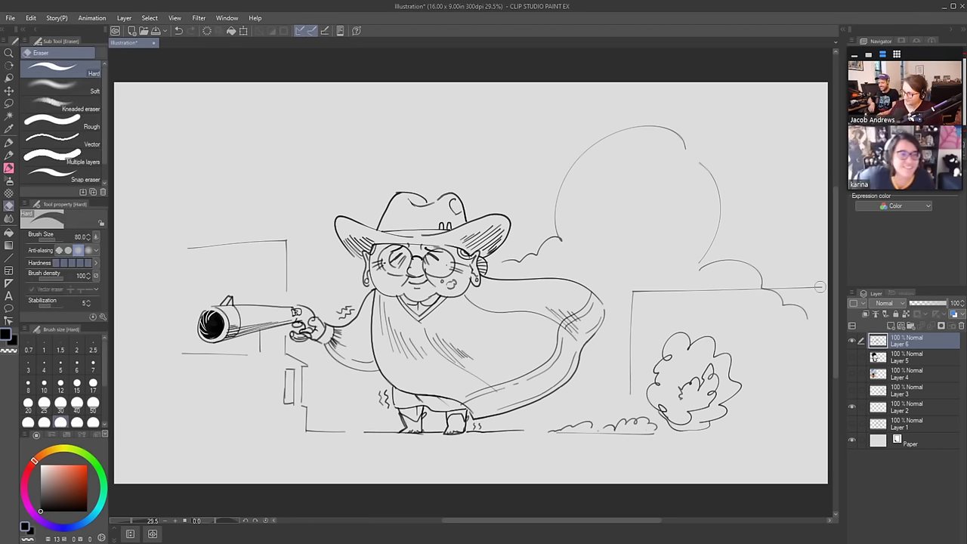
mouse_move(825, 288)
mouse_down()
mouse_move(769, 285)
mouse_move(765, 302)
mouse_move(749, 291)
mouse_move(631, 295)
mouse_move(633, 399)
mouse_move(632, 336)
mouse_up()
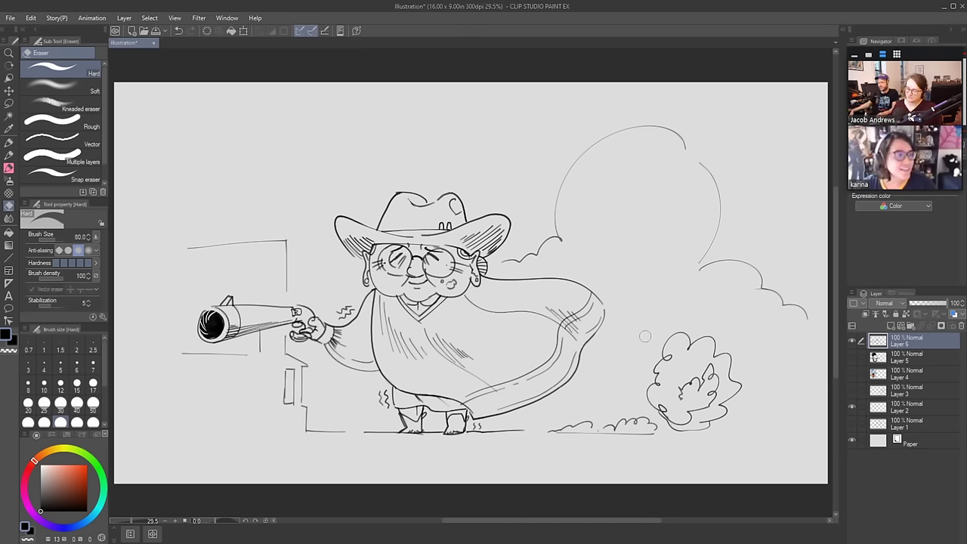
Add wavy tremble marks beside the poncho's lower edge and on both sides of the head
key(b)
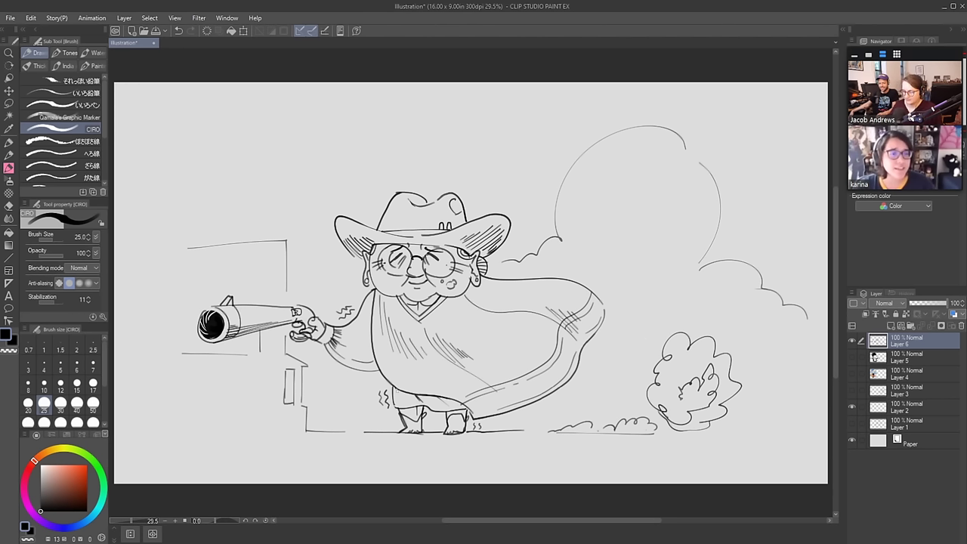
drag(380, 394, 381, 406)
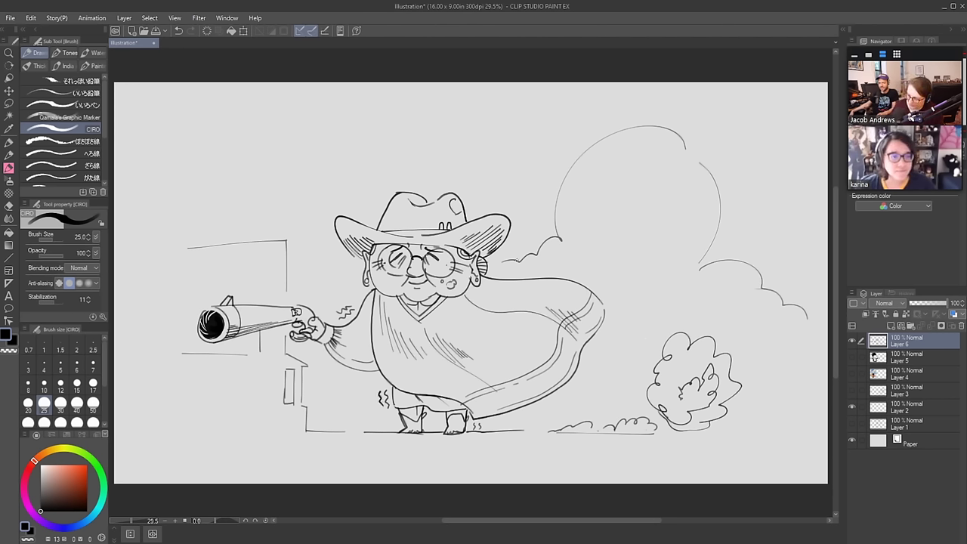
drag(351, 269, 350, 286)
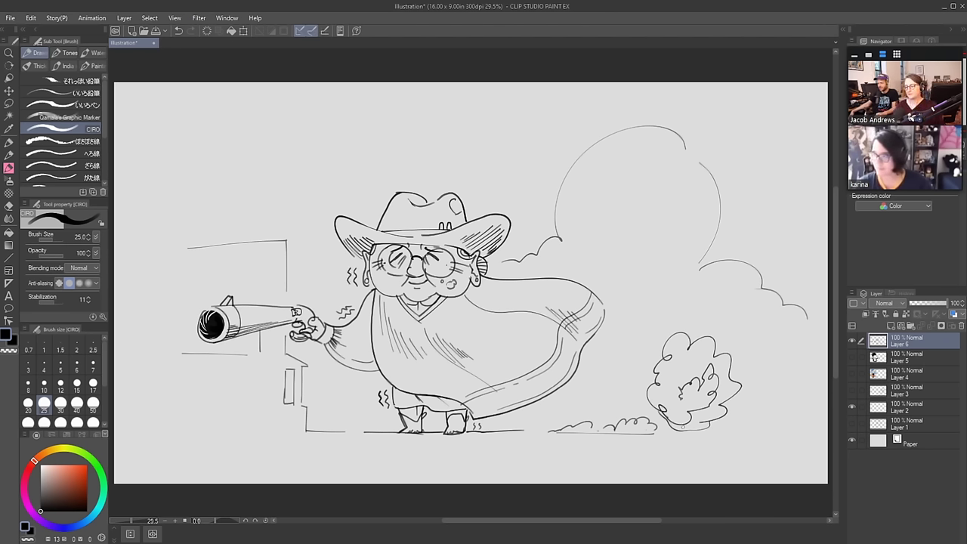
drag(492, 263, 499, 275)
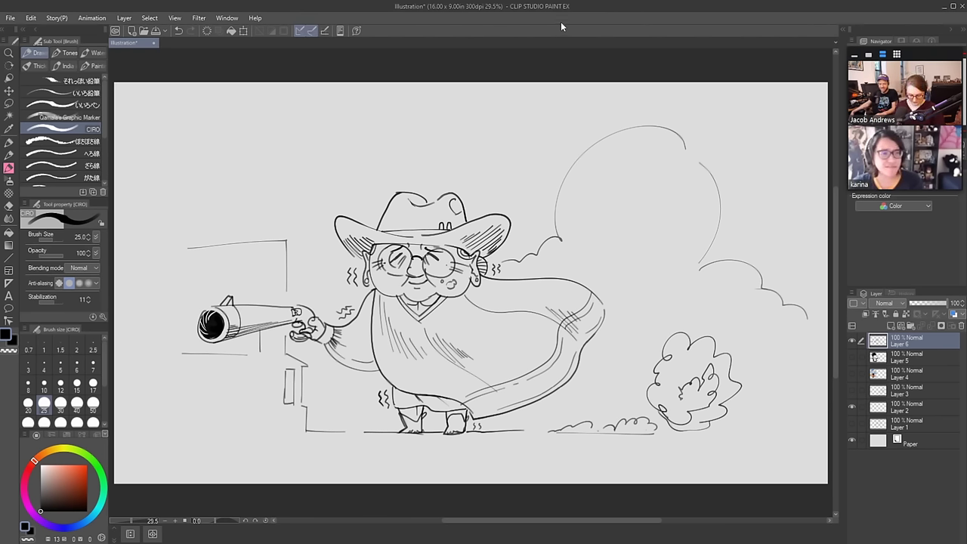
Stop sharing the screen in the Zoom meeting
mouse_move(562, 25)
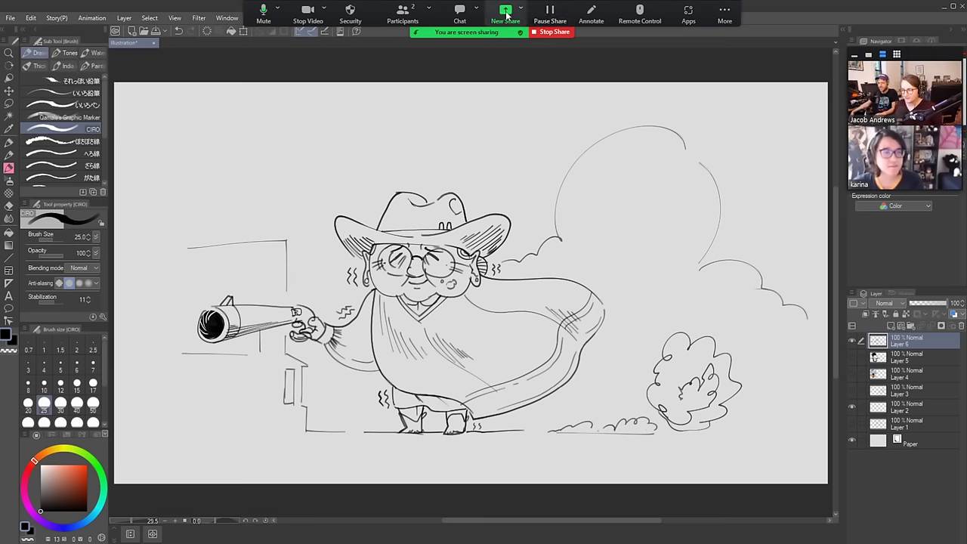
click(554, 32)
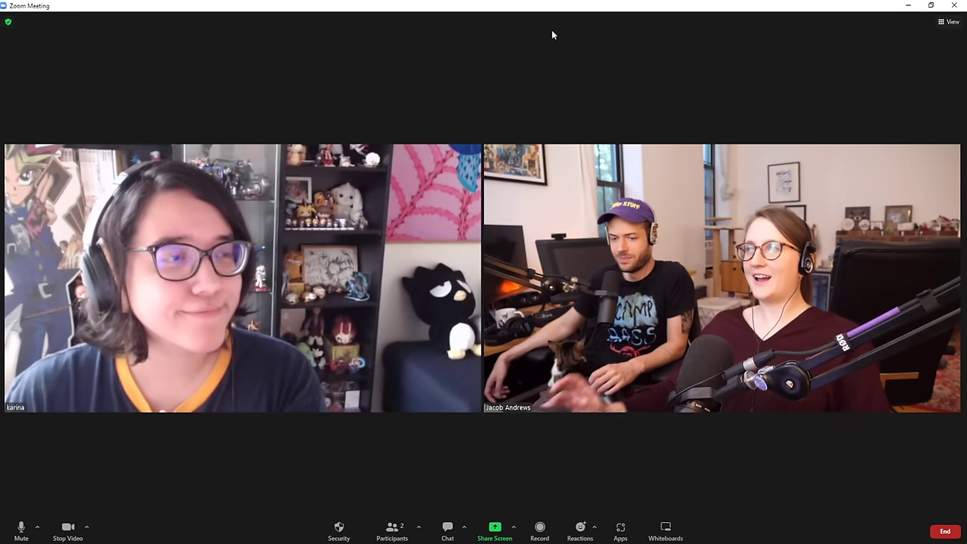
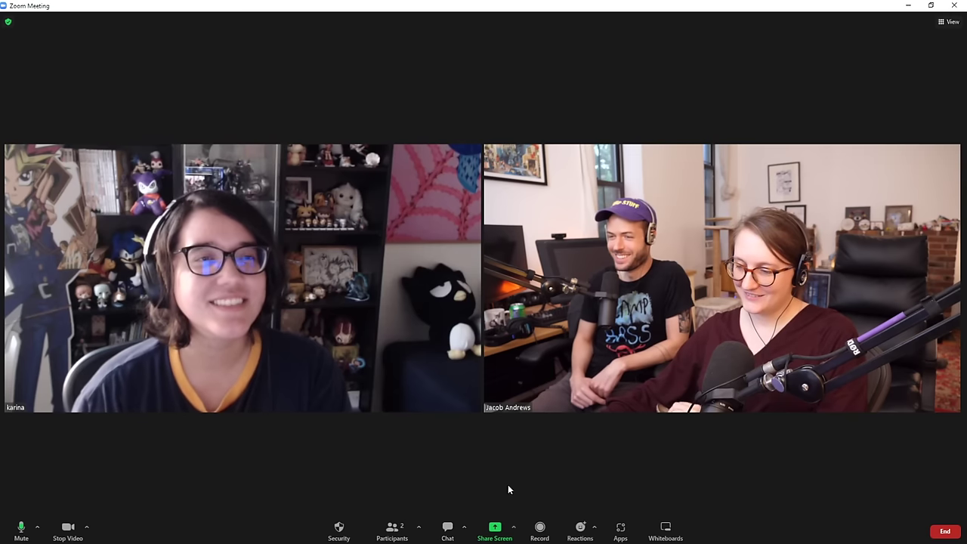
Share the CLIP STUDIO PAINT window in the Zoom meeting
click(491, 535)
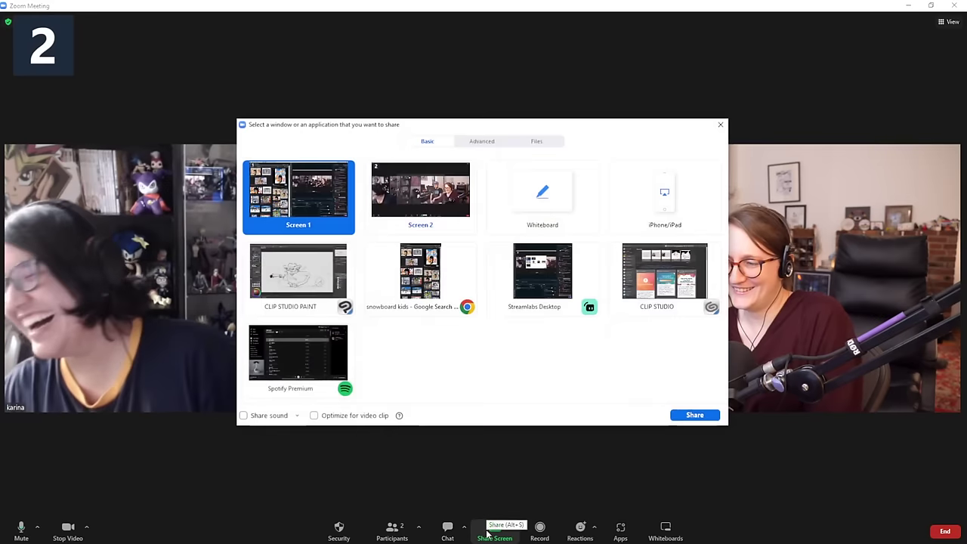
click(311, 284)
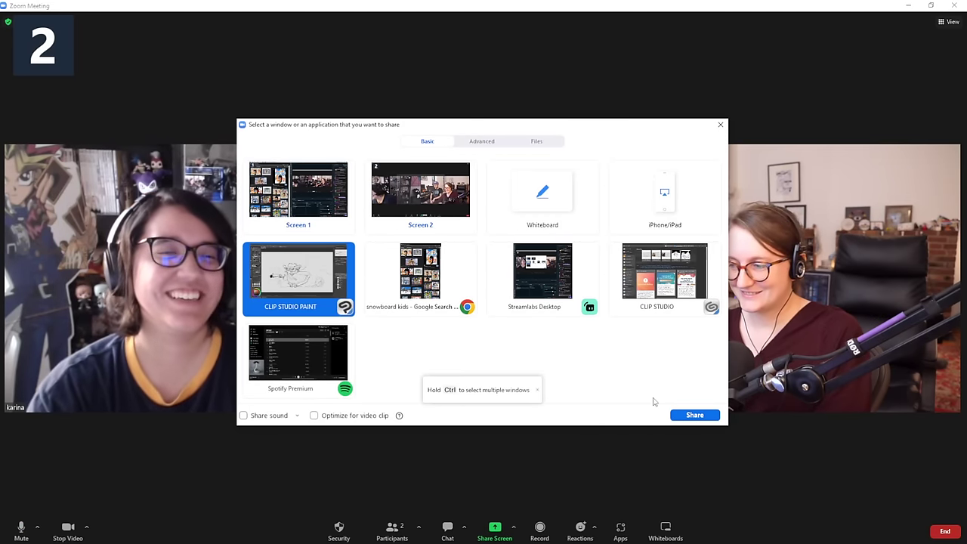
click(692, 415)
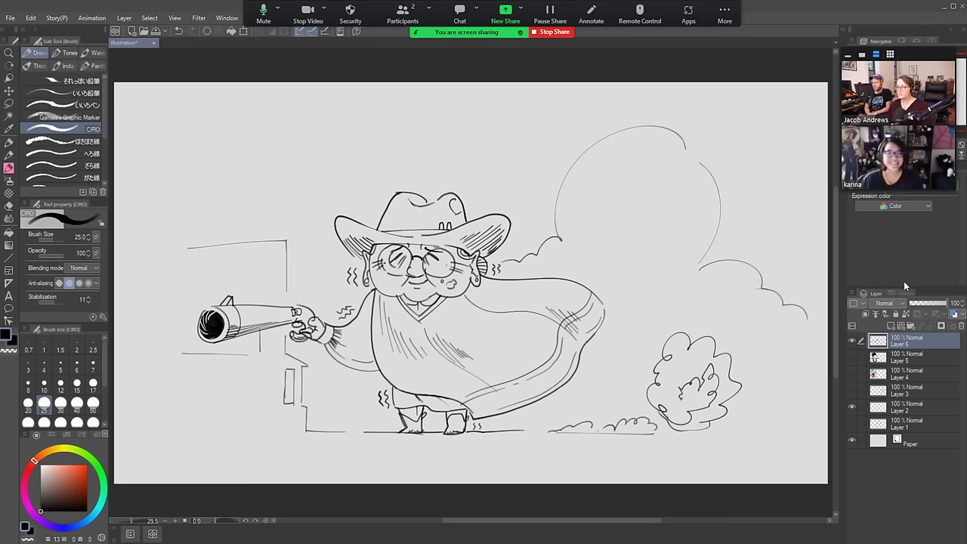
Add a new layer above Layer 6 and hide Layer 6 to get a blank canvas
click(892, 326)
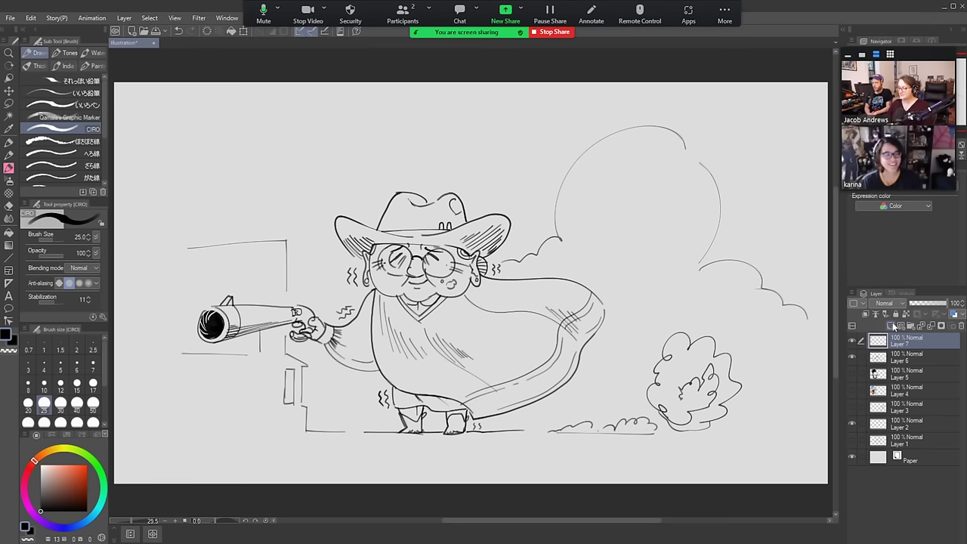
click(853, 358)
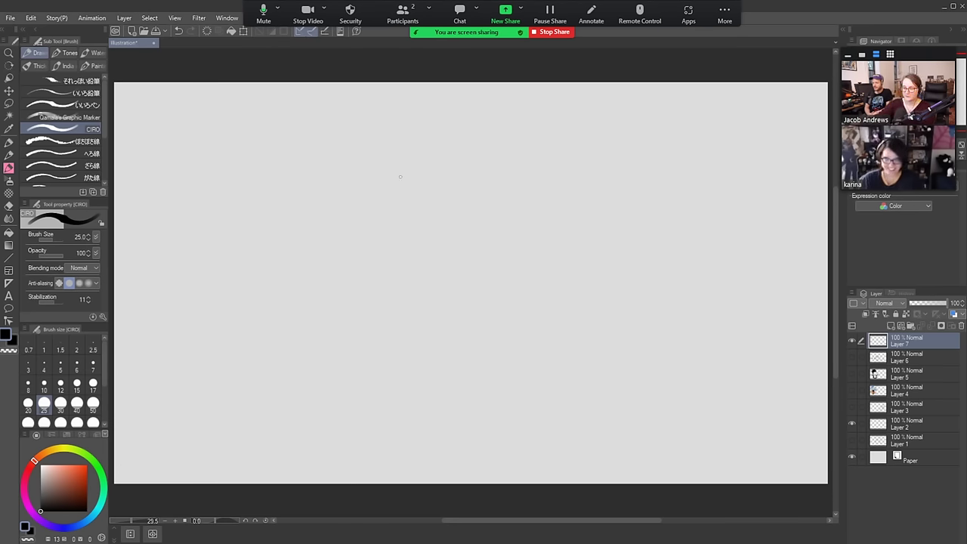
Sketch a face in broken lines with a forehead, nose profile, two thick eyebrows and a lashed eye
drag(406, 157, 391, 211)
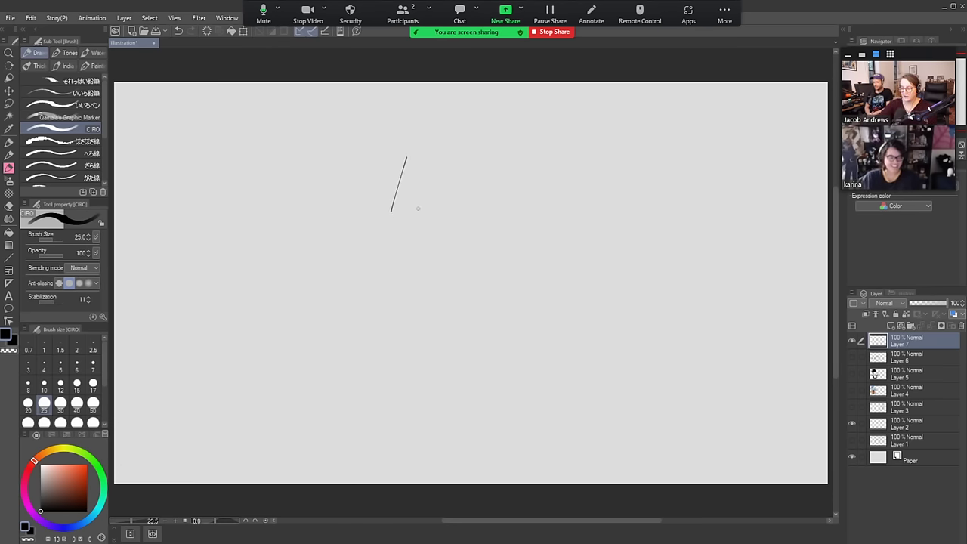
mouse_move(424, 211)
mouse_down()
mouse_move(415, 290)
mouse_move(446, 297)
mouse_move(421, 221)
mouse_move(392, 217)
mouse_move(405, 204)
mouse_move(388, 209)
mouse_move(397, 226)
mouse_up()
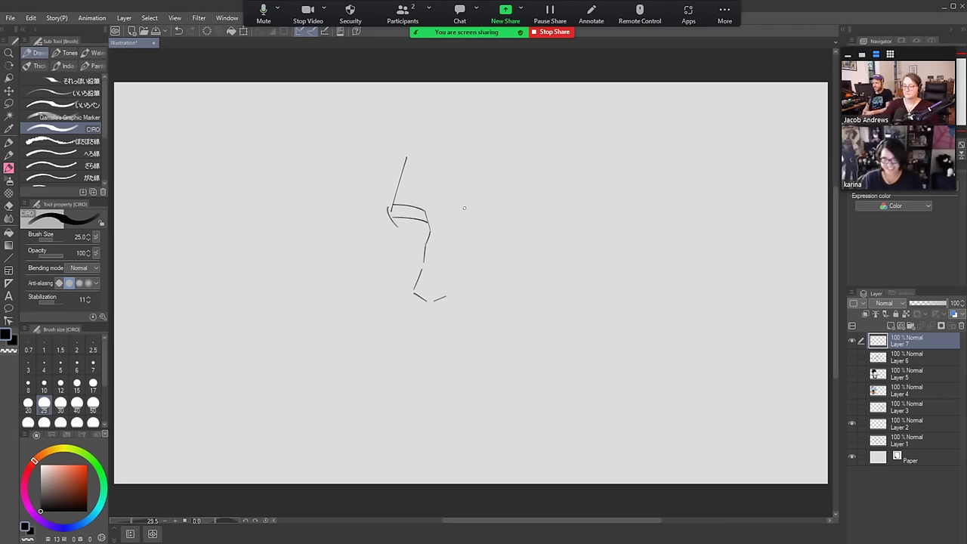
mouse_move(450, 203)
mouse_down()
mouse_move(452, 217)
mouse_move(469, 206)
mouse_move(529, 205)
mouse_move(550, 224)
mouse_up()
mouse_move(461, 221)
mouse_down()
mouse_move(536, 223)
mouse_move(524, 220)
mouse_move(547, 226)
mouse_up()
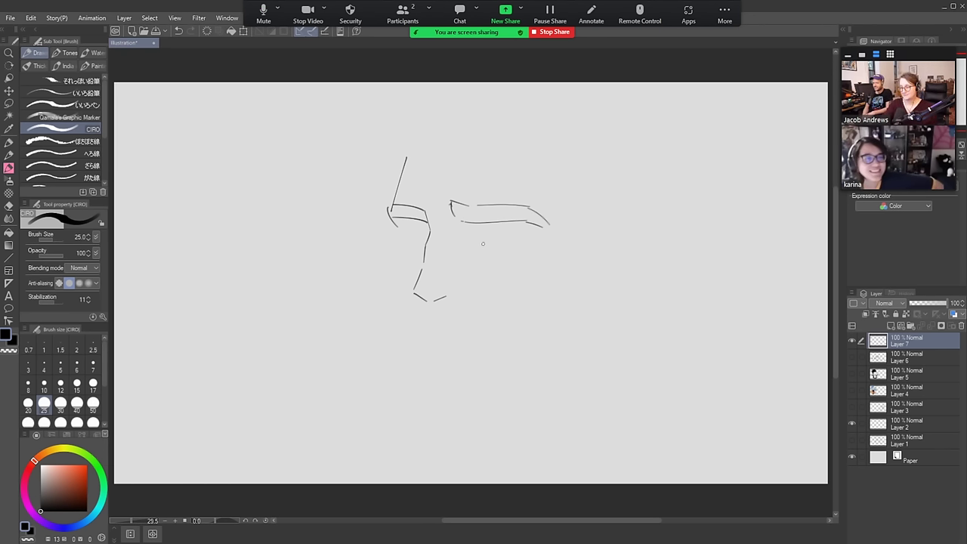
mouse_move(482, 246)
mouse_down()
mouse_move(488, 236)
mouse_move(531, 247)
mouse_move(504, 249)
mouse_move(517, 249)
mouse_up()
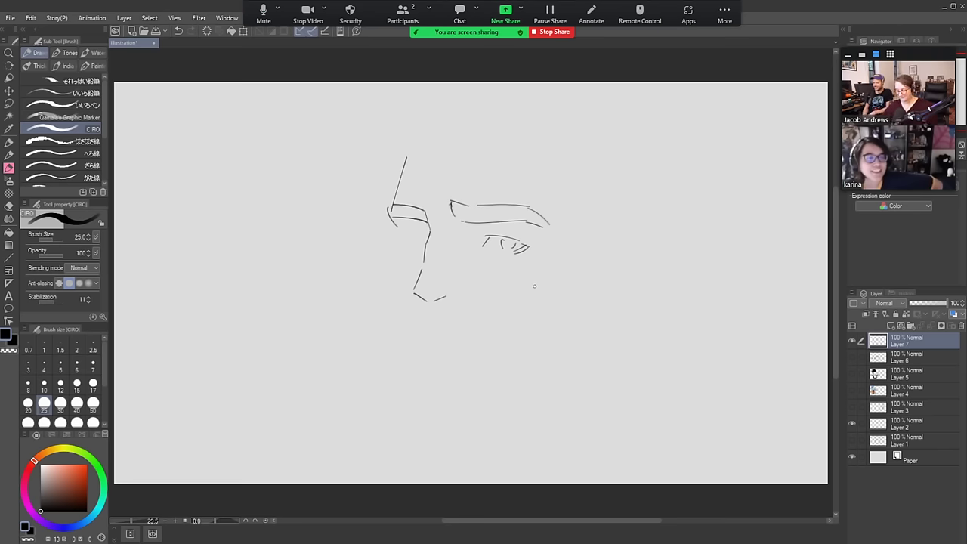
Lasso the whole face sketch, delete it, clear the selection and return to the CIRO brush
key(o)
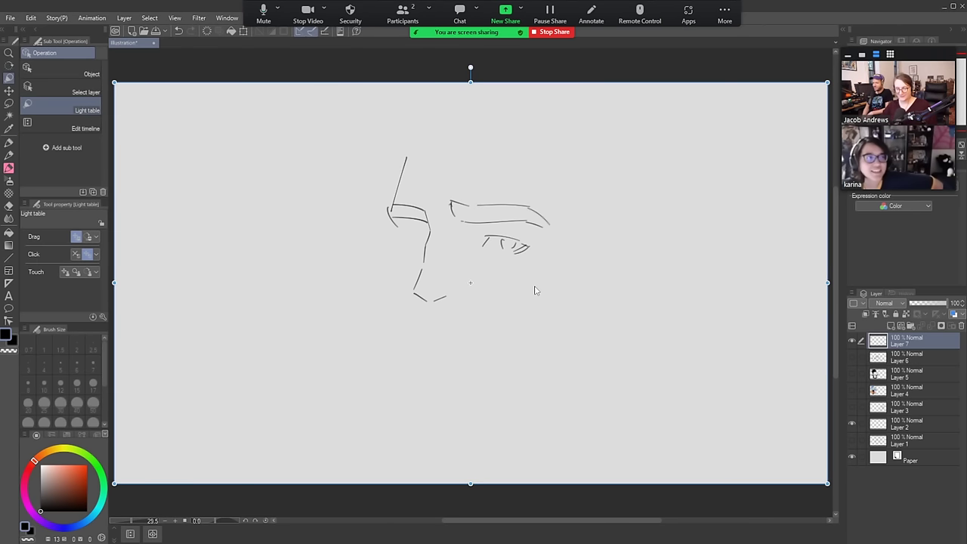
click(9, 103)
mouse_move(386, 116)
mouse_down()
mouse_move(537, 134)
mouse_move(423, 107)
mouse_up()
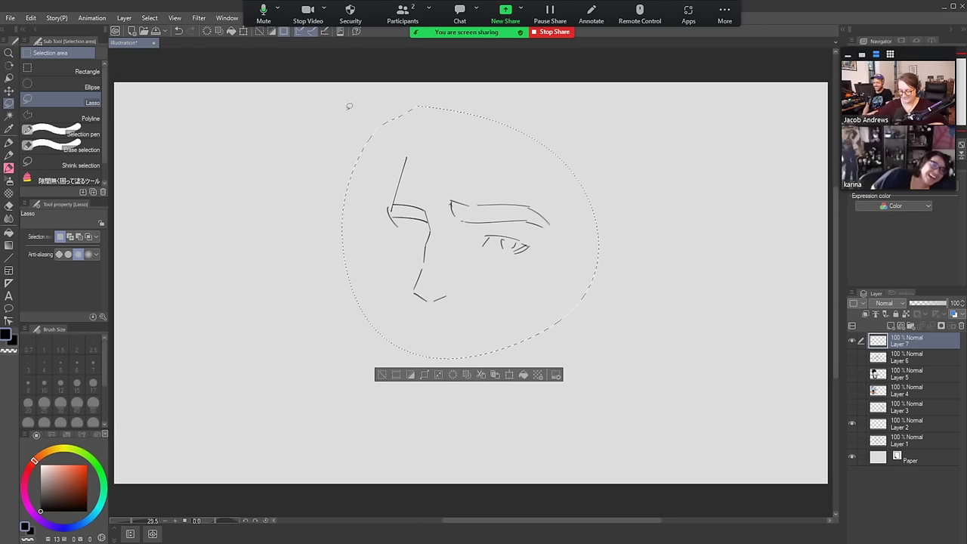
key(Delete)
key(ctrl+d)
key(b)
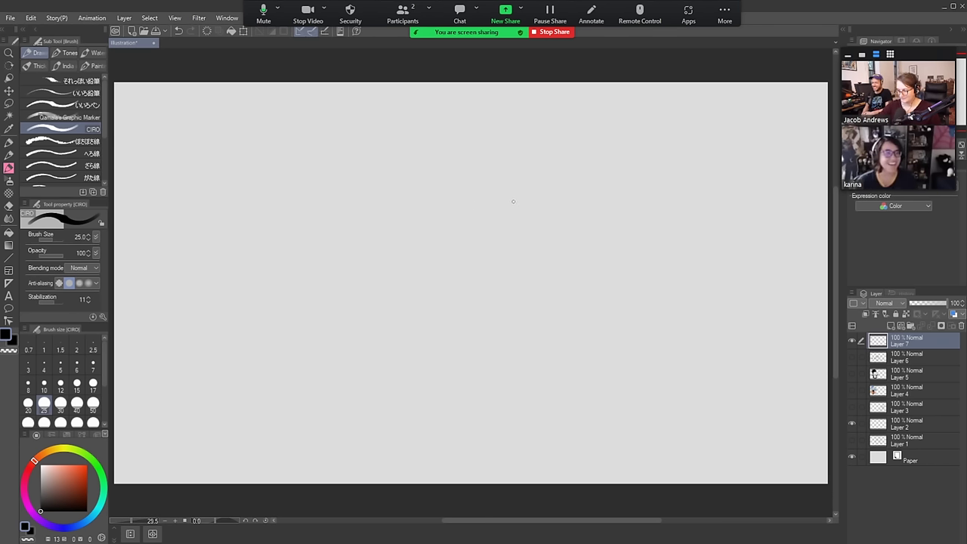
Sketch a head outline with an open jaw line, hairline, ear and spiky windswept hair using the CIRO brush
drag(519, 199, 524, 272)
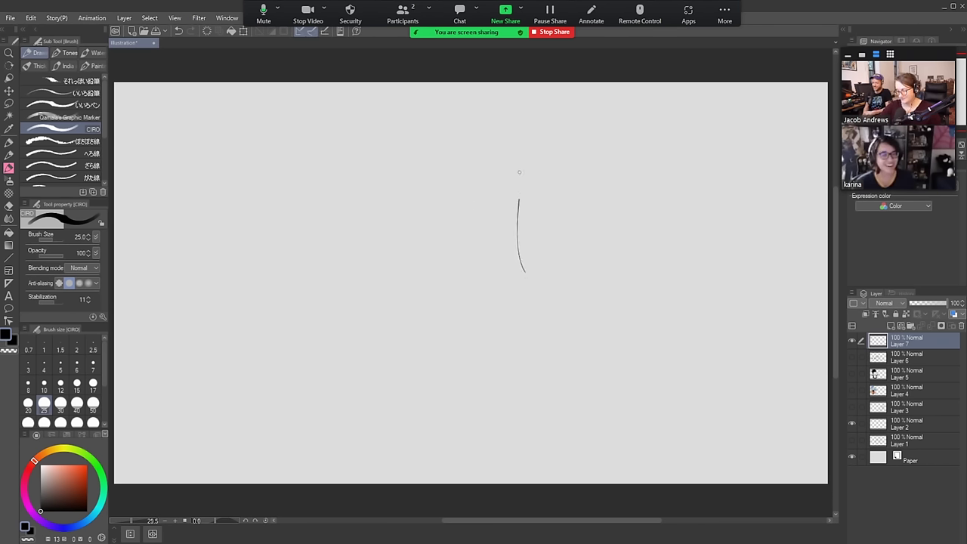
key(ctrl+z)
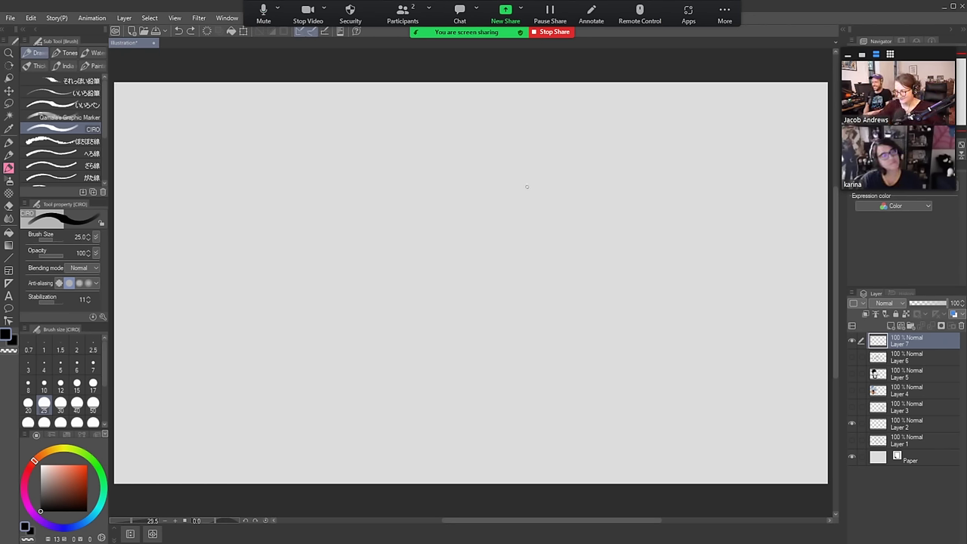
drag(503, 182, 508, 264)
mouse_move(518, 274)
mouse_down()
mouse_move(550, 270)
mouse_move(576, 232)
mouse_move(573, 242)
mouse_move(576, 199)
mouse_move(575, 228)
mouse_move(591, 201)
mouse_move(561, 199)
mouse_move(569, 215)
mouse_move(586, 195)
mouse_move(506, 198)
mouse_up()
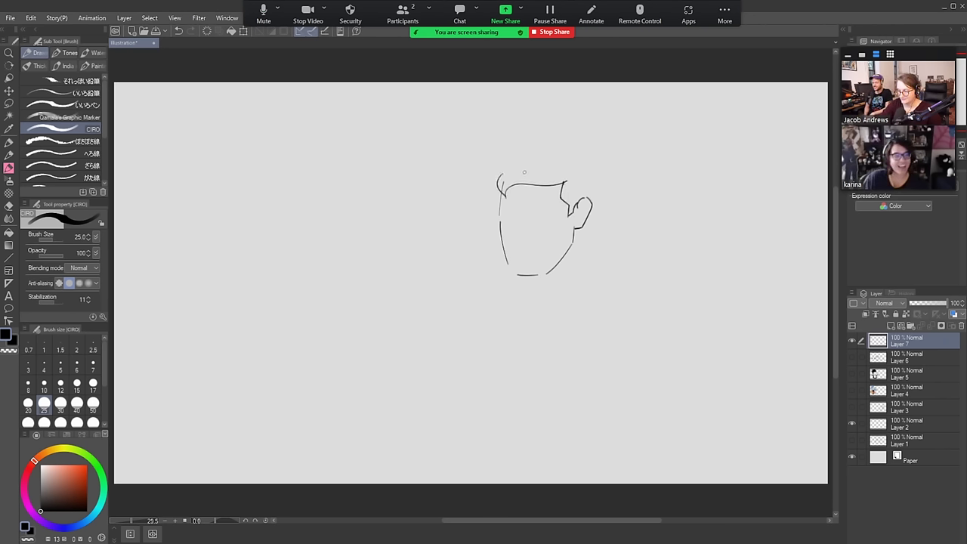
mouse_move(589, 199)
mouse_down()
mouse_move(587, 166)
mouse_move(495, 132)
mouse_move(514, 148)
mouse_move(478, 155)
mouse_move(497, 163)
mouse_move(459, 168)
mouse_move(500, 177)
mouse_up()
key(ctrl+z)
key(ctrl+z)
key(ctrl+z)
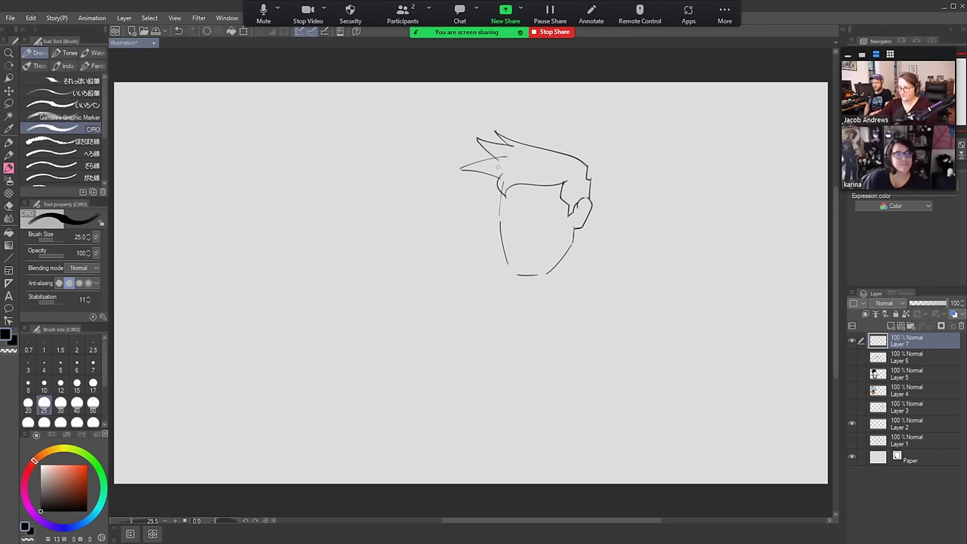
Add a side hair tuft, an angular nose, two flat eyebrows and curved eyelid lines to the head
mouse_move(496, 167)
mouse_down()
mouse_move(480, 206)
mouse_move(524, 213)
mouse_move(522, 230)
mouse_move(536, 236)
mouse_up()
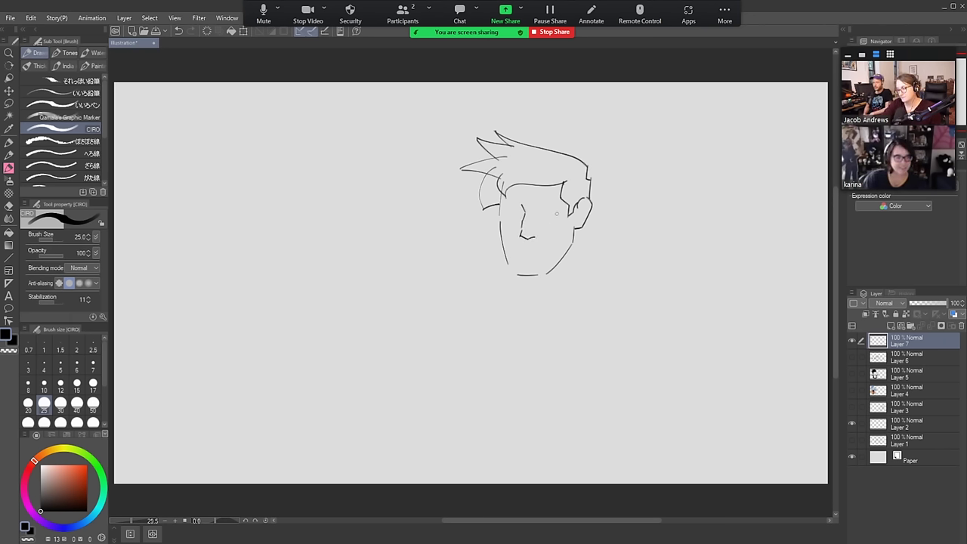
mouse_move(520, 203)
mouse_down()
mouse_move(505, 211)
mouse_move(559, 208)
mouse_move(501, 214)
mouse_move(563, 209)
mouse_up()
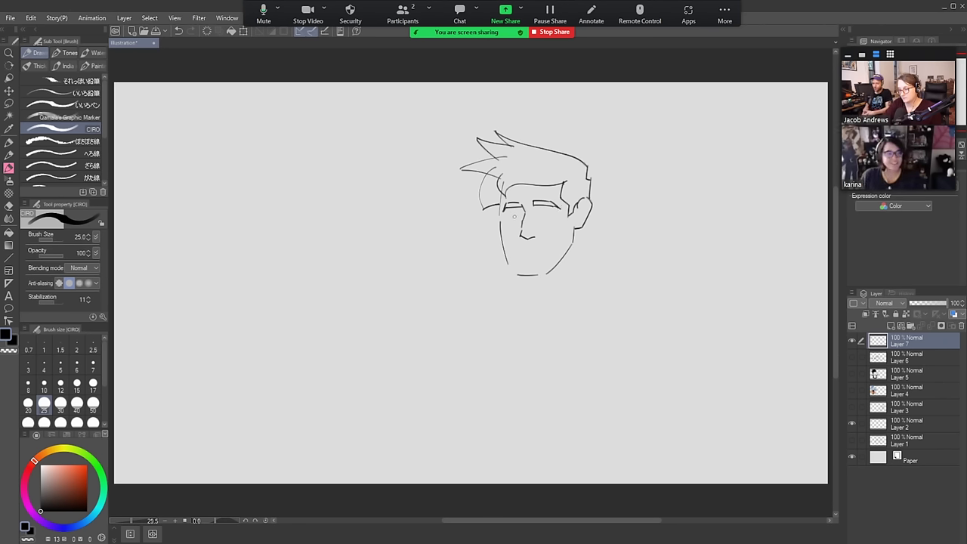
drag(538, 212, 559, 214)
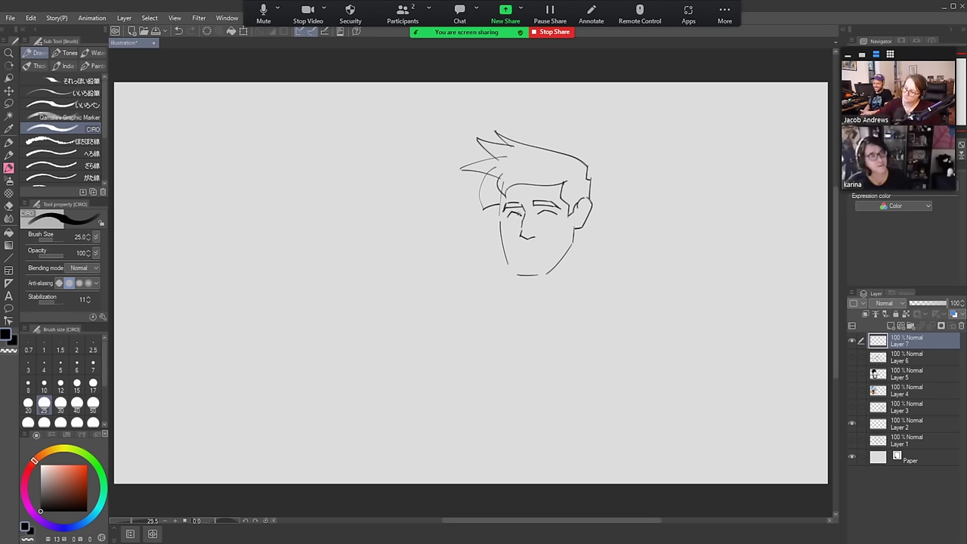
drag(536, 172, 540, 179)
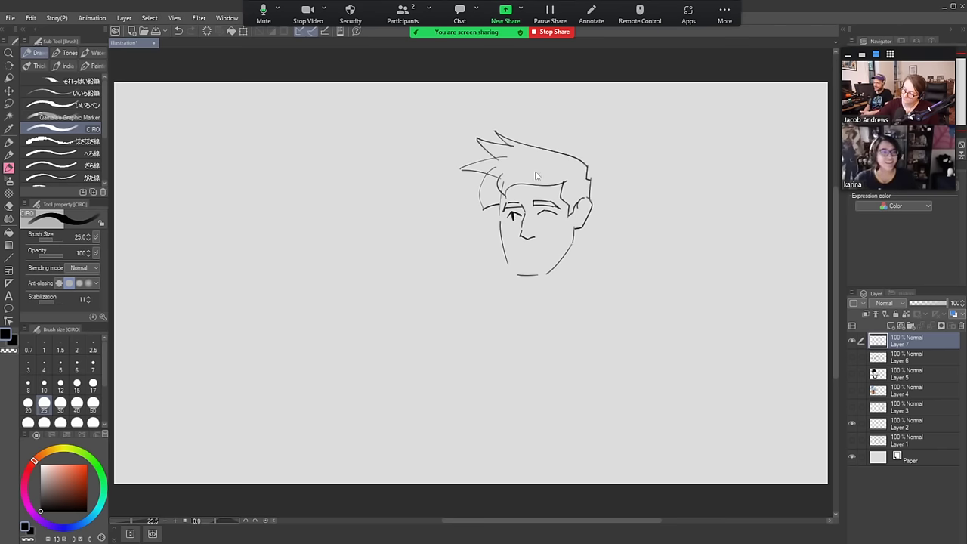
Remove the eyelid lines, draw two small solid oval eyes instead and add the ear's inner lines
key(ctrl+z)
mouse_move(513, 215)
mouse_down()
mouse_move(558, 215)
mouse_move(511, 217)
mouse_up()
key(ctrl+z)
key(e)
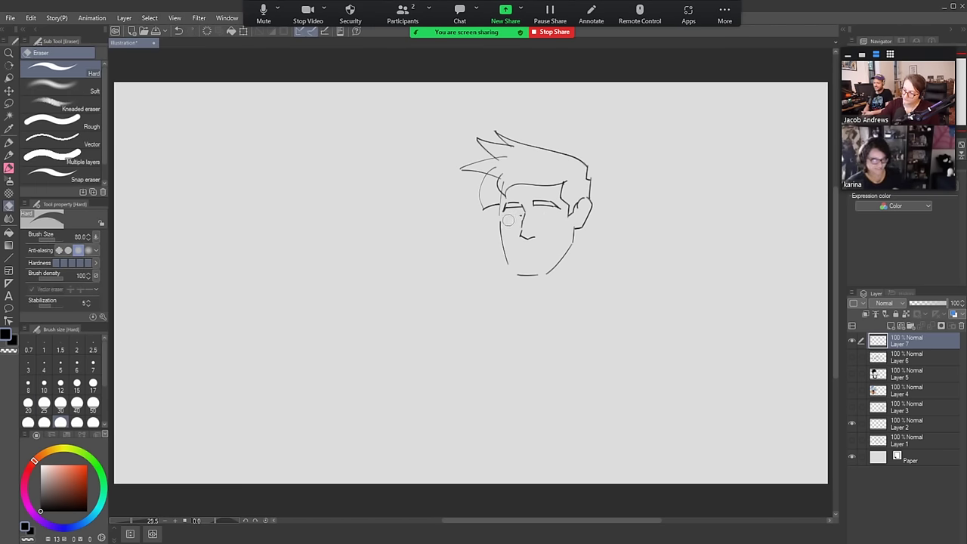
key(b)
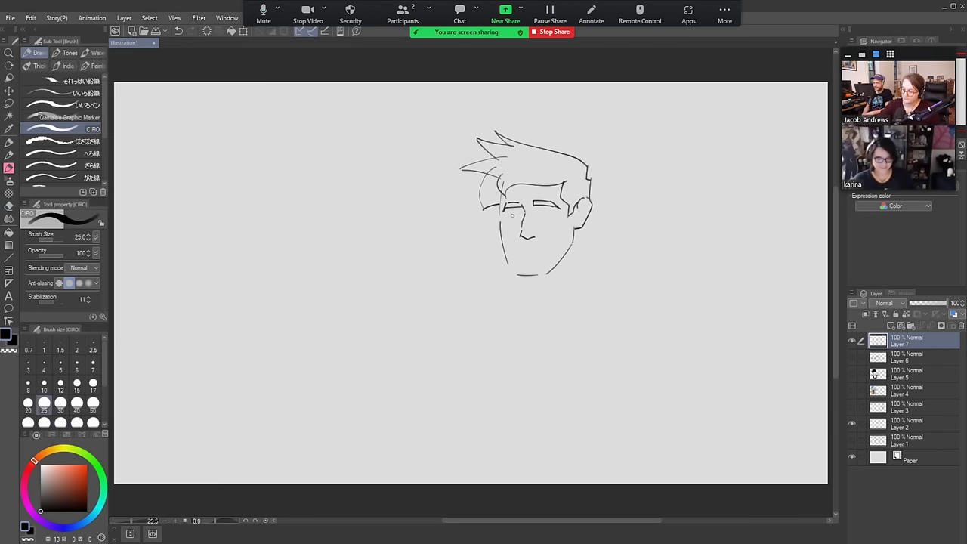
mouse_move(515, 215)
mouse_down()
mouse_move(544, 221)
mouse_move(584, 202)
mouse_move(580, 218)
mouse_move(588, 215)
mouse_up()
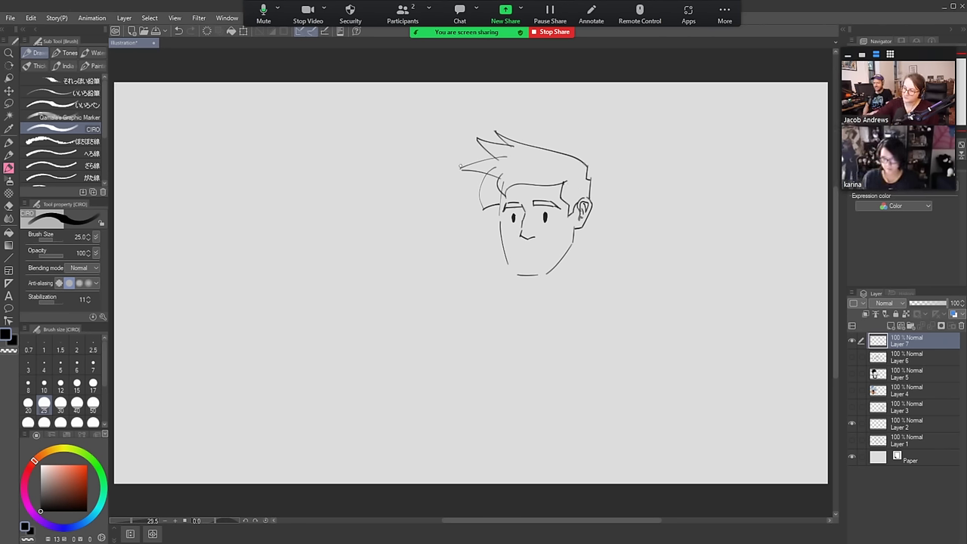
Touch up the lowest hair spike and ink the side tuft and fringe solid black at brush size 70
drag(458, 169, 484, 166)
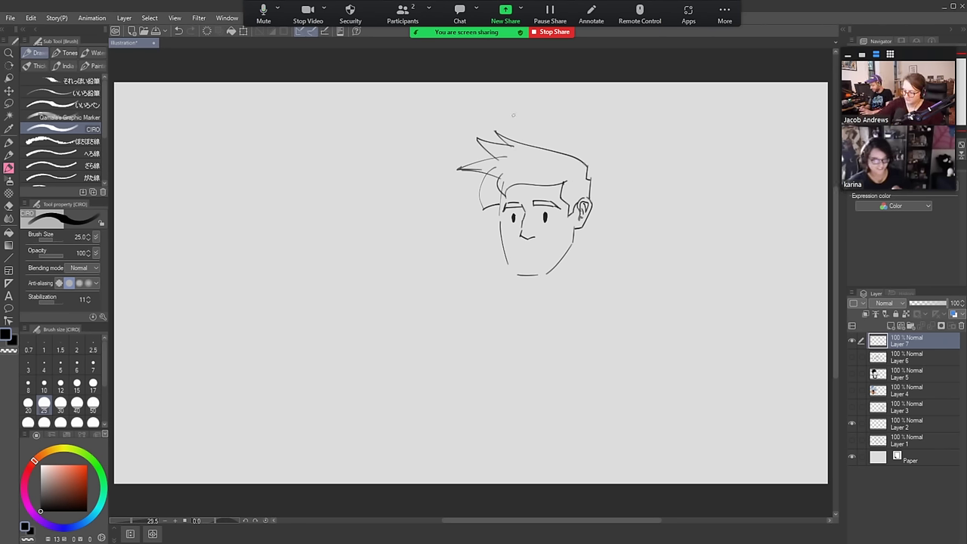
click(44, 422)
mouse_move(498, 164)
mouse_down()
mouse_move(482, 212)
mouse_move(502, 198)
mouse_move(482, 206)
mouse_move(508, 169)
mouse_move(497, 196)
mouse_move(486, 201)
mouse_move(485, 189)
mouse_move(508, 198)
mouse_move(520, 167)
mouse_move(508, 194)
mouse_move(508, 185)
mouse_up()
mouse_move(503, 193)
mouse_down()
mouse_move(570, 171)
mouse_move(500, 187)
mouse_move(554, 177)
mouse_move(524, 165)
mouse_up()
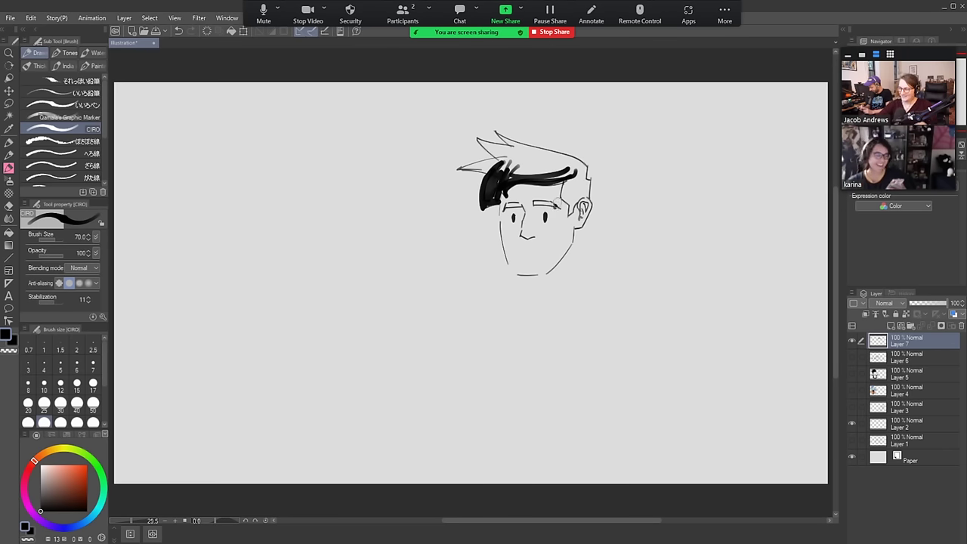
Fill both eyebrows solid black with the CIRO brush at size 70
key(b)
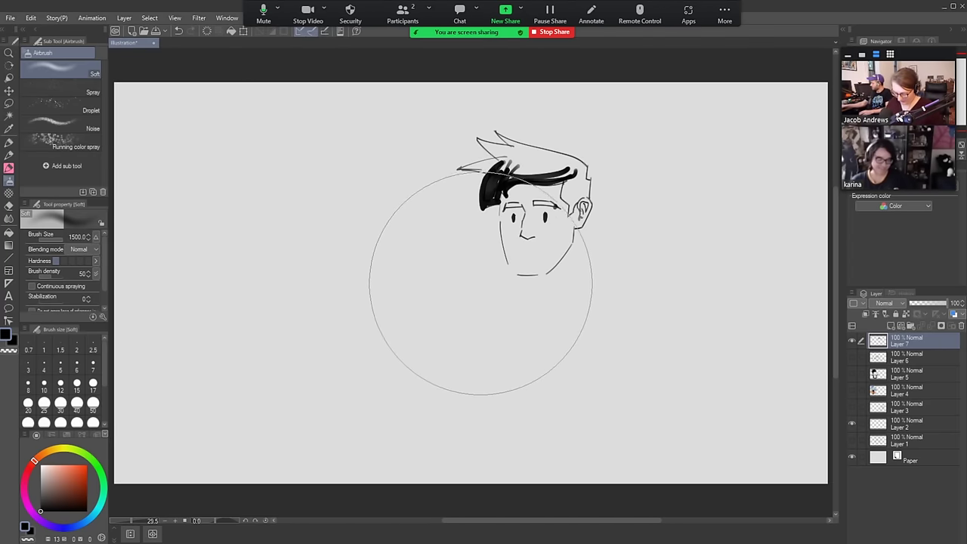
key(bracketleft)
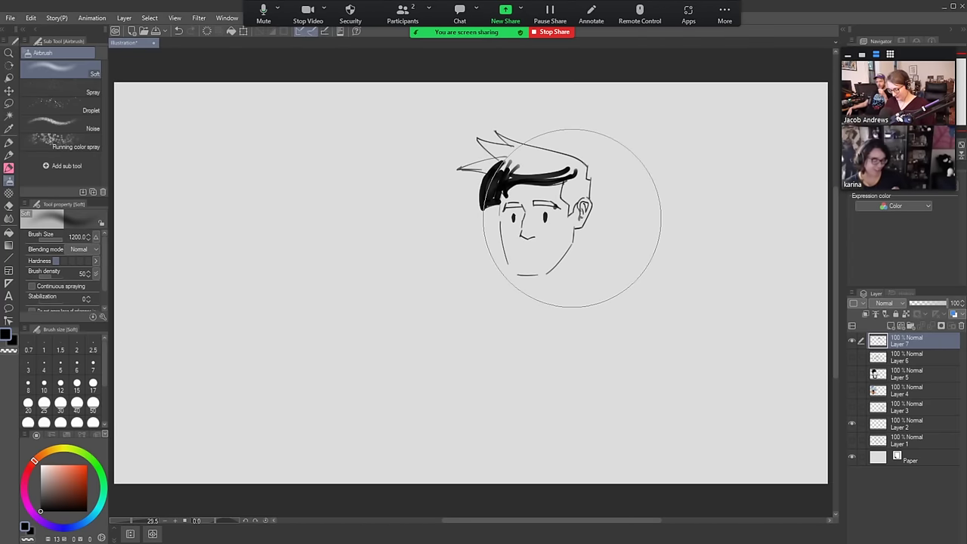
click(44, 403)
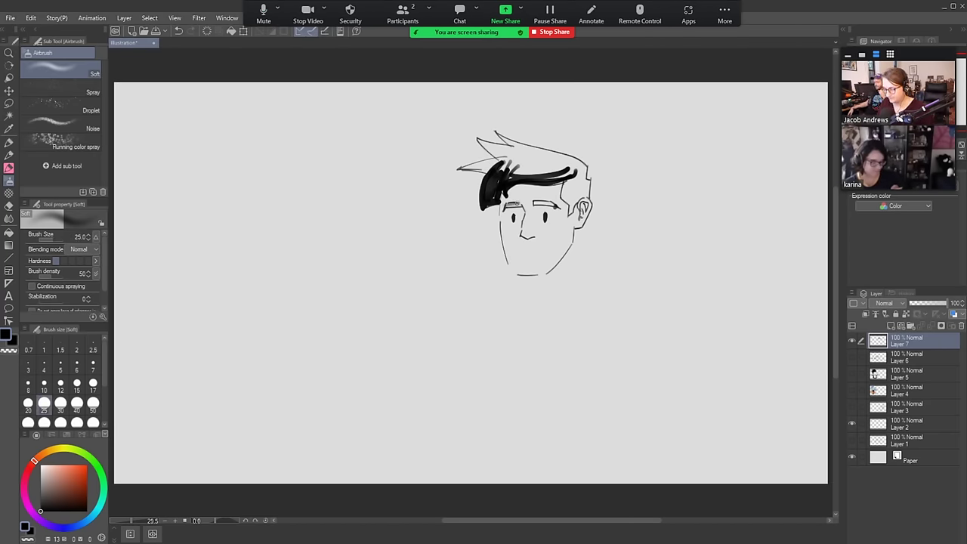
key(b)
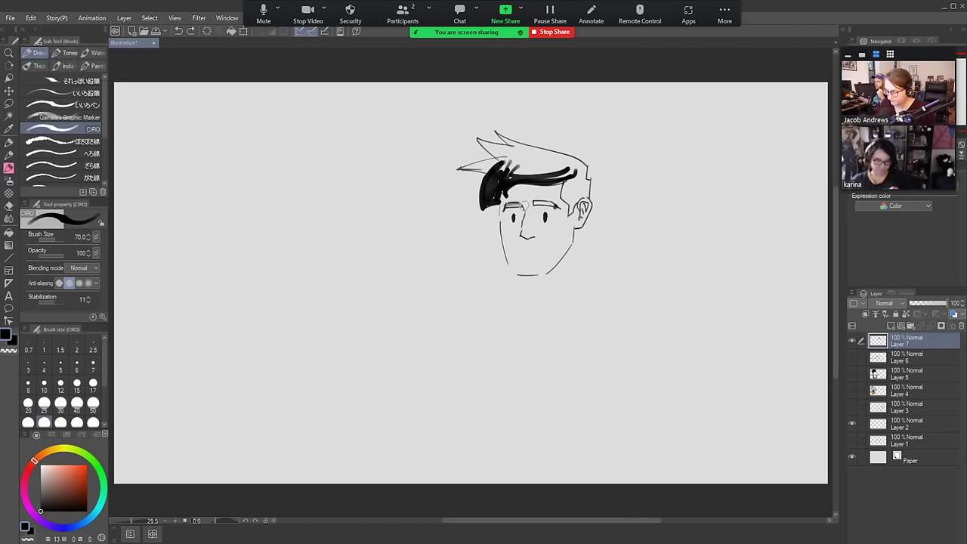
mouse_move(523, 204)
mouse_down()
mouse_move(502, 205)
mouse_move(567, 205)
mouse_move(563, 195)
mouse_up()
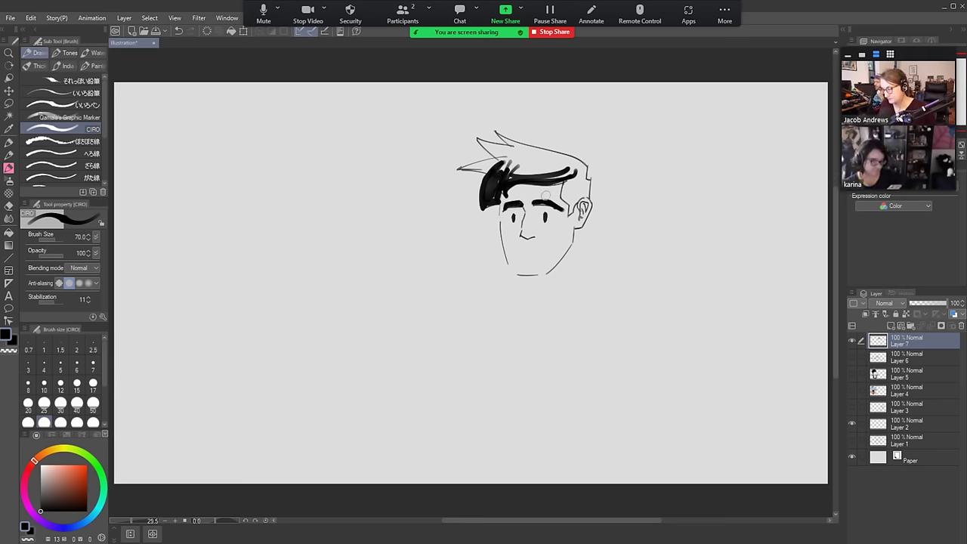
Lasso the whole head sketch, cut it from Layer 7 and return to the CIRO brush
key(o)
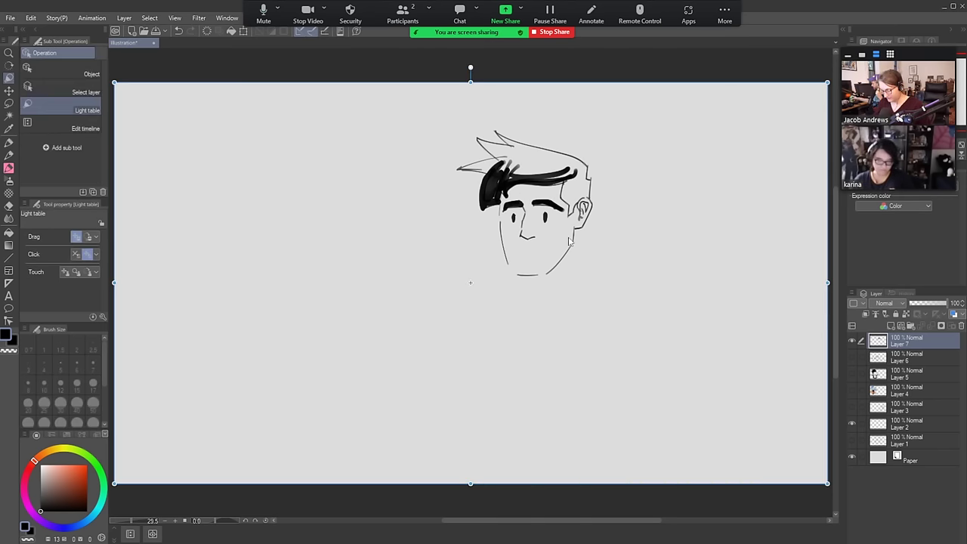
click(8, 104)
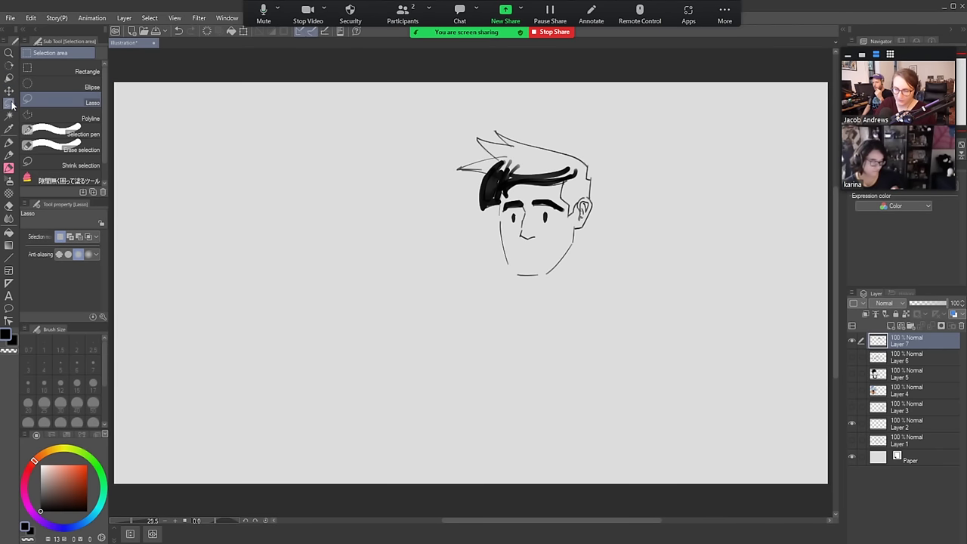
mouse_move(502, 113)
mouse_down()
mouse_move(587, 287)
mouse_move(511, 102)
mouse_up()
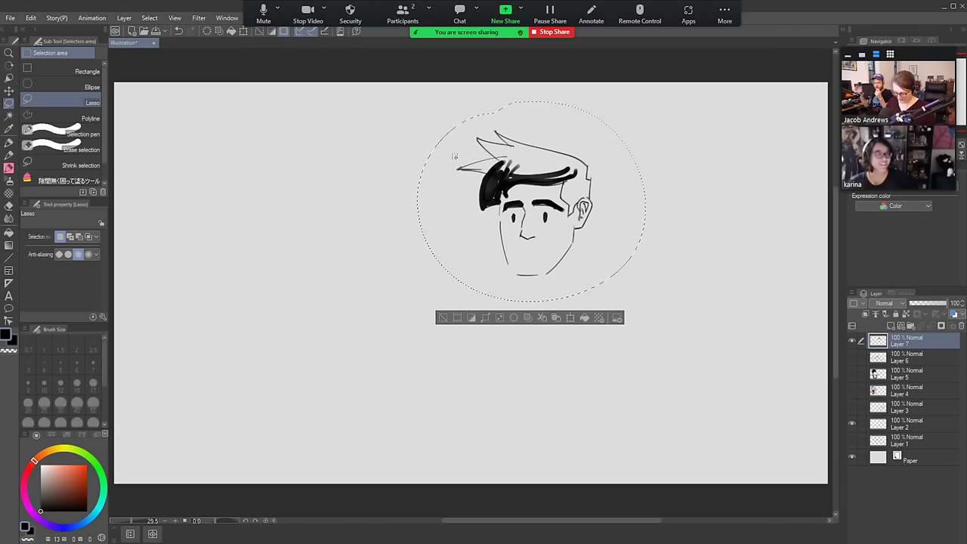
key(ctrl+x)
key(b)
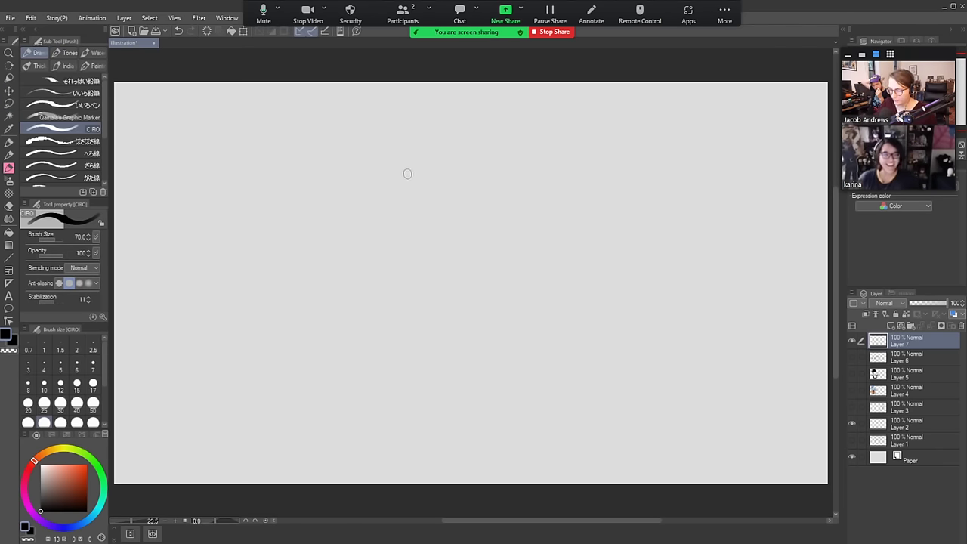
Set the CIRO brush size to 30 and sketch a forehead, brow and nose profile in short angular broken strokes
key(b)
key(b)
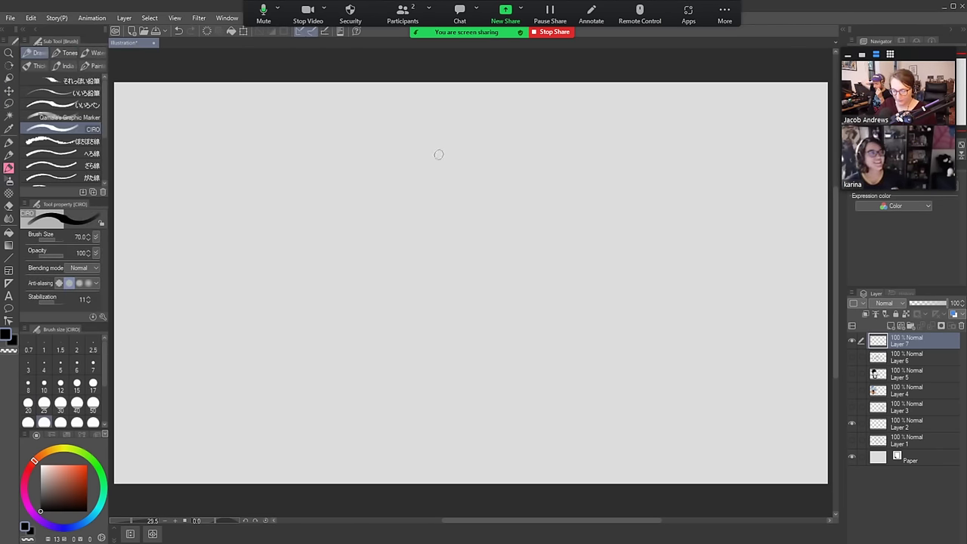
key(bracketleft)
key(bracketleft)
key(bracketleft)
key(bracketleft)
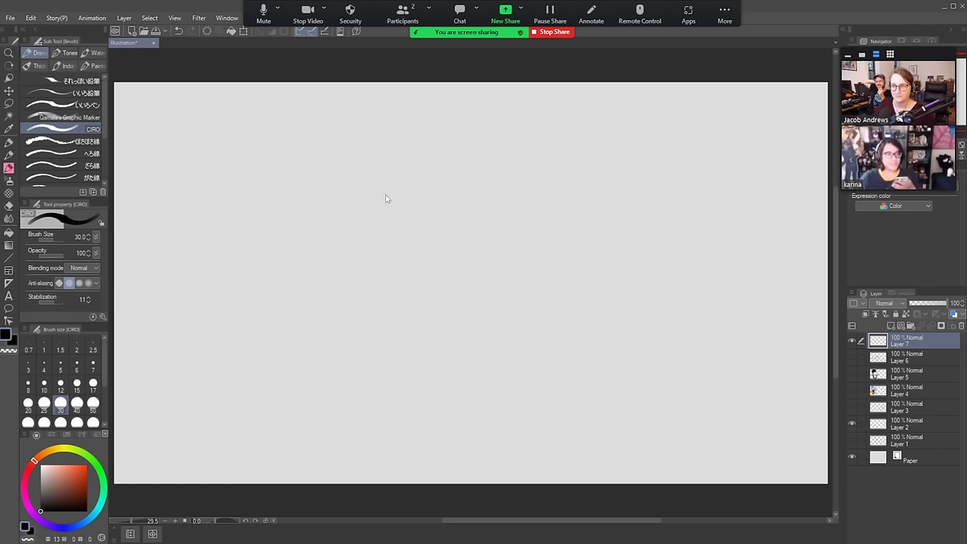
click(406, 180)
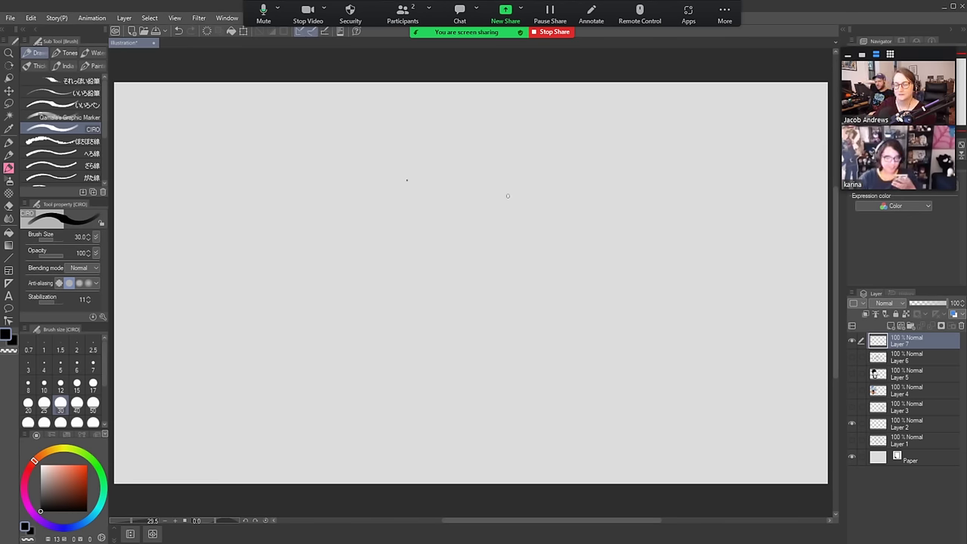
key(ctrl+z)
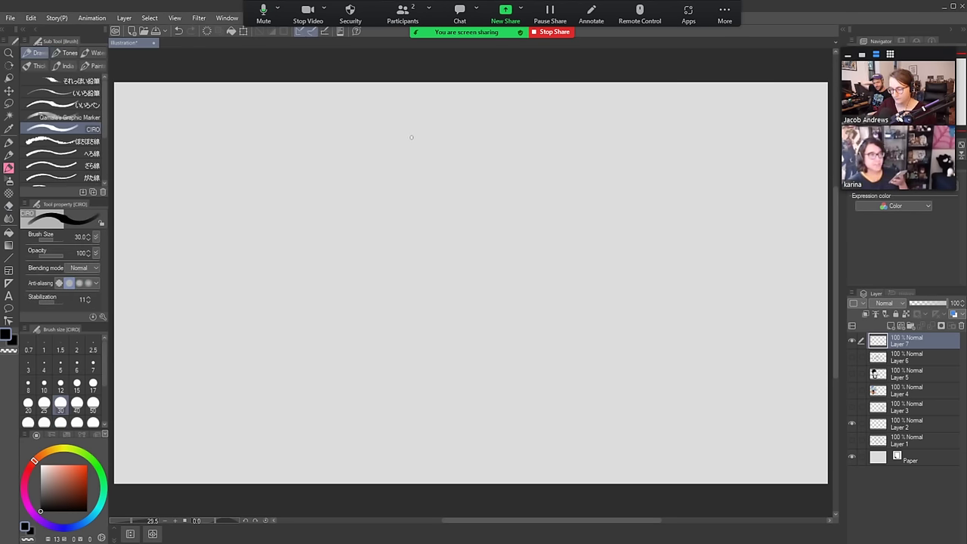
mouse_move(408, 131)
mouse_down()
mouse_move(398, 166)
mouse_move(410, 183)
mouse_move(391, 213)
mouse_move(416, 222)
mouse_up()
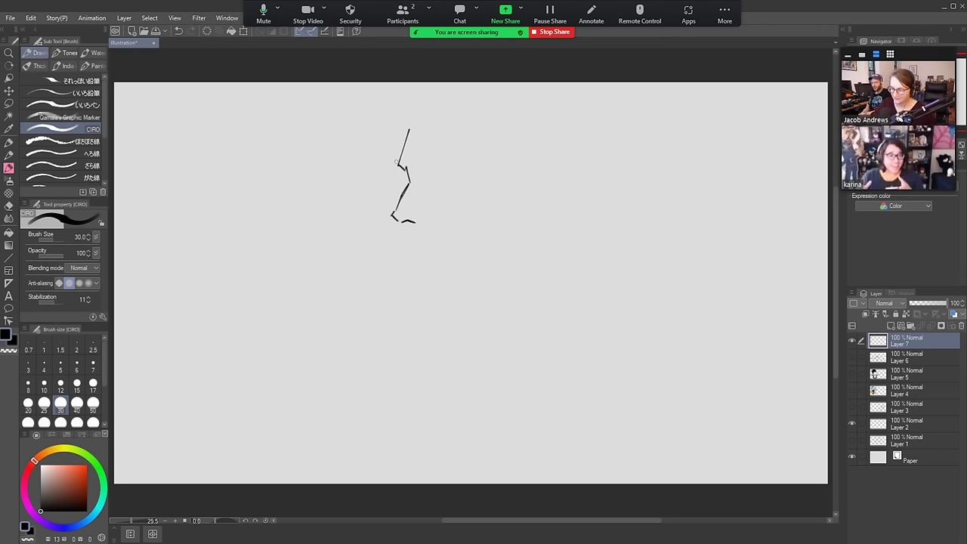
Sketch angular outlines for both eyebrows, a narrow near eye and the nostril wing beside the profile
mouse_move(401, 162)
mouse_down()
mouse_move(426, 179)
mouse_move(429, 169)
mouse_move(460, 166)
mouse_move(473, 171)
mouse_move(426, 177)
mouse_move(477, 177)
mouse_move(455, 168)
mouse_up()
key(ctrl+z)
key(ctrl+z)
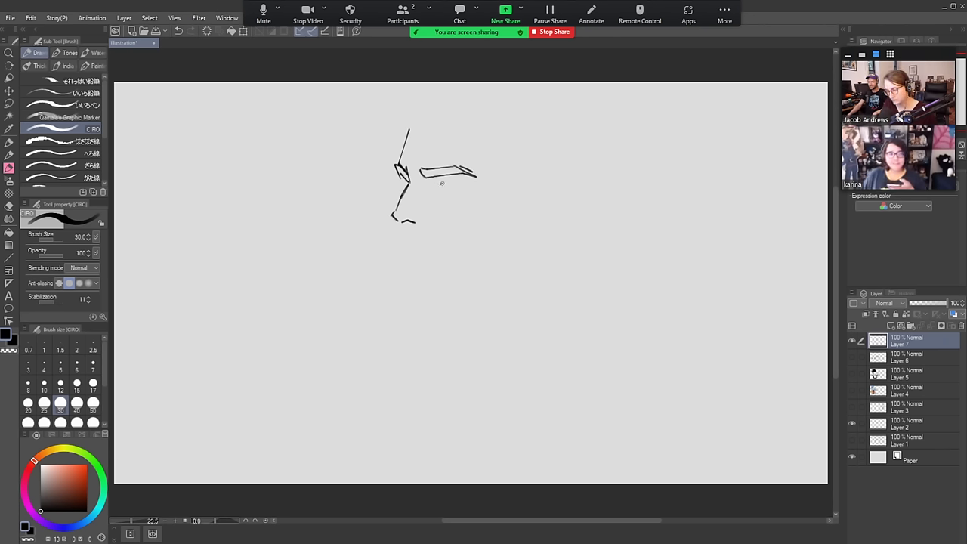
mouse_move(438, 184)
mouse_down()
mouse_move(467, 186)
mouse_move(445, 186)
mouse_move(418, 176)
mouse_up()
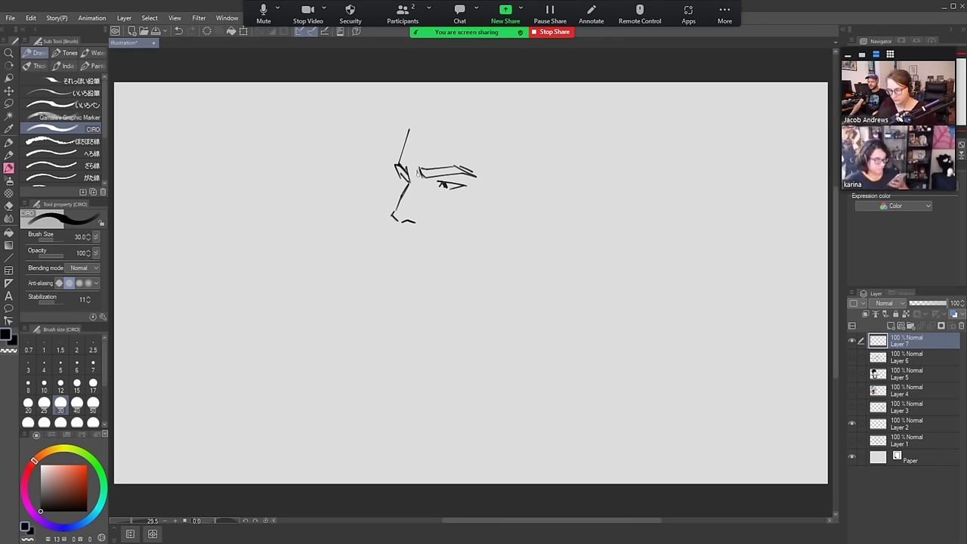
drag(420, 223, 429, 216)
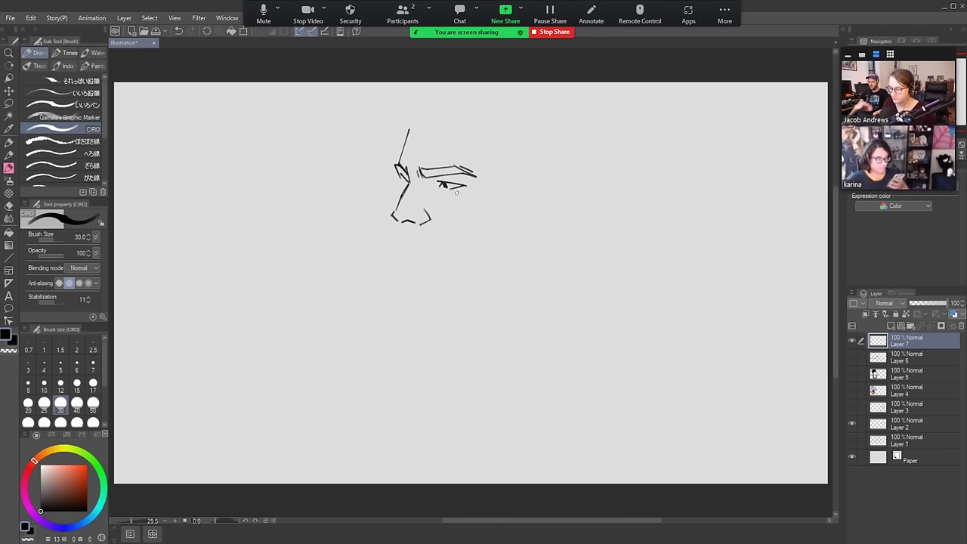
drag(399, 168, 401, 180)
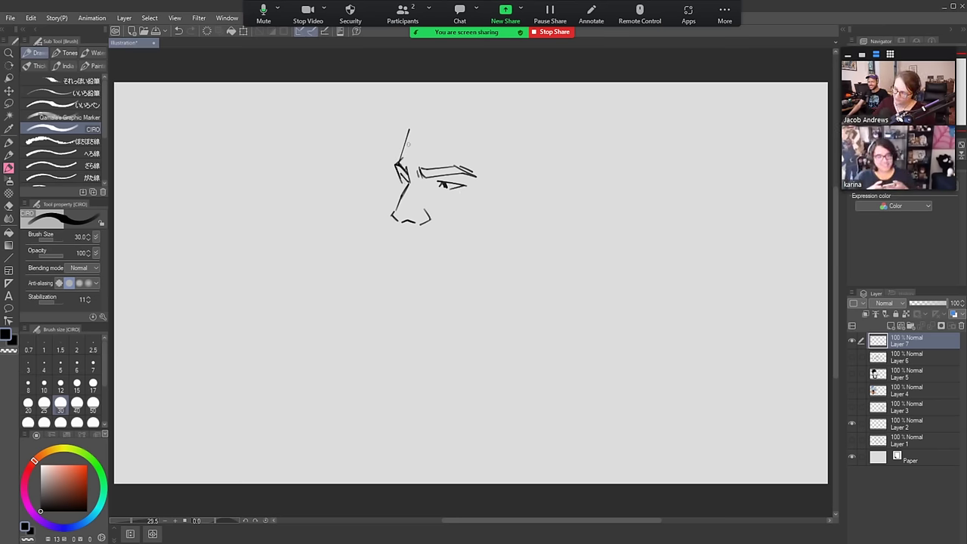
Erase the upper forehead line and redraw it slanting slightly farther back
key(e)
mouse_move(409, 127)
mouse_down()
mouse_move(400, 154)
mouse_move(414, 124)
mouse_up()
key(b)
key(ctrl+z)
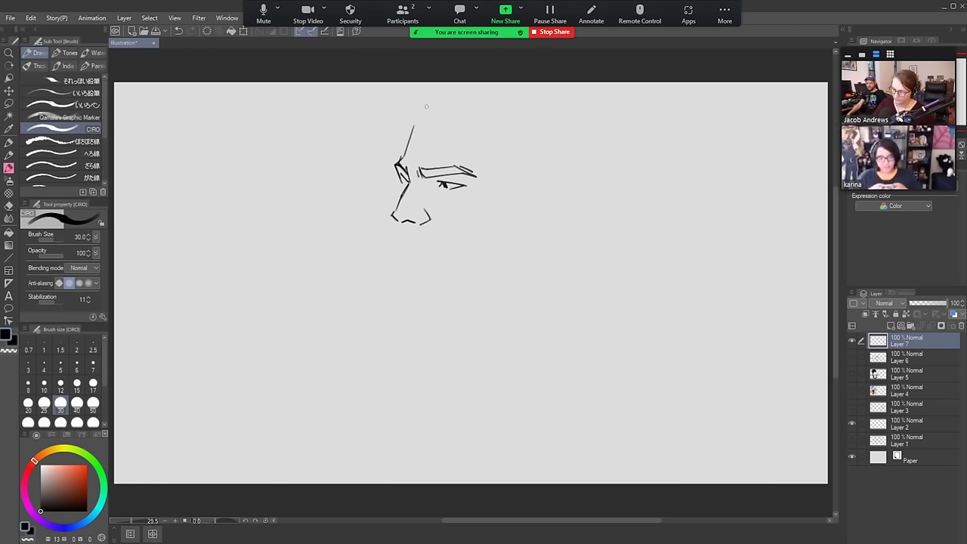
Sketch an angular temple hairline, a hatched sideburn and the outer ear, and darken the near eye
mouse_move(494, 127)
mouse_down()
mouse_move(486, 157)
mouse_move(516, 165)
mouse_move(498, 216)
mouse_up()
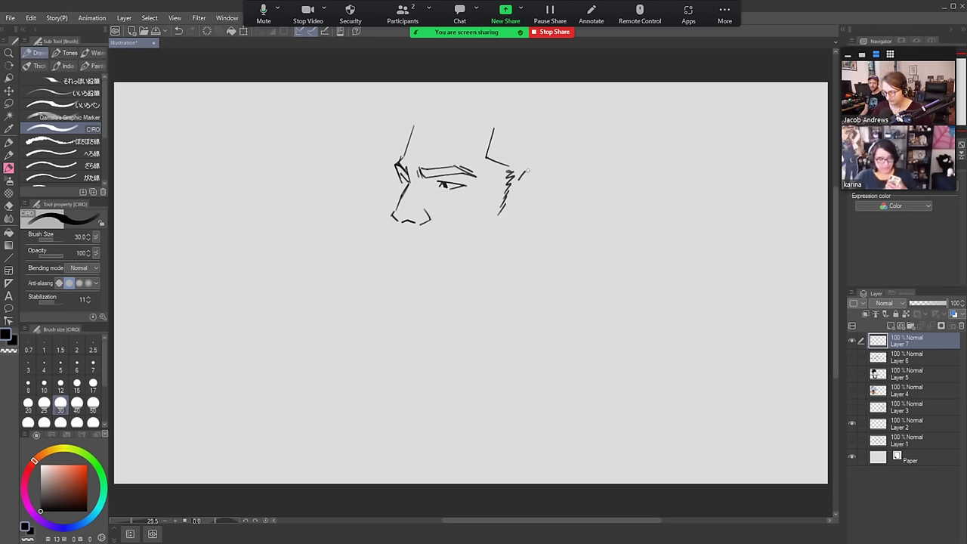
drag(539, 182, 526, 209)
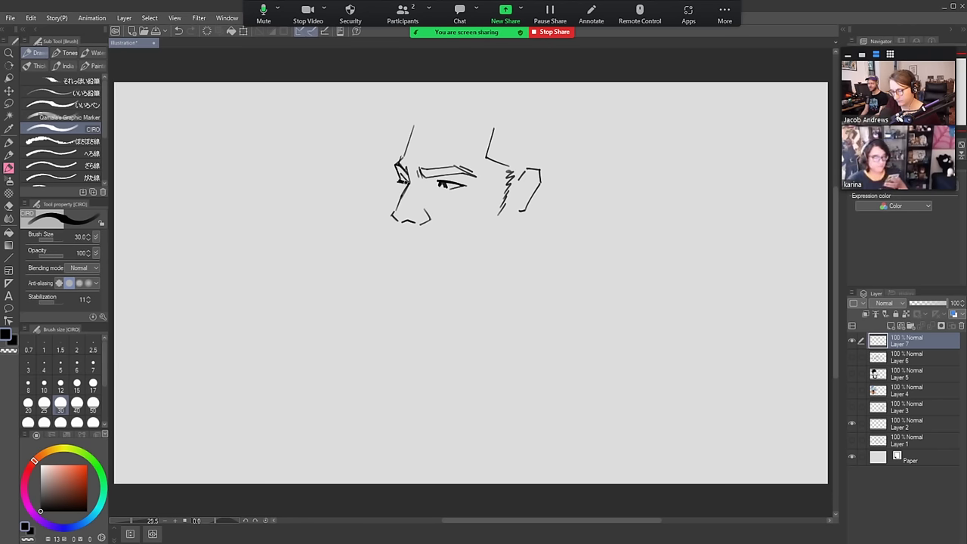
key(ctrl+z)
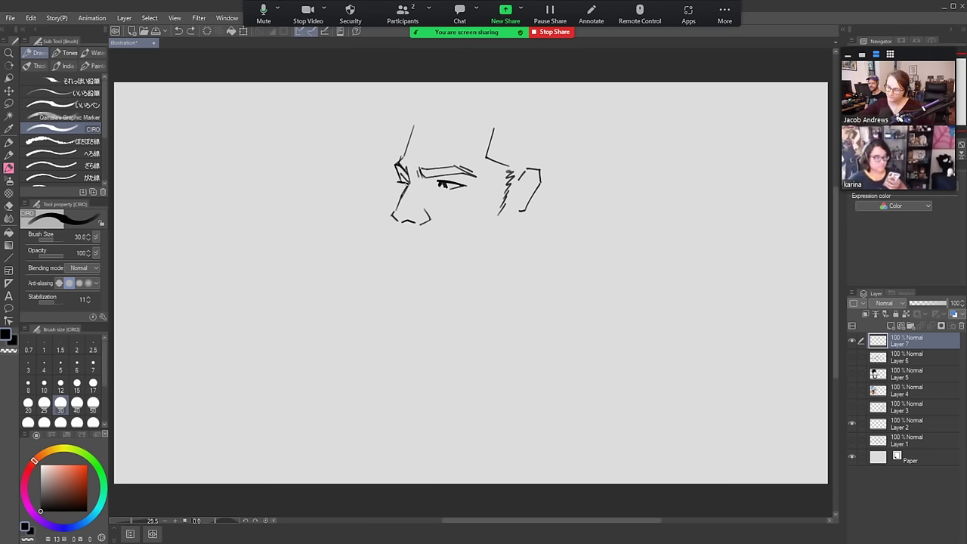
Tidy the far eyebrow at the profile, shorten and darken the sideburn, and sketch the folds inside the ear
drag(401, 165, 396, 182)
key(e)
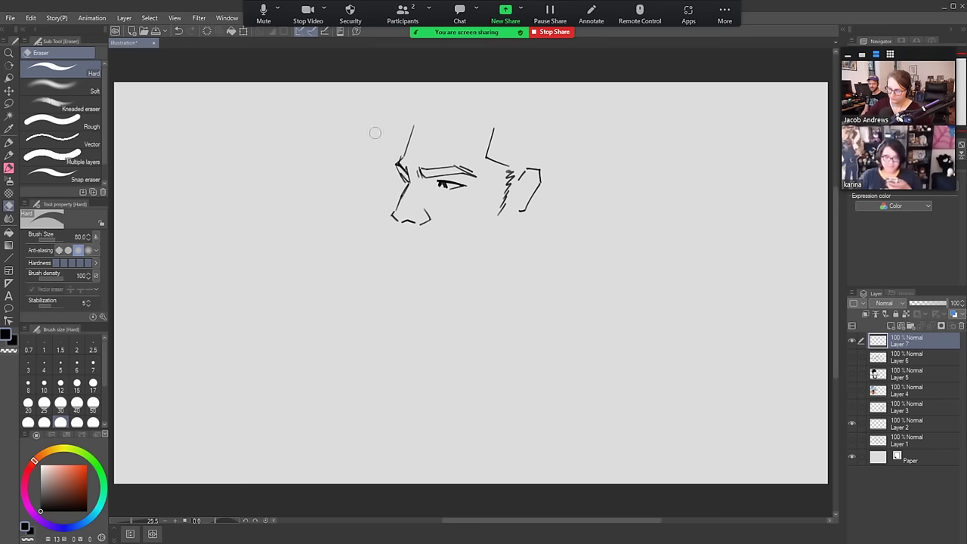
key(b)
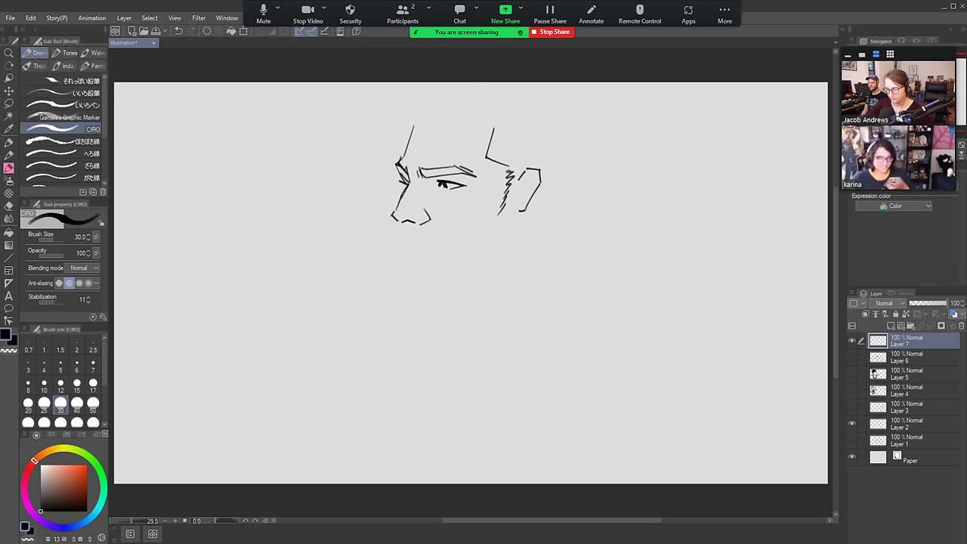
drag(518, 176, 494, 220)
key(e)
key(b)
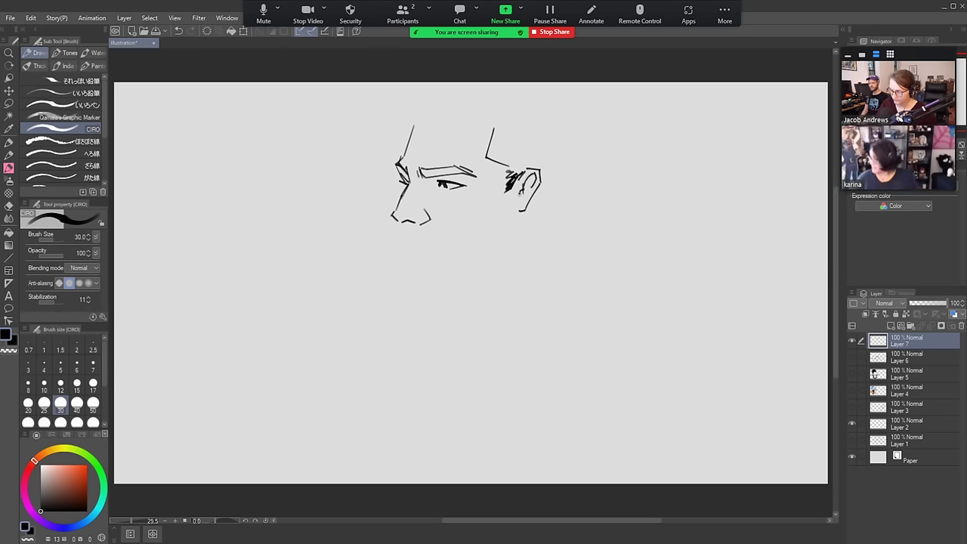
Draw the rear jaw line below the ear, the broken lip and mouth lines, and an angular chin running into the jawline
drag(523, 189, 505, 254)
key(ctrl+z)
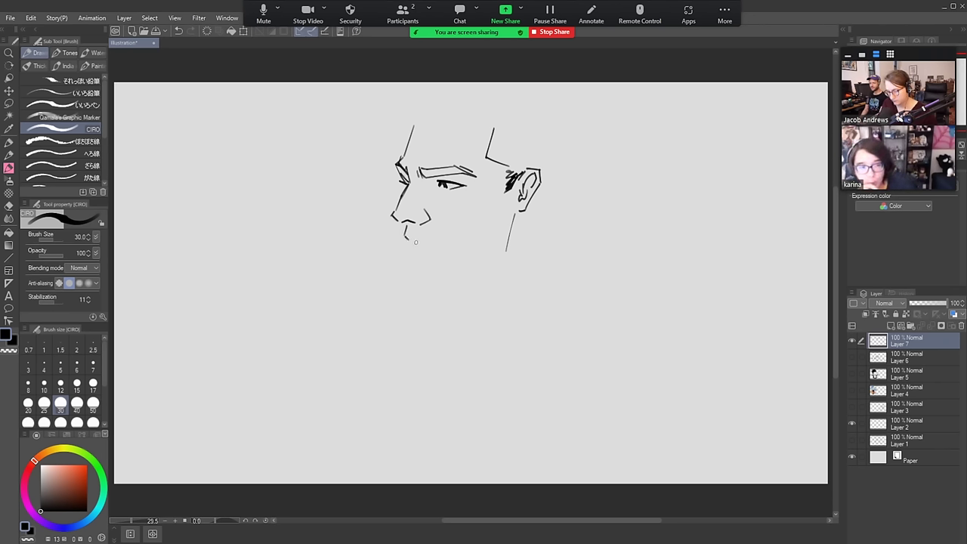
drag(419, 239, 440, 246)
key(ctrl+z)
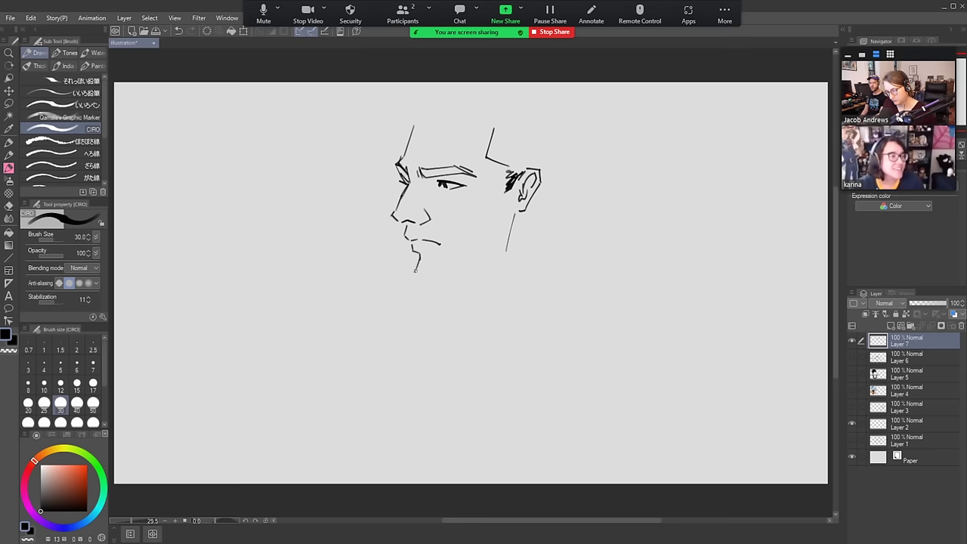
mouse_move(415, 270)
mouse_down()
mouse_move(439, 280)
mouse_move(416, 264)
mouse_move(431, 284)
mouse_move(508, 255)
mouse_up()
key(ctrl+z)
key(e)
key(p)
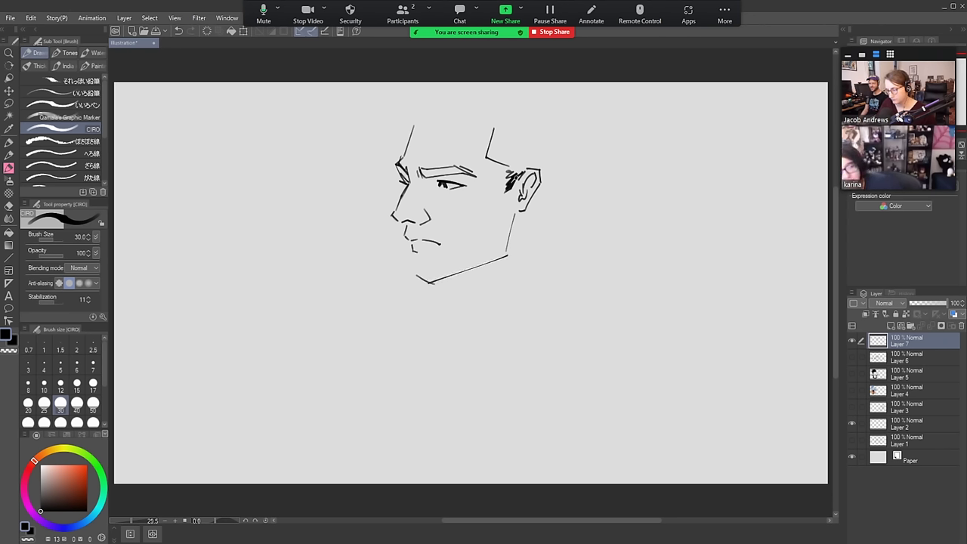
Draw the hairline across the top of the forehead, ending in a pointed lock that juts past the face
drag(506, 128, 415, 125)
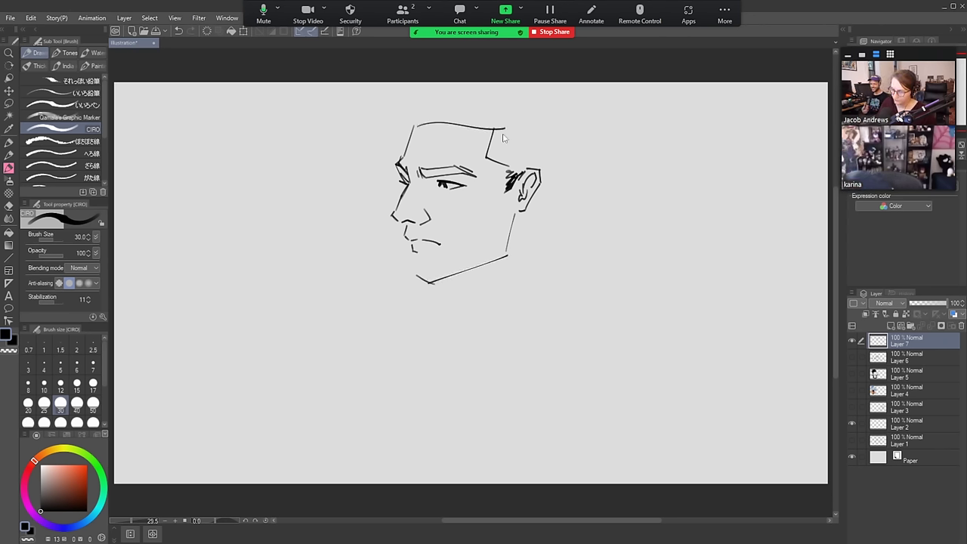
key(ctrl+z)
drag(501, 122, 469, 123)
drag(464, 118, 372, 133)
key(ctrl+z)
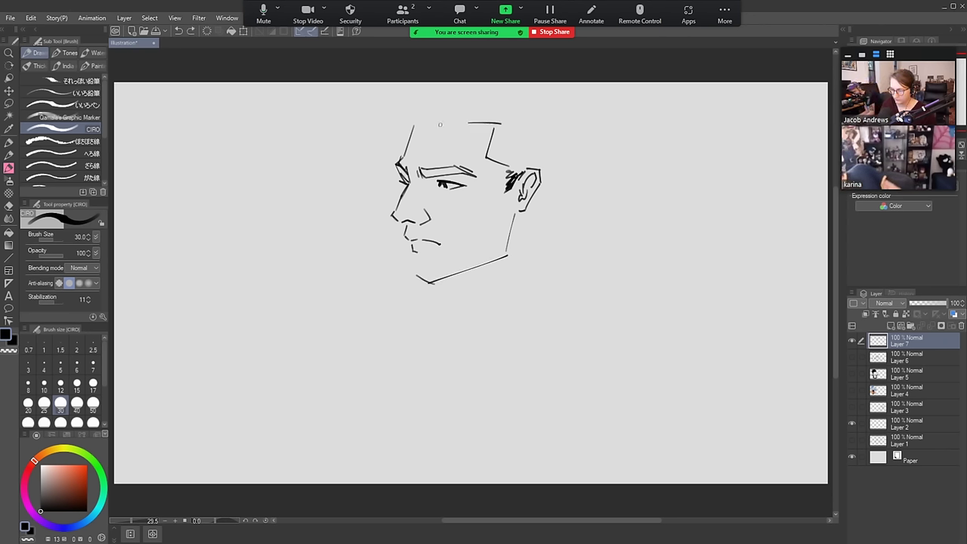
drag(467, 123, 415, 129)
key(ctrl+z)
mouse_move(495, 126)
mouse_down()
mouse_move(414, 126)
mouse_move(404, 115)
mouse_up()
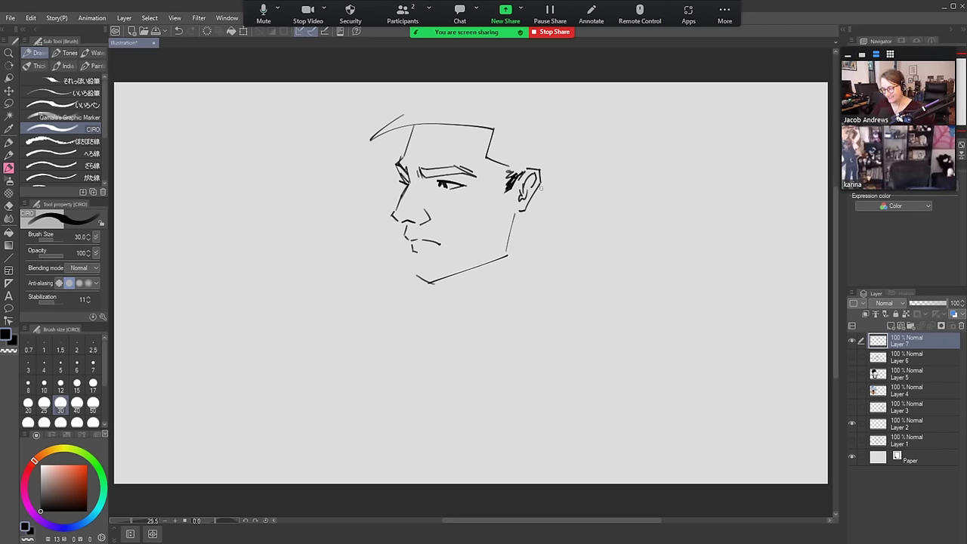
Outline the back of the hair with a notched corner, the hairline behind the ear, and a second, longer pointed lock above the forehead
mouse_move(539, 184)
mouse_down()
mouse_move(551, 218)
mouse_move(604, 109)
mouse_up()
key(ctrl+z)
mouse_move(559, 231)
mouse_down()
mouse_move(595, 113)
mouse_move(572, 82)
mouse_up()
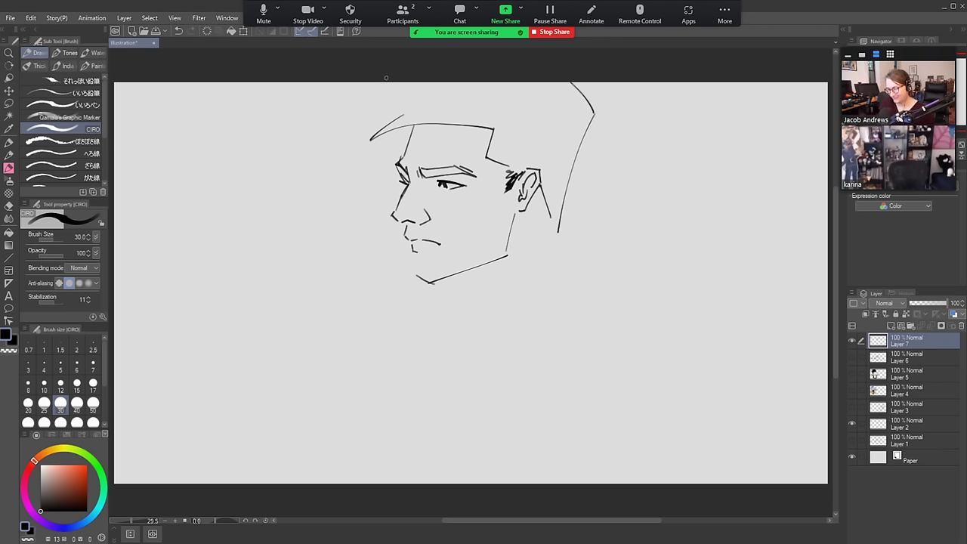
drag(386, 77, 326, 110)
key(ctrl+z)
mouse_move(416, 117)
mouse_down()
mouse_move(324, 116)
mouse_move(396, 89)
mouse_up()
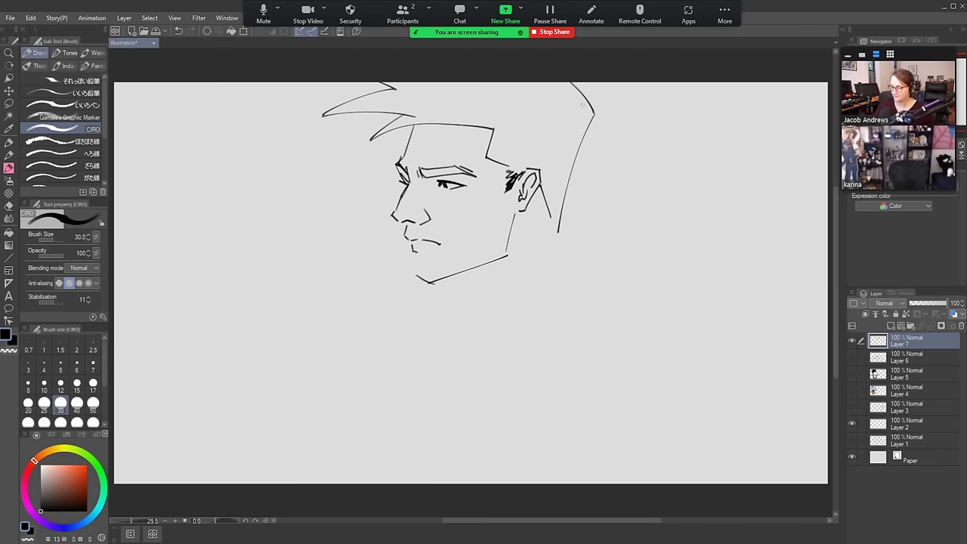
drag(579, 108, 593, 111)
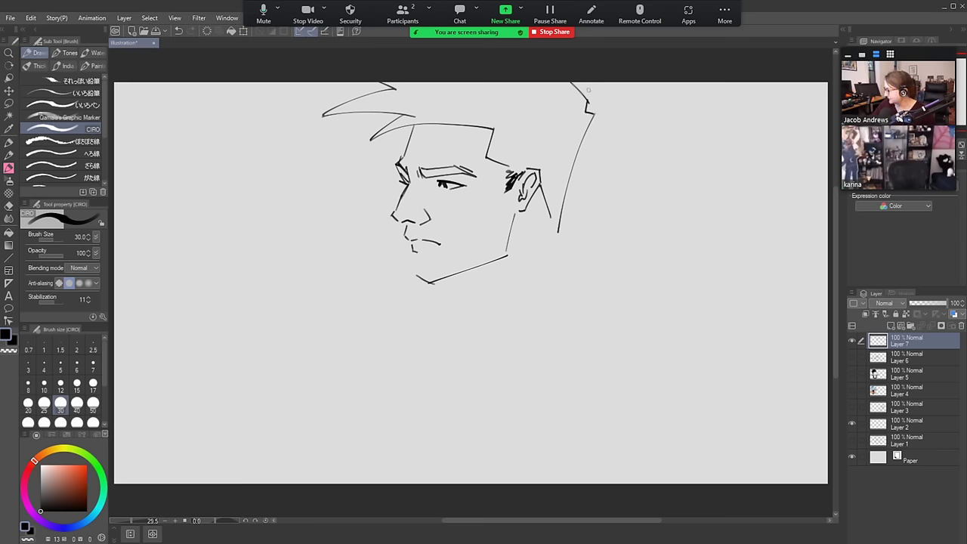
drag(588, 102, 593, 118)
drag(585, 82, 588, 108)
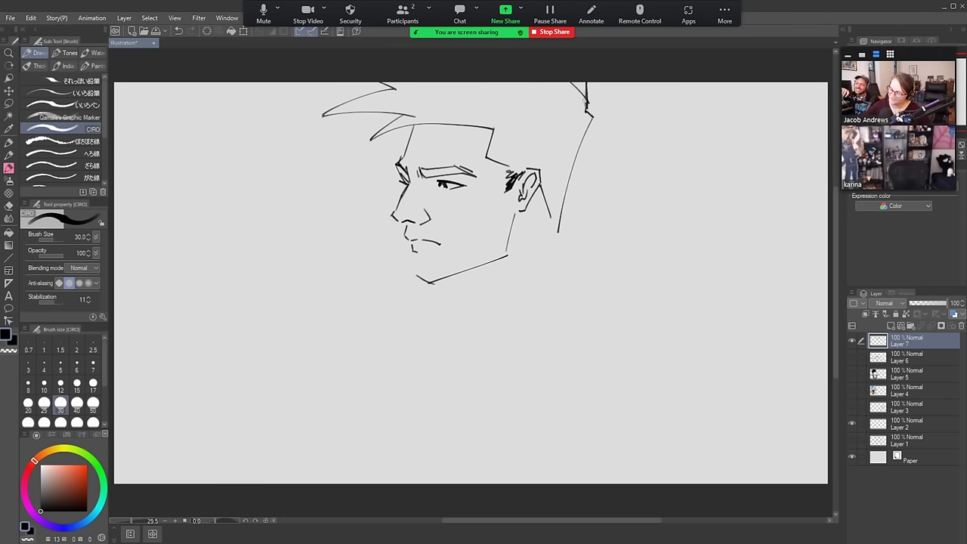
Sketch the nape, a slanting neck muscle line, the throat with its Adam's apple, and a short crease on the cheek
drag(557, 218, 560, 294)
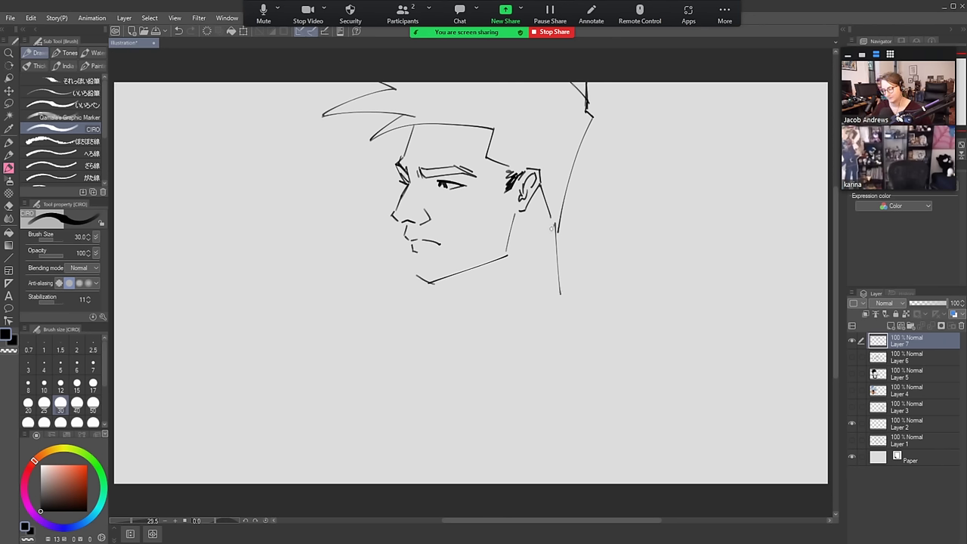
drag(542, 261, 493, 367)
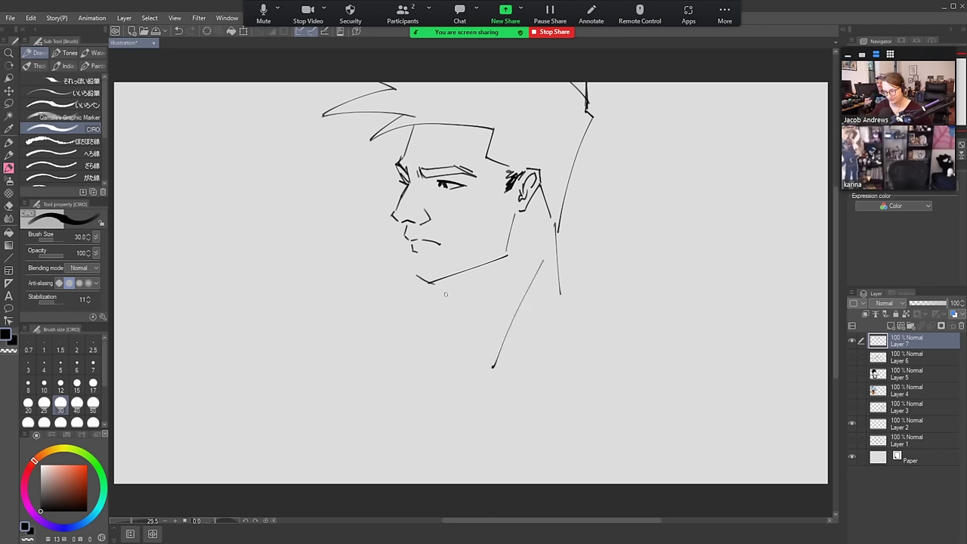
drag(446, 294, 475, 331)
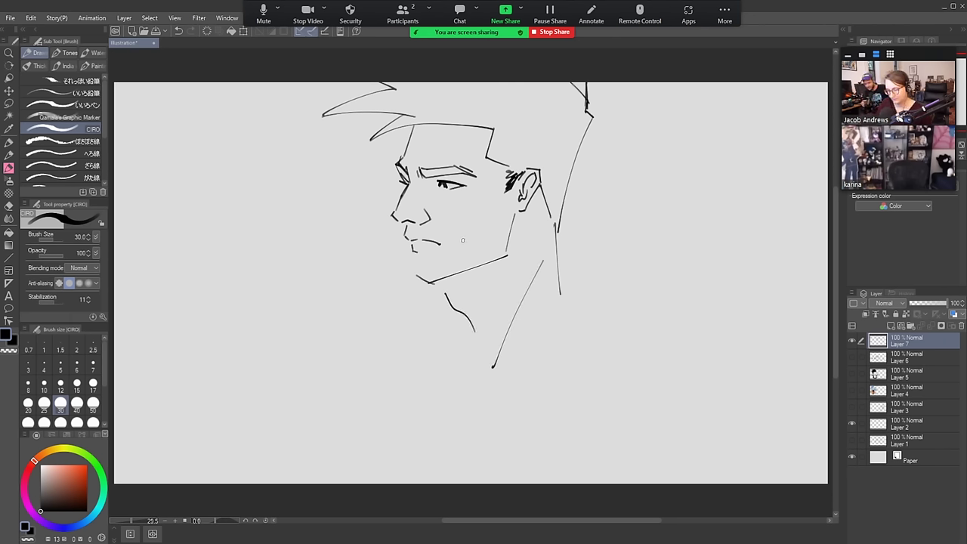
drag(459, 243, 459, 251)
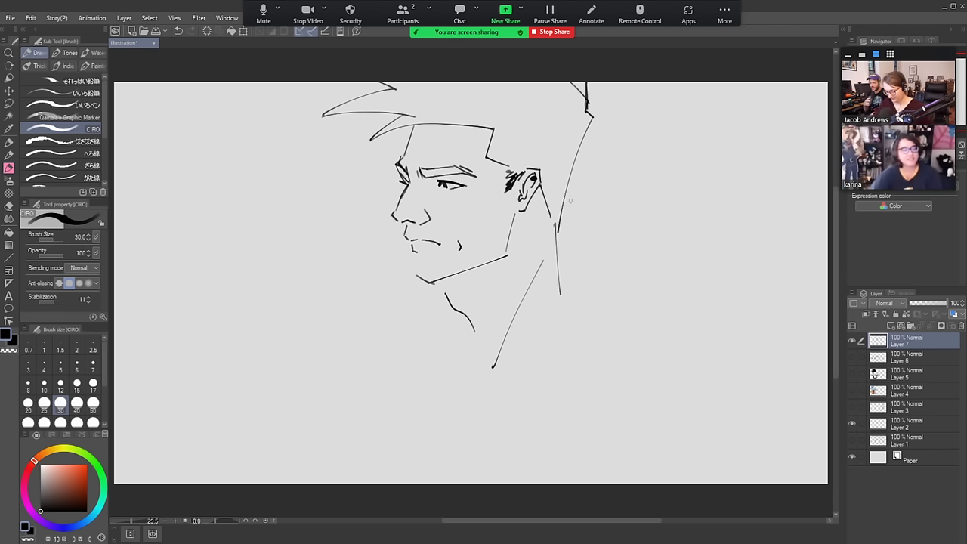
Set the brush size to 50 and add dark accents in the ear, on the earlobe and beneath the nose
key(bracketright)
key(bracketright)
mouse_move(520, 205)
mouse_down()
mouse_move(523, 216)
mouse_move(529, 203)
mouse_up()
drag(532, 185, 528, 193)
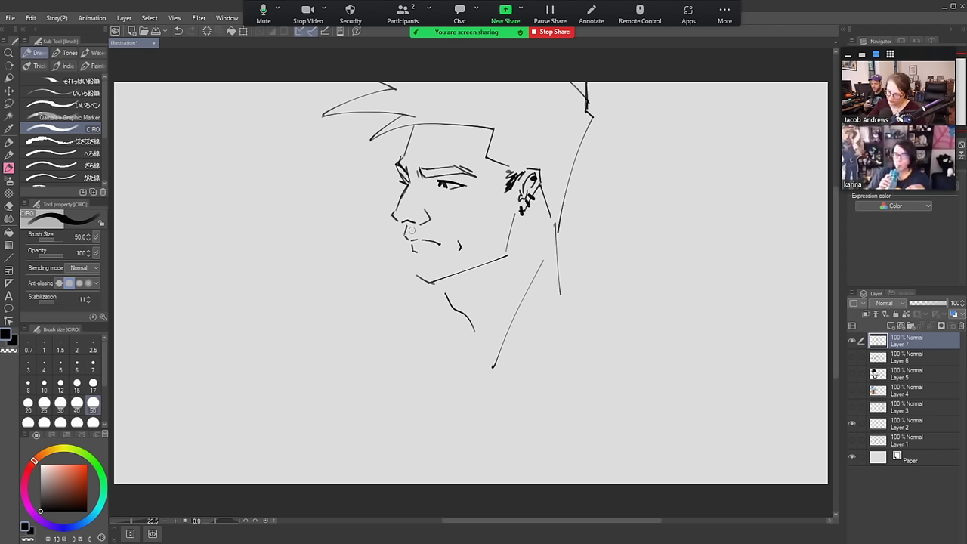
mouse_move(412, 231)
mouse_down()
mouse_move(415, 218)
mouse_move(408, 233)
mouse_up()
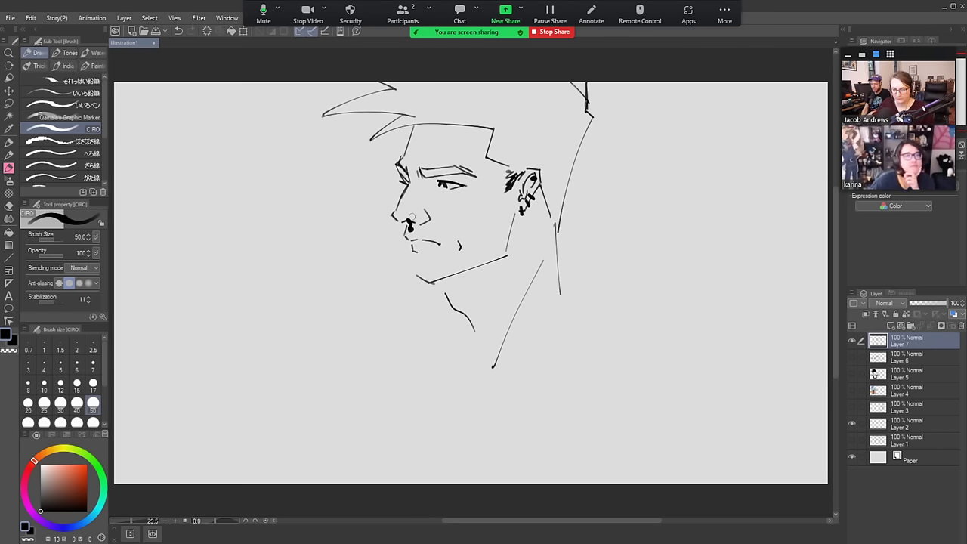
Scale the whole head sketch down to about 72% from its lower corner and apply the transformation
key(k)
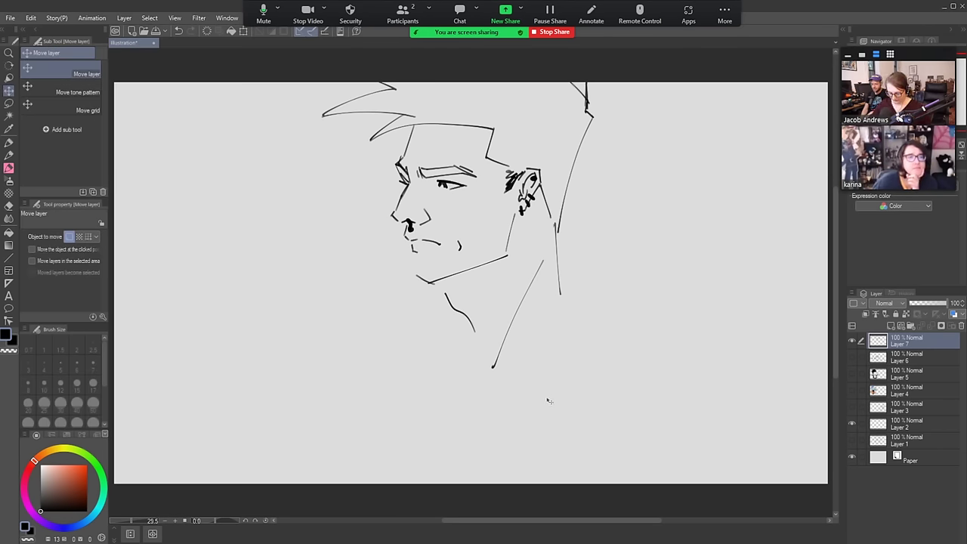
click(243, 31)
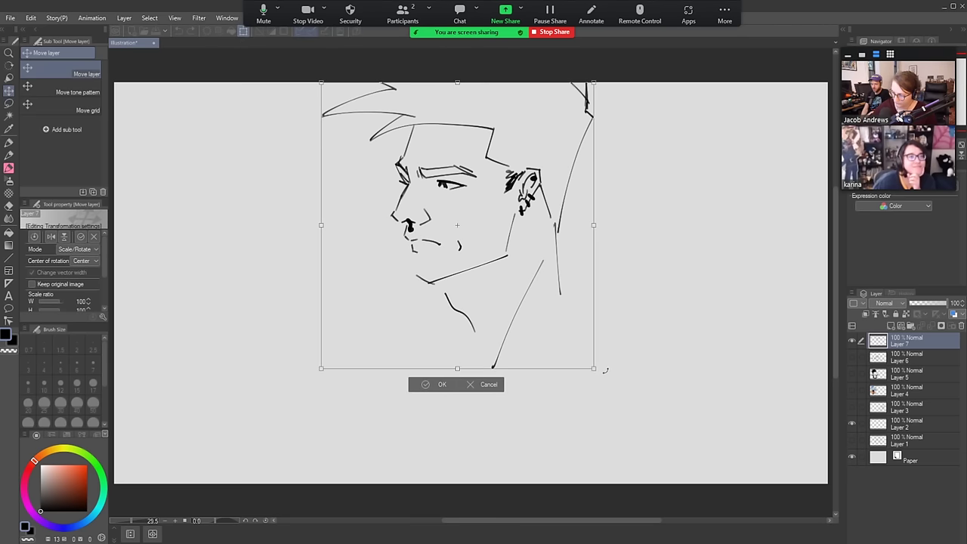
drag(593, 367, 517, 287)
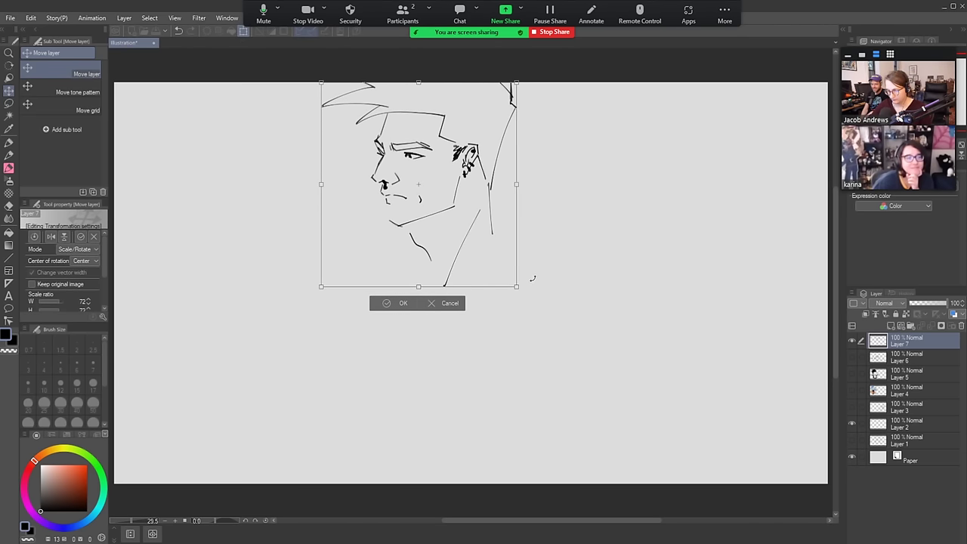
key(Return)
Set the CIRO brush size to 17 and sketch both shoulders and the two collarbones in thin broken lines
key(b)
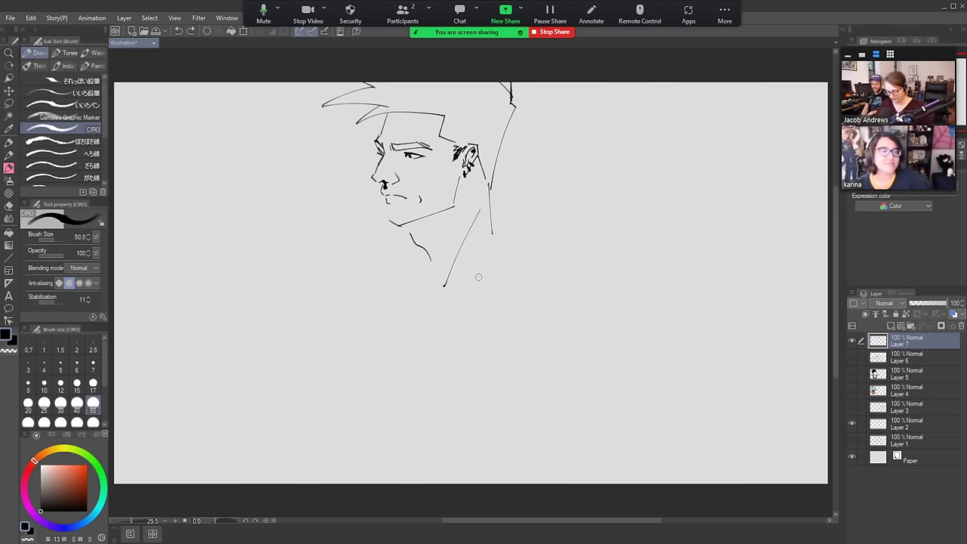
key(bracketleft)
key(bracketleft)
key(bracketleft)
key(bracketleft)
key(bracketleft)
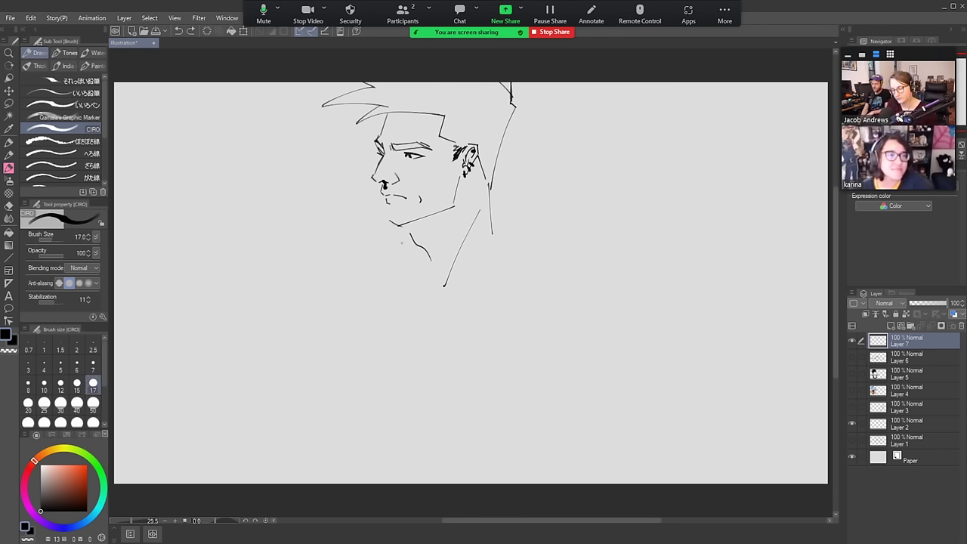
mouse_move(408, 244)
mouse_down()
mouse_move(304, 269)
mouse_move(264, 300)
mouse_up()
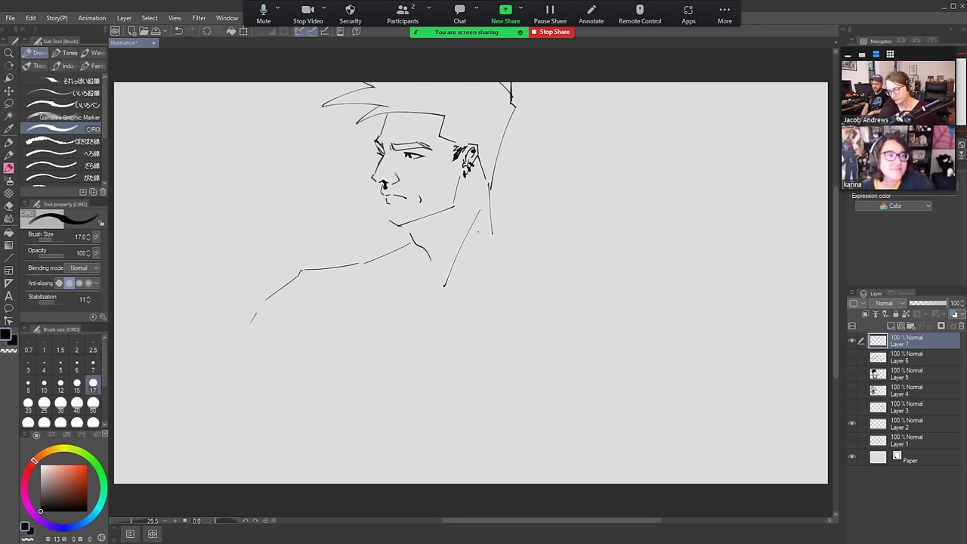
drag(501, 243, 578, 304)
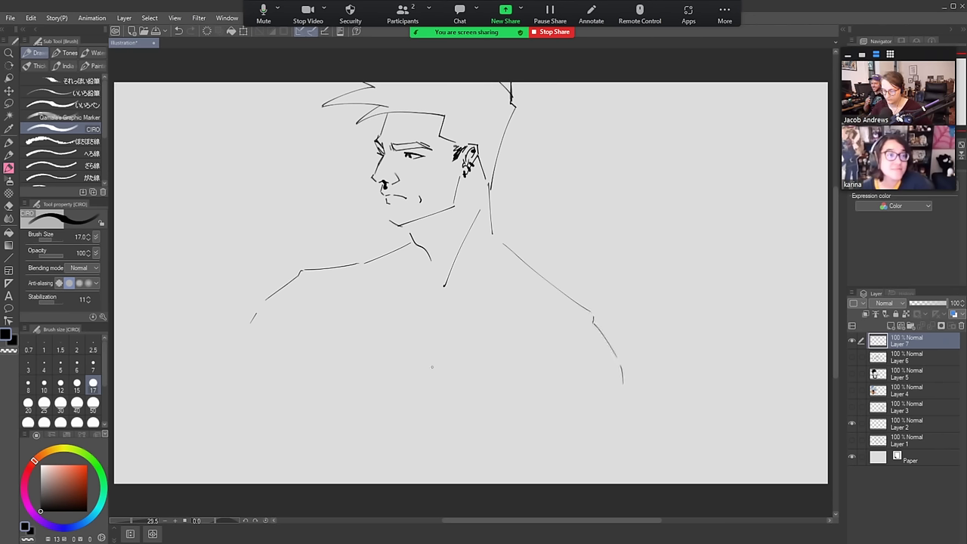
drag(396, 286, 408, 287)
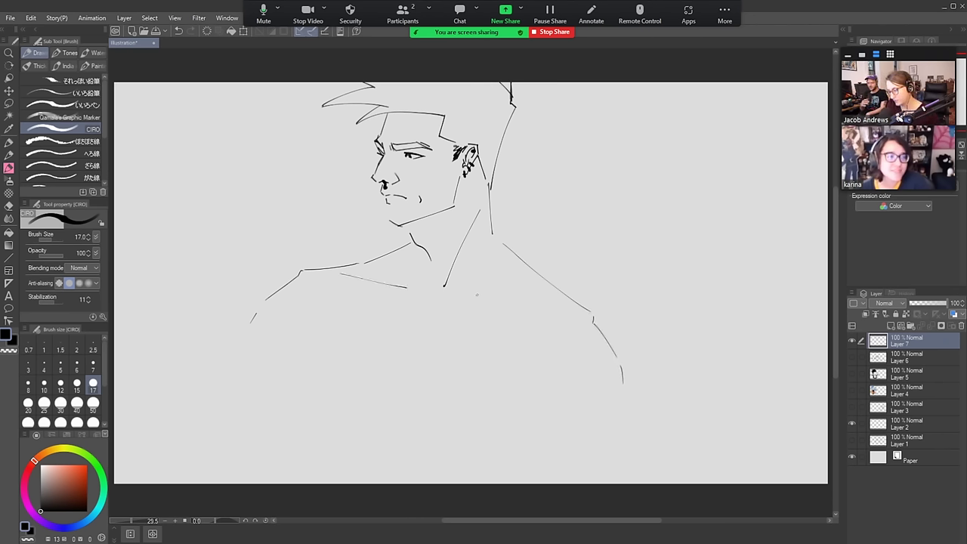
drag(470, 295, 564, 305)
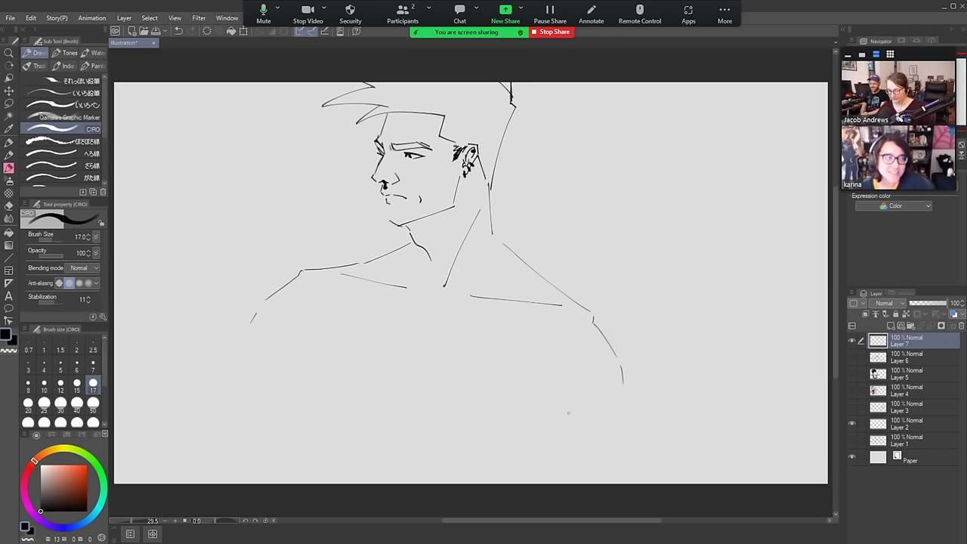
Add a dark spot under the nose tip at brush size 80, and fill both eyebrows solid black at size 50
click(60, 423)
drag(391, 185, 419, 198)
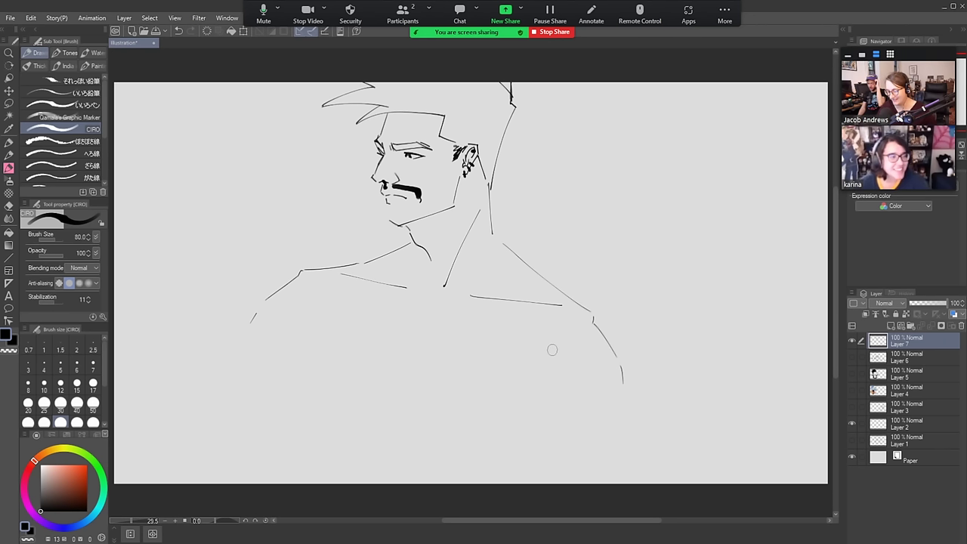
key(ctrl+z)
key(ctrl+z)
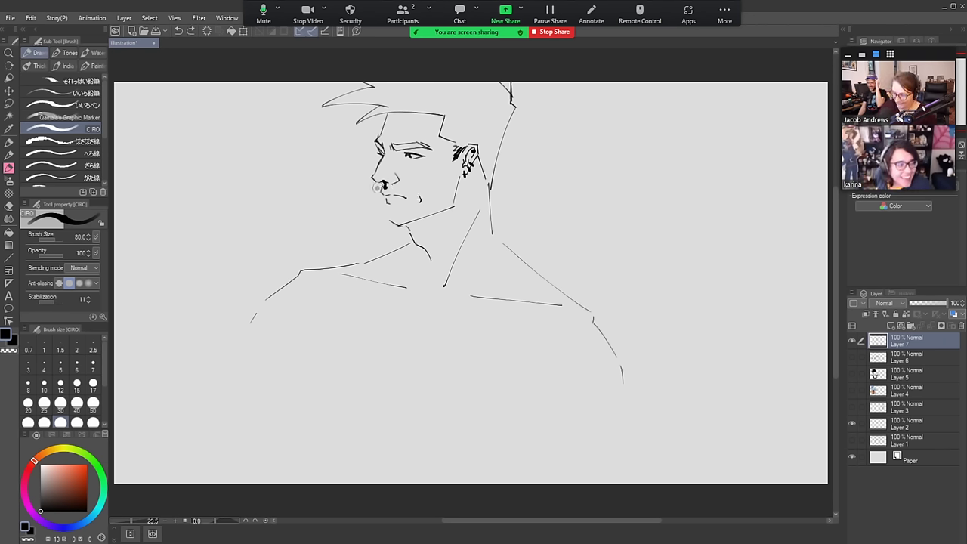
drag(378, 188, 381, 185)
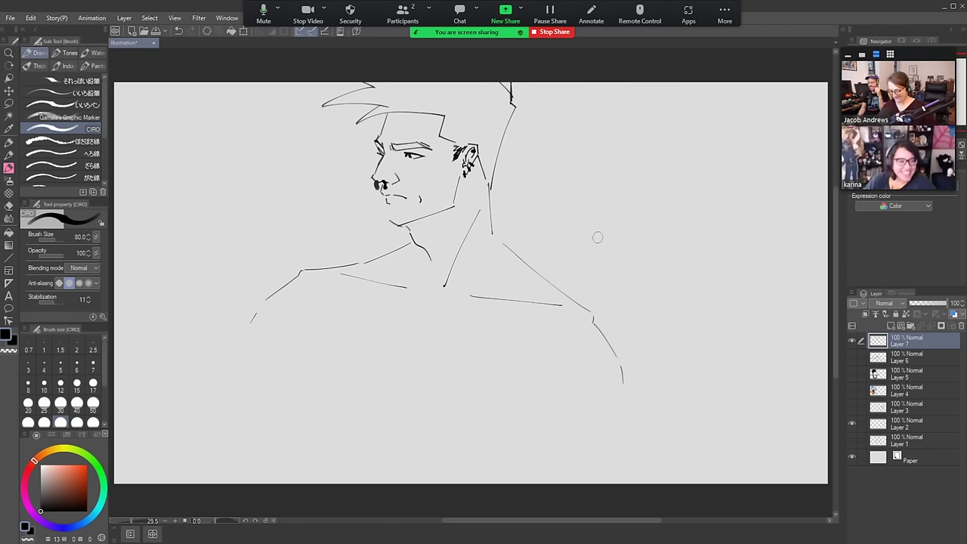
click(93, 404)
mouse_move(392, 144)
mouse_down()
mouse_move(426, 145)
mouse_move(383, 151)
mouse_up()
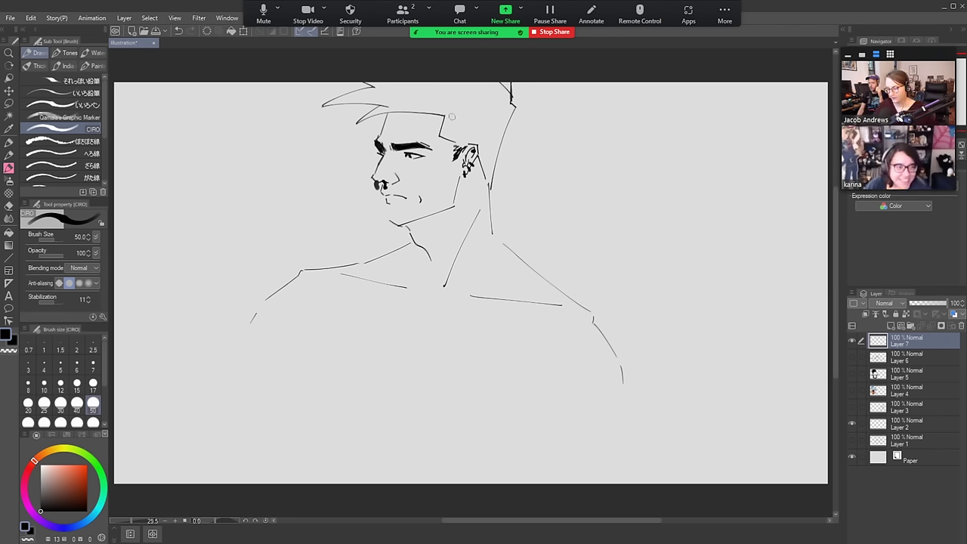
Fill the hair and sideburn black using brush sizes up to 80, extend the spiky front locks, and return the size to 50
mouse_move(440, 134)
mouse_down()
mouse_move(482, 157)
mouse_move(489, 190)
mouse_move(516, 102)
mouse_move(495, 82)
mouse_move(511, 105)
mouse_move(484, 181)
mouse_move(488, 136)
mouse_move(503, 113)
mouse_move(449, 137)
mouse_move(461, 133)
mouse_move(437, 85)
mouse_move(495, 82)
mouse_move(506, 114)
mouse_move(378, 113)
mouse_move(469, 121)
mouse_move(446, 121)
mouse_move(450, 132)
mouse_move(348, 100)
mouse_move(302, 111)
mouse_move(424, 89)
mouse_move(340, 94)
mouse_move(457, 85)
mouse_move(347, 81)
mouse_move(433, 95)
mouse_move(408, 113)
mouse_move(480, 93)
mouse_move(491, 105)
mouse_move(502, 89)
mouse_move(493, 171)
mouse_move(499, 118)
mouse_move(487, 153)
mouse_move(465, 98)
mouse_move(495, 124)
mouse_move(480, 88)
mouse_move(463, 97)
mouse_up()
key(bracketright)
key(bracketright)
key(bracketright)
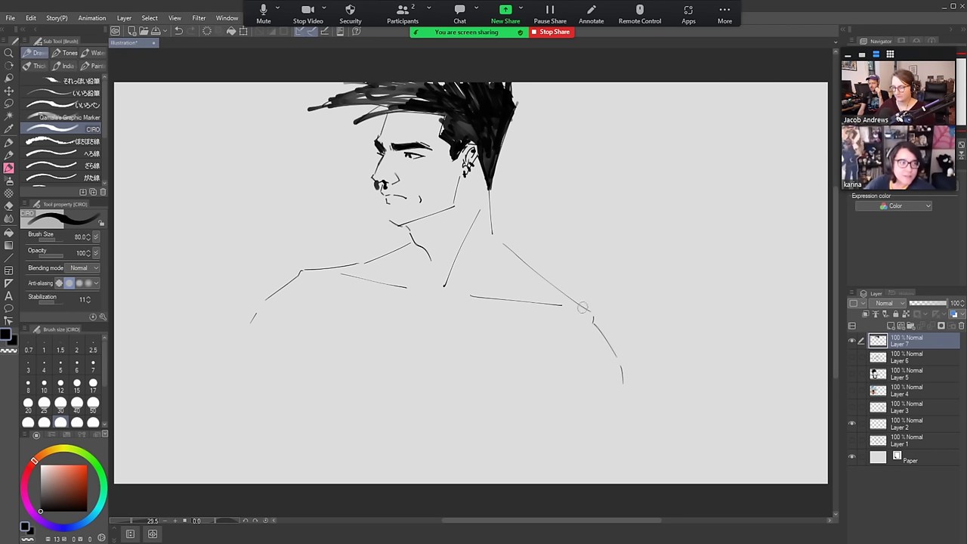
mouse_move(389, 96)
mouse_down()
mouse_move(304, 88)
mouse_move(372, 85)
mouse_move(325, 79)
mouse_move(464, 88)
mouse_up()
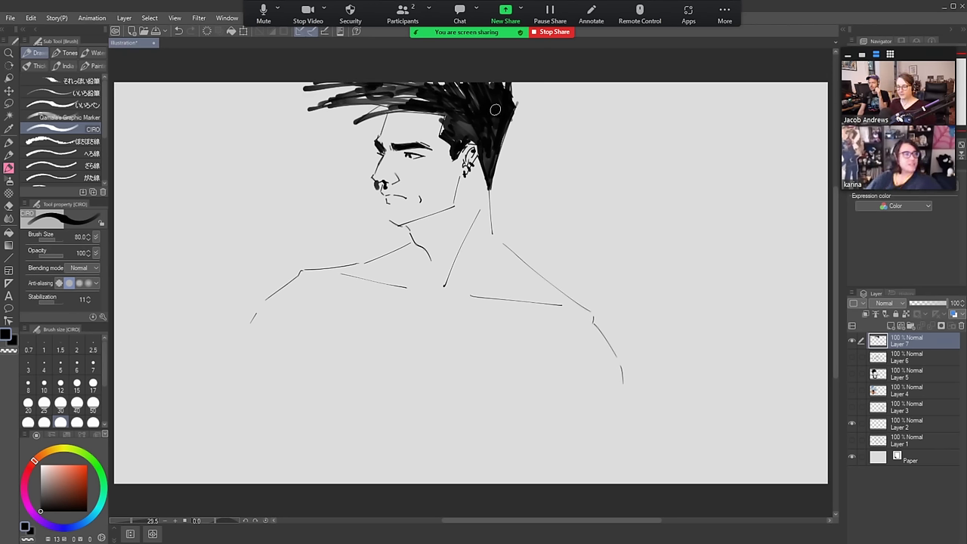
click(93, 405)
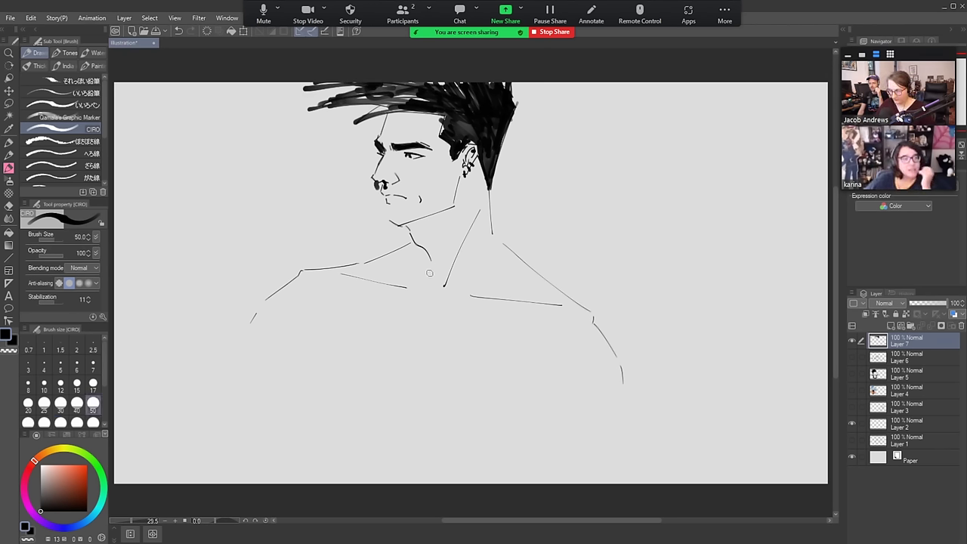
Set the CIRO brush size to 25, draw the V-shaped notch at the base of the throat, and redraw the neck muscle line steeper
mouse_move(431, 266)
mouse_down()
mouse_move(440, 296)
mouse_move(449, 284)
mouse_up()
key(ctrl+z)
key(bracketleft)
key(bracketleft)
key(bracketleft)
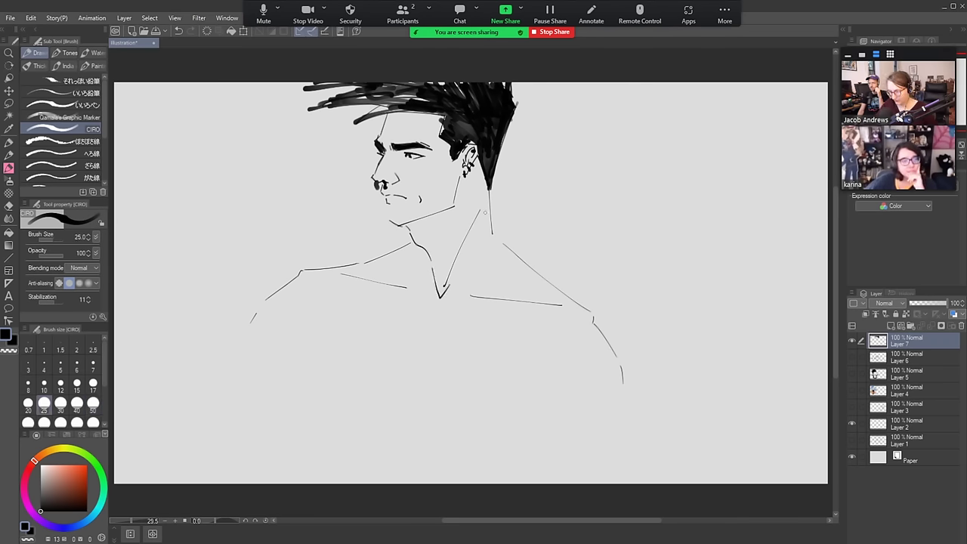
key(e)
mouse_move(483, 209)
mouse_down()
mouse_move(442, 286)
mouse_move(475, 178)
mouse_move(453, 276)
mouse_up()
key(b)
key(ctrl+z)
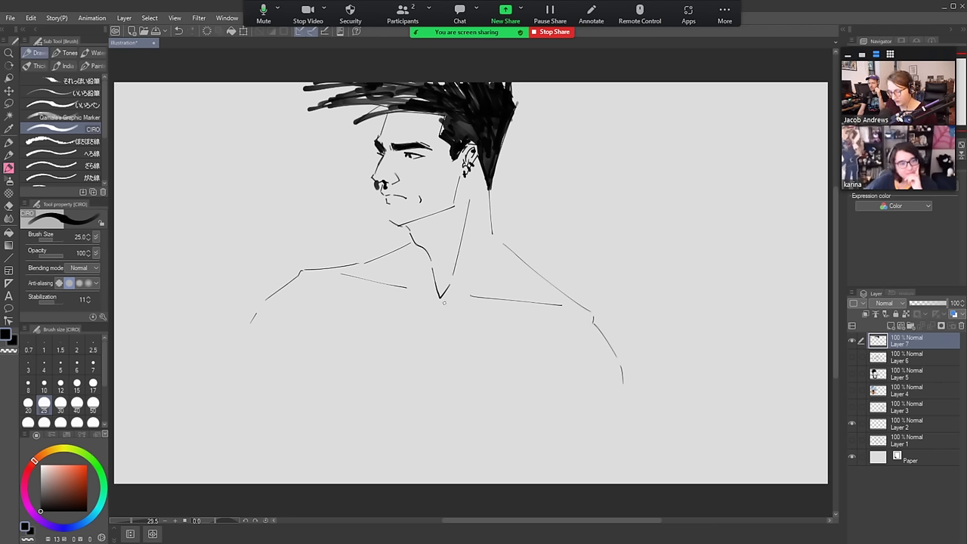
Sketch the chest with a center line, short armpit lines and broken lower contours for both pectorals
mouse_move(440, 324)
mouse_down()
mouse_move(428, 393)
mouse_move(402, 397)
mouse_up()
drag(337, 298, 337, 321)
drag(338, 336, 361, 380)
mouse_move(550, 335)
mouse_down()
mouse_move(551, 364)
mouse_move(508, 400)
mouse_up()
drag(441, 394, 488, 412)
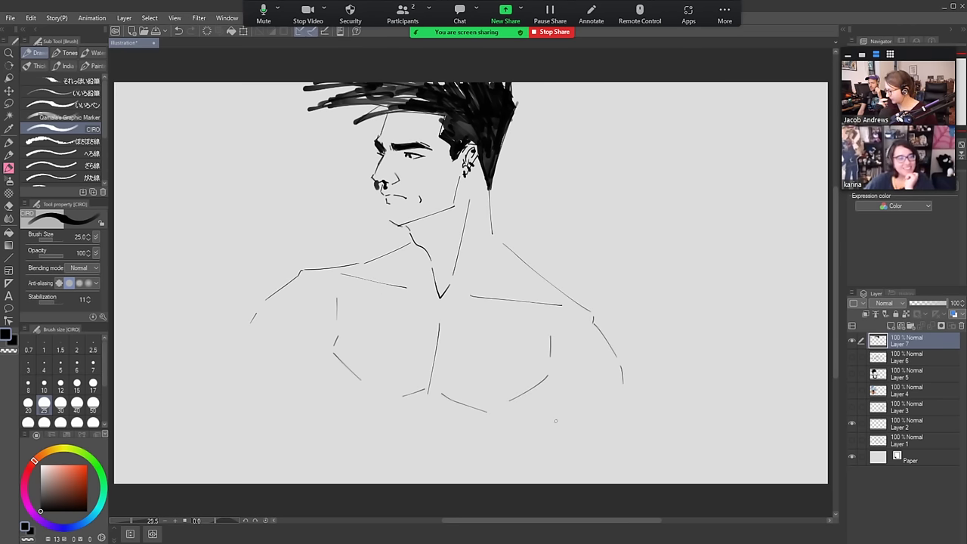
Redraw the outline of the figure's right shoulder as a continuous line, and sketch the underarm line and both sides of the torso
key(e)
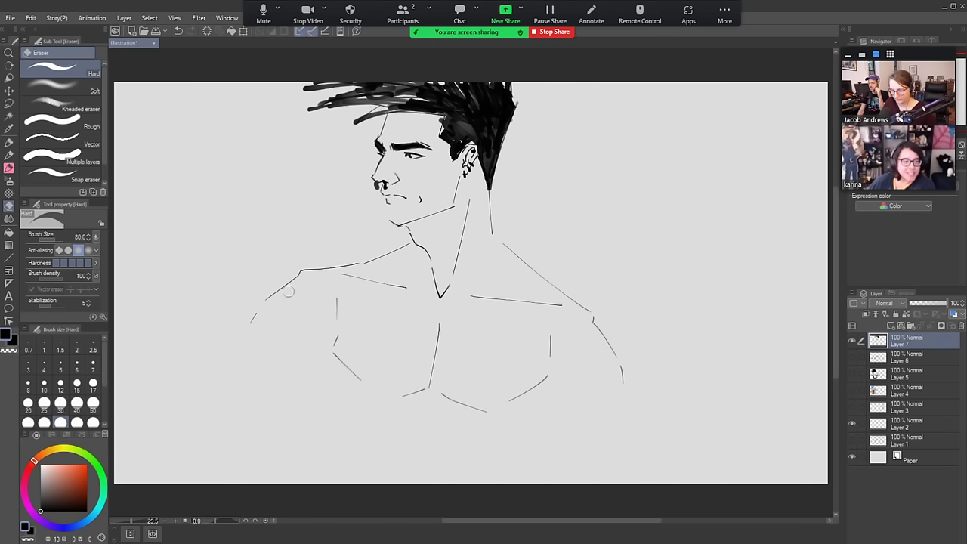
mouse_move(300, 272)
mouse_down()
mouse_move(264, 300)
mouse_move(248, 329)
mouse_move(251, 308)
mouse_move(231, 343)
mouse_move(278, 361)
mouse_move(320, 476)
mouse_up()
key(p)
key(ctrl+z)
key(ctrl+z)
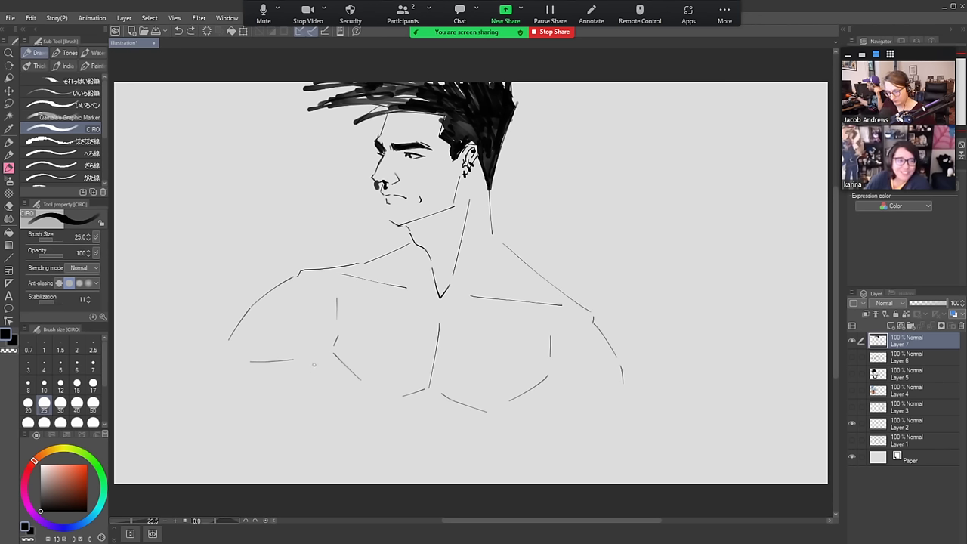
drag(313, 364, 327, 481)
drag(547, 387, 516, 484)
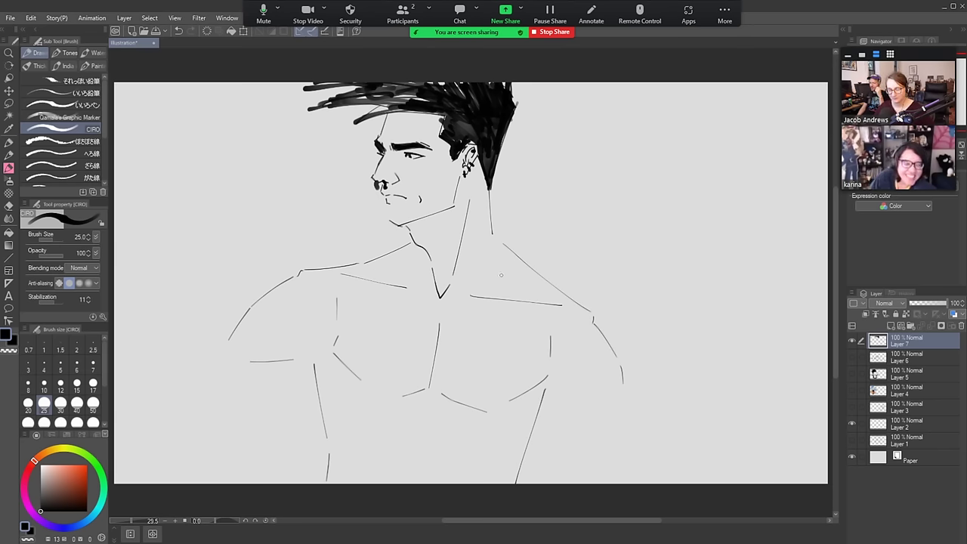
Draw both front edges of an open jacket and the notched lapel on the figure's right, erasing the body lines beneath it
drag(501, 242, 543, 484)
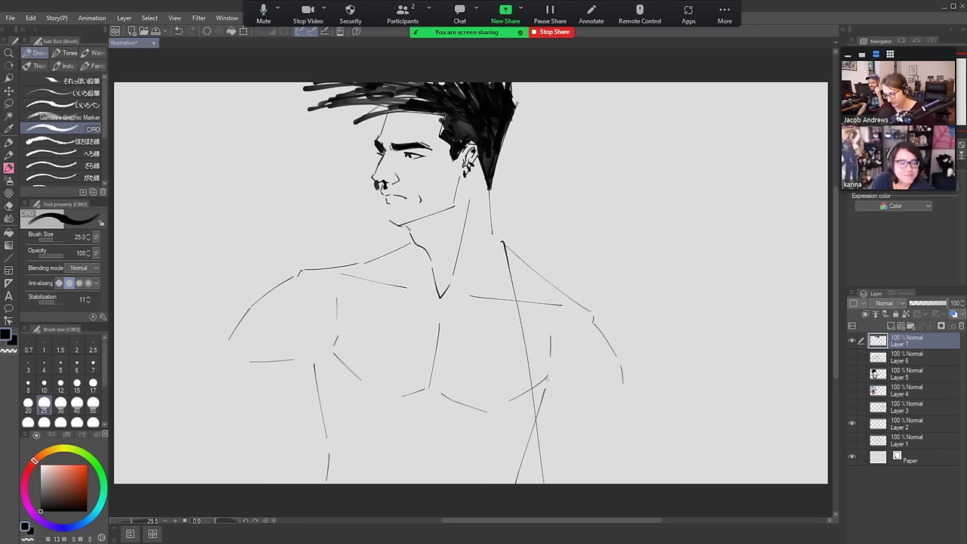
drag(415, 246, 329, 493)
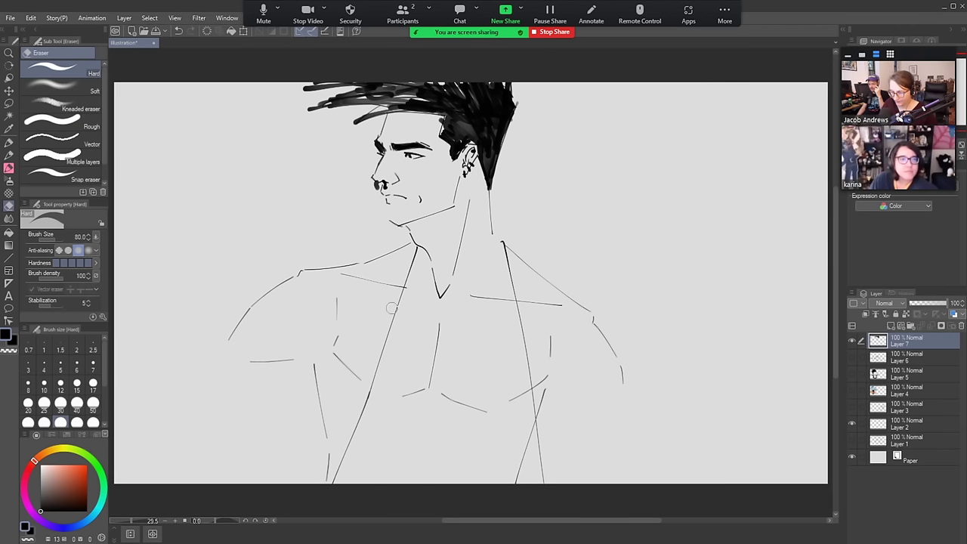
mouse_move(409, 239)
mouse_down()
mouse_move(353, 289)
mouse_move(392, 302)
mouse_move(348, 313)
mouse_move(329, 301)
mouse_move(348, 316)
mouse_move(349, 446)
mouse_up()
key(e)
mouse_move(402, 261)
mouse_down()
mouse_move(399, 284)
mouse_move(363, 283)
mouse_up()
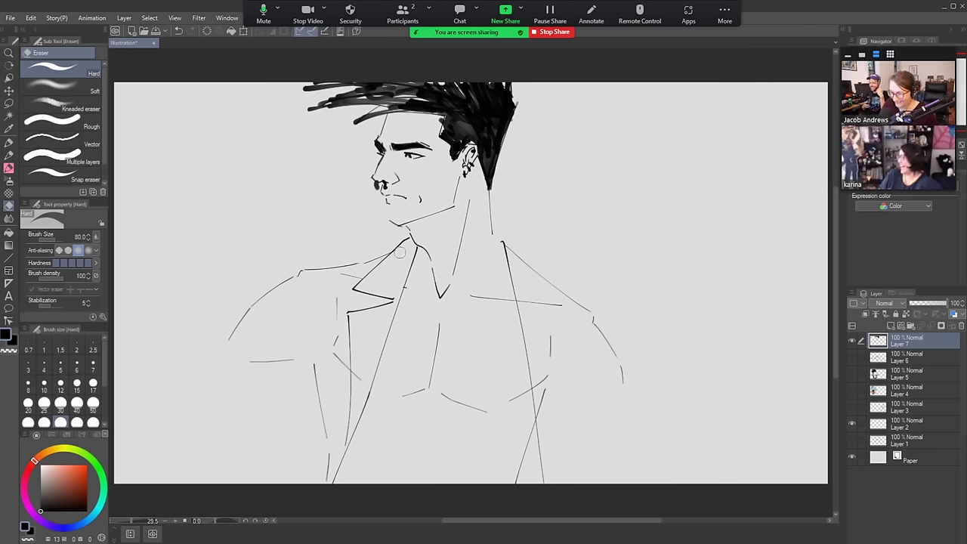
key(b)
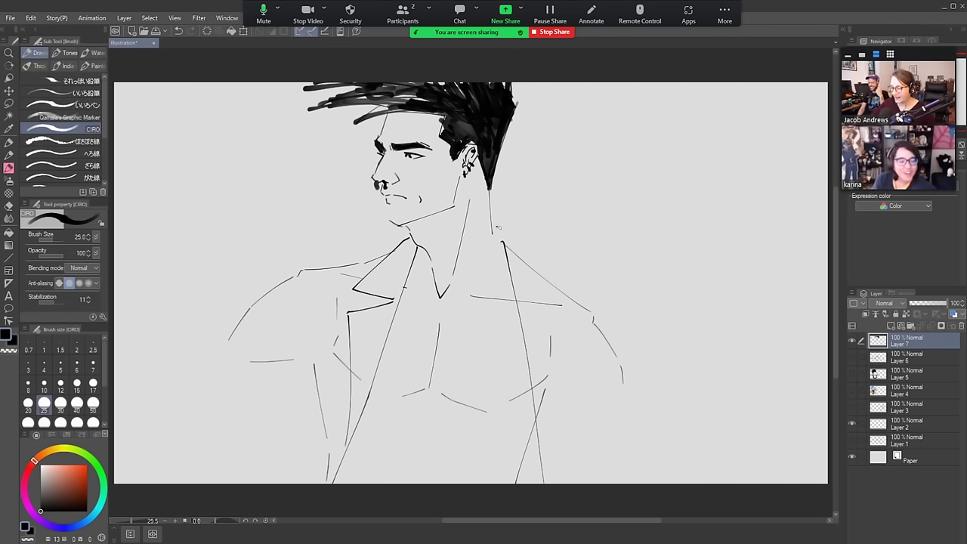
Draw the notched lapel on the figure's left, erase the overlapping body lines, and connect the collar around the neck
mouse_move(515, 236)
mouse_down()
mouse_move(567, 355)
mouse_move(546, 460)
mouse_up()
key(e)
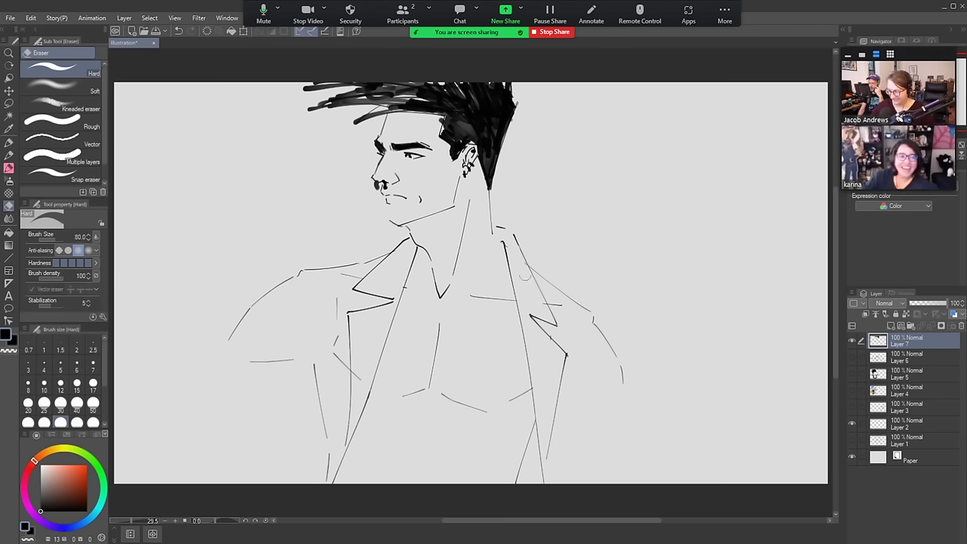
key(b)
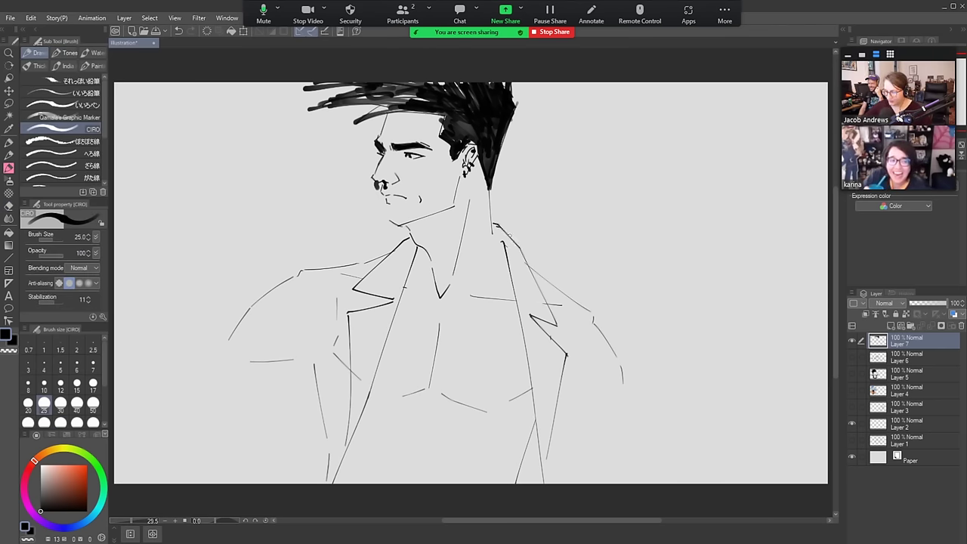
drag(505, 237, 529, 270)
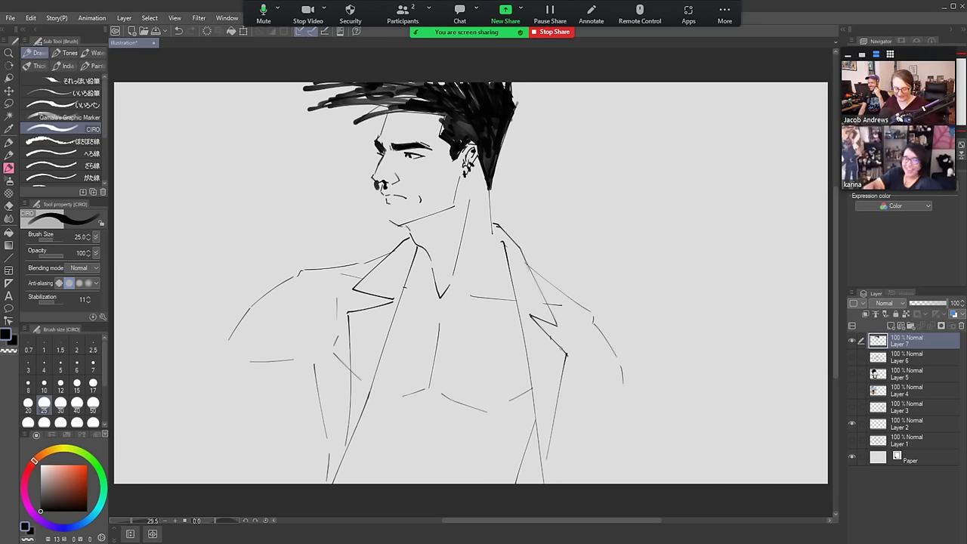
Clean up the pectoral contour beside the jacket on the figure's right, and hatch a dark shadow under the jaw
key(e)
mouse_move(340, 359)
mouse_down()
mouse_move(375, 350)
mouse_move(442, 392)
mouse_move(389, 408)
mouse_move(369, 395)
mouse_up()
key(b)
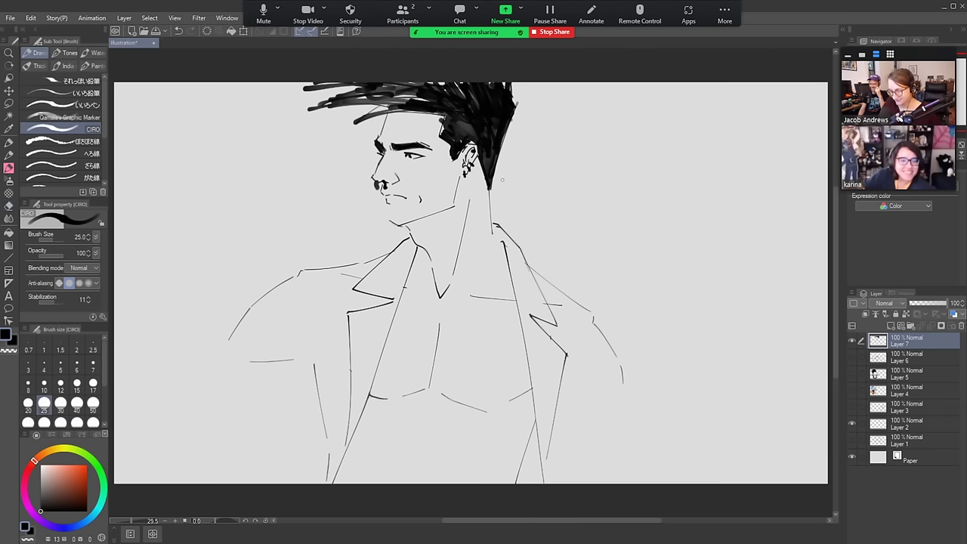
mouse_move(457, 206)
mouse_down()
mouse_move(403, 225)
mouse_move(426, 219)
mouse_up()
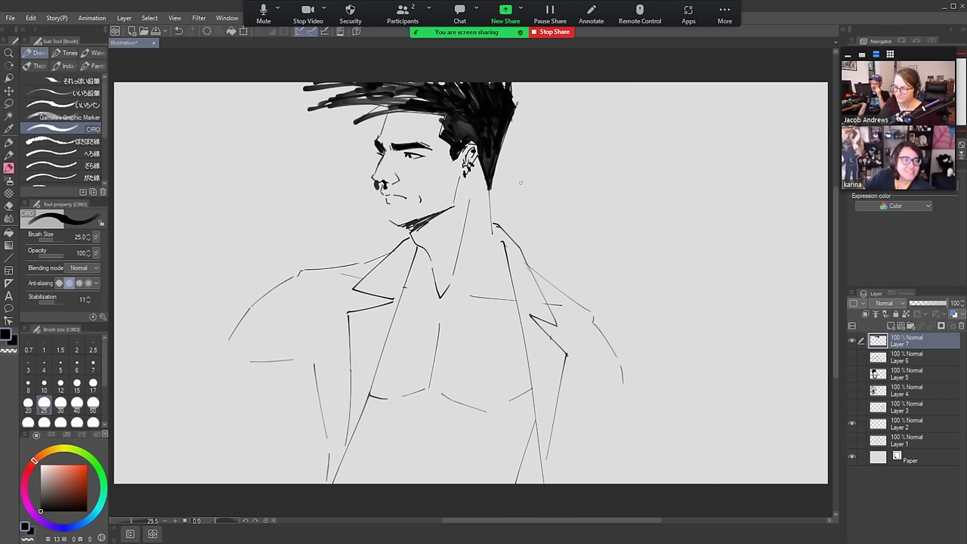
Fill a black shadow inside the collar on the figure's left, and hatch long lines down the chest beneath it at brush size 25
key(bracketright)
key(bracketright)
key(bracketright)
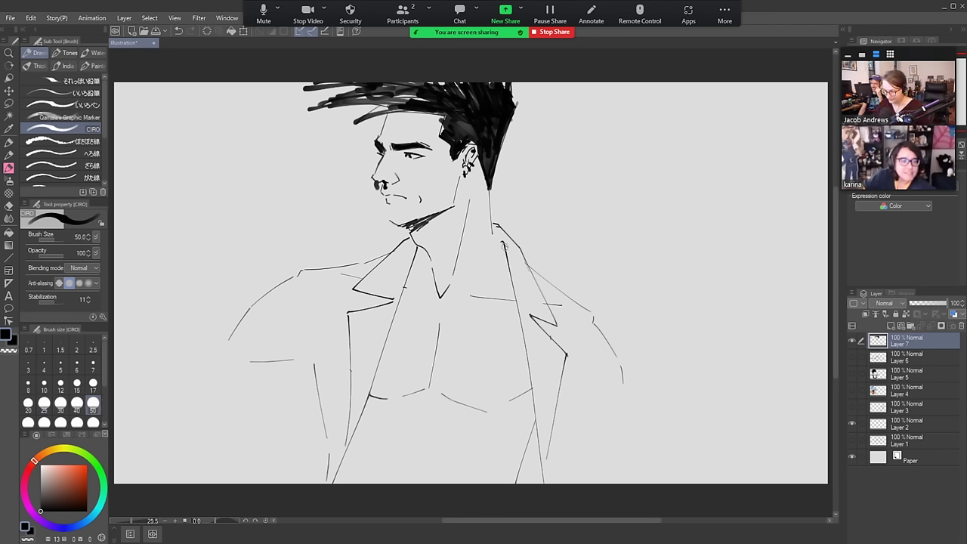
mouse_move(505, 244)
mouse_down()
mouse_move(499, 299)
mouse_move(508, 272)
mouse_move(517, 385)
mouse_up()
key(bracketleft)
key(bracketleft)
key(bracketleft)
drag(510, 294, 518, 387)
drag(512, 310, 529, 393)
mouse_move(517, 329)
mouse_down()
mouse_move(529, 387)
mouse_move(522, 405)
mouse_up()
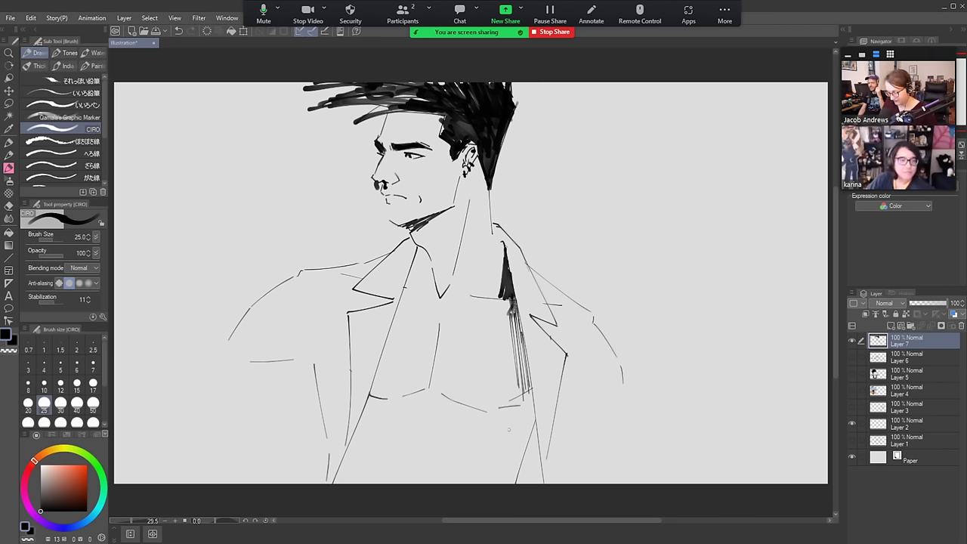
Sketch a small diamond-shaped tattoo with a central slit and a short angular mark below it on the ribs beside the jacket edge
mouse_move(520, 431)
mouse_down()
mouse_move(505, 456)
mouse_move(519, 425)
mouse_move(501, 447)
mouse_move(526, 439)
mouse_move(529, 428)
mouse_move(515, 463)
mouse_up()
key(ctrl+z)
key(ctrl+z)
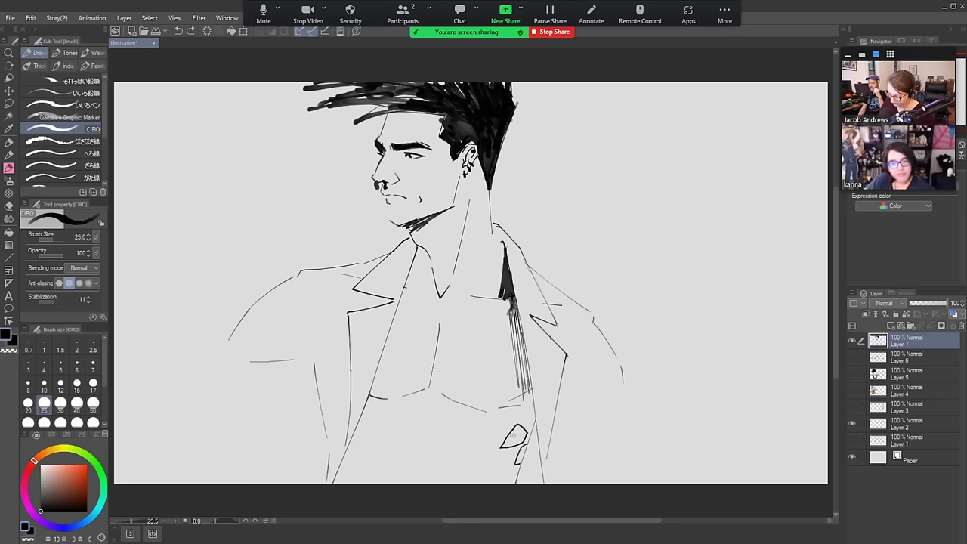
key(e)
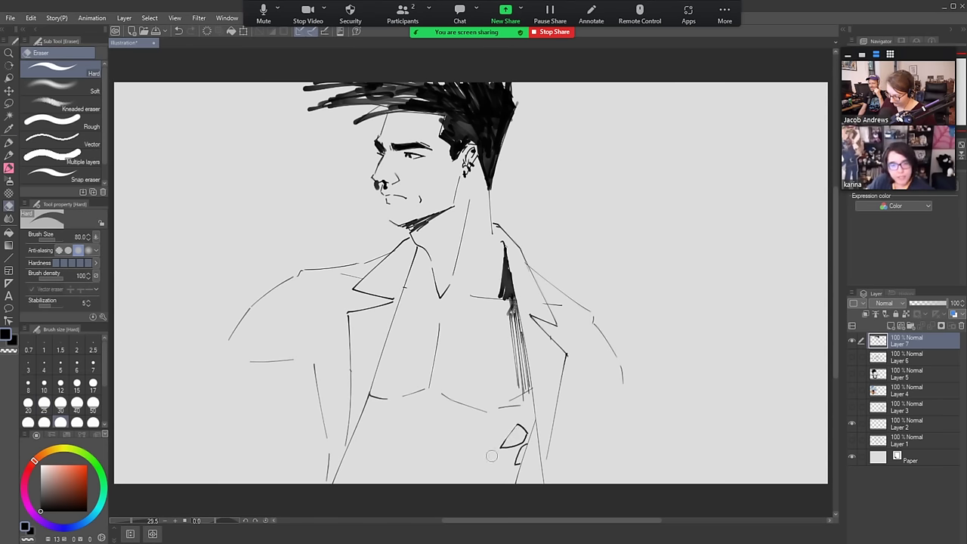
key(p)
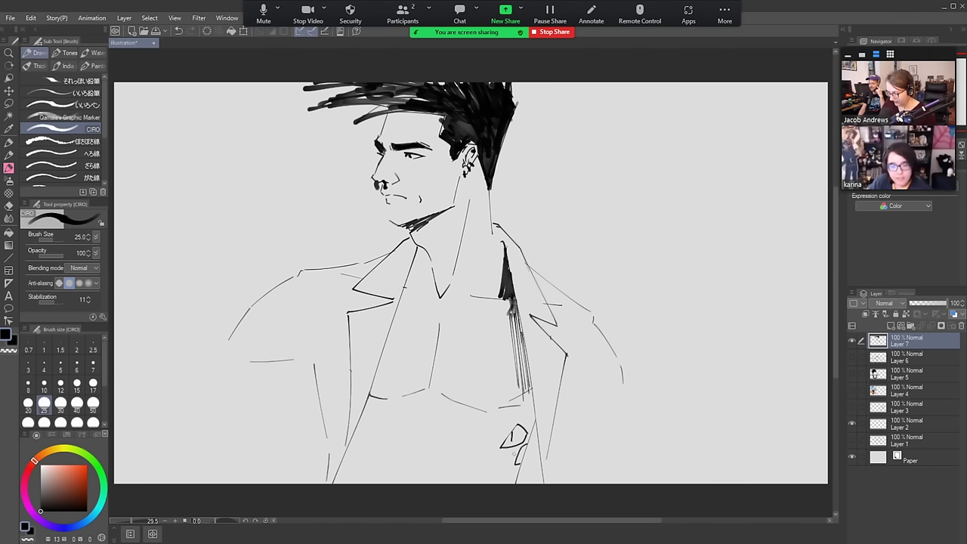
key(ctrl+z)
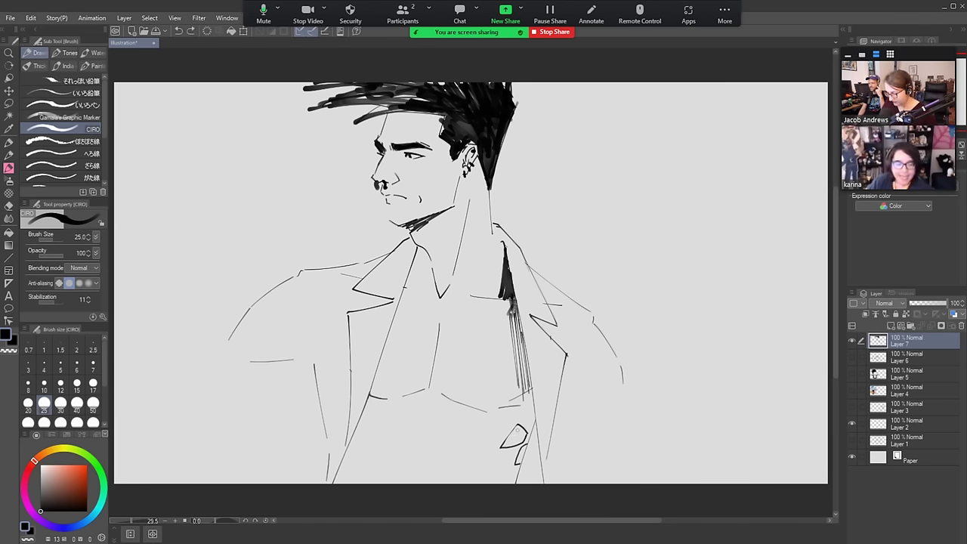
drag(517, 428, 518, 438)
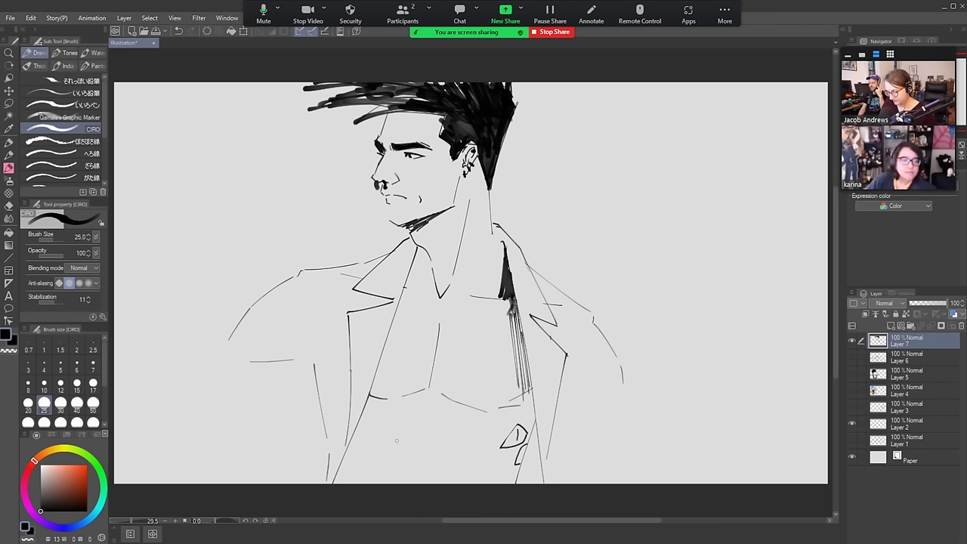
Draw the inverted-V rib arch below the chest, add an outer border to the diamond tattoo, and thicken its slit
drag(395, 442, 427, 422)
mouse_move(432, 422)
mouse_down()
mouse_move(459, 444)
mouse_move(494, 452)
mouse_up()
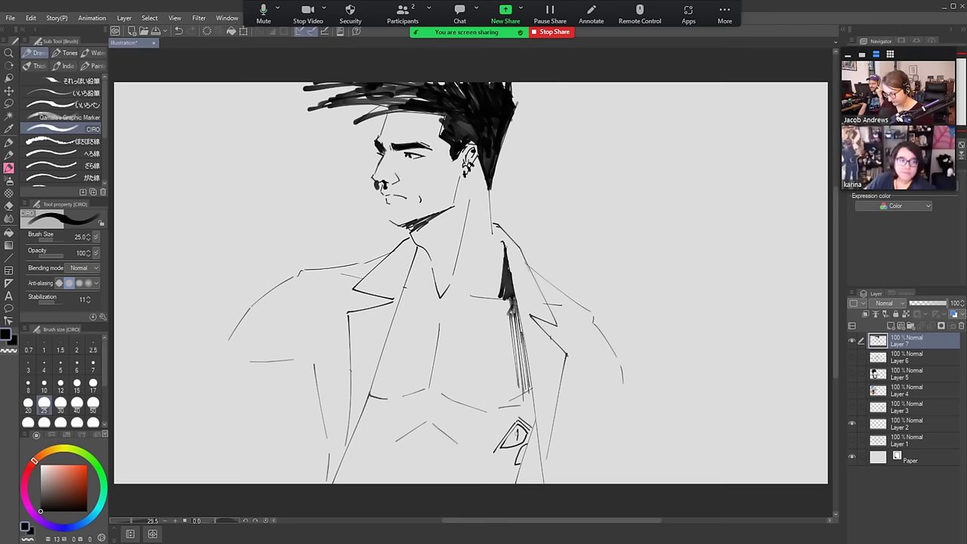
drag(517, 436, 516, 445)
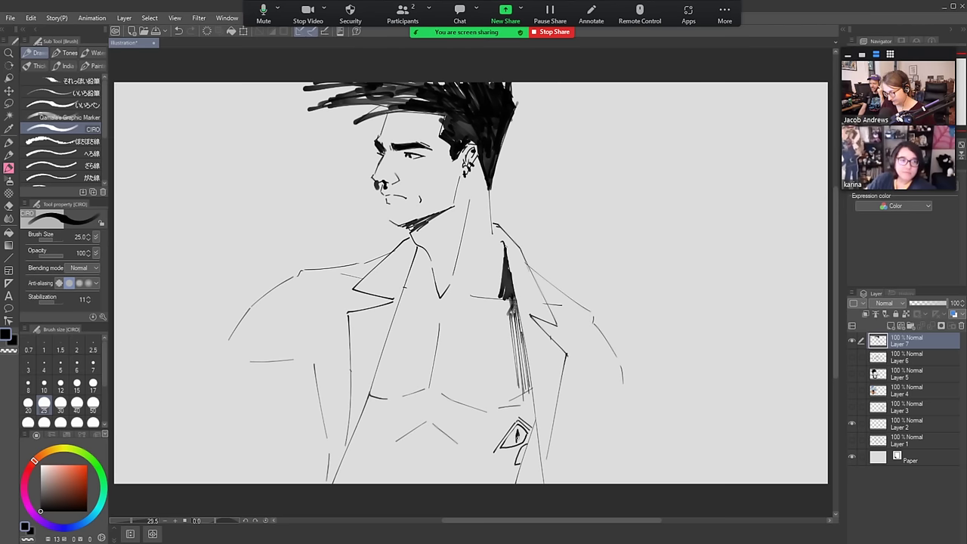
key(e)
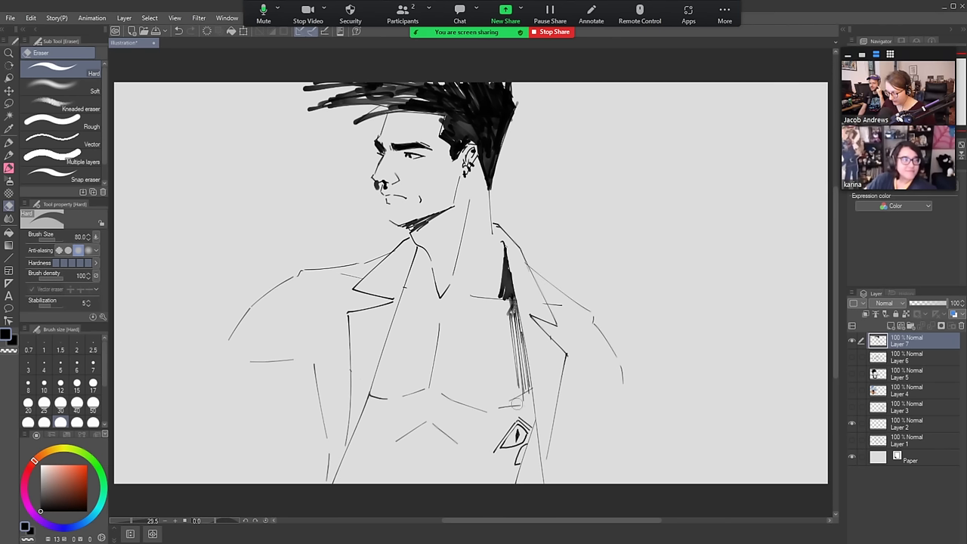
key(bracketleft)
key(bracketleft)
key(bracketleft)
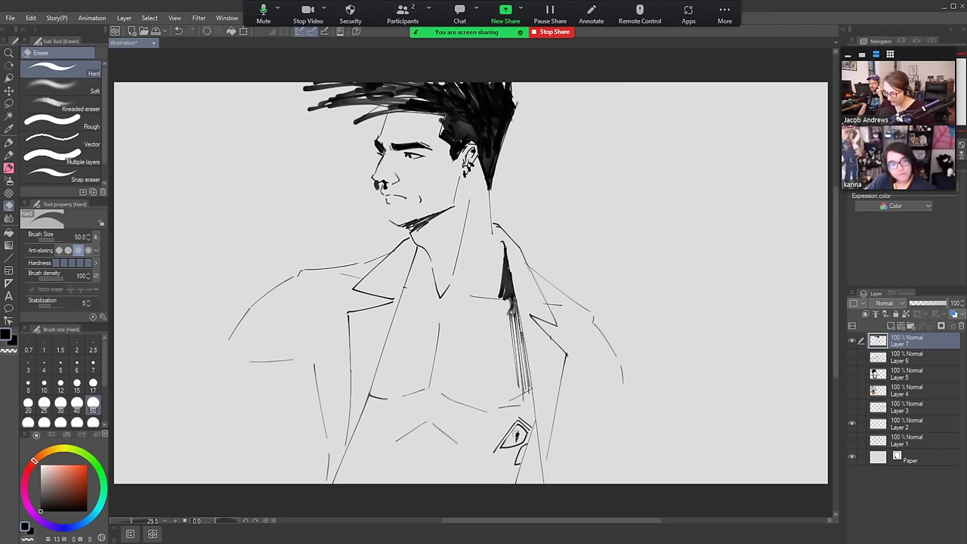
key(ctrl+z)
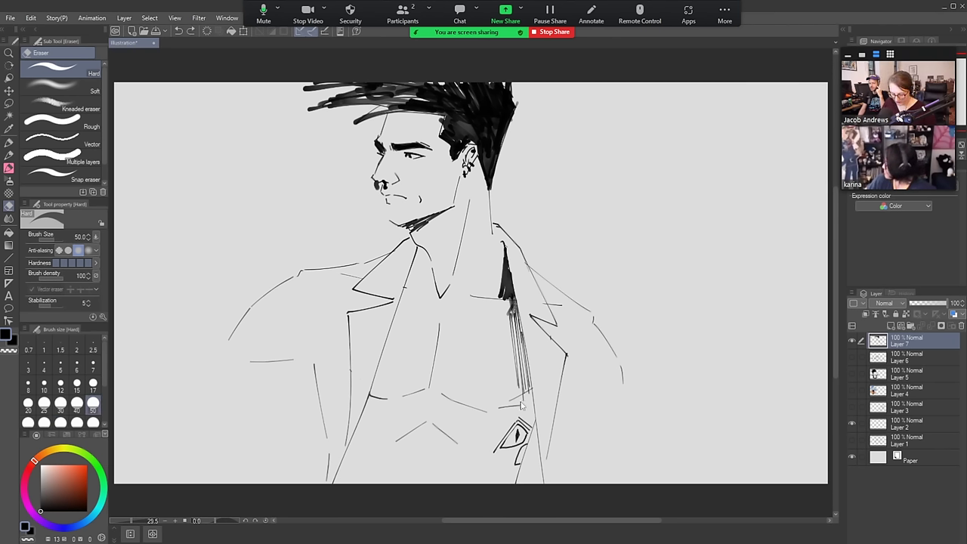
key(ctrl+y)
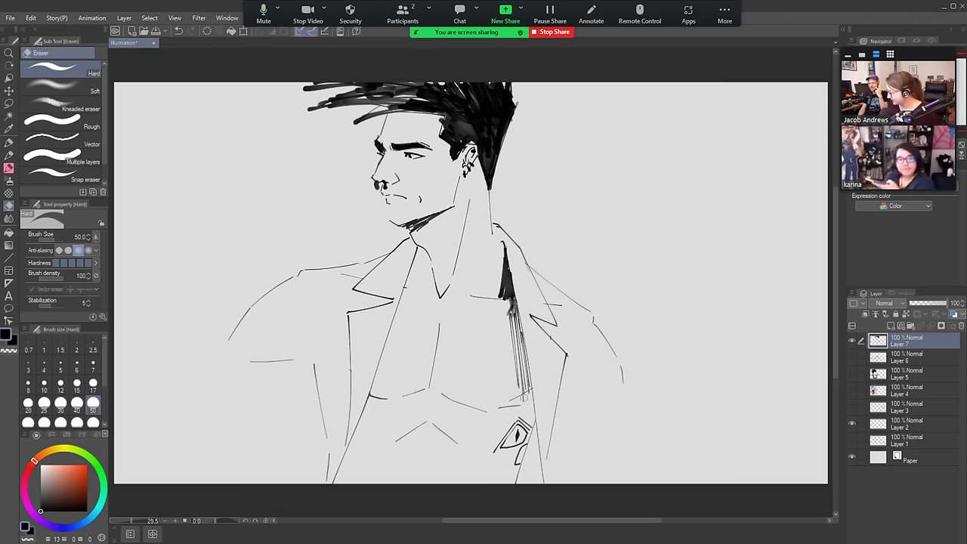
Add an outer border line to the diamond tattoo's upper side and extend angular marks below it with the CIRO brush at size 25
key(b)
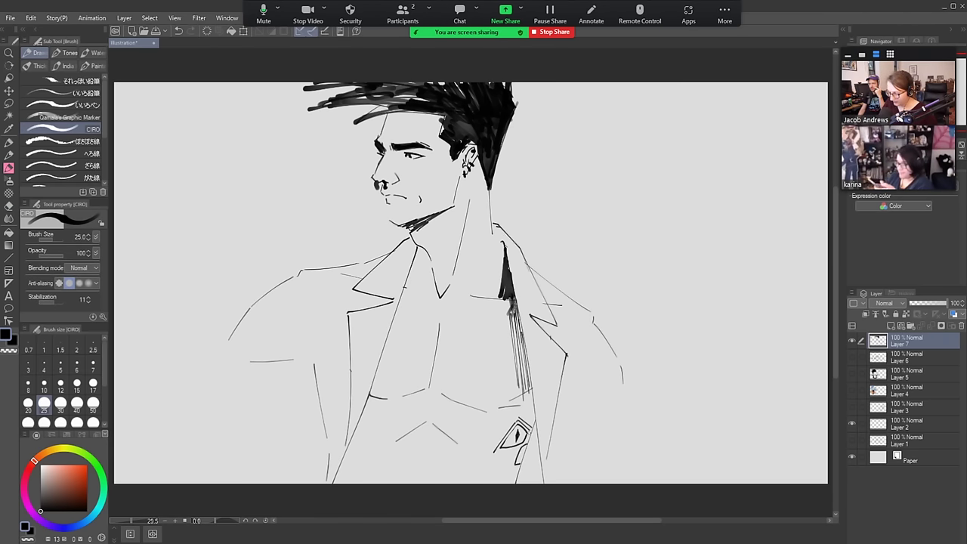
mouse_move(499, 453)
mouse_down()
mouse_move(529, 442)
mouse_move(509, 465)
mouse_up()
key(ctrl+z)
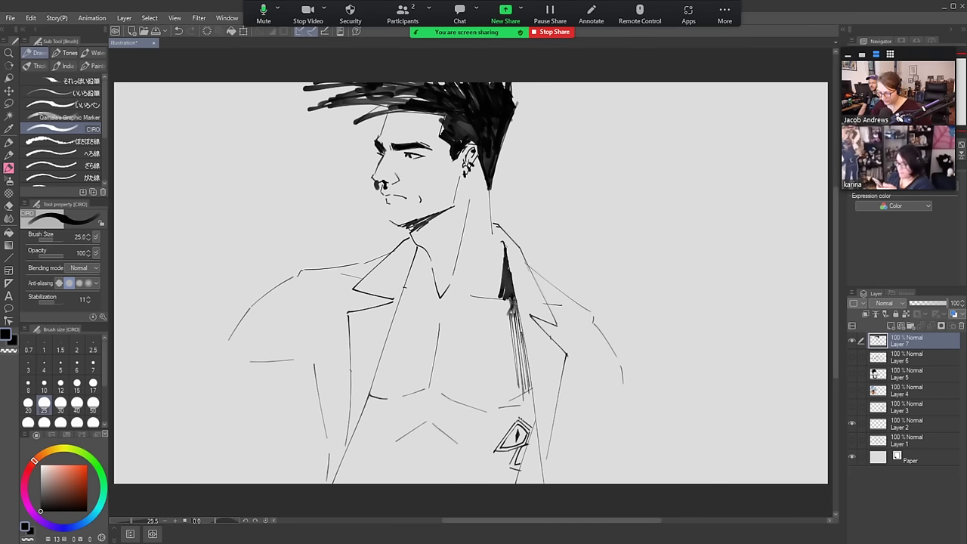
drag(518, 418, 489, 454)
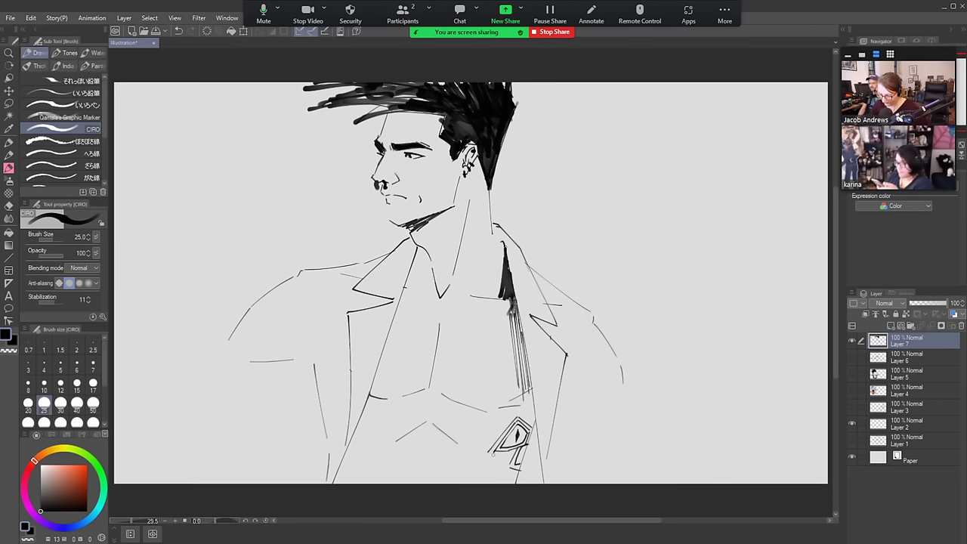
key(e)
key(b)
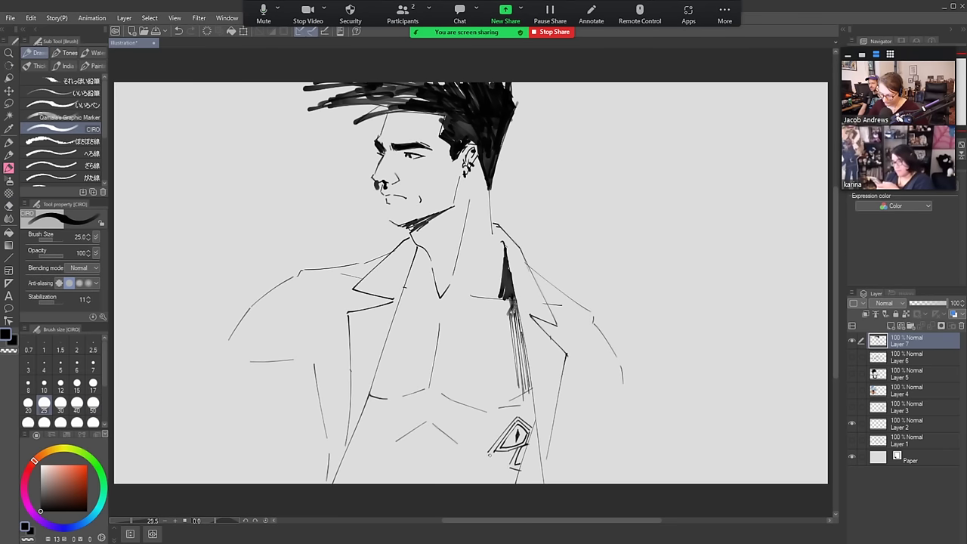
mouse_move(490, 455)
mouse_down()
mouse_move(515, 452)
mouse_move(504, 468)
mouse_up()
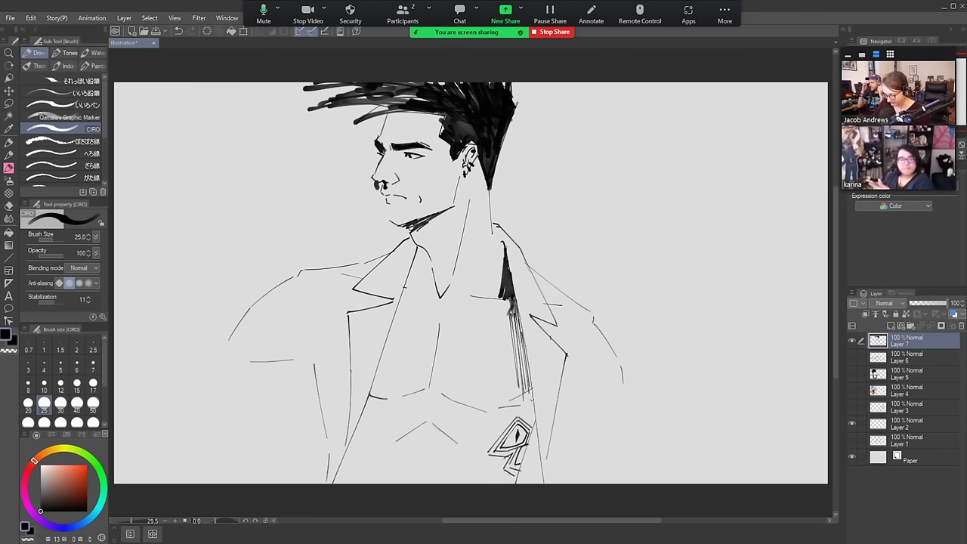
Extend the rib tattoo with curved bands above the diamond and dense angular strokes around its inner side and lower tip
mouse_move(532, 400)
mouse_down()
mouse_move(524, 417)
mouse_move(533, 415)
mouse_up()
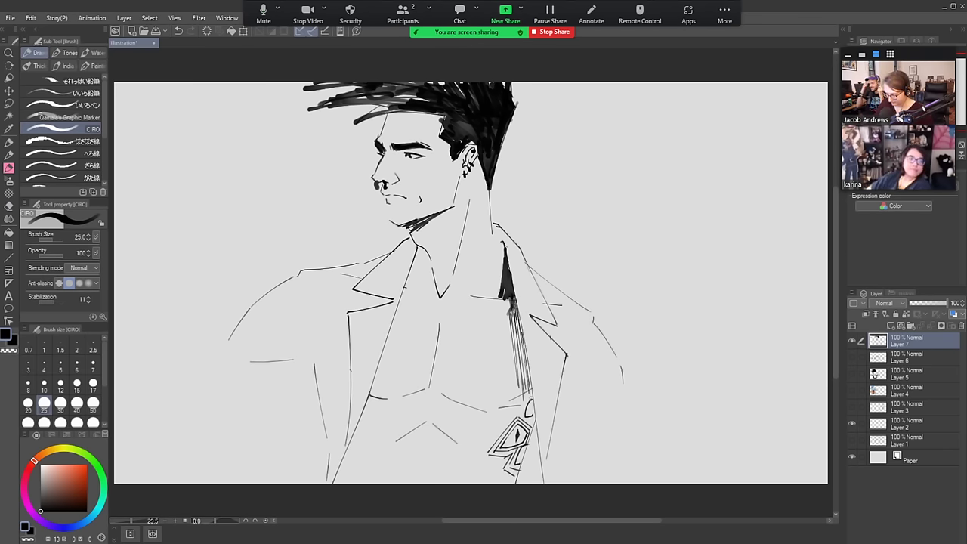
mouse_move(533, 393)
mouse_down()
mouse_move(529, 429)
mouse_move(471, 432)
mouse_move(469, 444)
mouse_up()
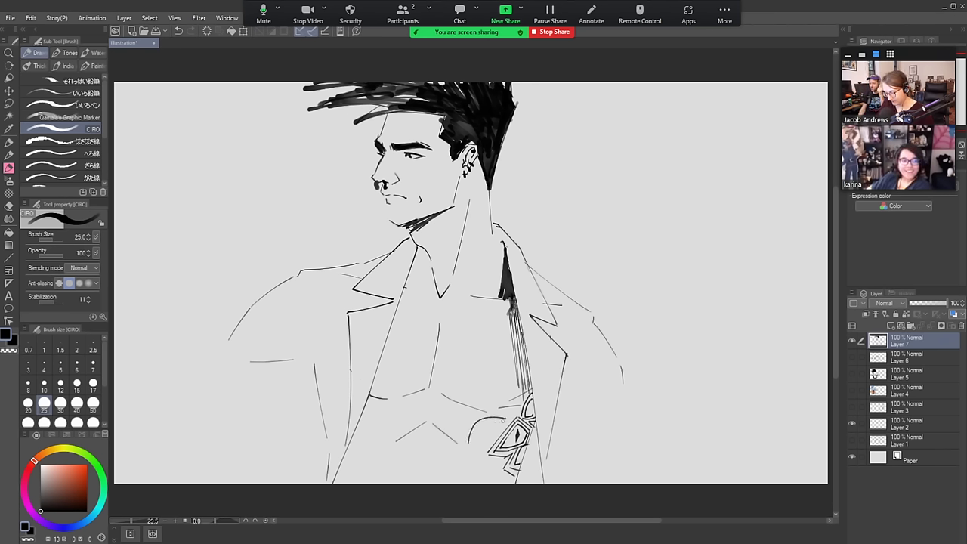
key(ctrl+z)
drag(506, 418, 485, 440)
key(ctrl+z)
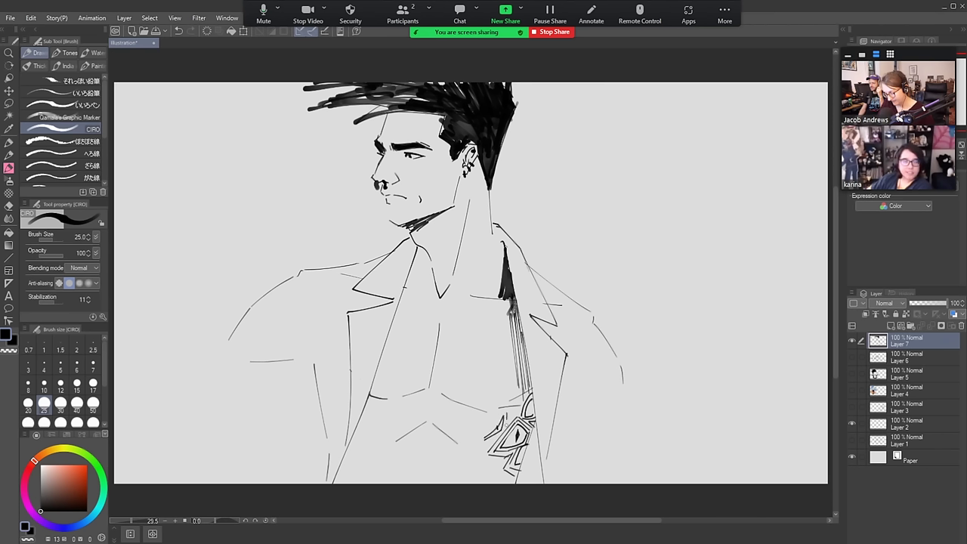
mouse_move(502, 434)
mouse_down()
mouse_move(480, 446)
mouse_move(501, 486)
mouse_up()
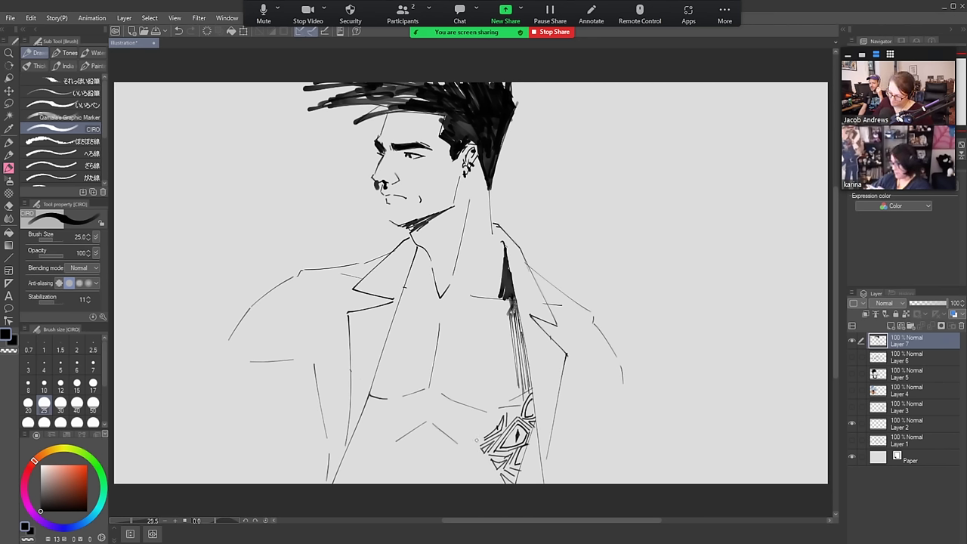
Add short accent marks to both pectoral contours and hatch a narrow shadow inside the collar on the figure's right
mouse_move(497, 422)
mouse_down()
mouse_move(476, 442)
mouse_move(508, 424)
mouse_move(504, 395)
mouse_up()
drag(377, 381, 374, 392)
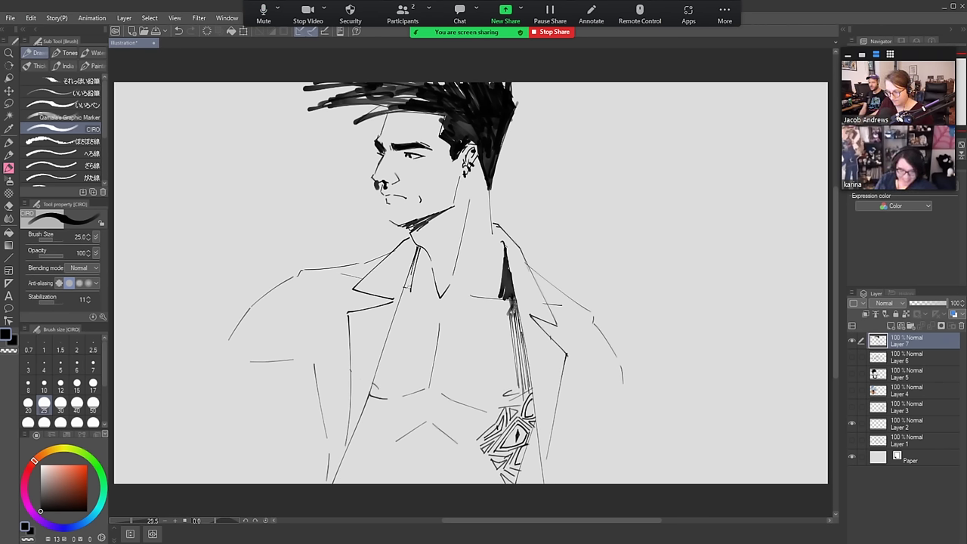
drag(418, 252, 408, 289)
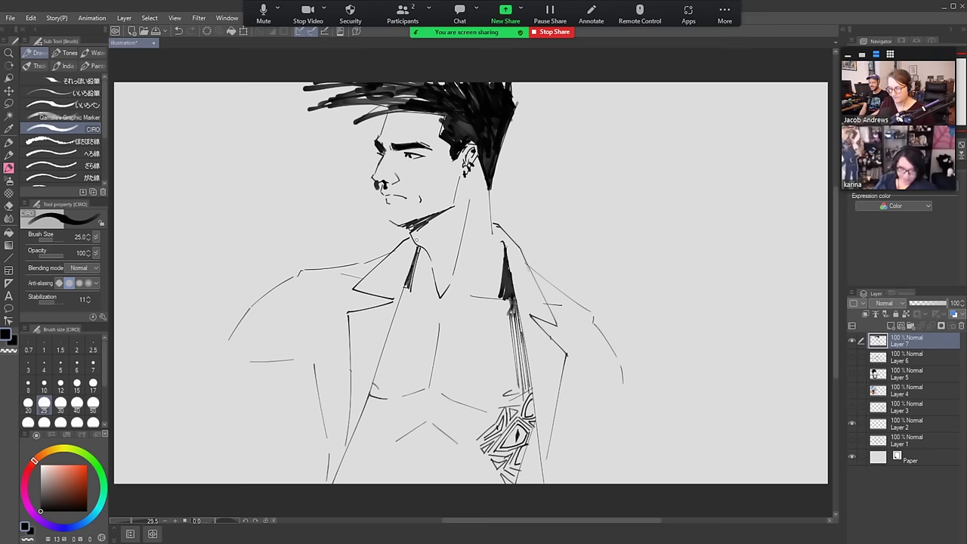
Ink a thick shoulder line on the figure's left at brush size 80, clean its edge, and extend a straight outer sleeve line down from it
key(bracketright)
key(bracketright)
key(bracketright)
key(bracketright)
key(bracketright)
key(bracketright)
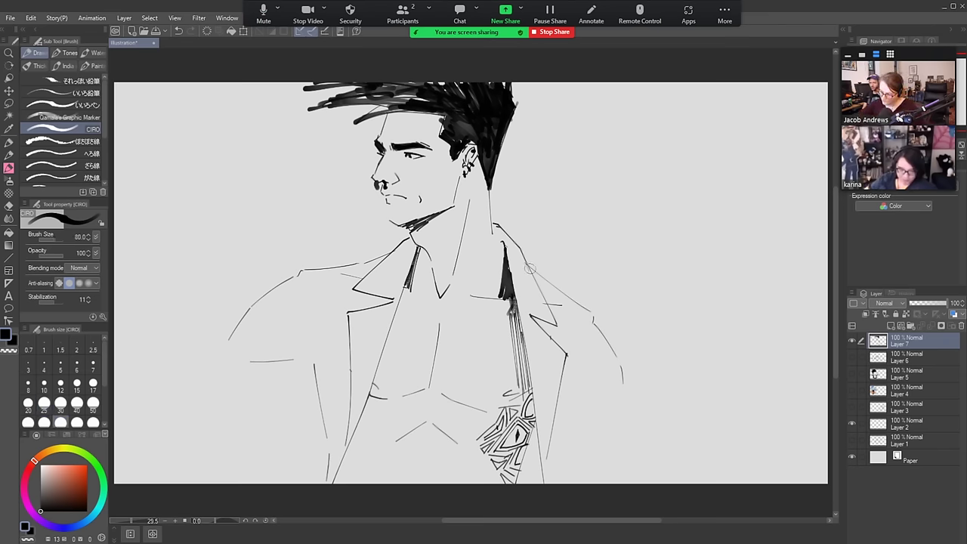
drag(527, 265, 600, 322)
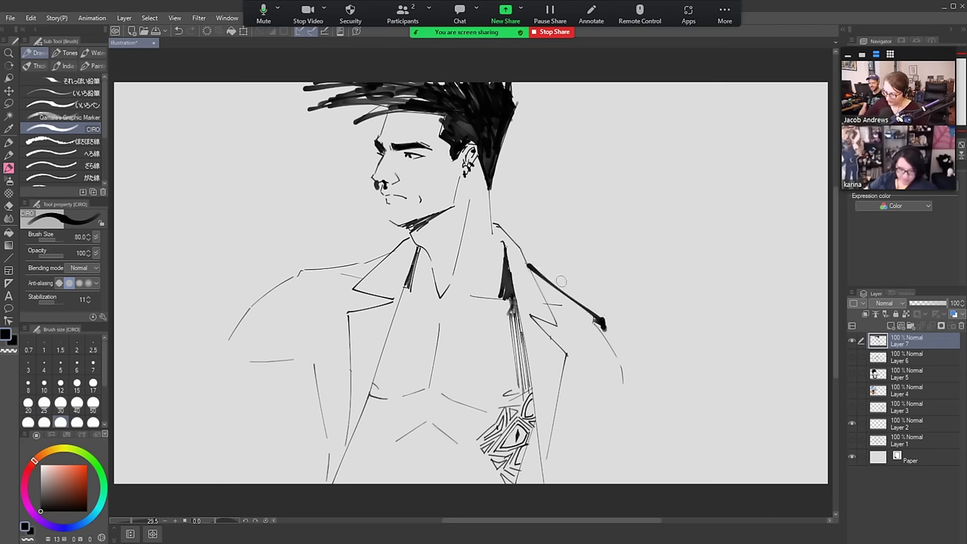
key(e)
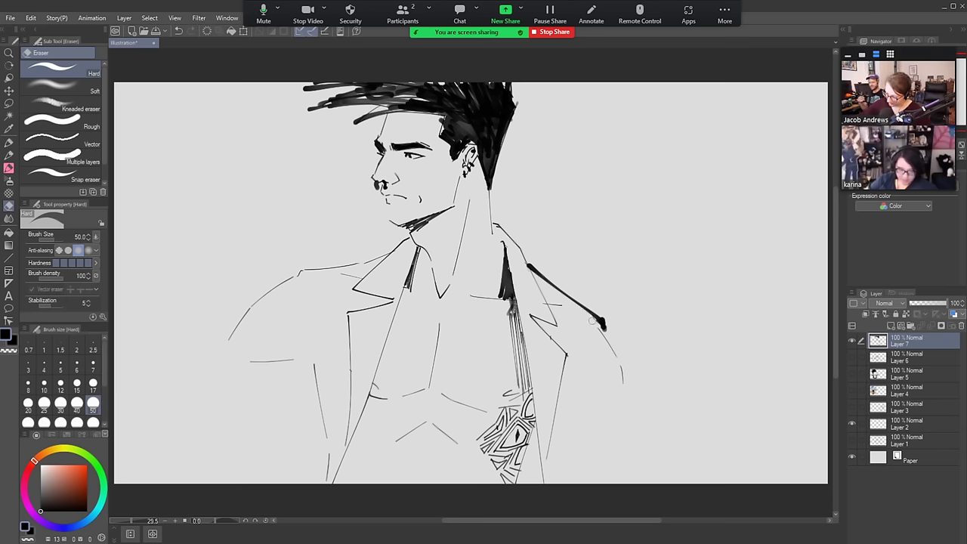
key(b)
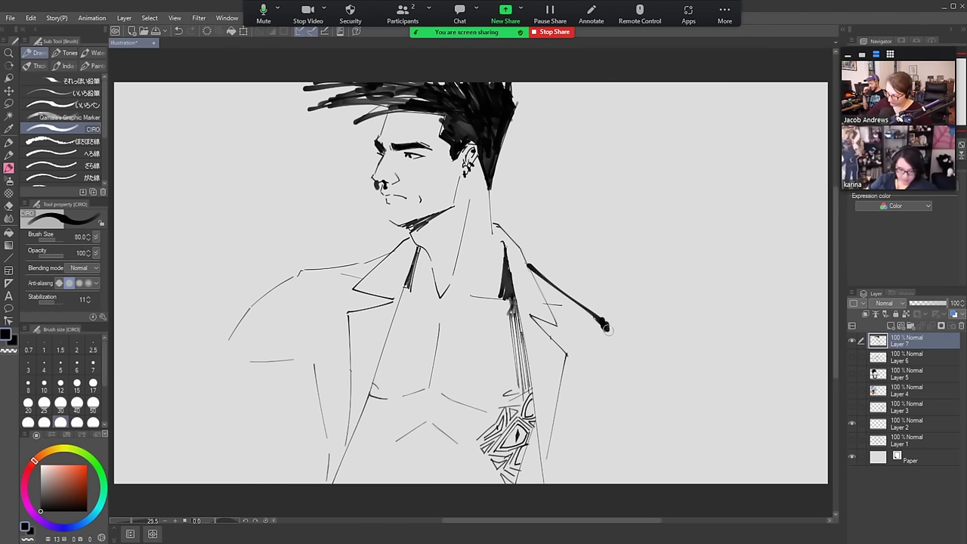
drag(607, 329, 544, 267)
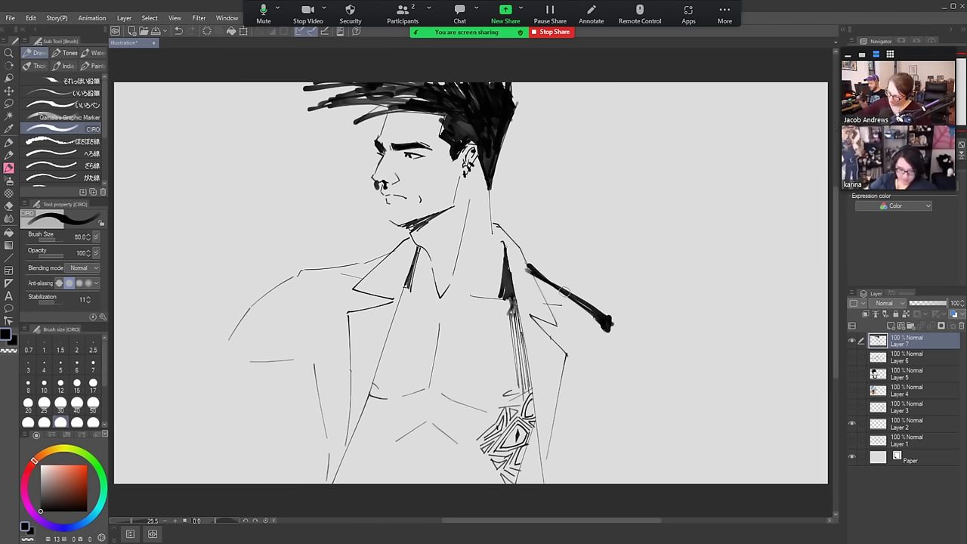
key(e)
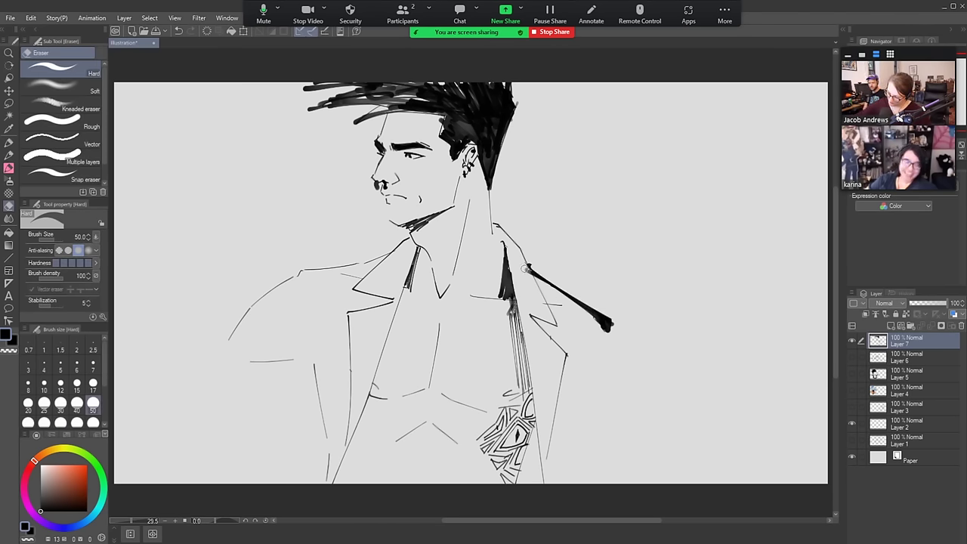
key(b)
mouse_move(613, 345)
mouse_down()
mouse_move(609, 326)
mouse_move(677, 461)
mouse_up()
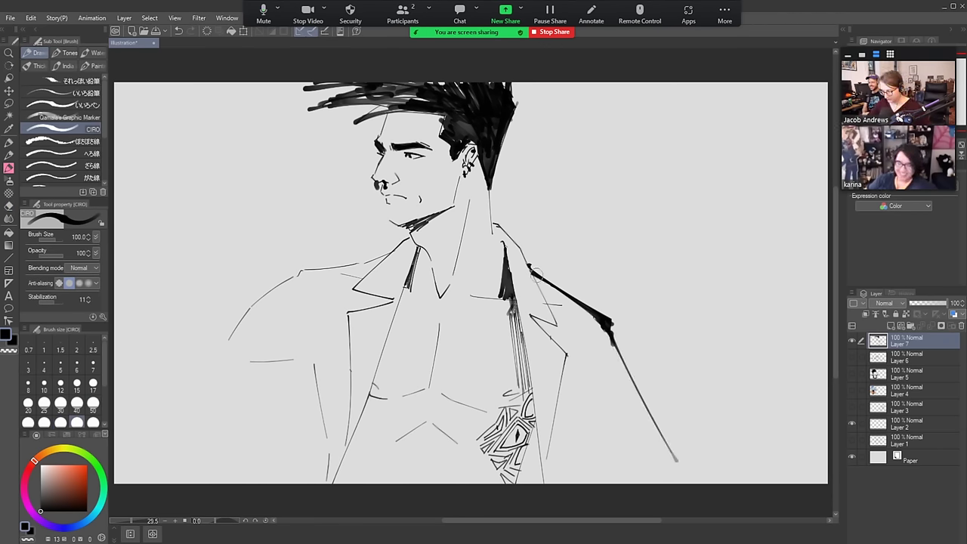
Fill the lapel on the figure's left with black at brush size 200, and thicken the shoulder and outer sleeve lines beside it
key(bracketright)
key(bracketright)
key(bracketright)
key(bracketright)
drag(511, 243, 554, 482)
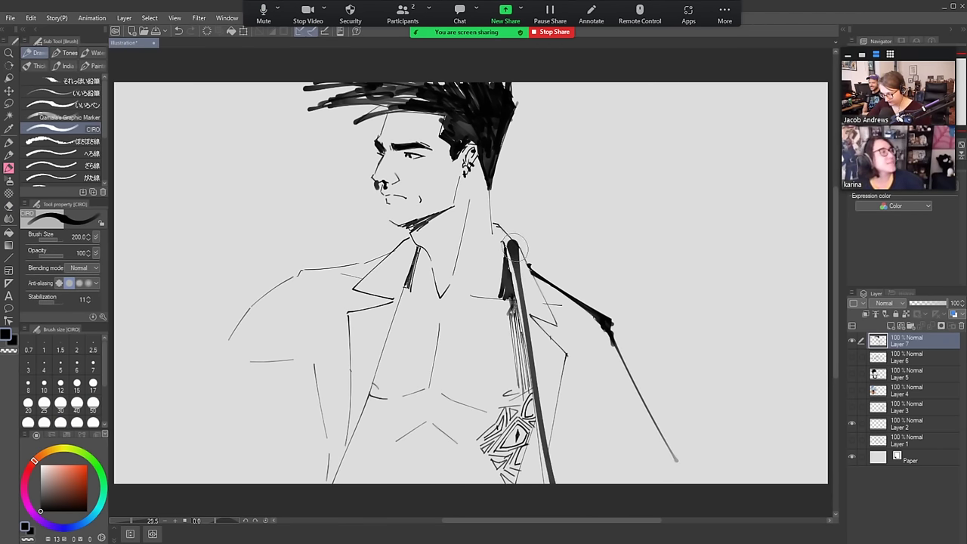
drag(512, 247, 560, 445)
mouse_move(514, 249)
mouse_down()
mouse_move(550, 312)
mouse_move(540, 315)
mouse_move(545, 344)
mouse_move(536, 329)
mouse_move(562, 363)
mouse_move(553, 421)
mouse_move(552, 358)
mouse_move(547, 410)
mouse_move(540, 335)
mouse_move(548, 466)
mouse_move(548, 349)
mouse_move(551, 438)
mouse_move(533, 321)
mouse_up()
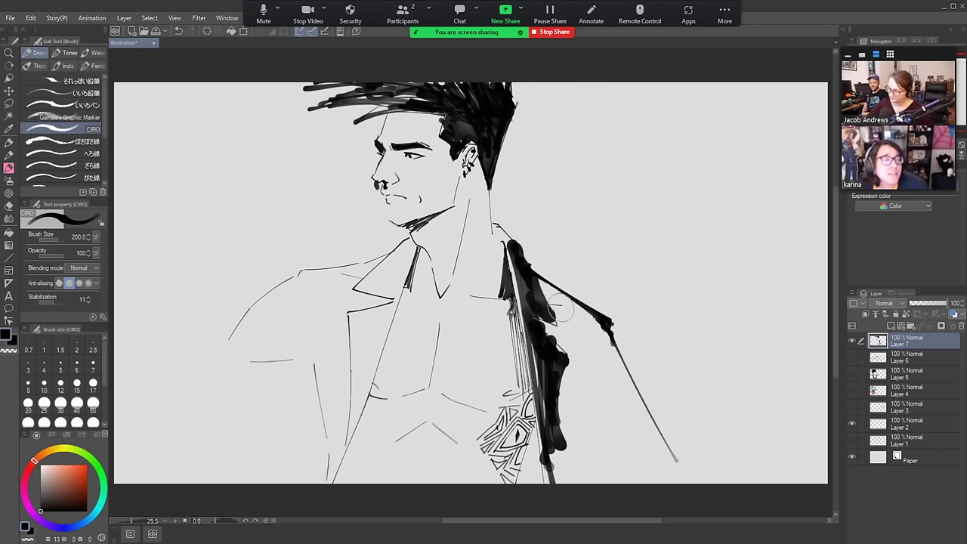
mouse_move(529, 268)
mouse_down()
mouse_move(622, 335)
mouse_move(622, 359)
mouse_move(692, 482)
mouse_up()
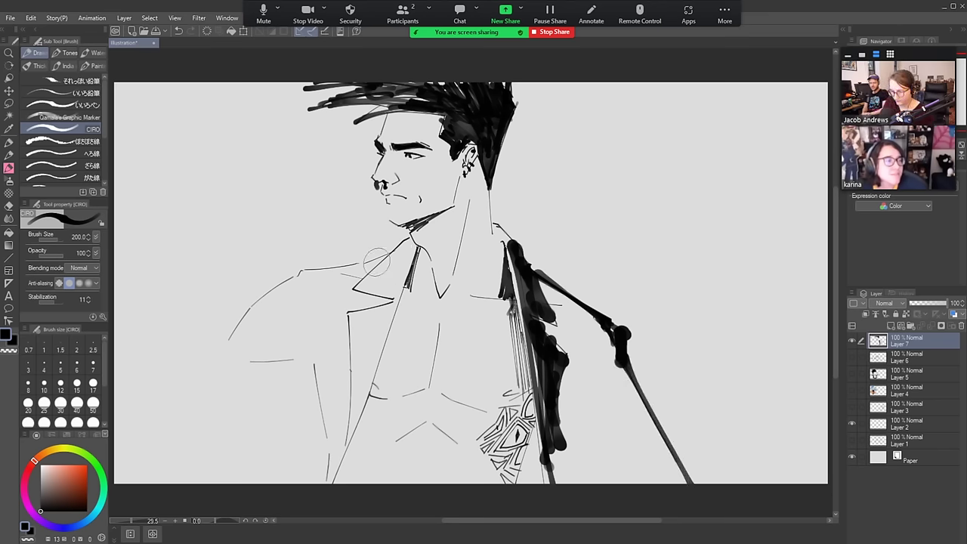
Erase the thin shoulder and sleeve lines on the figure's right with the Hard eraser at size 150
key(e)
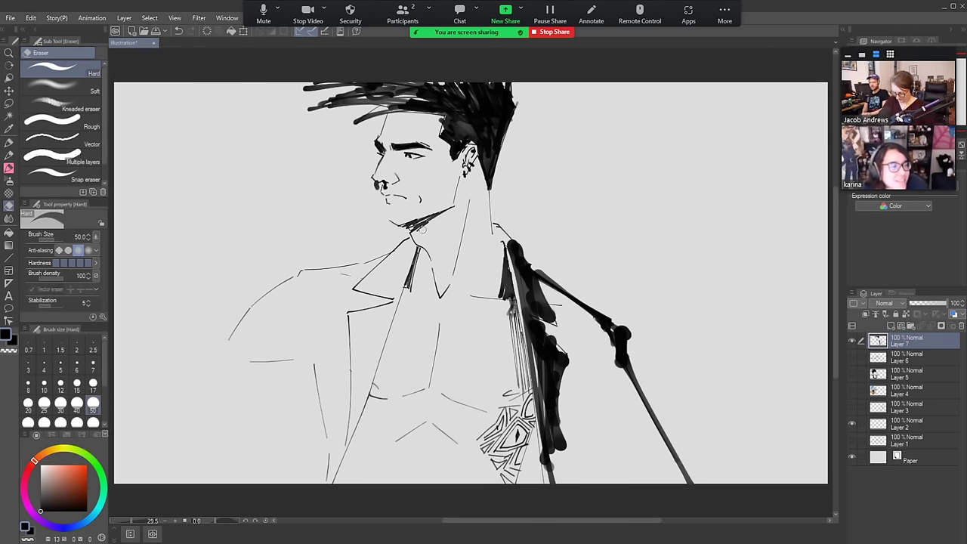
key(bracketright)
key(bracketright)
key(bracketright)
key(bracketright)
key(bracketright)
key(bracketright)
mouse_move(363, 266)
mouse_down()
mouse_move(283, 277)
mouse_move(225, 352)
mouse_move(231, 372)
mouse_move(280, 365)
mouse_move(231, 367)
mouse_up()
drag(310, 350, 329, 461)
Draw a thick angular shoulder and sleeve line on the figure's right at brush size 200, and start blocking in that collar with black
key(b)
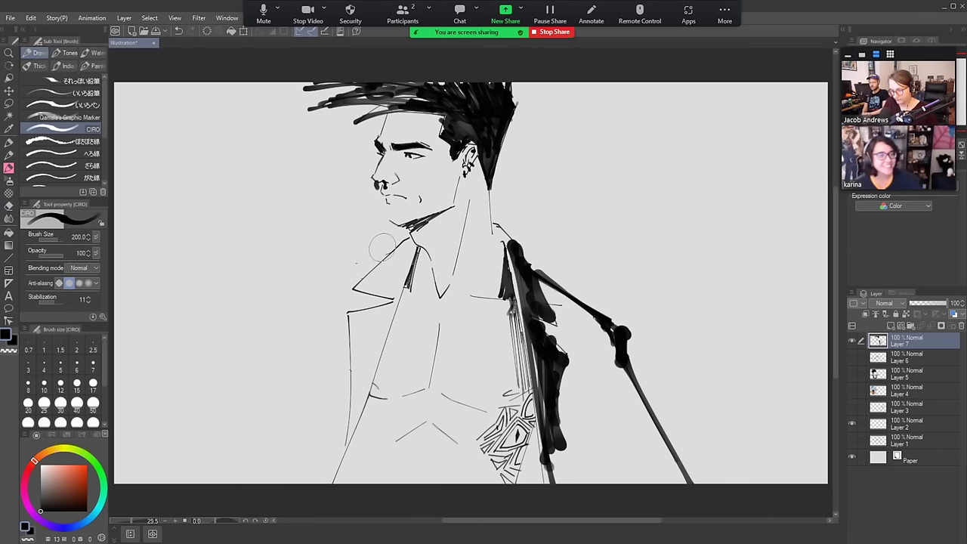
mouse_move(394, 249)
mouse_down()
mouse_move(242, 273)
mouse_move(252, 286)
mouse_move(172, 404)
mouse_up()
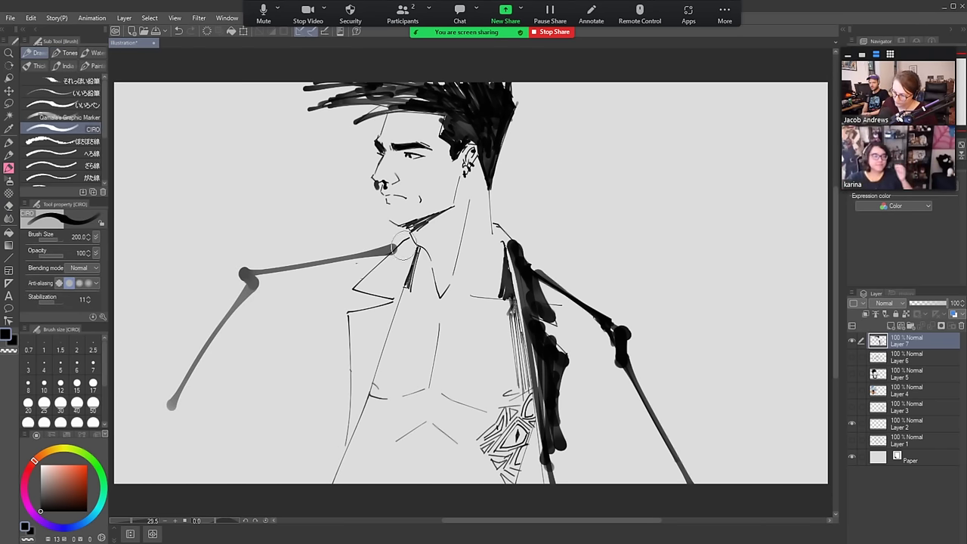
drag(407, 241, 365, 283)
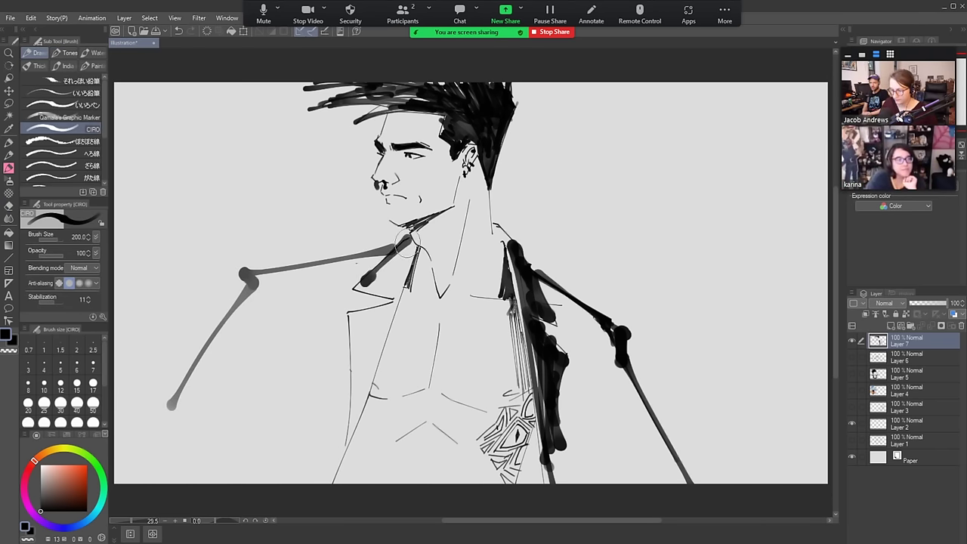
mouse_move(420, 233)
mouse_down()
mouse_move(392, 305)
mouse_move(407, 252)
mouse_move(371, 269)
mouse_move(405, 257)
mouse_move(399, 293)
mouse_up()
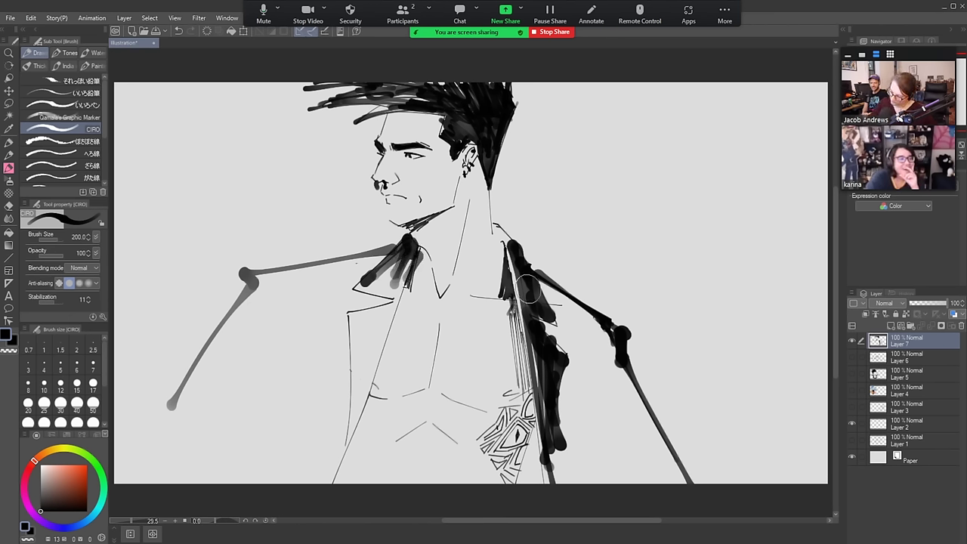
Darken the collar and lapel on the figure's left with long black strokes, and trim both lapel edges sharp with the Hard eraser
mouse_move(515, 250)
mouse_down()
mouse_move(501, 227)
mouse_move(550, 415)
mouse_up()
drag(503, 274, 539, 449)
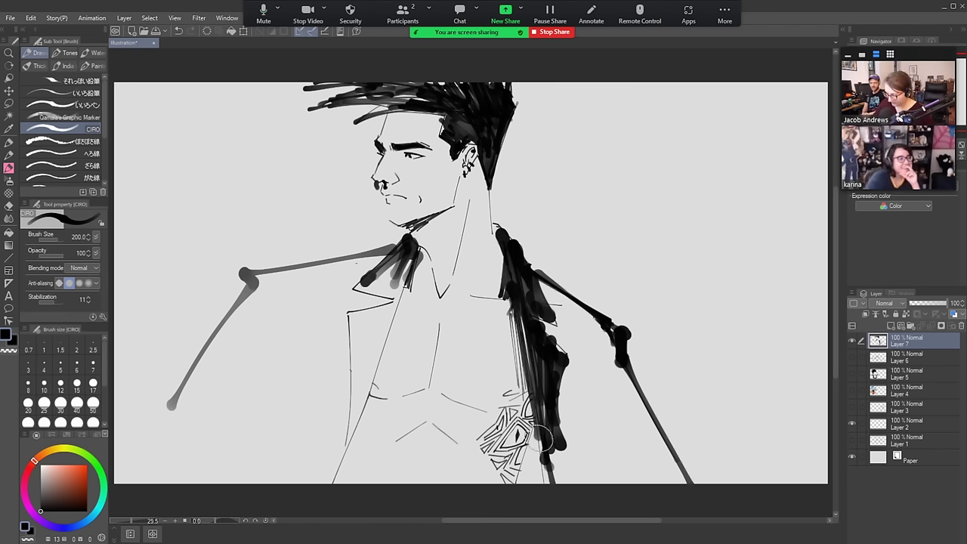
drag(514, 313, 547, 467)
drag(532, 357, 550, 480)
key(e)
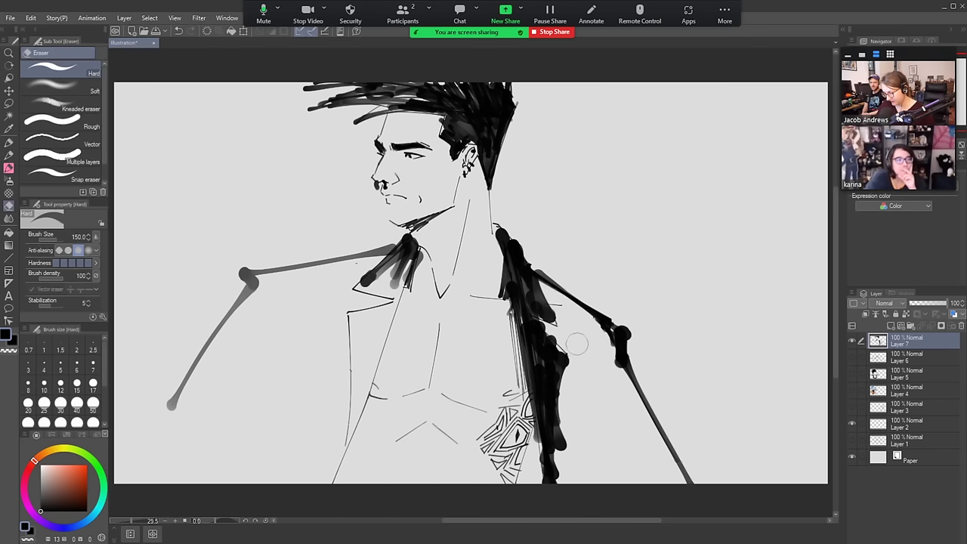
drag(571, 349, 559, 429)
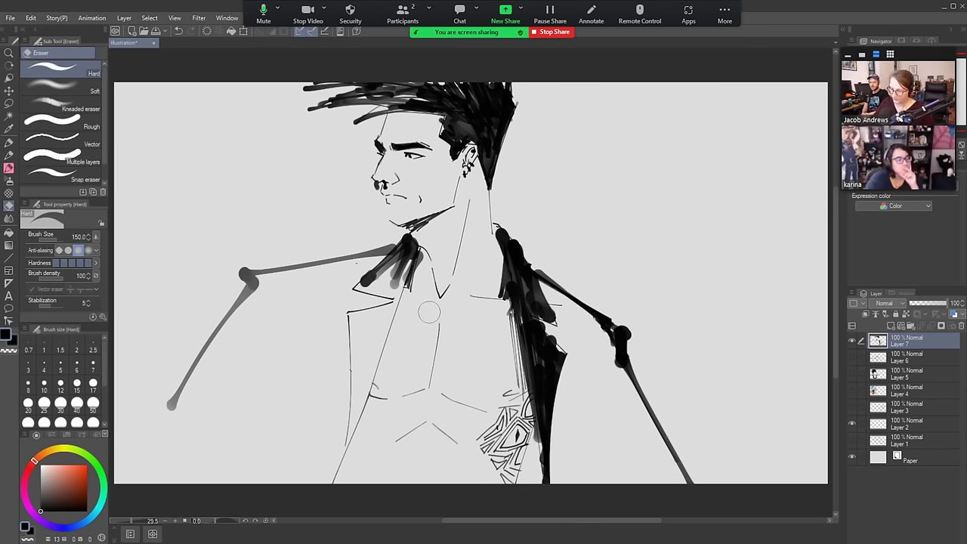
key(b)
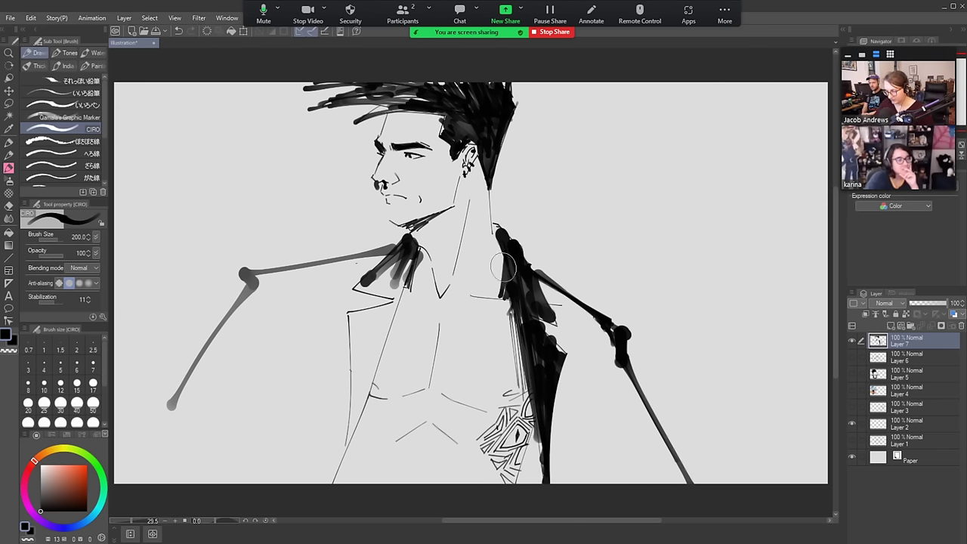
key(e)
drag(508, 285, 542, 476)
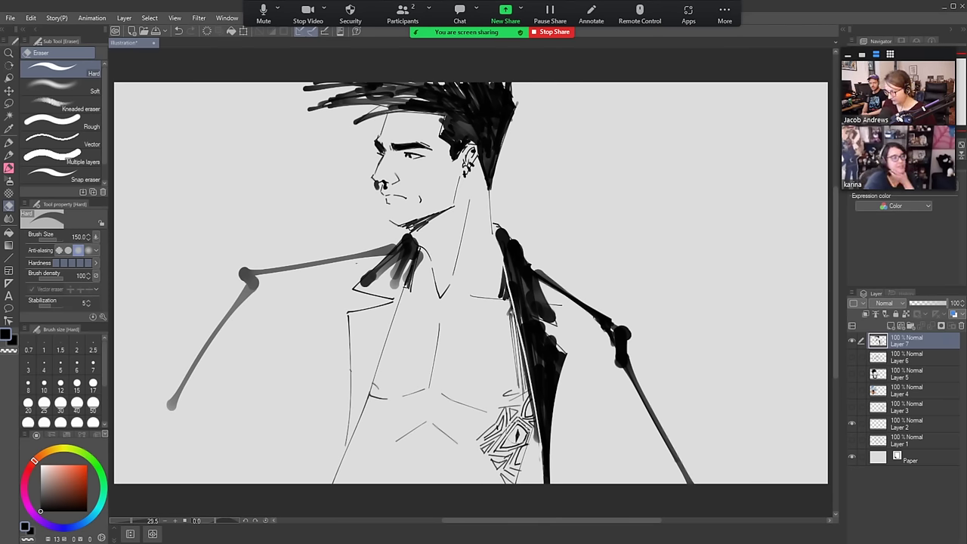
Fill the narrow gap between the rib tattoo and the jacket's lower edge with black at a brush size of 80
key(b)
key(e)
key(b)
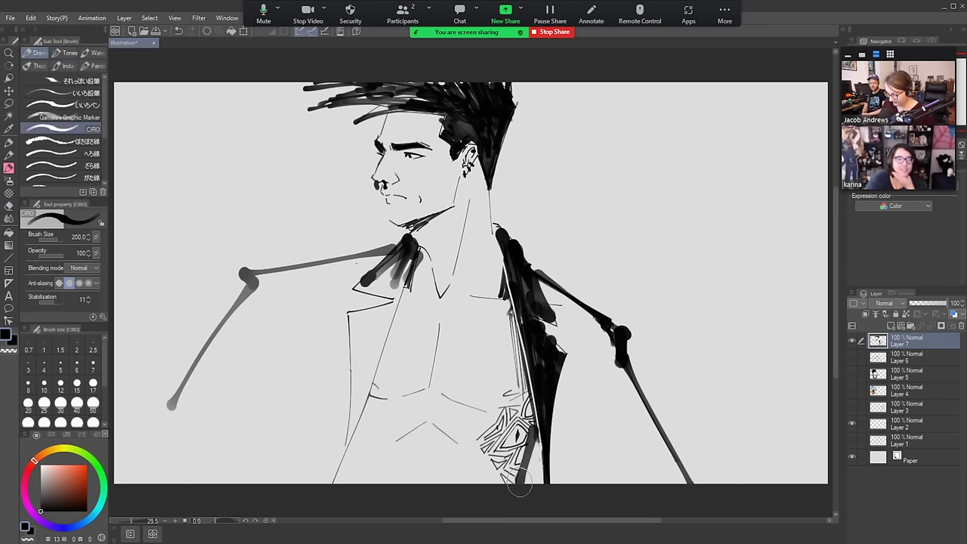
key(bracketleft)
key(bracketleft)
key(bracketleft)
key(bracketleft)
key(bracketleft)
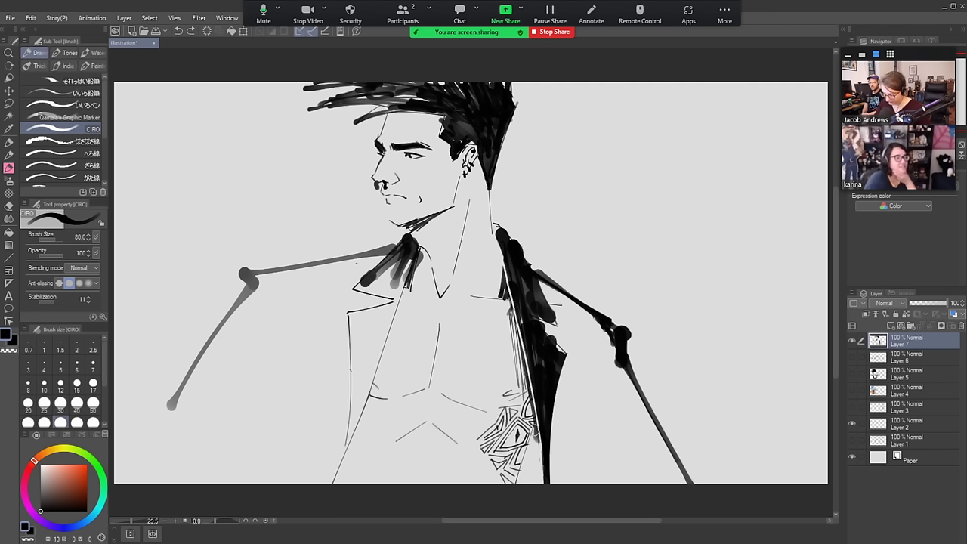
mouse_move(534, 436)
mouse_down()
mouse_move(540, 493)
mouse_move(538, 469)
mouse_move(538, 487)
mouse_move(522, 485)
mouse_up()
drag(527, 452, 520, 478)
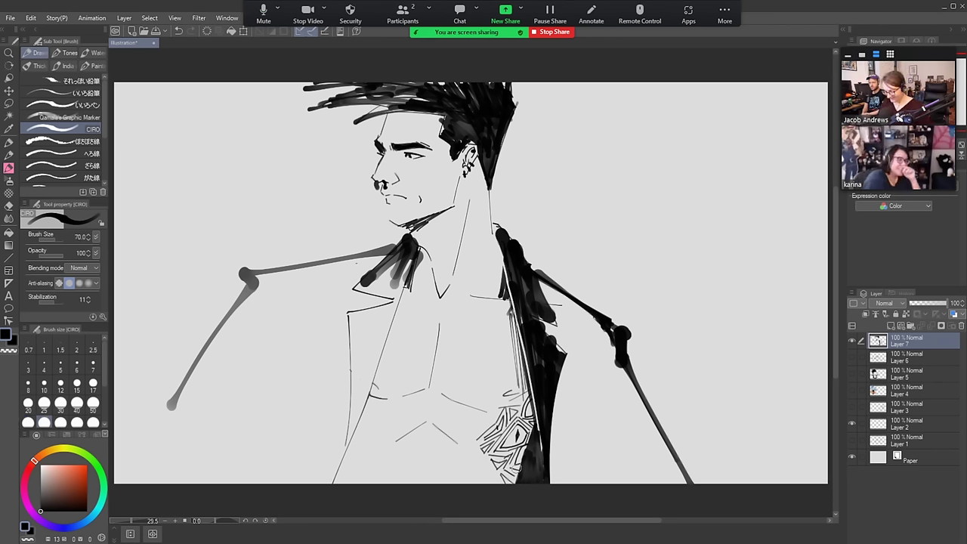
Draw the bent inner sleeve line running down beside the filled black lapel on the tattooed side
click(77, 423)
mouse_move(589, 337)
mouse_down()
mouse_move(576, 377)
mouse_move(593, 481)
mouse_up()
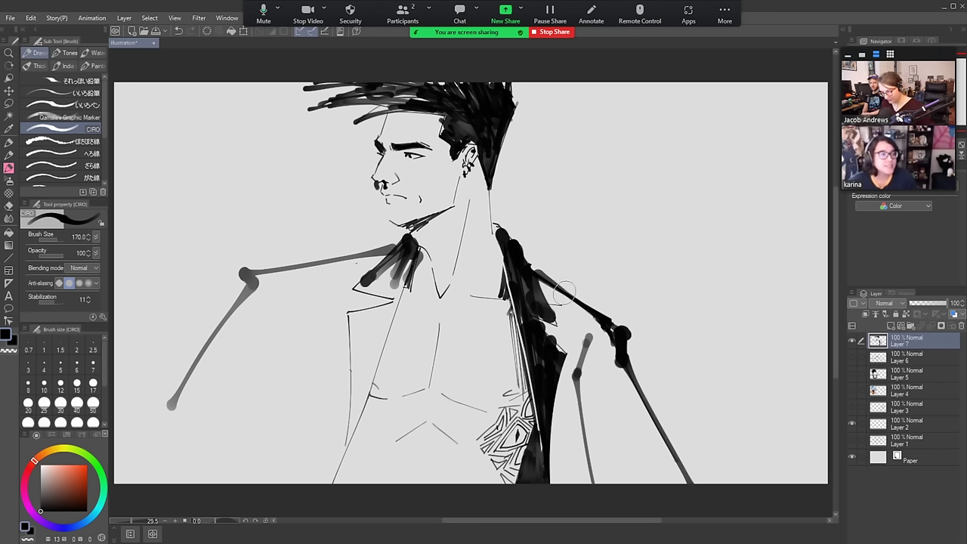
Fill the hairline at the temple in front of the ear with solid black, giving it an angular edge
key(bracketright)
key(bracketright)
key(bracketright)
key(bracketleft)
key(bracketleft)
key(bracketleft)
key(bracketleft)
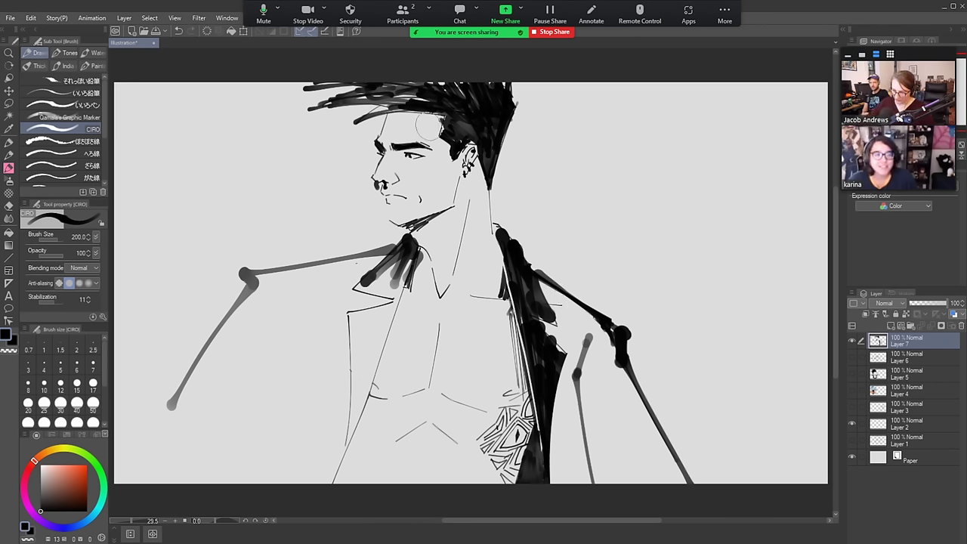
mouse_move(441, 126)
mouse_down()
mouse_move(460, 141)
mouse_move(479, 121)
mouse_move(468, 139)
mouse_move(461, 124)
mouse_move(485, 133)
mouse_move(490, 161)
mouse_move(477, 141)
mouse_move(464, 141)
mouse_move(466, 129)
mouse_move(457, 159)
mouse_up()
Fill the gaps in the swept fringe and the crown of the hair with black at brush size 60
key(e)
key(b)
key(e)
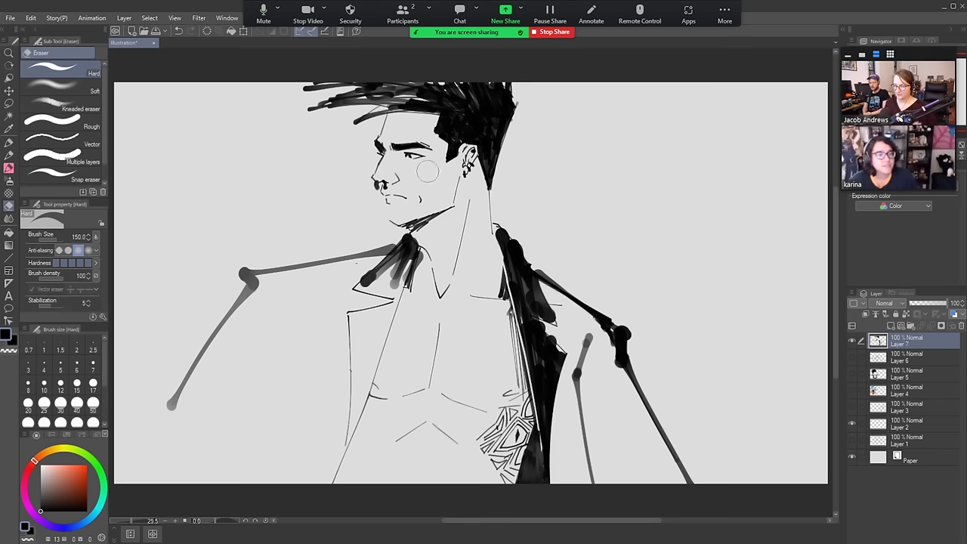
key(b)
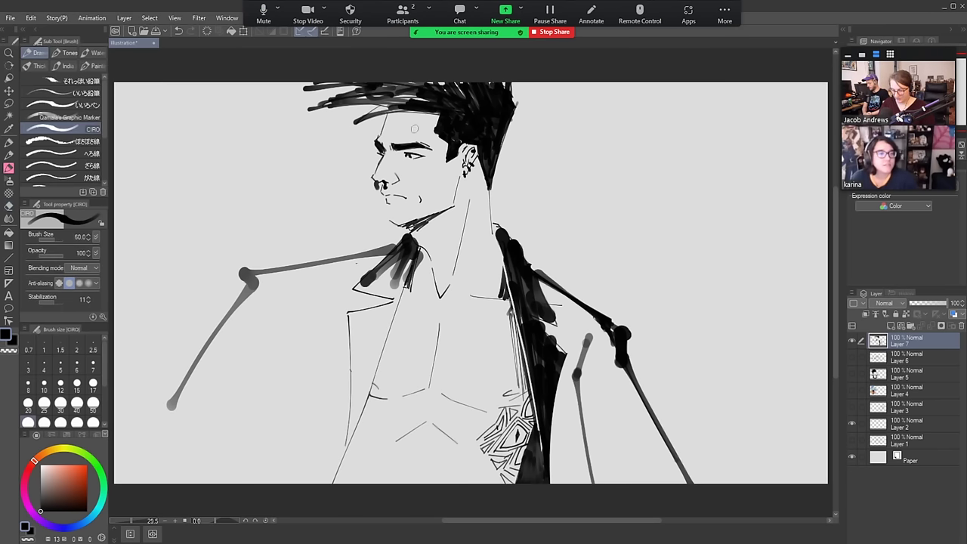
mouse_move(368, 111)
mouse_down()
mouse_move(416, 95)
mouse_move(374, 109)
mouse_move(441, 109)
mouse_move(346, 97)
mouse_move(360, 89)
mouse_move(354, 85)
mouse_move(366, 95)
mouse_move(446, 83)
mouse_move(453, 85)
mouse_move(423, 82)
mouse_move(476, 106)
mouse_move(497, 103)
mouse_up()
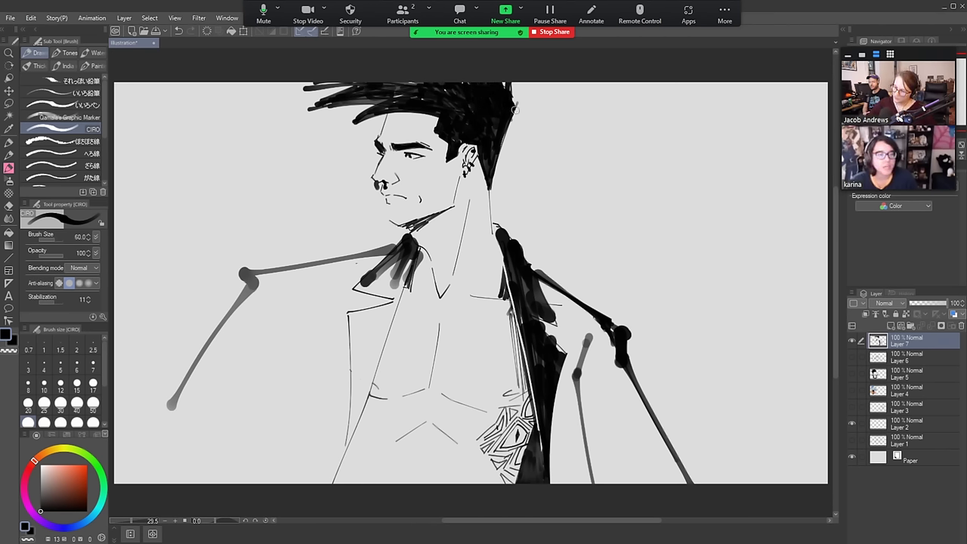
Trim the back edge of the hair down to the nape with the Hard eraser at size 70
key(e)
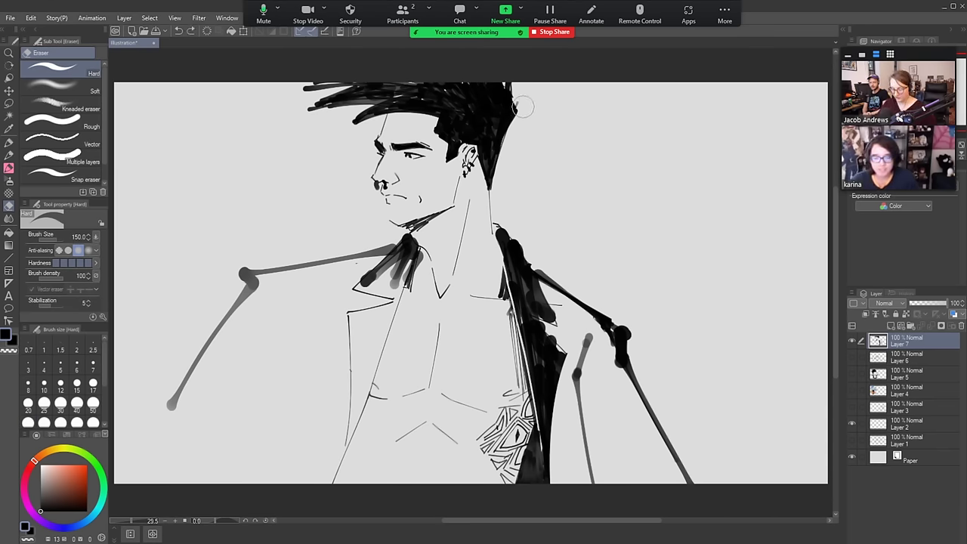
key(bracketleft)
key(bracketleft)
key(bracketleft)
key(bracketleft)
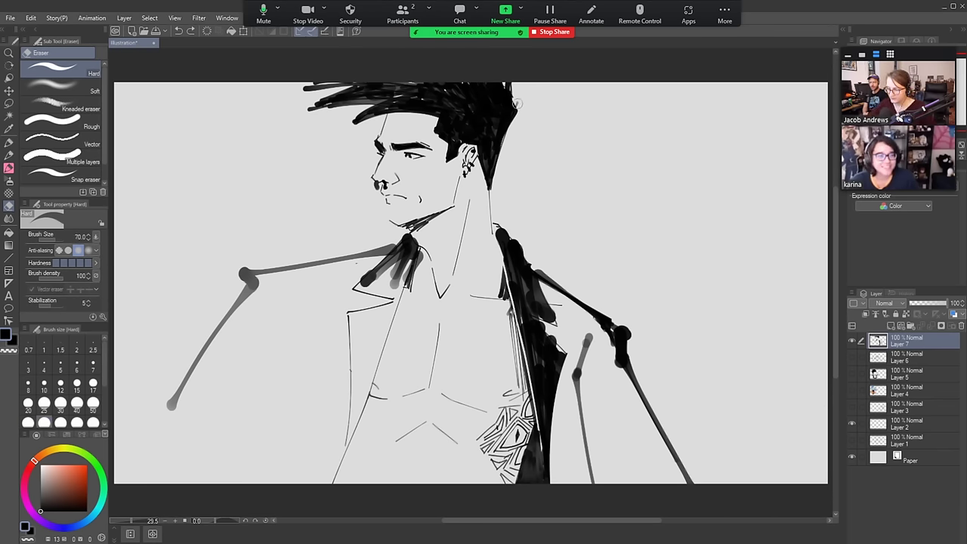
mouse_move(519, 121)
mouse_down()
mouse_move(498, 149)
mouse_move(493, 184)
mouse_up()
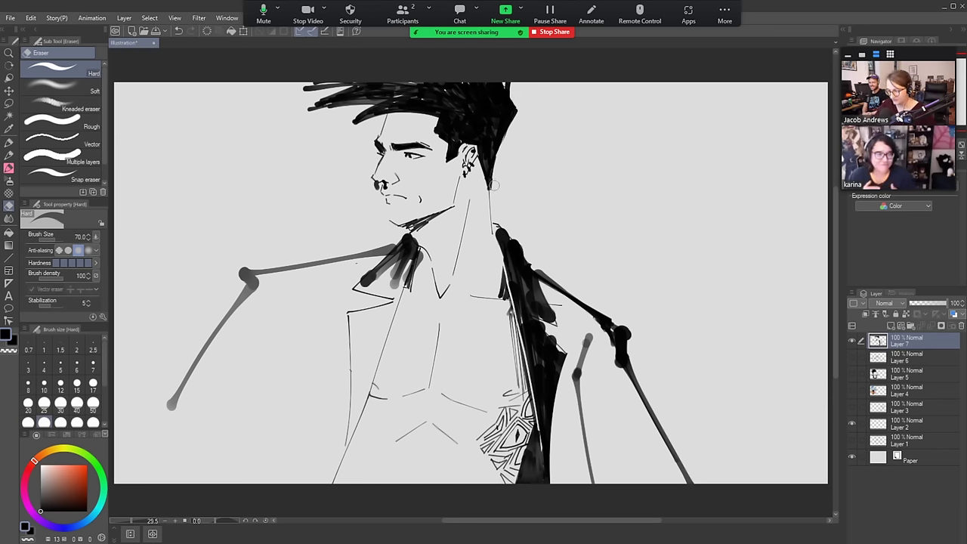
Thicken the forward hair spikes with the CIRO brush at size 60 and add a short spike above the forehead
key(b)
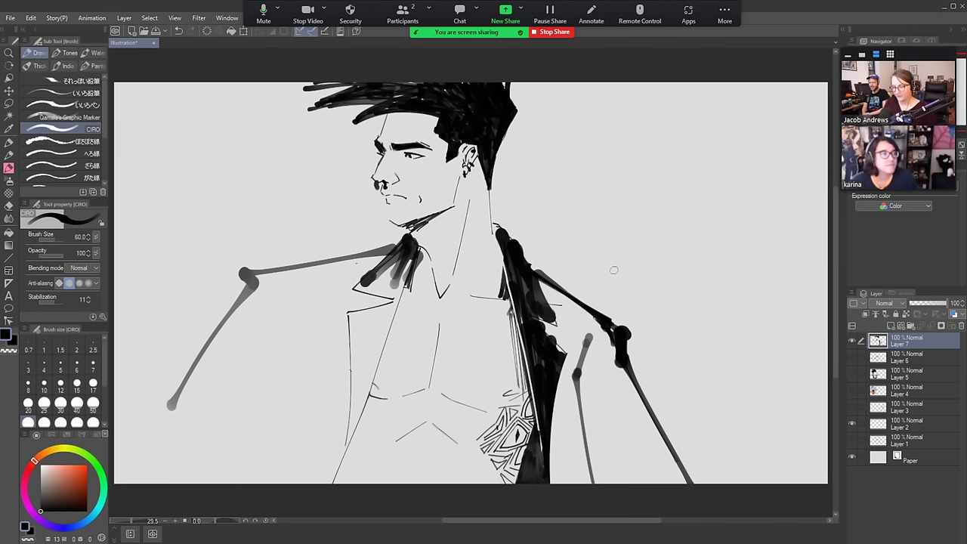
mouse_move(309, 105)
mouse_down()
mouse_move(374, 86)
mouse_move(308, 107)
mouse_move(387, 107)
mouse_move(408, 96)
mouse_move(383, 111)
mouse_move(434, 95)
mouse_move(400, 97)
mouse_move(381, 83)
mouse_move(408, 78)
mouse_up()
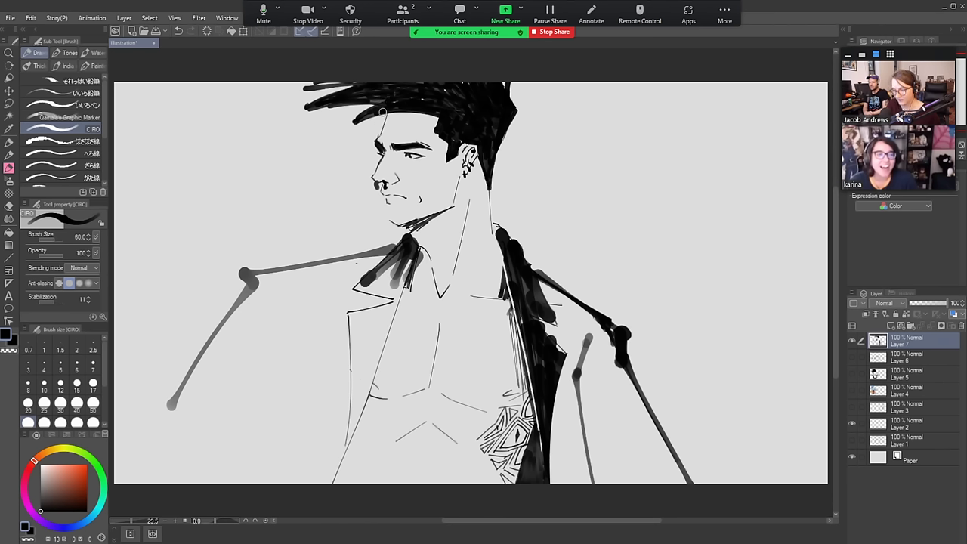
mouse_move(382, 112)
mouse_down()
mouse_move(364, 130)
mouse_move(382, 118)
mouse_up()
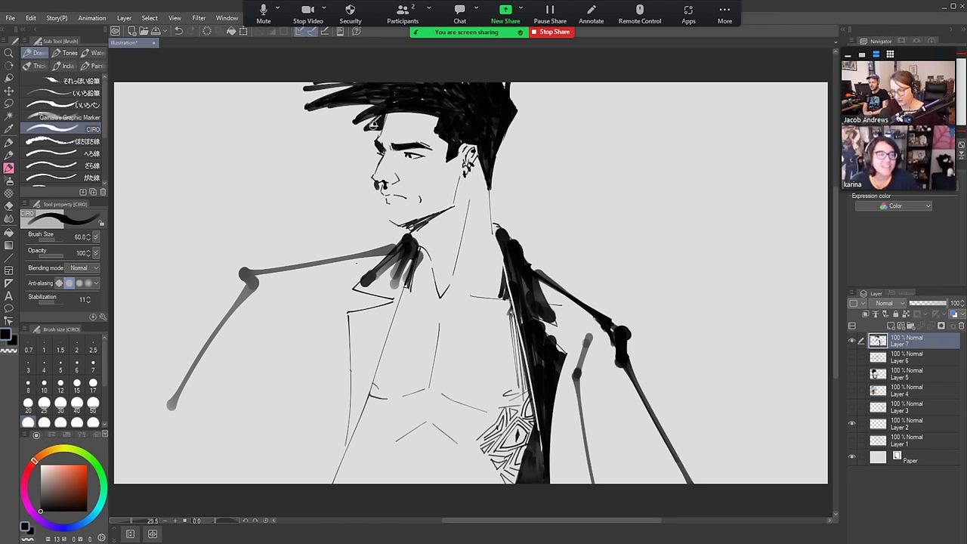
mouse_move(408, 266)
mouse_down()
mouse_move(464, 354)
mouse_move(490, 367)
mouse_move(505, 232)
mouse_up()
key(ctrl+z)
key(ctrl+z)
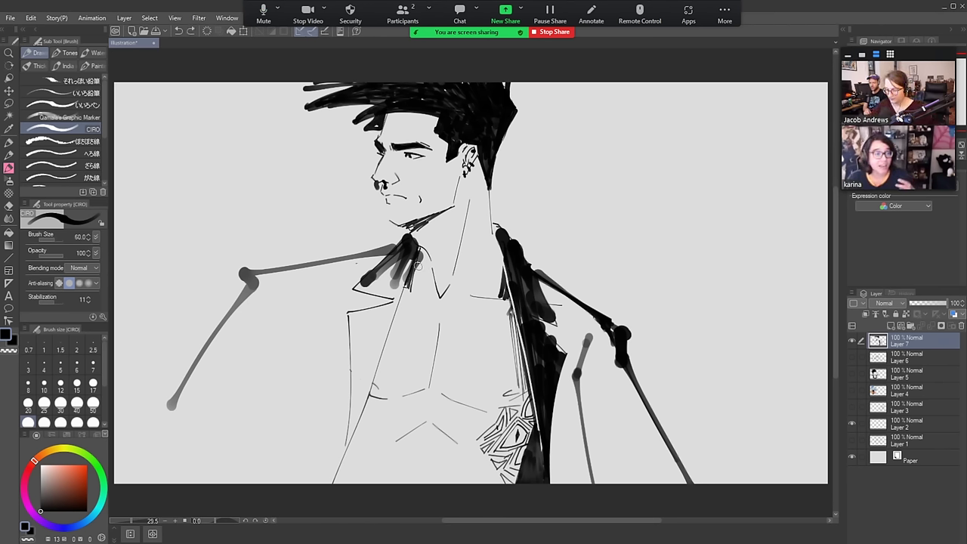
Draw layered necklace loops across the neck and chest with small oval pendants, plus a thick choker line around the neck
mouse_move(414, 257)
mouse_down()
mouse_move(481, 355)
mouse_move(499, 332)
mouse_move(504, 231)
mouse_up()
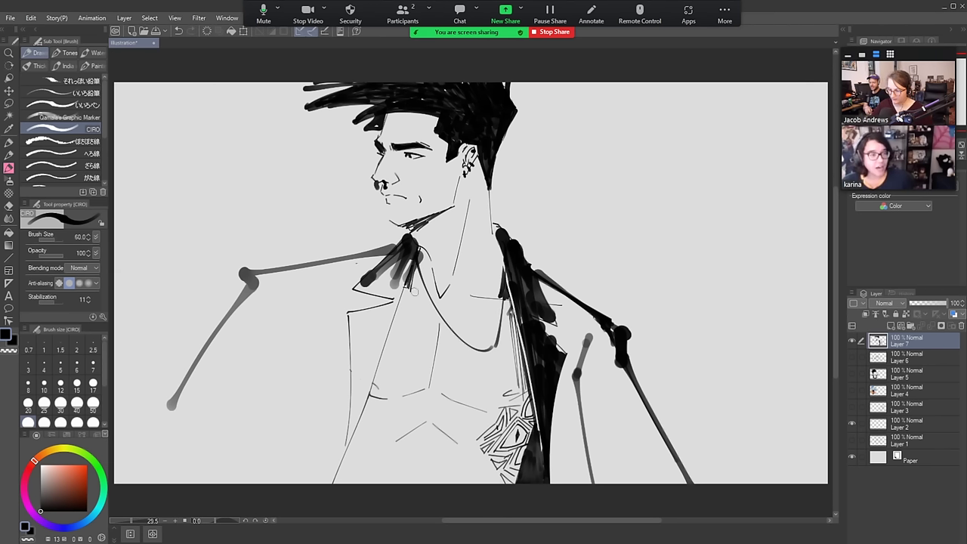
mouse_move(415, 266)
mouse_down()
mouse_move(487, 394)
mouse_move(511, 309)
mouse_up()
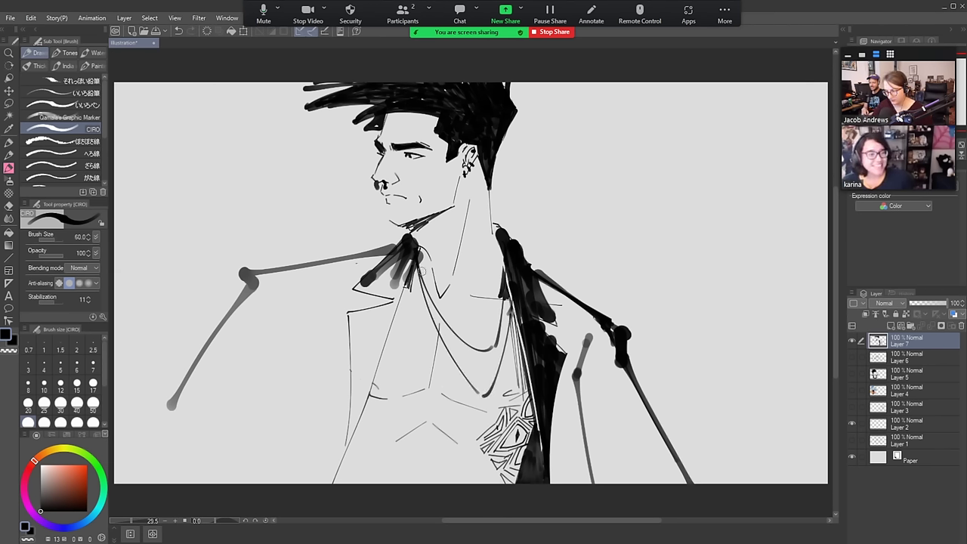
mouse_move(418, 256)
mouse_down()
mouse_move(474, 328)
mouse_move(487, 319)
mouse_move(500, 231)
mouse_up()
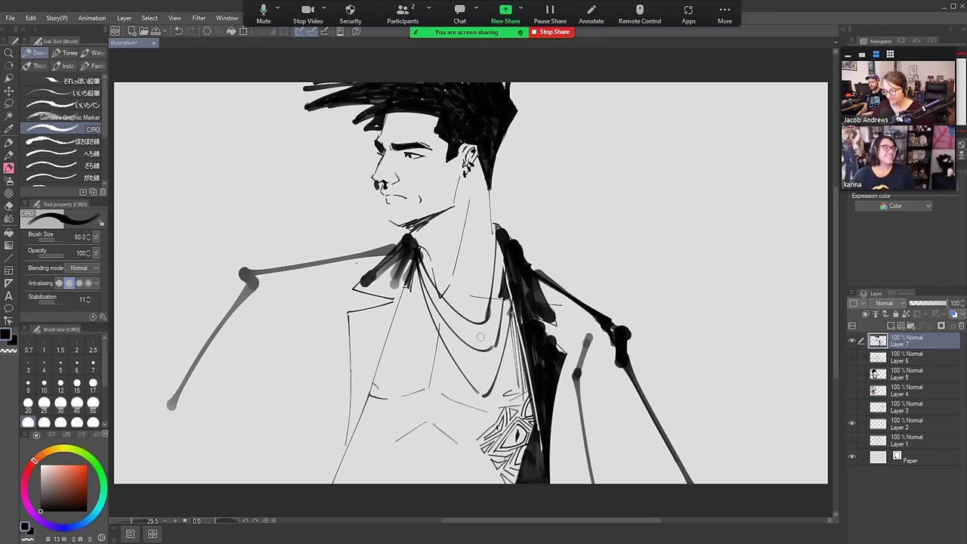
mouse_move(487, 361)
mouse_down()
mouse_move(471, 342)
mouse_move(473, 328)
mouse_up()
drag(489, 402, 495, 398)
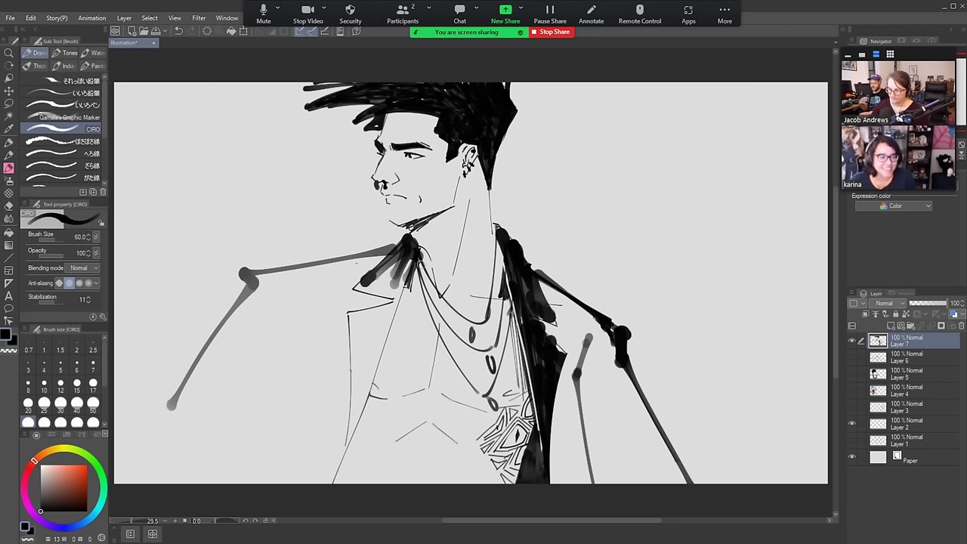
mouse_move(419, 264)
mouse_down()
mouse_move(469, 296)
mouse_move(484, 289)
mouse_move(493, 215)
mouse_up()
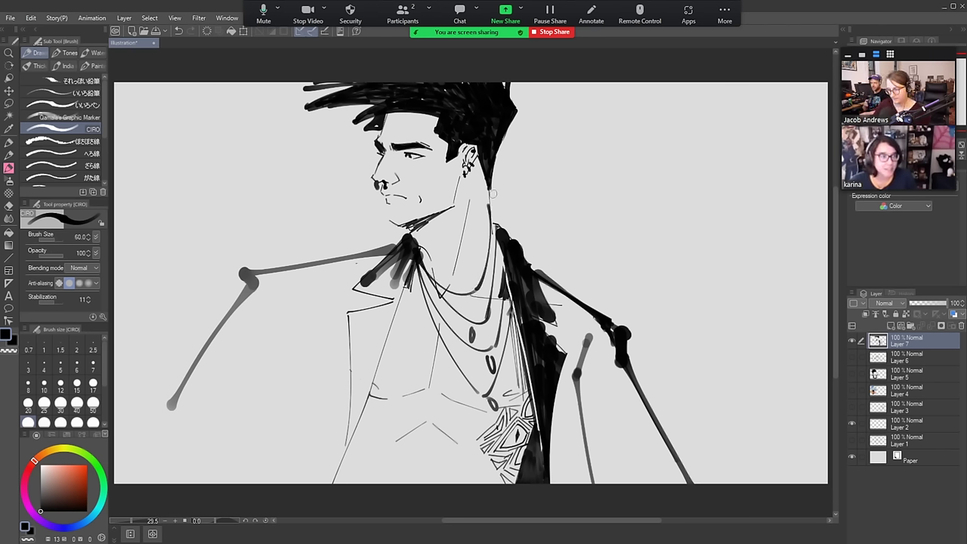
mouse_move(421, 252)
mouse_down()
mouse_move(472, 239)
mouse_move(498, 217)
mouse_up()
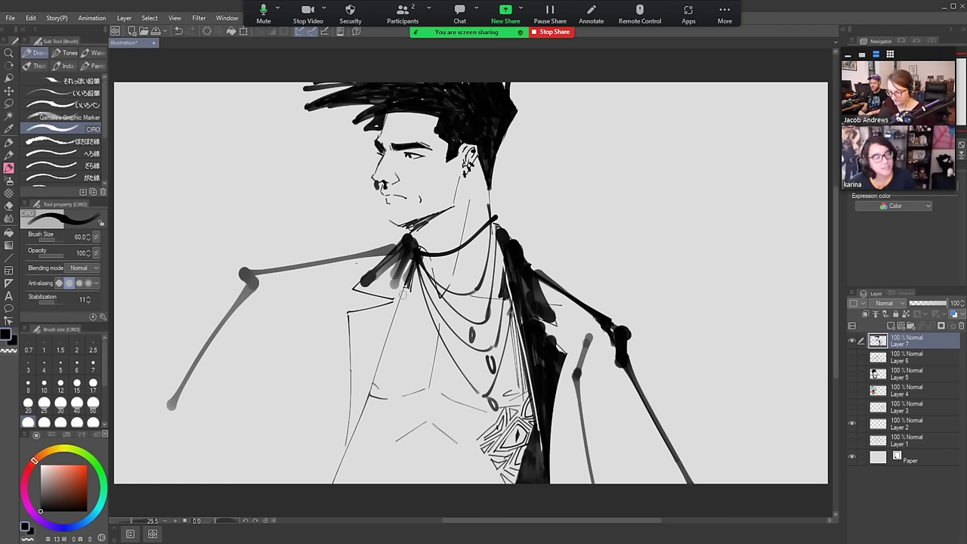
Thicken the torso side line and chest creases with black, and sketch a small diamond at the center of the chest
drag(370, 383, 379, 392)
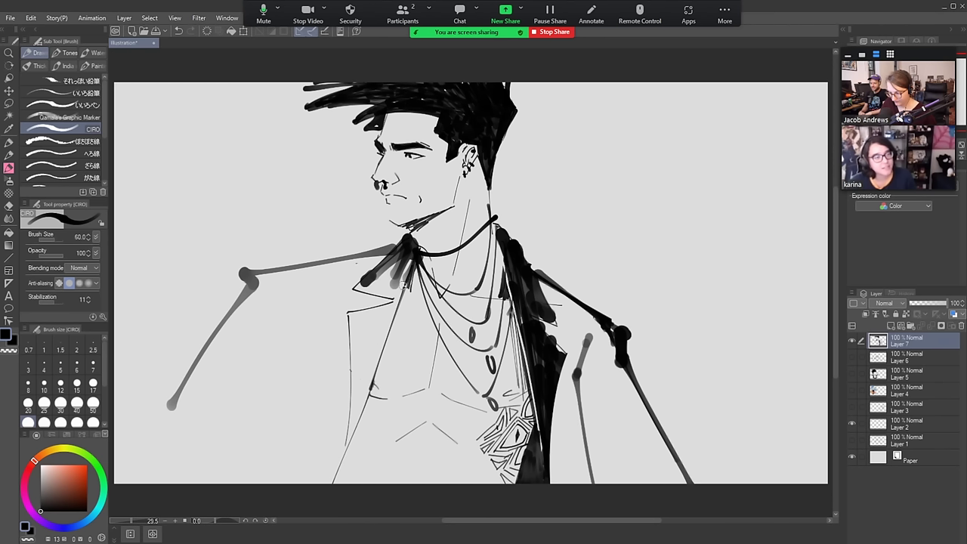
mouse_move(401, 299)
mouse_down()
mouse_move(372, 385)
mouse_move(392, 400)
mouse_move(374, 377)
mouse_move(354, 438)
mouse_up()
drag(373, 394, 336, 482)
mouse_move(501, 413)
mouse_down()
mouse_move(529, 389)
mouse_move(499, 412)
mouse_move(531, 399)
mouse_up()
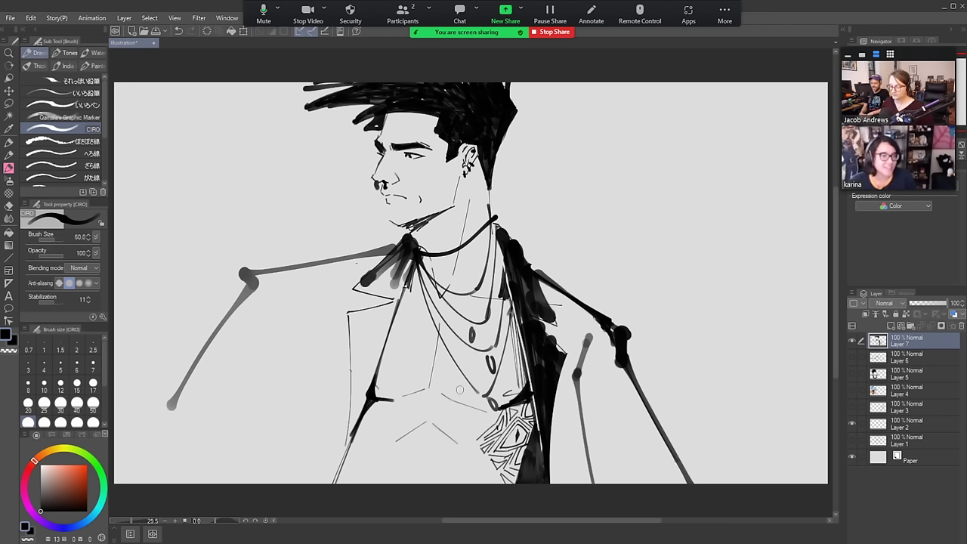
mouse_move(419, 393)
mouse_down()
mouse_move(432, 379)
mouse_move(445, 400)
mouse_move(426, 409)
mouse_move(415, 395)
mouse_up()
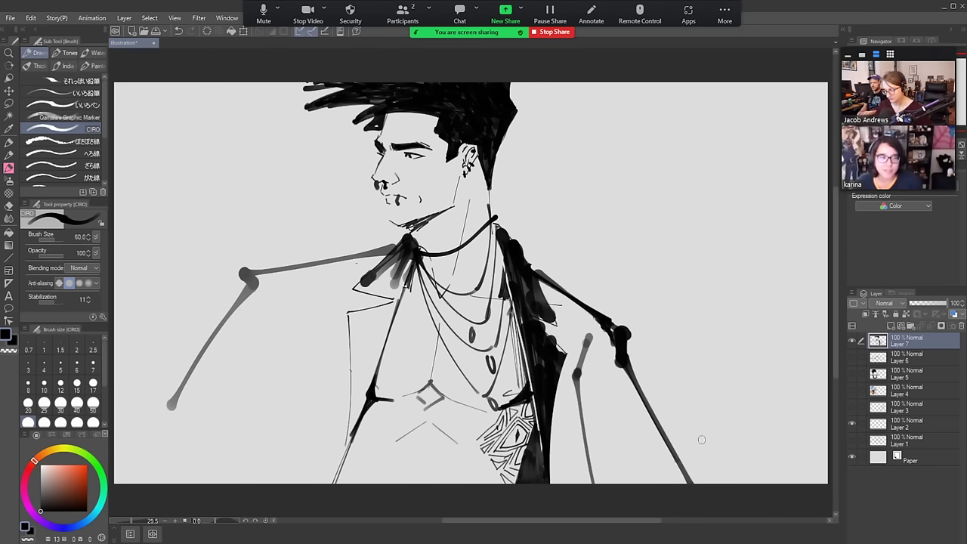
Trim the rounded upper end of the inner sleeve line to a point with the Hard eraser at size 70
key(e)
drag(593, 332, 584, 350)
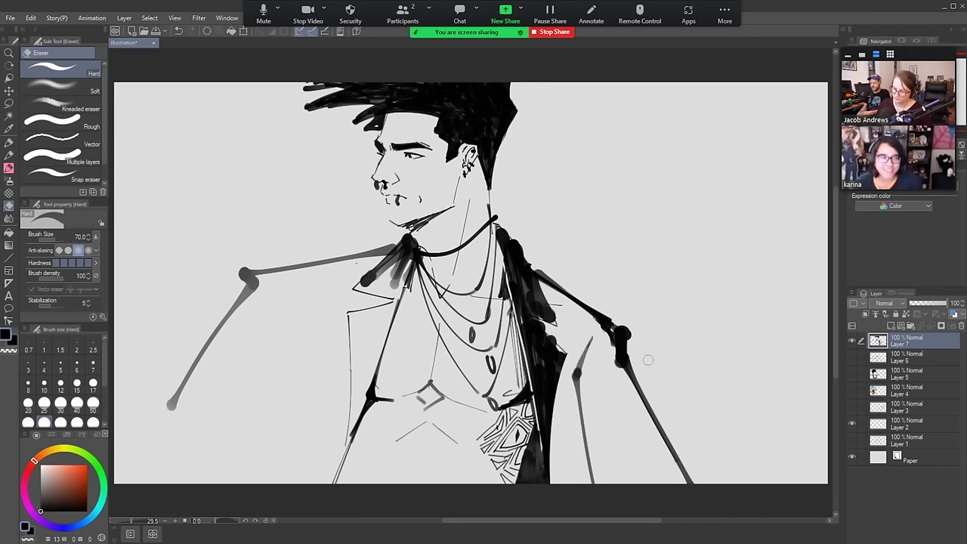
Fill the shadow under the jaw with black at brush size 60, and trim its edge with the Hard eraser at size 70
key(b)
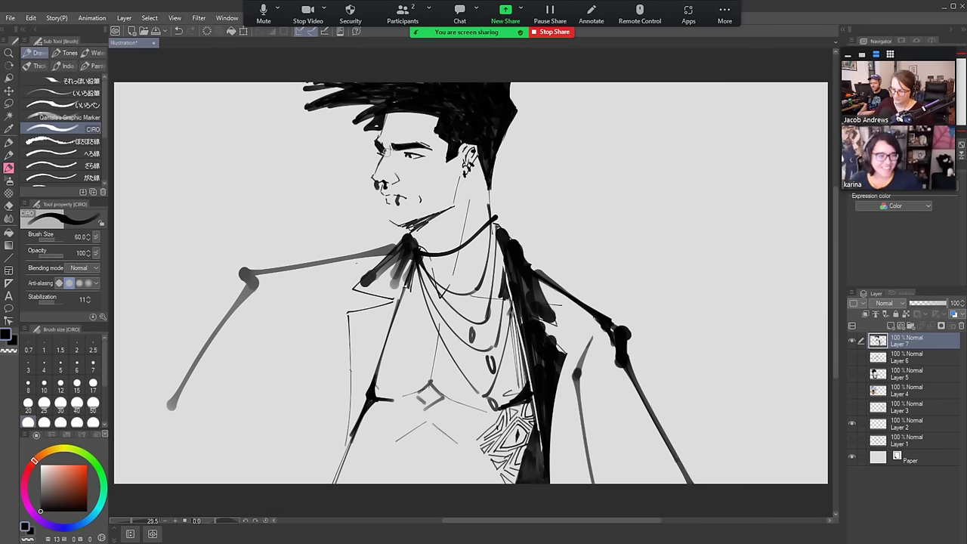
key(bracketleft)
key(bracketleft)
key(bracketleft)
key(bracketleft)
key(bracketleft)
key(bracketleft)
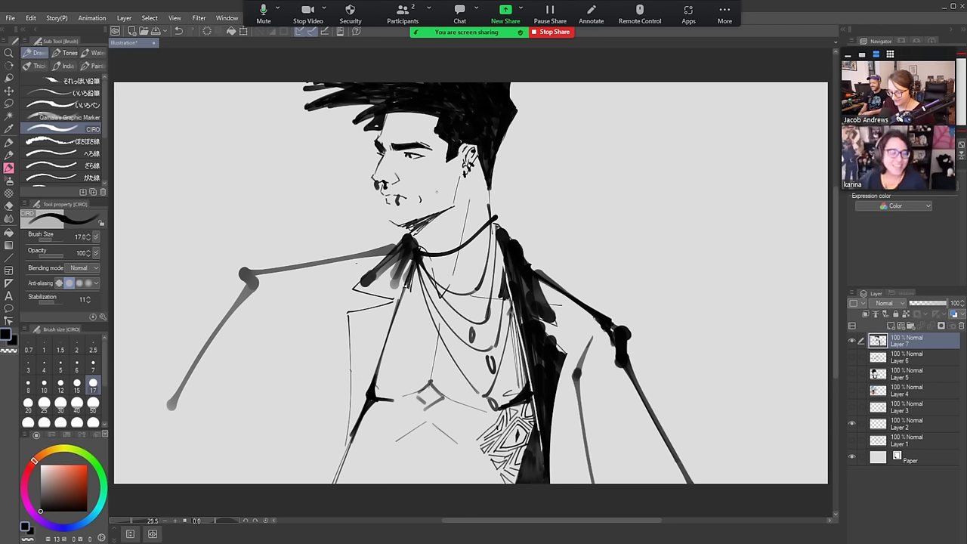
key(bracketright)
key(bracketright)
key(bracketright)
key(bracketright)
key(bracketright)
key(bracketright)
mouse_move(451, 208)
mouse_down()
mouse_move(412, 233)
mouse_move(418, 223)
mouse_up()
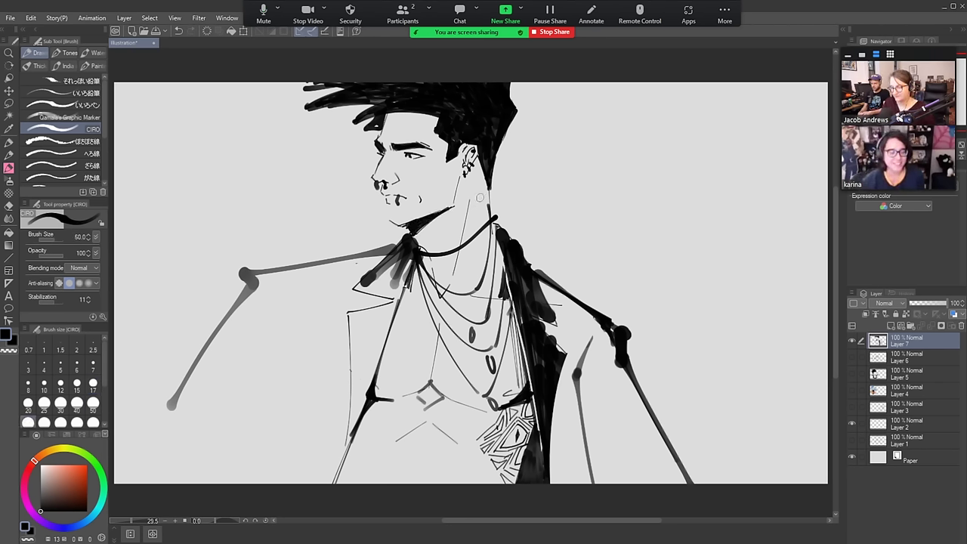
key(e)
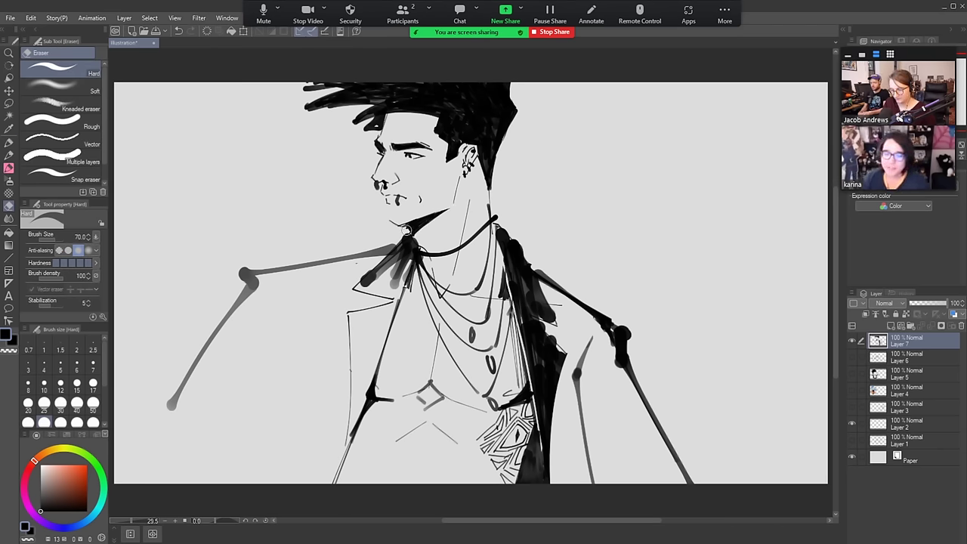
Draw thin contour lines down the abdomen and waist below the chest at brush size 25
key(b)
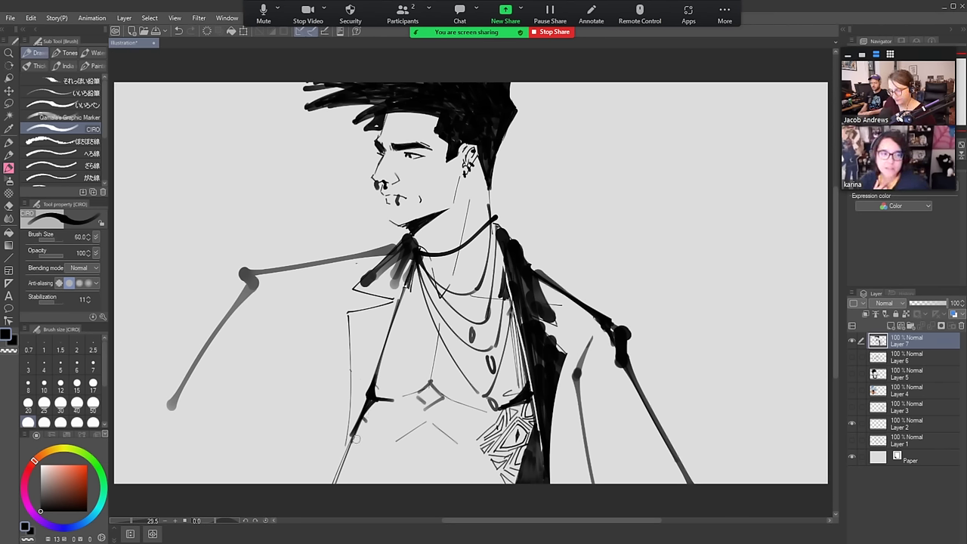
key(bracketleft)
key(bracketleft)
key(bracketleft)
key(bracketleft)
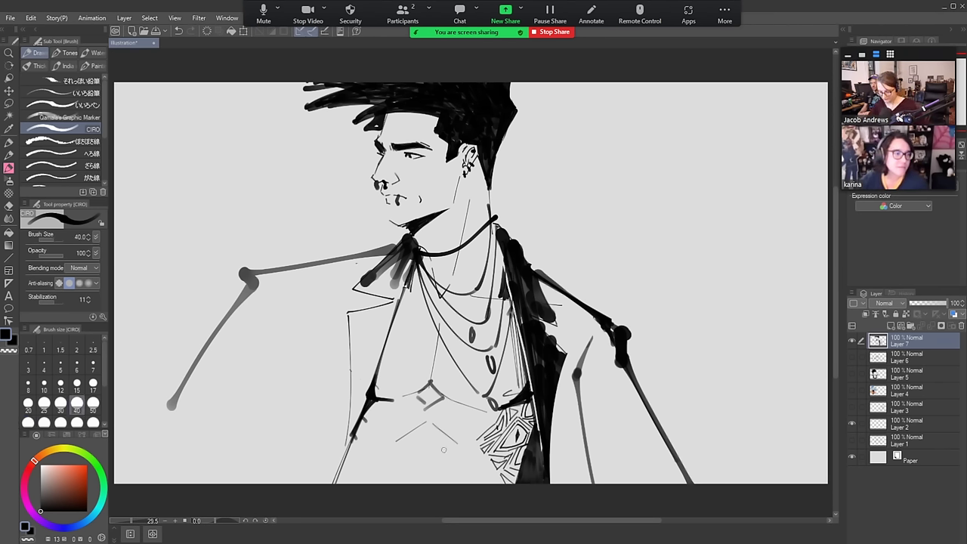
drag(422, 482, 425, 451)
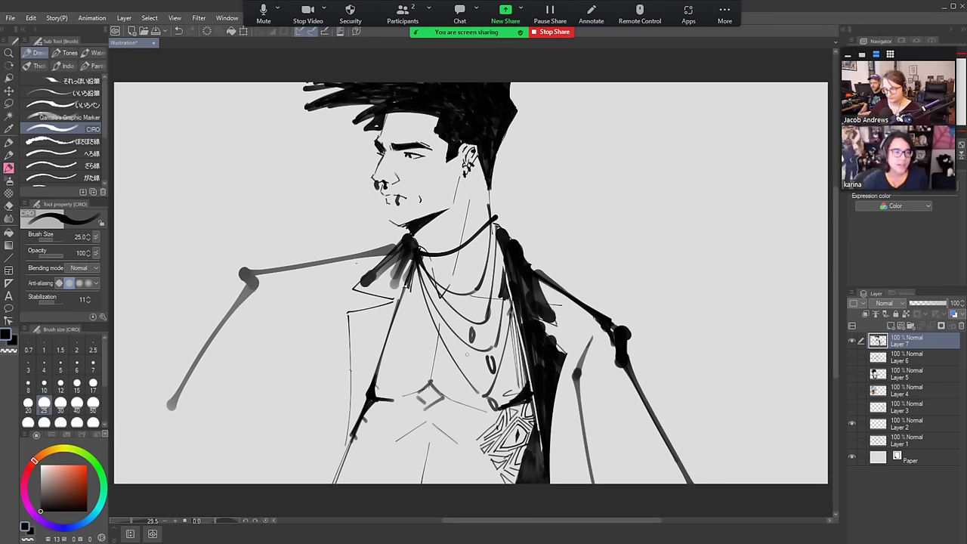
key(ctrl+z)
drag(426, 444, 410, 498)
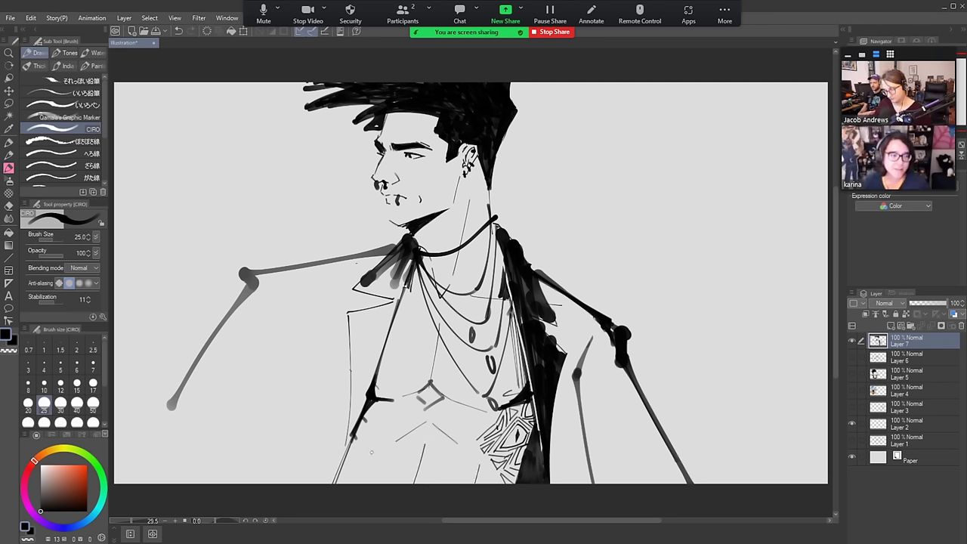
drag(365, 455, 336, 502)
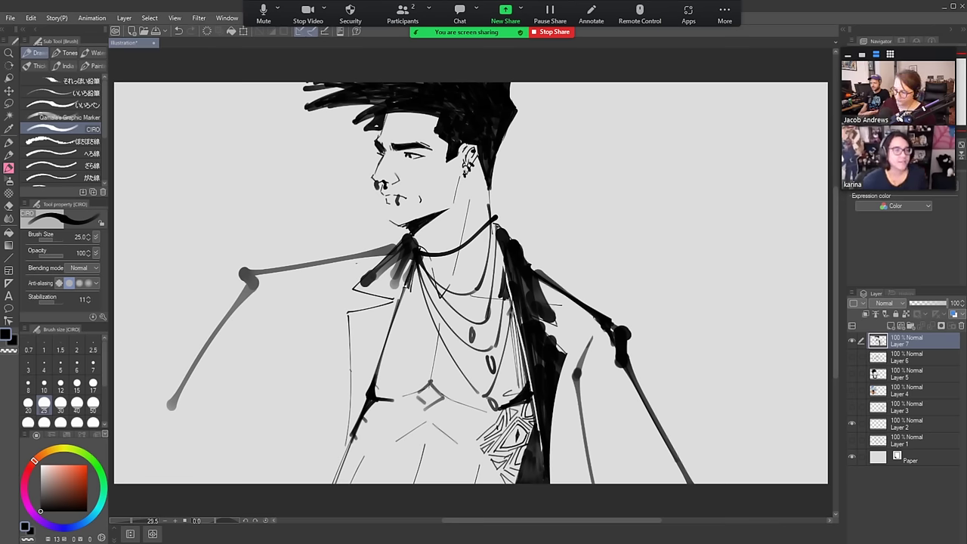
key(ctrl+z)
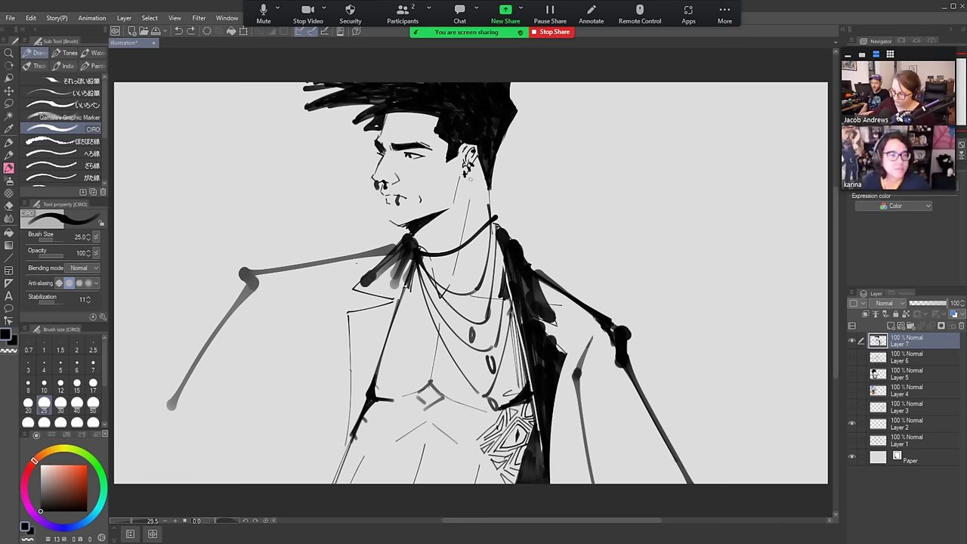
Draw a hoop earring below the ear at brush size 25, and clean up the ear and lapel notch with the Hard eraser
drag(468, 163, 475, 181)
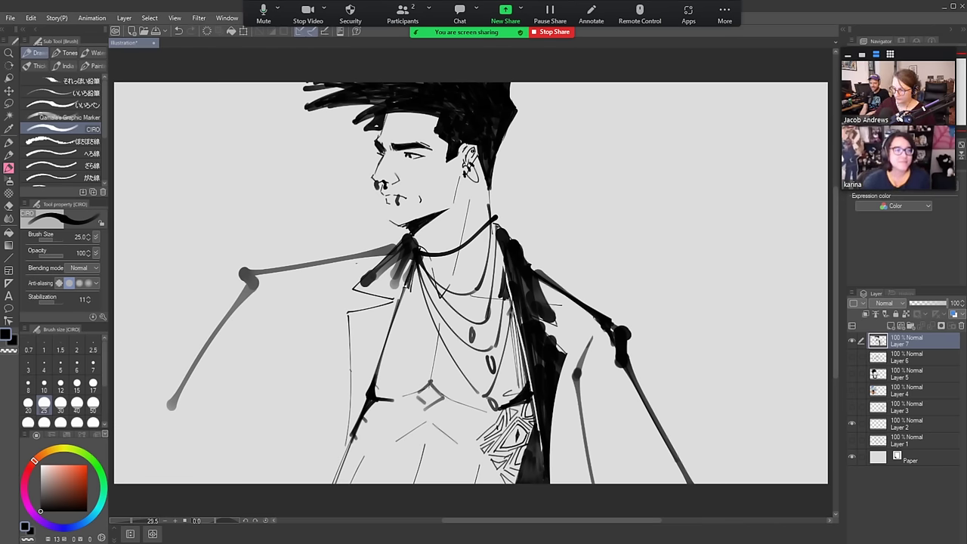
key(e)
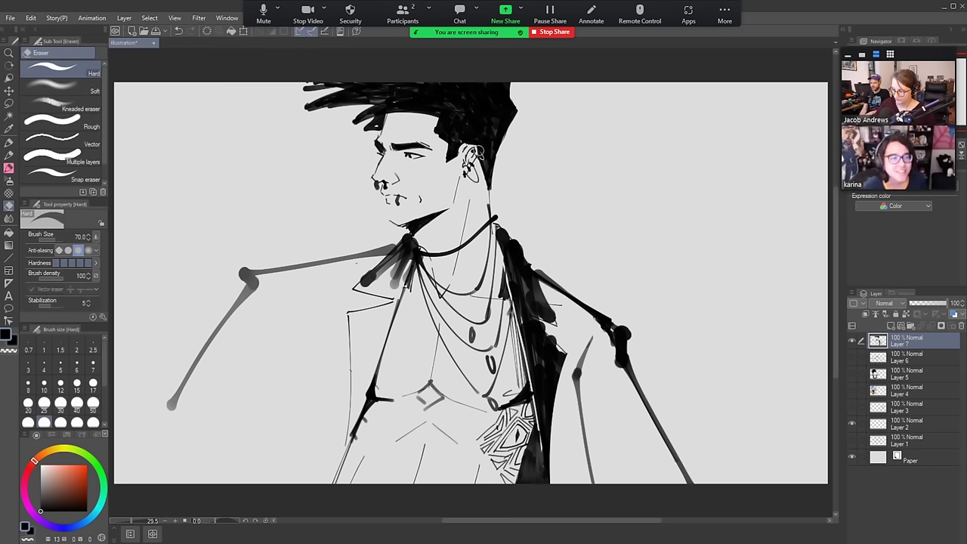
drag(476, 157, 480, 152)
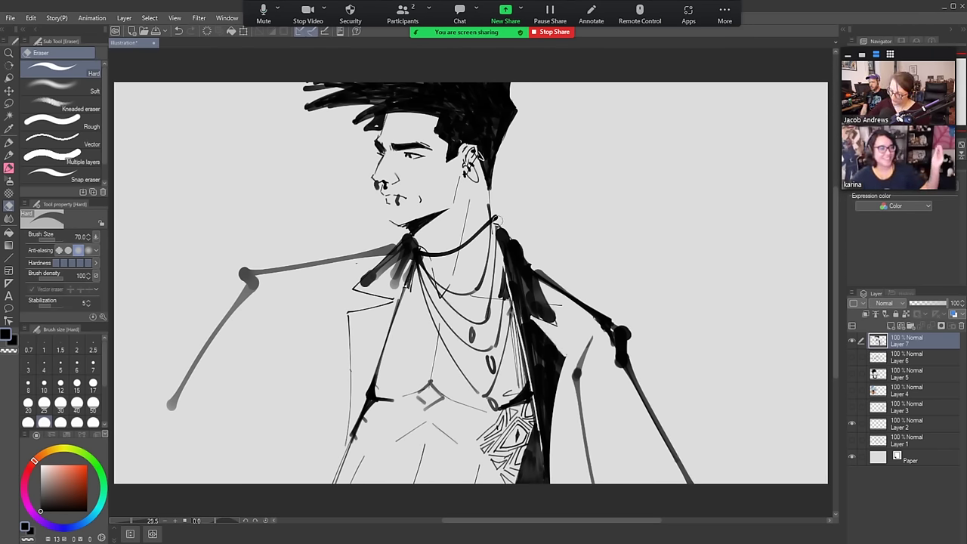
Trim the outer edge and pointed tip of the black lapel into clean straight edges with the Hard eraser at size 70
key(b)
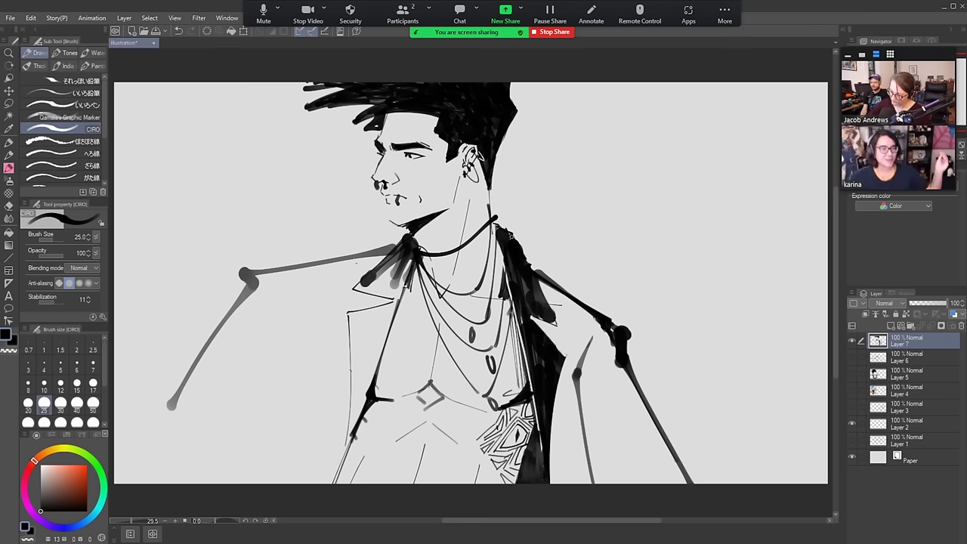
key(e)
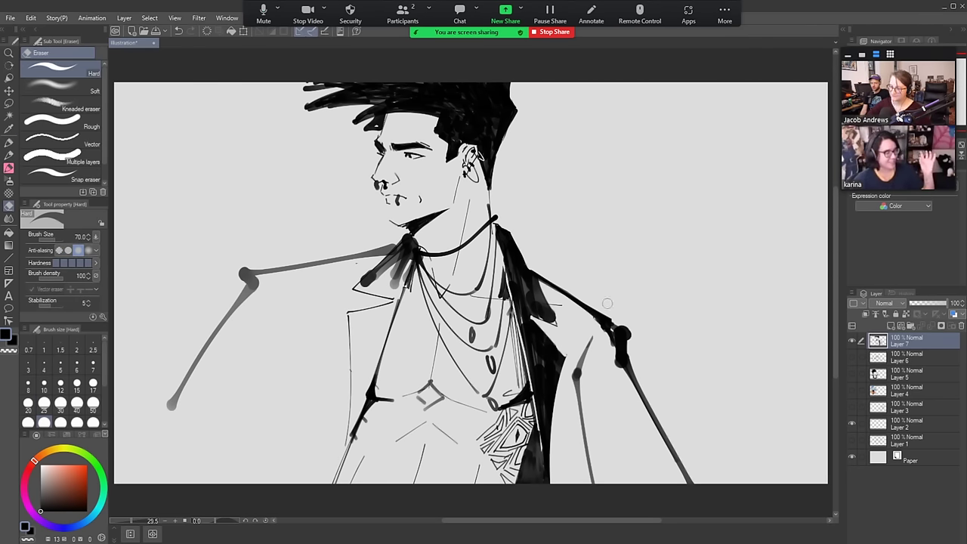
drag(534, 271, 562, 327)
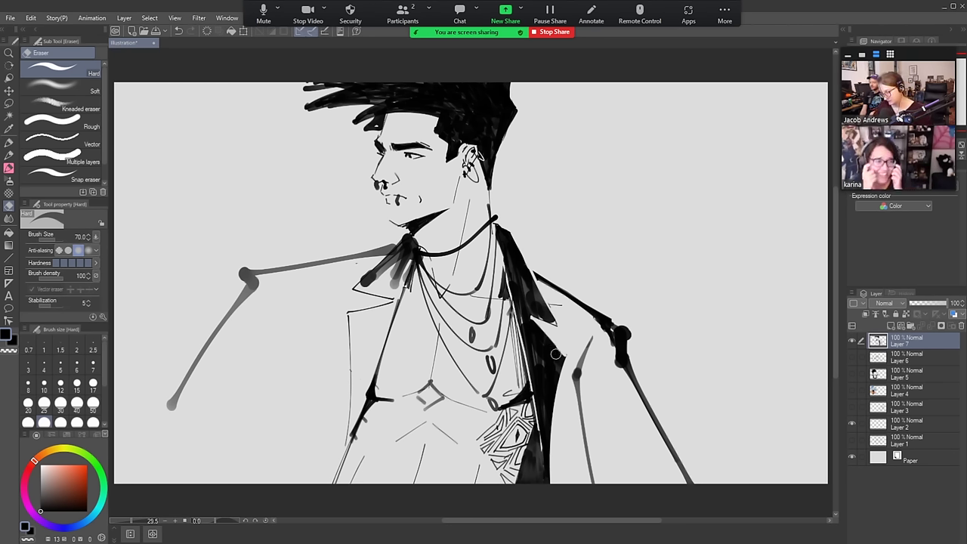
Draw a thin line down the jacket front from the corner of the black panel with the CIRO brush at size 25
key(b)
drag(566, 363, 554, 468)
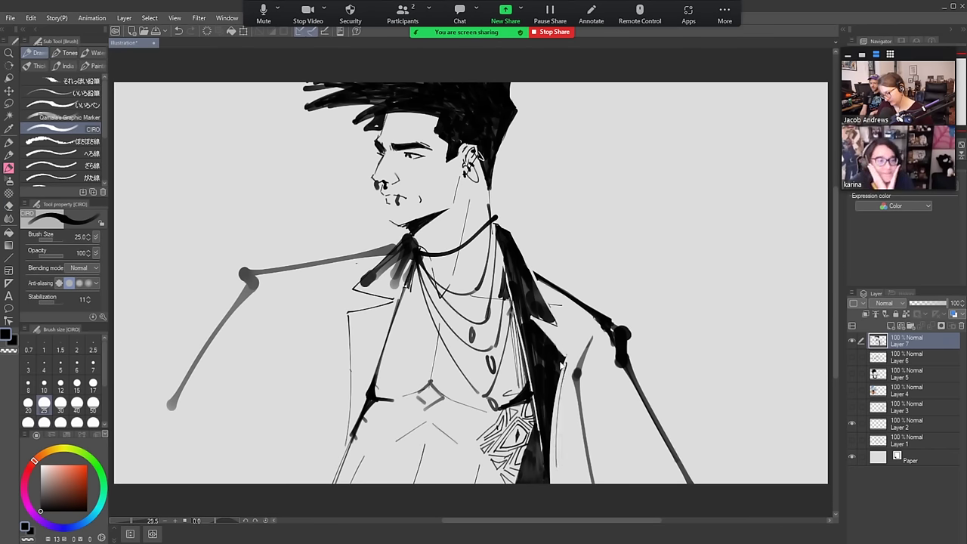
key(ctrl+z)
drag(565, 366, 545, 473)
key(ctrl+z)
drag(566, 366, 549, 459)
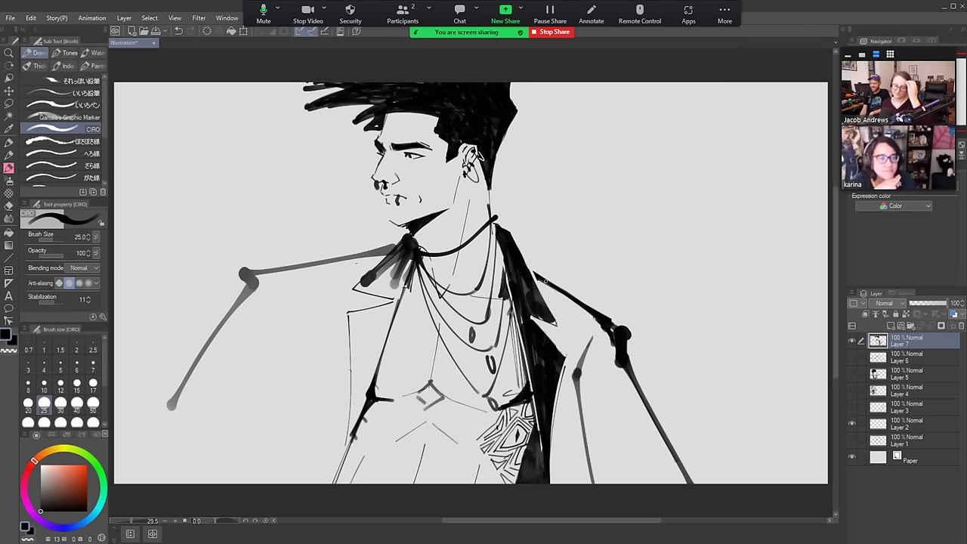
Erase small notches in the lapel tip and outline them as rounded petal shapes with the CIRO brush at size 25
key(e)
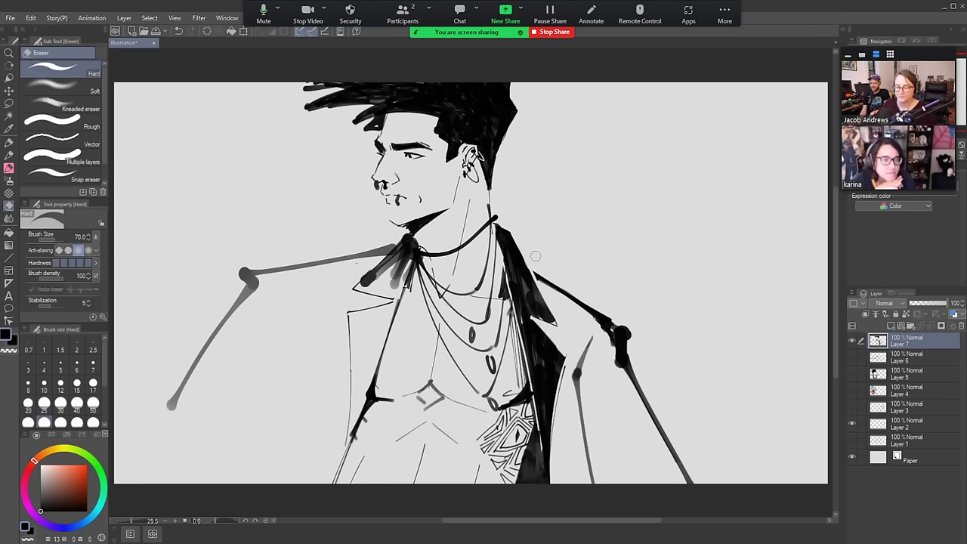
key(b)
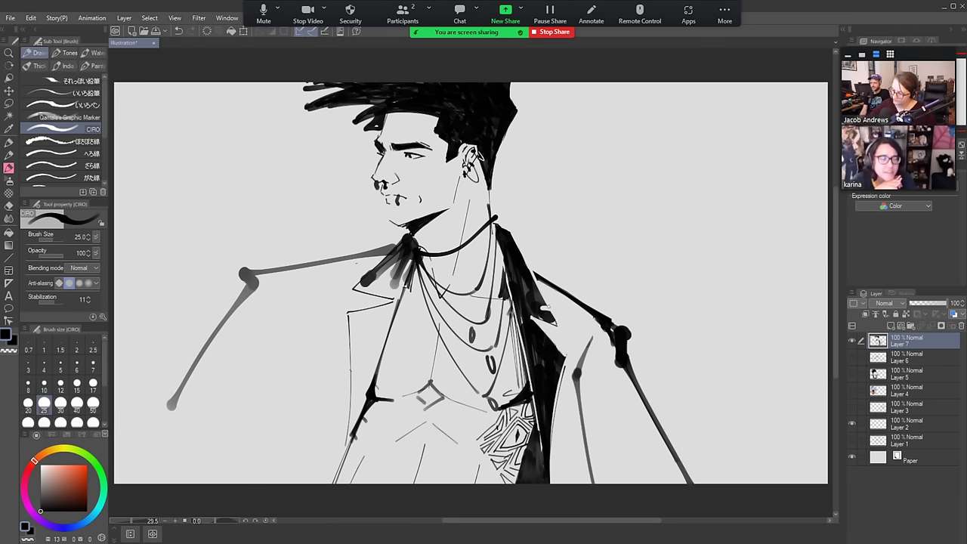
mouse_move(547, 307)
mouse_down()
mouse_move(558, 319)
mouse_move(544, 304)
mouse_move(556, 305)
mouse_up()
key(e)
key(b)
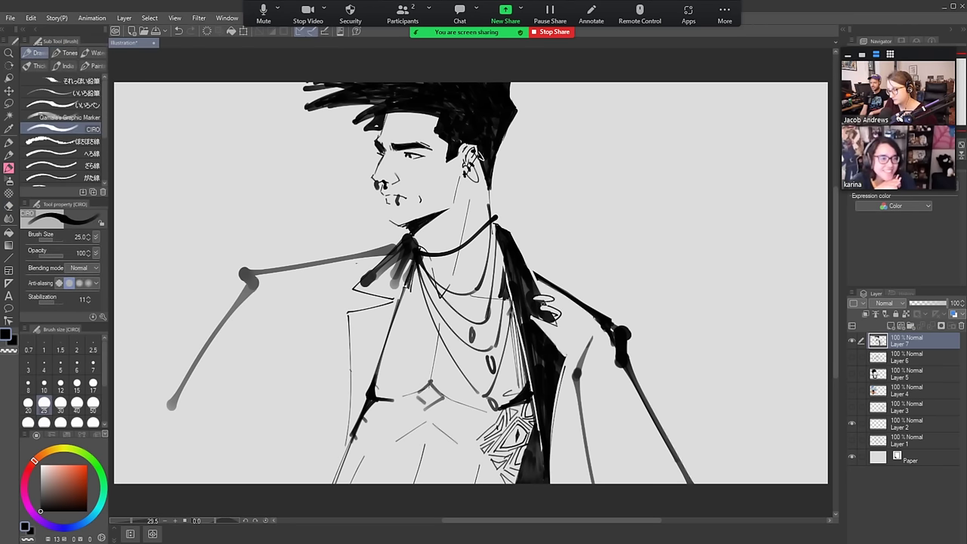
Dot white studs down the black jacket panel below the lapel with the Hard eraser at size 70
key(e)
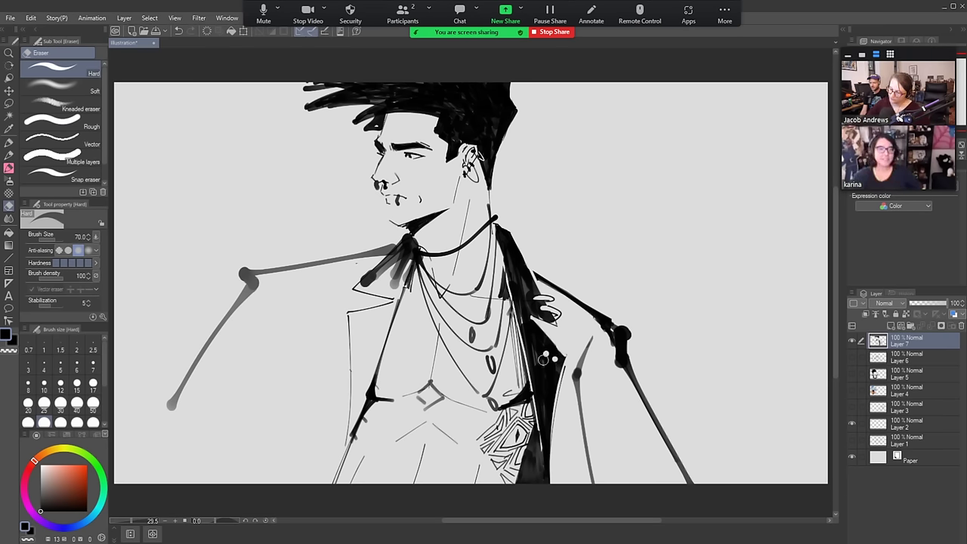
click(551, 369)
click(541, 362)
click(550, 356)
click(536, 344)
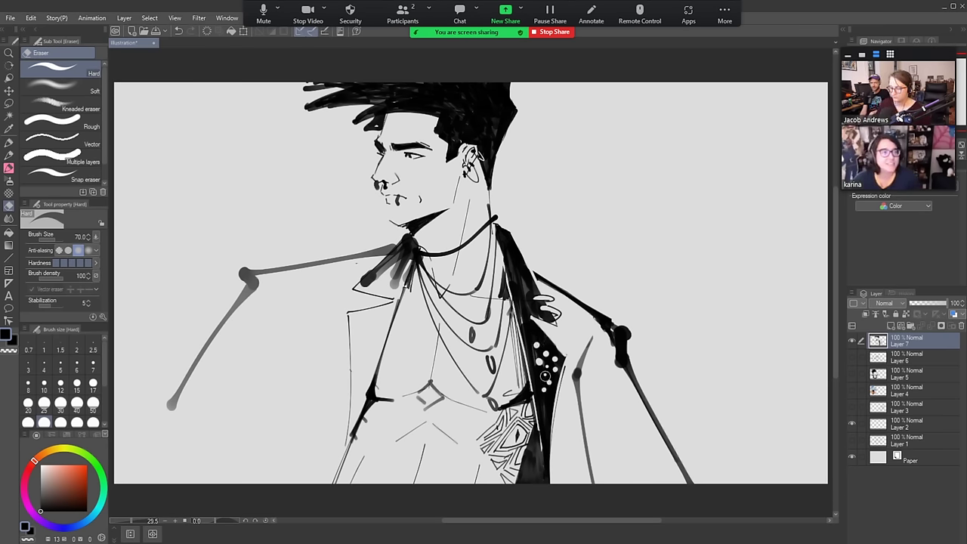
click(549, 404)
click(546, 416)
click(545, 440)
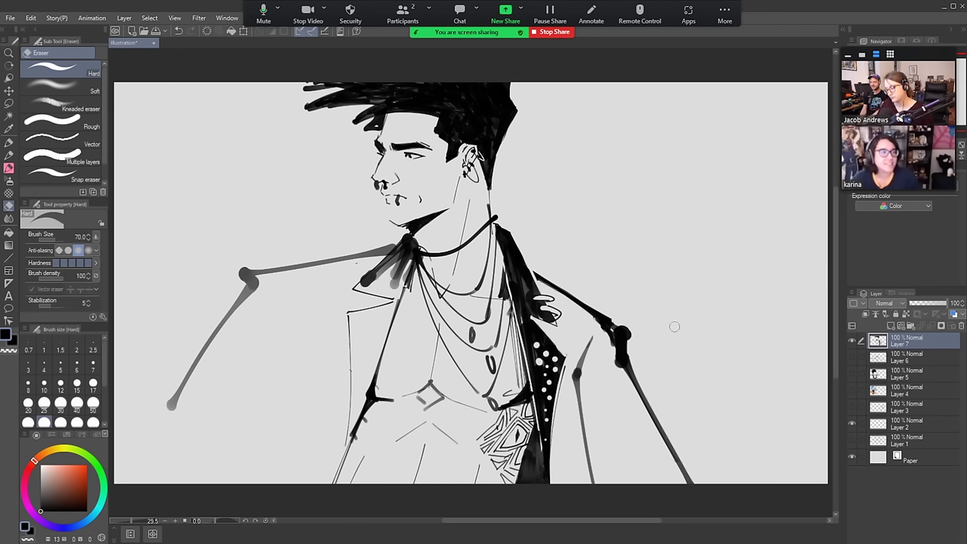
Scatter white stud dots over the upper black lapel with the Hard eraser at size 70
click(532, 308)
click(530, 291)
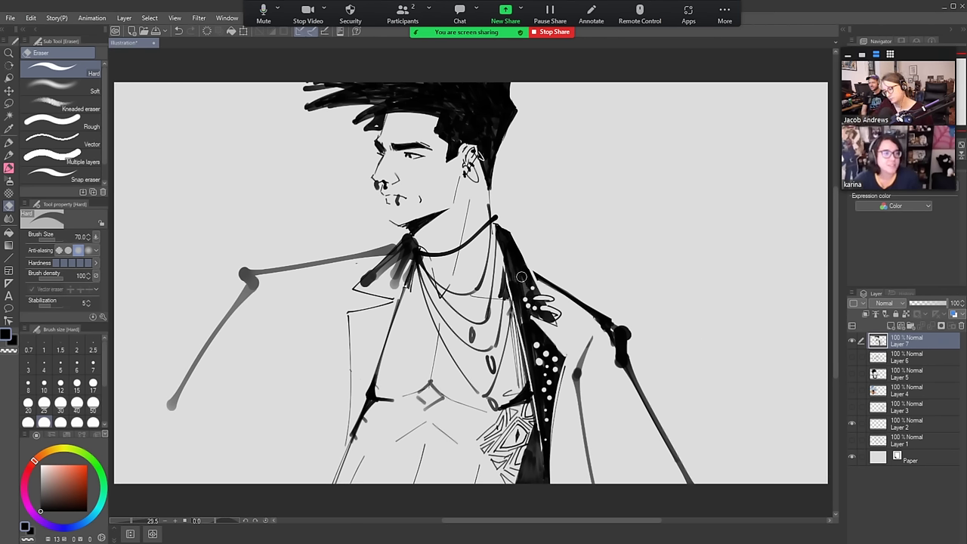
click(527, 293)
click(523, 285)
click(525, 272)
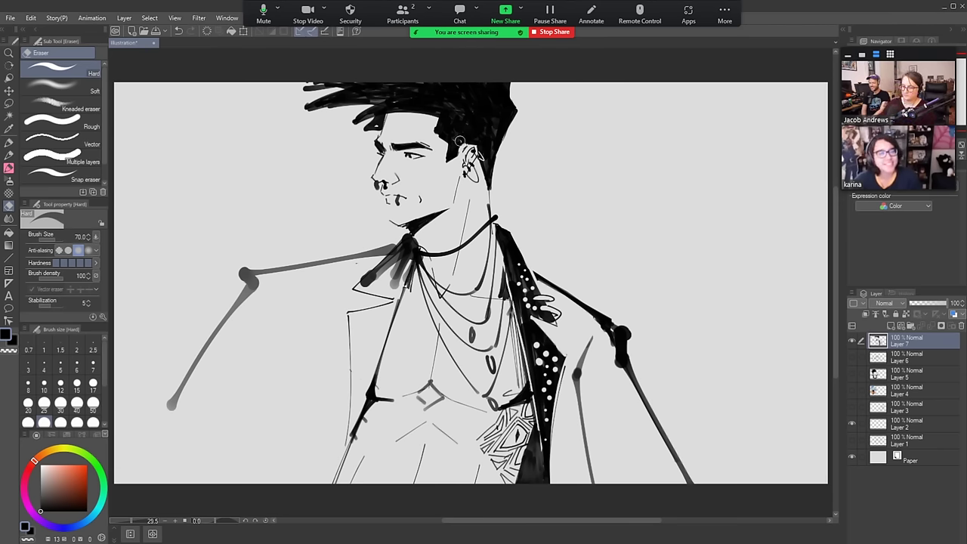
Erase a small white X into the hair above the ear, and draw a thin cheekbone line with the CIRO brush at size 25
key(b)
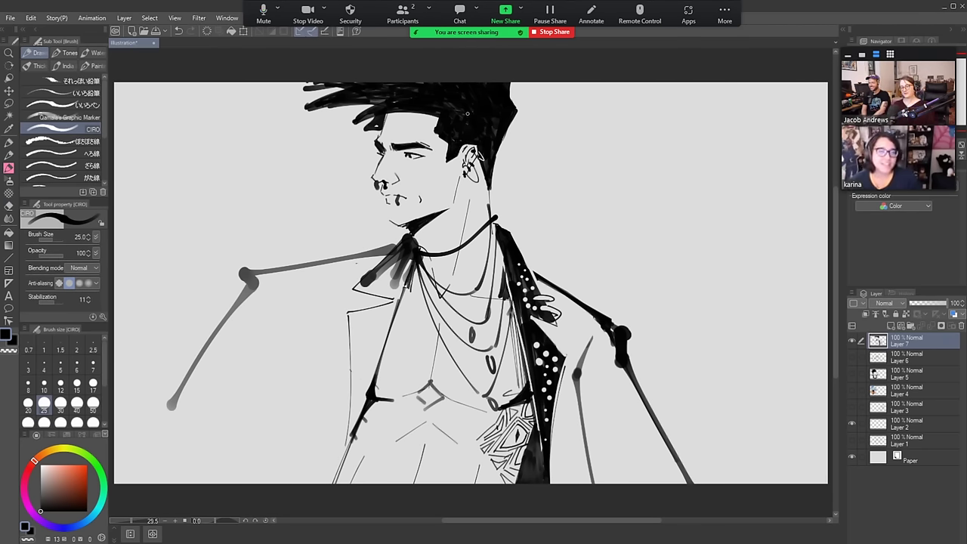
key(e)
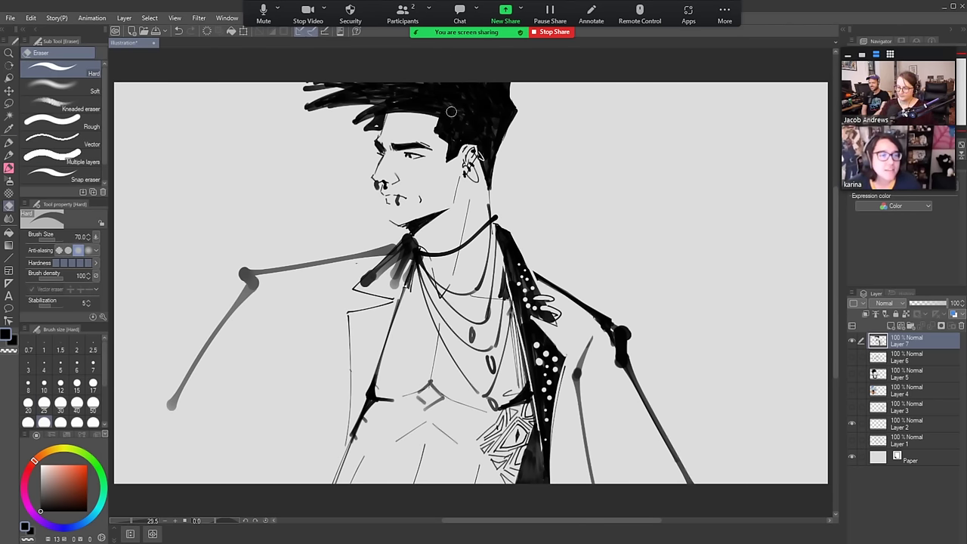
drag(454, 111, 480, 112)
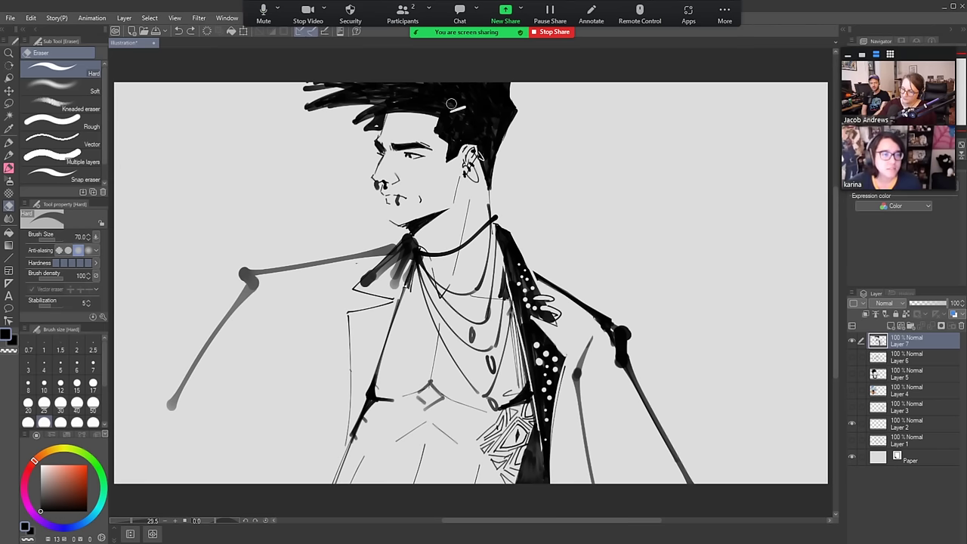
key(ctrl+z)
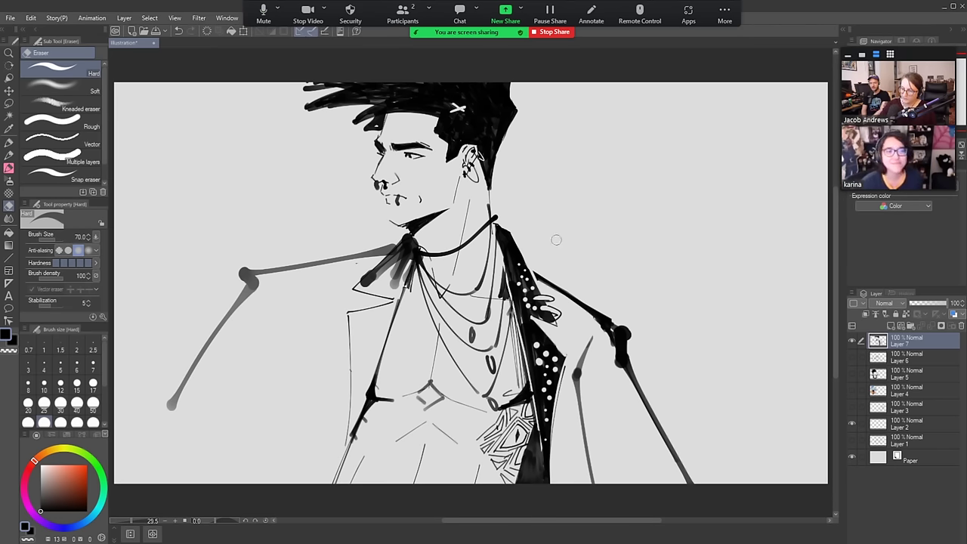
drag(452, 103, 465, 114)
drag(464, 104, 452, 115)
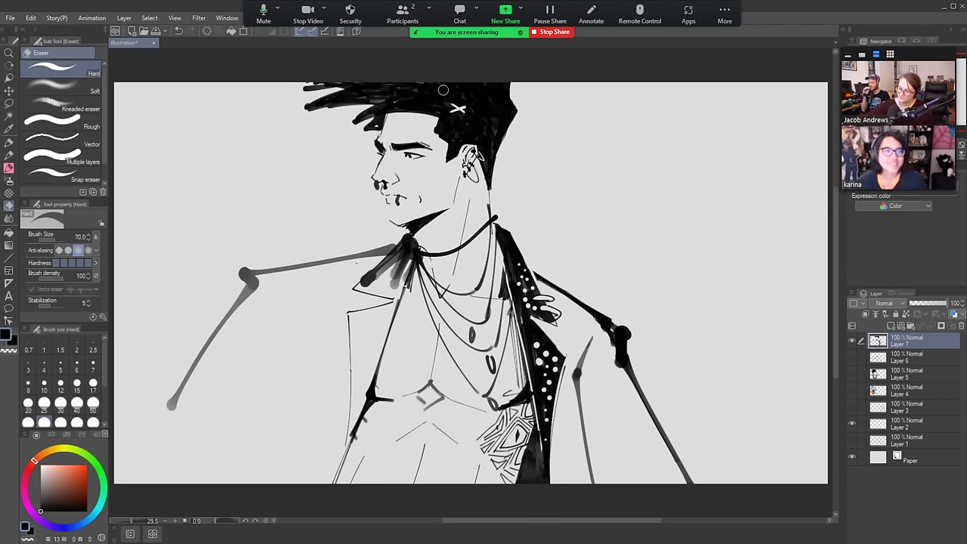
key(b)
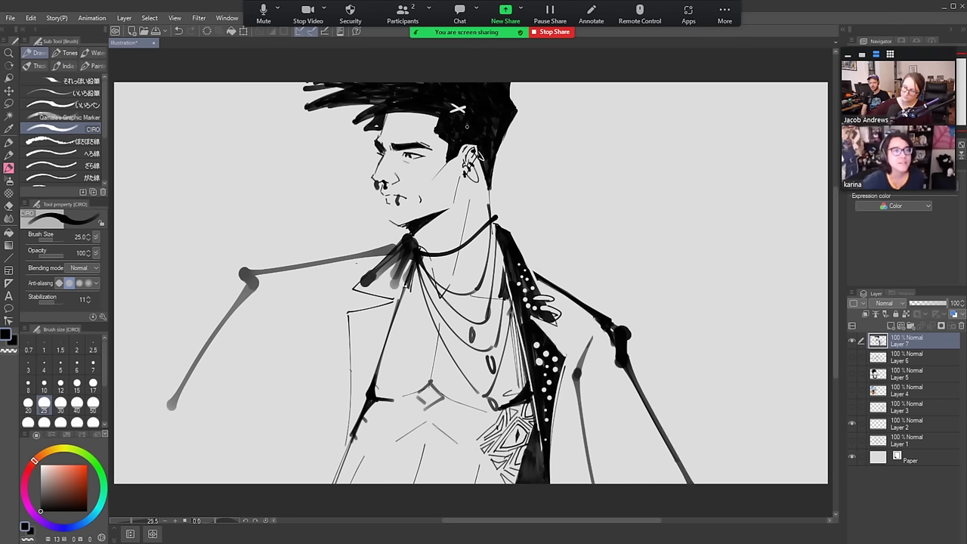
key(b)
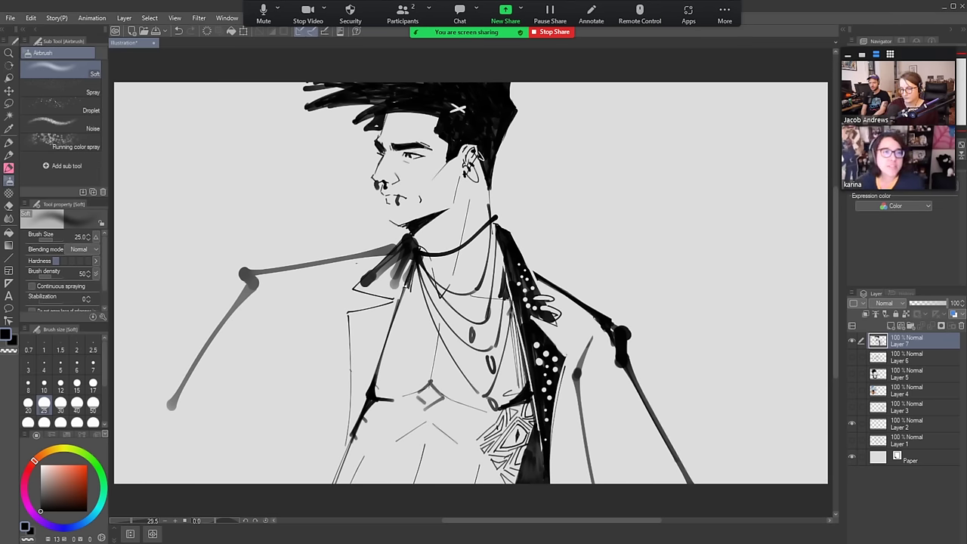
drag(408, 153, 429, 155)
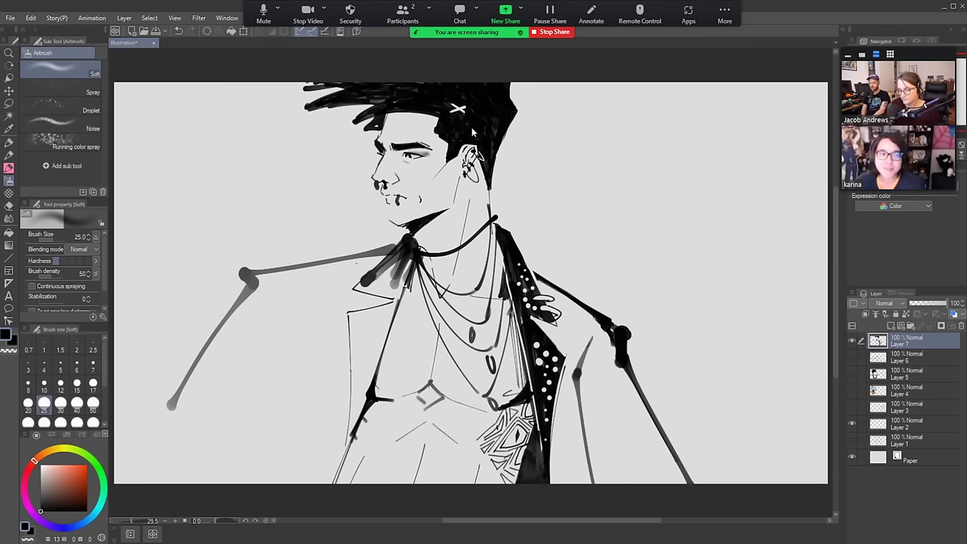
key(ctrl+z)
click(9, 167)
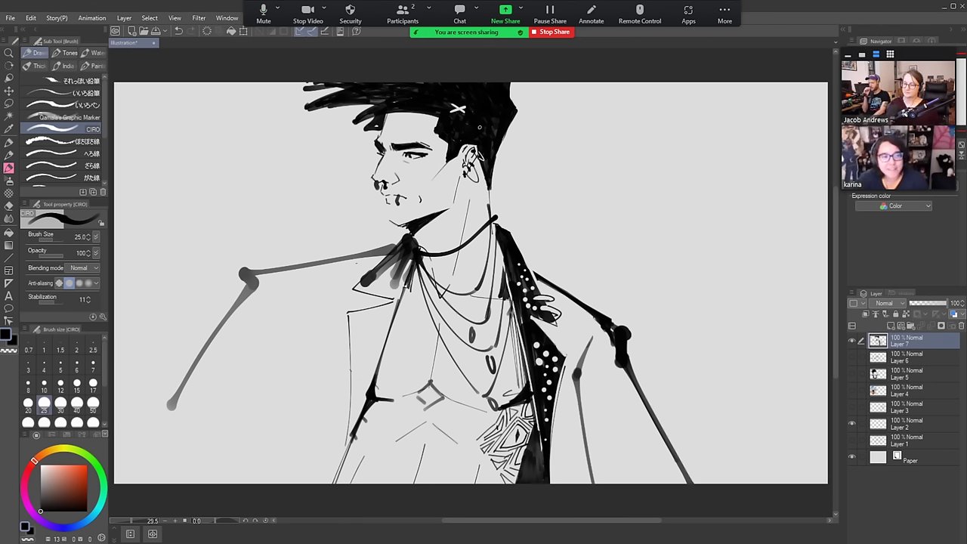
key(ctrl+z)
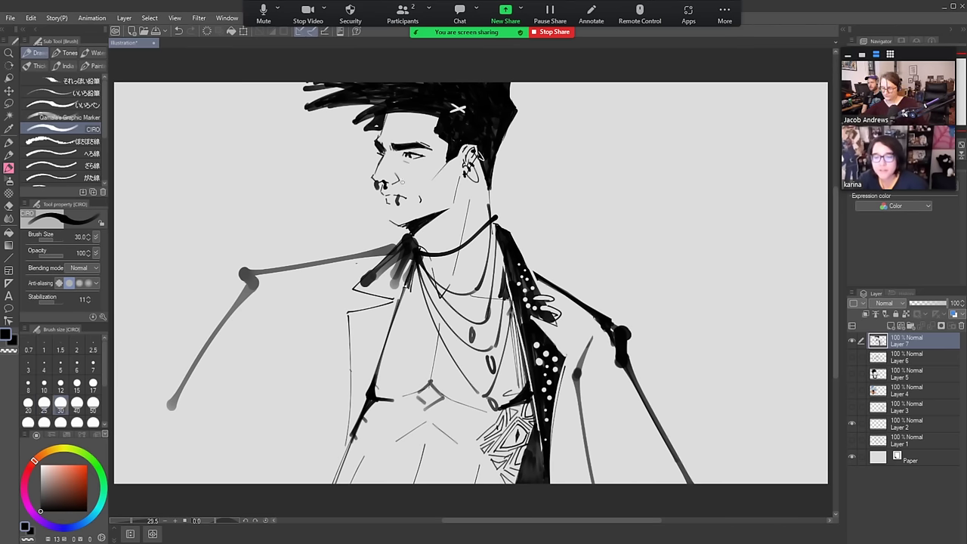
click(93, 404)
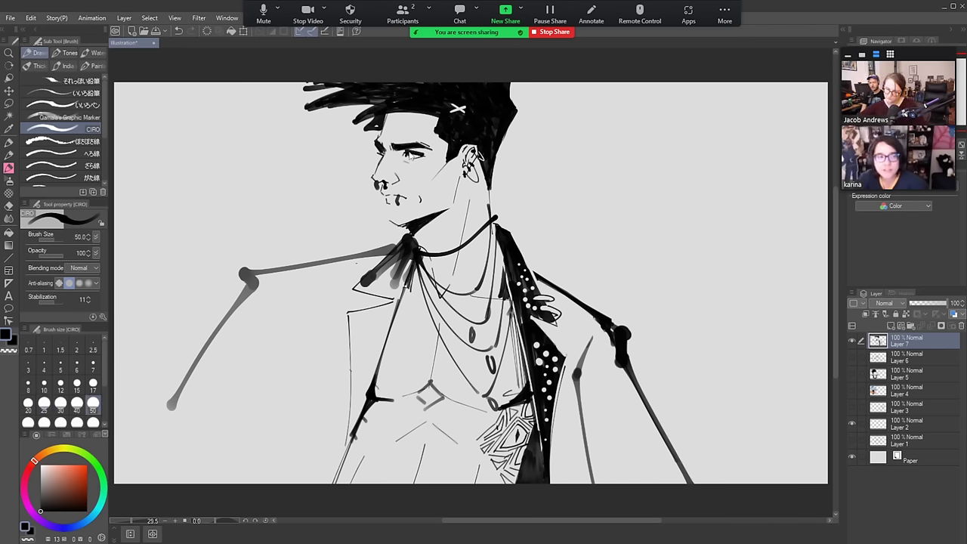
key(ctrl+z)
drag(404, 151, 422, 159)
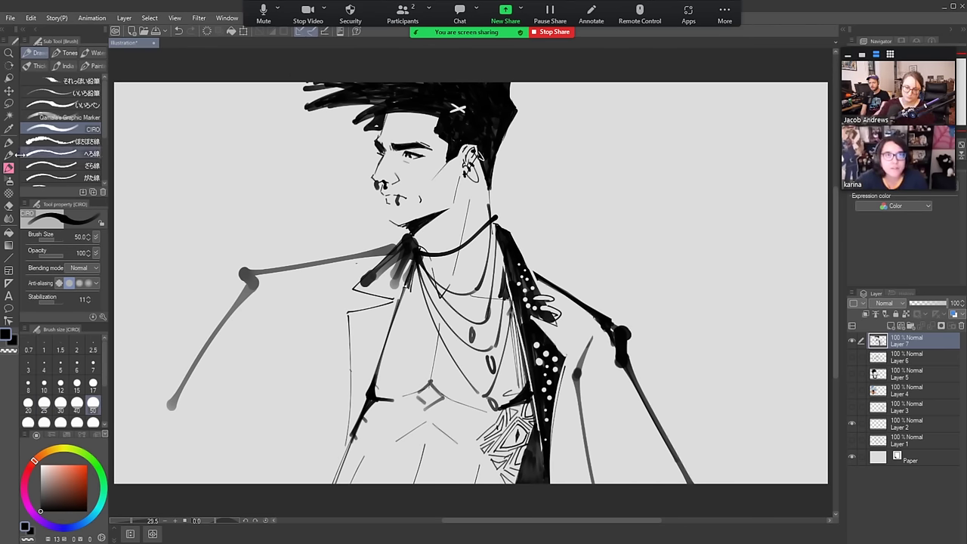
Shade softly around the eye with the Soft airbrush at size 70
click(9, 180)
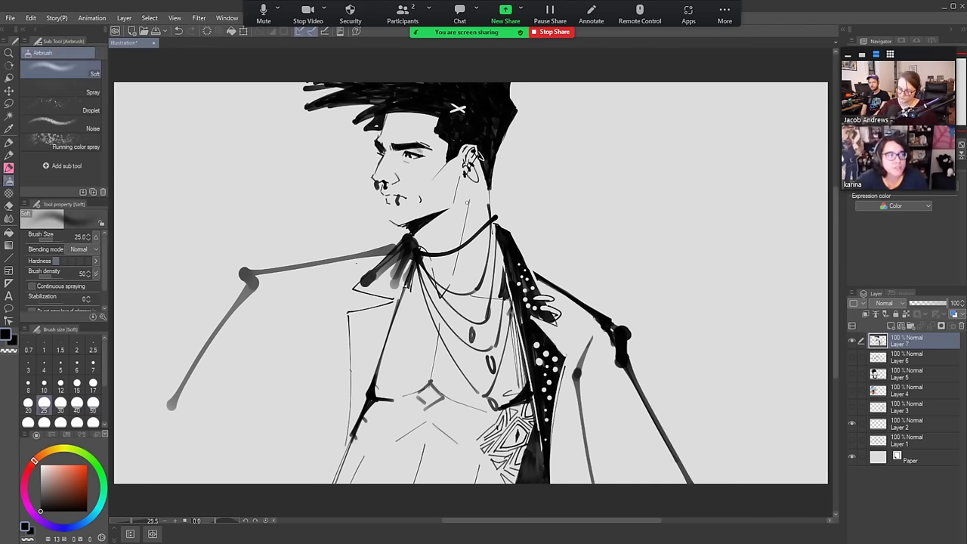
click(44, 422)
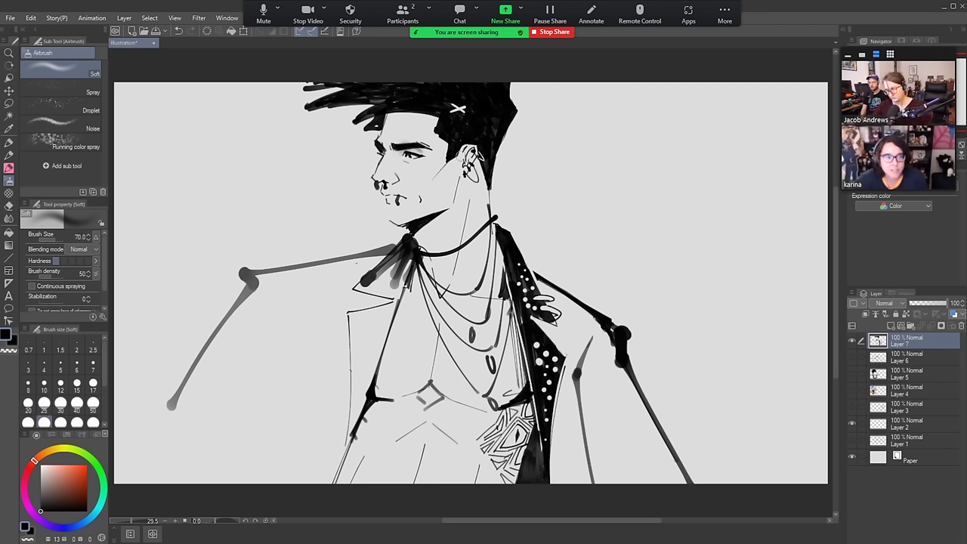
drag(401, 154, 420, 156)
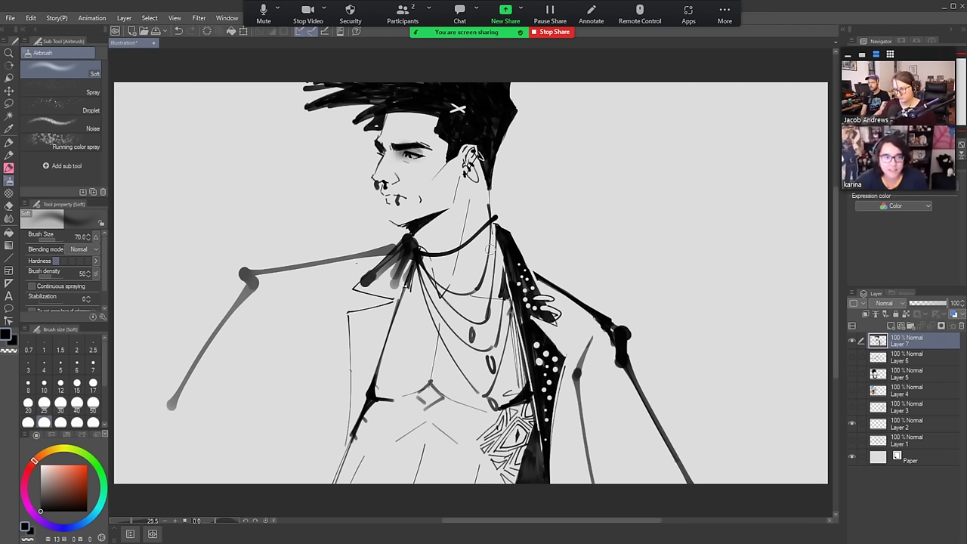
Airbrush a soft shadow at the base of the neck with the Soft airbrush at size 150
mouse_move(439, 278)
mouse_down()
mouse_move(440, 289)
mouse_move(444, 273)
mouse_up()
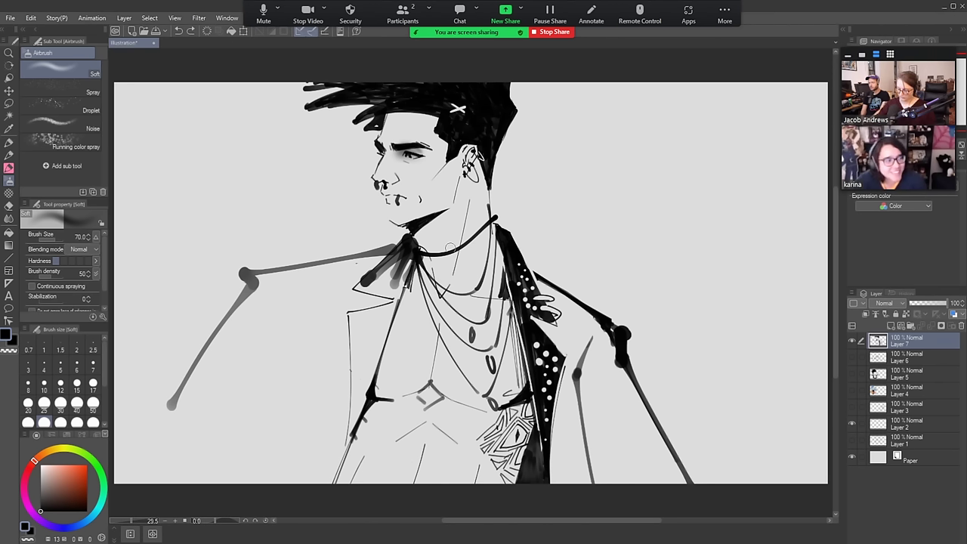
key(bracketright)
key(bracketright)
drag(442, 280, 442, 256)
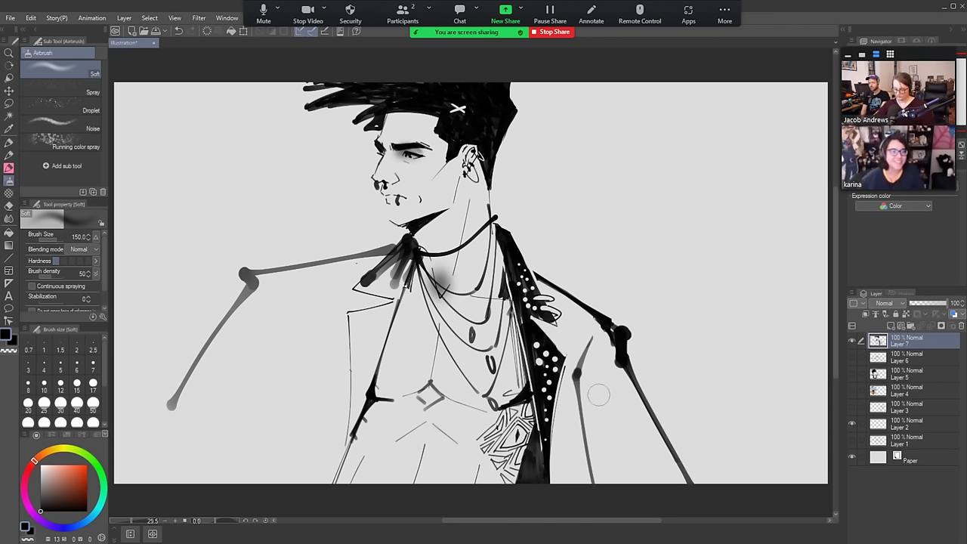
Shade the jacket sleeve and the torso side along the lapel and tattoo with the Soft airbrush at size 250
key(bracketright)
key(bracketright)
drag(582, 381, 618, 484)
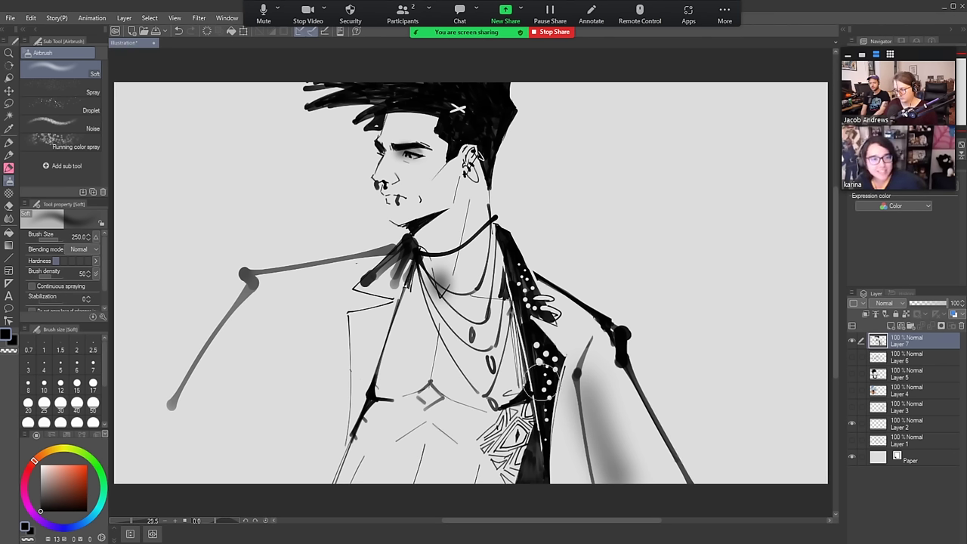
drag(511, 287, 514, 497)
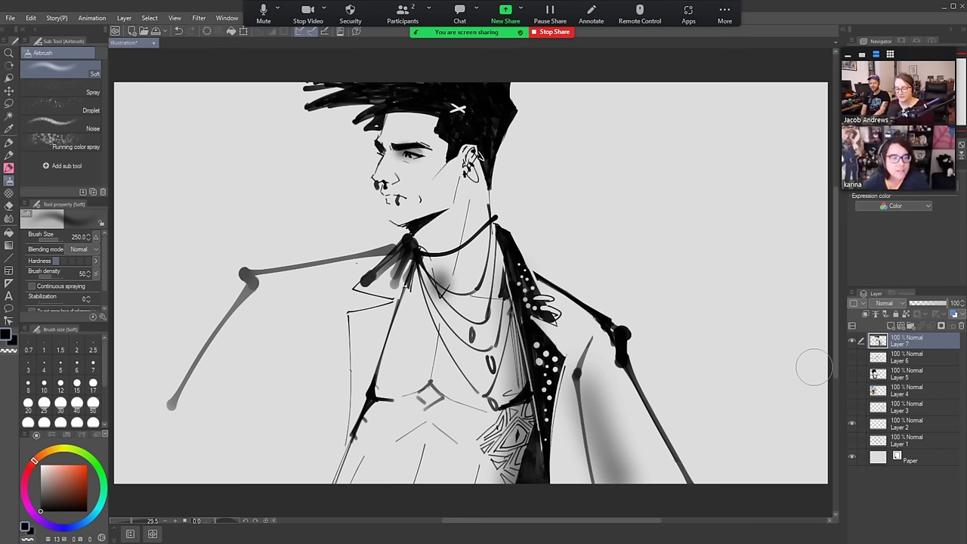
Trim the front hair spikes with the Hard eraser at size 70, and reshape the lowest spike with the CIRO brush at size 50
key(b)
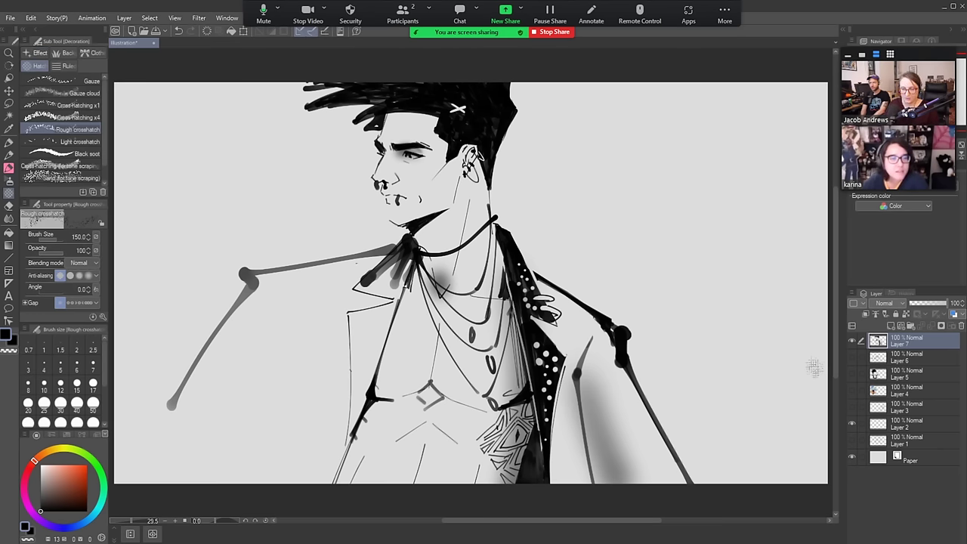
key(b)
key(e)
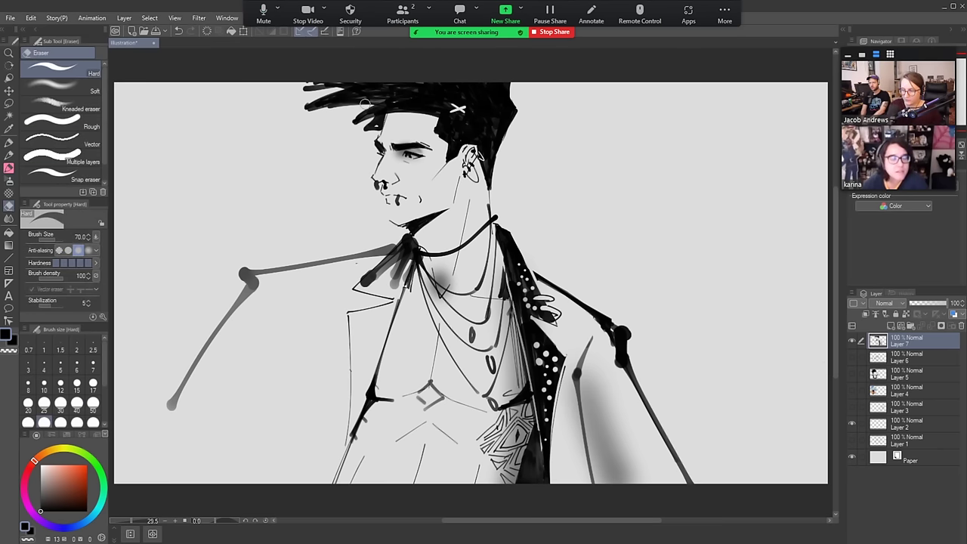
drag(369, 104, 284, 115)
mouse_move(361, 103)
mouse_down()
mouse_move(333, 88)
mouse_move(286, 121)
mouse_move(325, 91)
mouse_move(270, 96)
mouse_up()
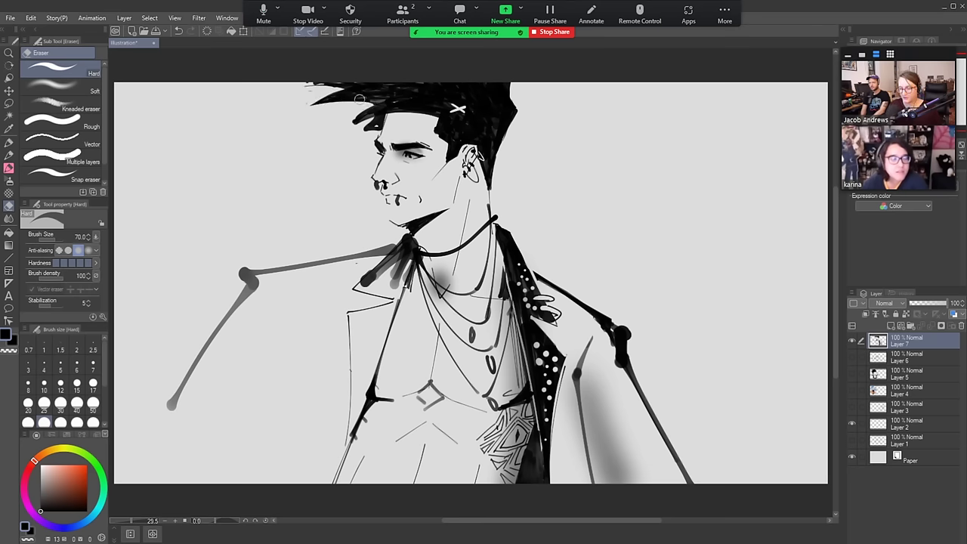
key(b)
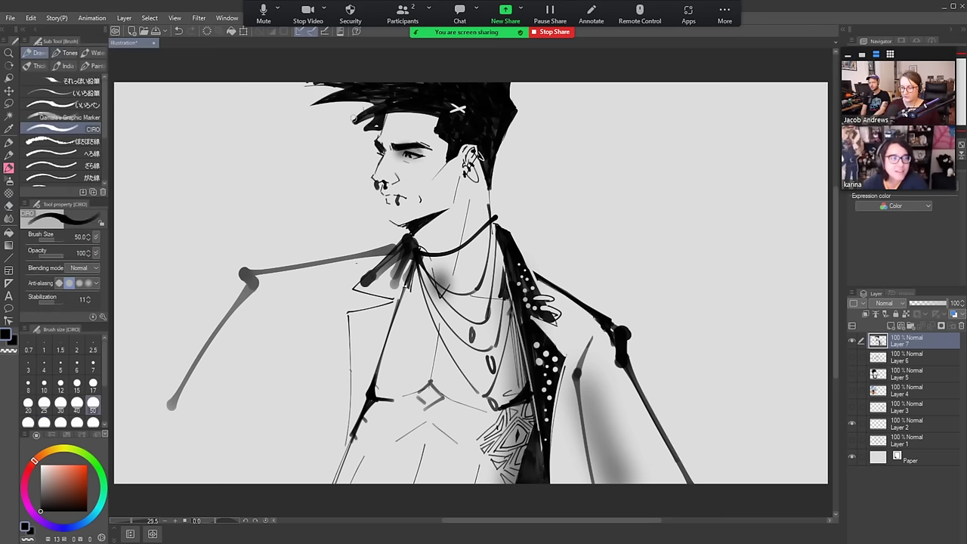
drag(370, 106, 346, 125)
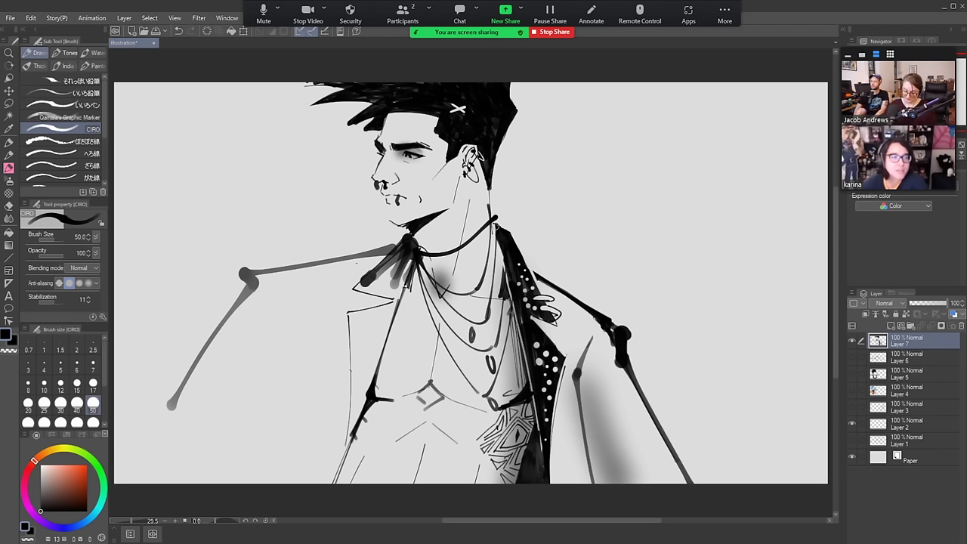
Try darkening the open collar tip beside the neck with the ガタガタ線 brush, undo it, and return to the CIRO brush
key(e)
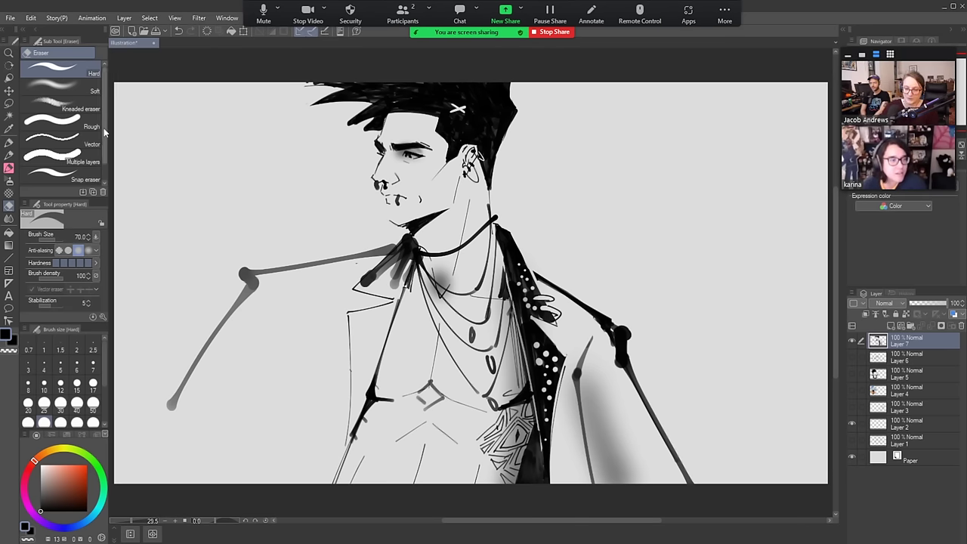
scroll(66, 161, down, 1)
key(b)
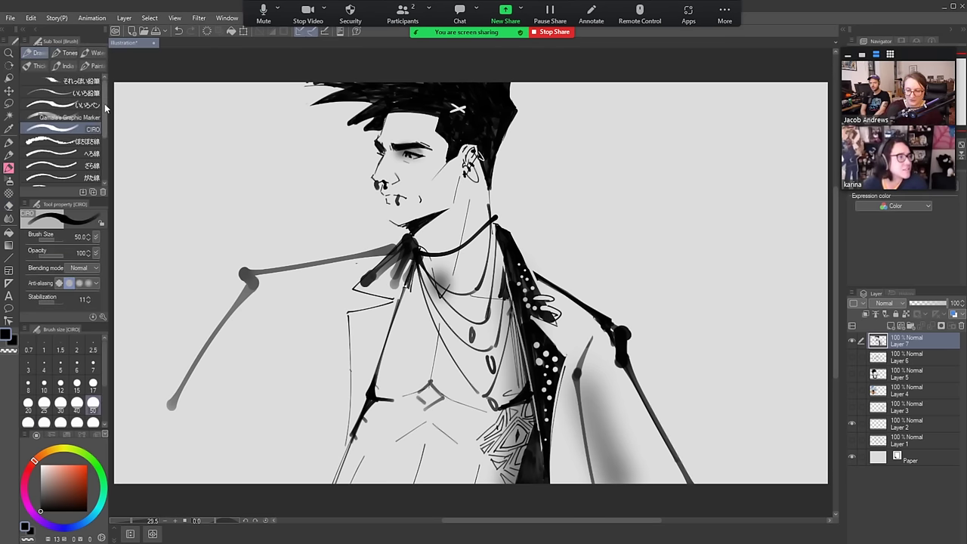
drag(104, 106, 106, 166)
click(76, 136)
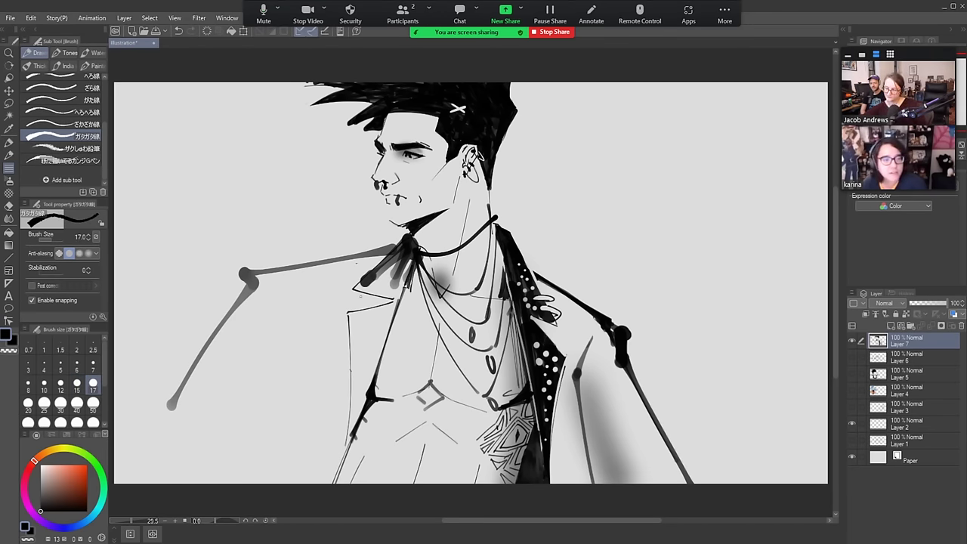
drag(353, 292, 393, 302)
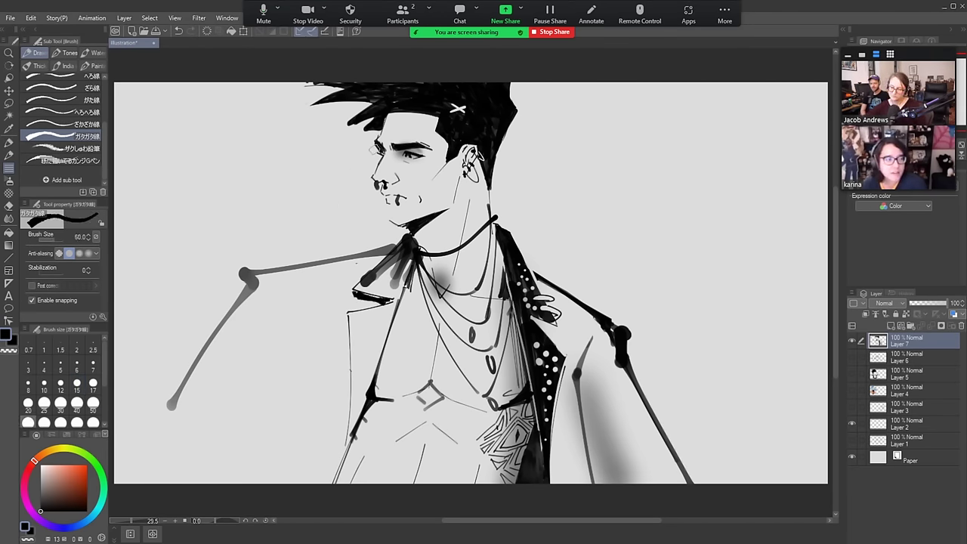
key(ctrl+z)
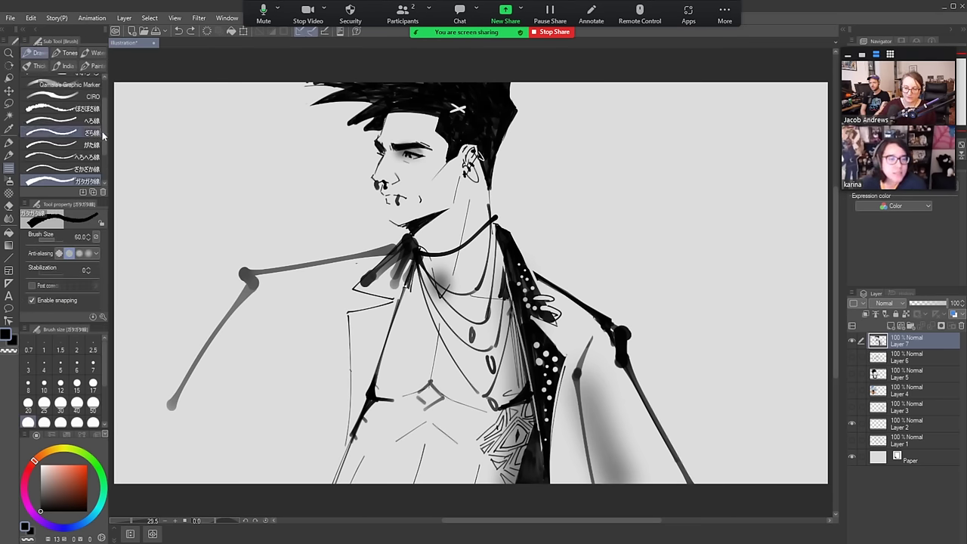
click(80, 89)
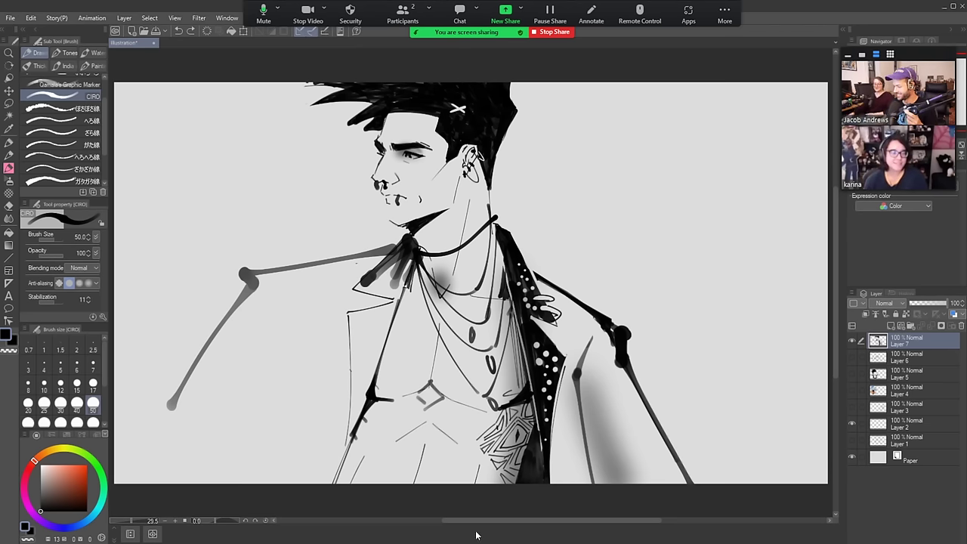
Hide Layer 7 with the male bust and add a new raster layer above it for the next sketch
click(852, 341)
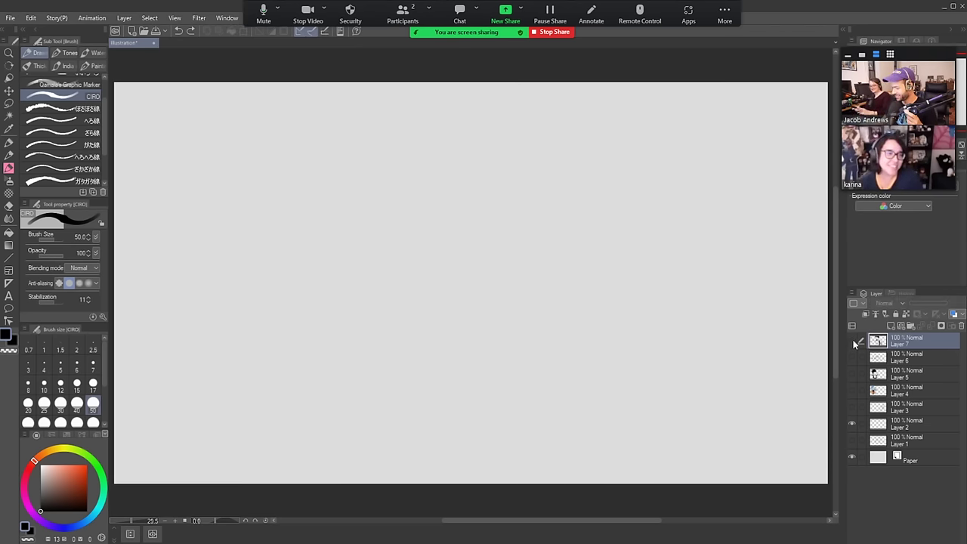
click(890, 325)
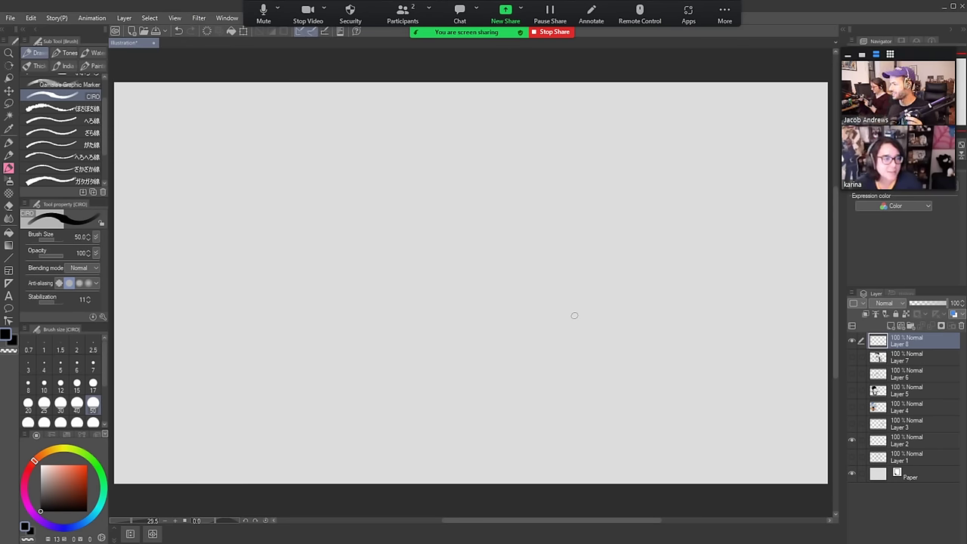
mouse_move(479, 356)
mouse_down()
mouse_move(486, 283)
mouse_move(526, 252)
mouse_move(503, 361)
mouse_move(576, 273)
mouse_up()
key(ctrl+z)
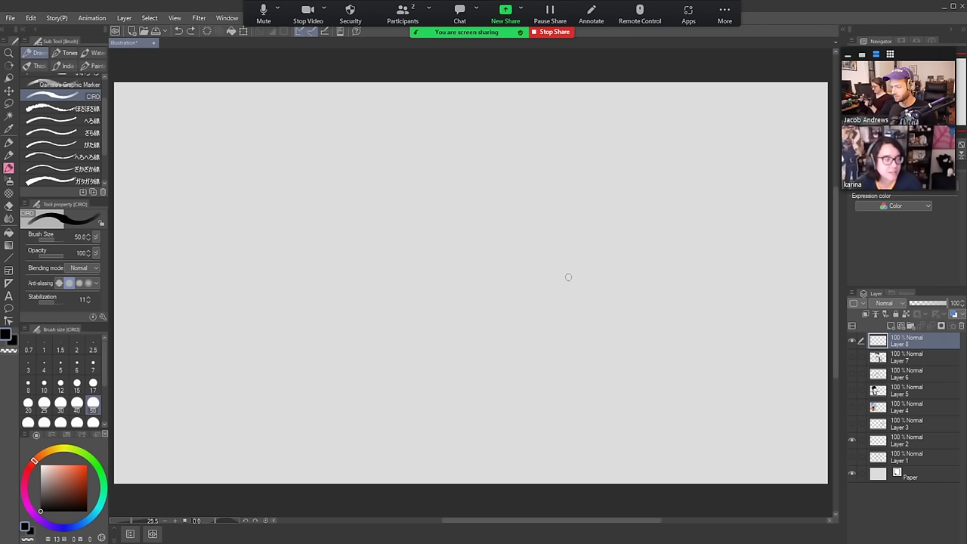
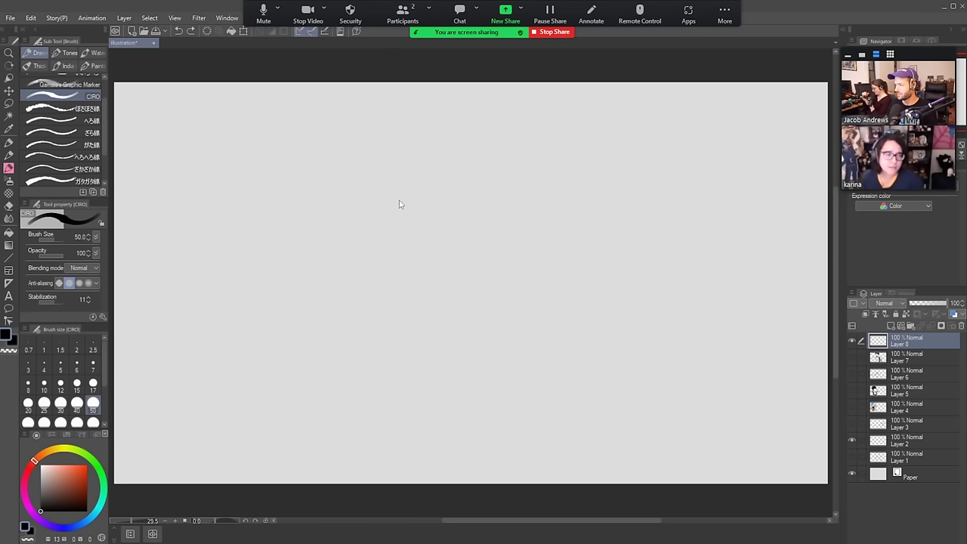
Paste the Mystical Ninja Starring Goemon cover as a reference image and scale it down to 80%
key(ctrl+v)
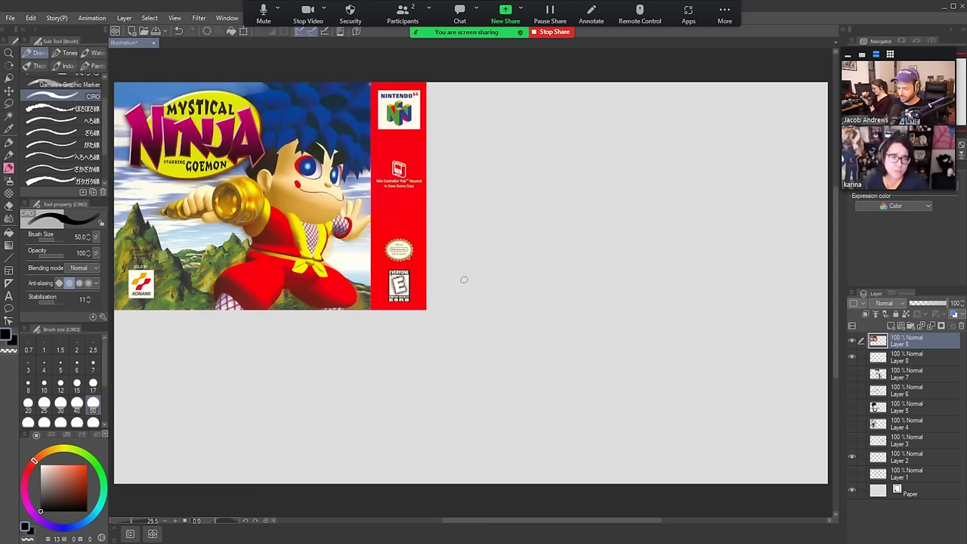
click(244, 33)
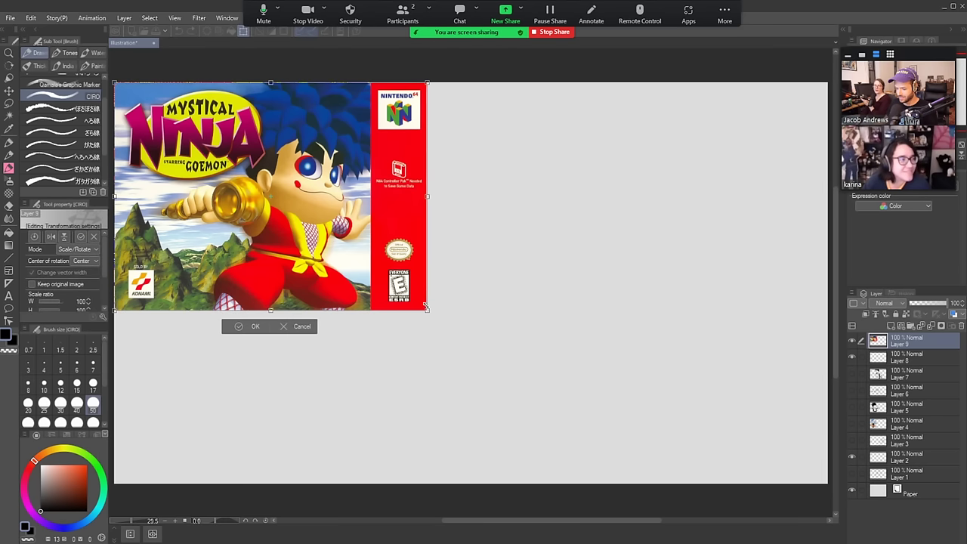
drag(427, 310, 363, 262)
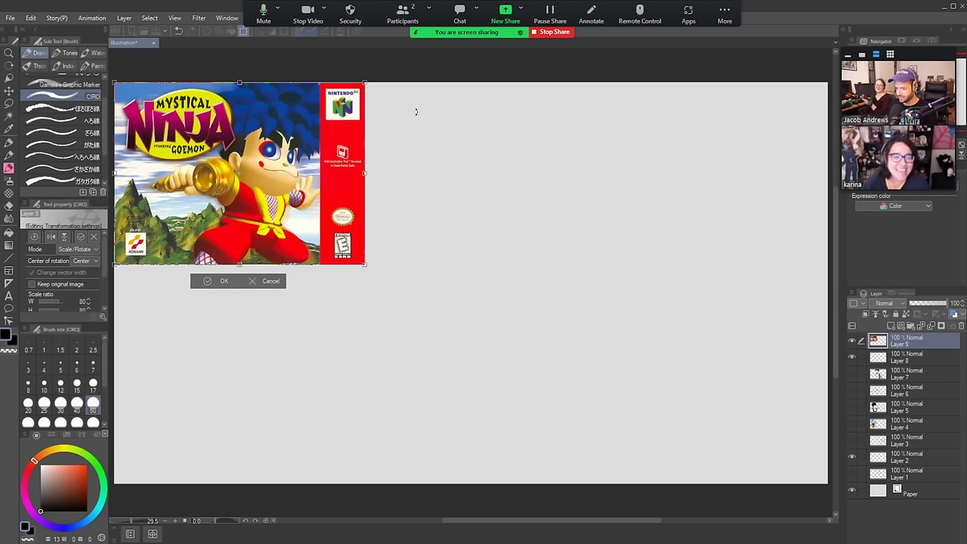
key(Return)
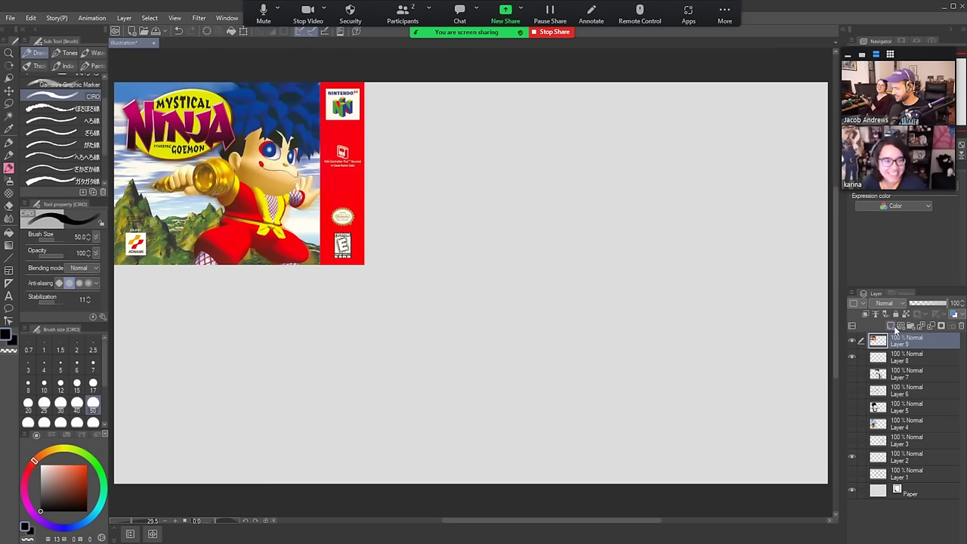
click(892, 327)
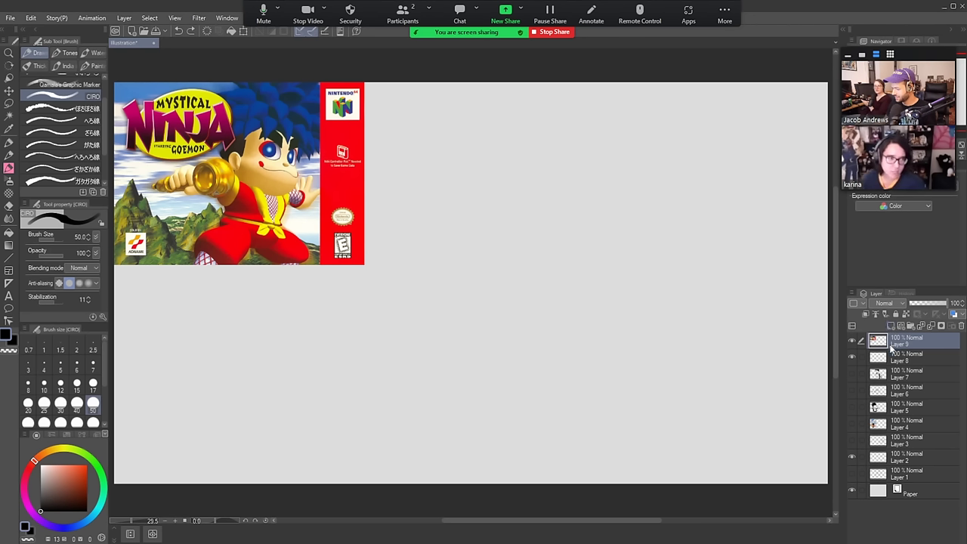
key(ctrl+z)
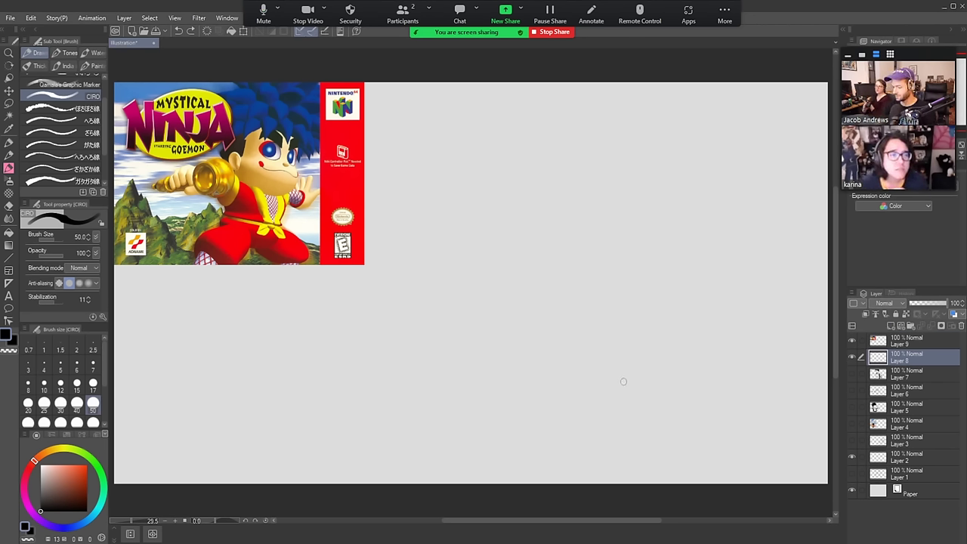
On Layer 8, sketch a wide oval for the upper head beside the reference cover with the CIRO brush at size 50
mouse_move(614, 394)
mouse_down()
mouse_move(645, 368)
mouse_move(678, 387)
mouse_up()
key(ctrl+z)
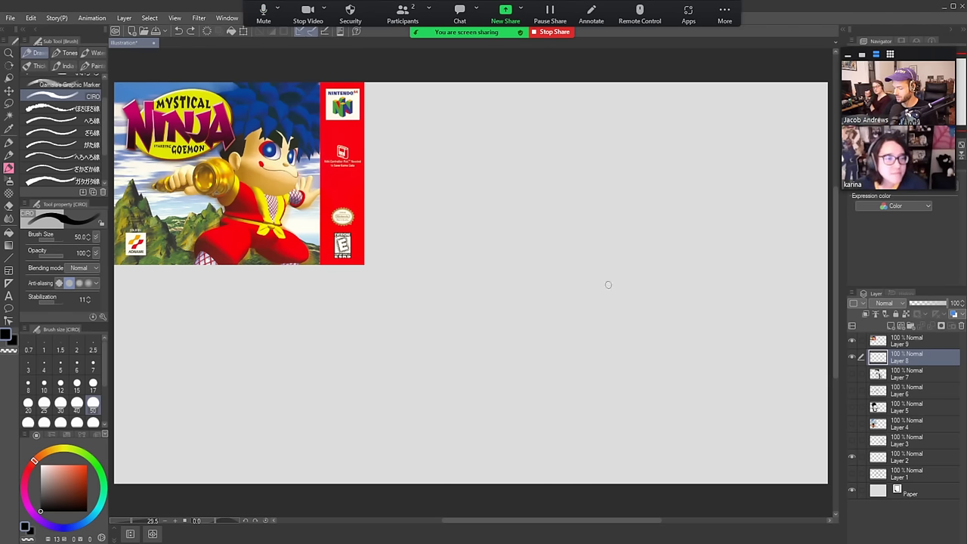
mouse_move(573, 296)
mouse_down()
mouse_move(564, 216)
mouse_move(563, 293)
mouse_move(574, 292)
mouse_move(532, 241)
mouse_move(612, 302)
mouse_up()
key(ctrl+z)
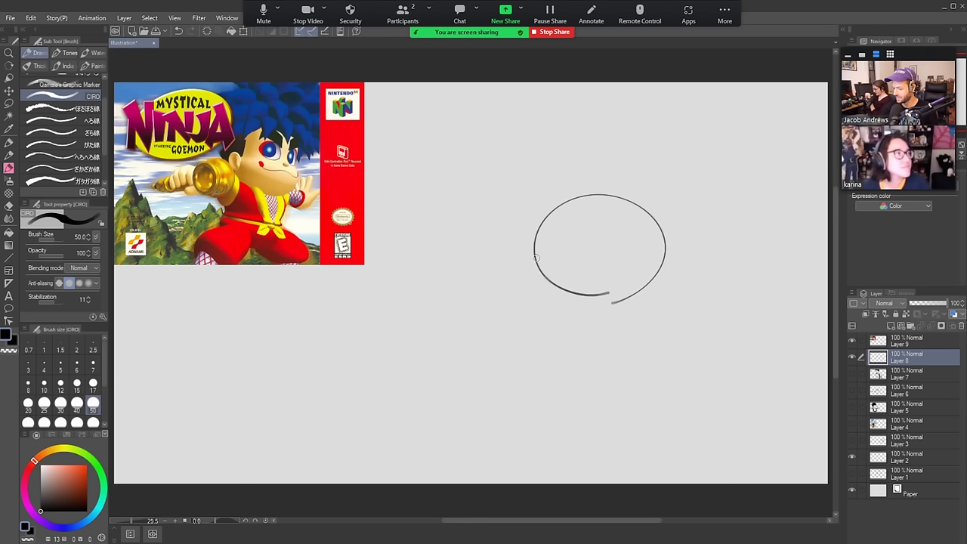
Draw a bulging cheek curve below each side of the oval, and erase the oval's lower arc with the Hard eraser at size 70
drag(535, 255, 563, 341)
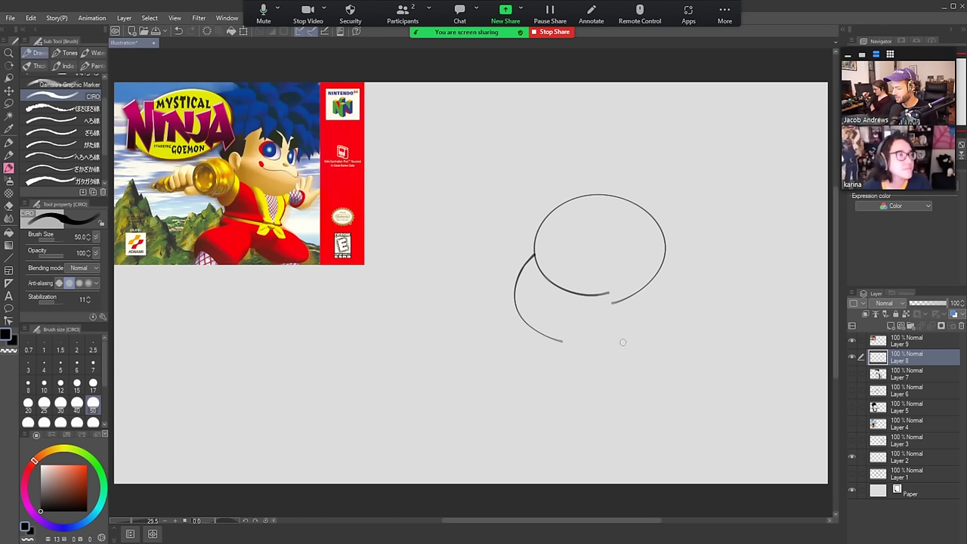
mouse_move(623, 344)
mouse_down()
mouse_move(682, 281)
mouse_move(662, 257)
mouse_up()
key(ctrl+z)
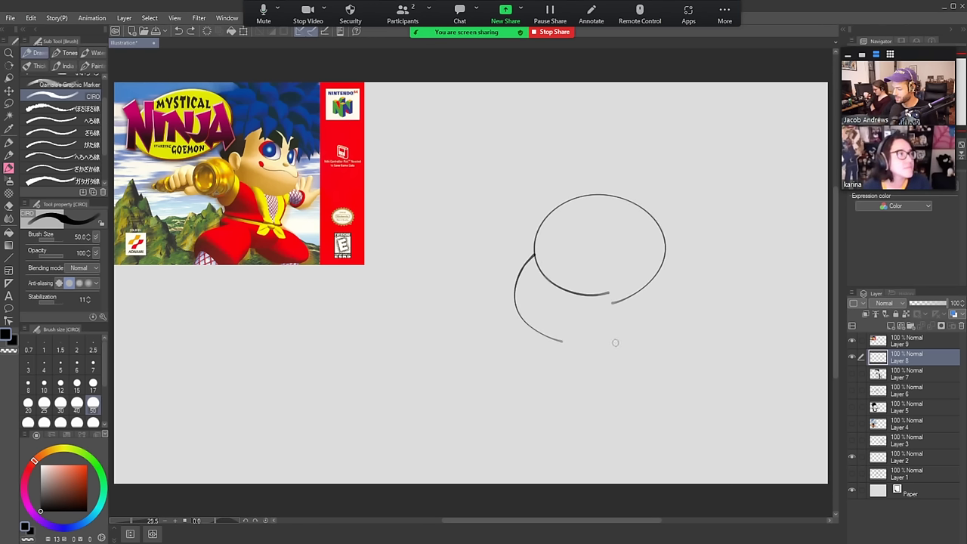
mouse_move(616, 344)
mouse_down()
mouse_move(677, 261)
mouse_move(671, 249)
mouse_move(629, 349)
mouse_up()
key(ctrl+z)
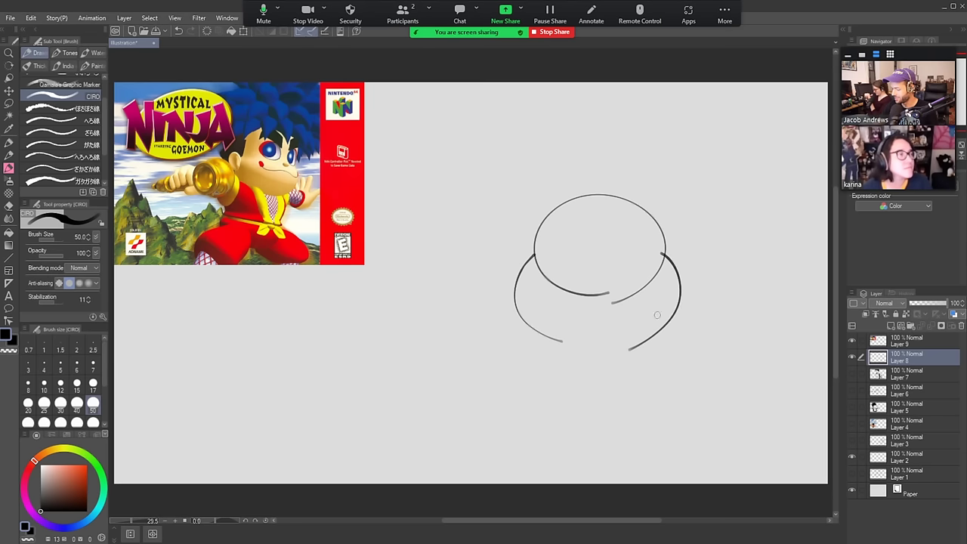
key(e)
mouse_move(661, 259)
mouse_down()
mouse_move(639, 290)
mouse_move(608, 304)
mouse_move(609, 294)
mouse_move(537, 263)
mouse_up()
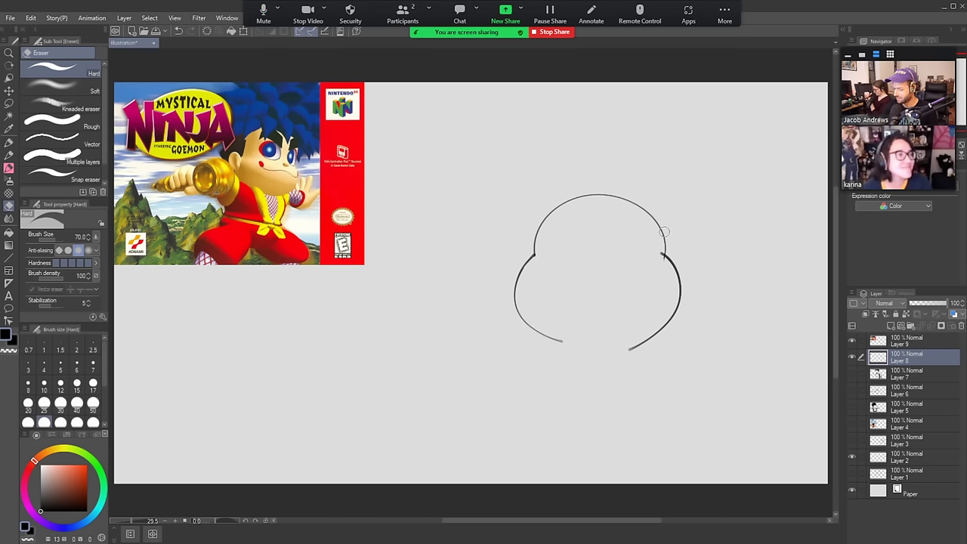
Draw a wide, wavy smiling mouth across the cheeks with the CIRO brush at size 50, ending in a dark dimple on each side
key(b)
mouse_move(534, 269)
mouse_down()
mouse_move(571, 287)
mouse_move(603, 279)
mouse_up()
drag(660, 265, 640, 288)
drag(534, 274, 533, 273)
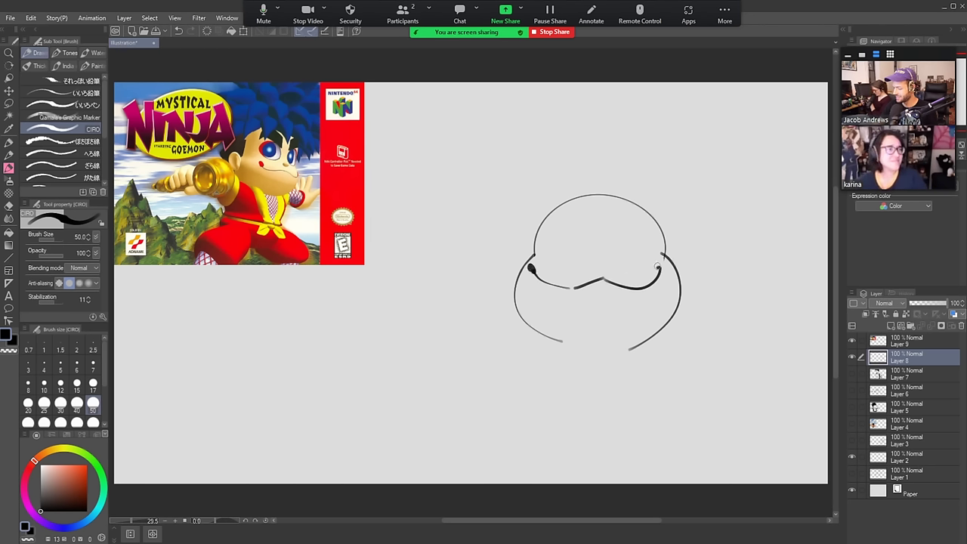
drag(658, 264, 660, 270)
Draw a small oval nose centred above the mouth with the CIRO brush at size 30
drag(602, 259, 599, 257)
key(ctrl+z)
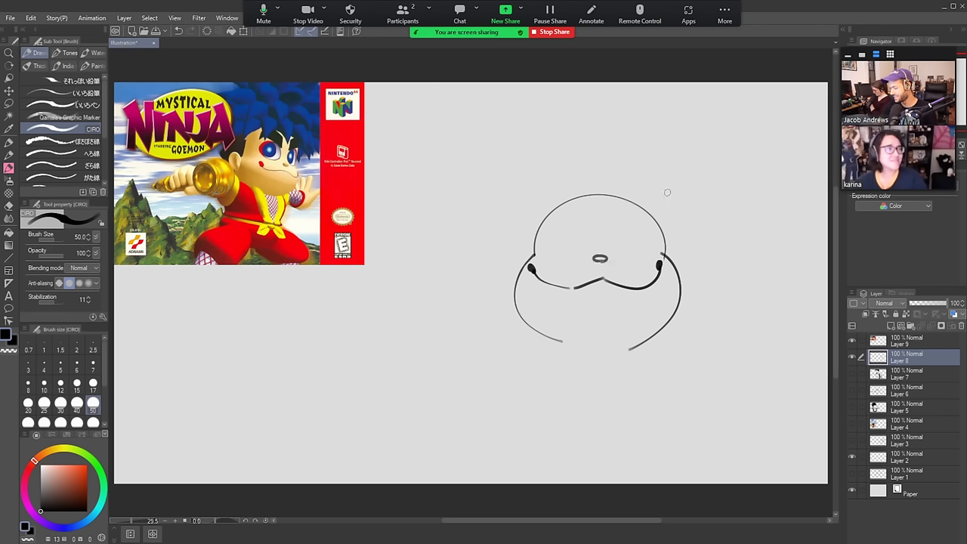
key(ctrl+z)
key(bracketleft)
key(bracketleft)
drag(604, 261, 601, 255)
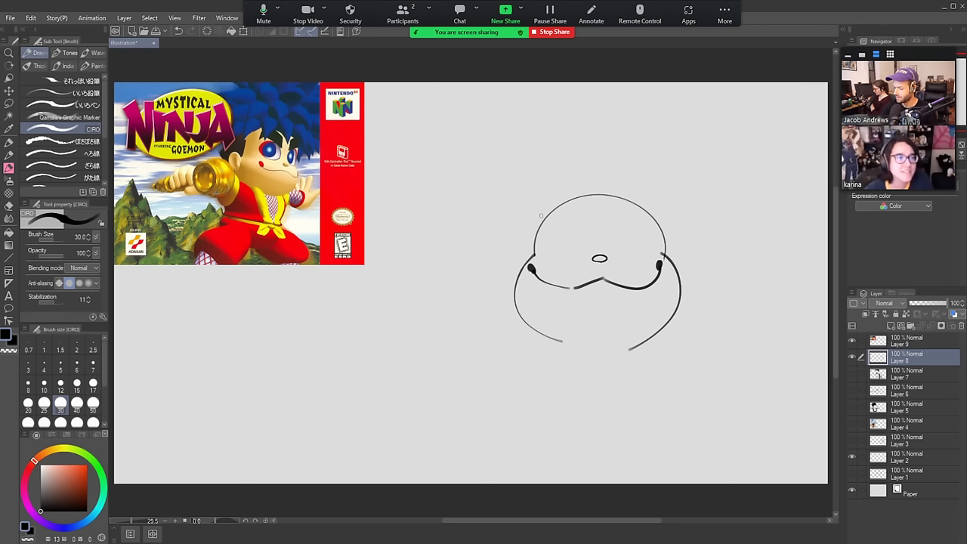
Outline two thick angled eyebrows across the forehead with the CIRO brush at size 30, and erase the overshooting line at the outer end
mouse_move(536, 223)
mouse_down()
mouse_move(556, 205)
mouse_move(608, 226)
mouse_move(572, 207)
mouse_move(598, 217)
mouse_move(594, 233)
mouse_move(608, 216)
mouse_move(663, 212)
mouse_up()
key(ctrl+z)
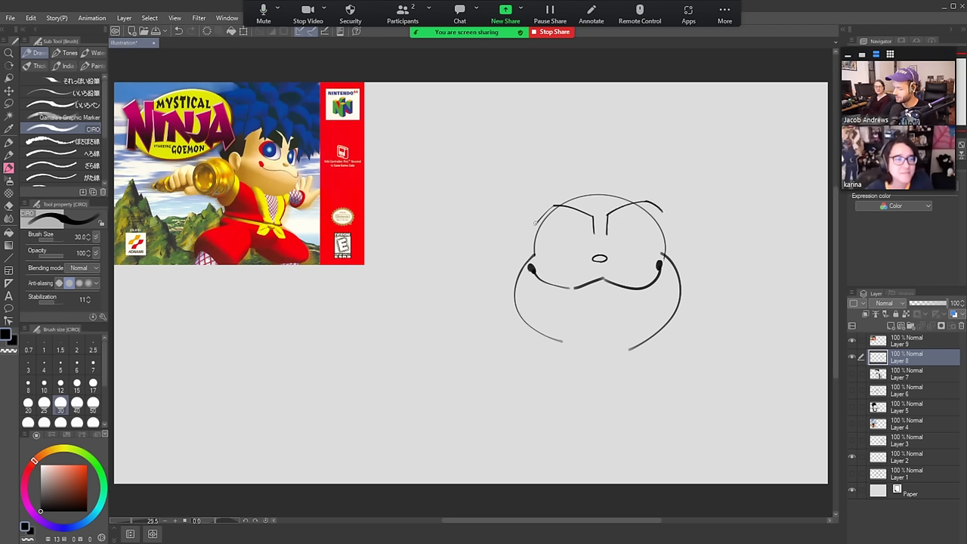
mouse_move(535, 222)
mouse_down()
mouse_move(593, 234)
mouse_move(543, 224)
mouse_move(594, 233)
mouse_move(671, 214)
mouse_up()
key(ctrl+z)
key(ctrl+z)
drag(607, 234, 672, 214)
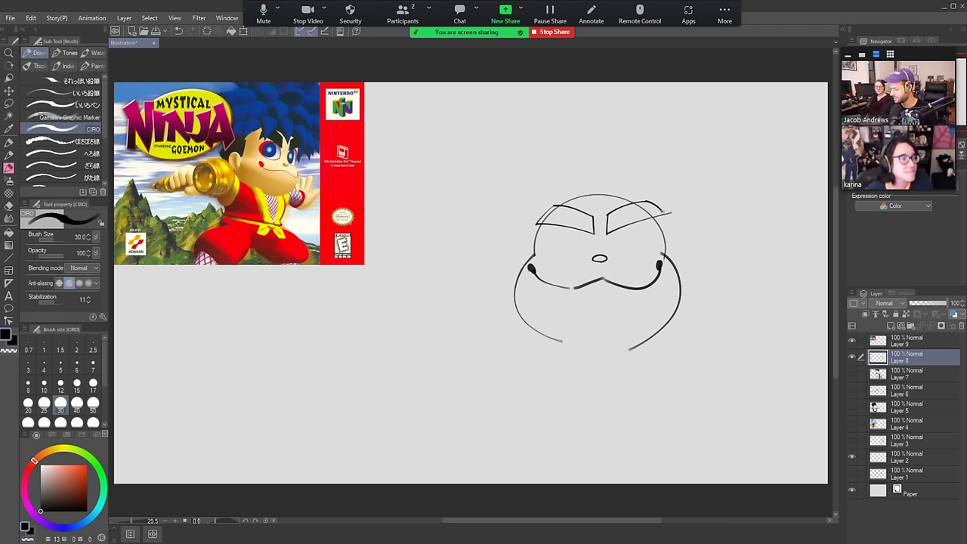
key(e)
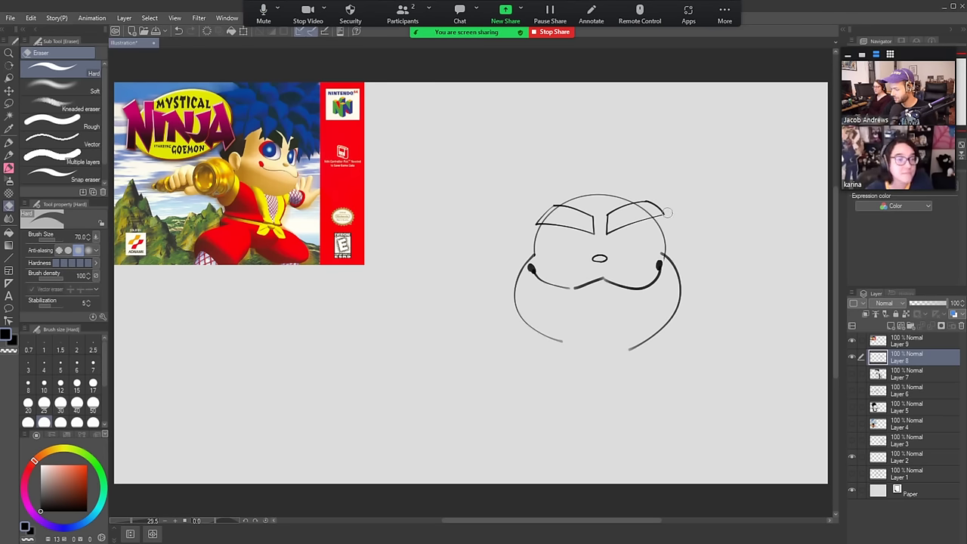
Fill both eyebrow outlines with black using the Refer other layers fill
key(g)
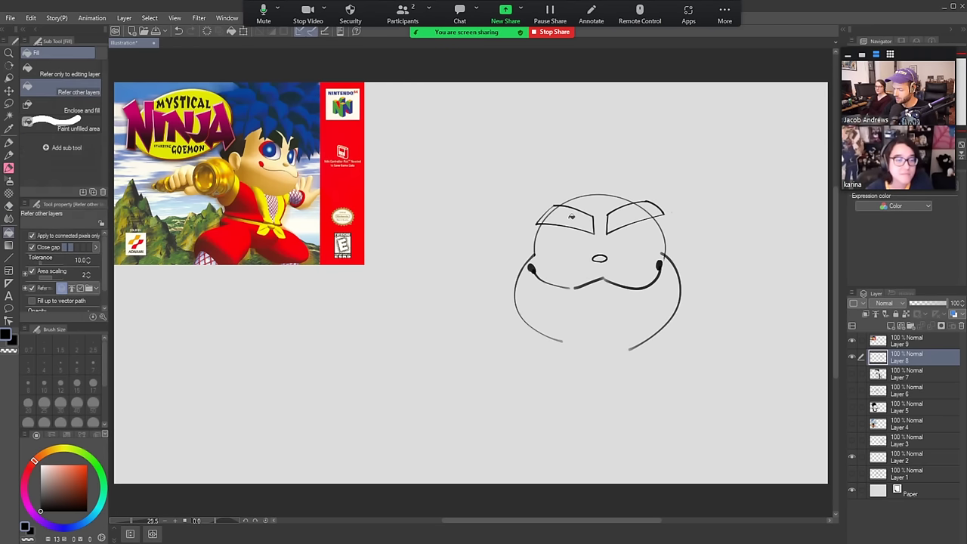
click(556, 218)
click(545, 212)
click(627, 219)
click(652, 206)
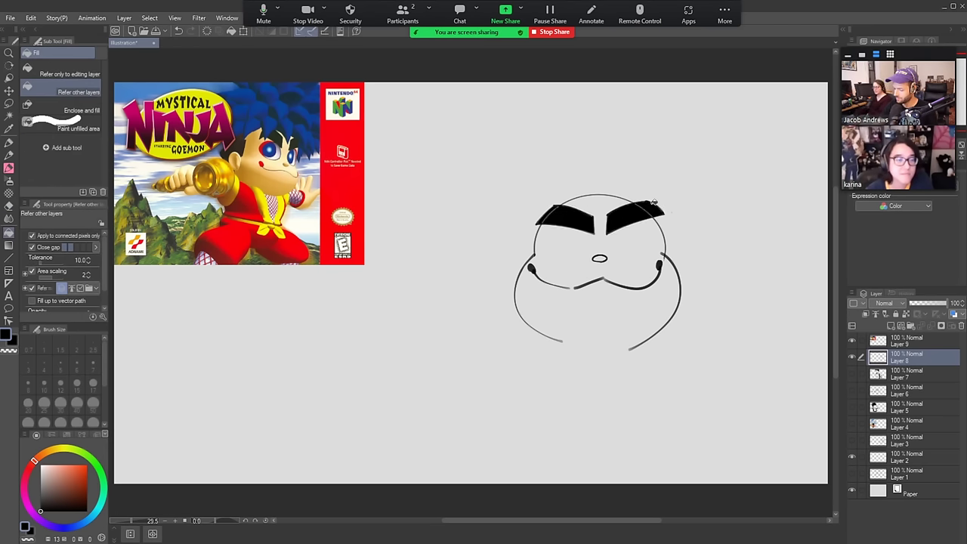
Touch up the black fill of both eyebrows with the CIRO brush at size 30
key(p)
drag(558, 209, 550, 214)
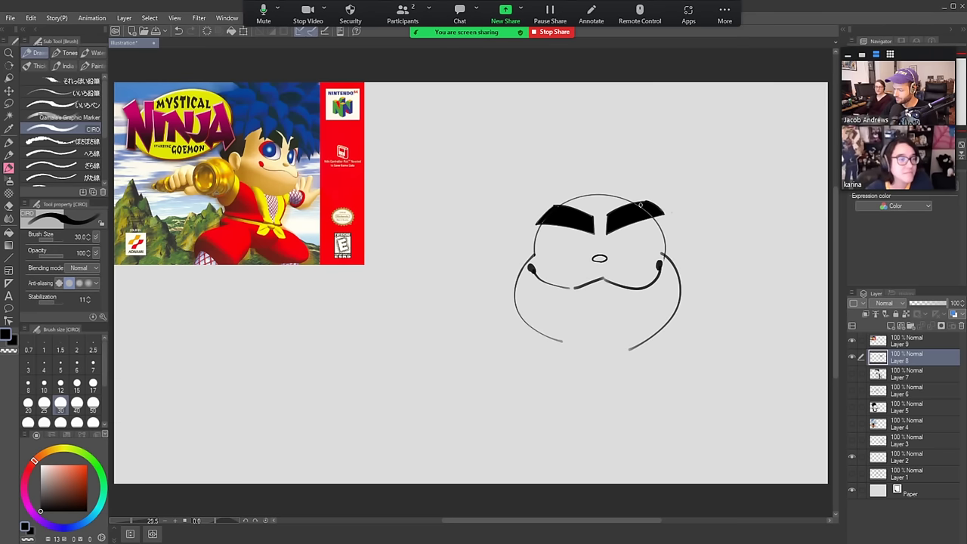
drag(641, 204, 648, 213)
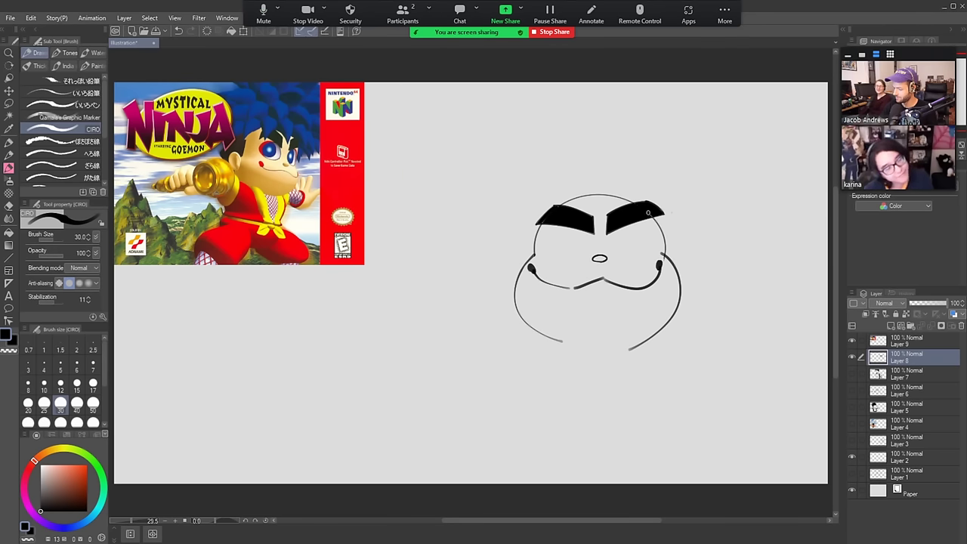
Draw a rounded, open eye outline beneath each eyebrow with the CIRO brush at size 30, undoing and redrawing unsatisfactory strokes
key(b)
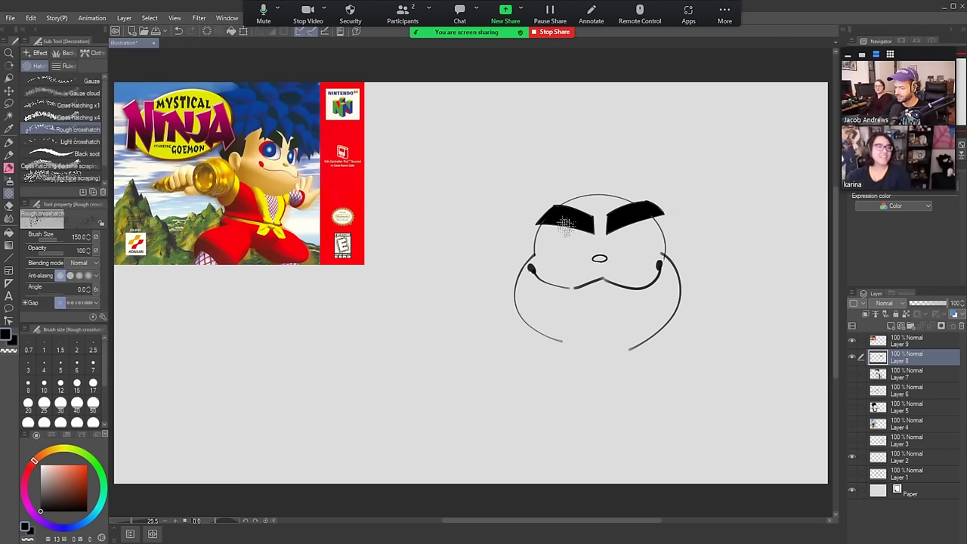
key(p)
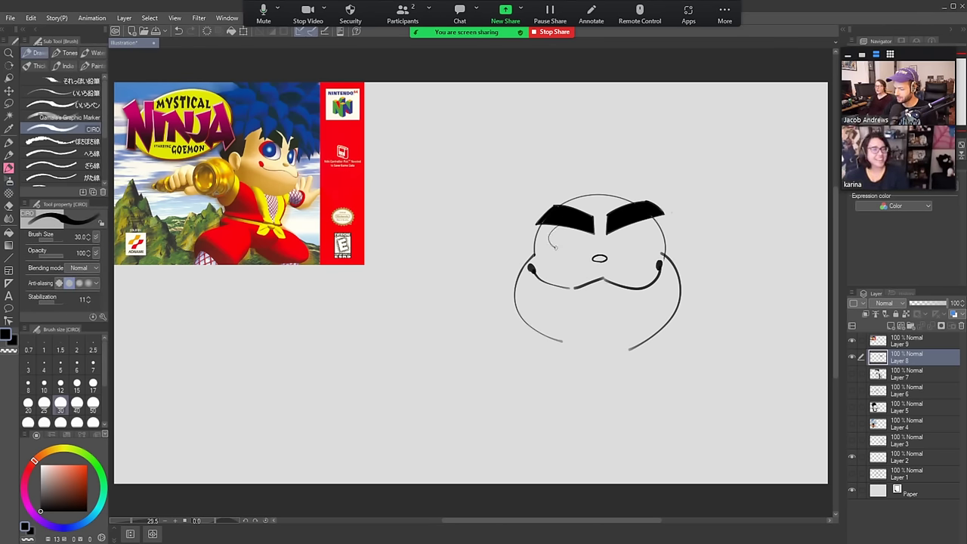
key(ctrl+z)
mouse_move(563, 227)
mouse_down()
mouse_move(548, 248)
mouse_move(584, 243)
mouse_move(563, 255)
mouse_move(563, 228)
mouse_move(624, 250)
mouse_up()
key(ctrl+z)
key(ctrl+z)
key(ctrl+z)
key(ctrl+z)
key(ctrl+z)
mouse_move(576, 225)
mouse_down()
mouse_move(584, 249)
mouse_move(555, 251)
mouse_move(582, 234)
mouse_move(616, 250)
mouse_move(642, 227)
mouse_move(632, 224)
mouse_up()
key(ctrl+z)
key(ctrl+z)
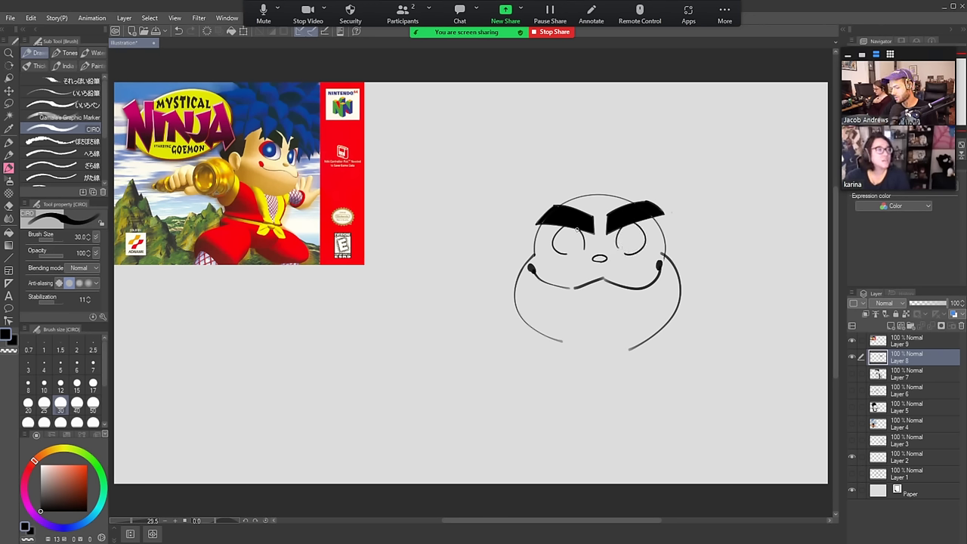
Add curved iris lines inside both eyes beneath the eyebrows, undoing and redrawing the strokes that miss
mouse_move(567, 225)
mouse_down()
mouse_move(566, 249)
mouse_move(582, 239)
mouse_move(578, 248)
mouse_move(628, 247)
mouse_move(634, 222)
mouse_up()
key(ctrl+z)
key(ctrl+z)
key(ctrl+z)
key(ctrl+z)
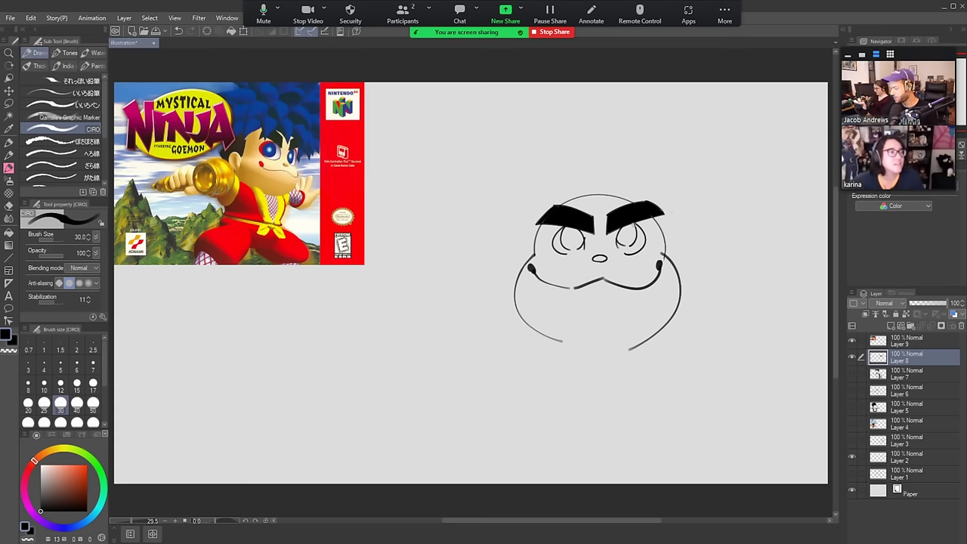
Clean up the face outline above the right cheek with the Hard eraser and CIRO brush, and add an outer curve around each eye
key(e)
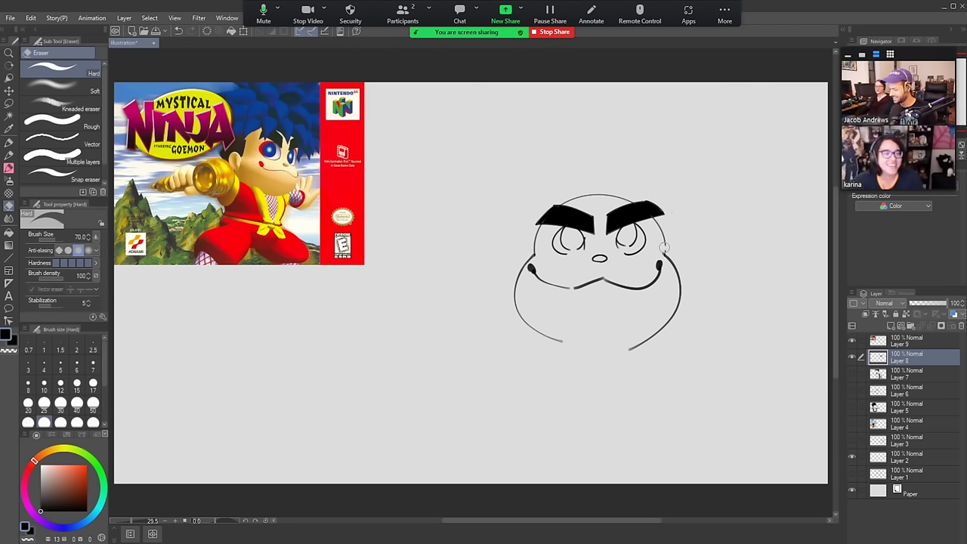
key(b)
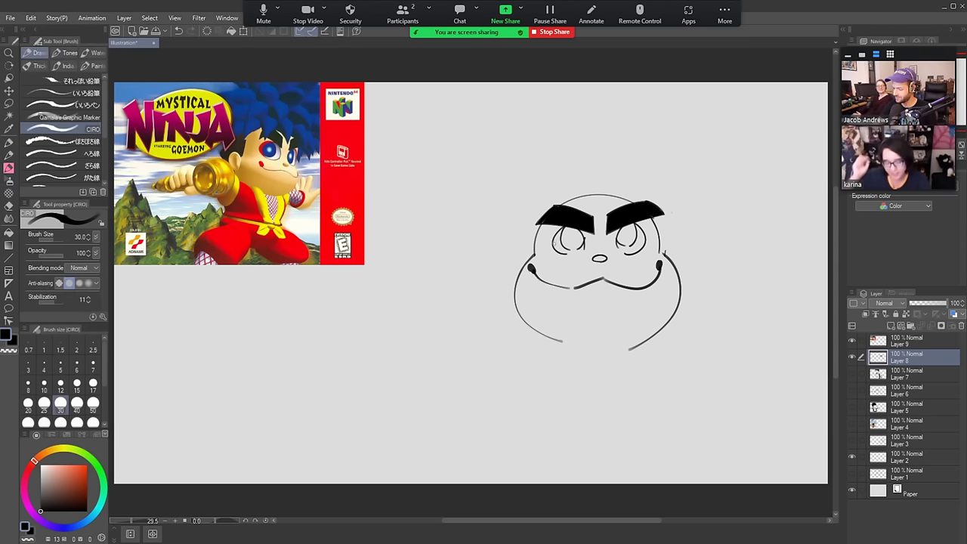
drag(558, 224, 551, 251)
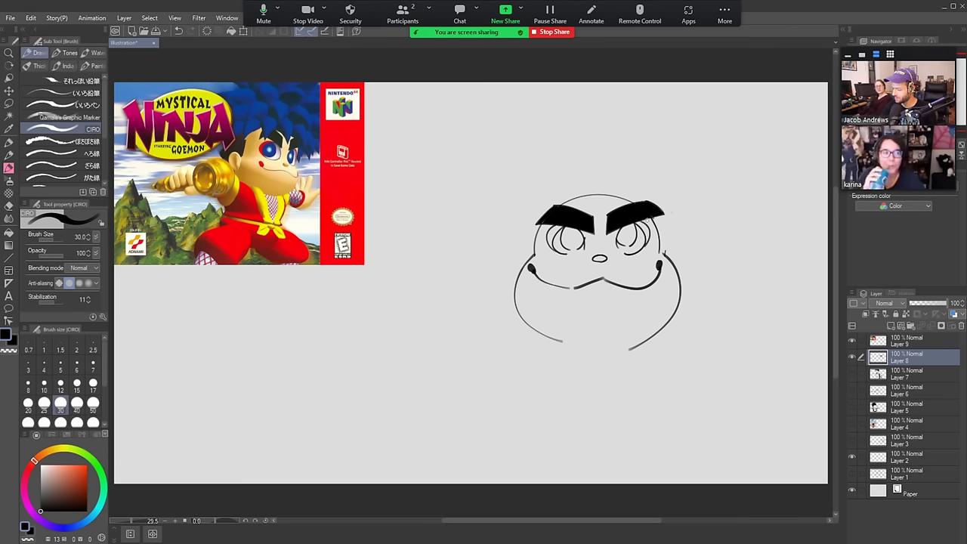
key(e)
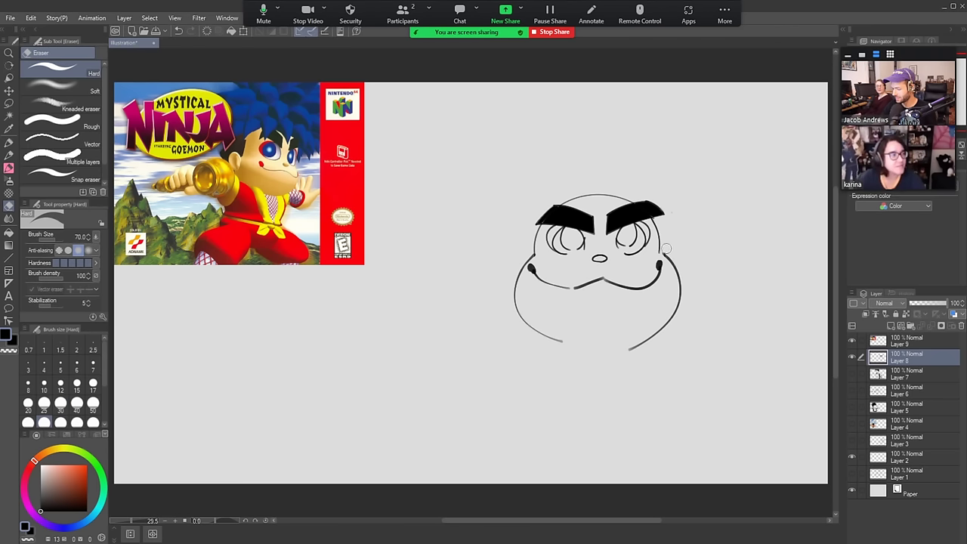
Draw a small round ear at the left cheek and a curved head line rising from it with the CIRO brush
key(b)
mouse_move(520, 275)
mouse_down()
mouse_move(508, 259)
mouse_move(529, 258)
mouse_up()
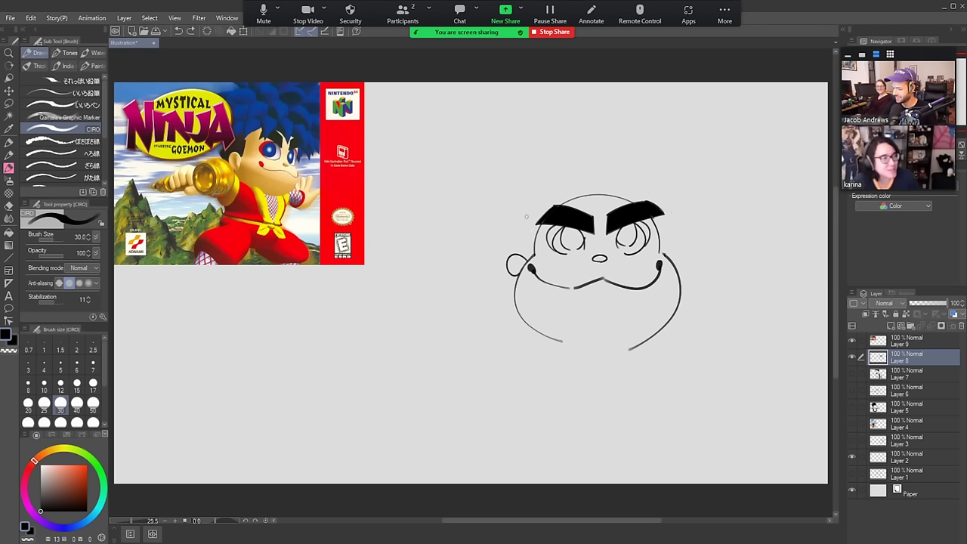
drag(517, 257, 532, 206)
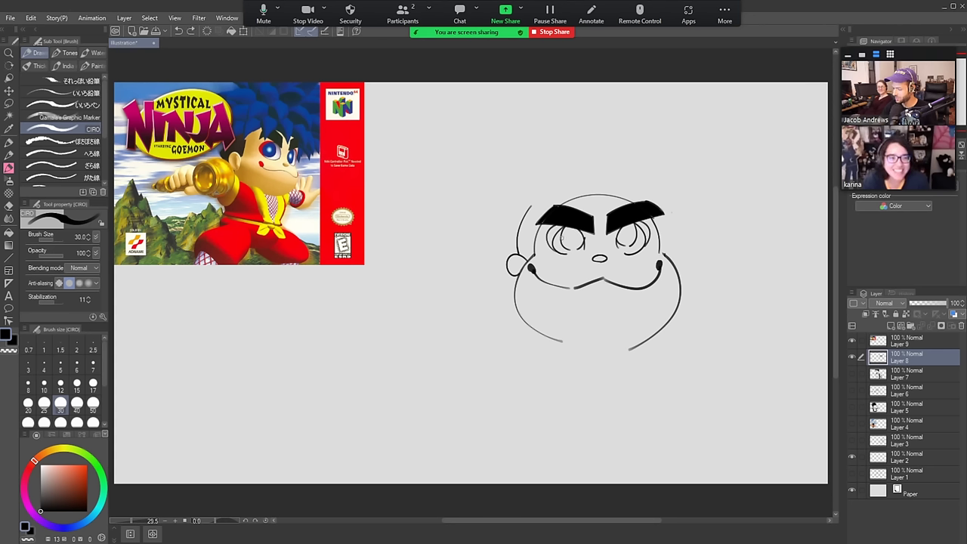
Draw a small dark pupil in each eye, and add a matching round ear at the right cheek
drag(569, 241, 573, 236)
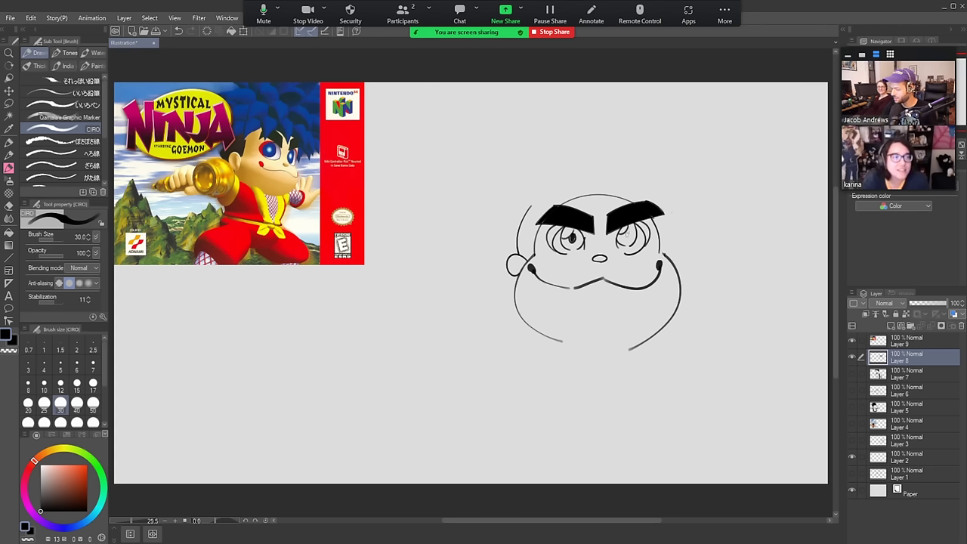
drag(624, 237, 627, 234)
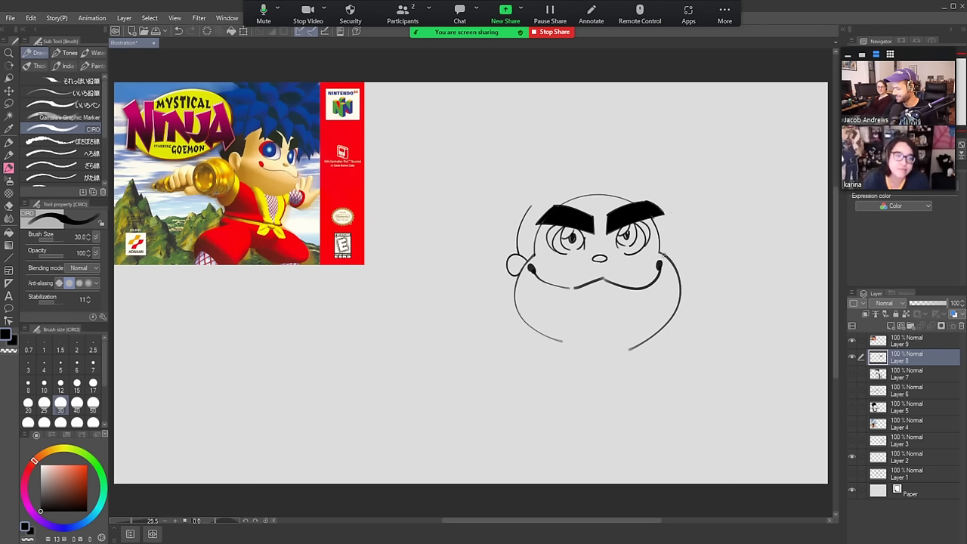
drag(666, 248, 671, 267)
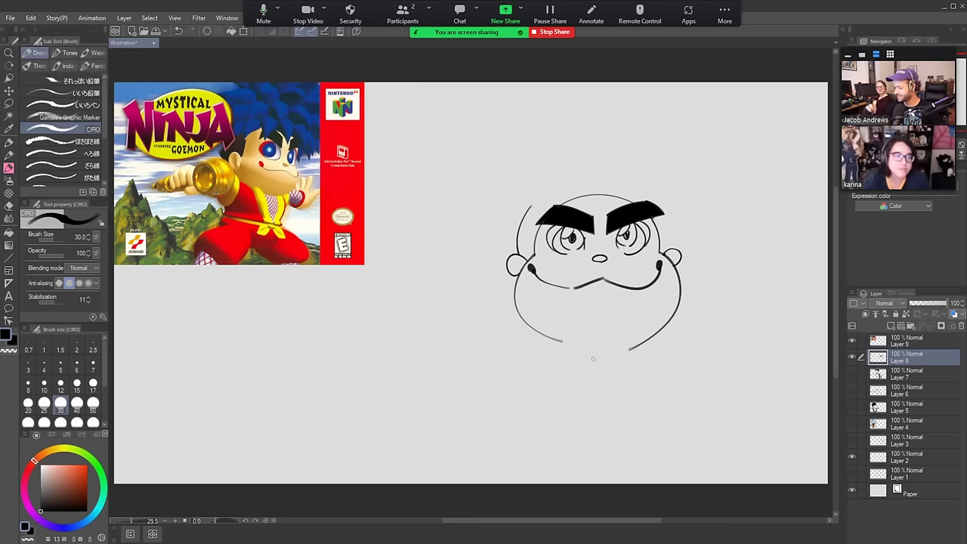
Undo the last ear stroke, lasso the whole face sketch on Layer 8, delete it and clear the selection
key(ctrl+z)
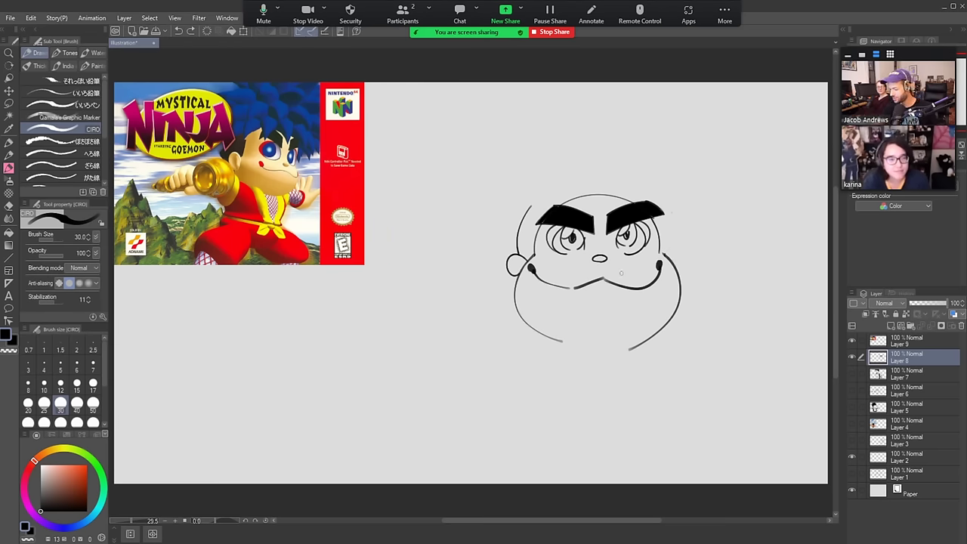
key(m)
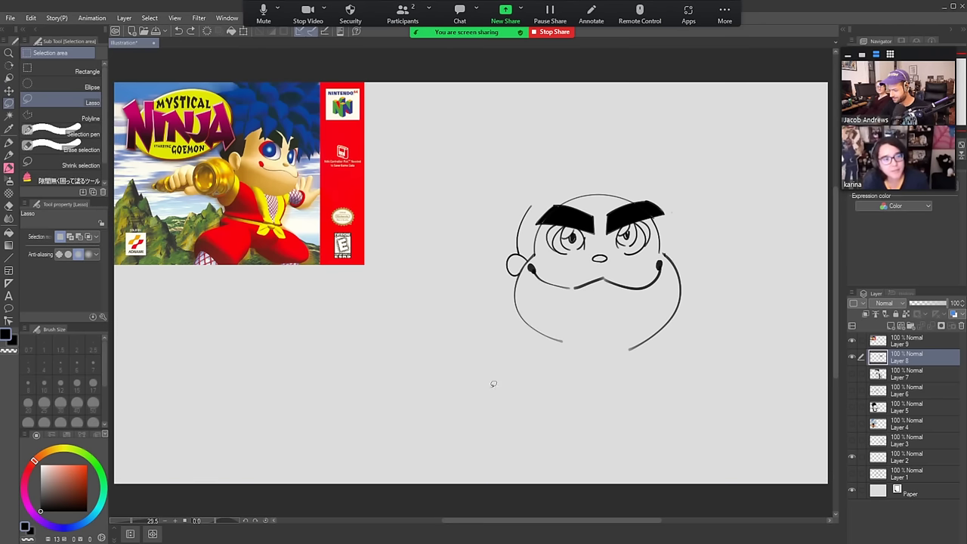
mouse_move(493, 384)
mouse_down()
mouse_move(734, 303)
mouse_move(739, 339)
mouse_up()
key(Delete)
key(ctrl+d)
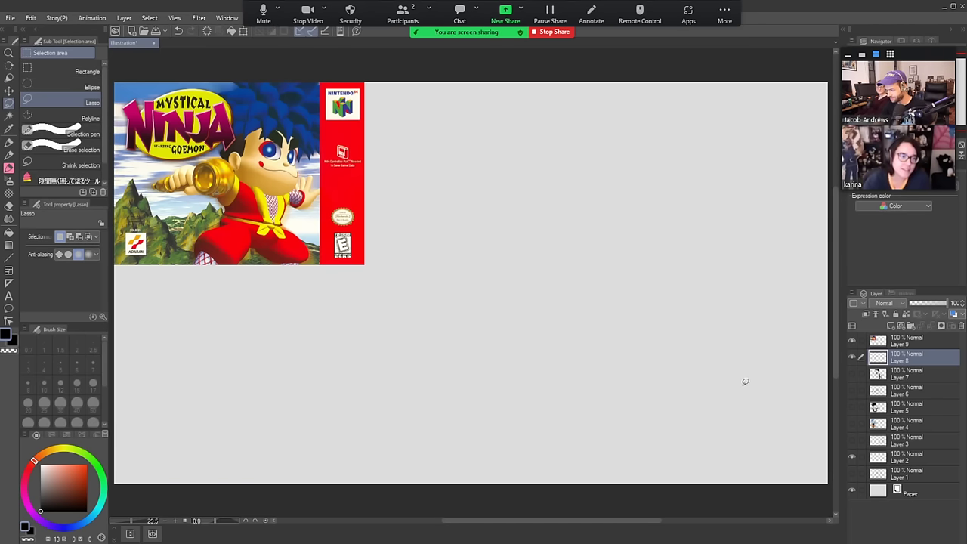
Sketch a wide head oval to the right of the reference cover with the CIRO brush at size 30
key(b)
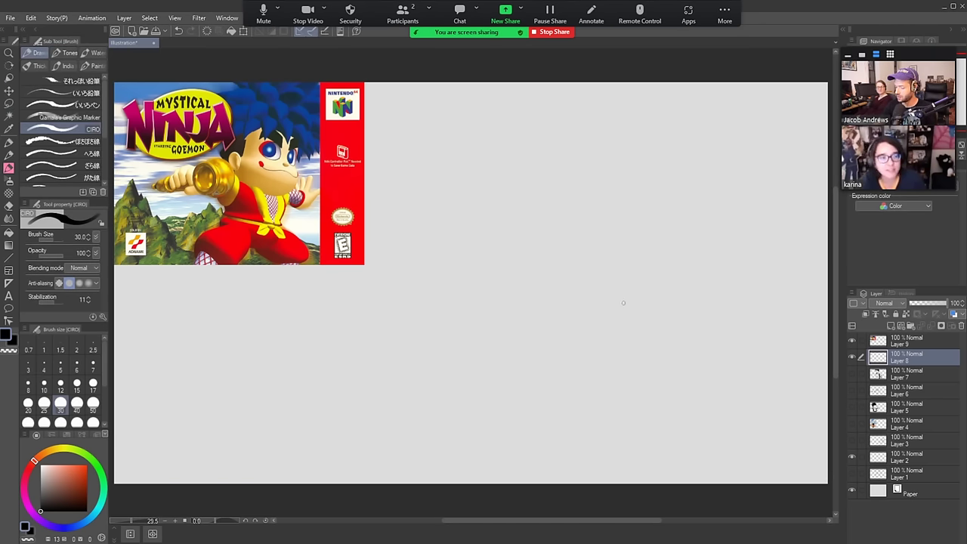
mouse_move(616, 308)
mouse_down()
mouse_move(662, 285)
mouse_move(635, 308)
mouse_move(545, 253)
mouse_move(635, 311)
mouse_move(665, 231)
mouse_move(614, 314)
mouse_up()
key(ctrl+z)
key(ctrl+z)
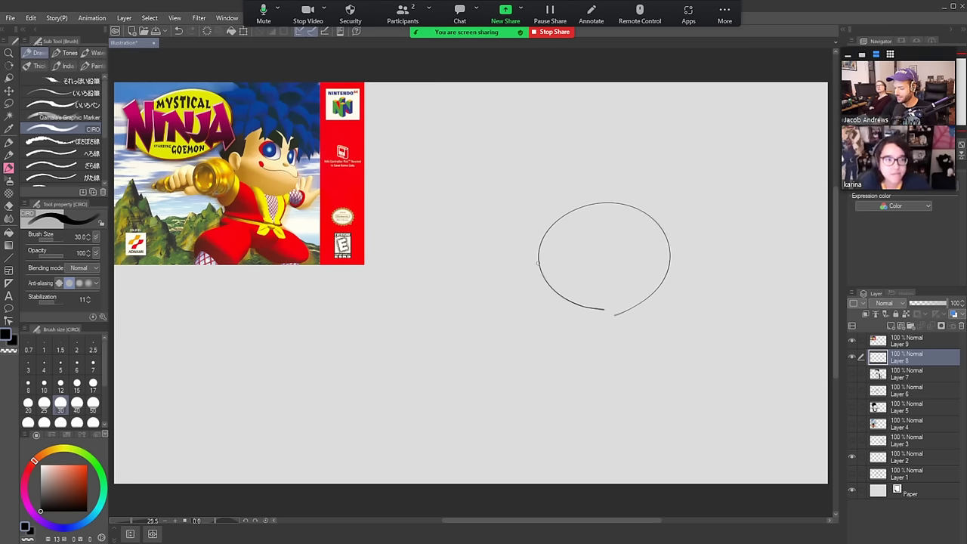
Draw curved cheek and jaw lines below the head oval, bulging out on the left and sweeping up on the right
drag(538, 263, 691, 301)
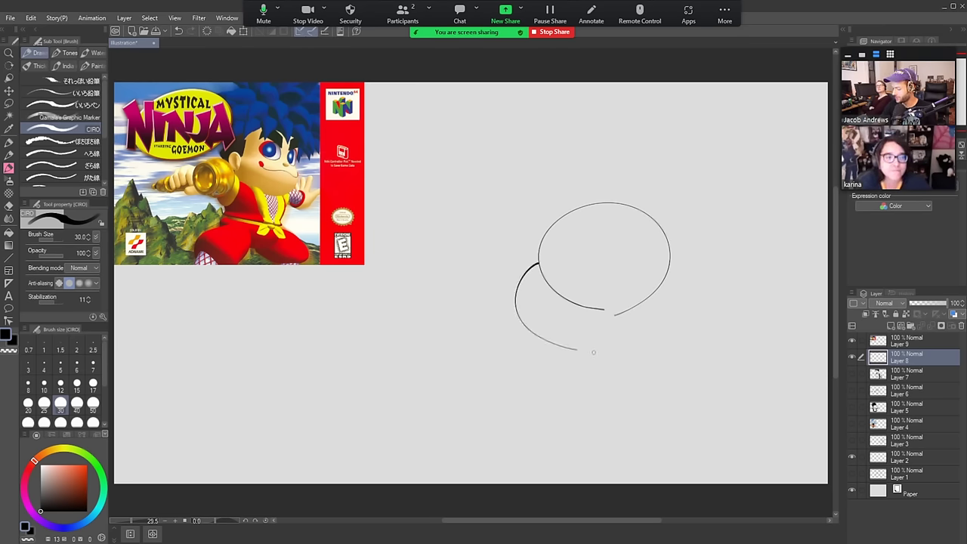
key(ctrl+z)
mouse_move(540, 265)
mouse_down()
mouse_move(529, 309)
mouse_move(646, 326)
mouse_up()
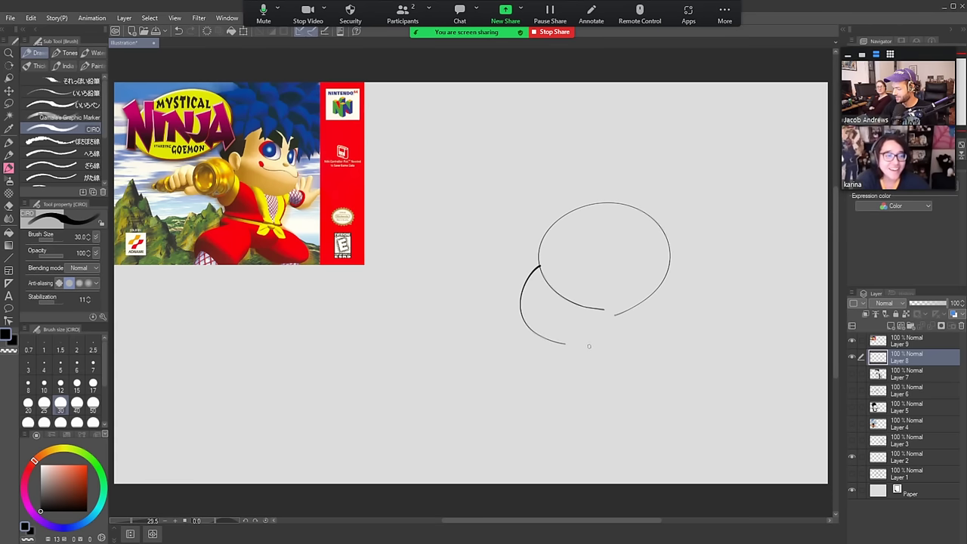
mouse_move(589, 346)
mouse_down()
mouse_move(669, 280)
mouse_move(657, 262)
mouse_move(665, 298)
mouse_move(583, 346)
mouse_up()
key(ctrl+z)
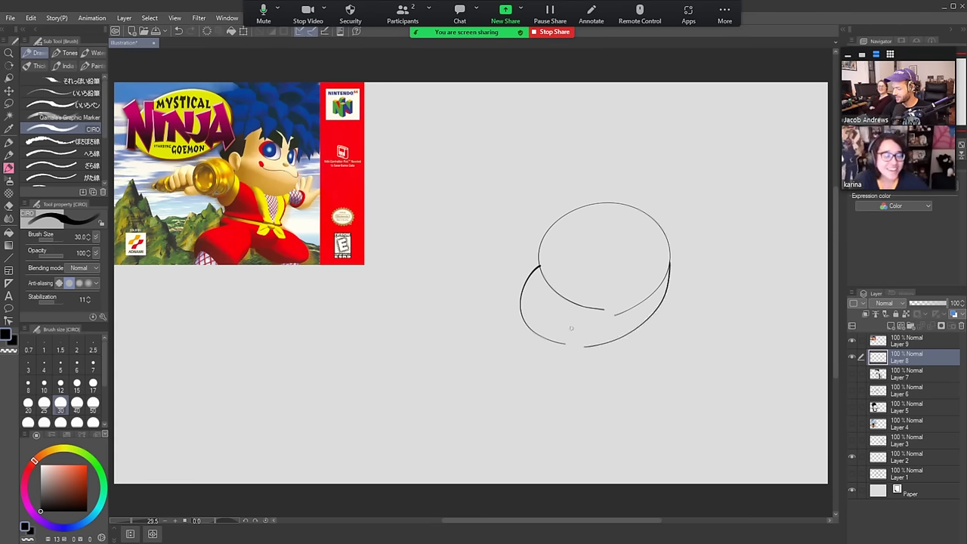
Erase the oval's lower arc inside the face and draw a rounded ear on the right side of the head
key(e)
mouse_move(668, 264)
mouse_down()
mouse_move(660, 286)
mouse_move(604, 313)
mouse_move(542, 271)
mouse_move(567, 312)
mouse_up()
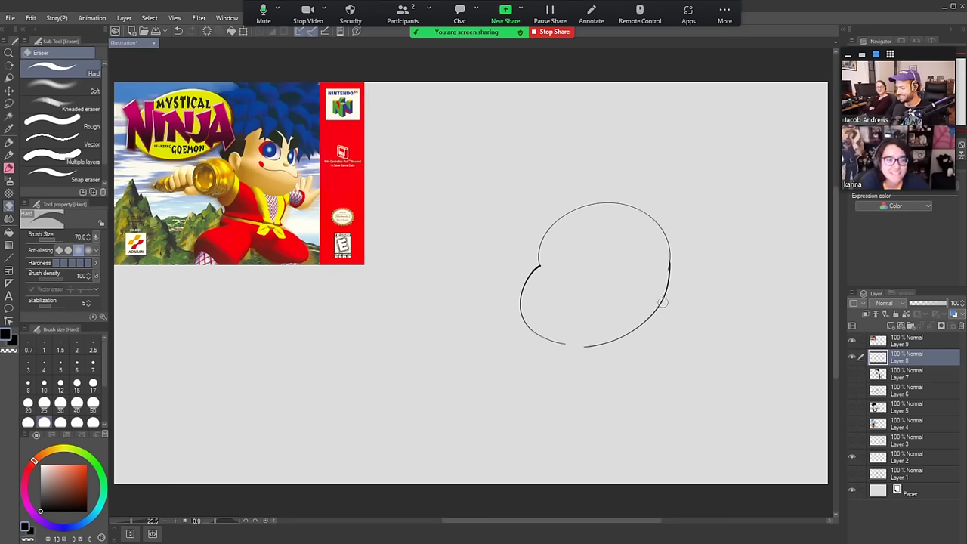
key(b)
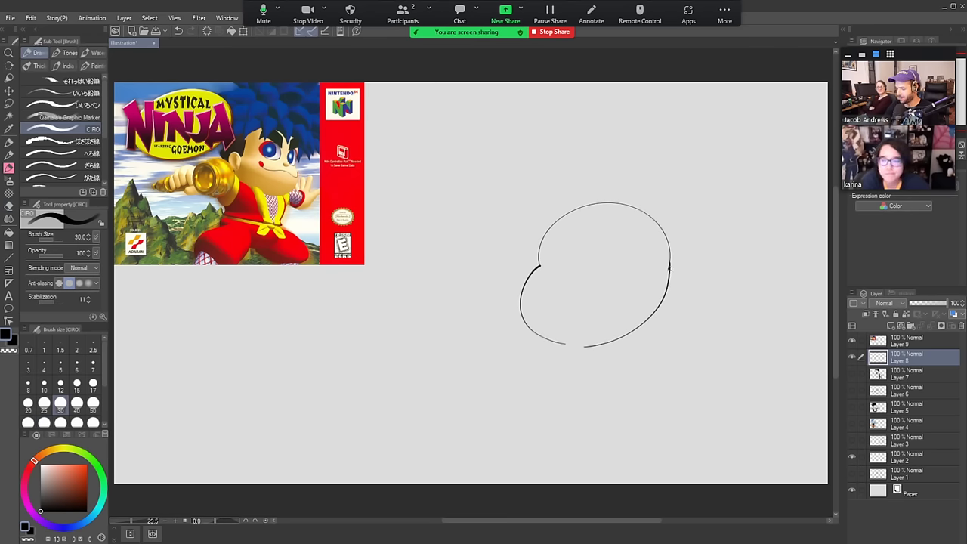
mouse_move(669, 268)
mouse_down()
mouse_move(695, 259)
mouse_move(667, 292)
mouse_up()
key(ctrl+z)
key(e)
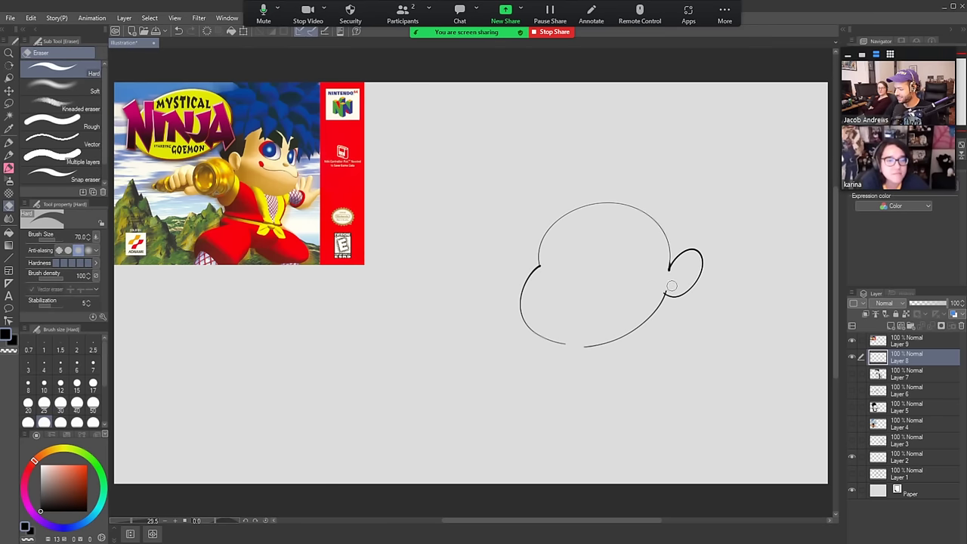
Draw a small nose and a wide wavy mouth line beneath it across the face
key(b)
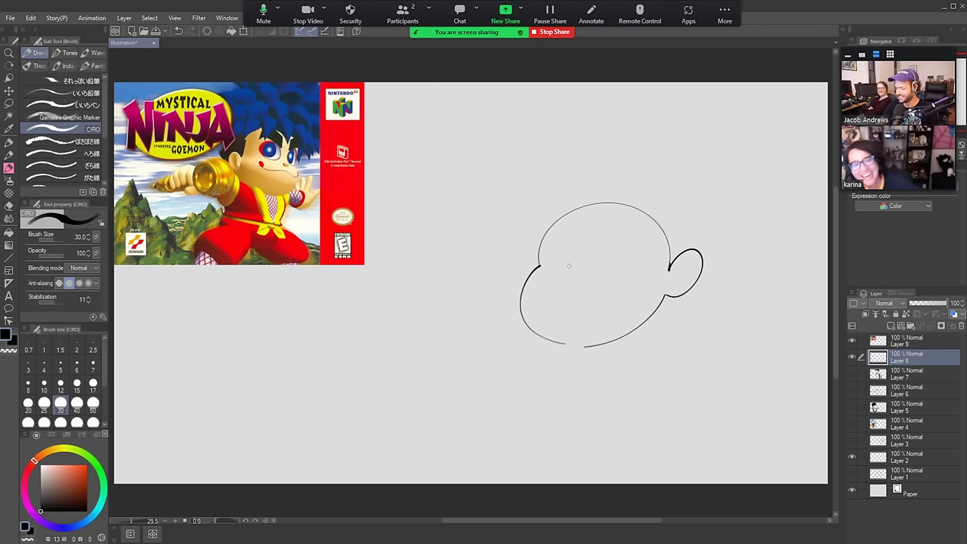
mouse_move(569, 266)
mouse_down()
mouse_move(580, 274)
mouse_move(570, 290)
mouse_move(574, 284)
mouse_up()
key(ctrl+z)
key(ctrl+z)
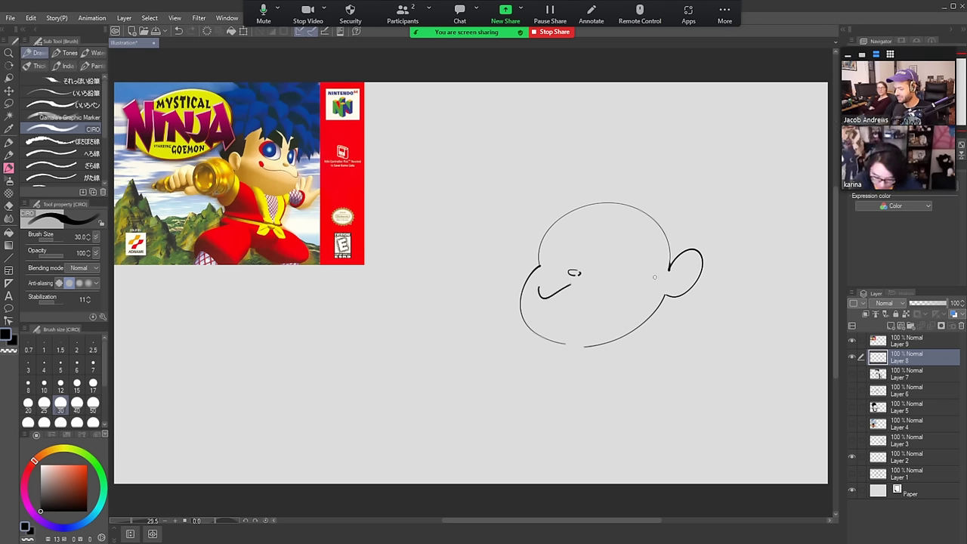
mouse_move(647, 280)
mouse_down()
mouse_move(637, 301)
mouse_move(574, 285)
mouse_up()
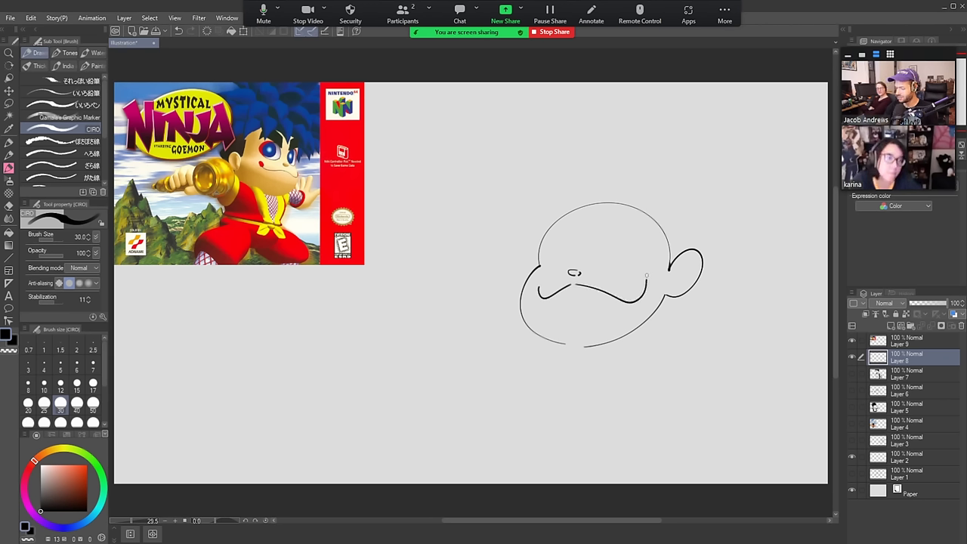
Add a filled black oval dot at each end of the mouth line
drag(644, 284, 646, 278)
key(ctrl+z)
key(ctrl+z)
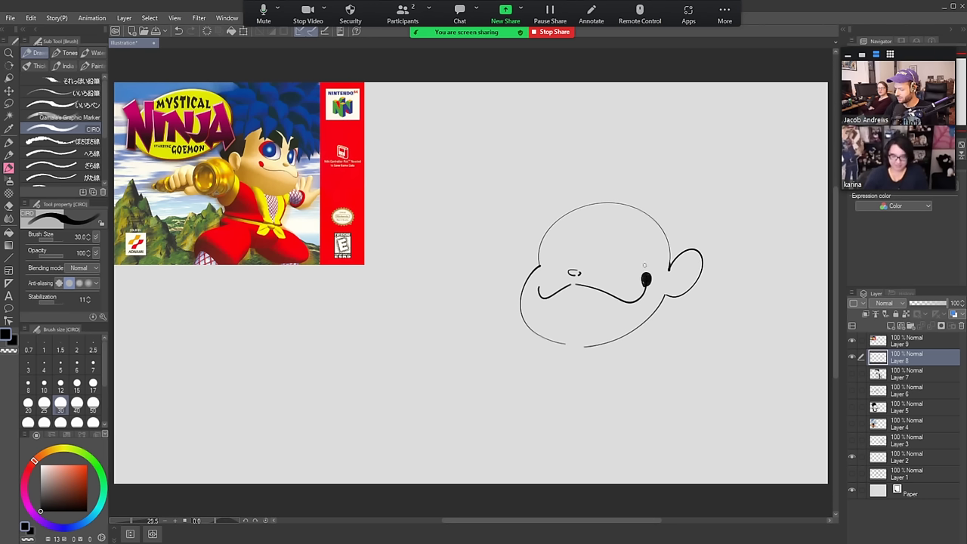
drag(537, 290, 539, 285)
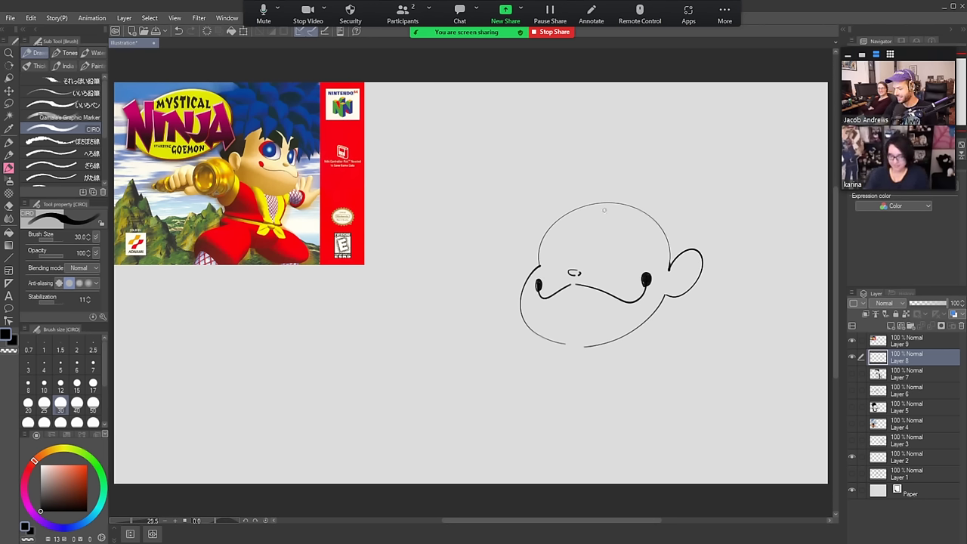
Draw the outlines of two tall oval eyes above the nose, with the left one narrower
drag(567, 261, 550, 259)
key(ctrl+z)
key(ctrl+z)
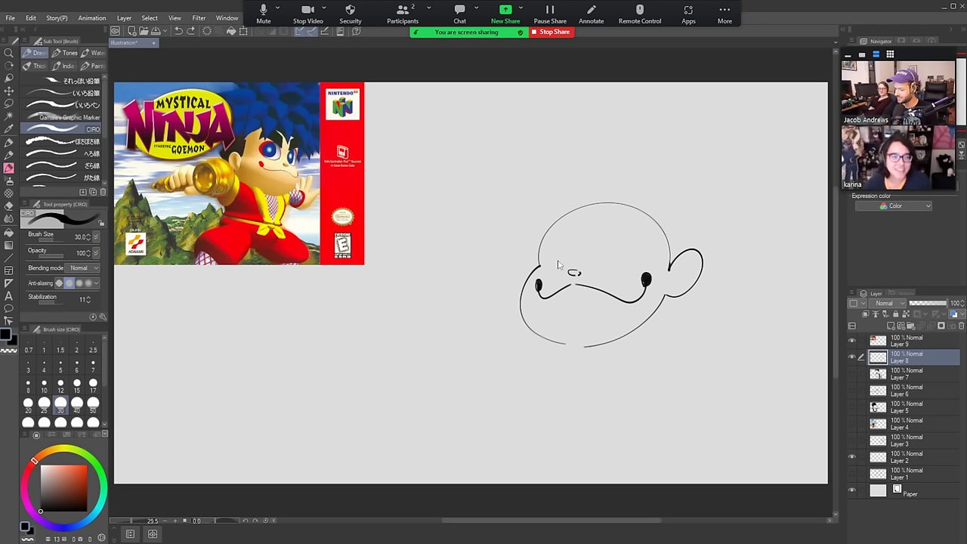
key(ctrl+y)
drag(550, 242, 573, 241)
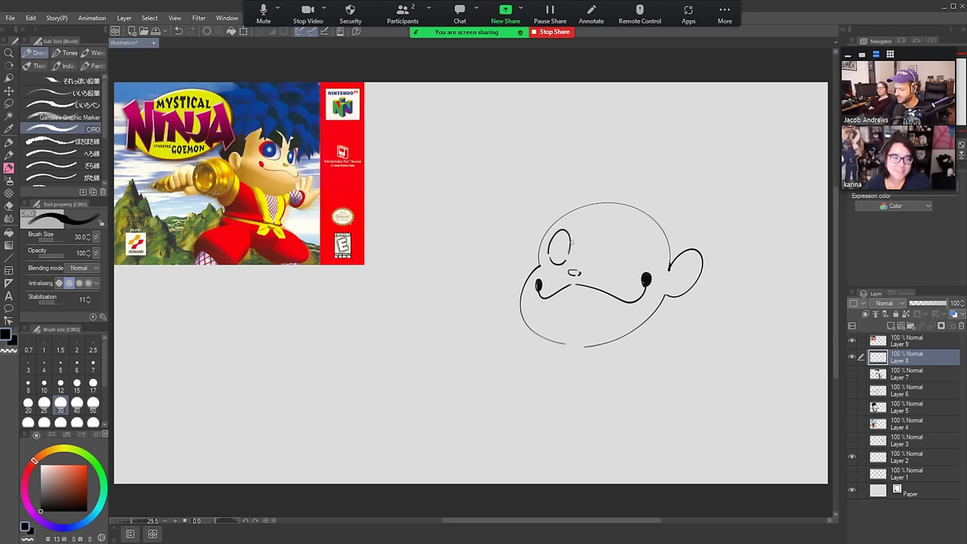
key(ctrl+z)
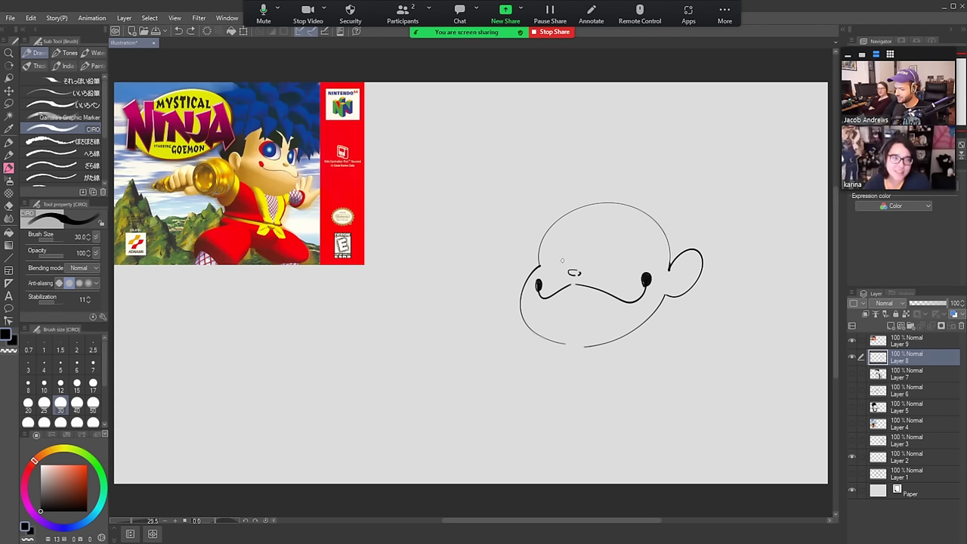
mouse_move(564, 261)
mouse_down()
mouse_move(550, 242)
mouse_move(548, 257)
mouse_move(564, 225)
mouse_move(574, 246)
mouse_move(578, 238)
mouse_move(565, 243)
mouse_move(594, 240)
mouse_move(600, 263)
mouse_move(631, 262)
mouse_move(628, 220)
mouse_move(638, 248)
mouse_move(609, 226)
mouse_move(638, 241)
mouse_up()
key(ctrl+z)
key(ctrl+z)
key(ctrl+z)
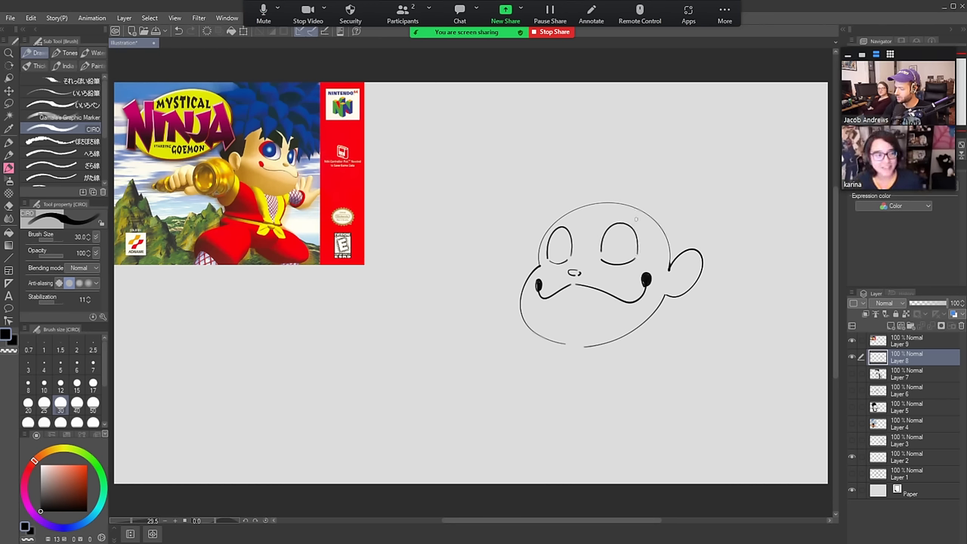
Draw an iris inside each eye outline and fill in dark pupils
drag(567, 232, 560, 259)
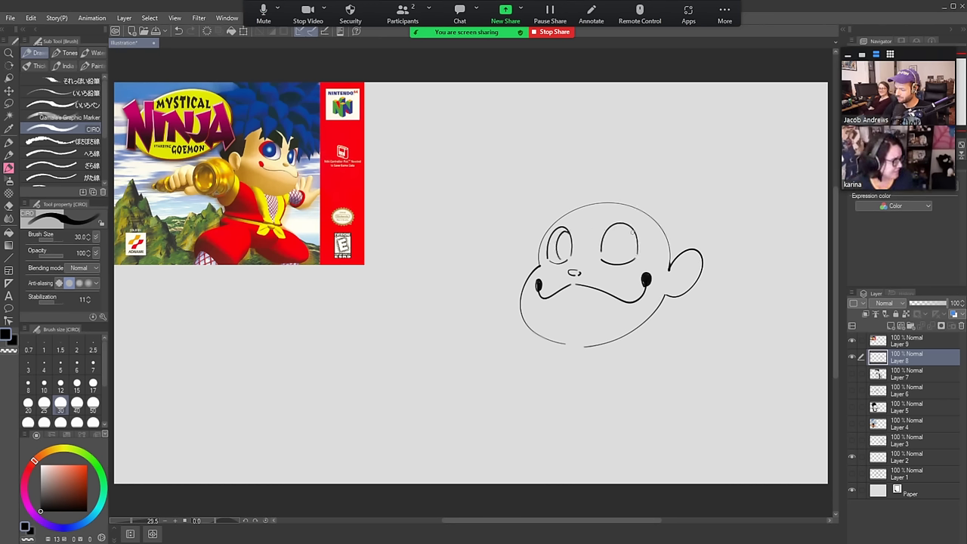
drag(633, 229, 614, 257)
key(ctrl+z)
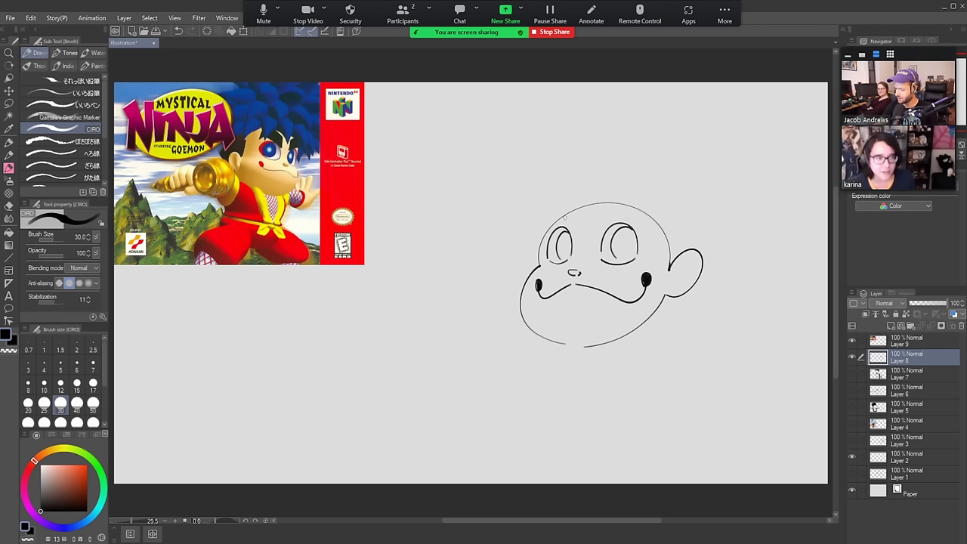
mouse_move(557, 246)
mouse_down()
mouse_move(628, 224)
mouse_move(623, 251)
mouse_move(637, 230)
mouse_up()
key(ctrl+z)
Erase the left half of the cranium outline and redraw a short forehead line rising from the left cheek
key(e)
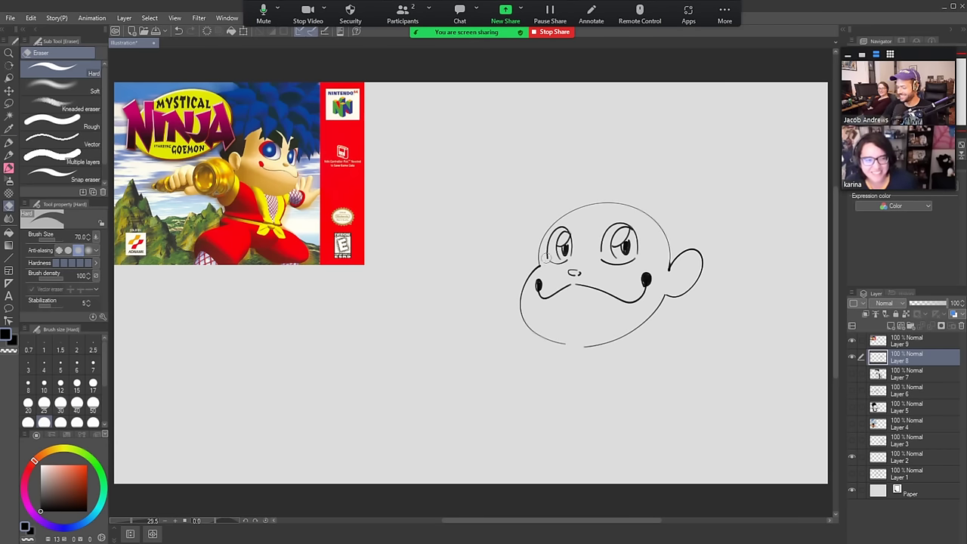
mouse_move(543, 260)
mouse_down()
mouse_move(568, 213)
mouse_move(613, 198)
mouse_up()
key(b)
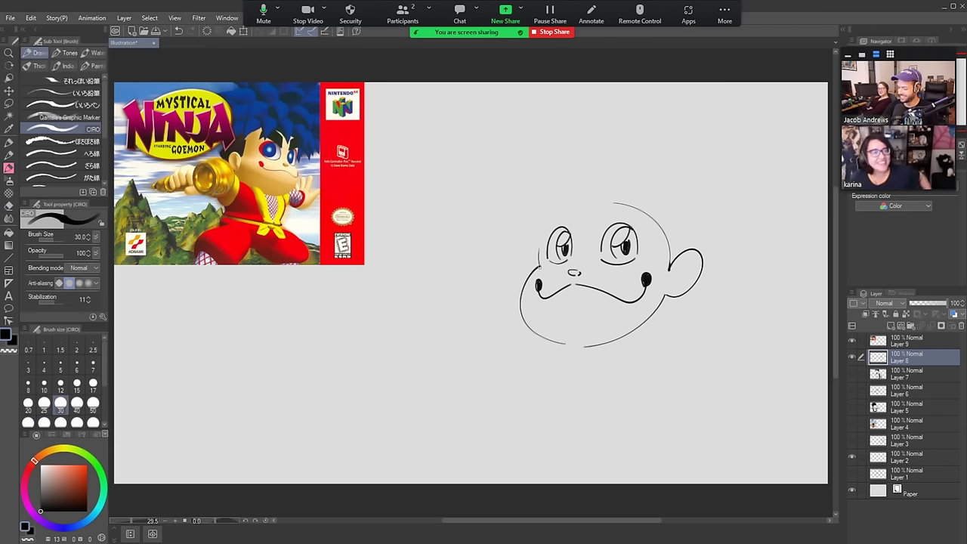
drag(540, 269, 549, 221)
key(ctrl+z)
drag(540, 265, 547, 221)
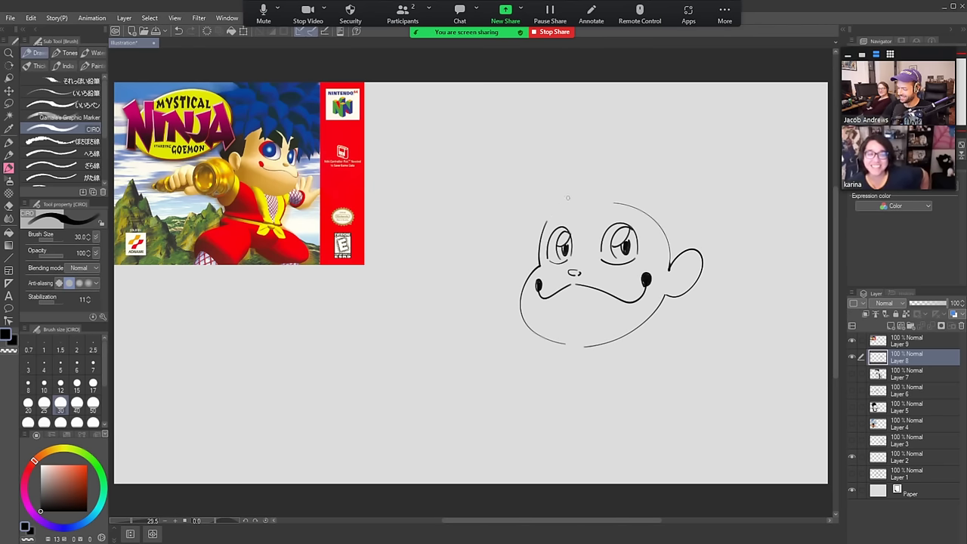
Erase the remaining right half of the cranium outline and draw the inner fold lines of the ear
key(e)
mouse_move(616, 200)
mouse_down()
mouse_move(654, 220)
mouse_move(686, 295)
mouse_up()
key(b)
key(ctrl+z)
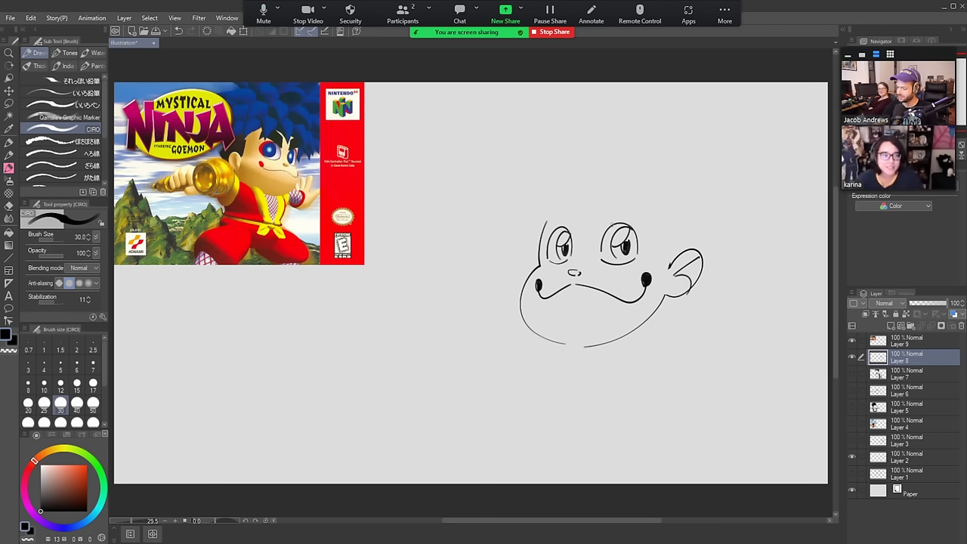
Add curved contour lines around the outer edges of both eyes
mouse_move(606, 226)
mouse_down()
mouse_move(644, 219)
mouse_move(639, 257)
mouse_up()
mouse_move(549, 262)
mouse_down()
mouse_move(546, 228)
mouse_move(567, 222)
mouse_up()
key(ctrl+z)
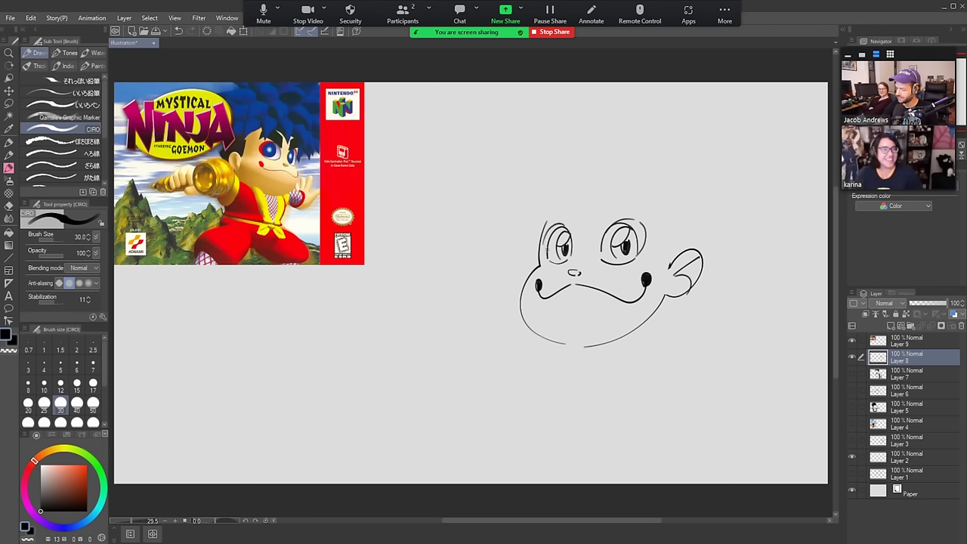
key(ctrl+z)
mouse_move(546, 261)
mouse_down()
mouse_move(545, 233)
mouse_move(570, 225)
mouse_up()
key(ctrl+z)
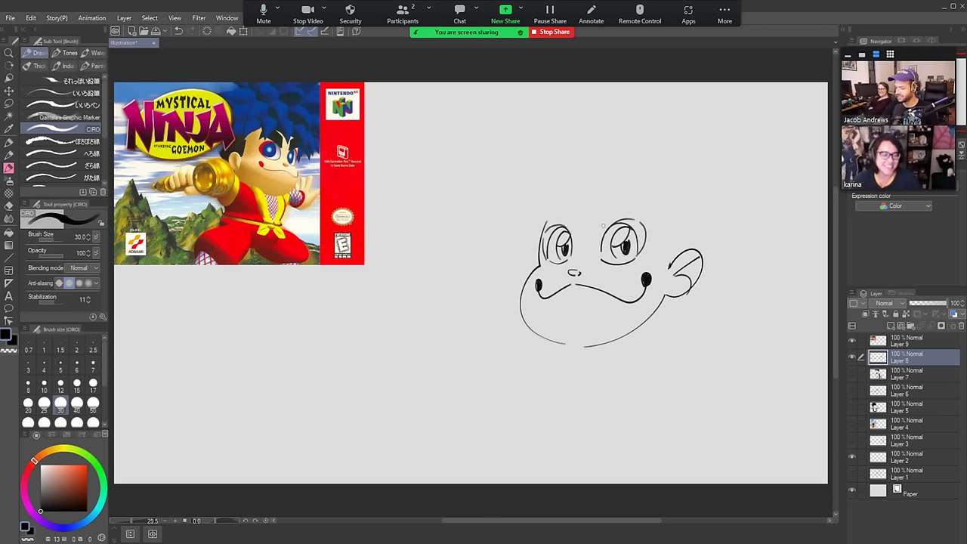
Draw the outline of a thick, angled eyebrow above the right eye
drag(602, 228, 664, 214)
key(ctrl+z)
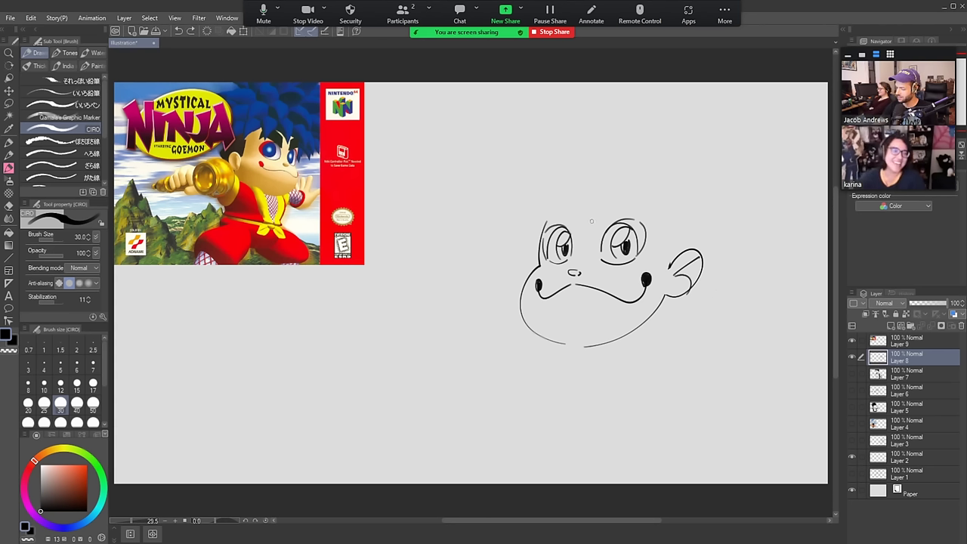
mouse_move(594, 225)
mouse_down()
mouse_move(599, 199)
mouse_move(596, 225)
mouse_move(663, 212)
mouse_up()
key(ctrl+z)
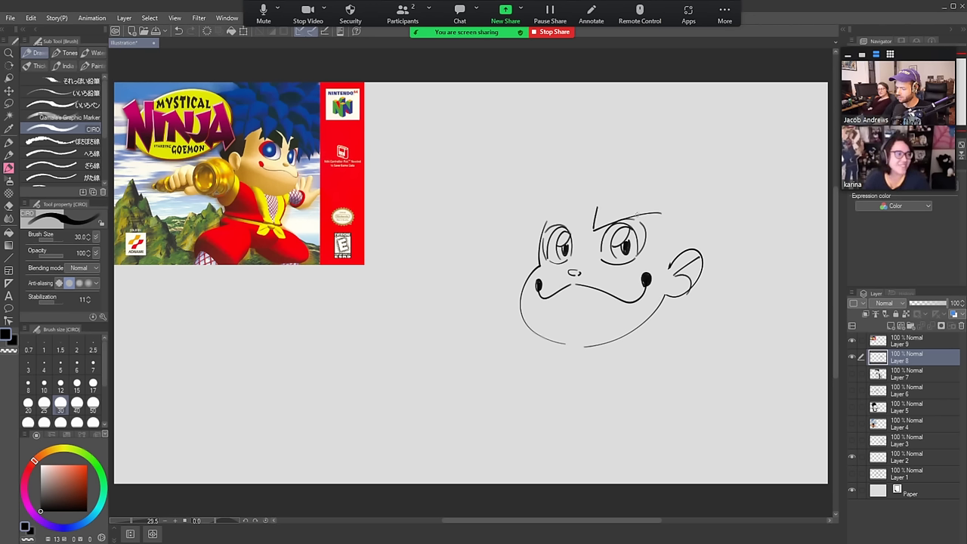
key(ctrl+z)
drag(594, 227, 657, 211)
key(ctrl+z)
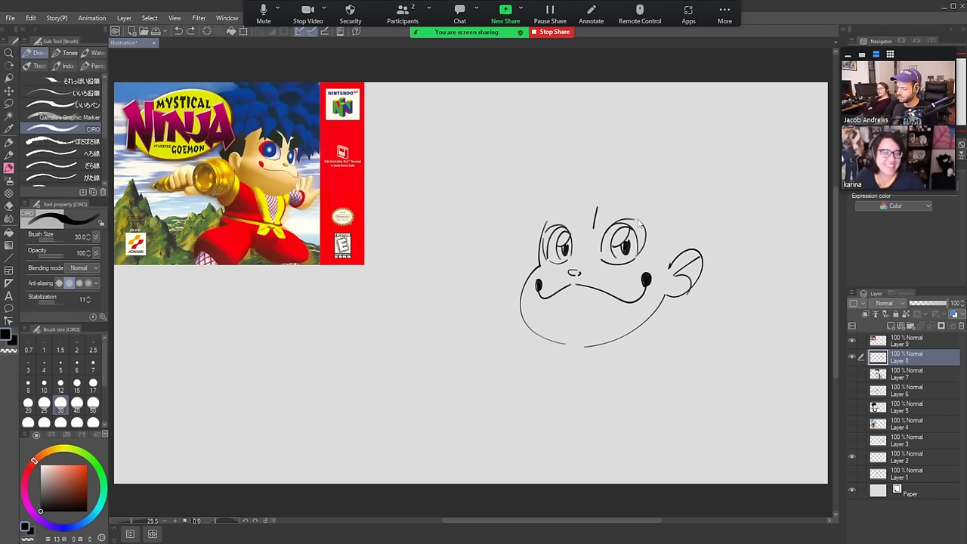
drag(594, 227, 655, 223)
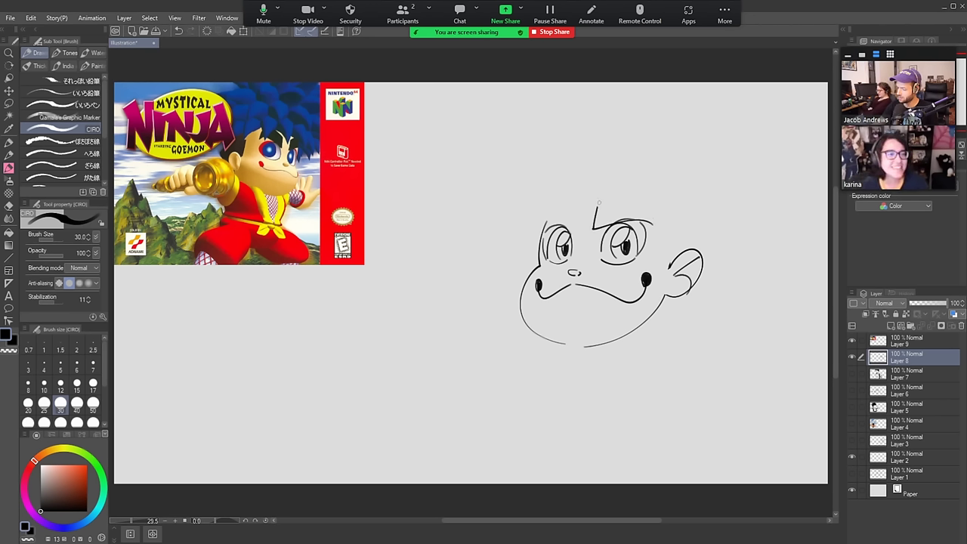
mouse_move(597, 205)
mouse_down()
mouse_move(666, 211)
mouse_move(655, 227)
mouse_move(659, 198)
mouse_move(647, 207)
mouse_up()
key(e)
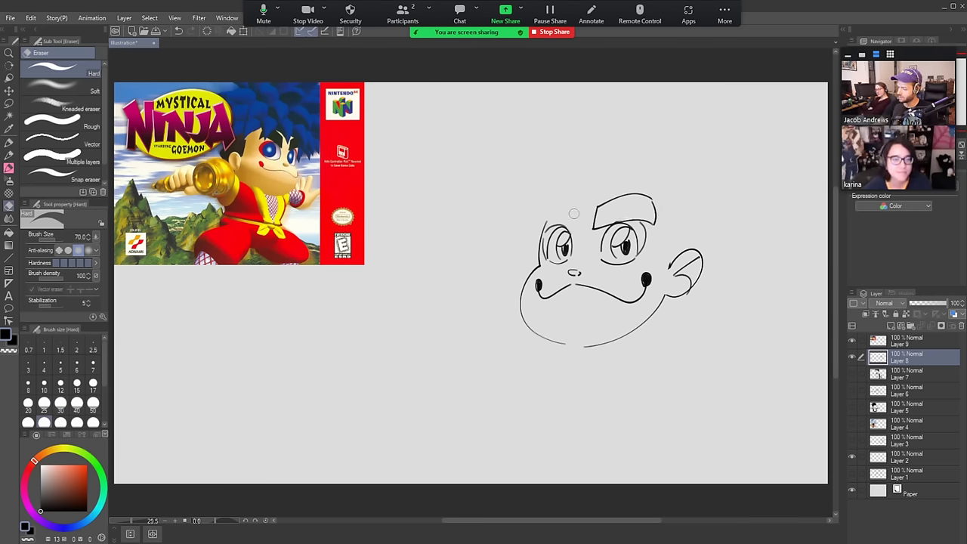
Draw a matching thick eyebrow outline above the left eye and clean up its edges with the eraser
key(b)
mouse_move(579, 204)
mouse_down()
mouse_move(579, 233)
mouse_move(540, 222)
mouse_move(581, 212)
mouse_move(545, 204)
mouse_up()
key(ctrl+z)
key(ctrl+z)
key(ctrl+z)
key(ctrl+z)
key(e)
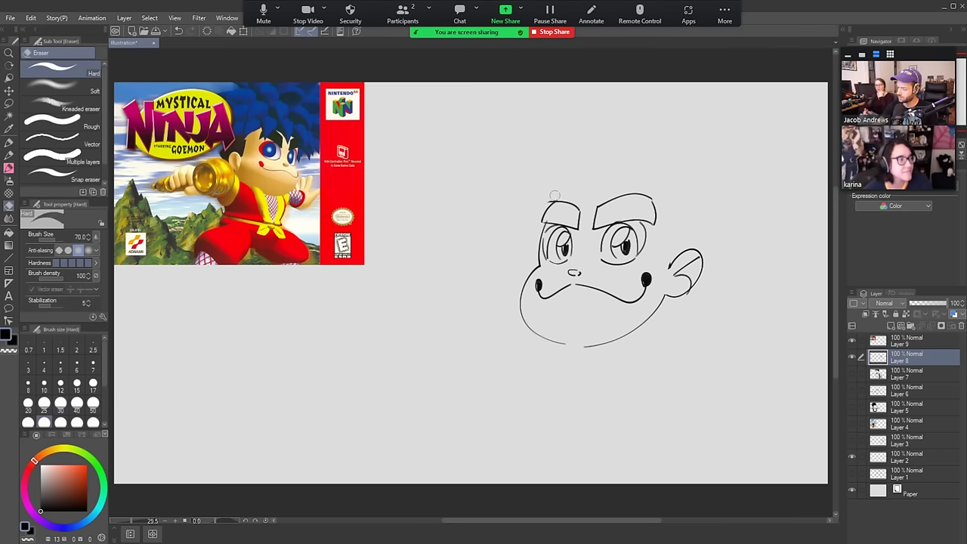
key(b)
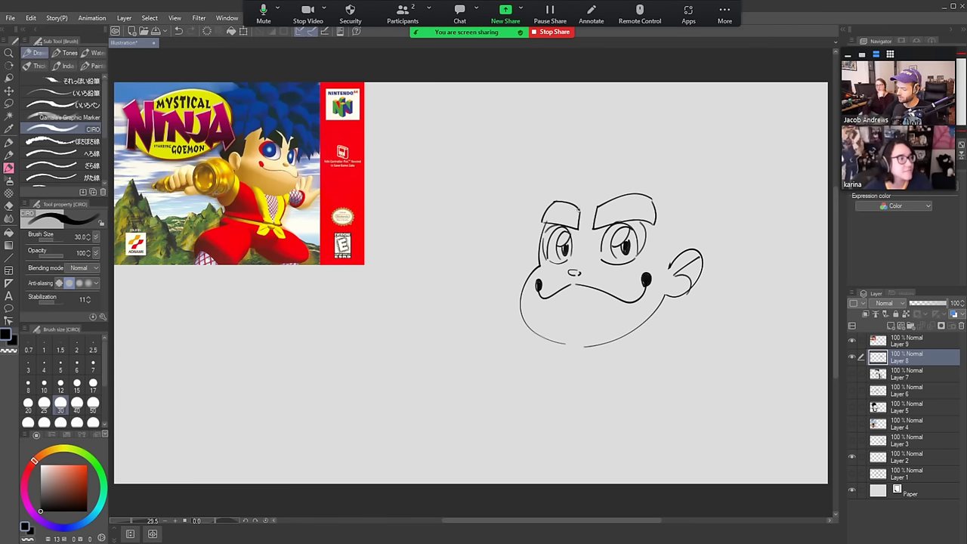
Fill both eyebrow outlines with solid black
key(g)
click(563, 212)
click(635, 205)
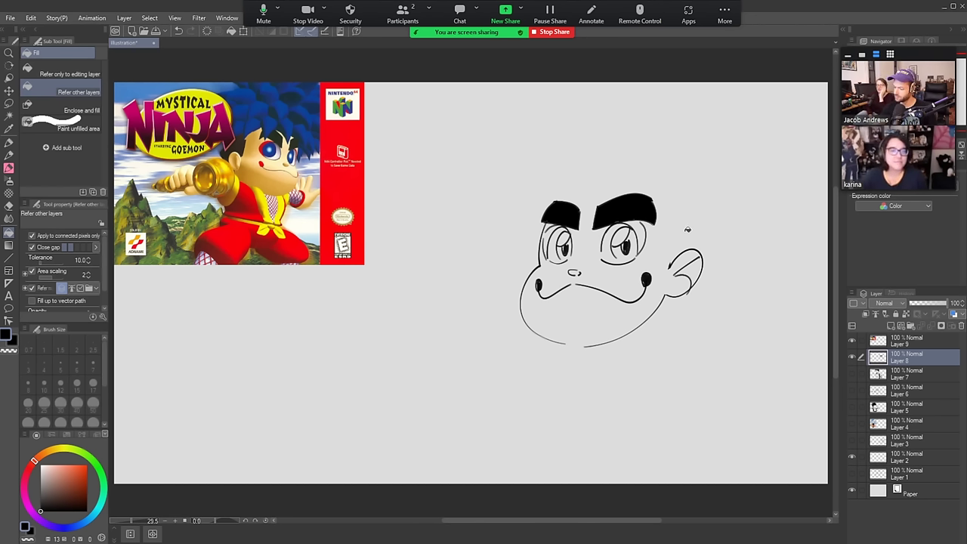
Draw the sideburn edge in front of the ear and pointed fringe strands across the forehead above the eyebrows
key(b)
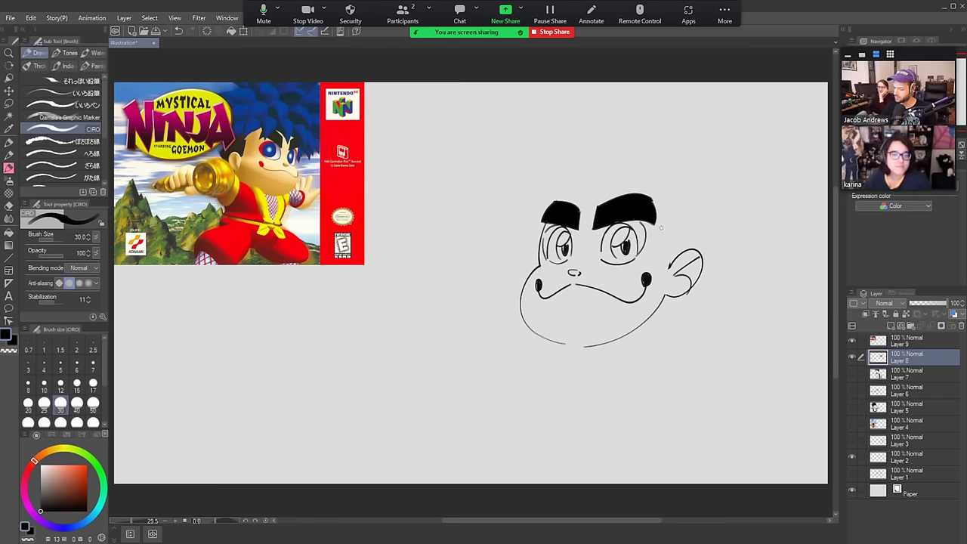
mouse_move(669, 219)
mouse_down()
mouse_move(659, 244)
mouse_move(667, 270)
mouse_up()
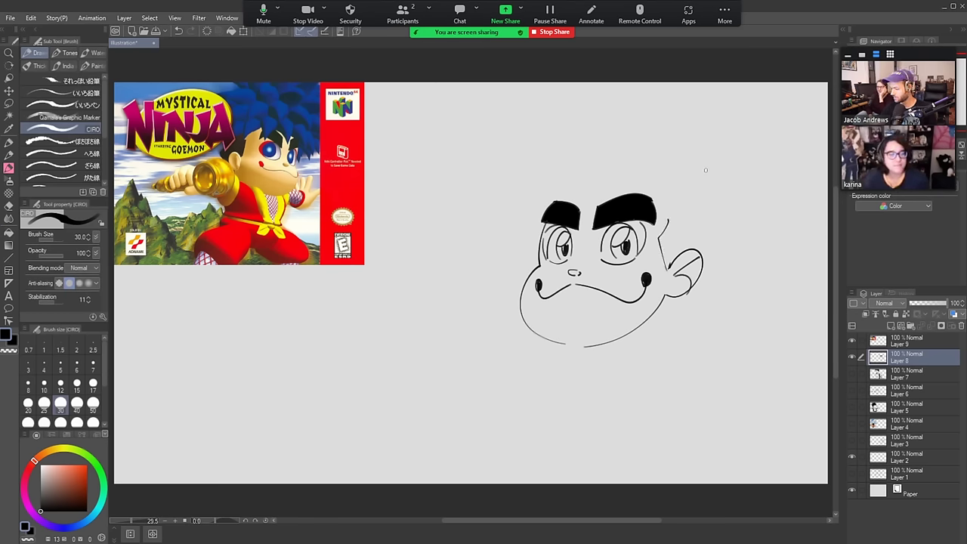
mouse_move(583, 179)
mouse_down()
mouse_move(573, 205)
mouse_move(610, 184)
mouse_up()
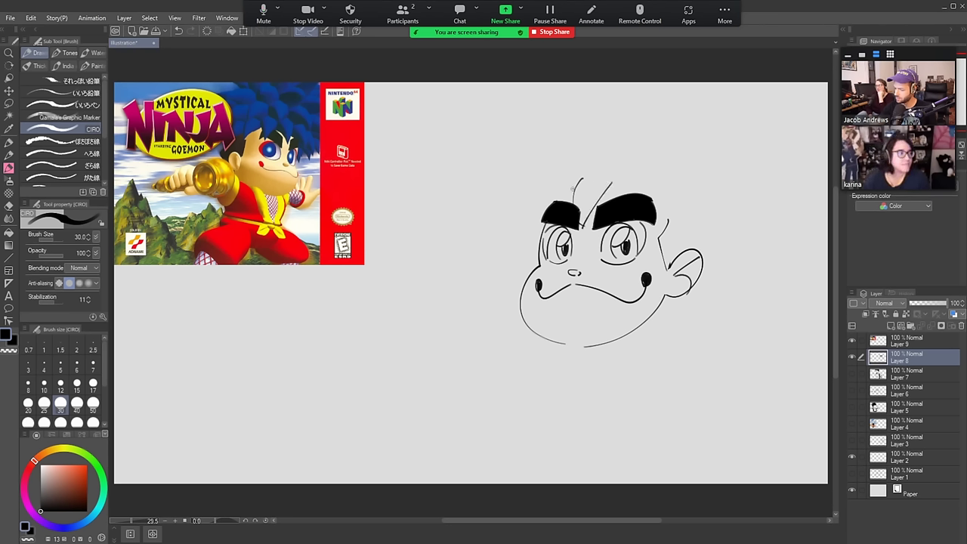
mouse_move(568, 198)
mouse_down()
mouse_move(571, 208)
mouse_move(560, 201)
mouse_move(576, 176)
mouse_move(622, 196)
mouse_move(625, 175)
mouse_move(679, 222)
mouse_move(666, 186)
mouse_move(703, 237)
mouse_move(692, 193)
mouse_up()
key(ctrl+z)
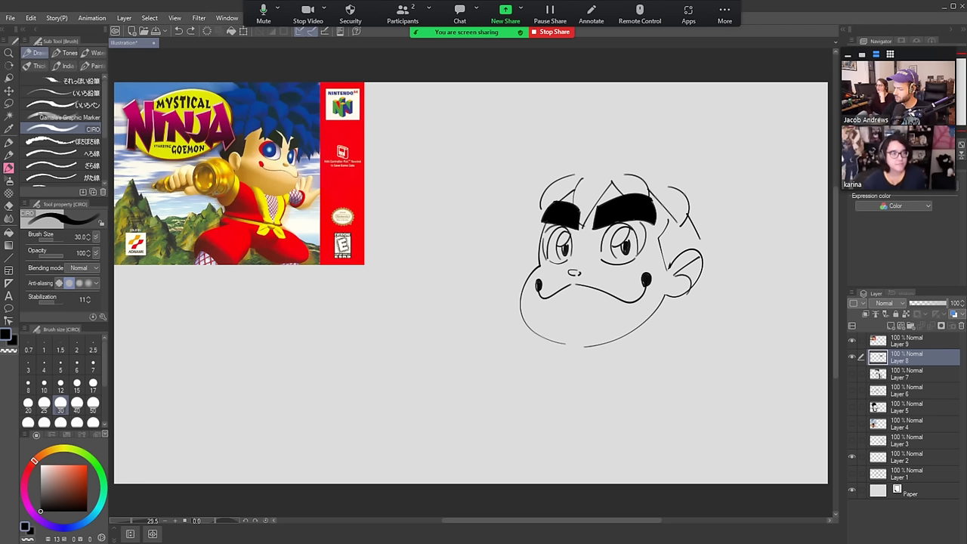
Draw pointed hair tufts above and behind the ear, extending from the end of the fringe
drag(704, 235, 692, 194)
key(ctrl+z)
drag(703, 241, 700, 200)
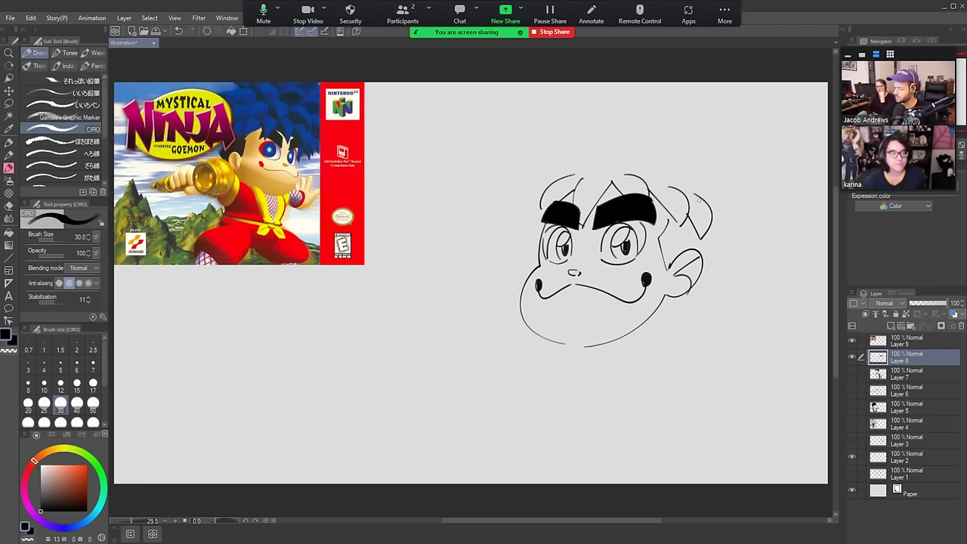
mouse_move(713, 236)
mouse_down()
mouse_move(726, 254)
mouse_move(719, 214)
mouse_up()
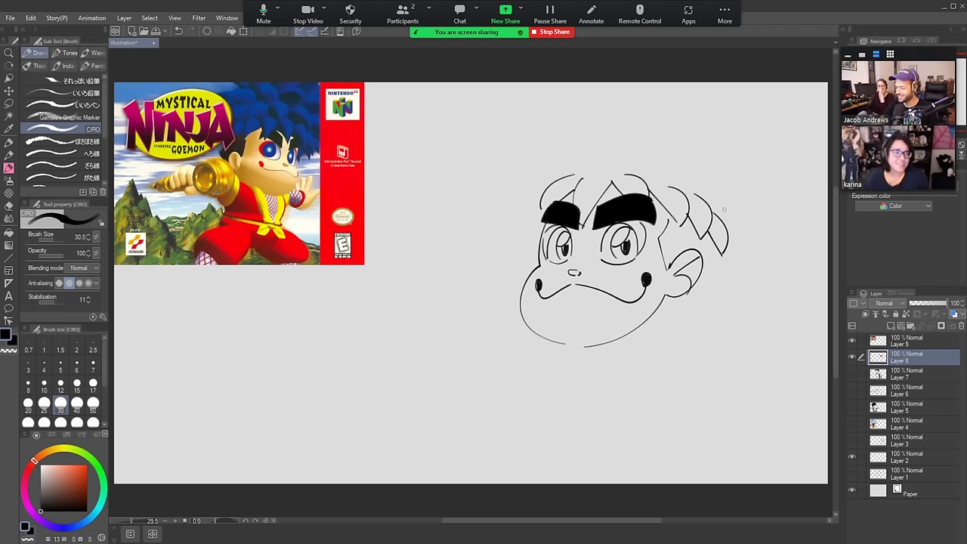
Draw a curved hair spike sticking out from the left side of the head above the fringe
mouse_move(555, 178)
mouse_down()
mouse_move(526, 183)
mouse_move(575, 159)
mouse_up()
key(ctrl+z)
key(ctrl+z)
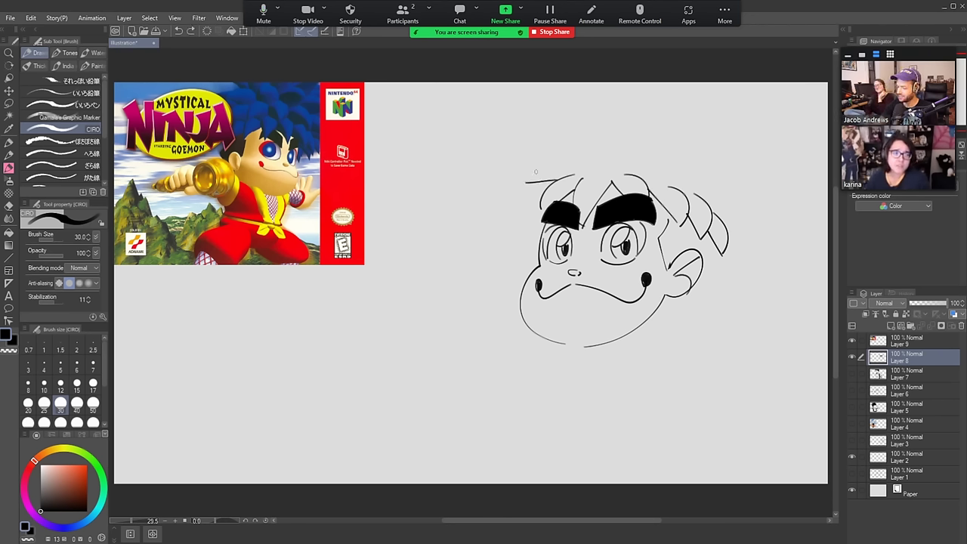
mouse_move(523, 184)
mouse_down()
mouse_move(535, 167)
mouse_move(567, 160)
mouse_up()
key(ctrl+z)
drag(523, 184, 565, 160)
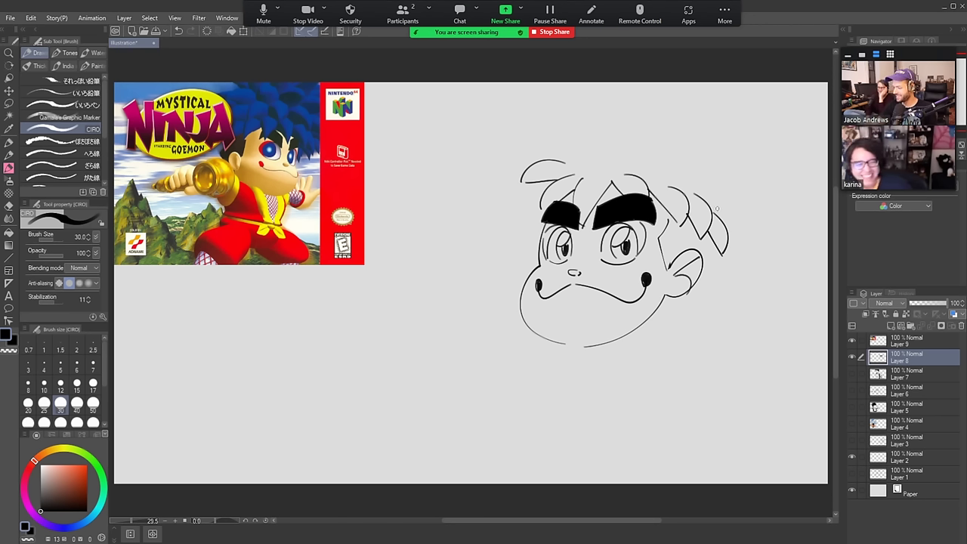
Complete the spiky hair silhouette with large curved spikes around the right side and over the top of the head
drag(717, 209, 752, 219)
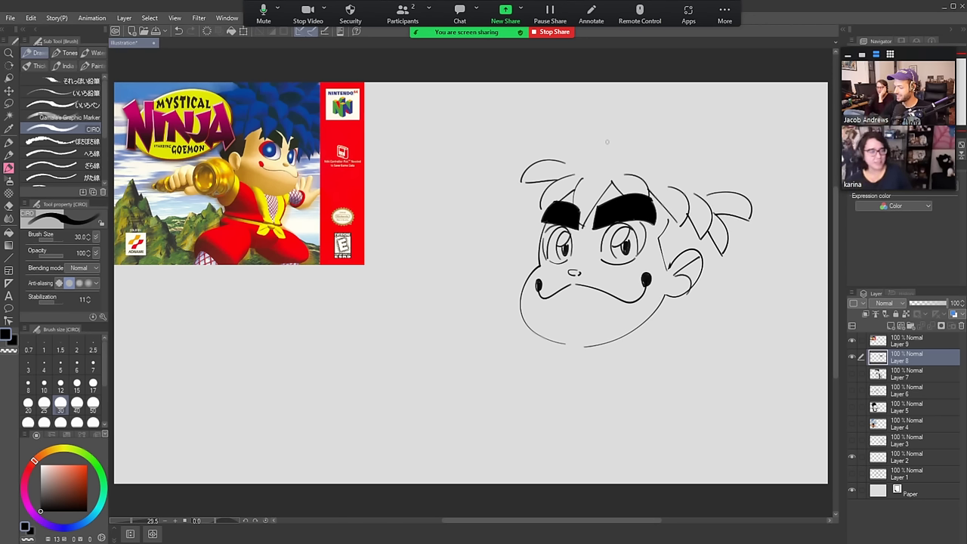
mouse_move(567, 161)
mouse_down()
mouse_move(533, 140)
mouse_move(584, 136)
mouse_move(533, 136)
mouse_move(588, 145)
mouse_move(574, 112)
mouse_move(615, 141)
mouse_up()
key(ctrl+z)
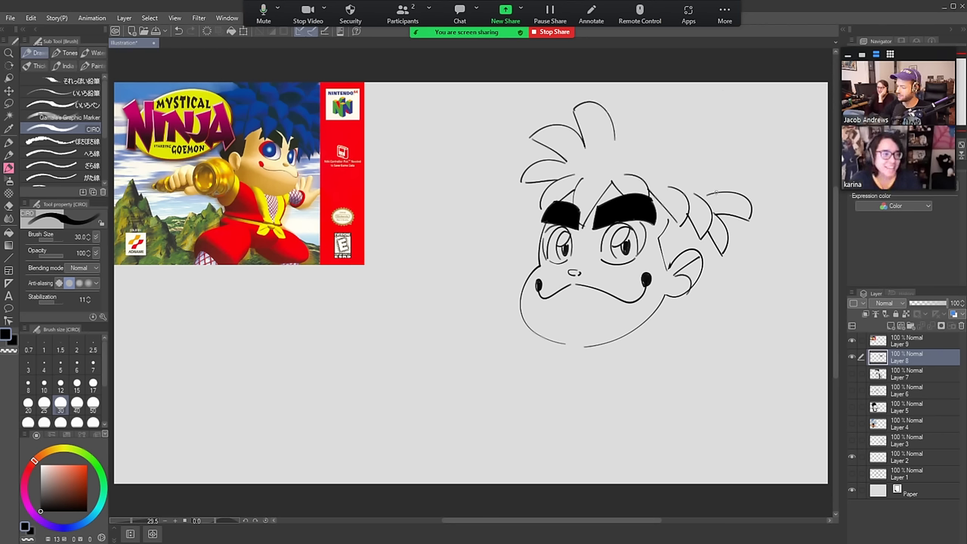
mouse_move(716, 192)
mouse_down()
mouse_move(762, 189)
mouse_move(727, 165)
mouse_move(700, 176)
mouse_move(743, 154)
mouse_move(687, 160)
mouse_up()
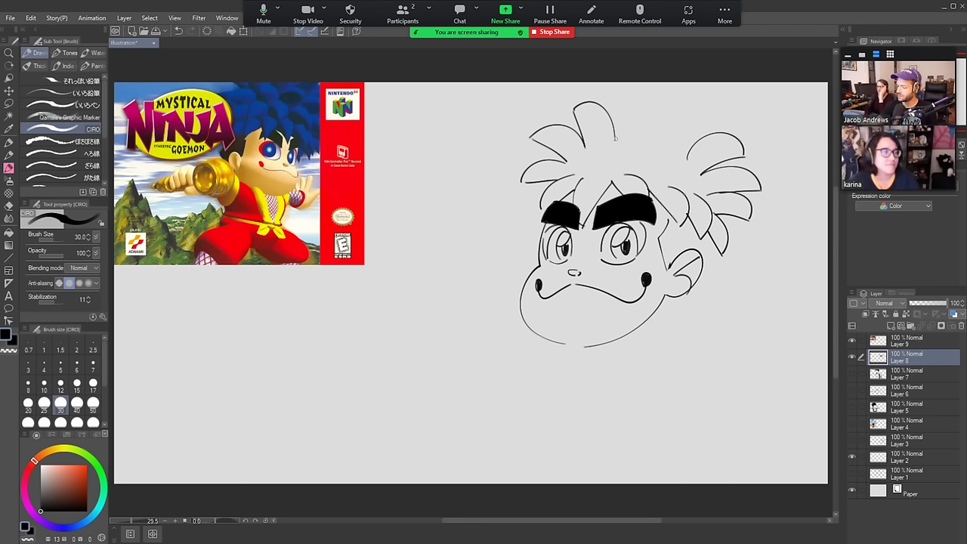
mouse_move(616, 138)
mouse_down()
mouse_move(619, 98)
mouse_move(651, 142)
mouse_move(708, 109)
mouse_move(684, 151)
mouse_move(659, 125)
mouse_move(694, 105)
mouse_move(686, 157)
mouse_up()
key(ctrl+z)
key(ctrl+z)
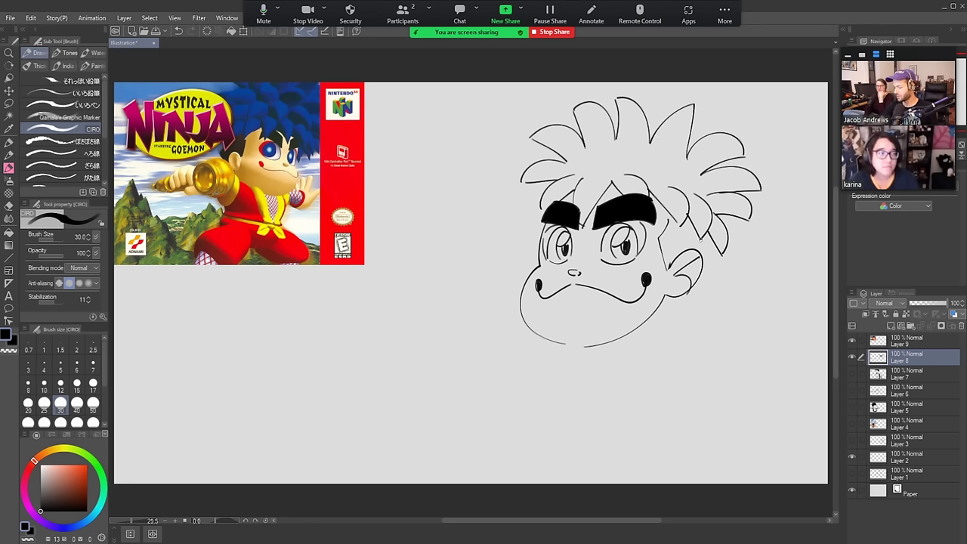
Close off the hairline behind the ear and fill the area between the sideburn and the tufts with black
drag(714, 240, 703, 257)
key(ctrl+z)
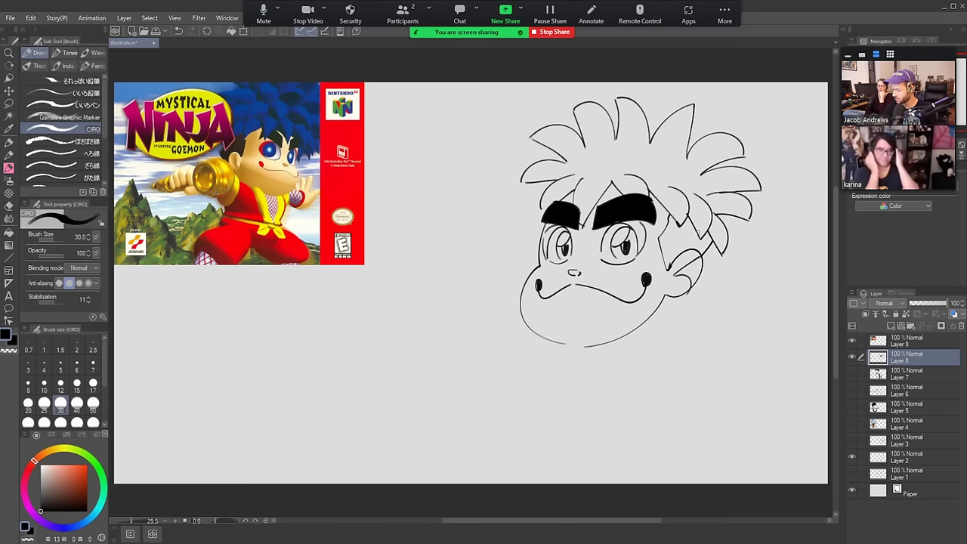
key(g)
click(697, 234)
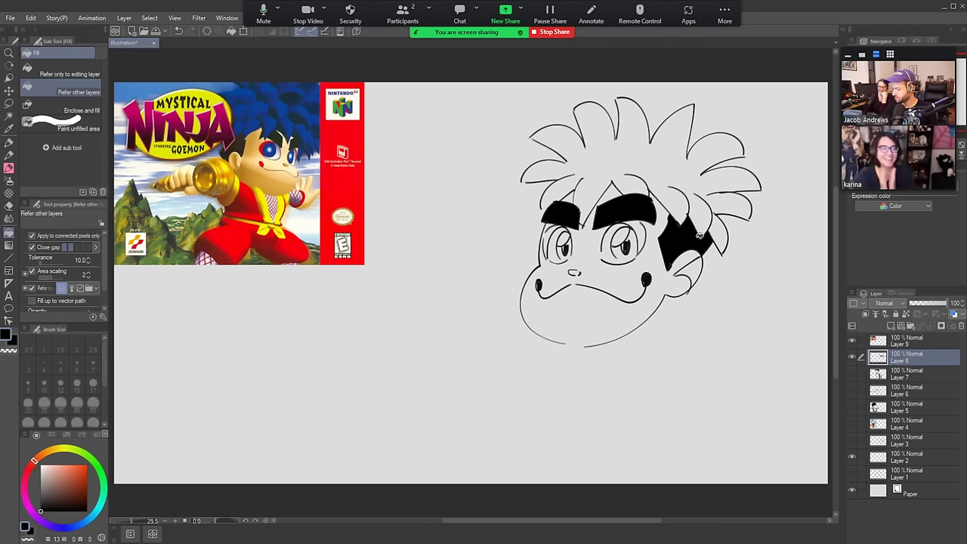
Draw the small hair shape at the left temple beside the left eyebrow and fill it with black
key(b)
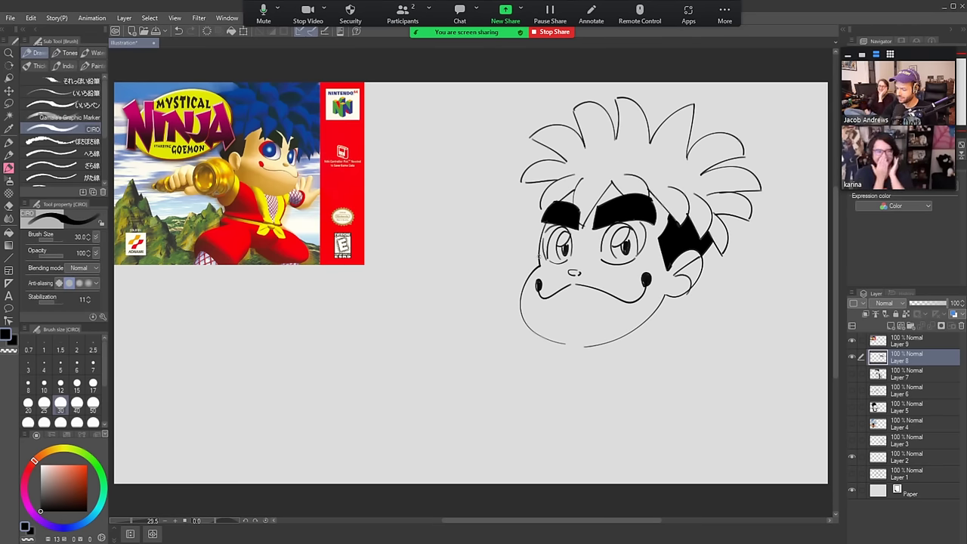
drag(538, 257, 555, 201)
key(ctrl+z)
drag(536, 250, 542, 207)
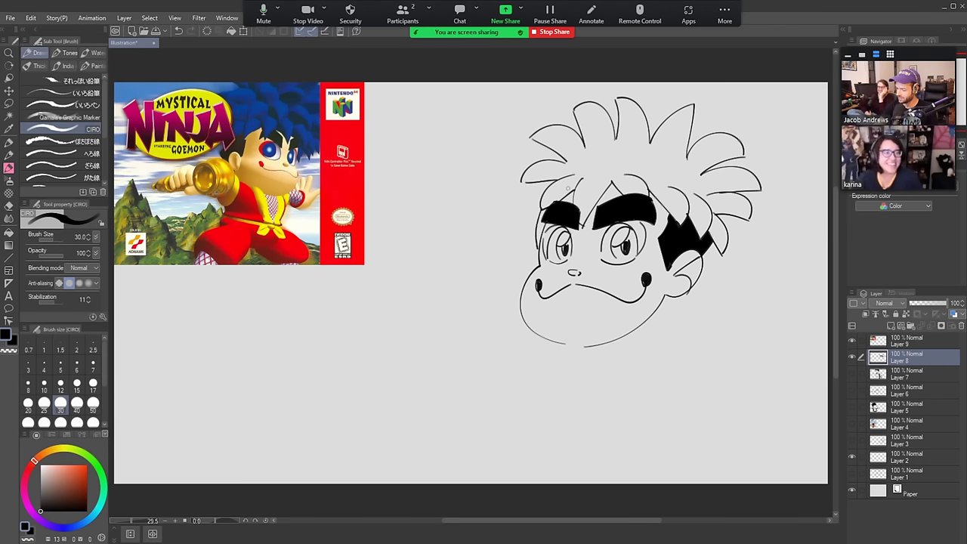
key(g)
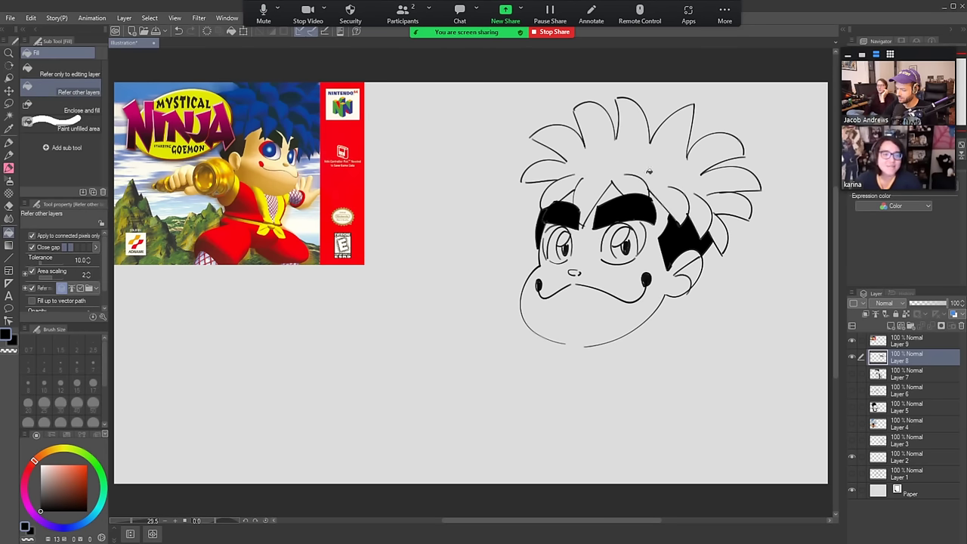
key(b)
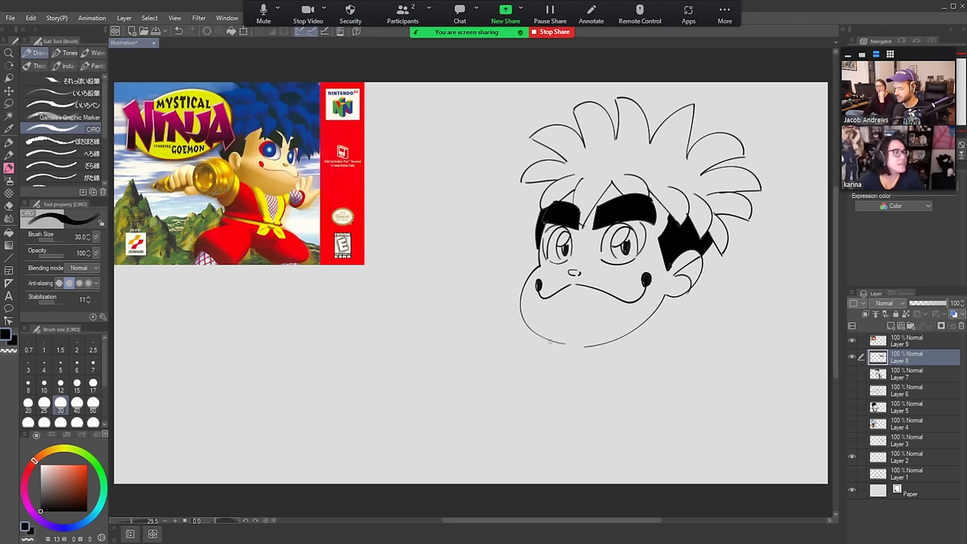
drag(551, 341, 549, 401)
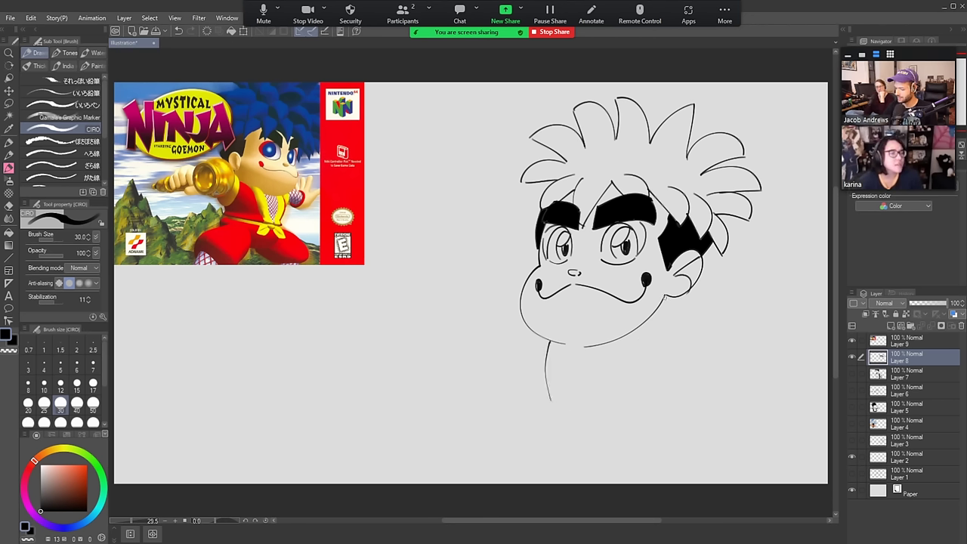
key(ctrl+z)
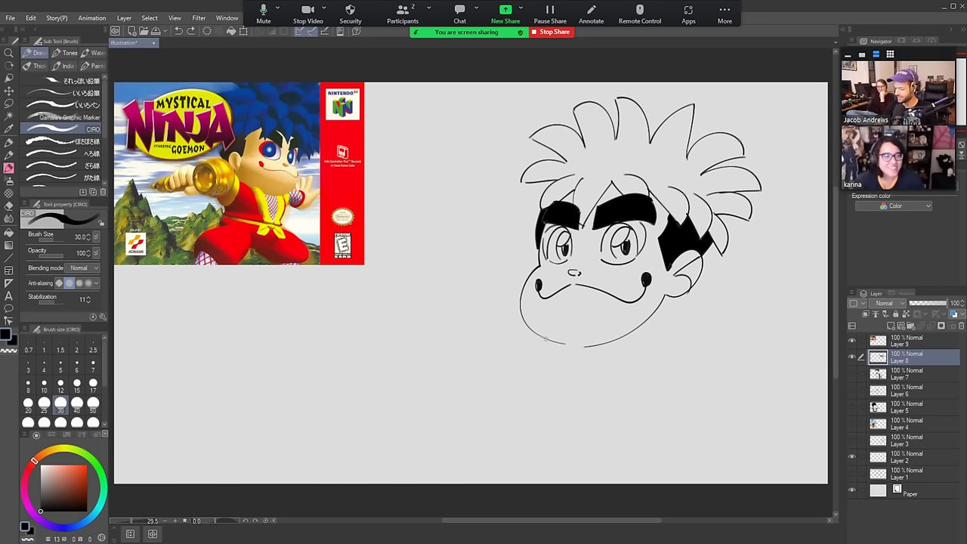
drag(545, 340, 549, 423)
key(ctrl+z)
drag(545, 339, 568, 421)
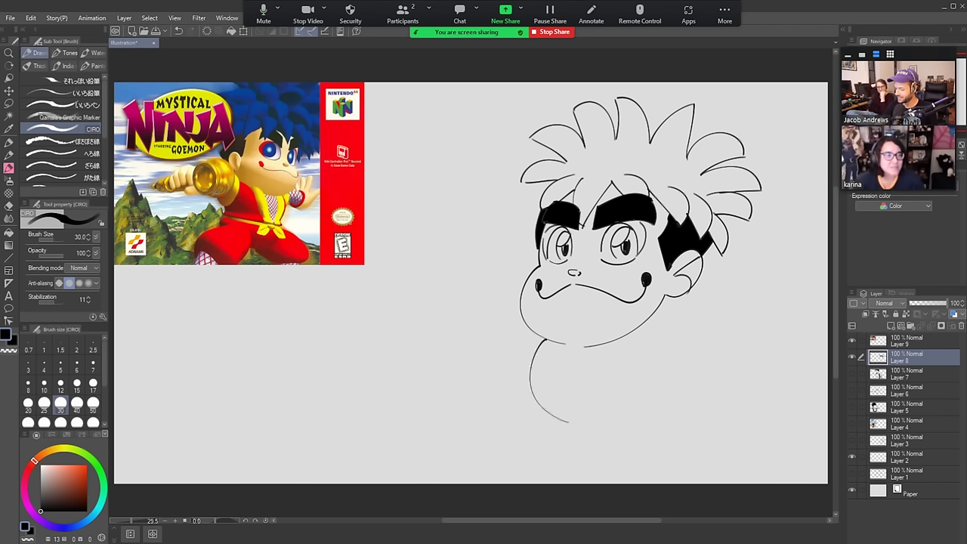
drag(684, 312, 654, 413)
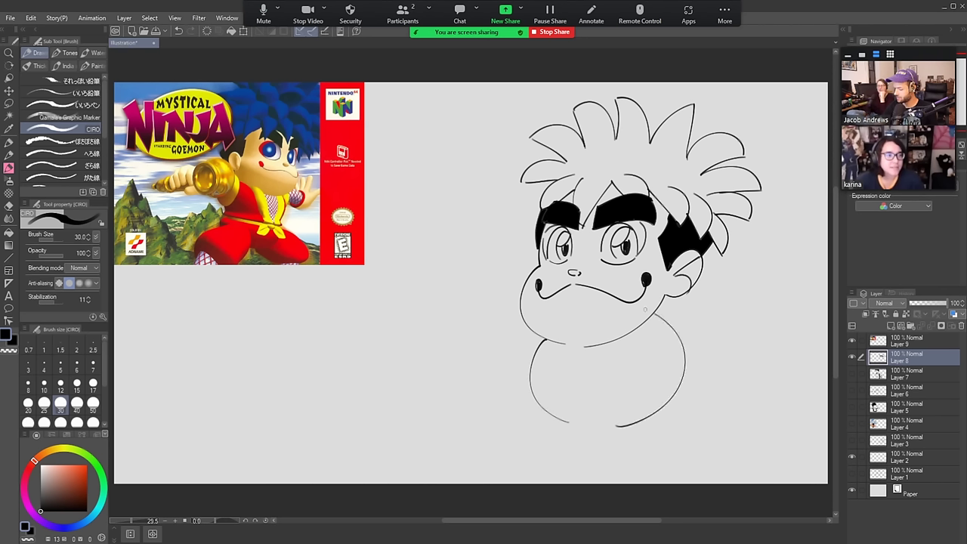
key(ctrl+z)
drag(675, 302, 650, 423)
key(ctrl+z)
key(ctrl+z)
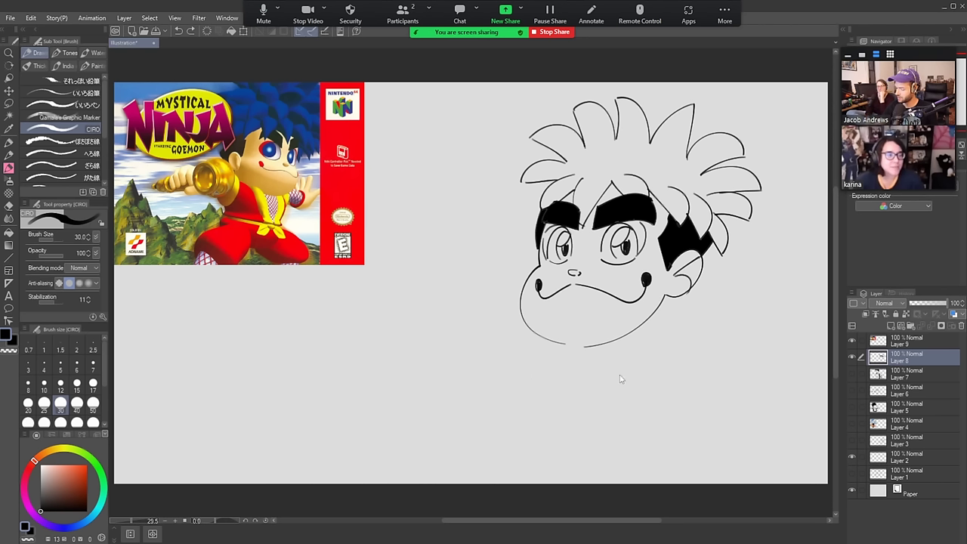
drag(550, 342, 539, 424)
drag(663, 309, 697, 419)
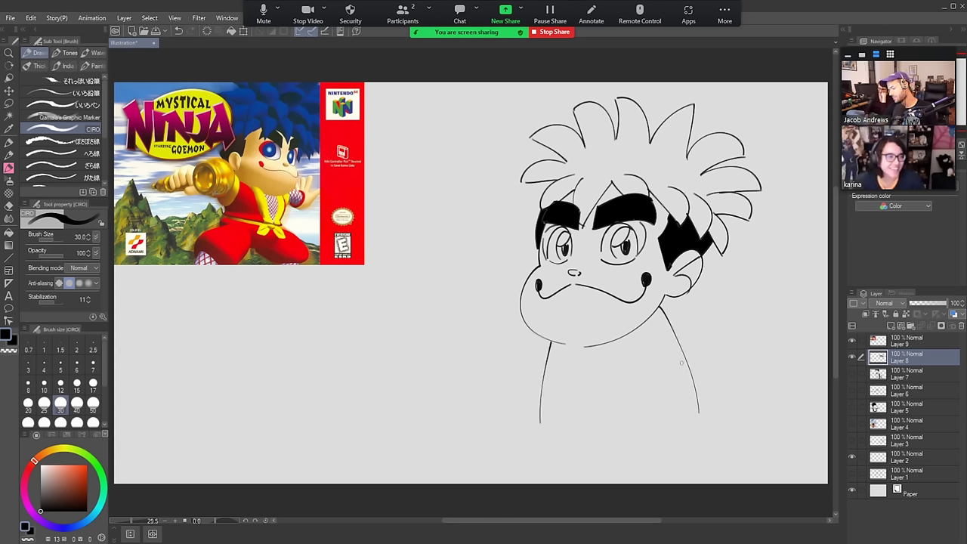
key(ctrl+z)
key(ctrl+z)
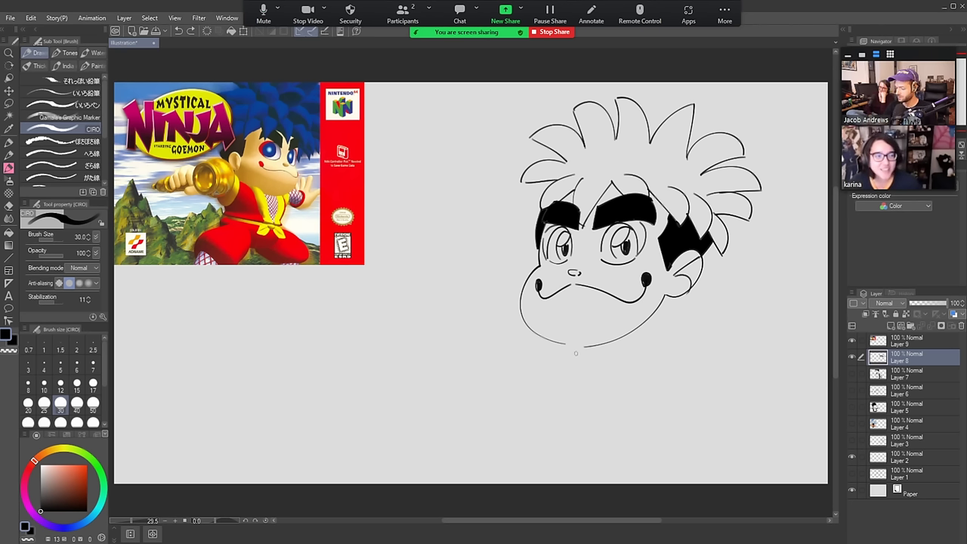
Draw a V-shaped collar with curved lapels below the chin and start the sleeve outlines on both sides
drag(547, 342, 575, 402)
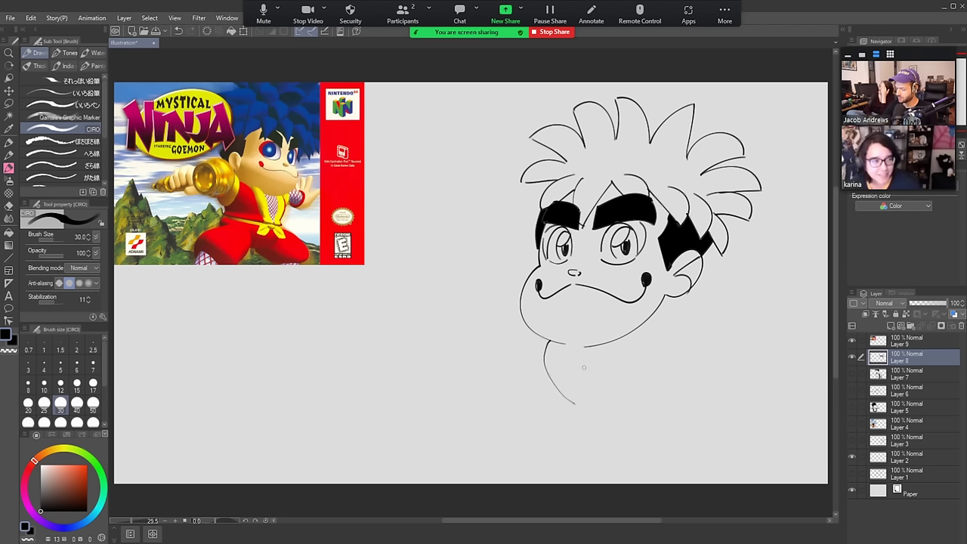
mouse_move(568, 346)
mouse_down()
mouse_move(592, 406)
mouse_move(616, 340)
mouse_up()
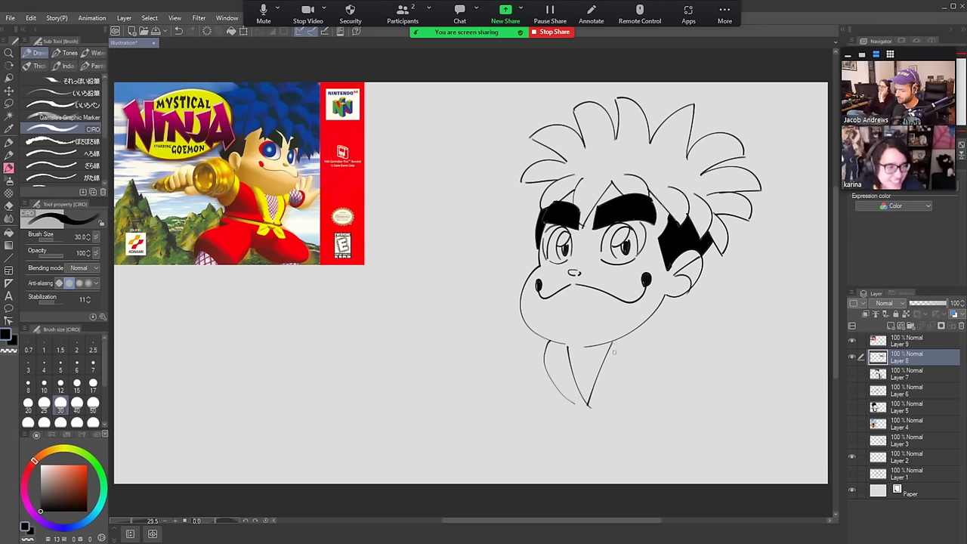
key(ctrl+z)
drag(592, 406, 616, 339)
drag(596, 412, 639, 338)
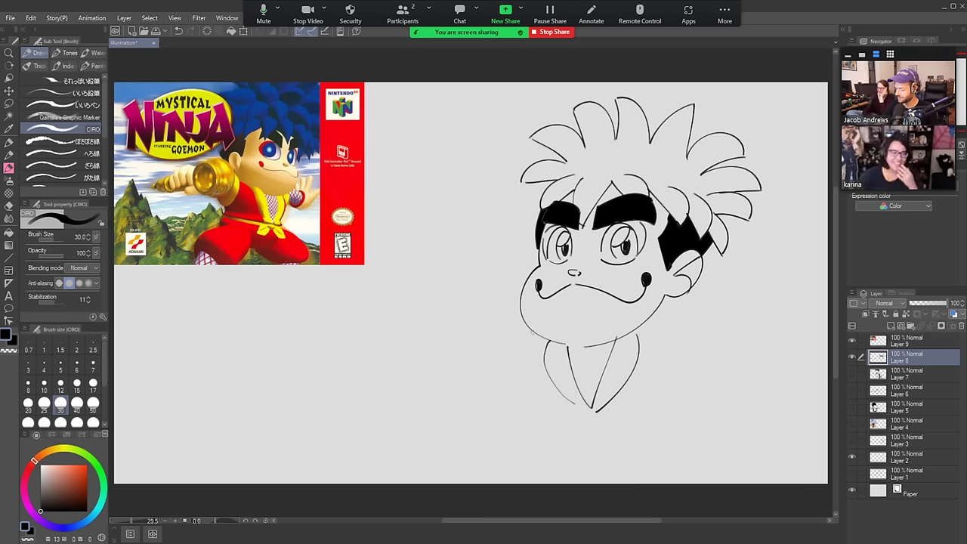
mouse_move(530, 334)
mouse_down()
mouse_move(514, 361)
mouse_move(533, 384)
mouse_up()
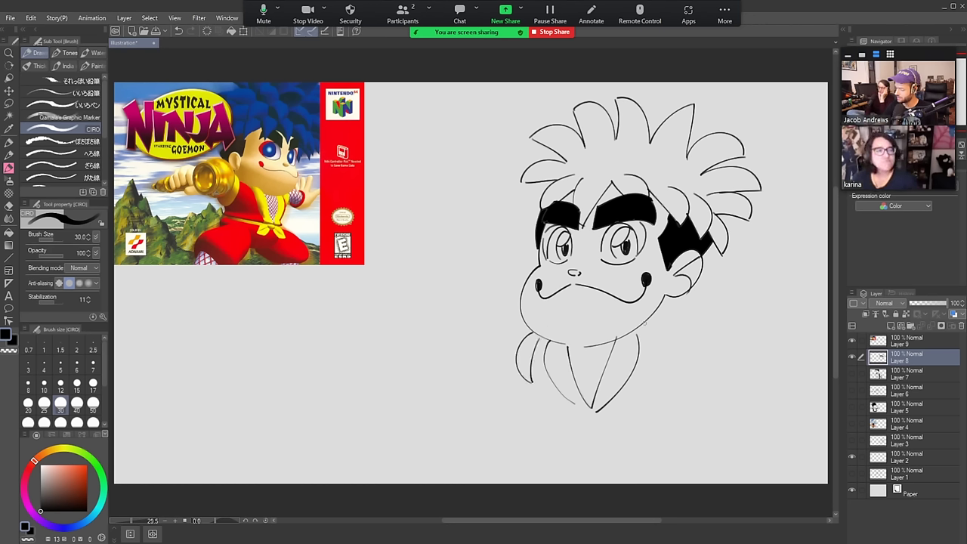
mouse_move(641, 327)
mouse_down()
mouse_move(665, 377)
mouse_move(679, 339)
mouse_up()
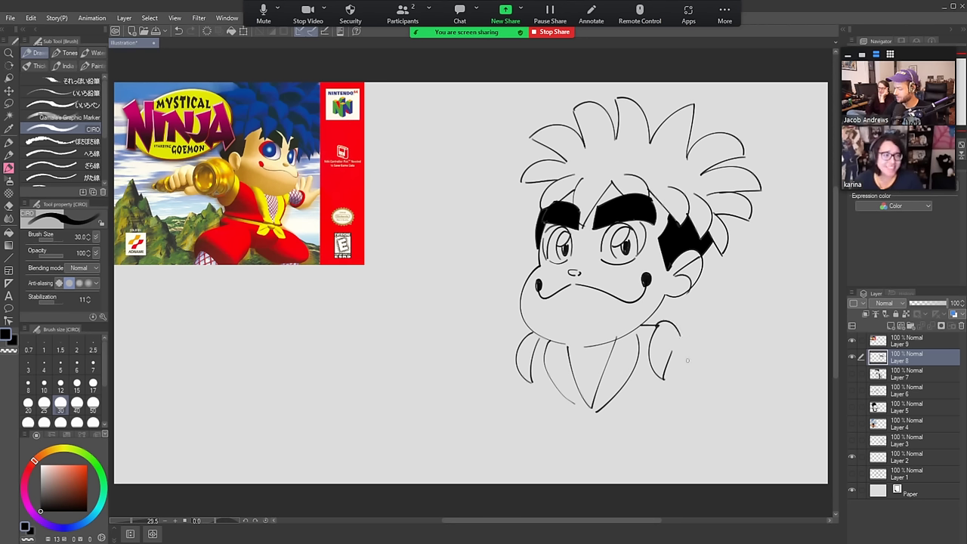
mouse_move(587, 345)
mouse_down()
mouse_move(571, 363)
mouse_move(584, 384)
mouse_move(583, 404)
mouse_move(576, 399)
mouse_move(597, 397)
mouse_up()
mouse_move(568, 363)
mouse_down()
mouse_move(603, 382)
mouse_move(593, 361)
mouse_move(602, 357)
mouse_up()
key(ctrl+z)
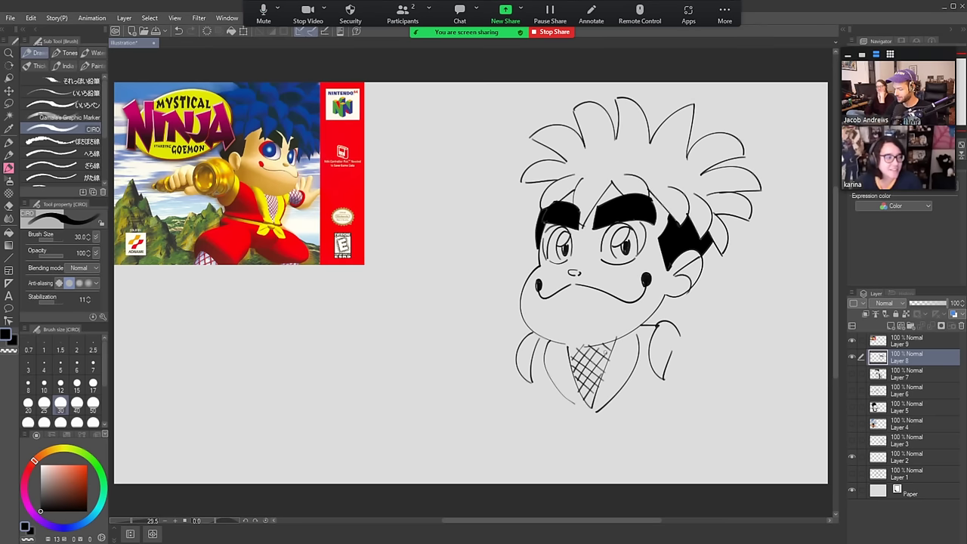
key(ctrl+z)
key(ctrl+z)
key(ctrl+z)
key(ctrl+z)
key(ctrl+z)
key(ctrl+z)
key(ctrl+z)
key(ctrl+z)
key(ctrl+z)
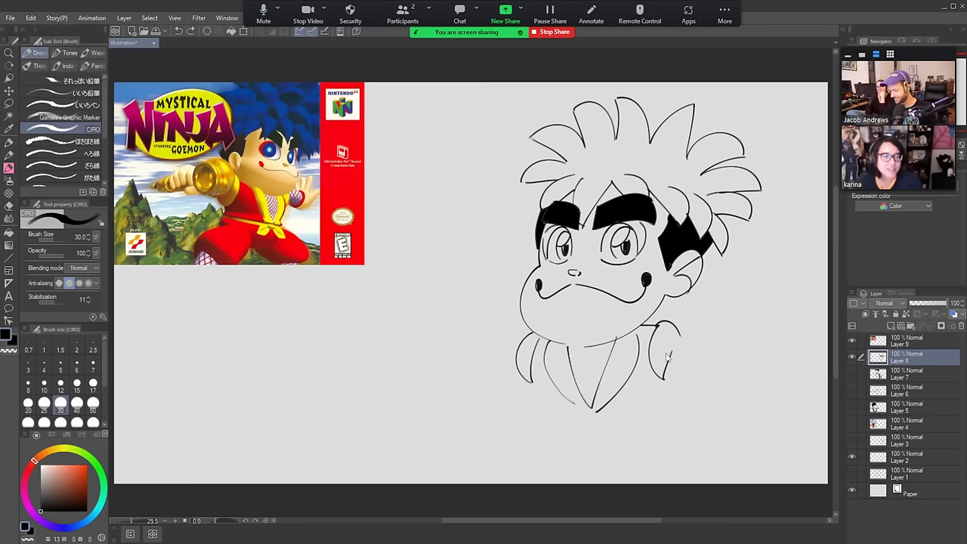
Undo the right sleeve strokes, keeping only the short shoulder line beside the jaw
key(ctrl+z)
key(ctrl+z)
key(ctrl+z)
key(ctrl+z)
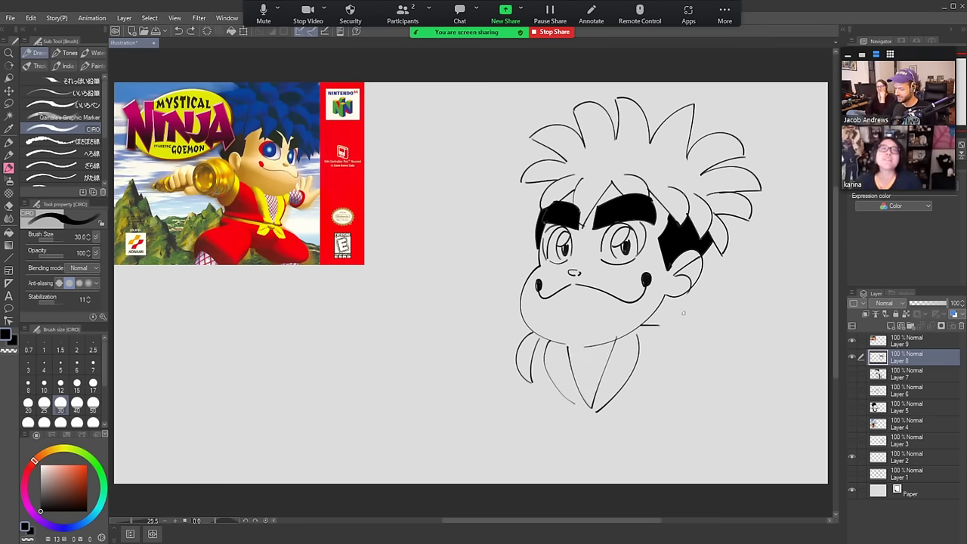
Erase the ear below the black hair area, including the part overlapping the sideburn
key(e)
mouse_move(687, 261)
mouse_down()
mouse_move(676, 284)
mouse_move(689, 250)
mouse_move(685, 278)
mouse_move(655, 312)
mouse_move(708, 262)
mouse_move(665, 266)
mouse_up()
key(b)
key(ctrl+z)
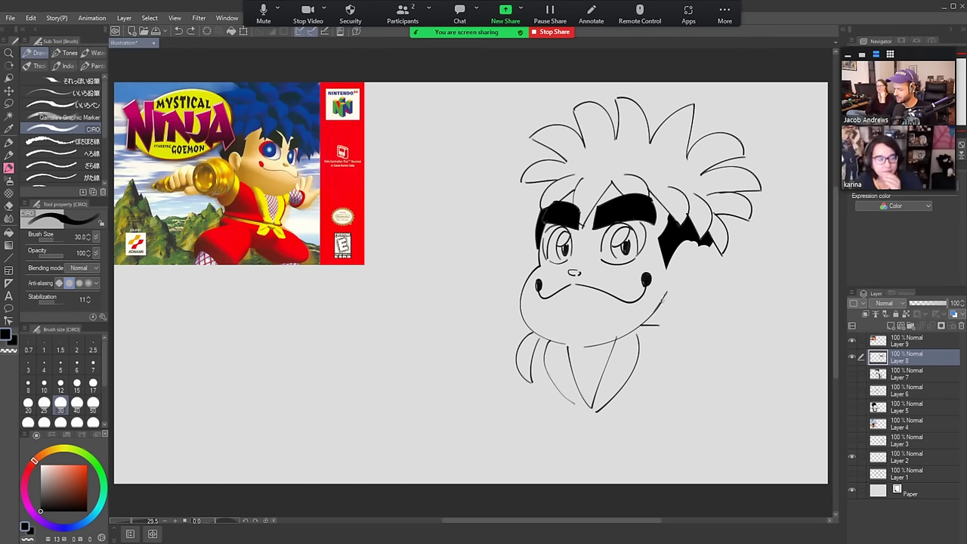
Redraw the large rounded ear below the black hair area, joining it to the right side of the jaw
mouse_move(662, 305)
mouse_down()
mouse_move(708, 274)
mouse_move(672, 264)
mouse_move(694, 307)
mouse_move(660, 302)
mouse_move(715, 281)
mouse_move(673, 265)
mouse_move(661, 307)
mouse_move(670, 266)
mouse_up()
key(ctrl+z)
key(ctrl+z)
key(ctrl+z)
key(e)
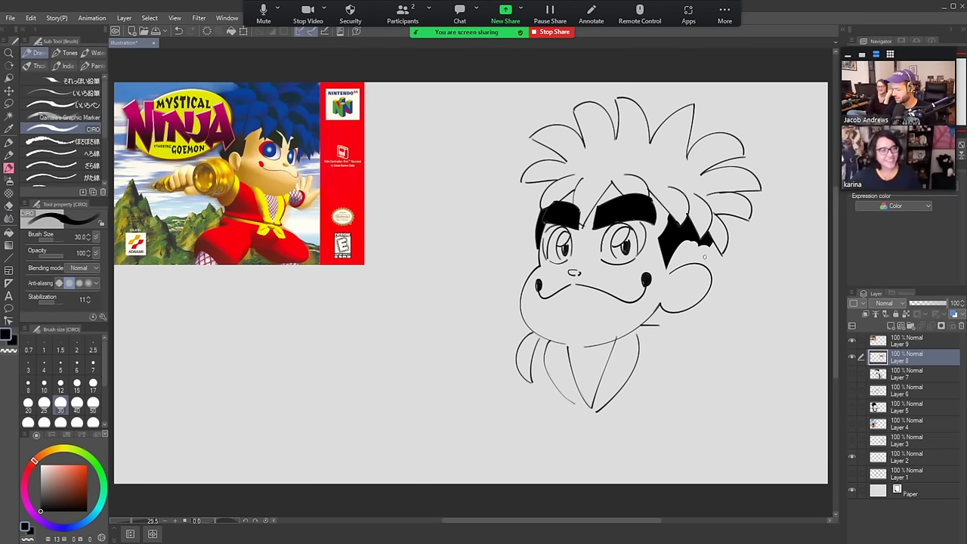
Close the gap between the sideburn and the right ear's upper edge and fill it with black
key(b)
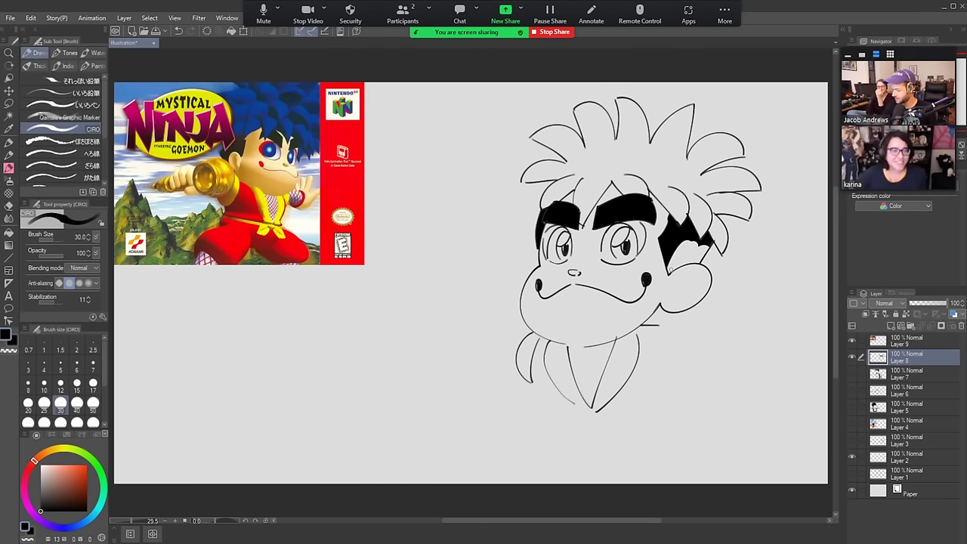
key(g)
key(g)
click(682, 255)
click(696, 255)
key(p)
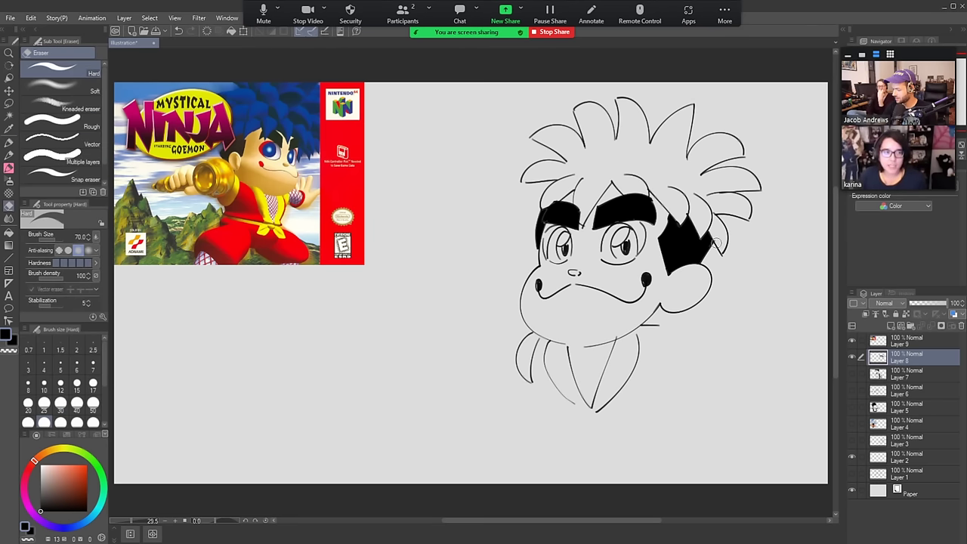
Draw the curved inner fold lines inside the right ear
key(b)
mouse_move(668, 290)
mouse_down()
mouse_move(685, 291)
mouse_move(676, 288)
mouse_move(682, 309)
mouse_up()
key(ctrl+z)
key(ctrl+z)
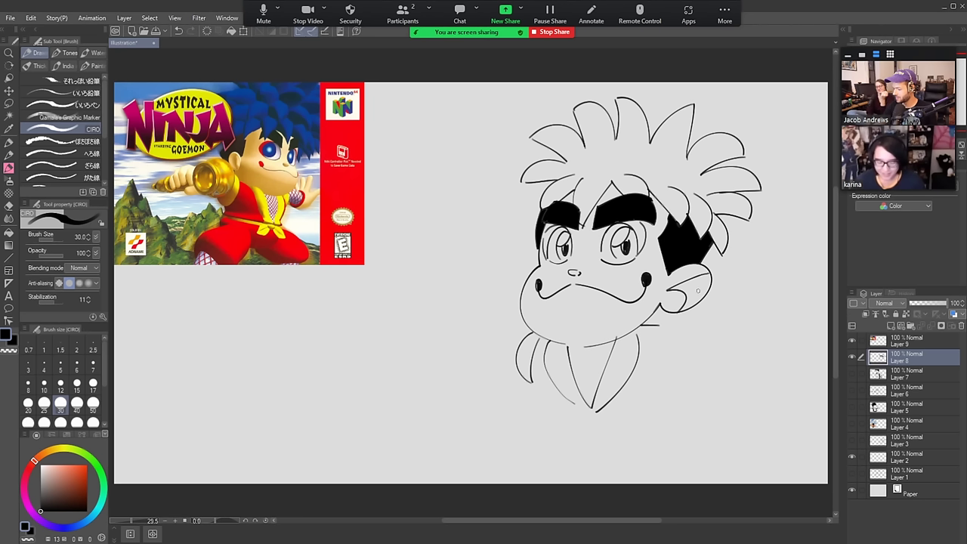
Draw the smaller far ear with its inner fold beside the left cheek
drag(538, 255, 533, 295)
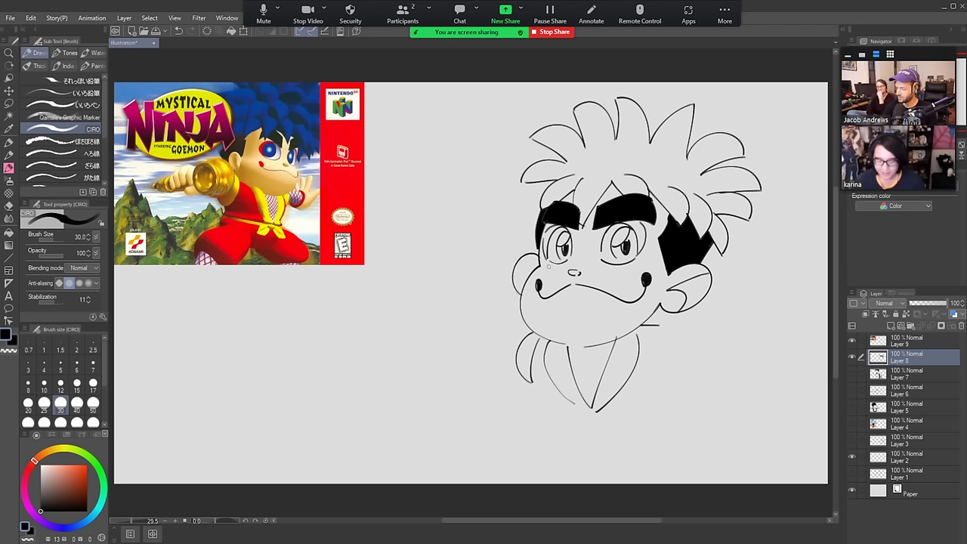
key(ctrl+z)
mouse_move(540, 255)
mouse_down()
mouse_move(523, 253)
mouse_move(521, 300)
mouse_move(533, 279)
mouse_up()
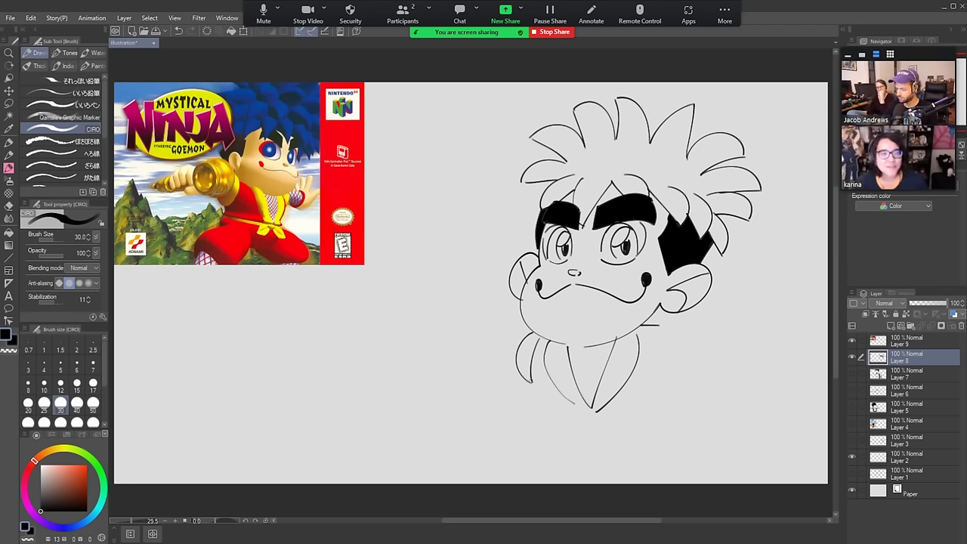
Outline the rounded torso below the collar and draw the curved sleeve opening at the right shoulder
mouse_move(532, 378)
mouse_down()
mouse_move(561, 430)
mouse_move(605, 437)
mouse_move(672, 405)
mouse_move(665, 327)
mouse_move(688, 342)
mouse_move(676, 320)
mouse_move(685, 338)
mouse_up()
key(ctrl+z)
drag(656, 375, 673, 333)
key(ctrl+z)
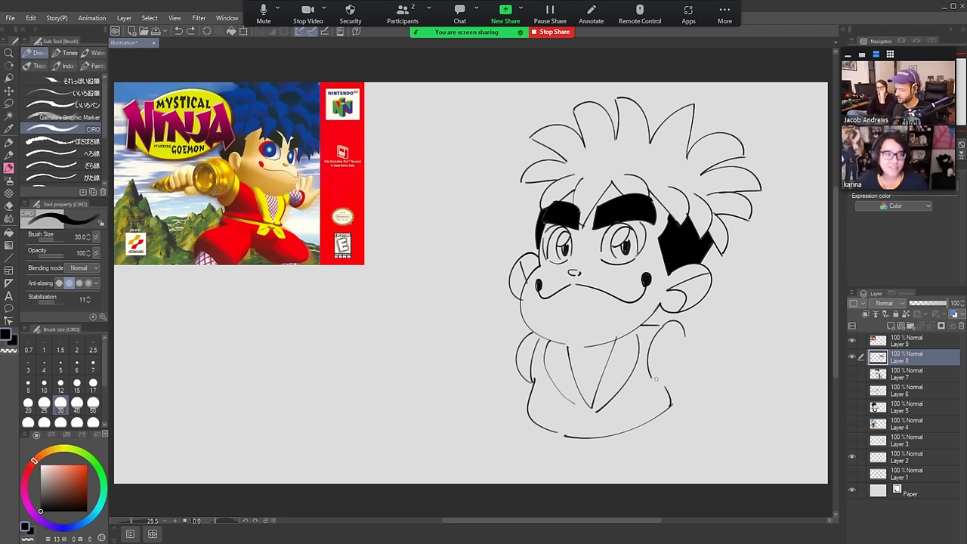
mouse_move(654, 383)
mouse_down()
mouse_move(664, 385)
mouse_move(671, 331)
mouse_up()
key(ctrl+z)
drag(663, 384, 674, 337)
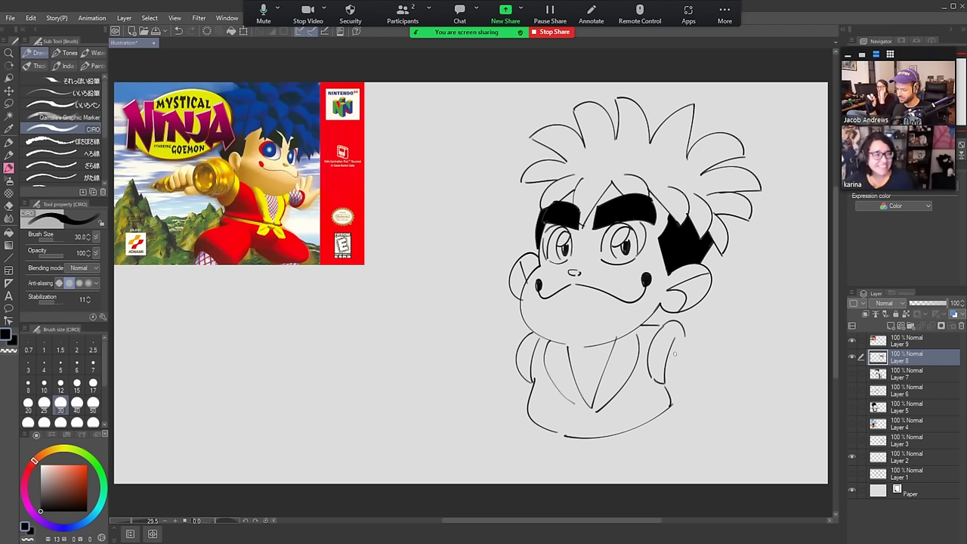
Thicken the black hair at the left temple and lasso the spiky hair to transform it slightly wider and higher
mouse_move(536, 255)
mouse_down()
mouse_move(535, 206)
mouse_move(536, 236)
mouse_move(540, 213)
mouse_up()
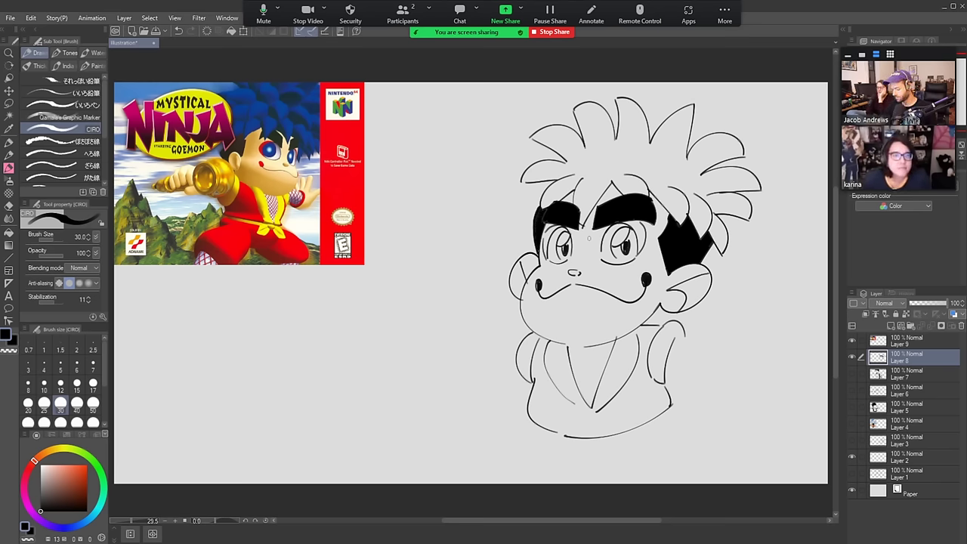
key(m)
mouse_move(511, 205)
mouse_down()
mouse_move(513, 102)
mouse_move(719, 72)
mouse_move(796, 166)
mouse_move(763, 259)
mouse_move(737, 265)
mouse_move(711, 231)
mouse_move(704, 239)
mouse_move(690, 215)
mouse_move(686, 224)
mouse_move(639, 186)
mouse_move(604, 195)
mouse_move(586, 228)
mouse_move(585, 201)
mouse_move(533, 198)
mouse_up()
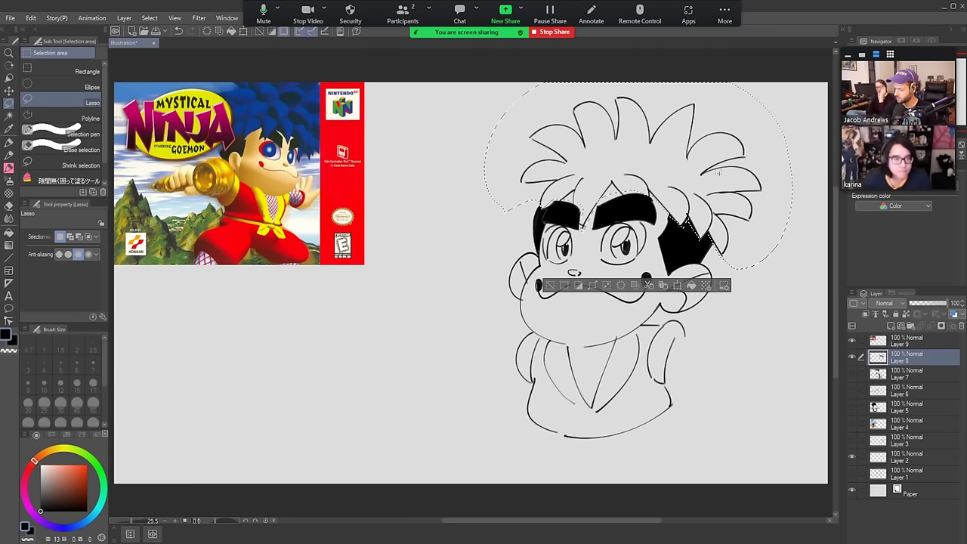
click(679, 286)
mouse_move(792, 269)
mouse_down()
mouse_move(766, 258)
mouse_move(766, 267)
mouse_up()
click(604, 285)
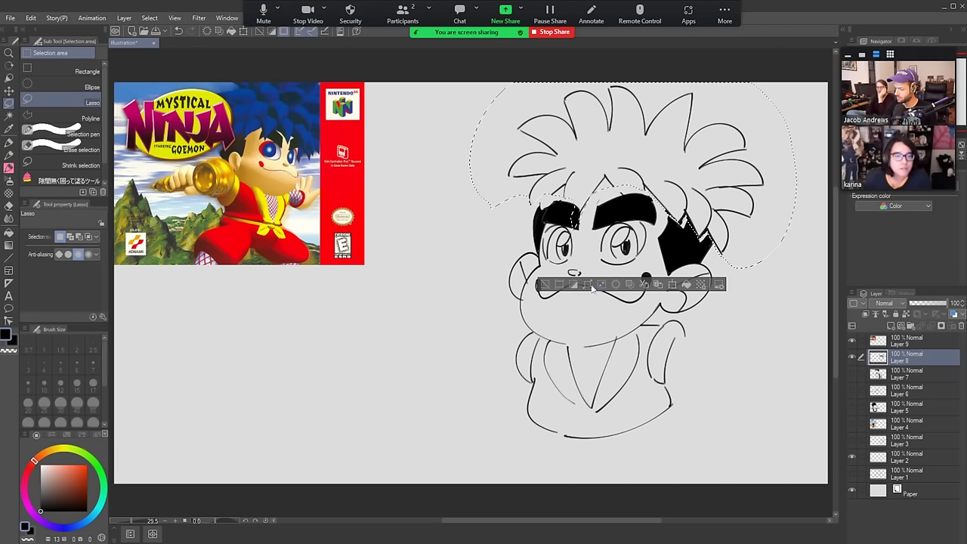
key(ctrl+d)
Clean up the hairline where the enlarged spikes overlap the black temple areas, erasing stray lines and redrawing the edges
key(b)
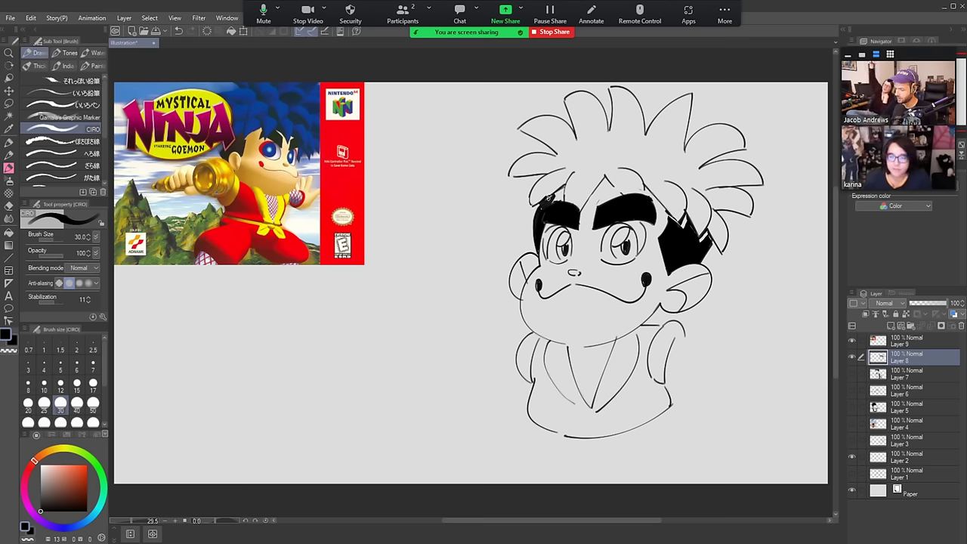
key(e)
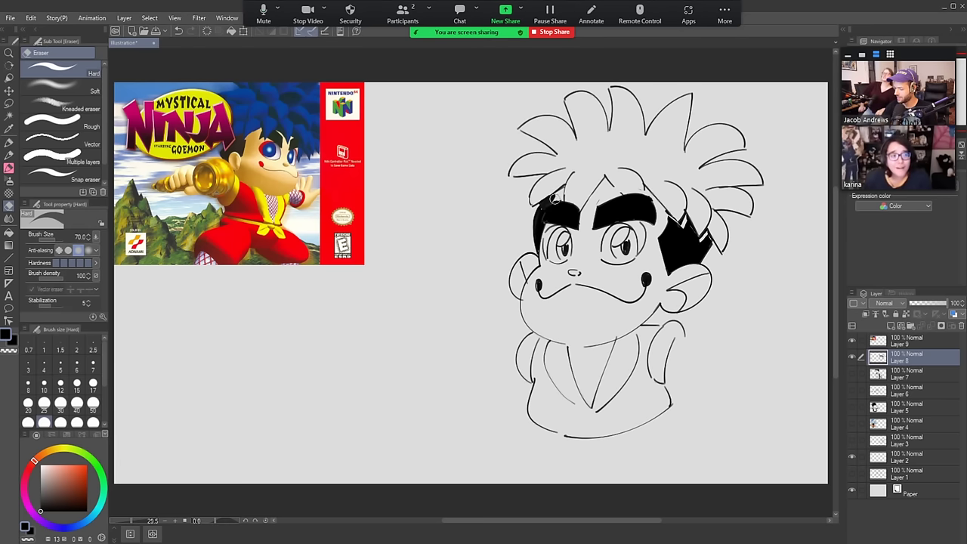
key(b)
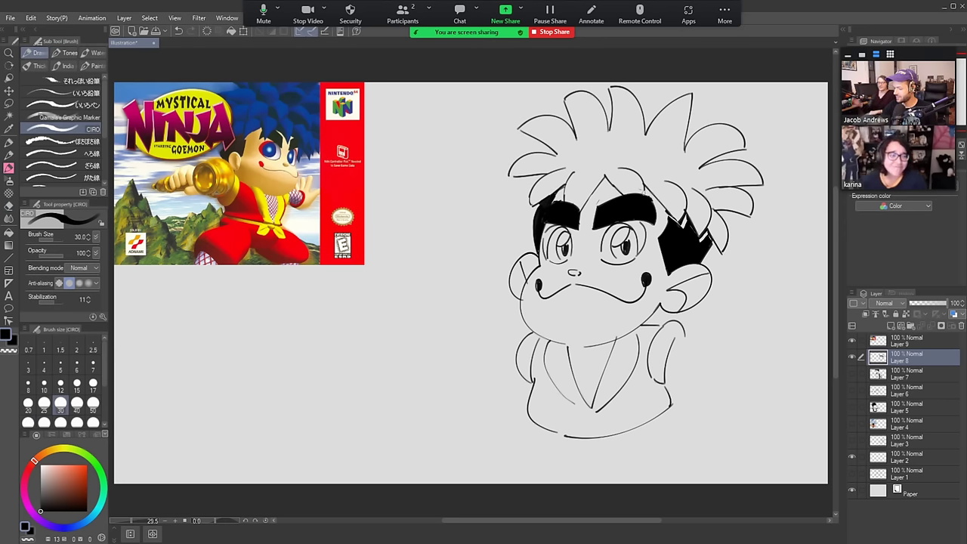
key(e)
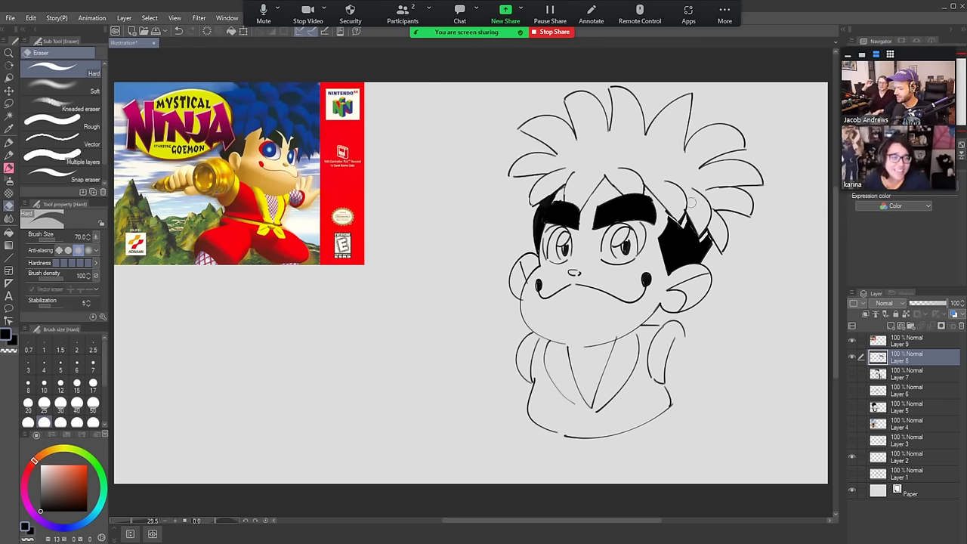
key(b)
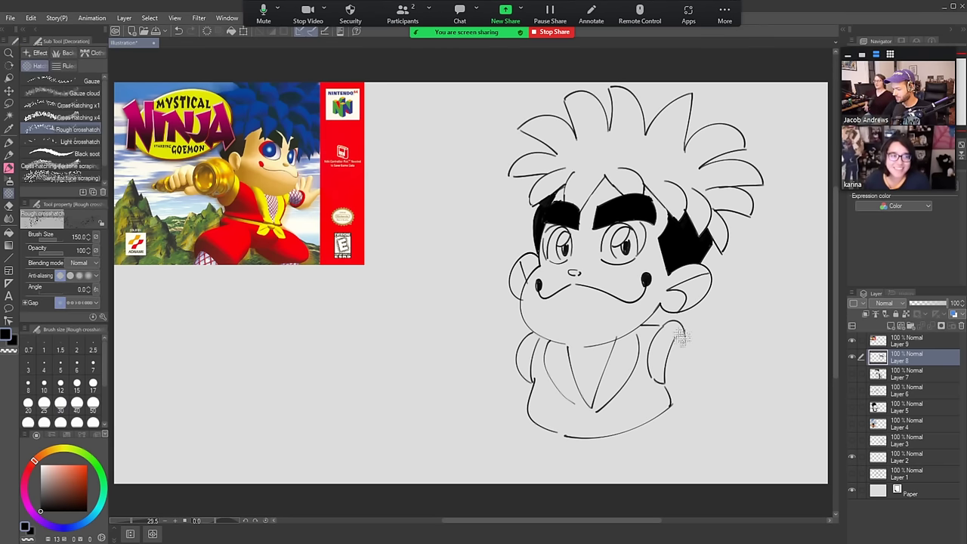
Draw the right arm's curved outer outline from the shoulder and the small crease at the inner elbow
mouse_move(676, 333)
mouse_down()
mouse_move(715, 353)
mouse_move(727, 404)
mouse_move(703, 422)
mouse_up()
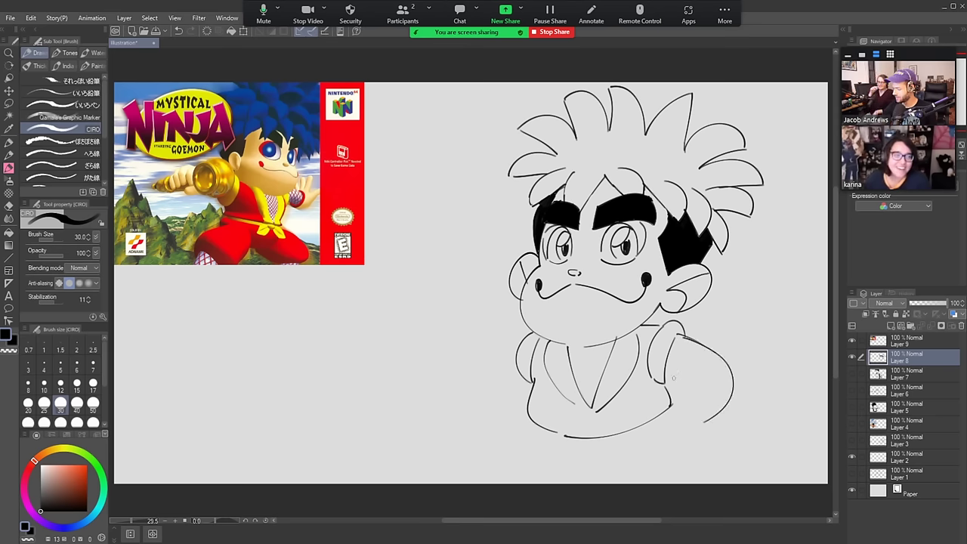
mouse_move(665, 379)
mouse_down()
mouse_move(684, 396)
mouse_move(671, 394)
mouse_up()
key(ctrl+z)
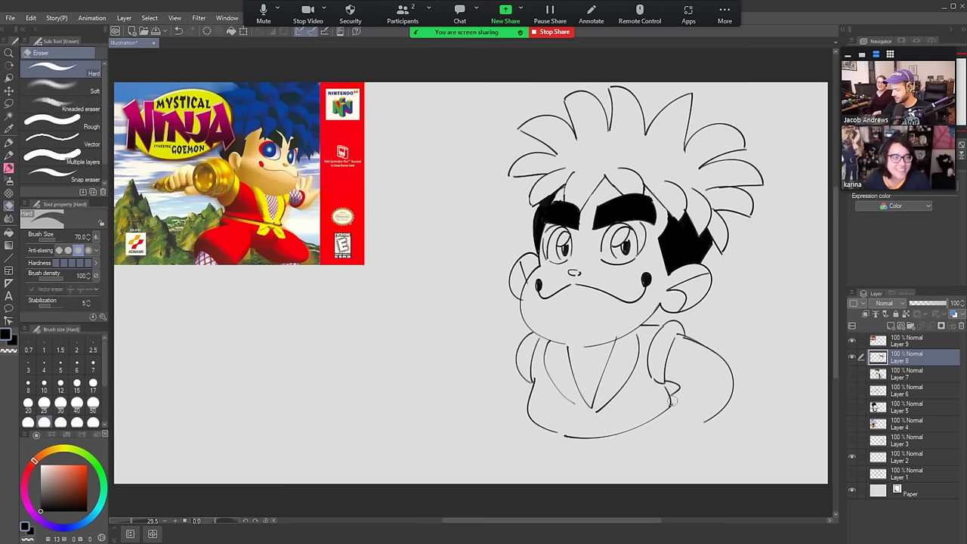
Draw a cuff and a closed fist resting on the hip at the end of the right arm
mouse_move(668, 393)
mouse_down()
mouse_move(708, 422)
mouse_move(679, 425)
mouse_move(681, 393)
mouse_move(710, 424)
mouse_move(679, 412)
mouse_move(709, 421)
mouse_move(695, 430)
mouse_move(680, 407)
mouse_move(699, 424)
mouse_move(669, 416)
mouse_move(710, 419)
mouse_move(676, 405)
mouse_move(668, 444)
mouse_move(694, 438)
mouse_move(665, 437)
mouse_move(693, 446)
mouse_move(699, 418)
mouse_move(678, 437)
mouse_up()
key(ctrl+z)
key(ctrl+z)
key(ctrl+z)
key(ctrl+z)
key(ctrl+z)
key(ctrl+z)
key(e)
key(b)
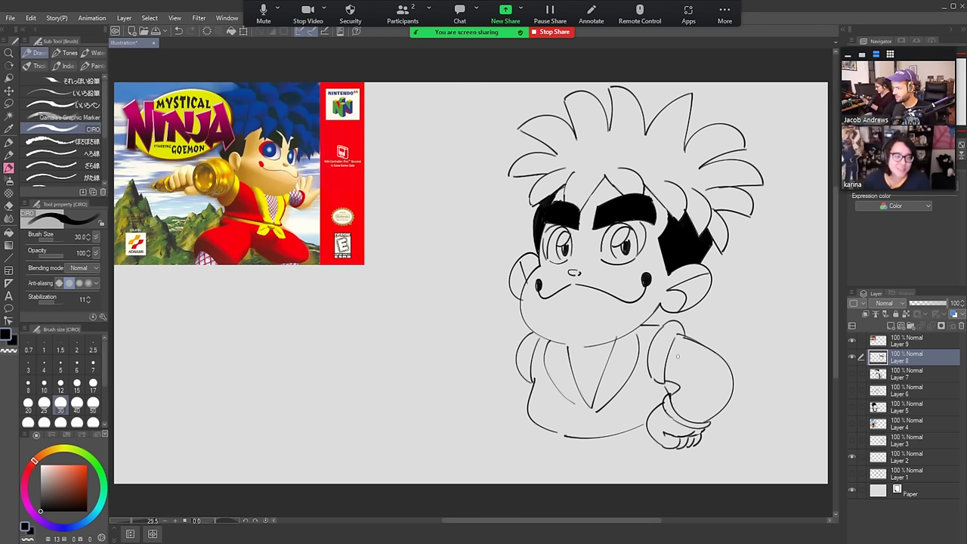
Cover the right arm between sleeve and cuff with a curved mesh of crossing contour lines
mouse_move(675, 348)
mouse_down()
mouse_move(696, 342)
mouse_move(708, 359)
mouse_up()
drag(705, 363, 725, 356)
mouse_move(671, 382)
mouse_down()
mouse_move(730, 372)
mouse_move(736, 383)
mouse_up()
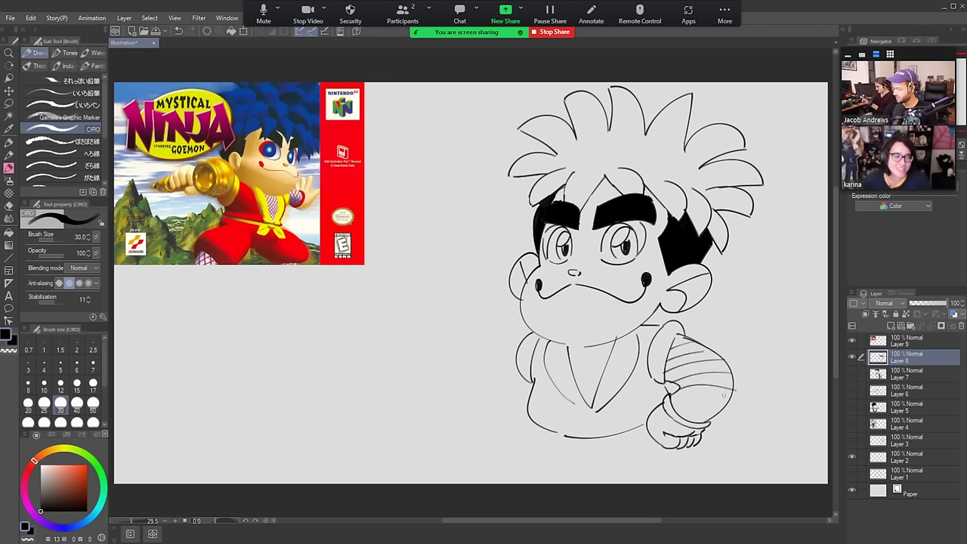
mouse_move(672, 404)
mouse_down()
mouse_move(728, 396)
mouse_move(714, 410)
mouse_move(681, 394)
mouse_move(677, 420)
mouse_up()
drag(700, 380, 688, 423)
drag(718, 363, 706, 421)
drag(729, 369, 723, 401)
drag(665, 383, 717, 339)
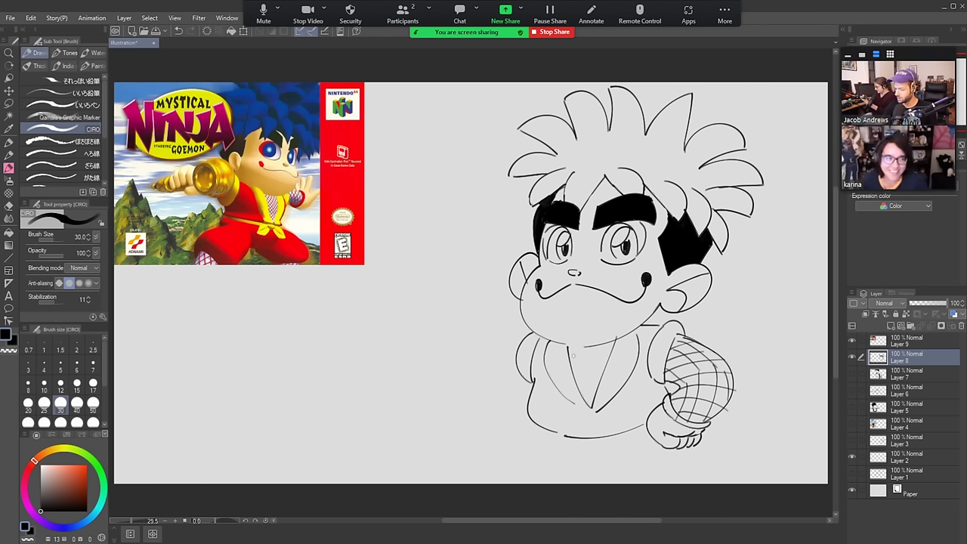
Fill the V-shaped neckline between the lapels with diagonal crosshatched mesh lines
drag(570, 361, 609, 344)
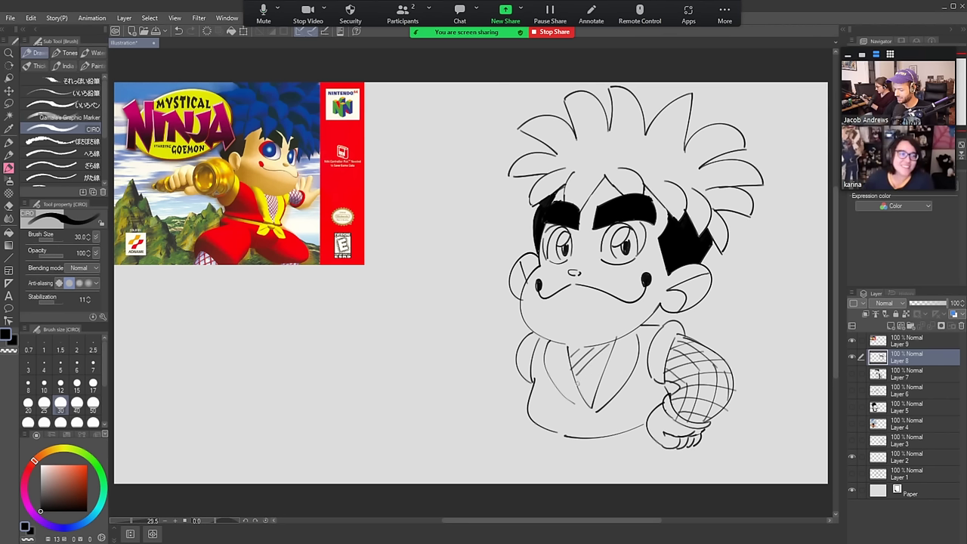
mouse_move(579, 387)
mouse_down()
mouse_move(610, 357)
mouse_move(607, 371)
mouse_up()
drag(575, 372, 593, 400)
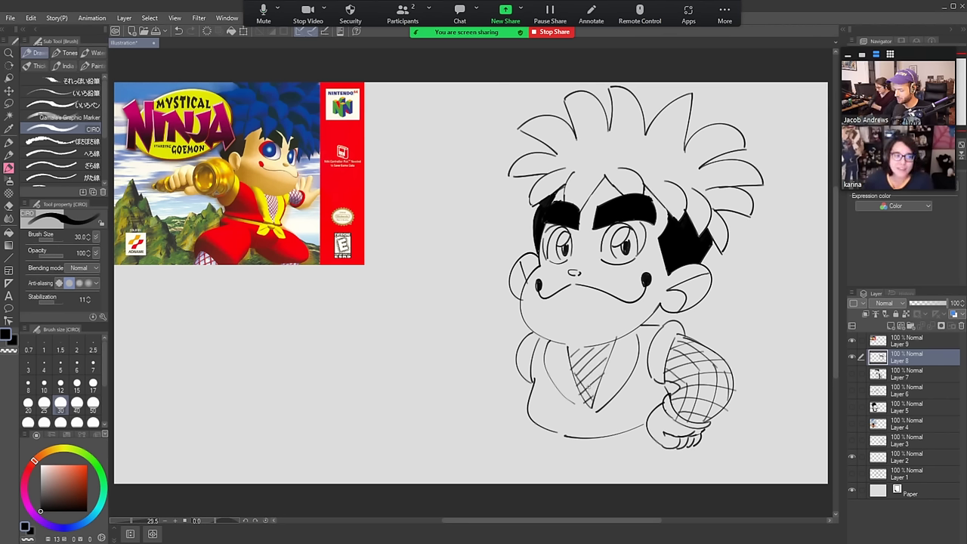
mouse_move(570, 356)
mouse_down()
mouse_move(594, 387)
mouse_move(612, 360)
mouse_up()
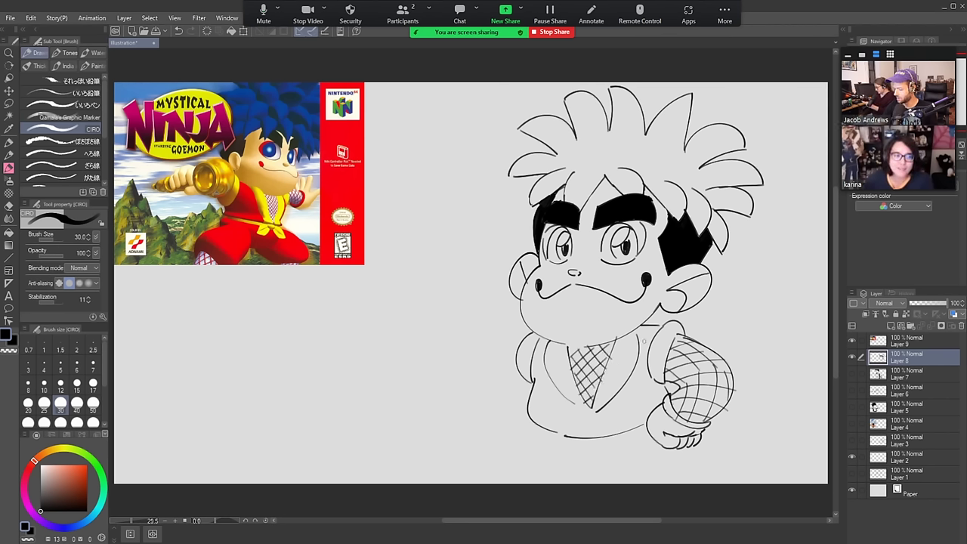
Draw the waist belt below the torso with a central knot and two hanging tails
mouse_move(532, 425)
mouse_down()
mouse_move(634, 425)
mouse_move(550, 443)
mouse_up()
key(ctrl+z)
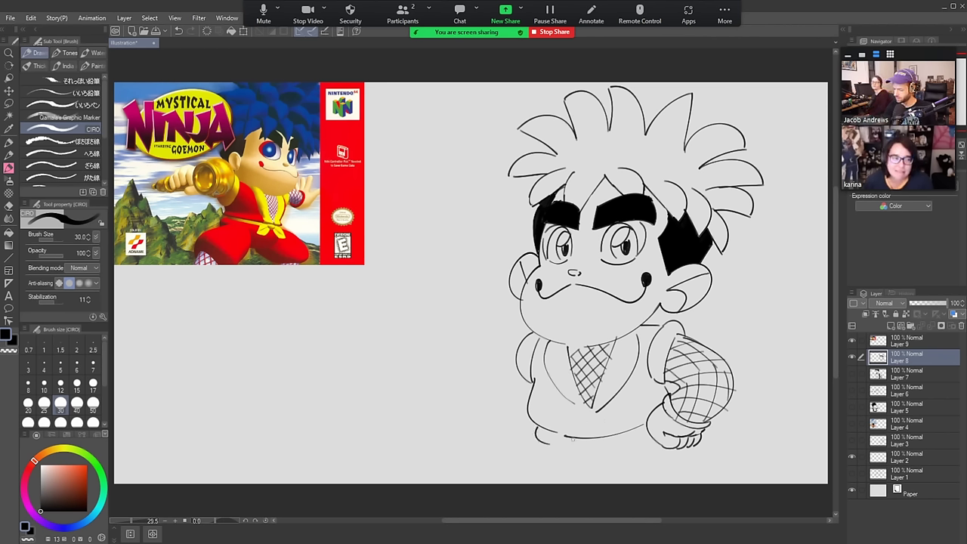
mouse_move(570, 439)
mouse_down()
mouse_move(571, 451)
mouse_move(592, 450)
mouse_move(605, 436)
mouse_move(548, 478)
mouse_up()
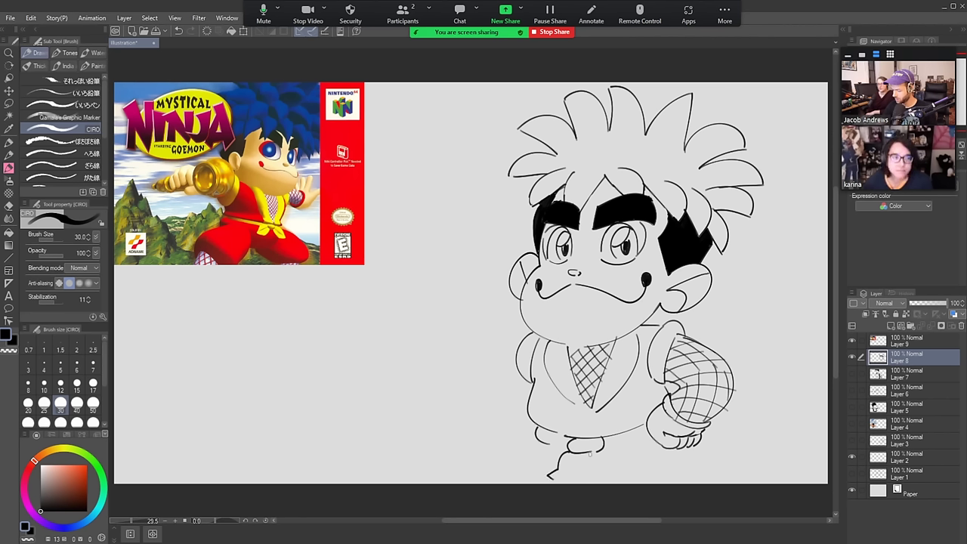
drag(590, 454, 581, 480)
mouse_move(603, 449)
mouse_down()
mouse_move(625, 468)
mouse_move(604, 480)
mouse_move(633, 474)
mouse_move(655, 432)
mouse_up()
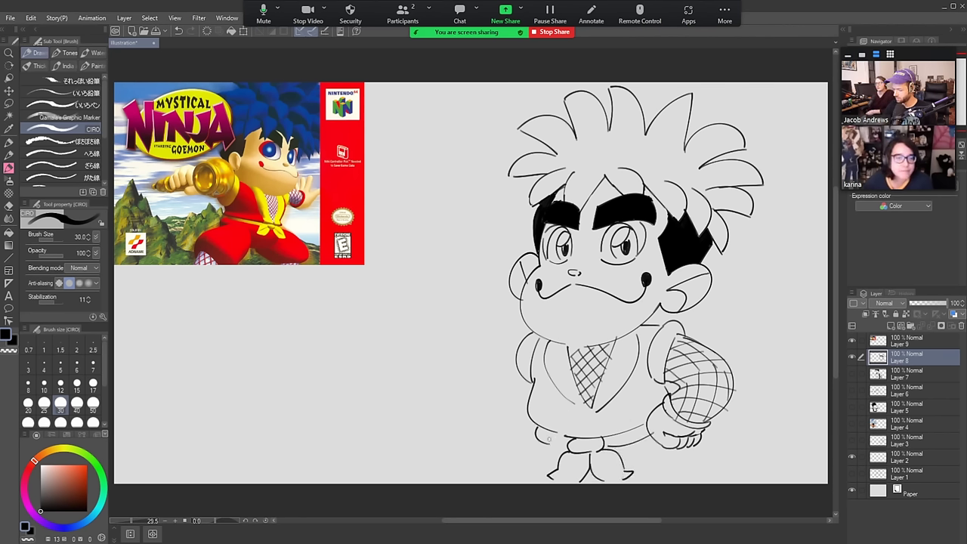
Draw the outer outlines of the trousers from both sides of the belt down to the canvas edge
drag(534, 441, 517, 480)
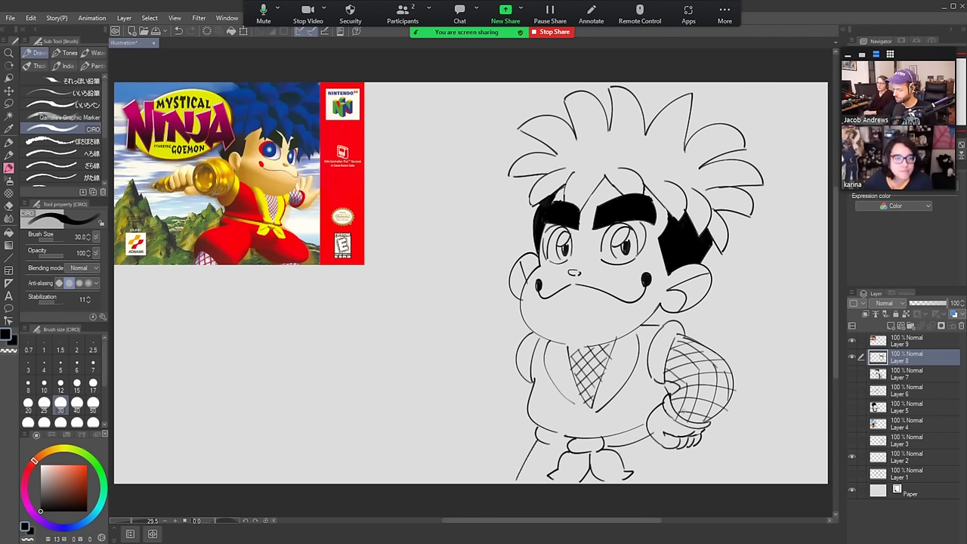
key(ctrl+z)
drag(537, 441, 536, 482)
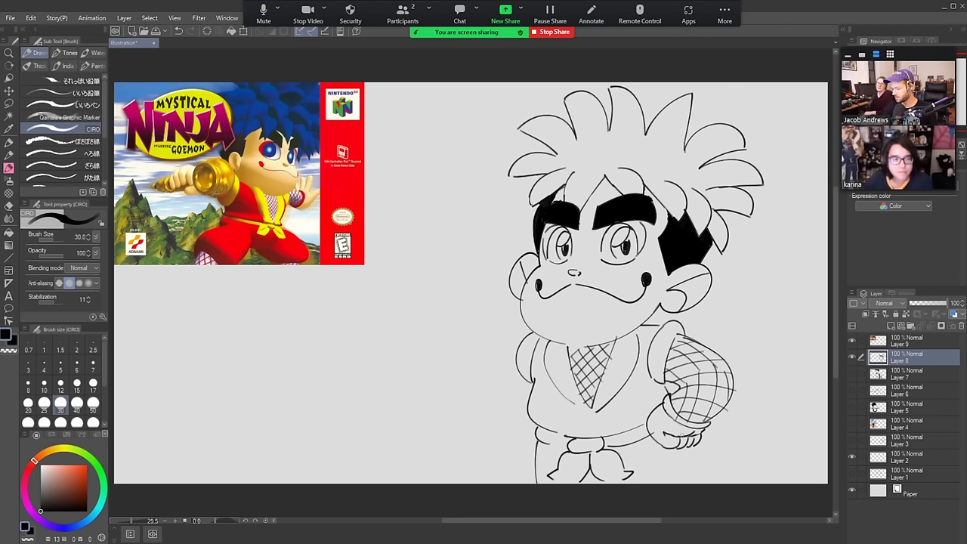
drag(678, 449, 688, 484)
key(ctrl+z)
drag(678, 447, 686, 484)
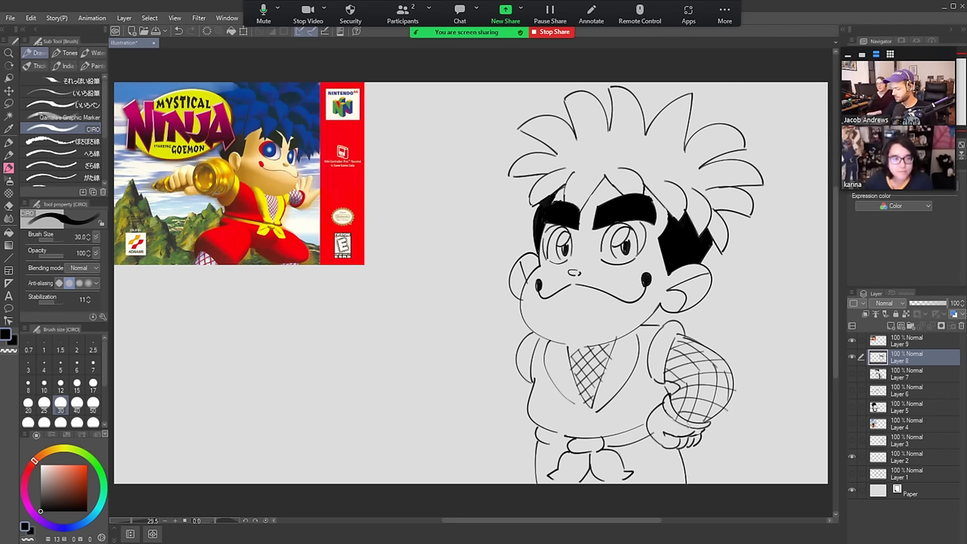
Draw the bent left arm from the shoulder with its cuff and hand resting on the hip
mouse_move(526, 339)
mouse_down()
mouse_move(496, 362)
mouse_move(484, 428)
mouse_up()
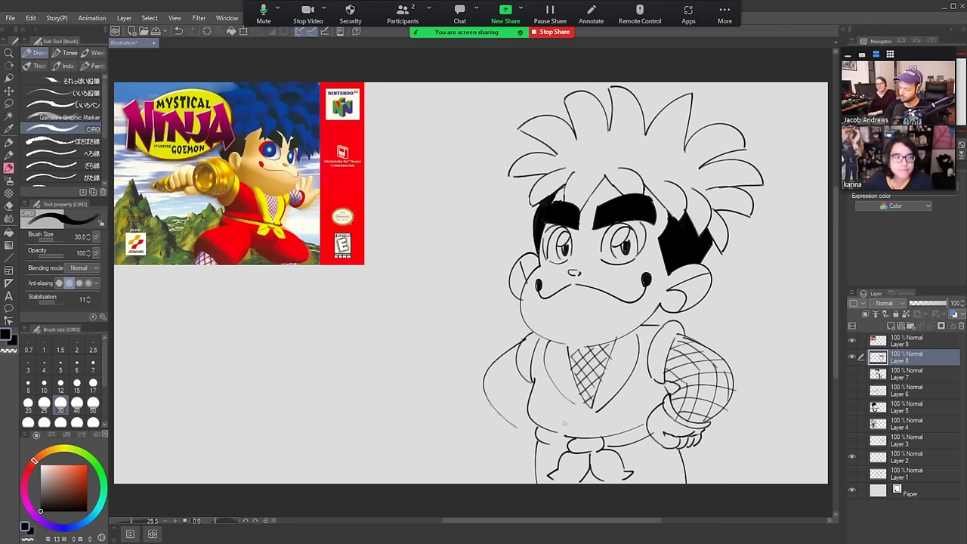
key(ctrl+z)
mouse_move(520, 345)
mouse_down()
mouse_move(490, 376)
mouse_move(520, 432)
mouse_up()
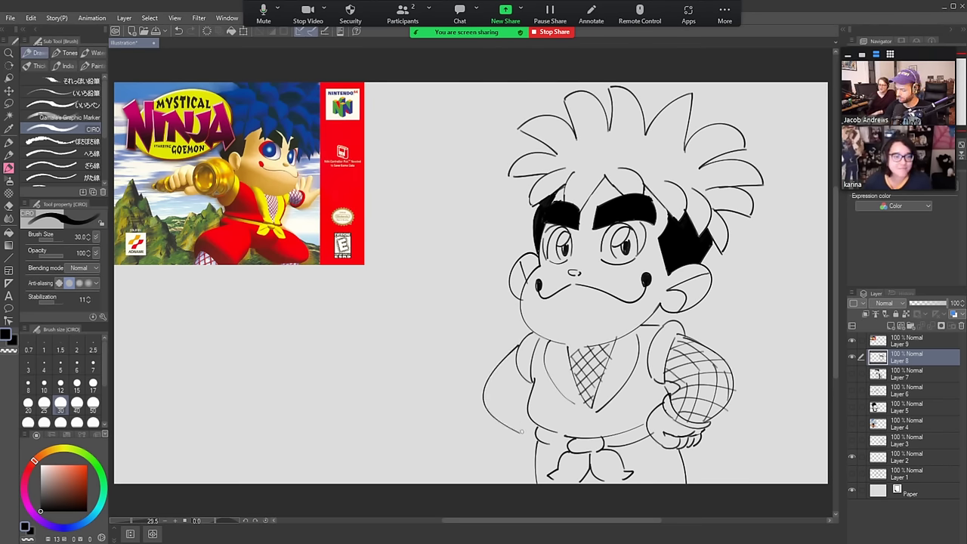
mouse_move(519, 433)
mouse_down()
mouse_move(527, 404)
mouse_move(538, 449)
mouse_up()
key(ctrl+z)
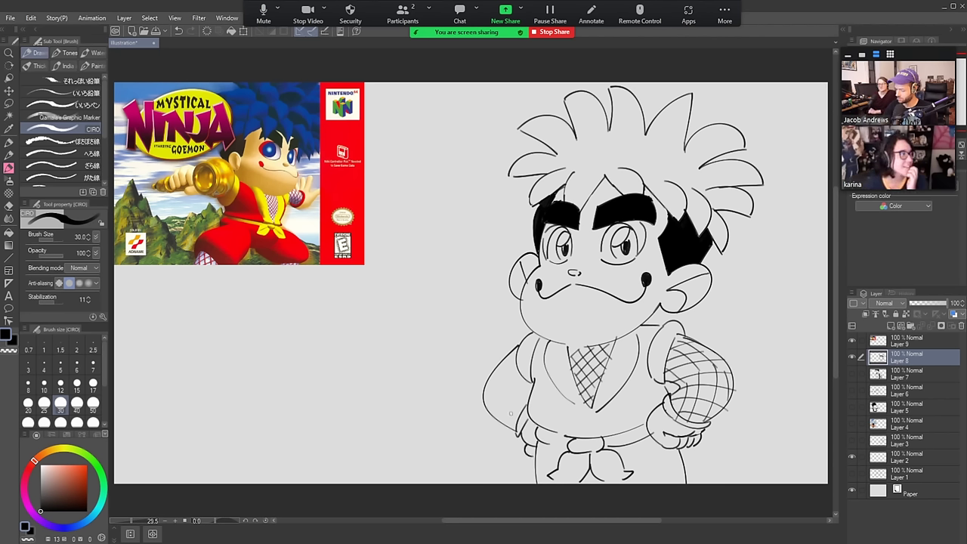
Cover the left arm with a mesh of crossing curved lines
drag(489, 392, 514, 424)
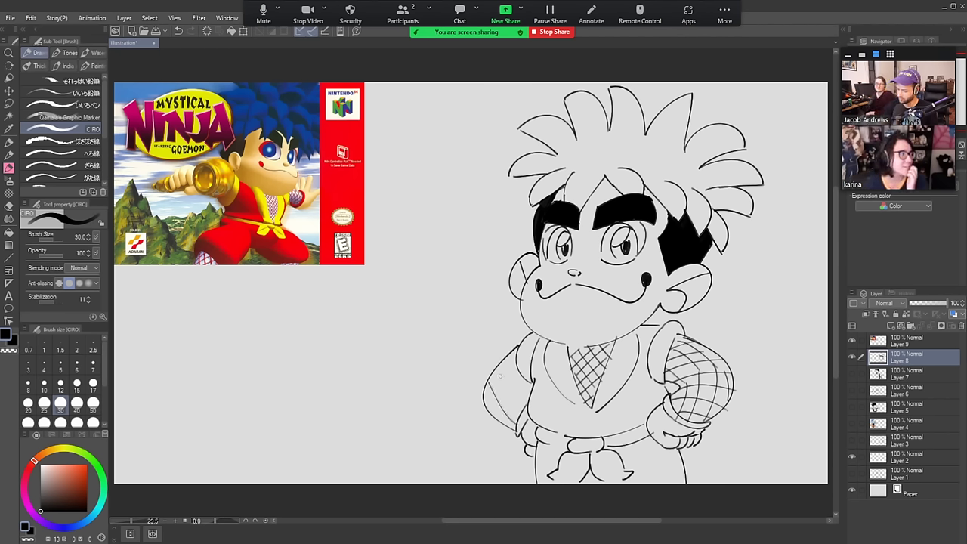
mouse_move(499, 370)
mouse_down()
mouse_move(522, 418)
mouse_move(529, 393)
mouse_up()
drag(522, 358, 481, 397)
mouse_move(537, 378)
mouse_down()
mouse_move(489, 413)
mouse_move(512, 413)
mouse_up()
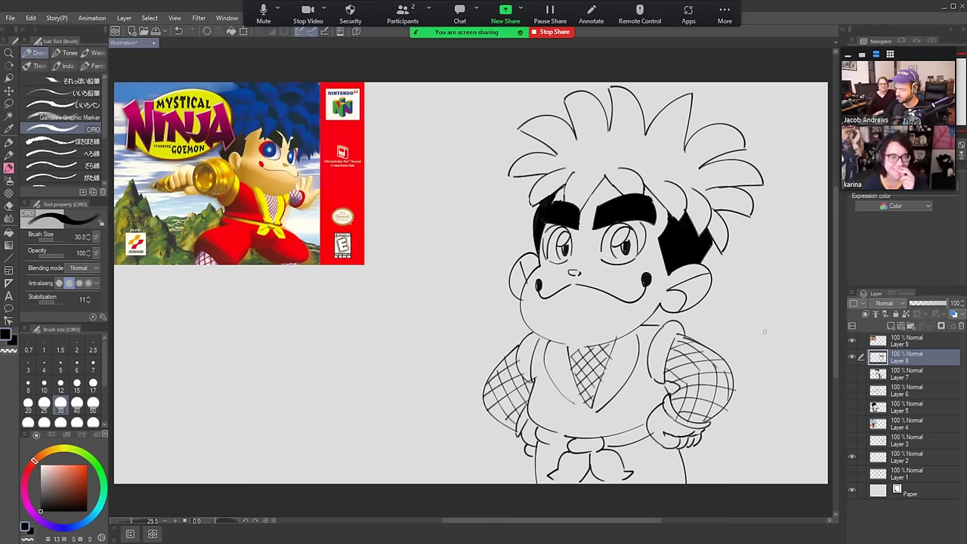
Redraw the chin and jaw outline slightly higher between the ears and erase the old jawline
key(e)
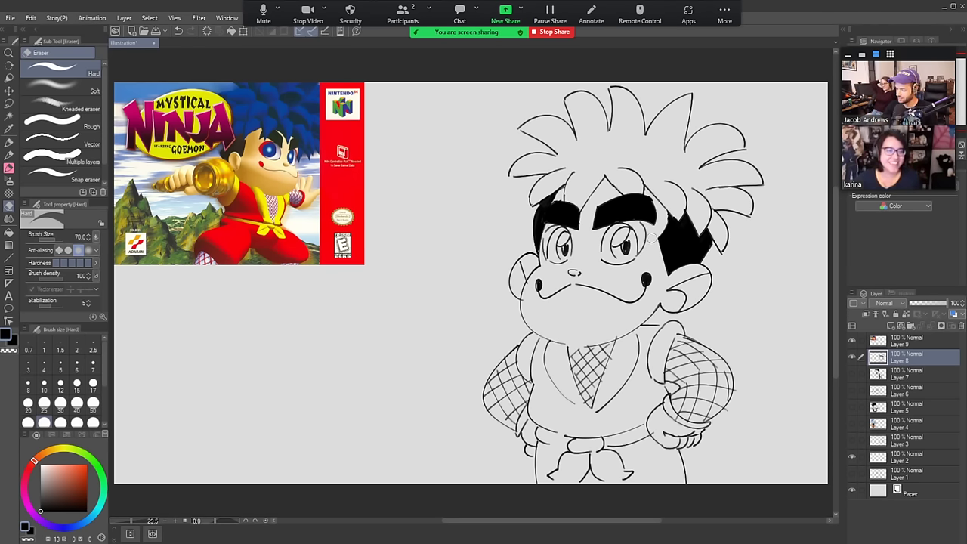
key(p)
mouse_move(534, 268)
mouse_down()
mouse_move(529, 322)
mouse_move(576, 331)
mouse_up()
drag(615, 314, 609, 325)
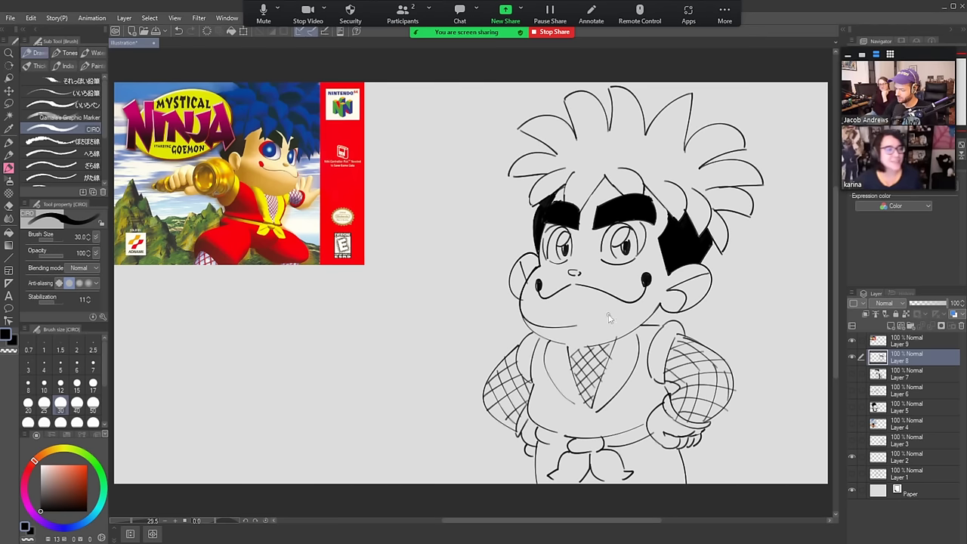
key(ctrl+z)
key(ctrl+z)
mouse_move(660, 307)
mouse_down()
mouse_move(588, 330)
mouse_move(521, 289)
mouse_up()
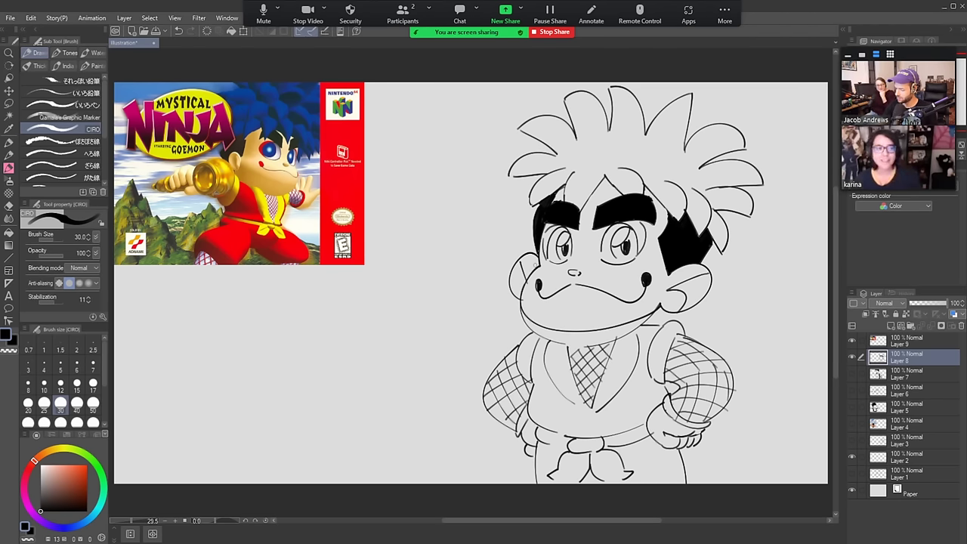
key(e)
mouse_move(657, 313)
mouse_down()
mouse_move(609, 341)
mouse_move(561, 342)
mouse_move(519, 313)
mouse_move(523, 297)
mouse_up()
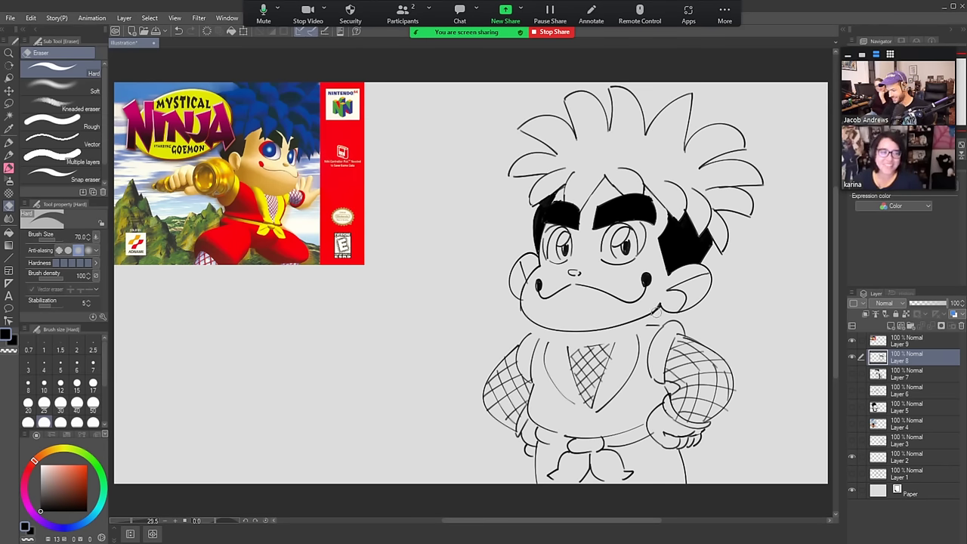
Select the whole head with the Lasso and move it slightly down and left so it overlaps the torso
key(m)
mouse_move(659, 310)
mouse_down()
mouse_move(581, 333)
mouse_move(502, 306)
mouse_move(492, 125)
mouse_move(763, 69)
mouse_move(799, 216)
mouse_move(709, 325)
mouse_move(661, 310)
mouse_move(704, 313)
mouse_move(704, 323)
mouse_move(680, 324)
mouse_up()
click(678, 355)
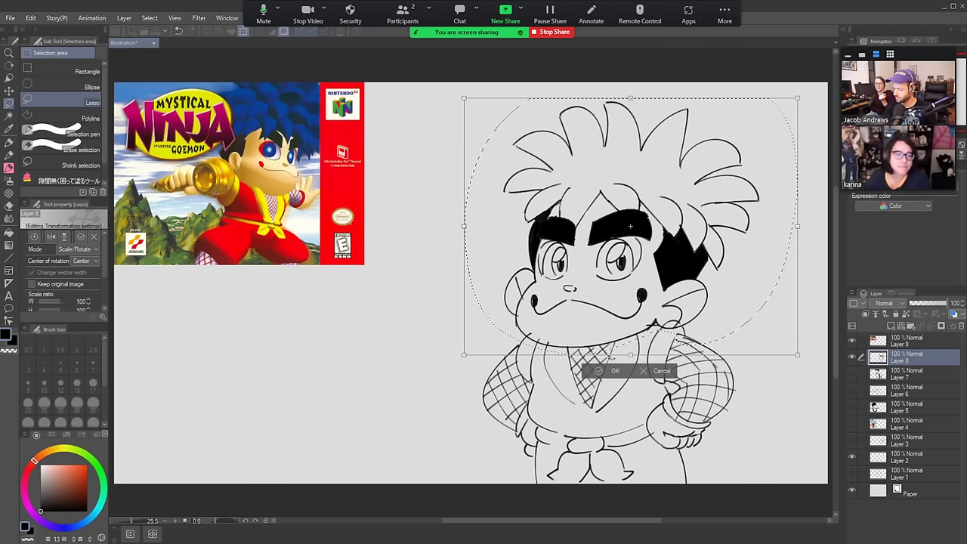
key(Return)
Clean up the overlapping lines and touch up the jaw where the lowered head meets the collar and shoulders
key(e)
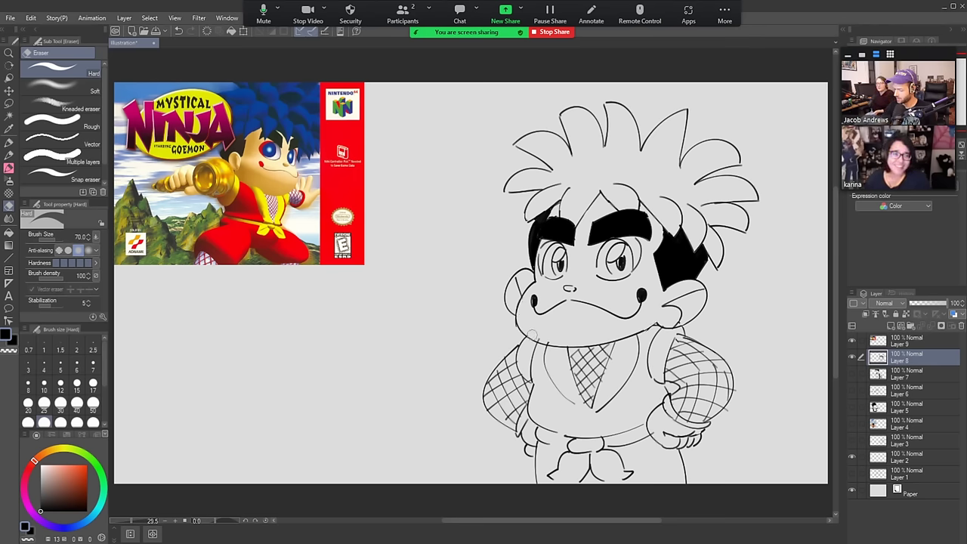
key(b)
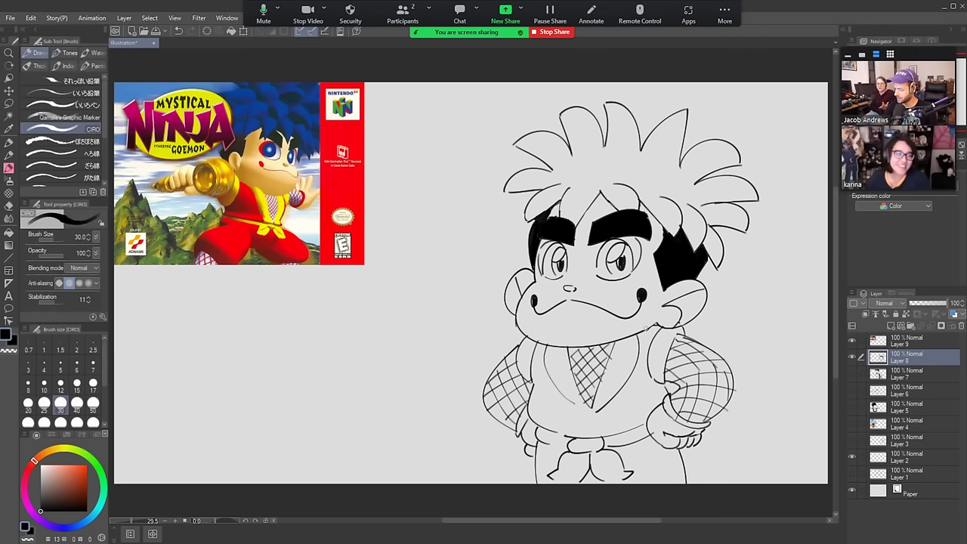
key(e)
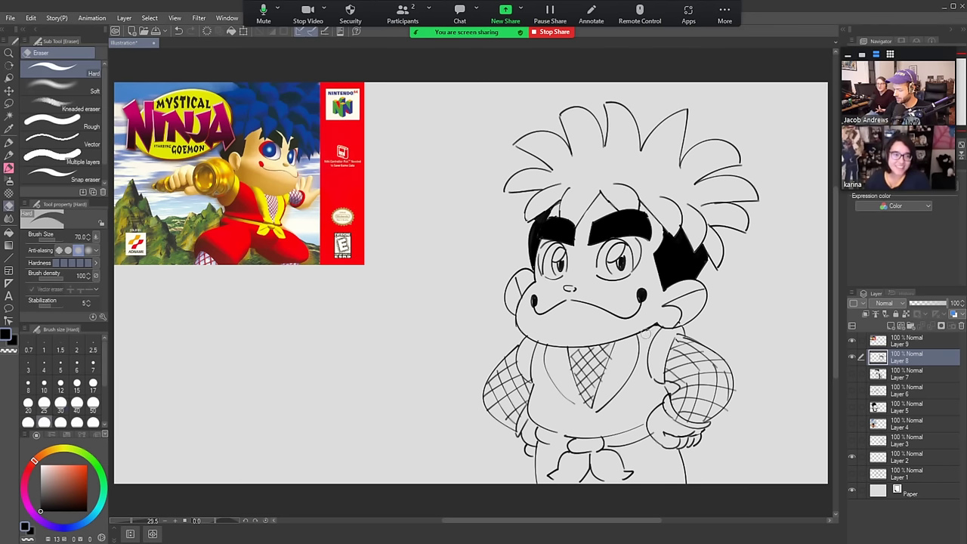
key(b)
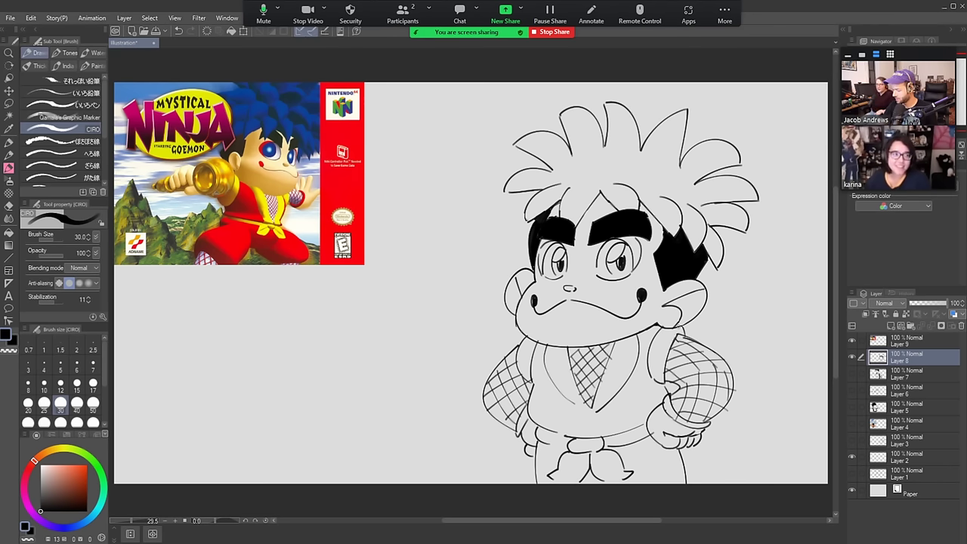
Redraw the left trouser outline further out, refine the belt tails, and add a seam from the collar to the knot
key(e)
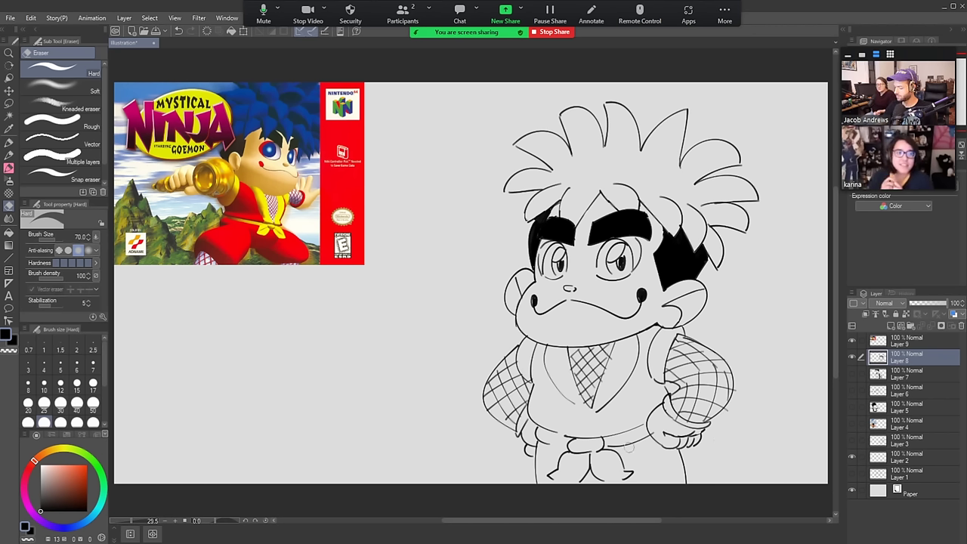
key(b)
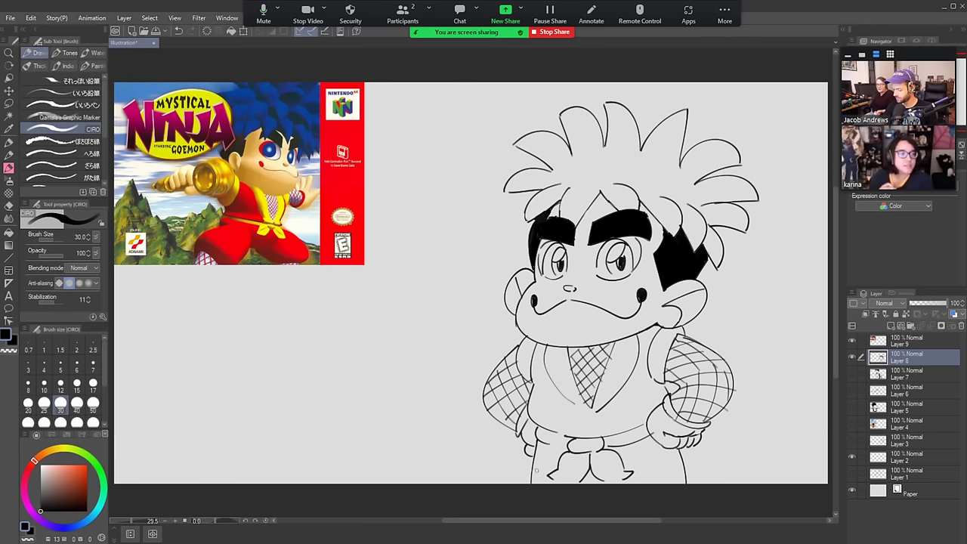
drag(536, 439, 530, 477)
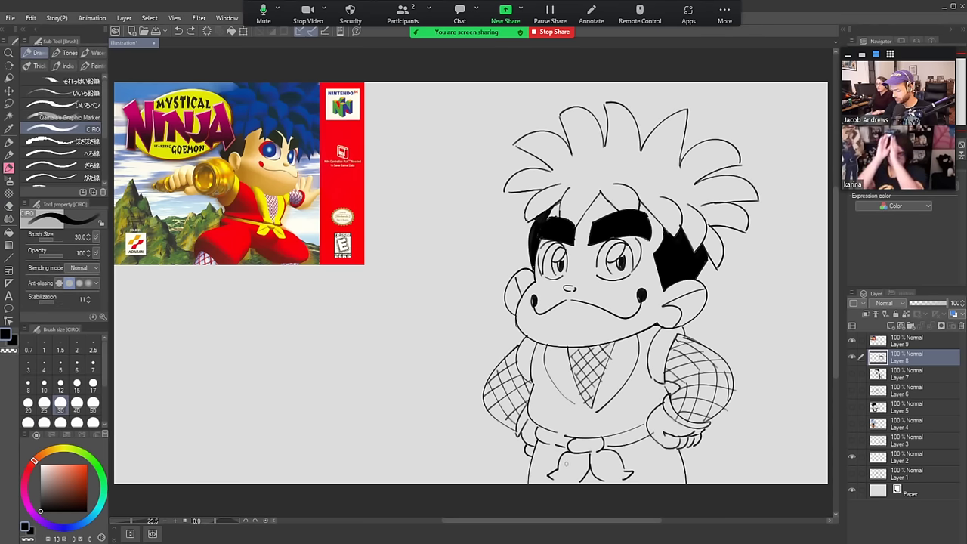
drag(608, 468, 612, 453)
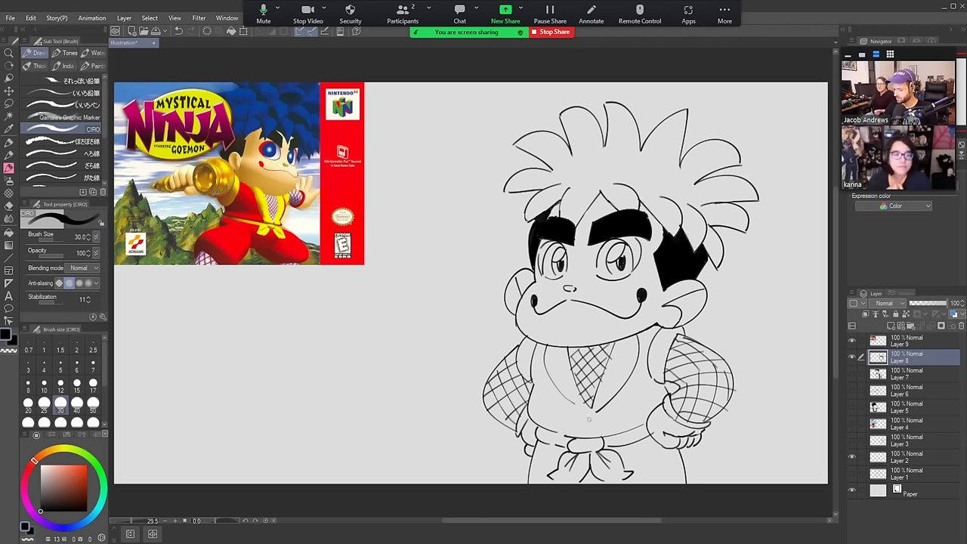
drag(589, 405, 591, 437)
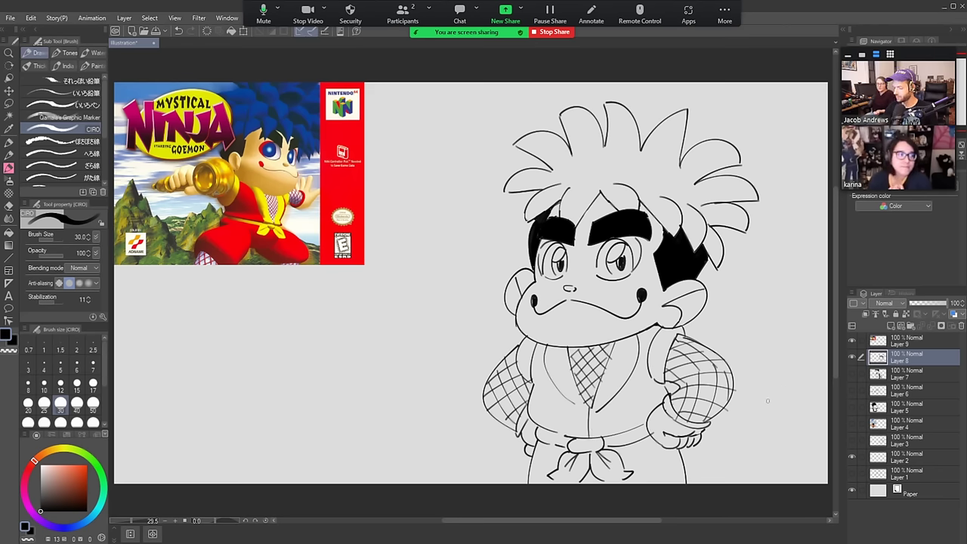
Move the whole ninja drawing toward the right side of the canvas and hide the reference image on Layer 9
key(m)
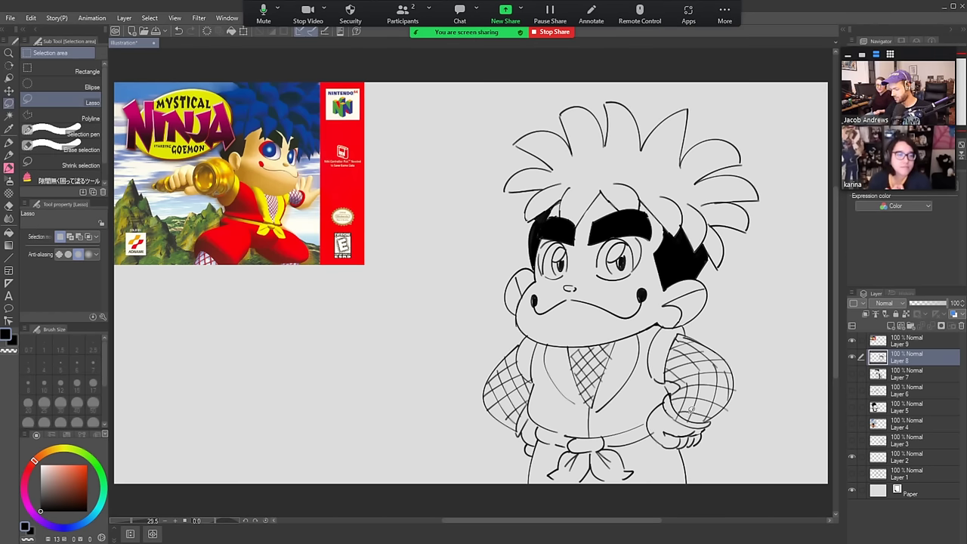
key(v)
drag(690, 409, 738, 407)
key(b)
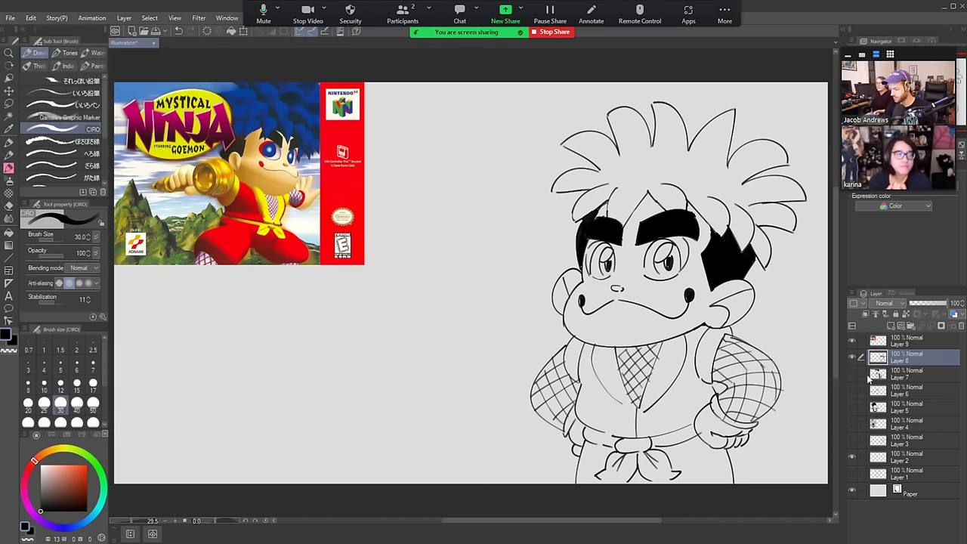
click(852, 341)
Letter "DON'T DRUG" beside the ninja with the CIRO brush at size 60 and enclose it in a speech bubble pointing at him
key(bracketright)
key(bracketright)
key(bracketright)
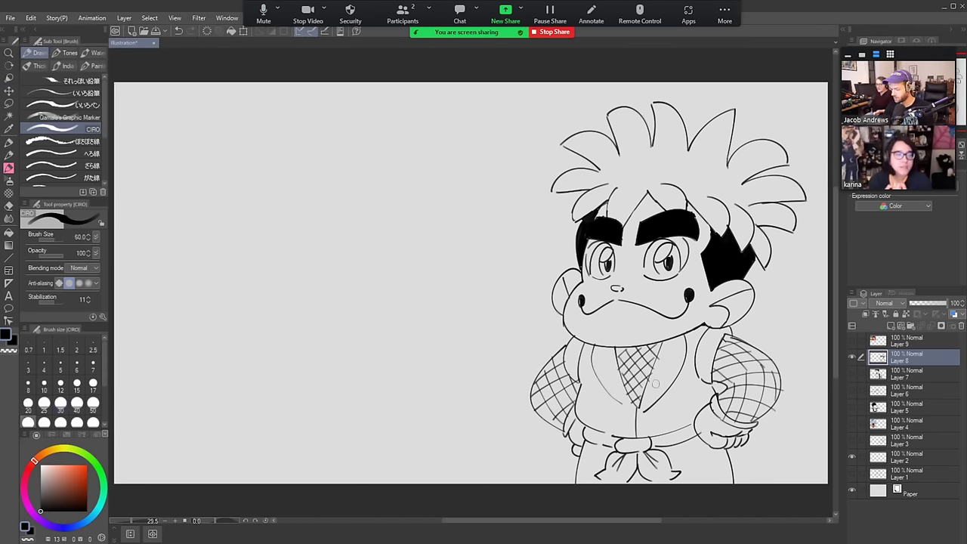
mouse_move(367, 263)
mouse_down()
mouse_move(362, 225)
mouse_move(385, 241)
mouse_move(366, 265)
mouse_up()
mouse_move(403, 222)
mouse_down()
mouse_move(416, 260)
mouse_move(406, 222)
mouse_up()
mouse_move(428, 263)
mouse_down()
mouse_move(430, 222)
mouse_move(446, 258)
mouse_move(455, 223)
mouse_move(477, 215)
mouse_move(505, 226)
mouse_move(495, 262)
mouse_up()
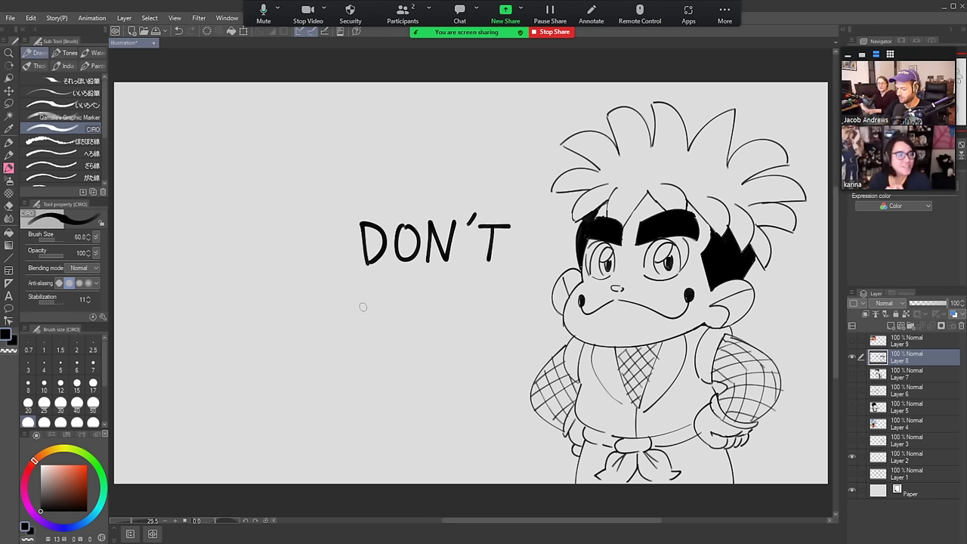
mouse_move(362, 306)
mouse_down()
mouse_move(362, 350)
mouse_move(382, 339)
mouse_move(366, 349)
mouse_move(393, 307)
mouse_up()
mouse_move(393, 307)
mouse_down()
mouse_move(395, 330)
mouse_move(421, 349)
mouse_up()
mouse_move(431, 308)
mouse_down()
mouse_move(493, 333)
mouse_move(477, 330)
mouse_move(527, 301)
mouse_move(539, 306)
mouse_move(501, 371)
mouse_move(362, 378)
mouse_move(334, 261)
mouse_move(395, 179)
mouse_move(505, 187)
mouse_move(520, 297)
mouse_up()
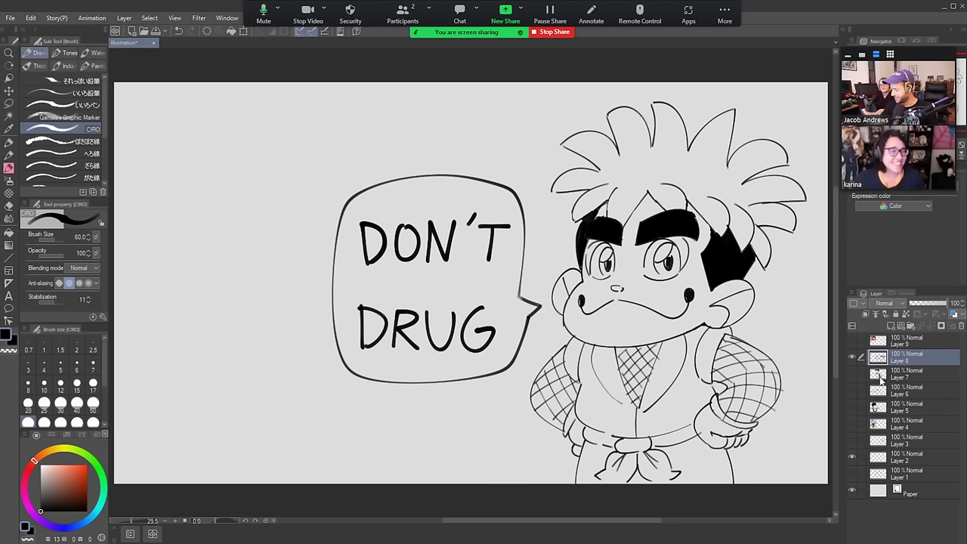
Hide Layer 2 and leave only Layer 8 visible above the paper
click(851, 355)
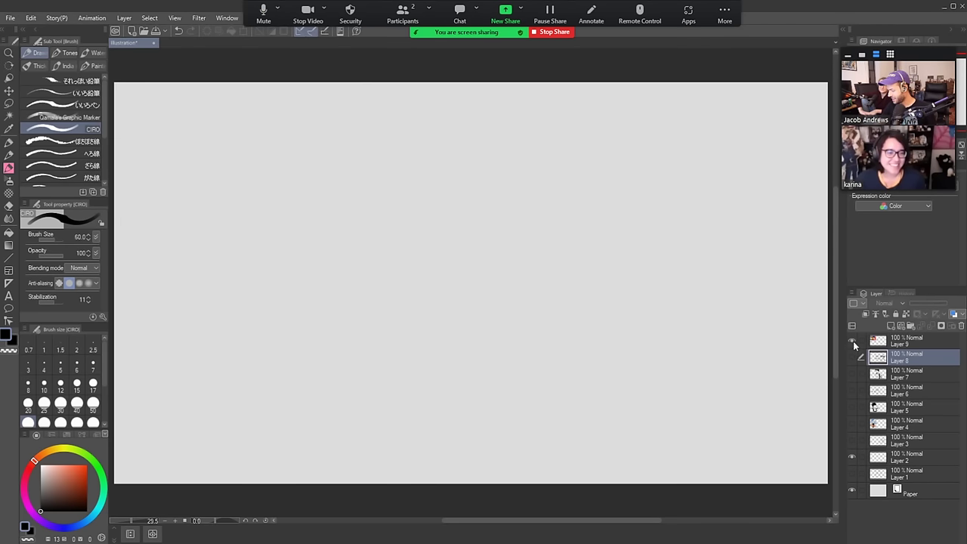
click(853, 341)
click(853, 344)
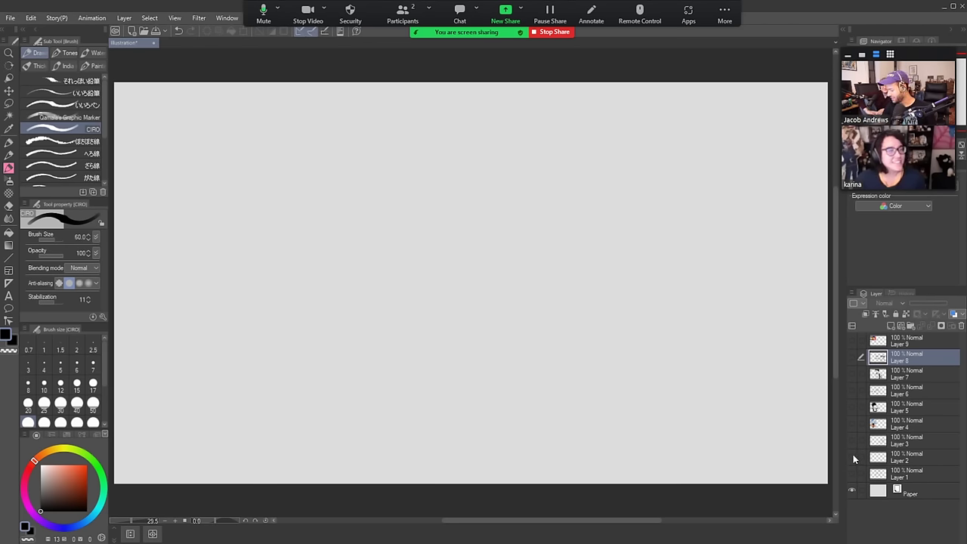
click(857, 355)
click(858, 353)
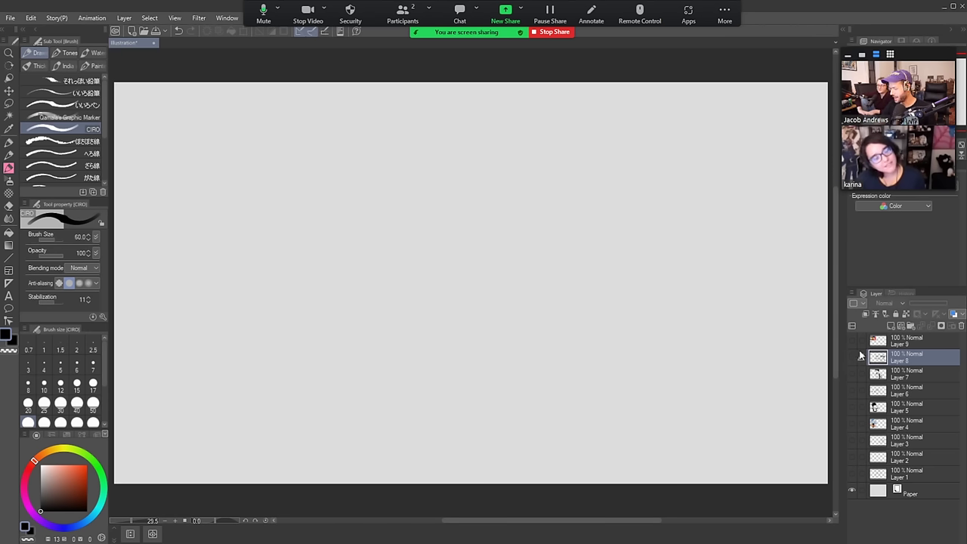
click(854, 356)
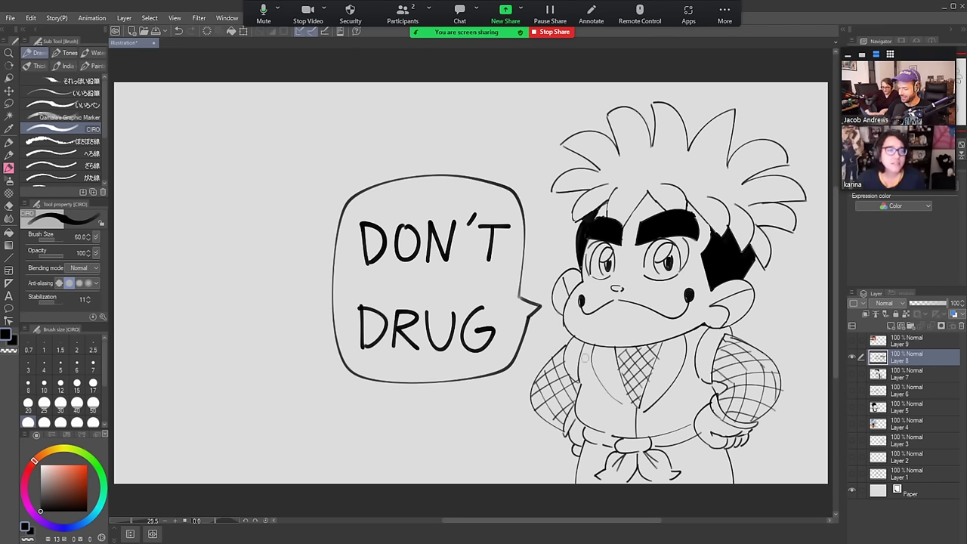
key(b)
key(b)
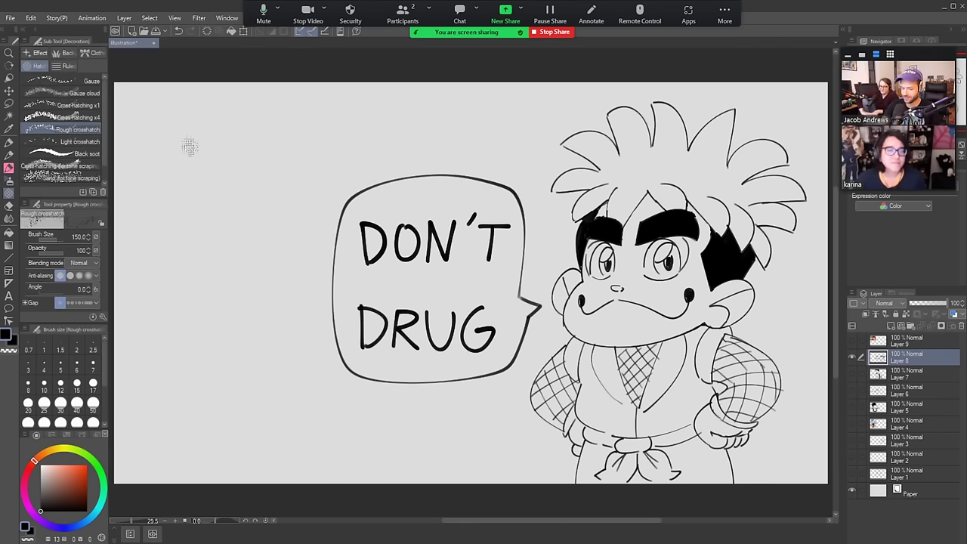
drag(190, 142, 206, 203)
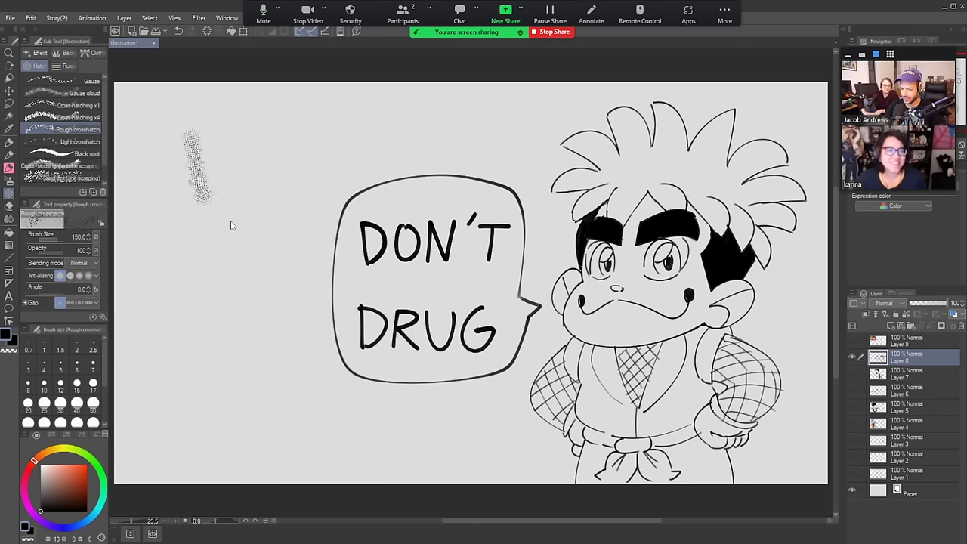
key(ctrl+z)
Letter "IT'S FINE." with the CIRO brush above the speech bubble and stop the Zoom screen share
key(b)
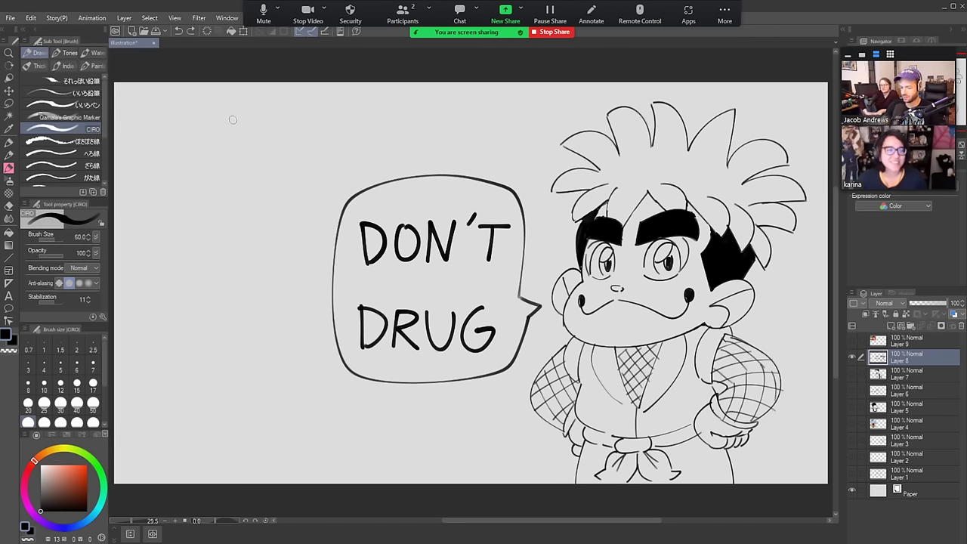
drag(220, 113, 238, 113)
mouse_move(228, 114)
mouse_down()
mouse_move(228, 132)
mouse_move(242, 132)
mouse_move(266, 112)
mouse_up()
mouse_move(255, 113)
mouse_down()
mouse_move(257, 130)
mouse_move(268, 117)
mouse_move(278, 131)
mouse_move(310, 129)
mouse_move(330, 107)
mouse_up()
drag(311, 120, 344, 130)
drag(344, 111, 359, 128)
mouse_move(367, 109)
mouse_down()
mouse_move(366, 129)
mouse_move(378, 109)
mouse_up()
drag(367, 120, 377, 119)
drag(367, 129, 381, 128)
click(392, 120)
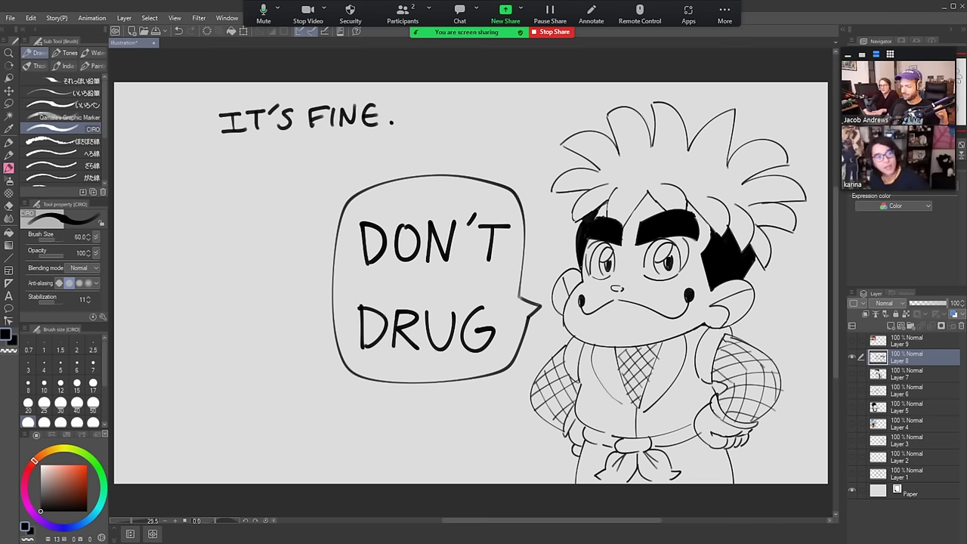
click(552, 33)
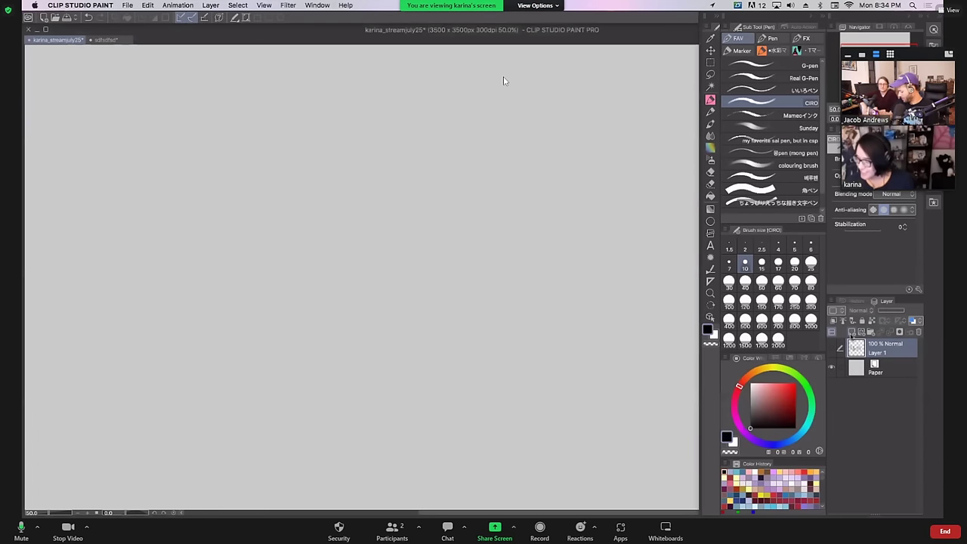
Sketch a round head with a protruding jaw on Layer 2 using the CIRO brush at size 5
click(729, 260)
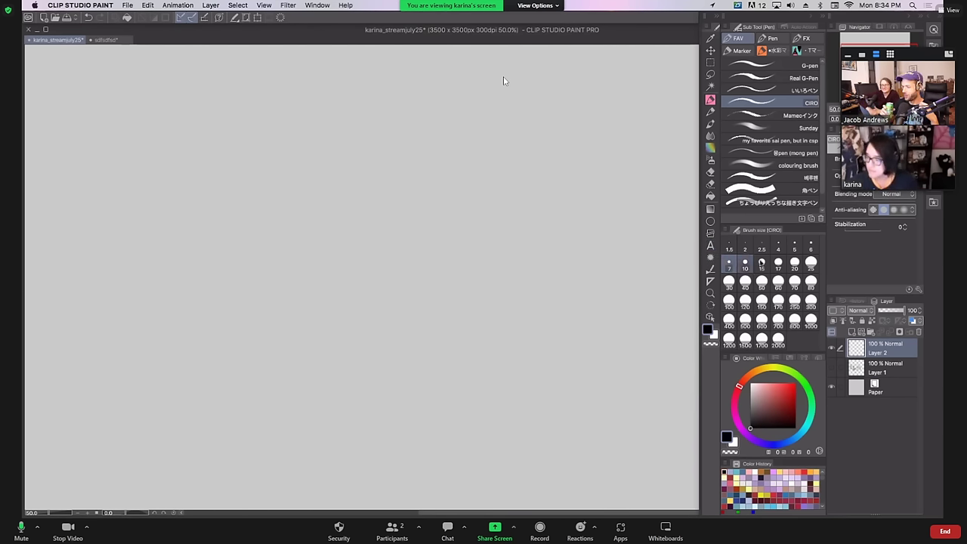
click(795, 249)
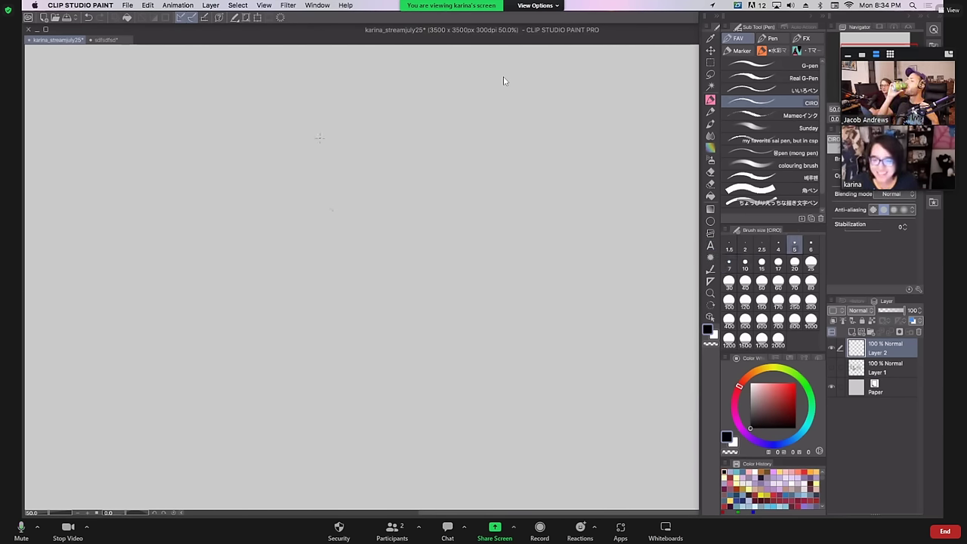
drag(407, 103, 424, 162)
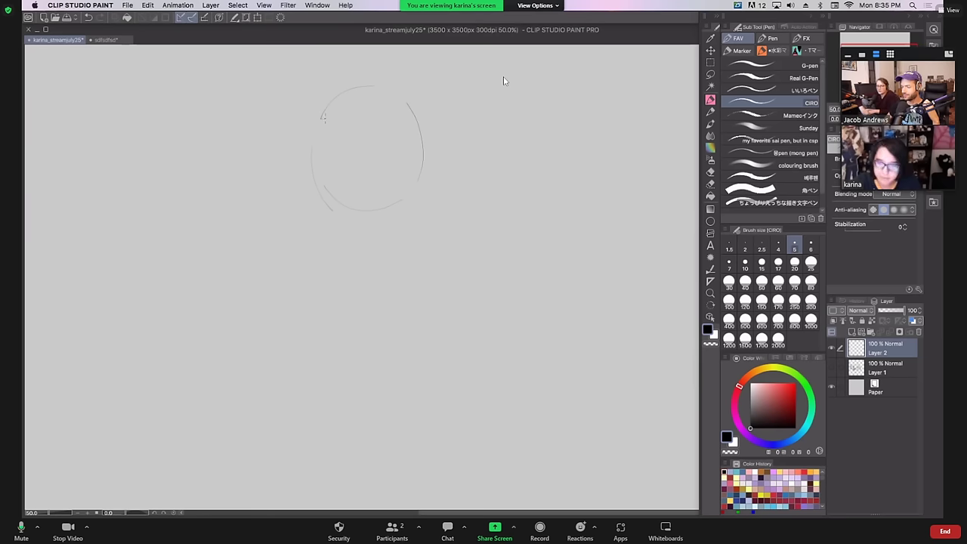
drag(322, 117, 327, 102)
mouse_move(308, 134)
mouse_down()
mouse_move(306, 175)
mouse_move(328, 211)
mouse_move(316, 214)
mouse_move(366, 231)
mouse_up()
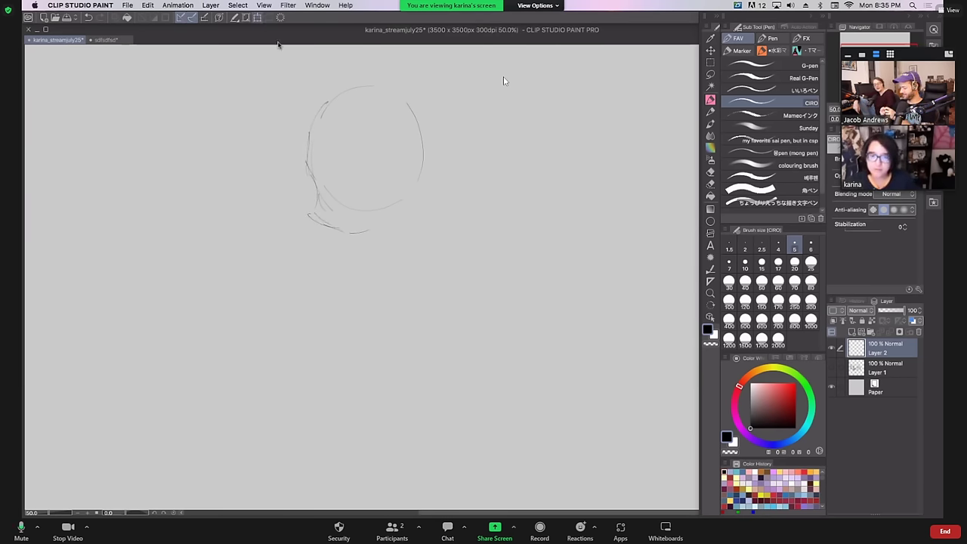
Rotate the head sketch clockwise by about 9.9 degrees
key(ctrl+t)
drag(427, 96, 436, 113)
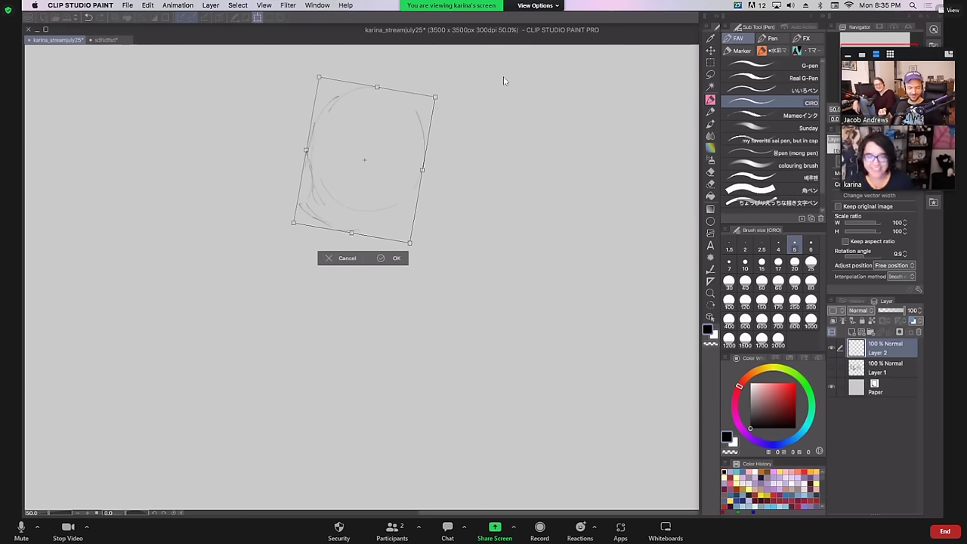
key(Return)
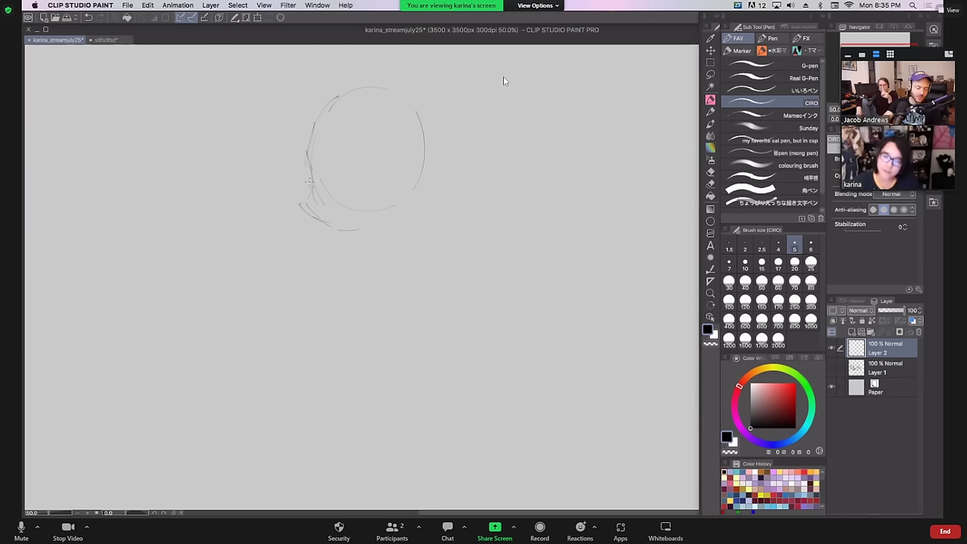
Sketch a small oval at the front of the jaw and a short contour line just above it
mouse_move(317, 213)
mouse_down()
mouse_move(310, 210)
mouse_move(325, 208)
mouse_move(316, 200)
mouse_up()
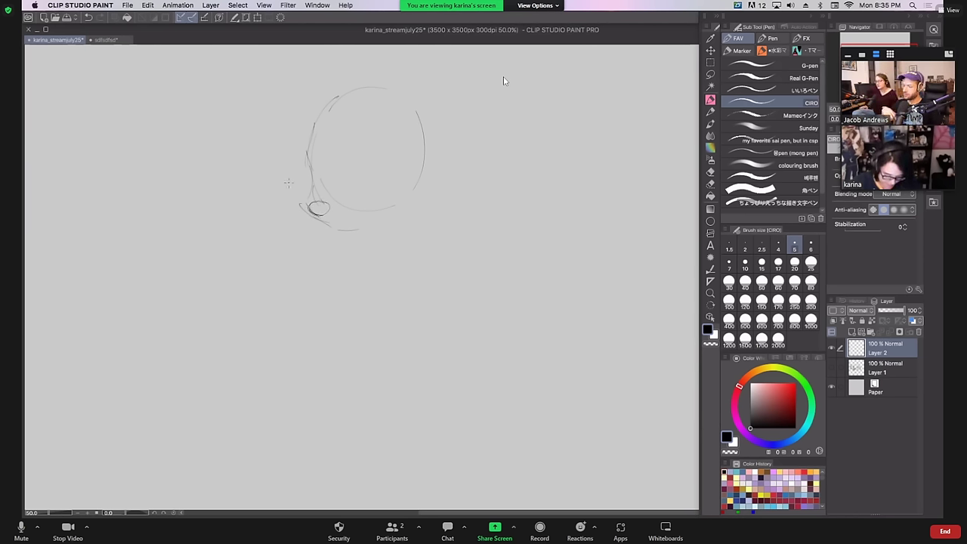
mouse_move(313, 180)
mouse_down()
mouse_move(307, 201)
mouse_move(310, 187)
mouse_up()
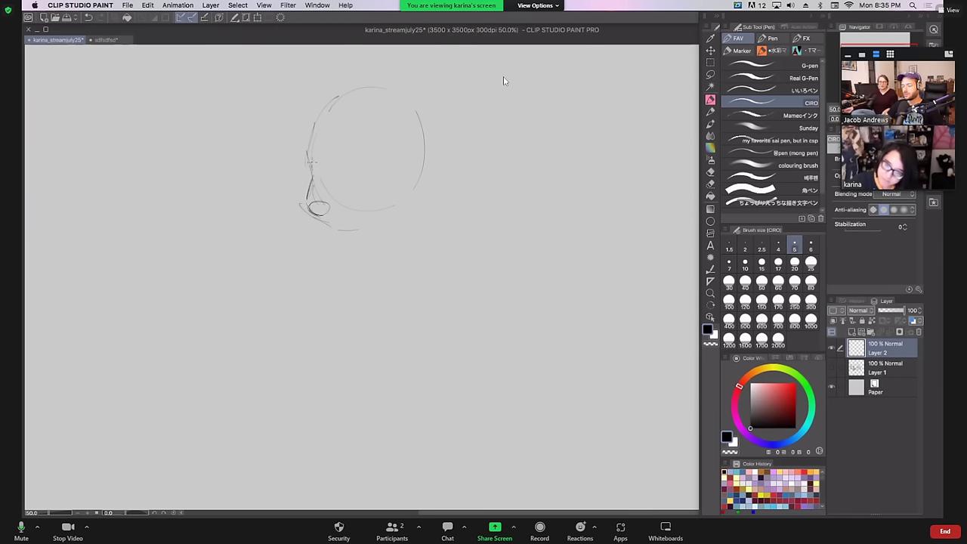
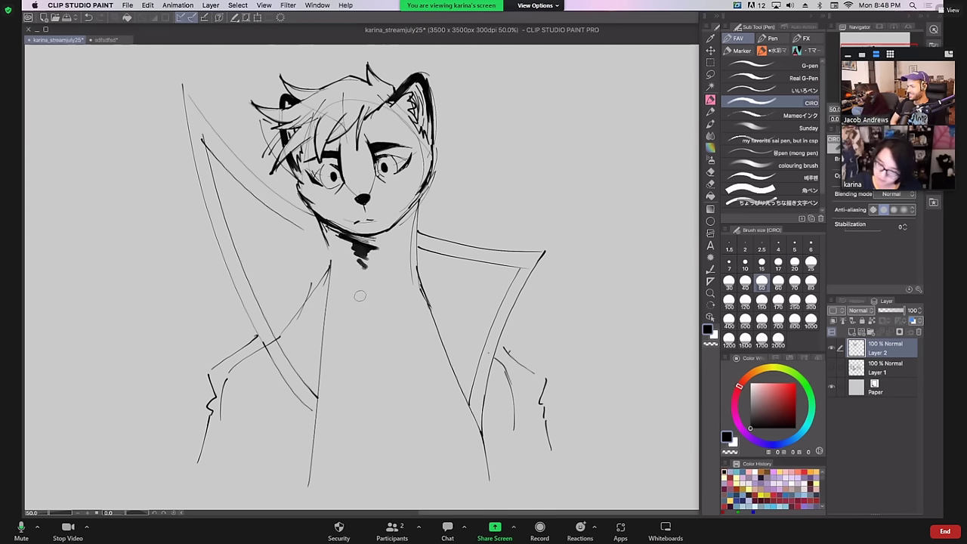
Scribble a solid black fur patch from under the chin down the neck to the upper chest with the CIRO brush
mouse_move(372, 273)
mouse_down()
mouse_move(351, 254)
mouse_move(364, 283)
mouse_move(347, 294)
mouse_move(395, 299)
mouse_up()
mouse_move(364, 261)
mouse_down()
mouse_move(378, 240)
mouse_move(398, 238)
mouse_up()
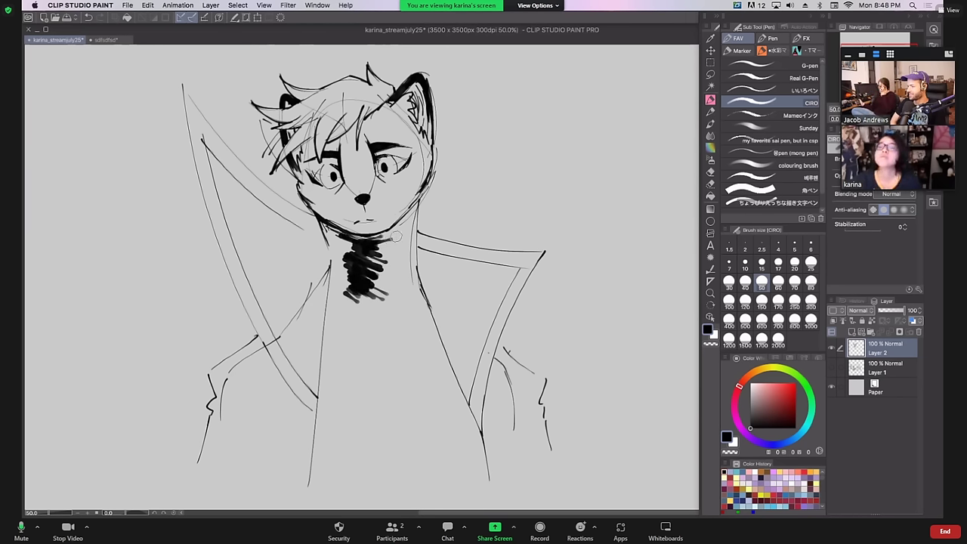
mouse_move(331, 325)
mouse_down()
mouse_move(330, 312)
mouse_move(342, 321)
mouse_move(374, 296)
mouse_move(340, 293)
mouse_move(355, 304)
mouse_move(397, 302)
mouse_up()
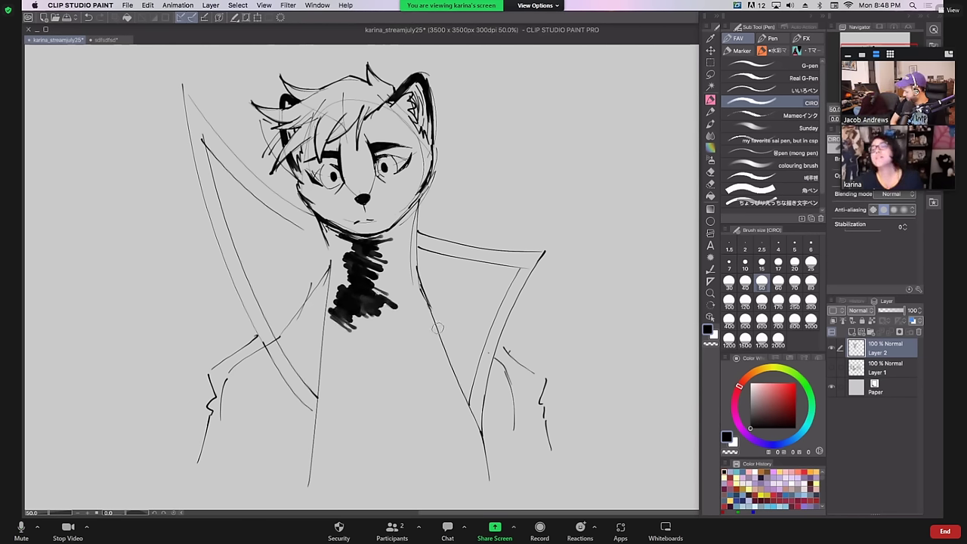
mouse_move(334, 315)
mouse_down()
mouse_move(325, 337)
mouse_move(323, 316)
mouse_up()
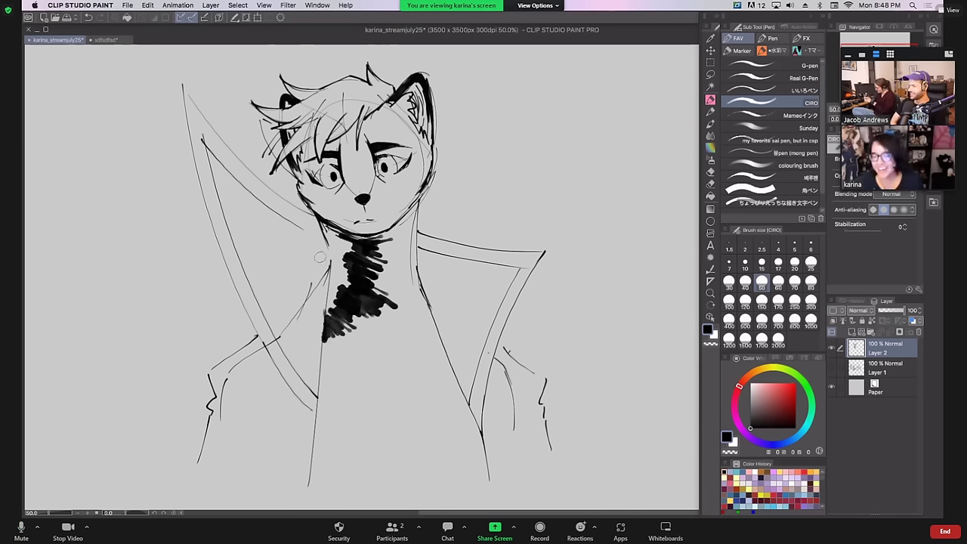
Set the CIRO brush size to 15 and clear the stray construction lines around the shoulders, collar and inner sleeves
click(762, 263)
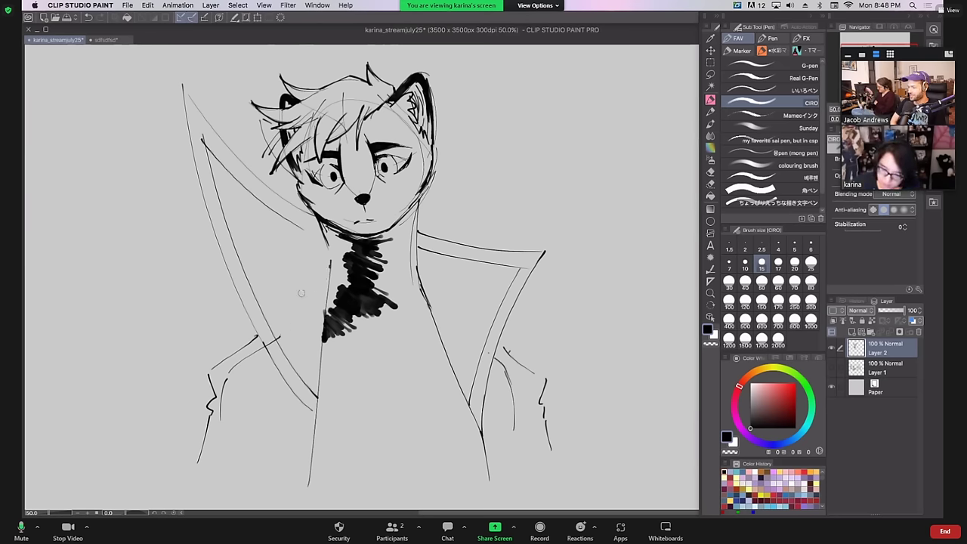
key(ctrl+z)
key(ctrl+z)
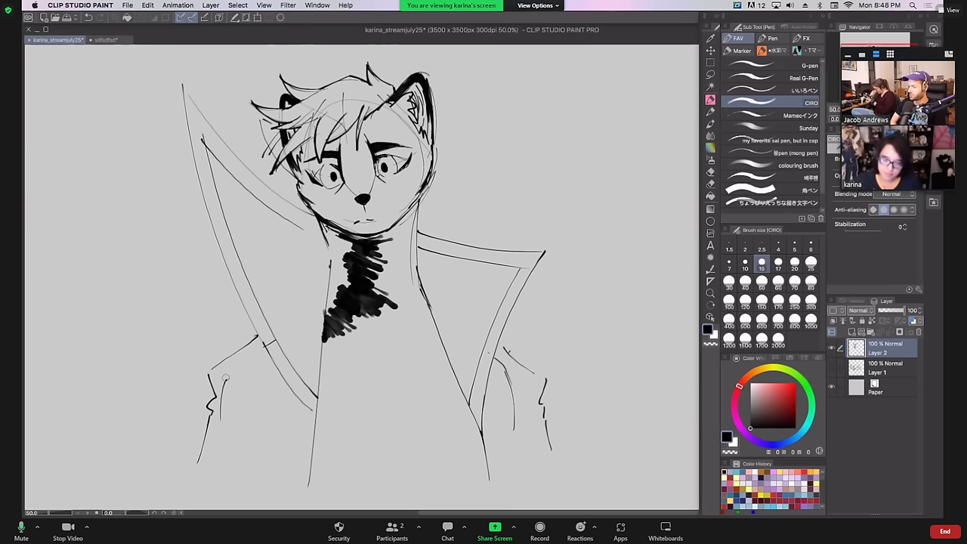
key(ctrl+z)
key(ctrl+z)
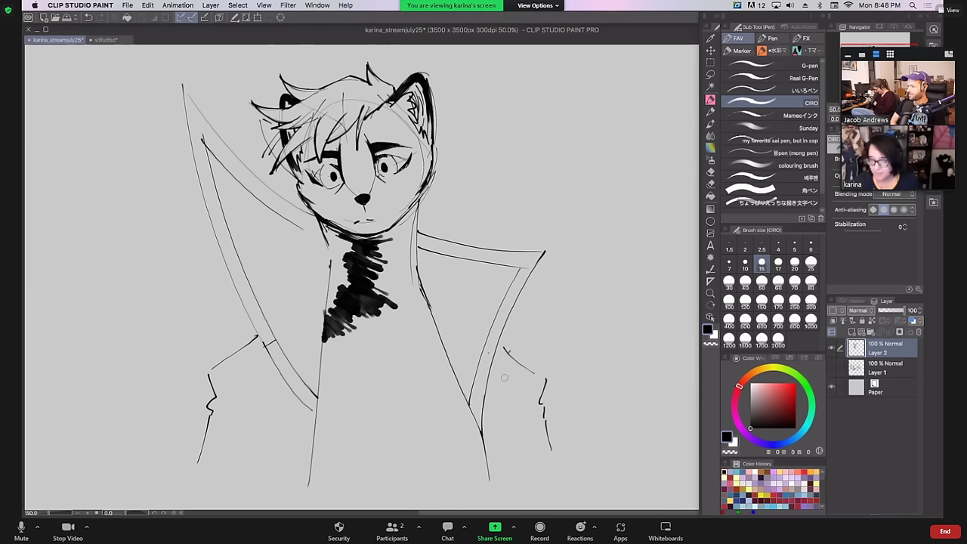
drag(281, 382, 491, 481)
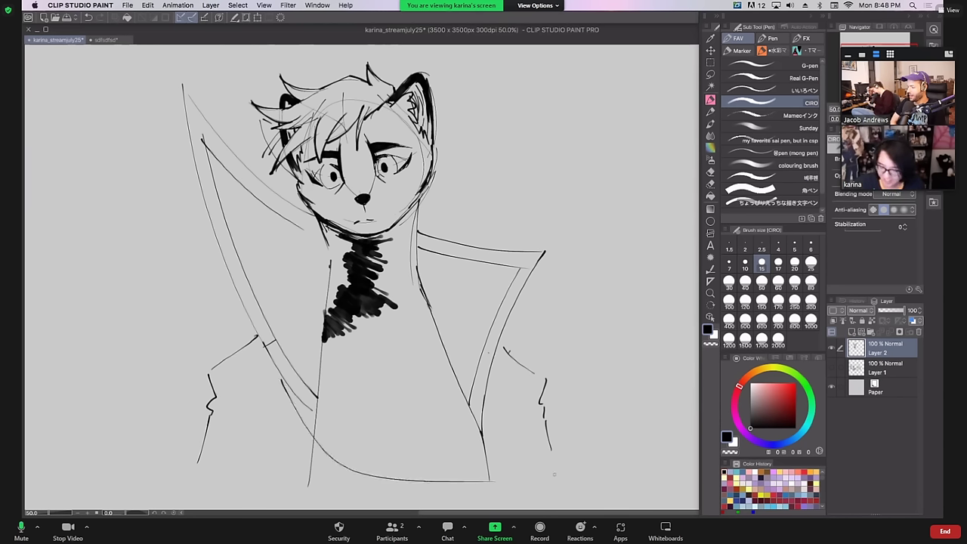
key(ctrl+z)
drag(281, 377, 338, 504)
drag(293, 394, 347, 497)
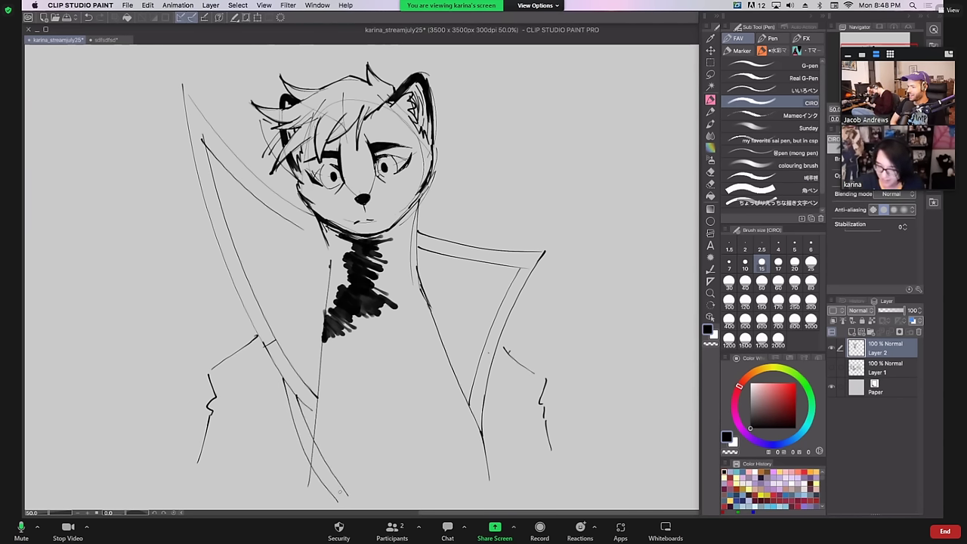
drag(321, 457, 464, 470)
key(ctrl+z)
key(ctrl+z)
key(ctrl+z)
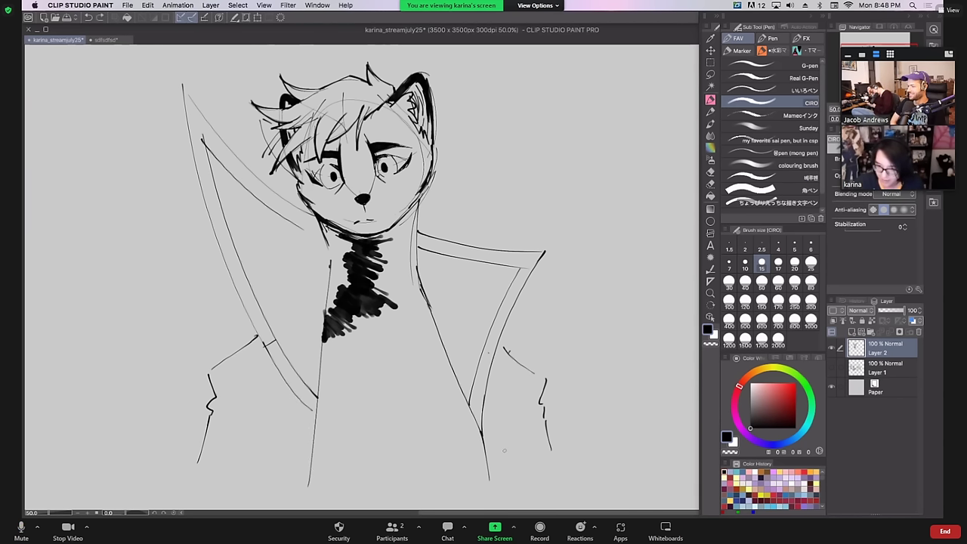
Draw a jagged fur line down the middle of the chest below the black patch
mouse_move(366, 329)
mouse_down()
mouse_move(367, 384)
mouse_move(367, 340)
mouse_move(360, 367)
mouse_move(381, 408)
mouse_up()
key(ctrl+z)
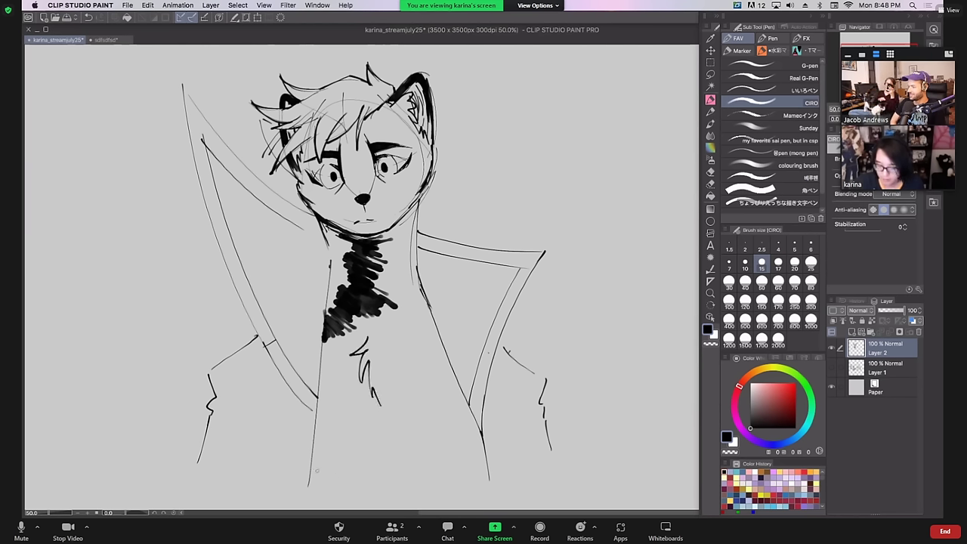
drag(312, 470, 346, 490)
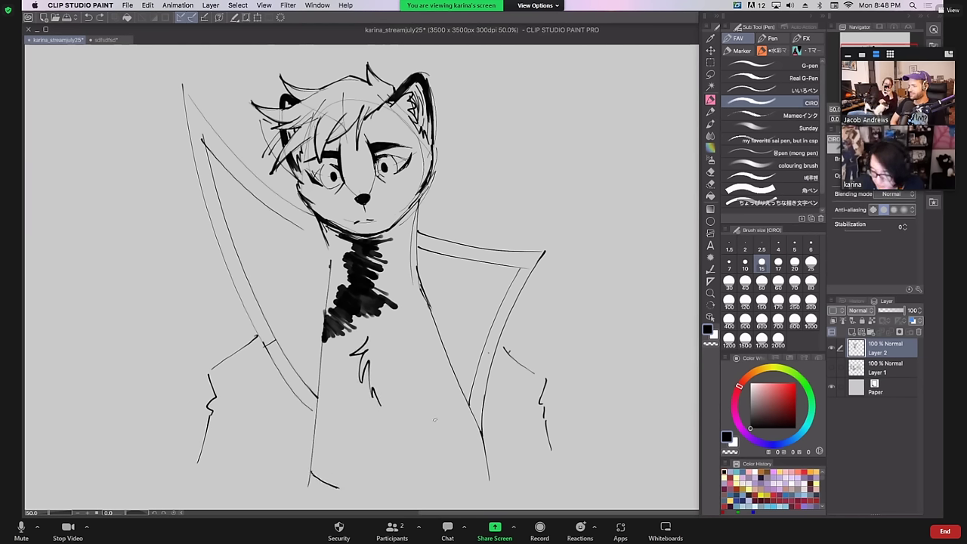
key(ctrl+z)
Draw solid black tassels at the lower tips of both jacket edges
drag(310, 462, 315, 488)
mouse_move(485, 442)
mouse_down()
mouse_move(478, 496)
mouse_move(479, 476)
mouse_up()
key(ctrl+z)
key(ctrl+z)
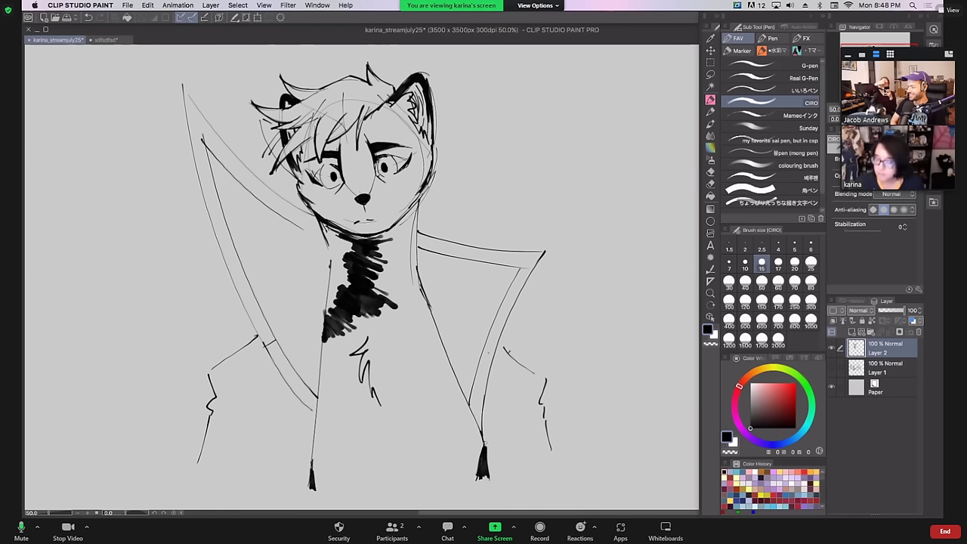
drag(485, 432, 489, 478)
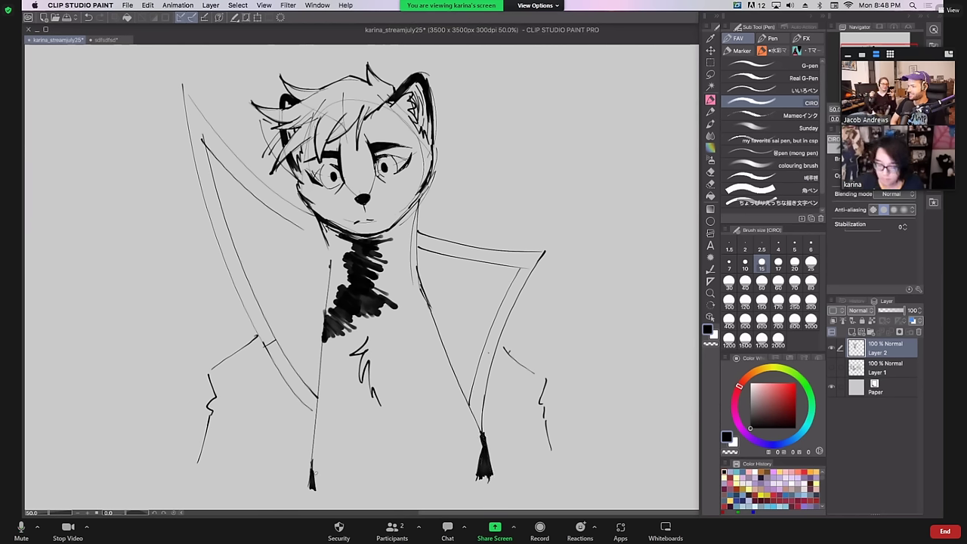
drag(314, 457, 311, 476)
Draw two roughly parallel curved hem lines across the waist between the two tassels
mouse_move(314, 462)
mouse_down()
mouse_move(313, 493)
mouse_move(424, 460)
mouse_up()
key(super+z)
drag(314, 476, 479, 463)
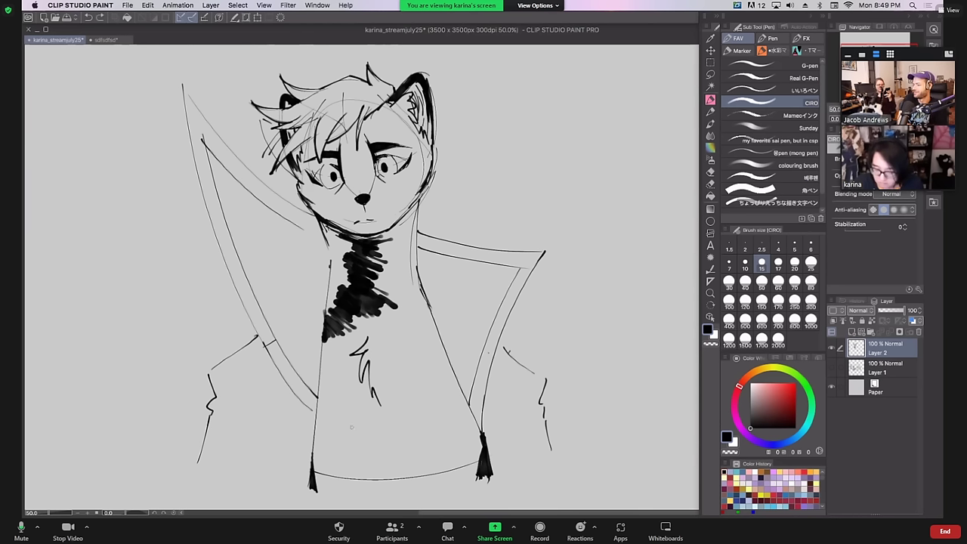
key(super+z)
mouse_move(315, 469)
mouse_down()
mouse_move(410, 479)
mouse_move(479, 462)
mouse_up()
key(super+z)
drag(420, 480, 479, 464)
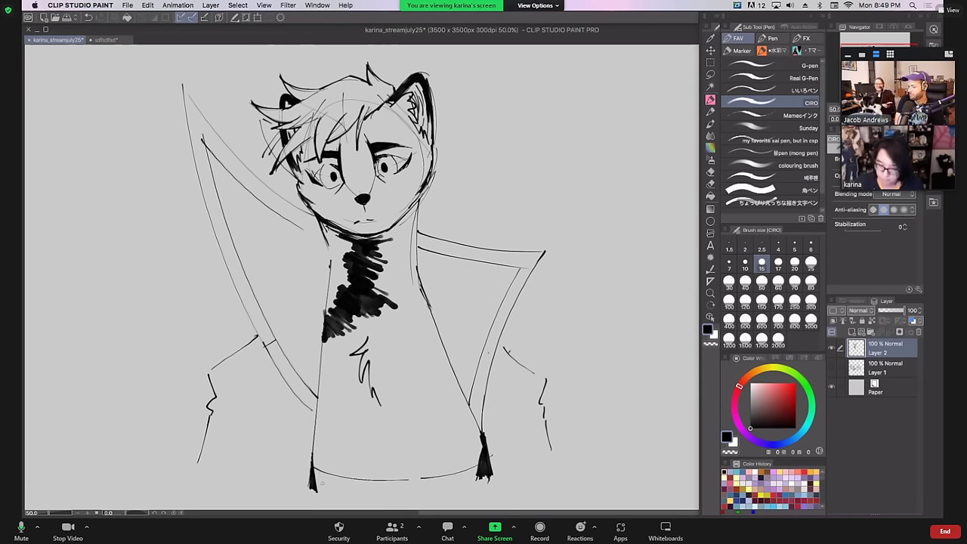
drag(321, 481, 382, 495)
key(super+z)
mouse_move(317, 479)
mouse_down()
mouse_move(399, 493)
mouse_move(447, 492)
mouse_up()
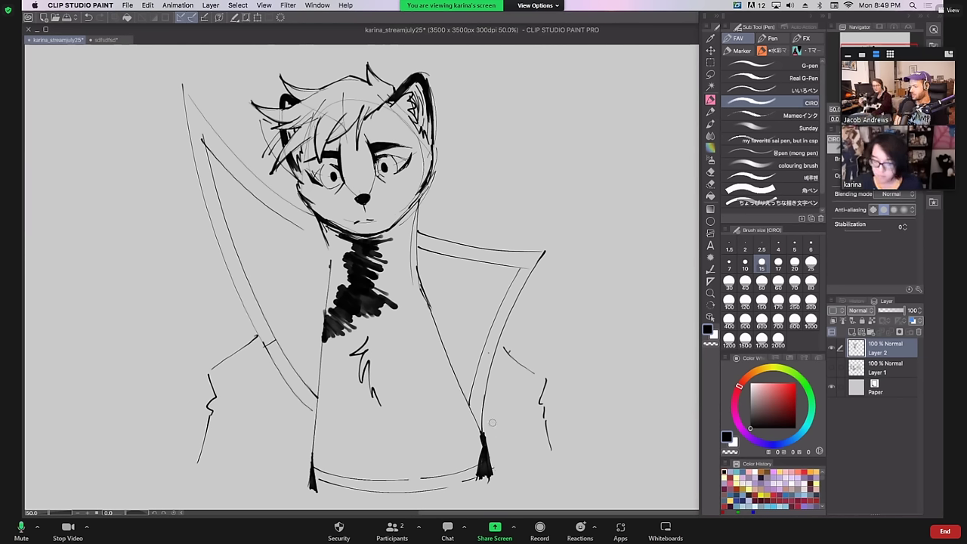
Add curved band lines above the hem and short fur ticks on the chest beside the black patch
mouse_move(312, 454)
mouse_down()
mouse_move(394, 465)
mouse_move(367, 474)
mouse_move(462, 463)
mouse_move(478, 451)
mouse_move(476, 424)
mouse_up()
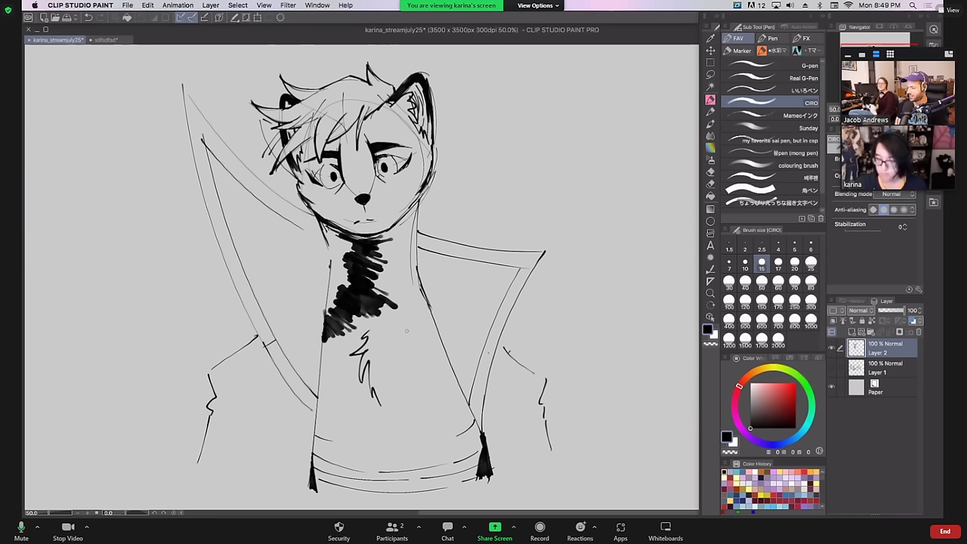
drag(393, 330, 412, 320)
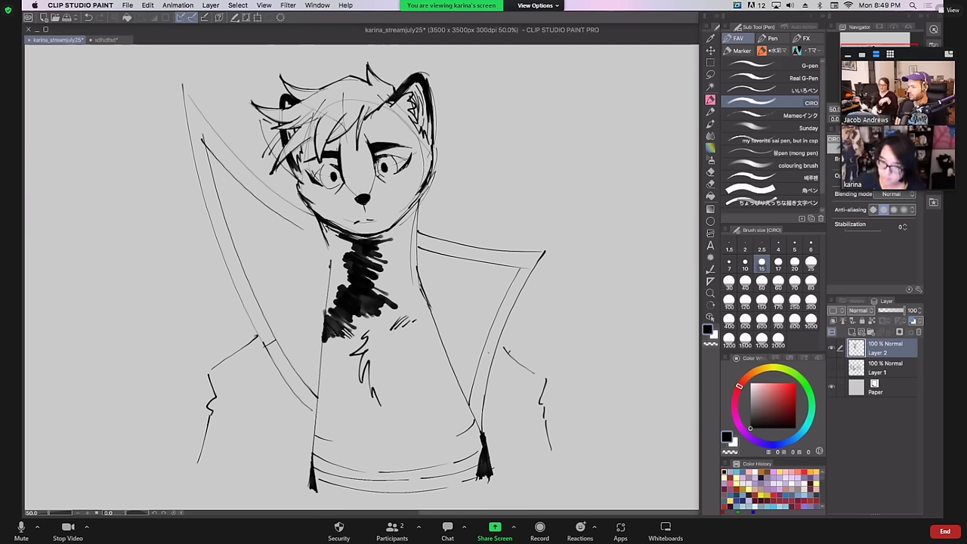
Add a new layer directly beneath Layer 2 and choose a dark blue-grey (227, 14, 26) with CIRO brush size 70
click(852, 332)
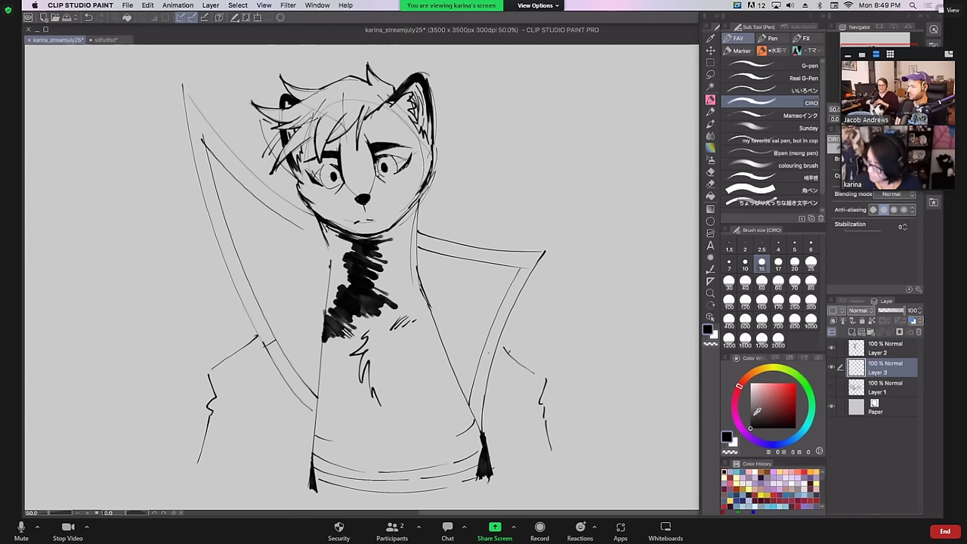
click(751, 417)
click(794, 283)
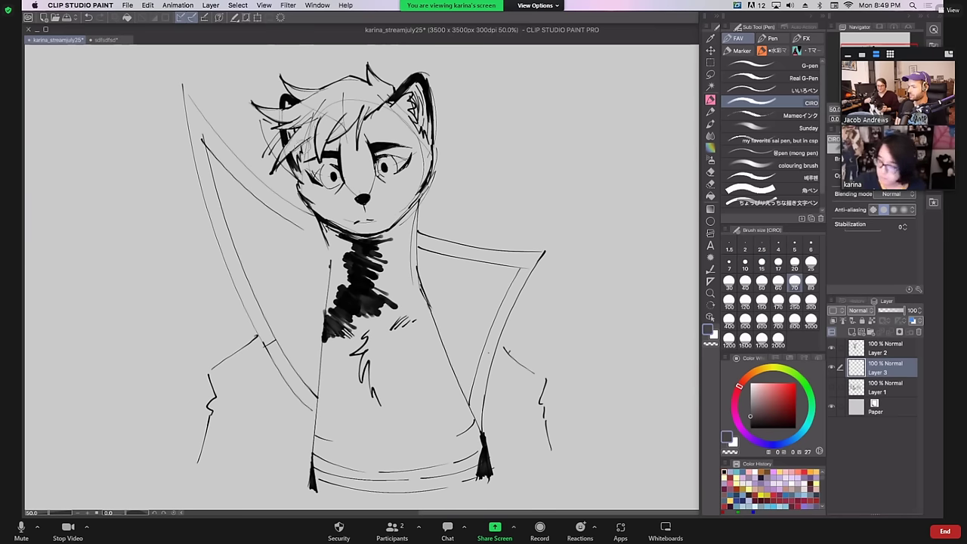
click(780, 444)
click(759, 415)
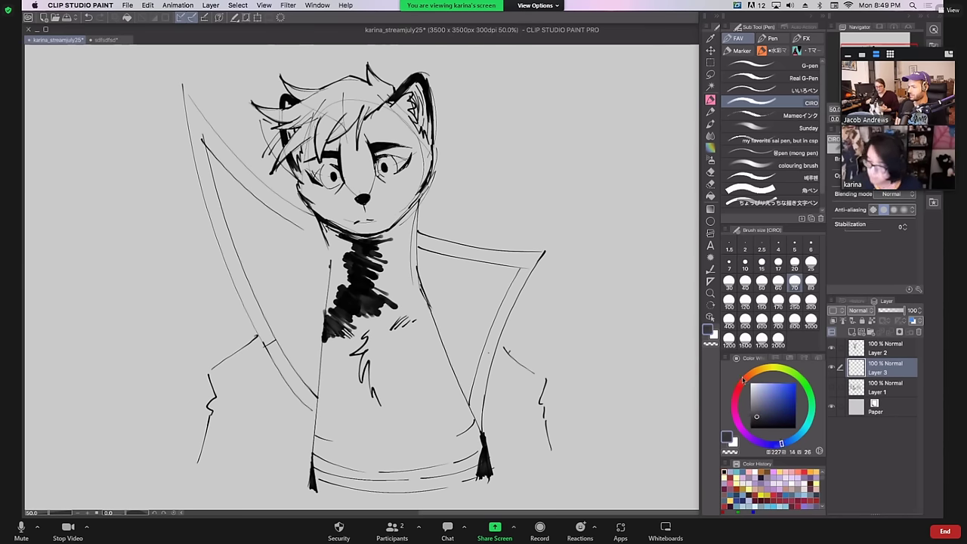
drag(304, 152, 277, 170)
mouse_move(321, 117)
mouse_down()
mouse_move(273, 170)
mouse_move(280, 161)
mouse_up()
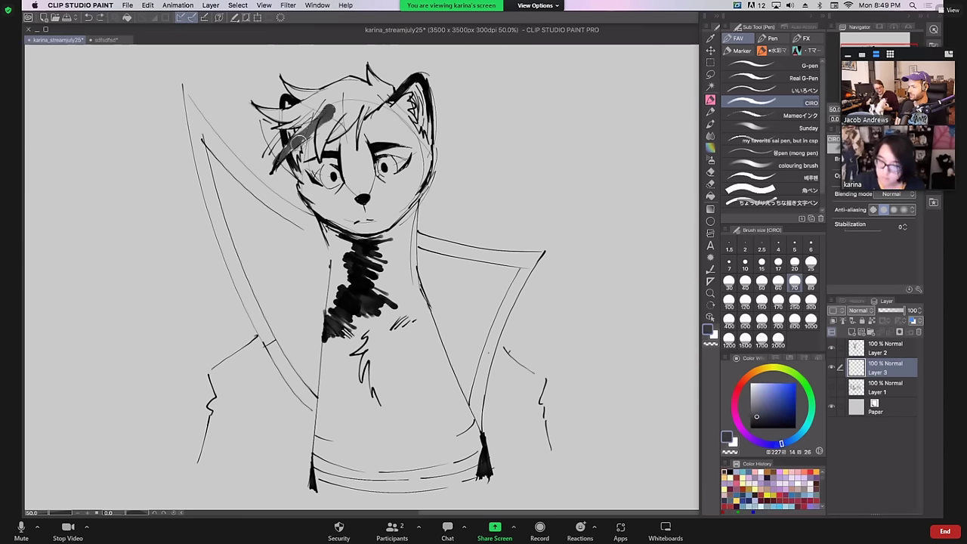
drag(335, 103, 282, 156)
key(ctrl+z)
key(ctrl+z)
key(ctrl+z)
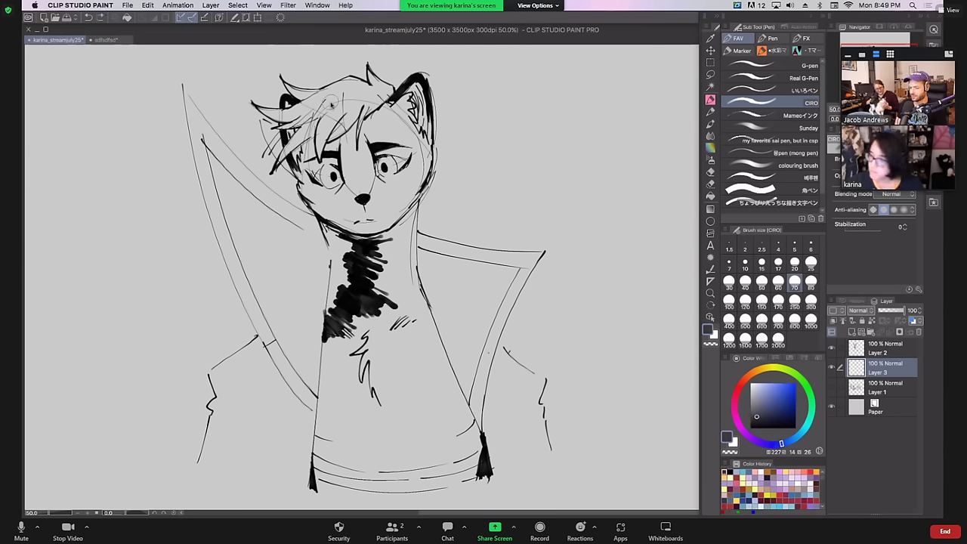
Fill all of the character's hair with the dark blue-grey using the G-pen at size 25
click(787, 67)
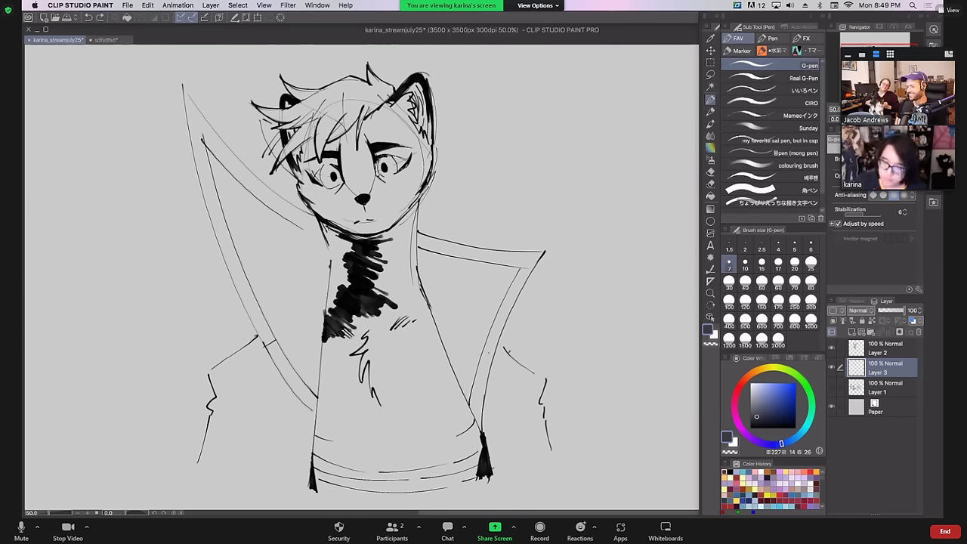
click(811, 262)
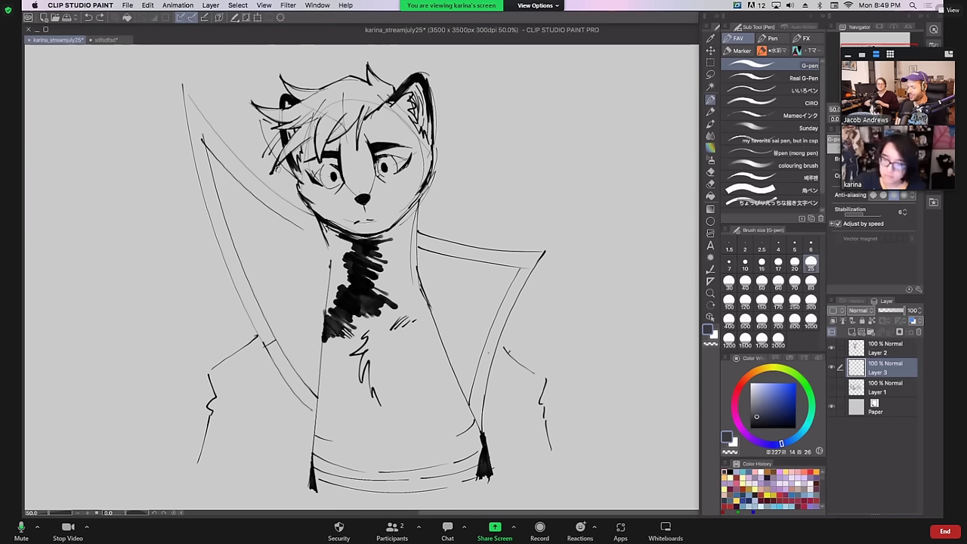
drag(278, 168, 336, 104)
mouse_move(297, 148)
mouse_down()
mouse_move(341, 113)
mouse_move(342, 96)
mouse_up()
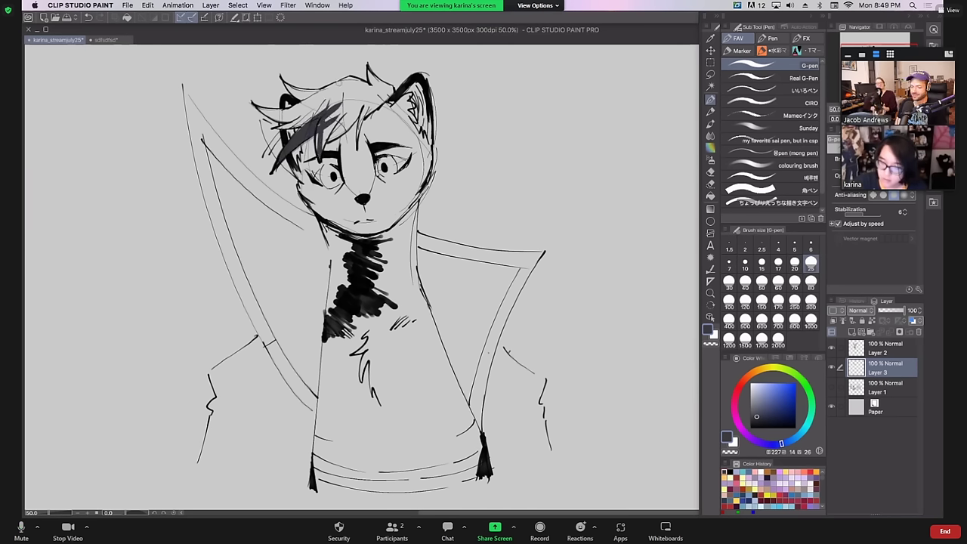
drag(322, 151, 333, 94)
mouse_move(328, 130)
mouse_down()
mouse_move(368, 91)
mouse_move(357, 107)
mouse_move(370, 103)
mouse_move(346, 105)
mouse_move(364, 72)
mouse_up()
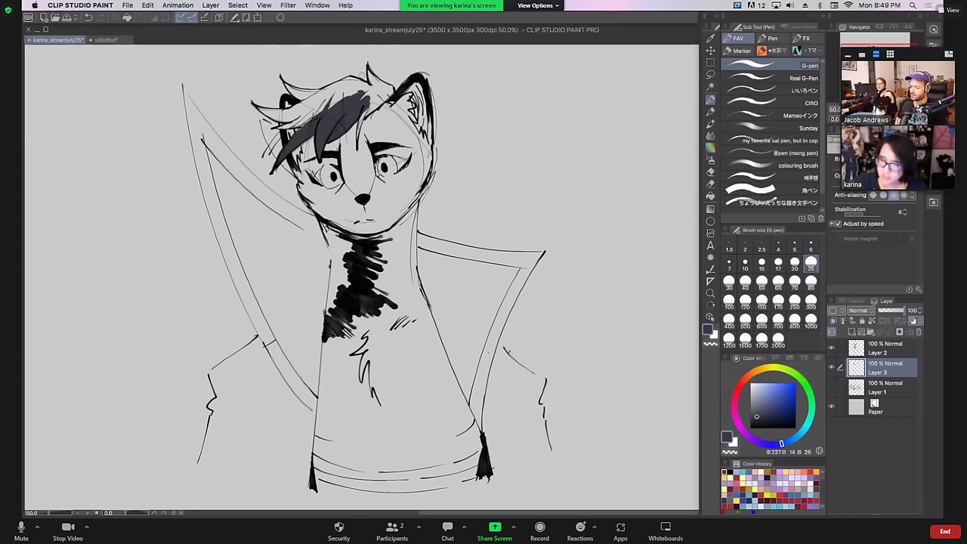
drag(364, 114, 396, 82)
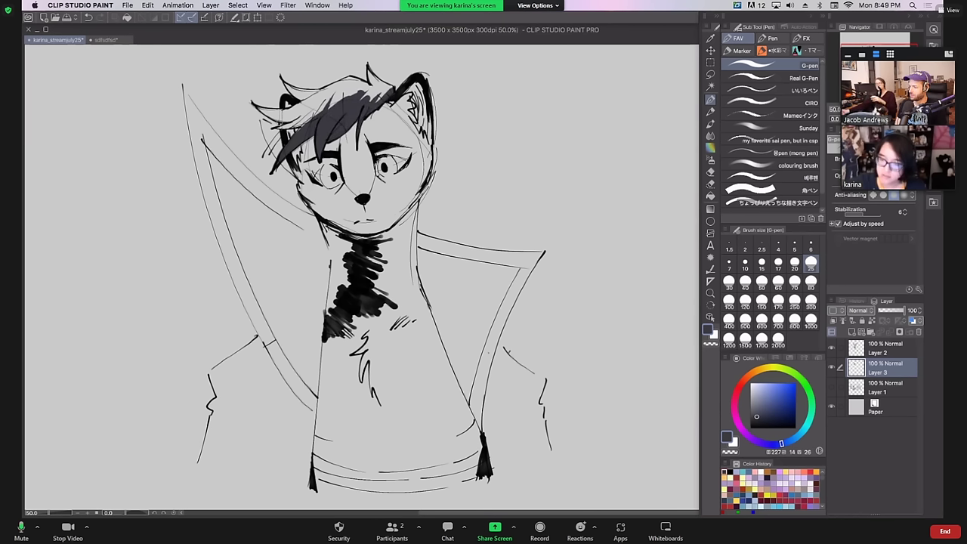
mouse_move(257, 126)
mouse_down()
mouse_move(318, 97)
mouse_move(294, 109)
mouse_move(309, 89)
mouse_move(340, 89)
mouse_move(301, 95)
mouse_move(328, 117)
mouse_move(273, 115)
mouse_move(327, 110)
mouse_move(318, 97)
mouse_move(347, 97)
mouse_move(330, 89)
mouse_move(368, 90)
mouse_move(353, 91)
mouse_move(326, 141)
mouse_move(381, 94)
mouse_up()
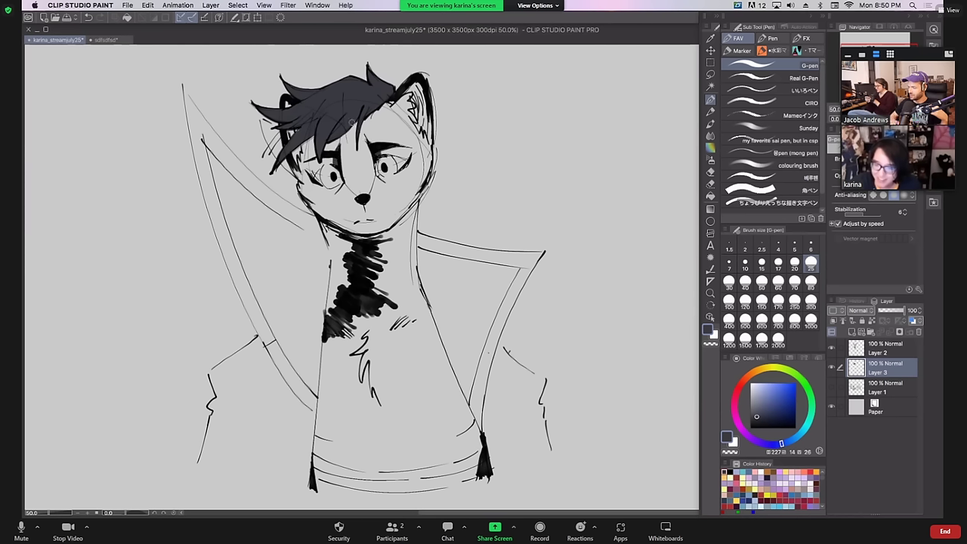
Choose a pinkish red (349, 82, 92) and paint accents at the outer corners of both eyes
click(738, 396)
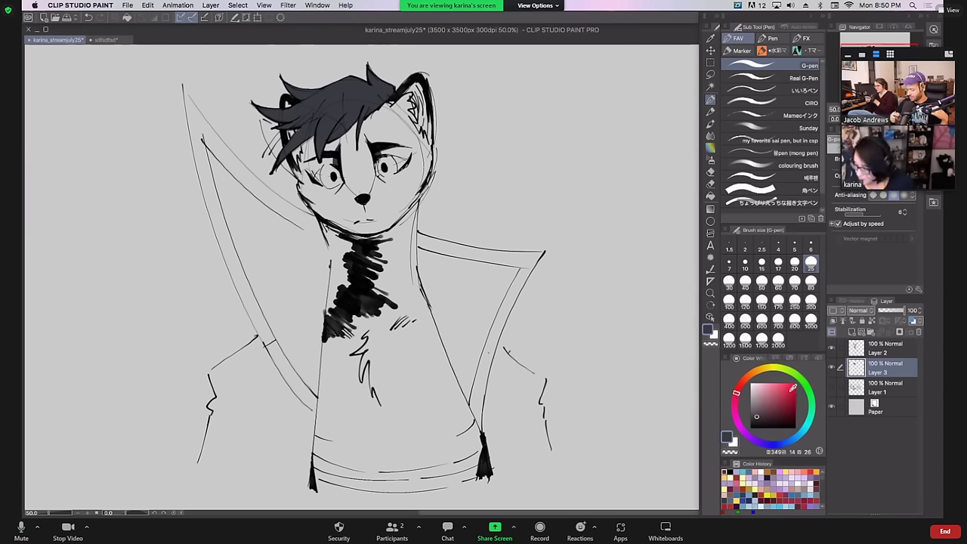
drag(792, 390, 787, 387)
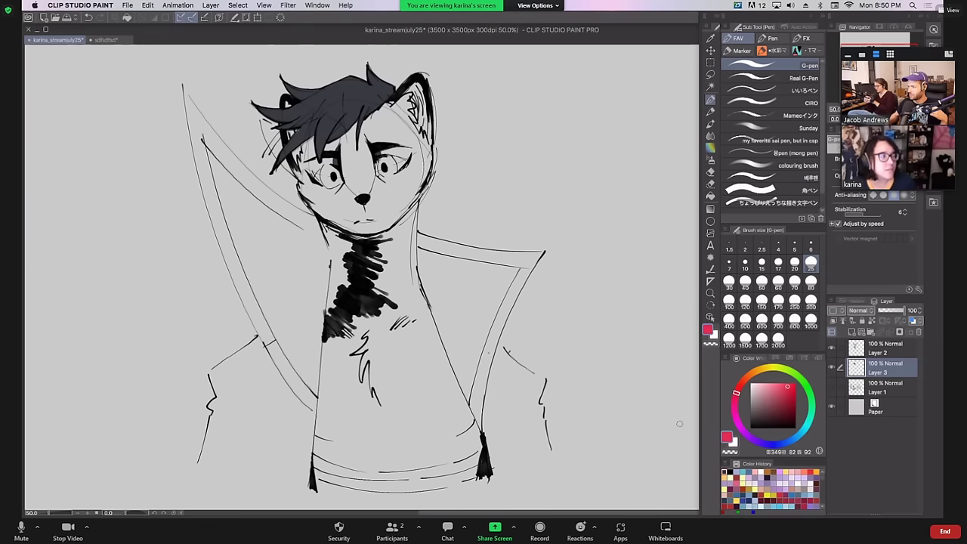
drag(315, 176, 307, 170)
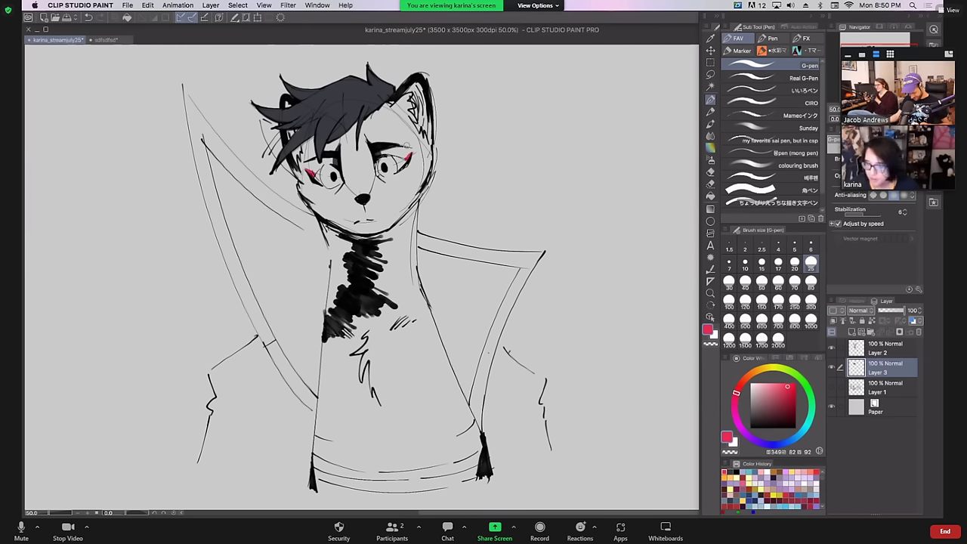
Sample the hair's dark blue-grey and fill the left side of the neck beside the black fur patch
alt+click(346, 110)
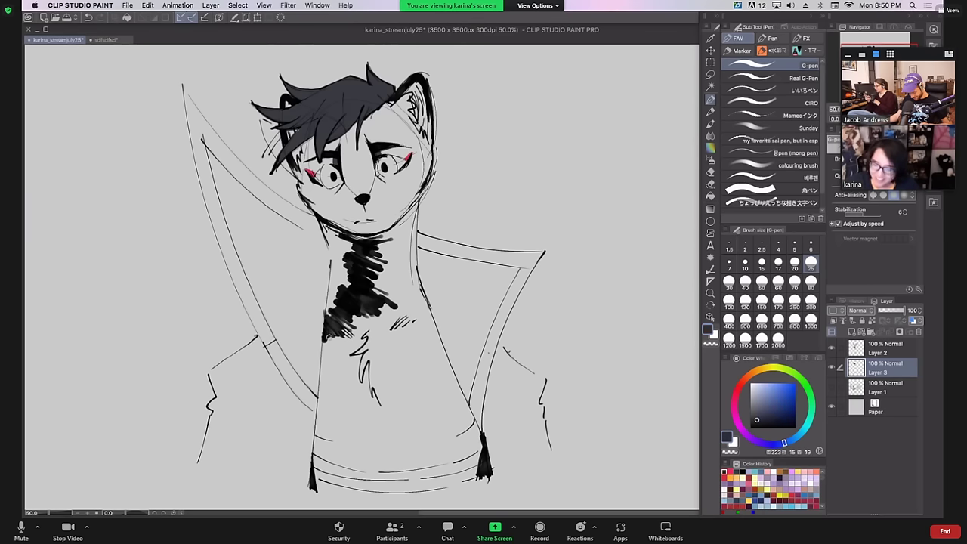
mouse_move(330, 321)
mouse_down()
mouse_move(333, 260)
mouse_move(346, 274)
mouse_move(342, 308)
mouse_move(341, 281)
mouse_move(335, 292)
mouse_move(346, 249)
mouse_move(323, 222)
mouse_move(369, 241)
mouse_up()
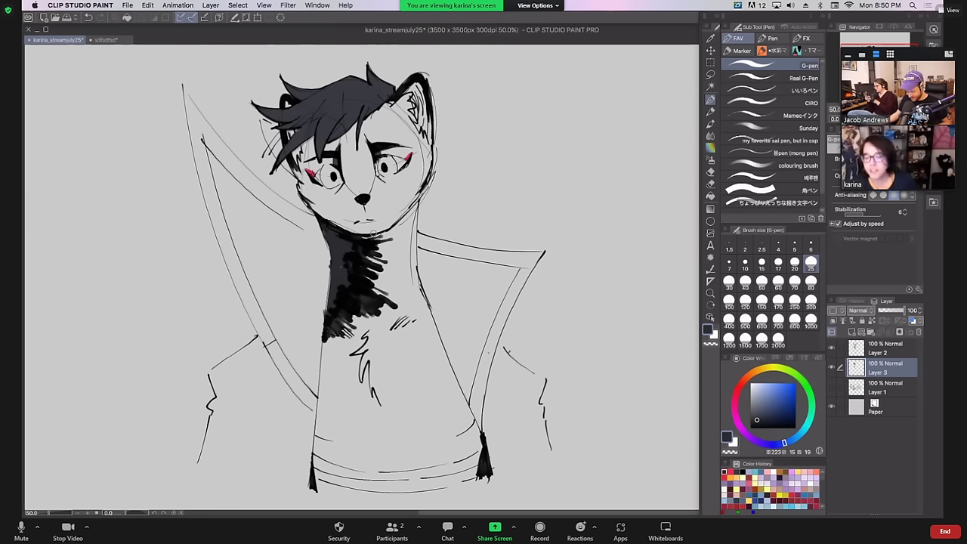
Choose a muted grey-teal (179, 13, 42) and colour the irises of both eyes
click(806, 427)
click(757, 409)
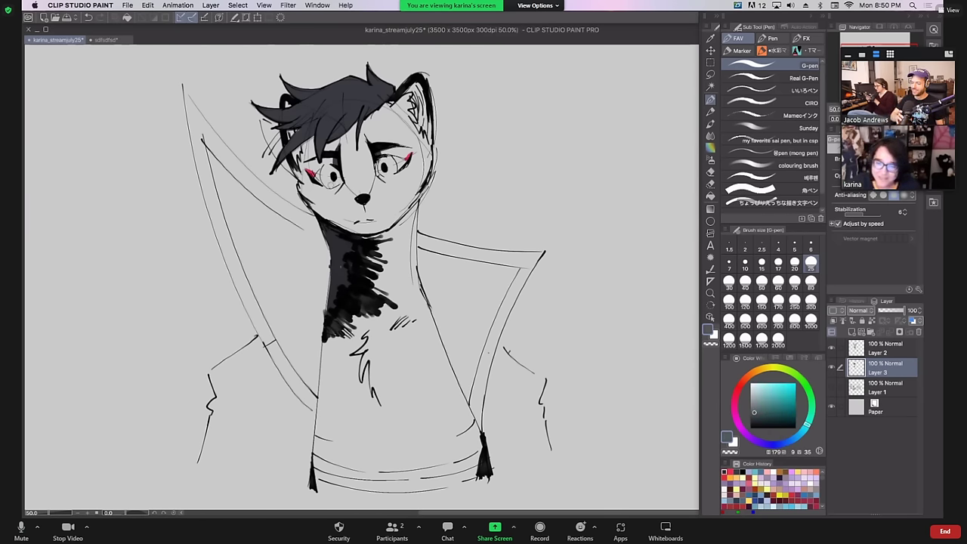
mouse_move(328, 182)
mouse_down()
mouse_move(325, 171)
mouse_move(336, 182)
mouse_up()
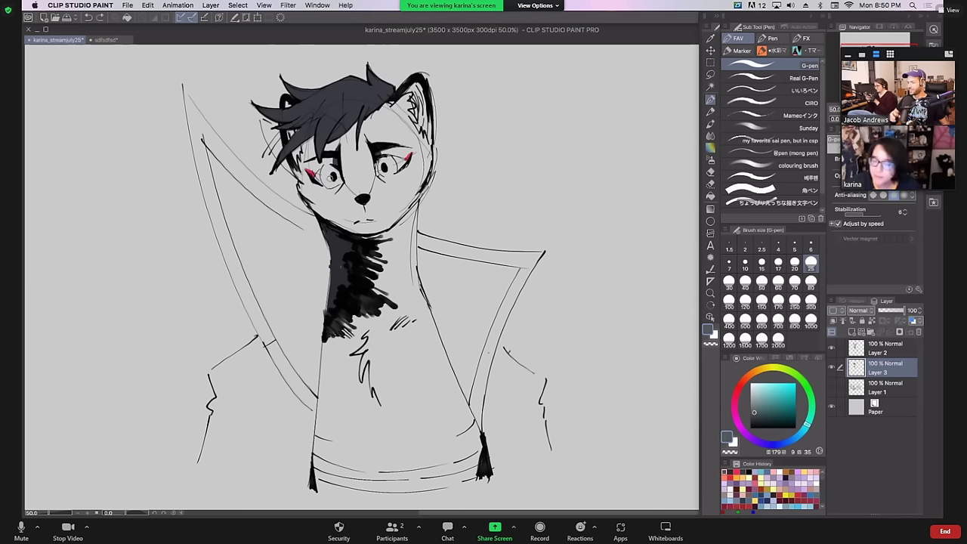
click(755, 405)
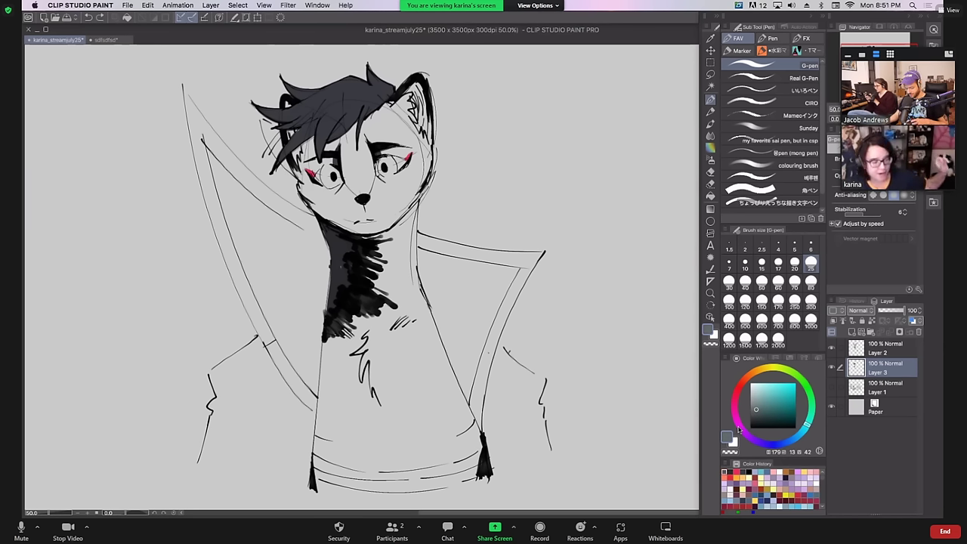
mouse_move(328, 185)
mouse_down()
mouse_move(335, 165)
mouse_move(390, 158)
mouse_move(389, 174)
mouse_move(390, 162)
mouse_move(378, 157)
mouse_up()
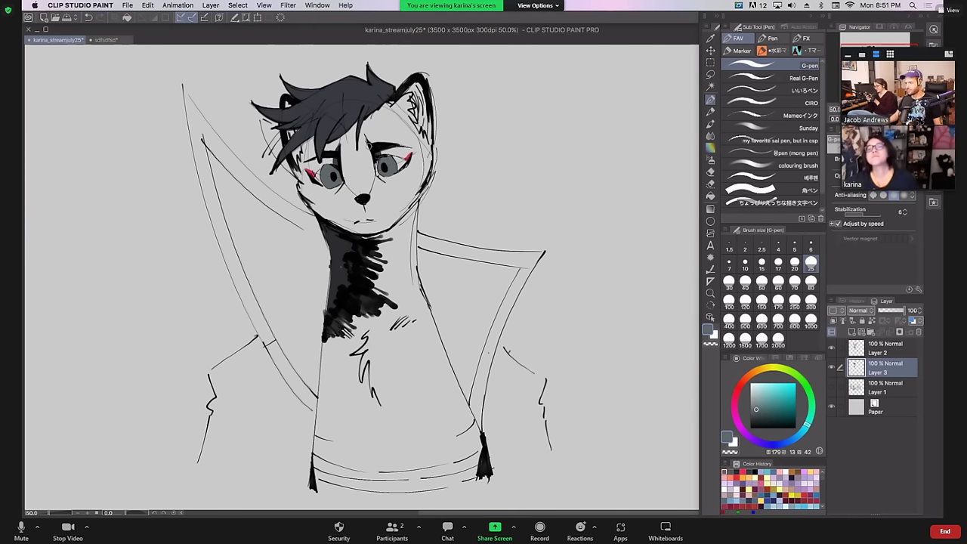
Switch to white and dot a small highlight in the left-hand iris with the G-pen at size 15
key(x)
click(762, 262)
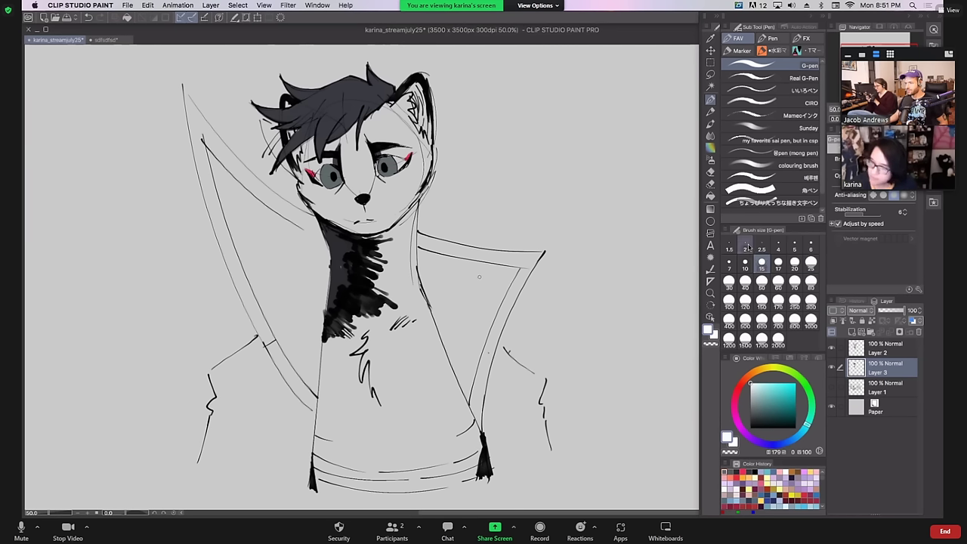
click(326, 173)
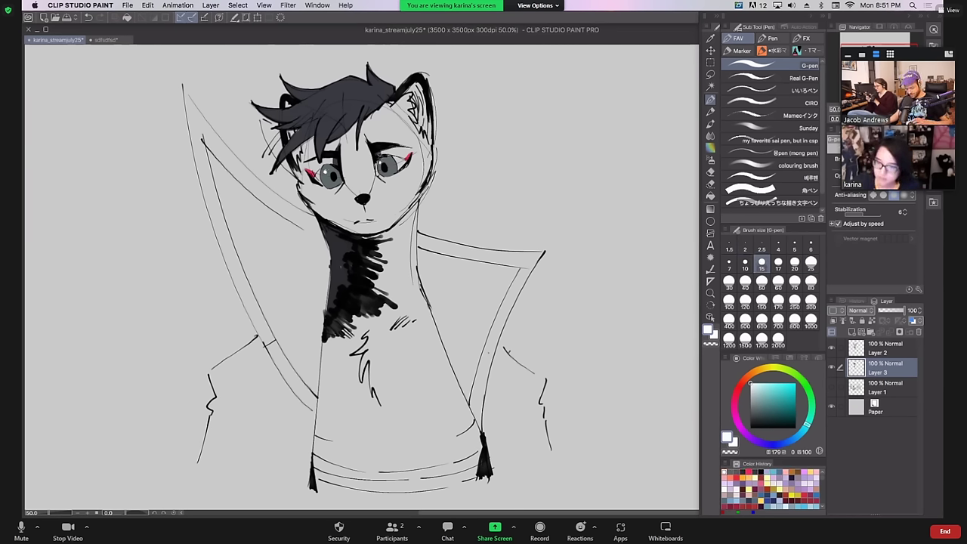
Choose a teal green (164, 42, 58) and fill the inside of the left-hand collar flap at brush size 70
click(769, 401)
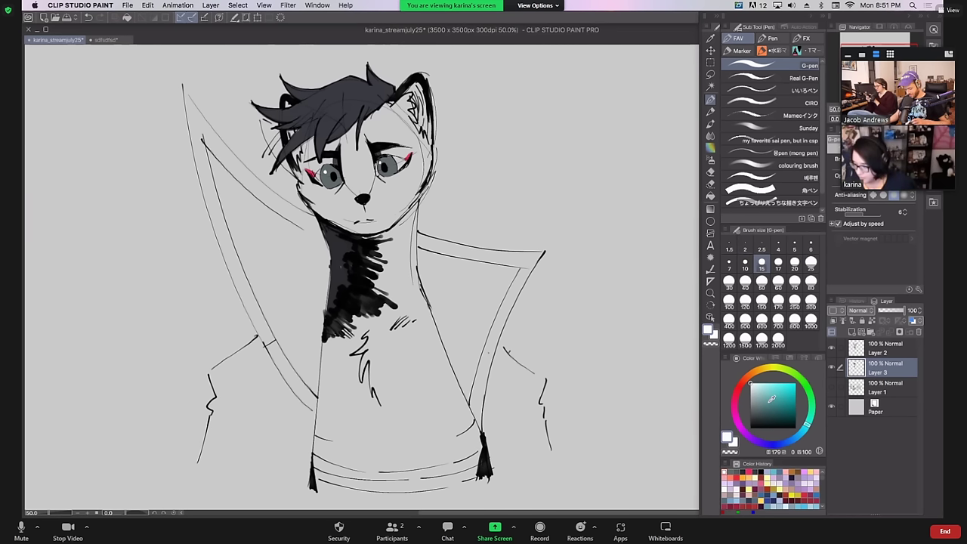
click(794, 281)
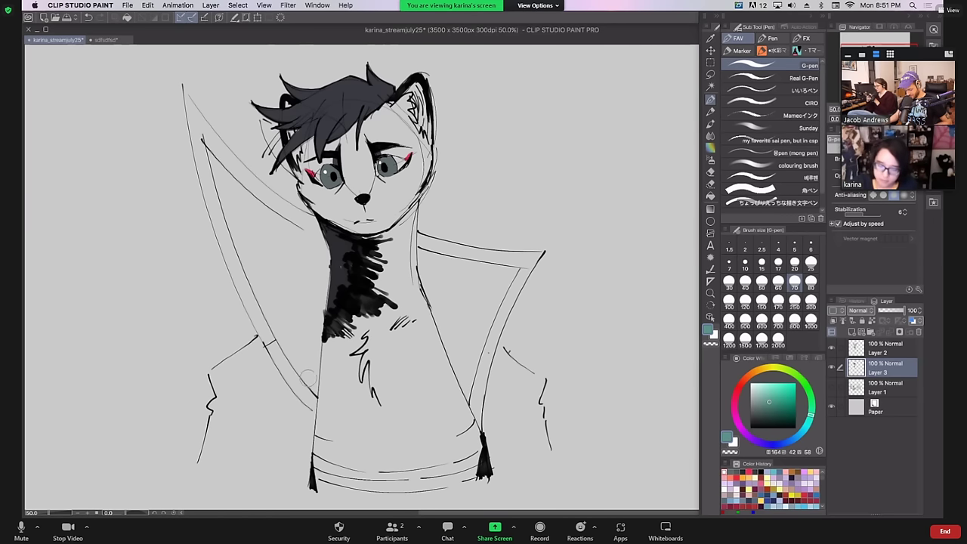
drag(319, 391, 232, 199)
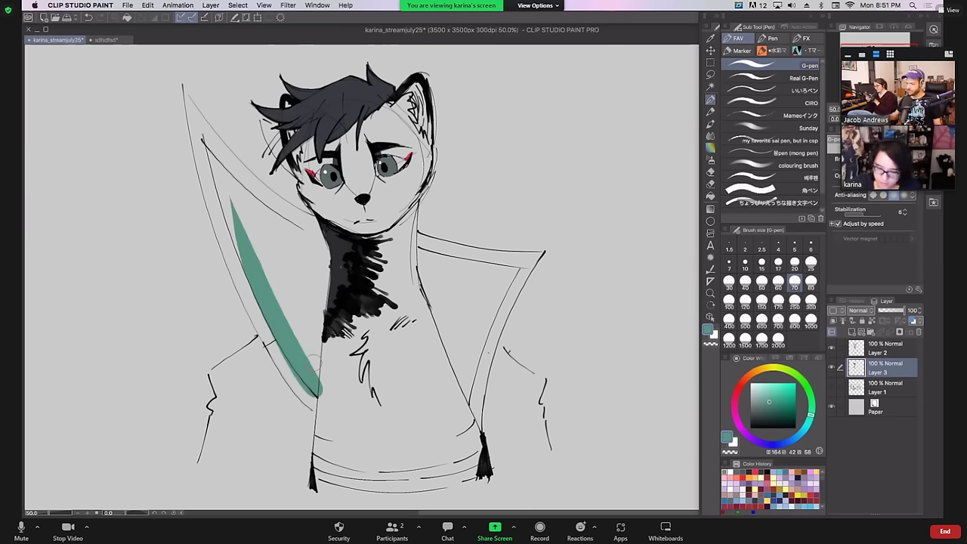
mouse_move(317, 392)
mouse_down()
mouse_move(330, 242)
mouse_move(207, 157)
mouse_move(341, 282)
mouse_up()
key(super+z)
key(super+z)
mouse_move(318, 243)
mouse_down()
mouse_move(205, 147)
mouse_move(186, 106)
mouse_up()
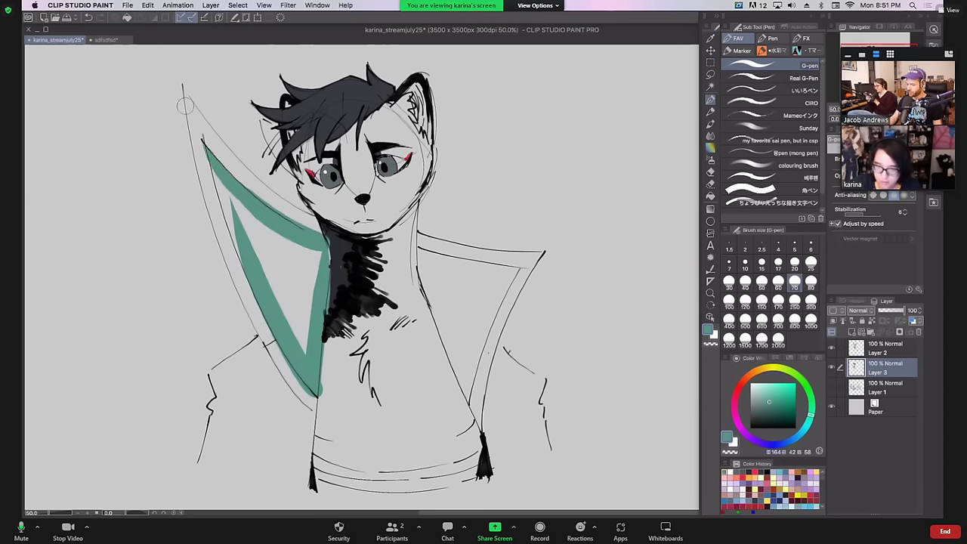
drag(219, 162, 239, 257)
mouse_move(242, 198)
mouse_down()
mouse_move(286, 300)
mouse_move(260, 236)
mouse_move(278, 240)
mouse_up()
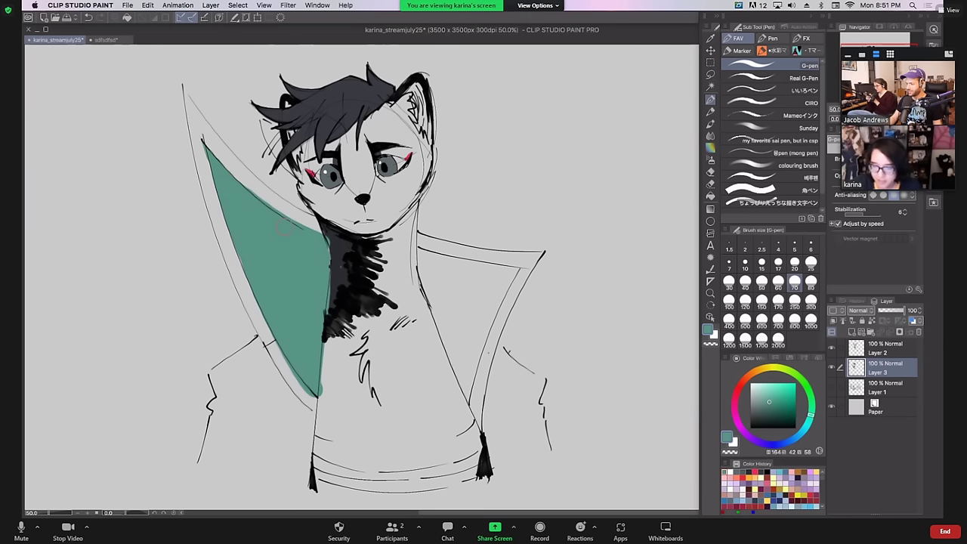
Resample the collar's teal green and fill the inside of the right-hand collar flap
alt+click(332, 252)
alt+click(304, 259)
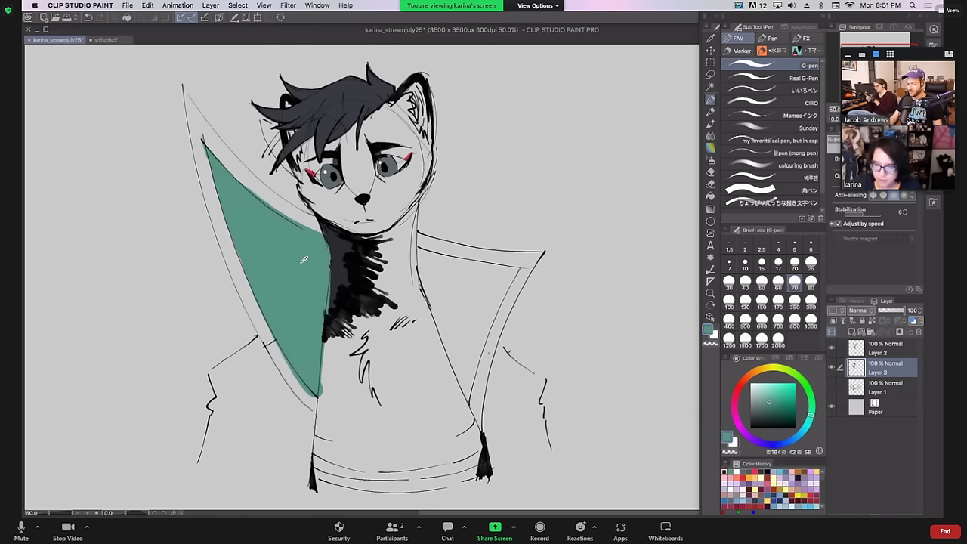
click(467, 395)
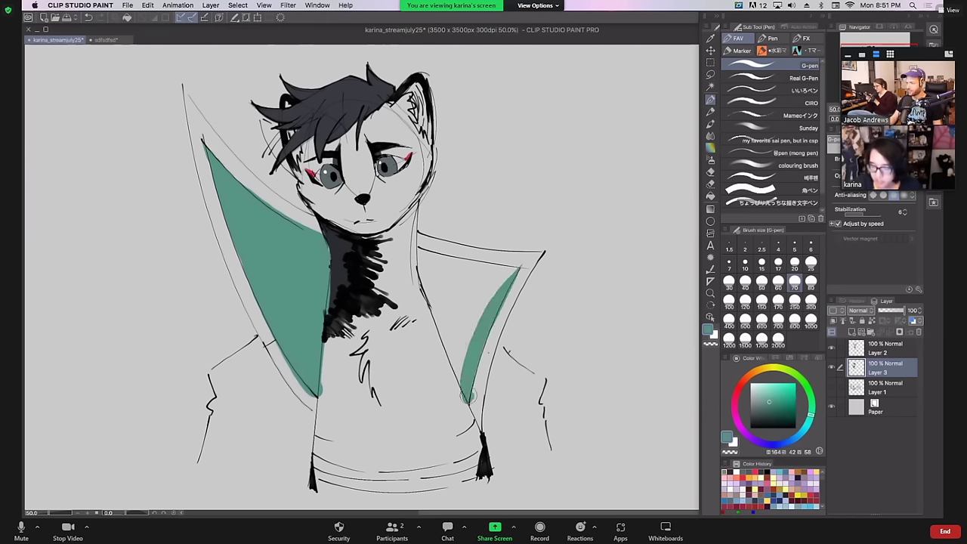
drag(467, 394, 417, 251)
key(ctrl+z)
mouse_move(469, 397)
mouse_down()
mouse_move(423, 247)
mouse_move(436, 261)
mouse_move(501, 274)
mouse_move(487, 260)
mouse_move(431, 248)
mouse_move(532, 268)
mouse_move(456, 290)
mouse_move(460, 347)
mouse_move(493, 296)
mouse_up()
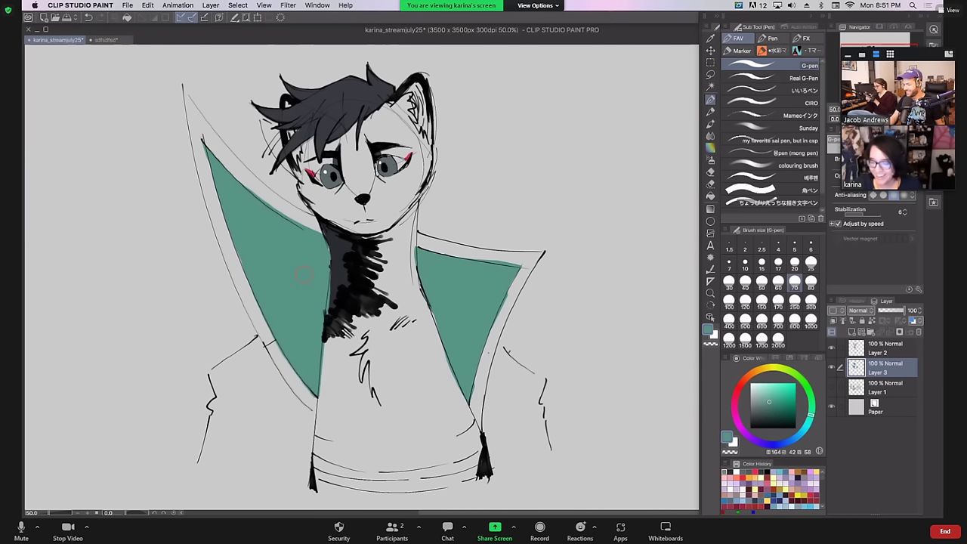
Choose a dark navy (211, 31, 20) and fill the jacket's shoulder and sleeve areas on both sides
click(765, 419)
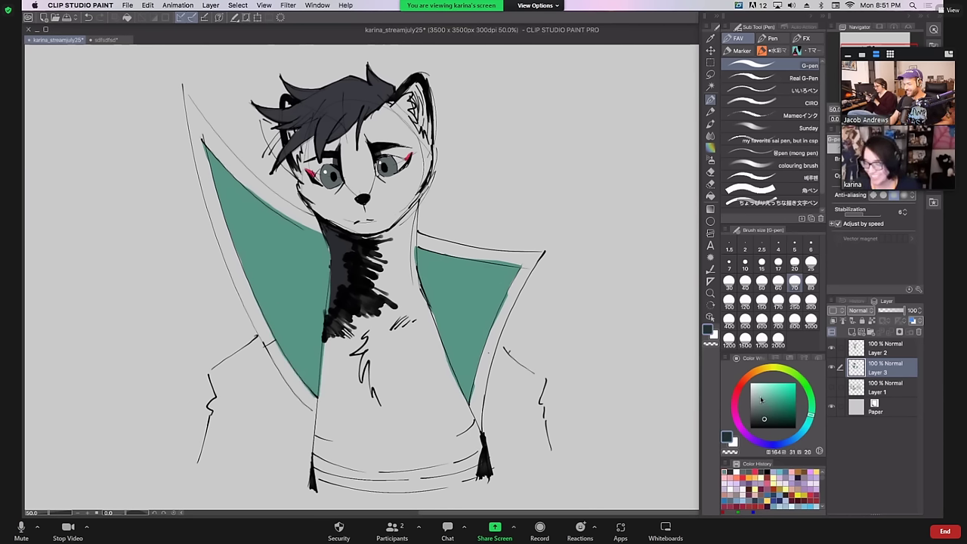
click(792, 442)
mouse_move(254, 340)
mouse_down()
mouse_move(302, 425)
mouse_move(306, 488)
mouse_move(230, 367)
mouse_move(213, 399)
mouse_move(204, 463)
mouse_up()
mouse_move(221, 403)
mouse_down()
mouse_move(238, 371)
mouse_move(269, 440)
mouse_move(272, 415)
mouse_move(291, 441)
mouse_move(286, 410)
mouse_move(295, 460)
mouse_move(208, 459)
mouse_move(292, 476)
mouse_move(276, 473)
mouse_move(278, 428)
mouse_up()
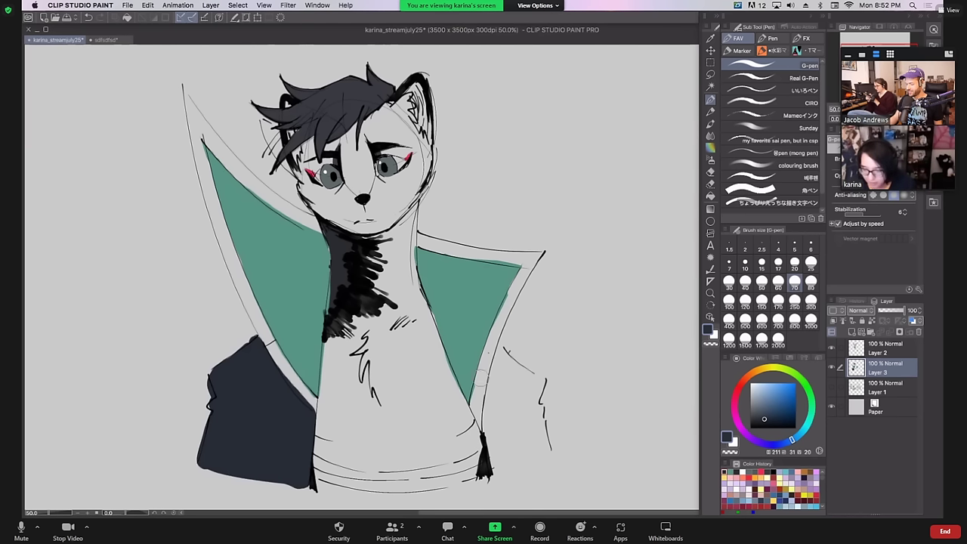
mouse_move(499, 354)
mouse_down()
mouse_move(496, 406)
mouse_move(503, 348)
mouse_move(544, 385)
mouse_move(515, 364)
mouse_move(537, 381)
mouse_move(546, 448)
mouse_move(490, 469)
mouse_move(494, 423)
mouse_move(497, 433)
mouse_move(507, 420)
mouse_move(520, 449)
mouse_move(522, 385)
mouse_move(539, 443)
mouse_move(505, 472)
mouse_move(540, 454)
mouse_up()
Add loose navy strokes along the bottom edges of both sleeves with the G-pen at size 17
click(778, 263)
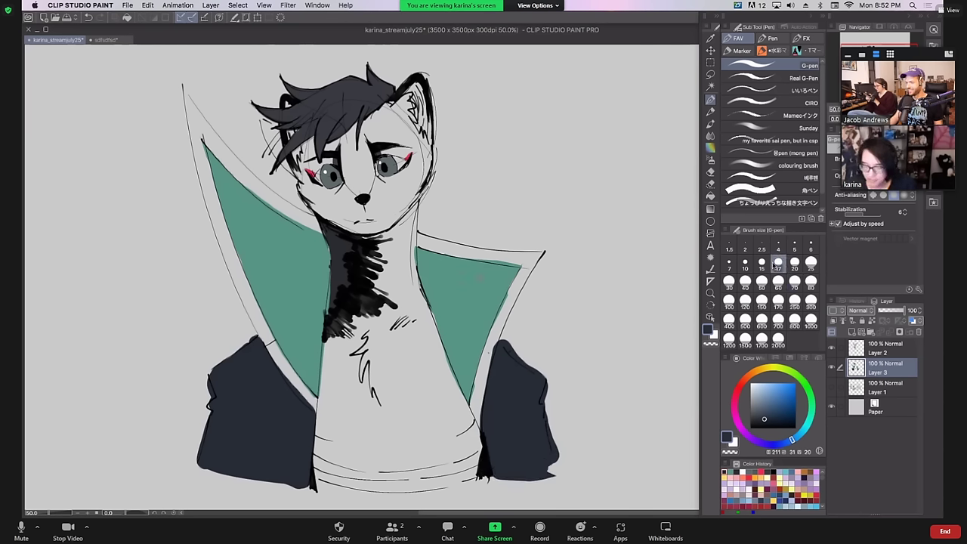
mouse_move(201, 473)
mouse_down()
mouse_move(270, 487)
mouse_move(202, 477)
mouse_move(261, 485)
mouse_move(184, 464)
mouse_up()
mouse_move(499, 490)
mouse_down()
mouse_move(562, 471)
mouse_move(542, 467)
mouse_up()
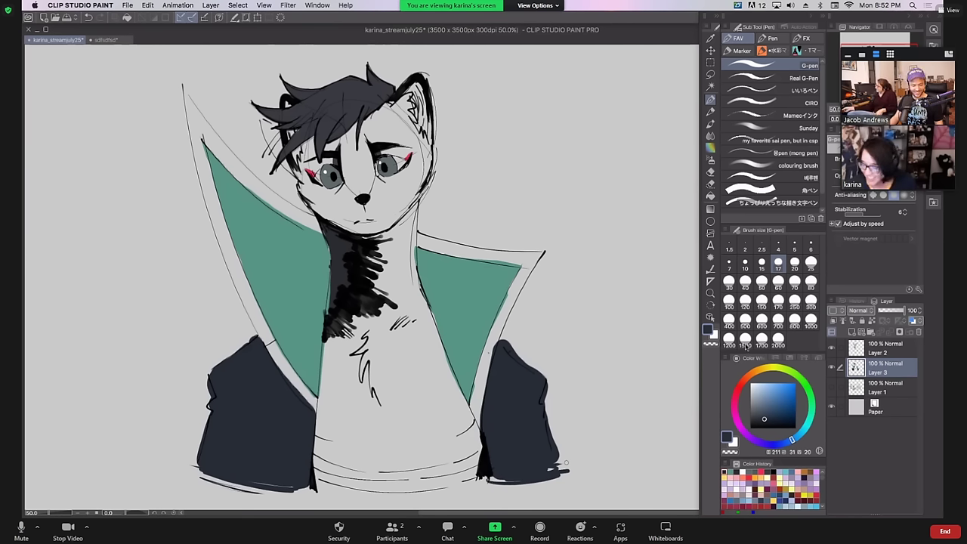
Choose a golden yellow (44, 77, 100) and draw curved trim cords across both navy sides of the jacket
click(763, 373)
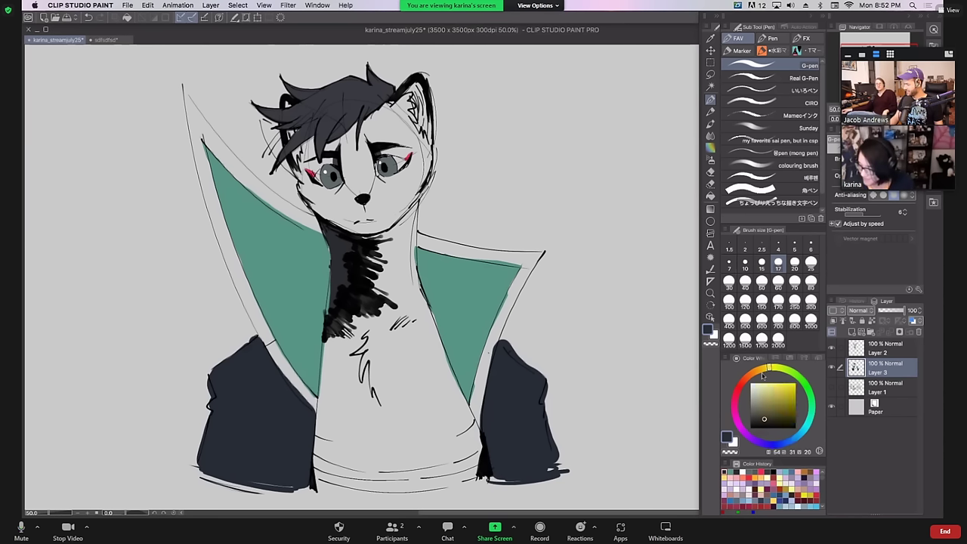
drag(763, 372, 761, 370)
click(785, 383)
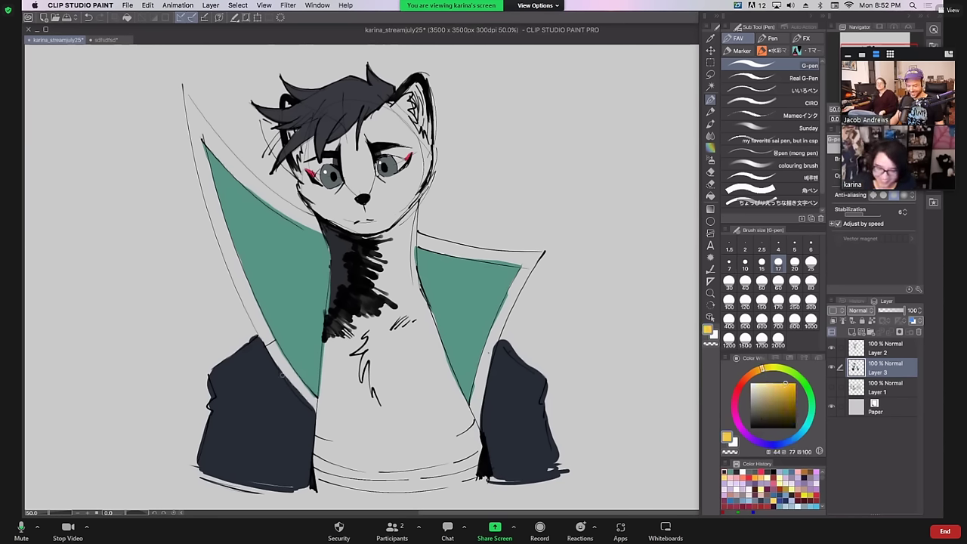
drag(282, 374, 348, 490)
drag(273, 368, 298, 493)
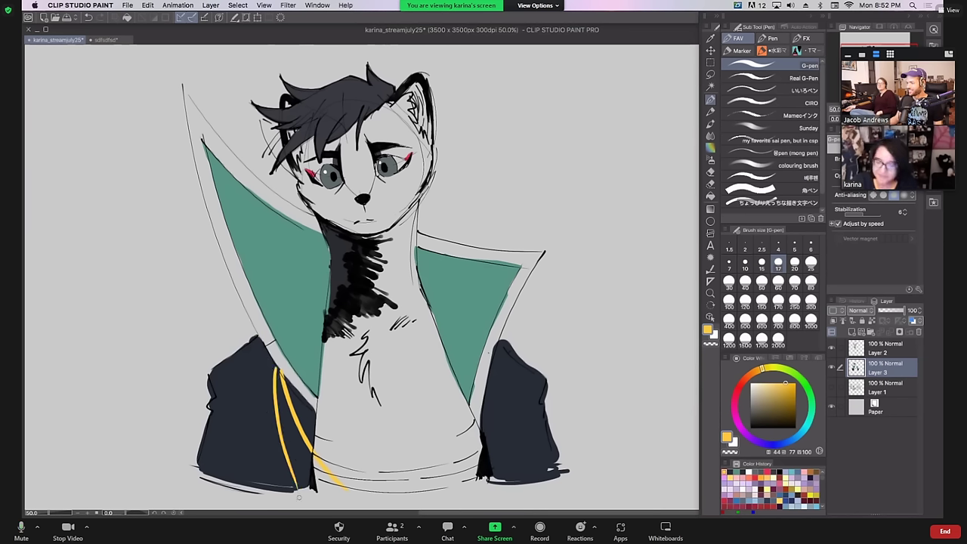
drag(512, 353, 487, 462)
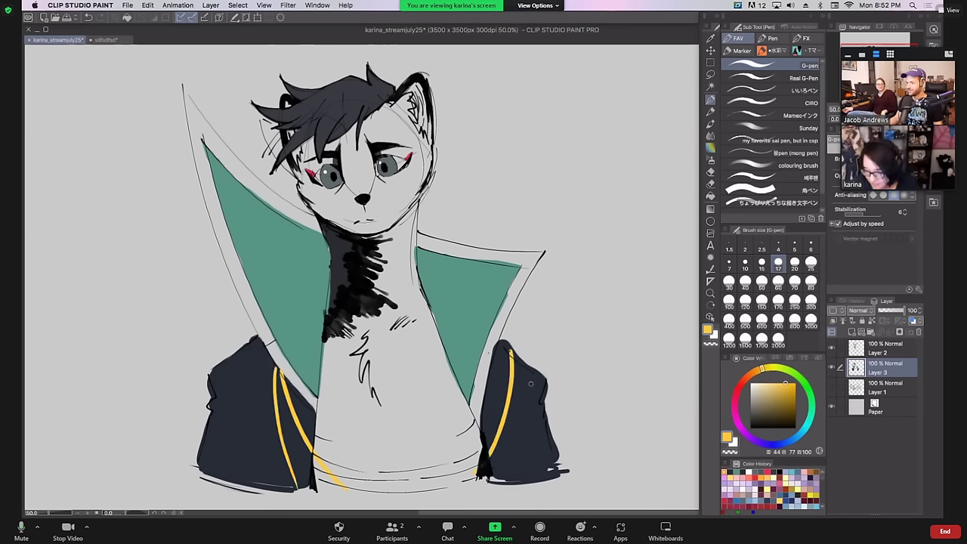
drag(544, 401, 485, 460)
drag(546, 439, 493, 471)
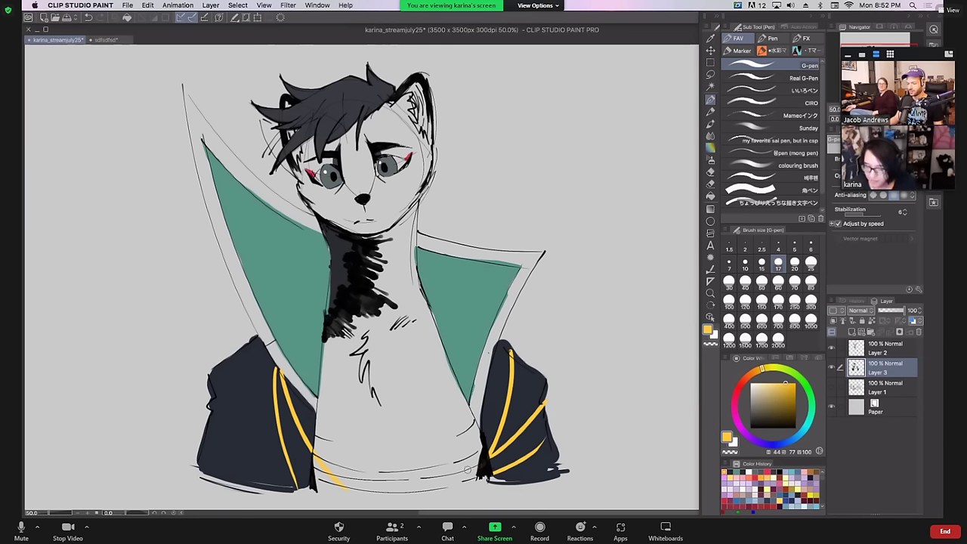
Fill the outer border of the left-hand collar flap up to its tip in darker green (164, 55, 42) at brush size 25
alt+click(488, 288)
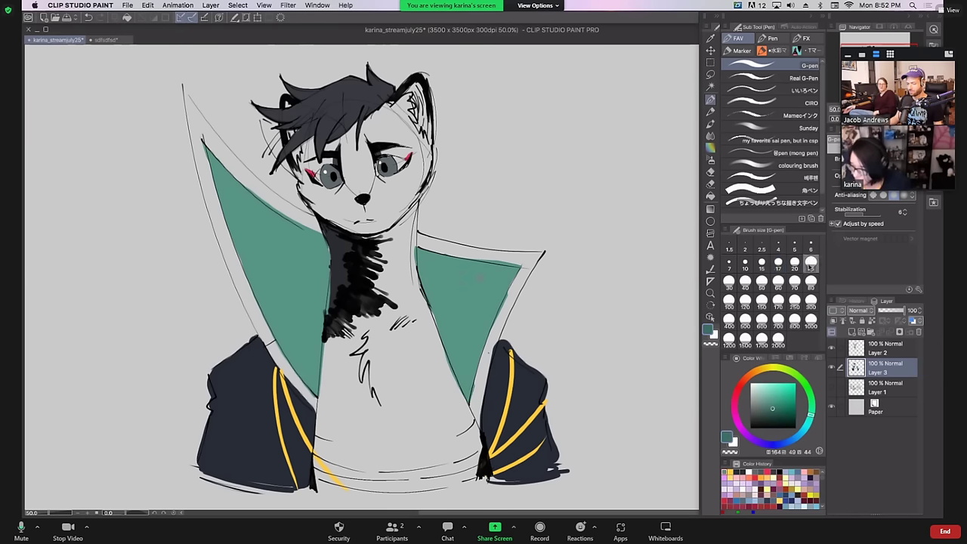
drag(317, 408, 243, 310)
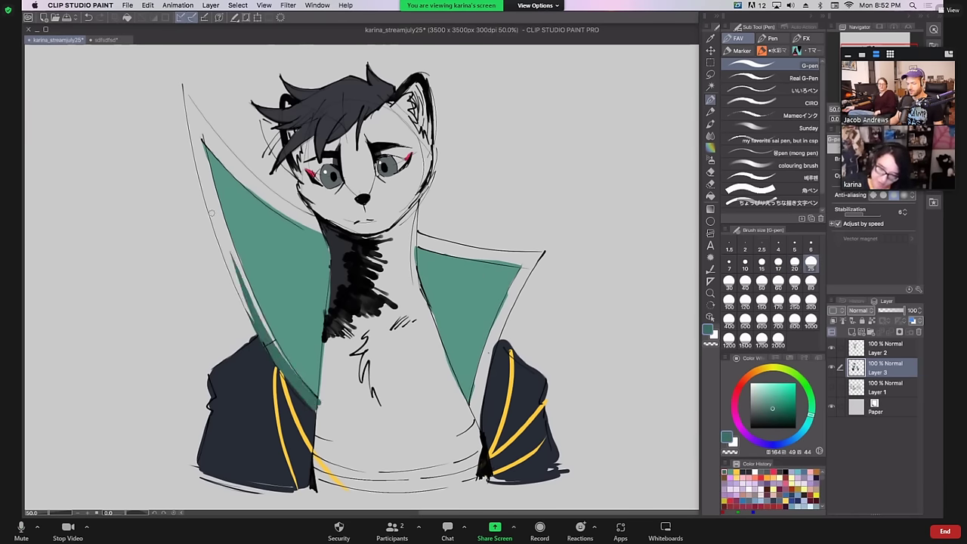
drag(774, 414, 775, 409)
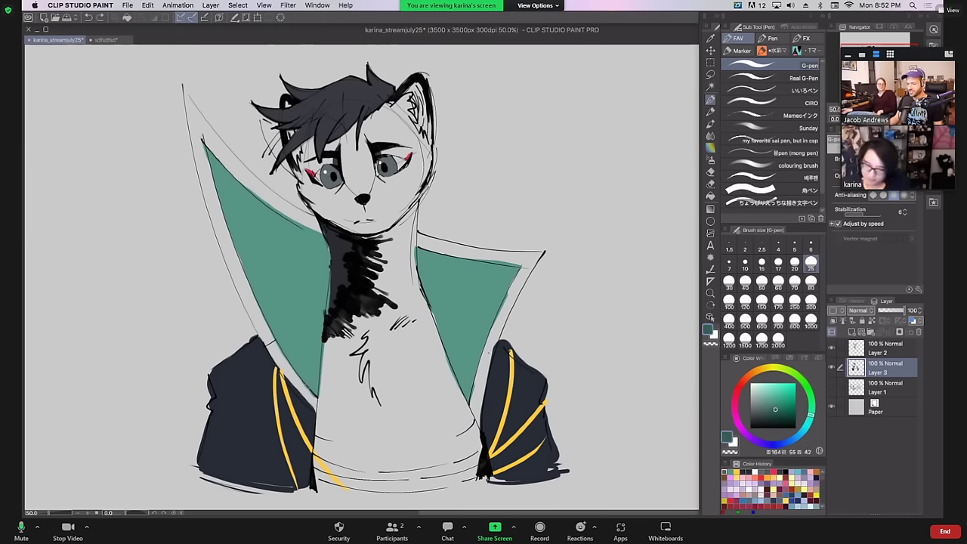
mouse_move(315, 408)
mouse_down()
mouse_move(253, 322)
mouse_move(217, 216)
mouse_up()
drag(275, 343, 195, 135)
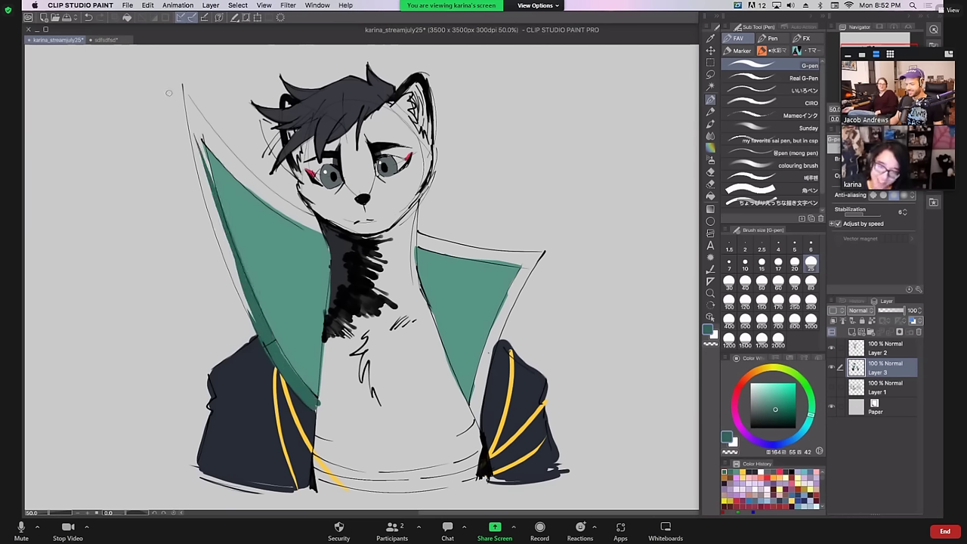
drag(265, 340, 195, 125)
drag(249, 310, 190, 107)
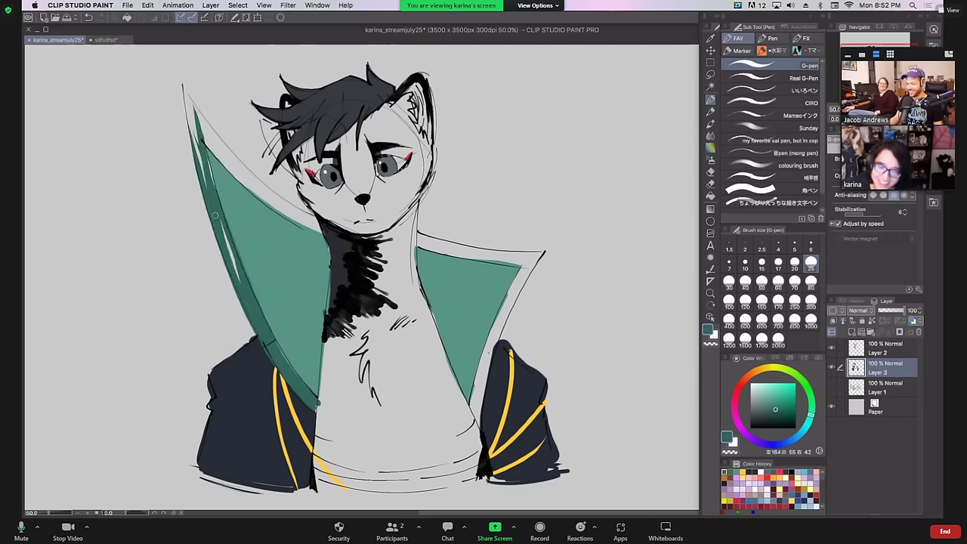
drag(238, 281, 219, 231)
drag(209, 186, 184, 85)
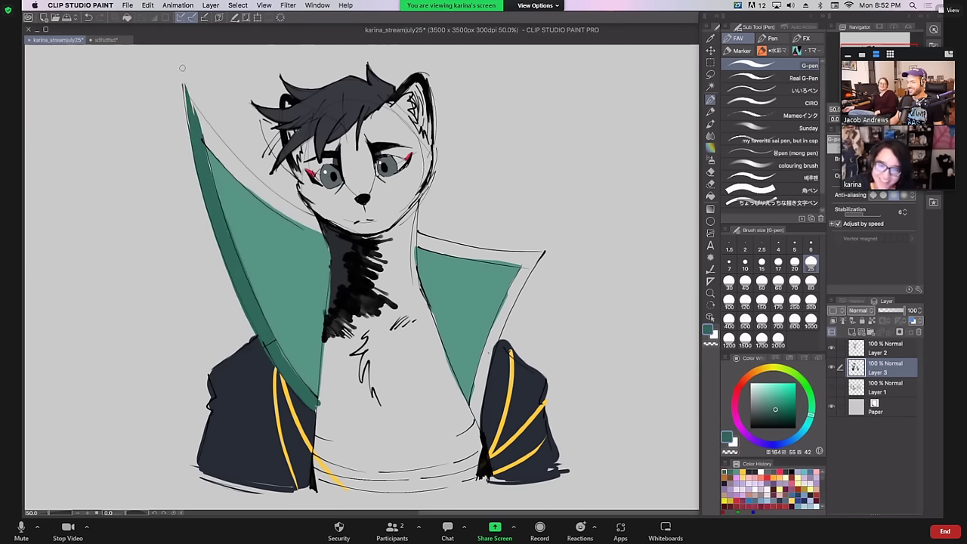
mouse_move(319, 218)
mouse_down()
mouse_move(302, 226)
mouse_move(209, 148)
mouse_move(253, 190)
mouse_up()
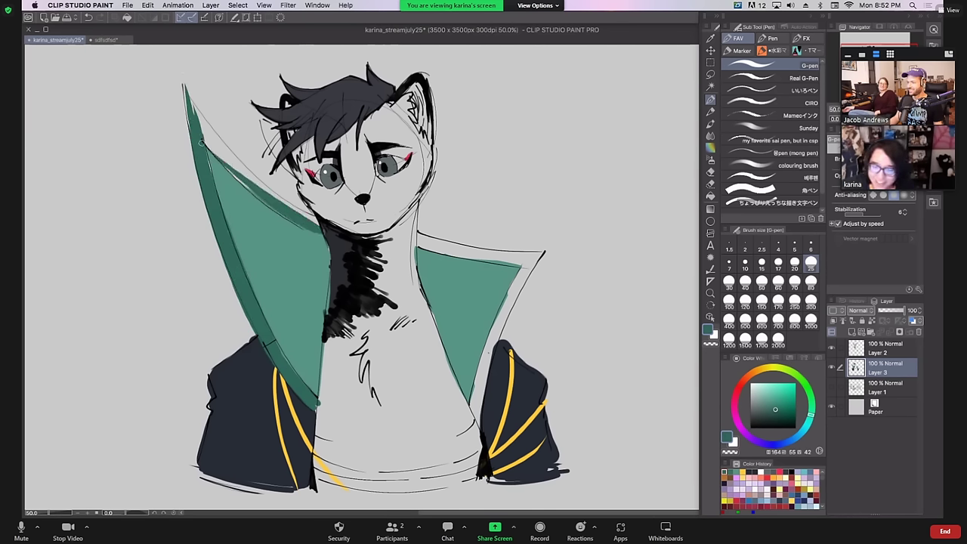
key(ctrl+z)
key(ctrl+z)
Fill the upper inner border of the left-hand collar flap, from the neck up to the tip, in the darker green
drag(322, 231, 235, 175)
drag(273, 204, 201, 127)
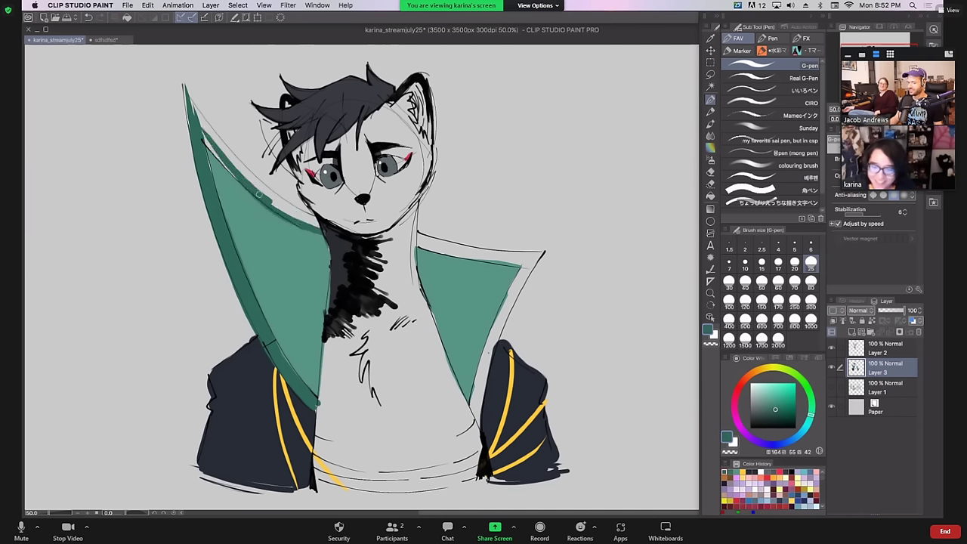
drag(245, 189, 199, 123)
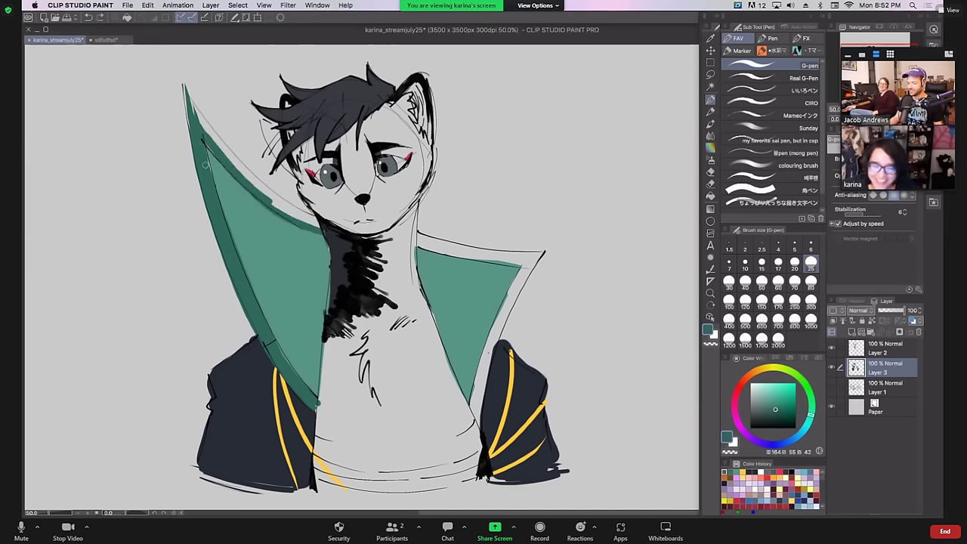
drag(211, 188, 194, 119)
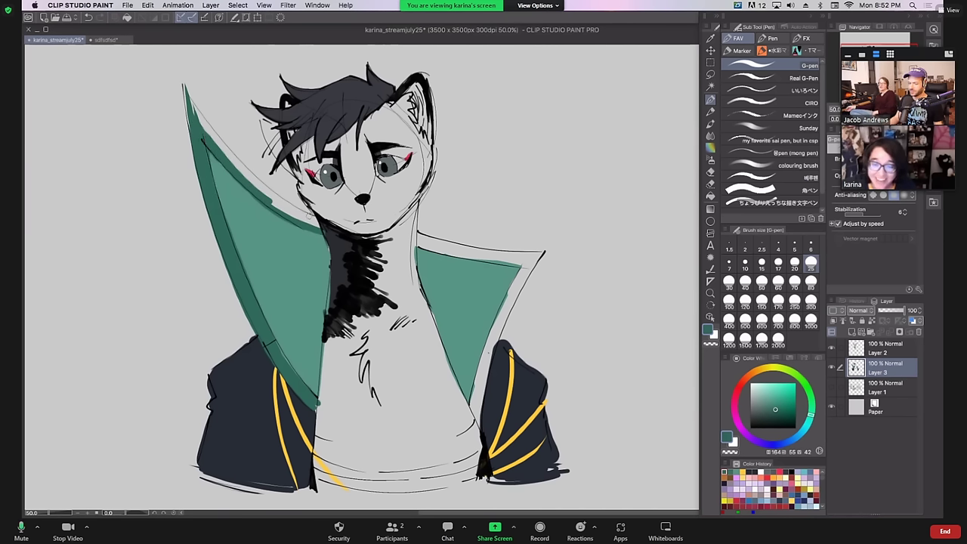
drag(313, 225, 272, 202)
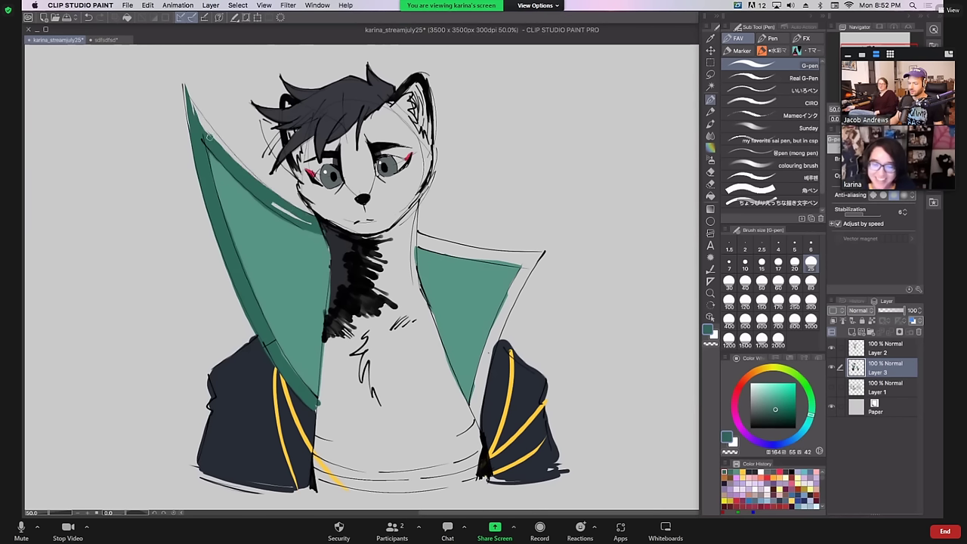
mouse_move(195, 113)
mouse_down()
mouse_move(186, 89)
mouse_move(201, 123)
mouse_up()
drag(272, 202, 312, 226)
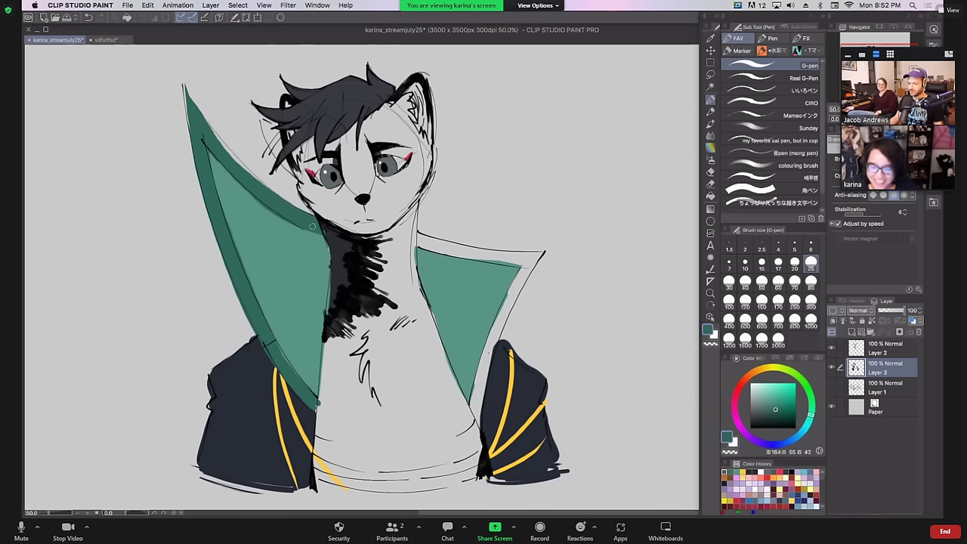
alt+click(340, 242)
alt+click(326, 235)
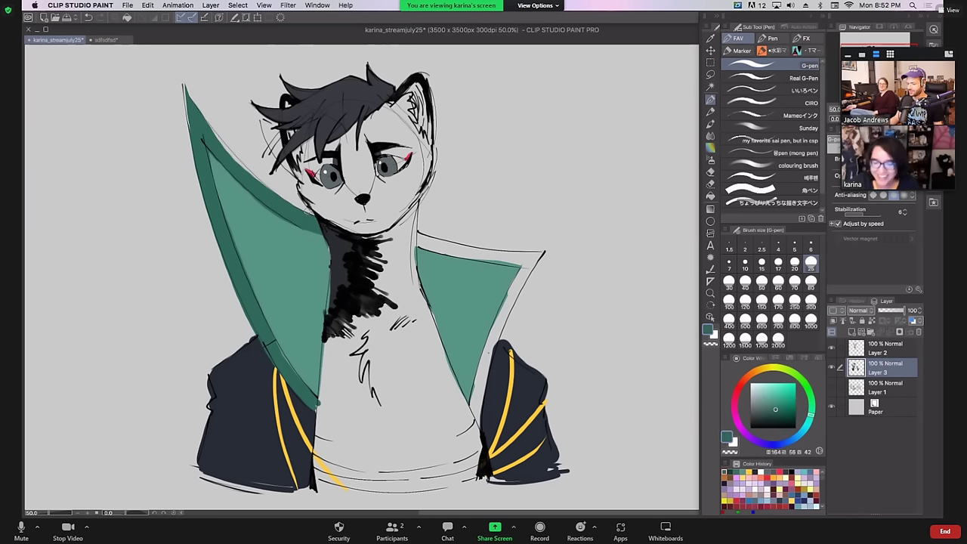
Fill the upper and outer borders of the right-hand collar flap in the same darker green and sharpen its pointed tip
mouse_move(418, 238)
mouse_down()
mouse_move(511, 256)
mouse_move(455, 254)
mouse_move(540, 261)
mouse_up()
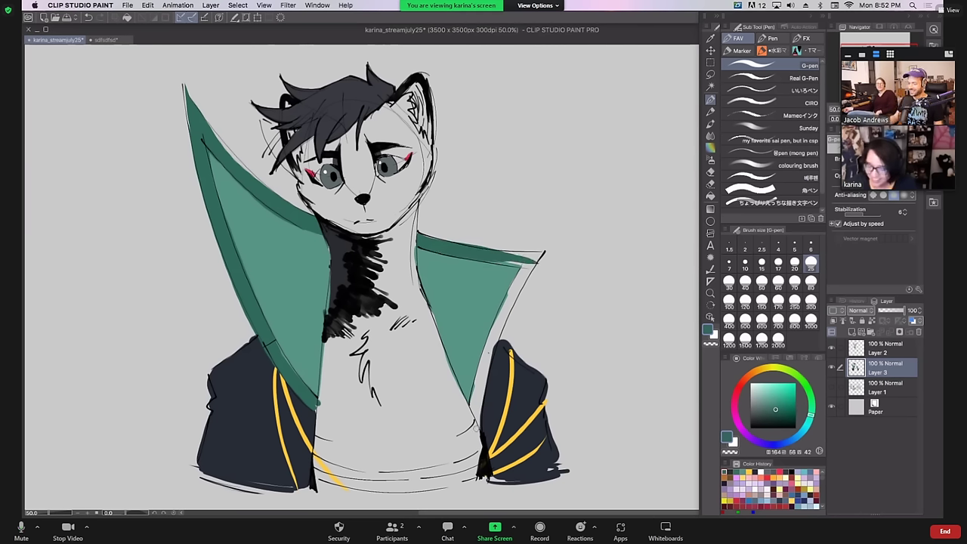
mouse_move(478, 428)
mouse_down()
mouse_move(507, 309)
mouse_move(474, 410)
mouse_move(511, 301)
mouse_up()
drag(475, 402, 517, 277)
drag(503, 317, 532, 258)
drag(496, 338, 535, 255)
mouse_move(511, 292)
mouse_down()
mouse_move(535, 254)
mouse_move(495, 260)
mouse_move(529, 264)
mouse_up()
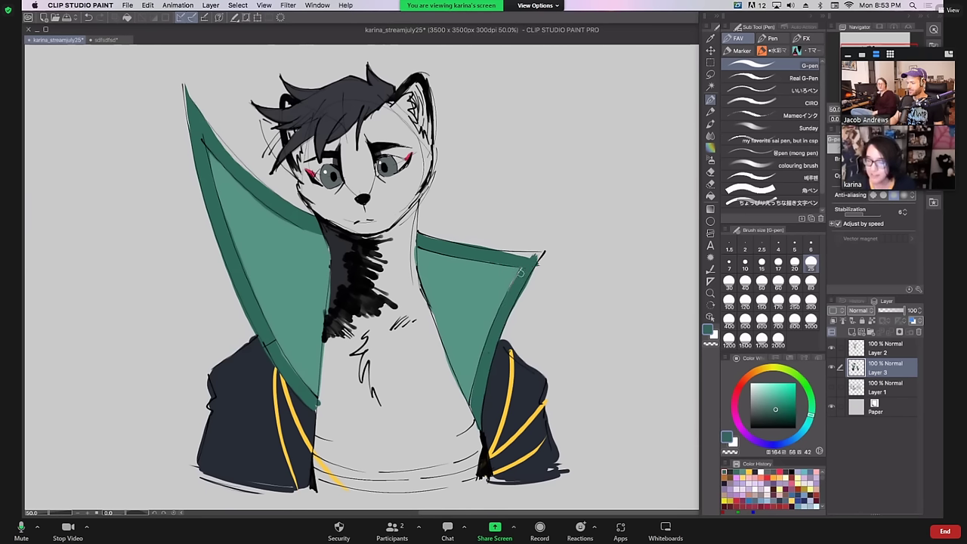
drag(510, 259, 544, 252)
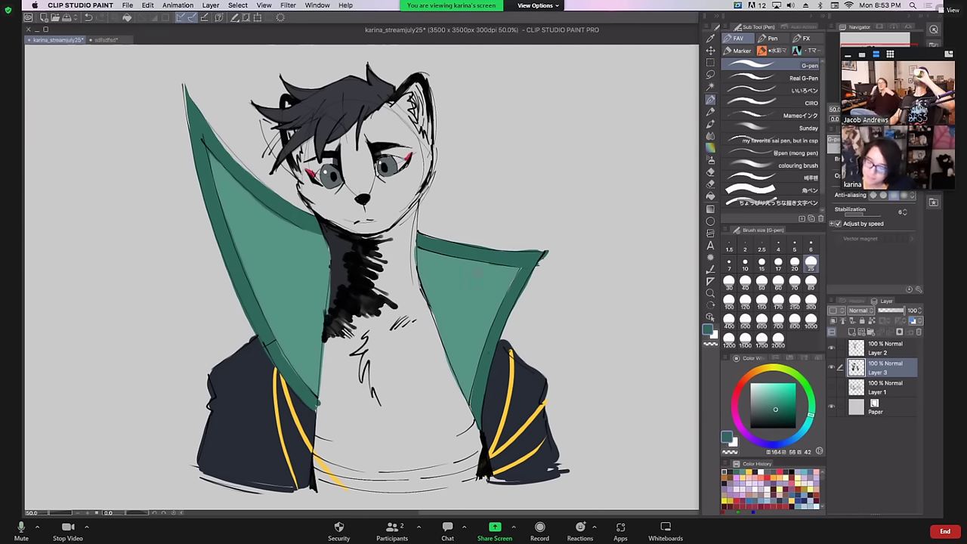
alt+click(488, 265)
alt+click(483, 255)
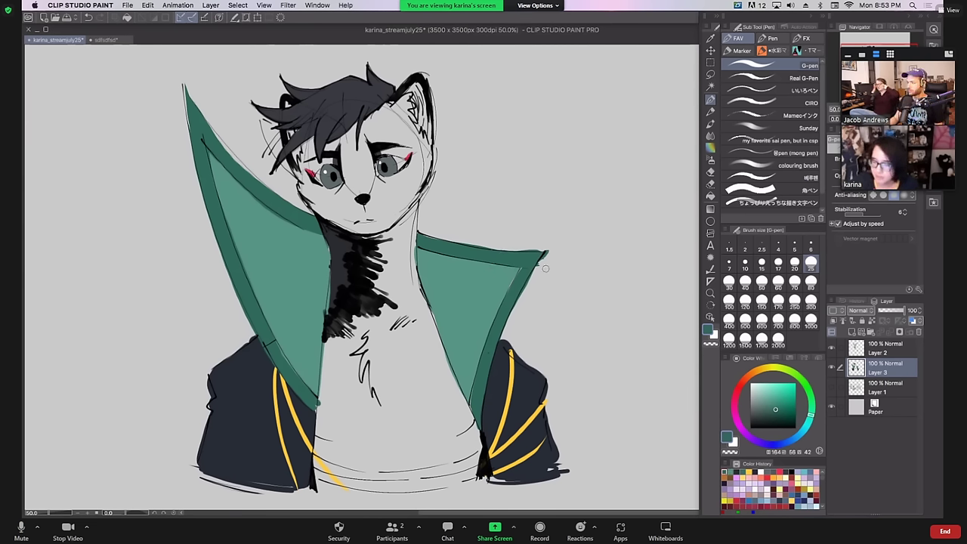
drag(524, 251, 549, 249)
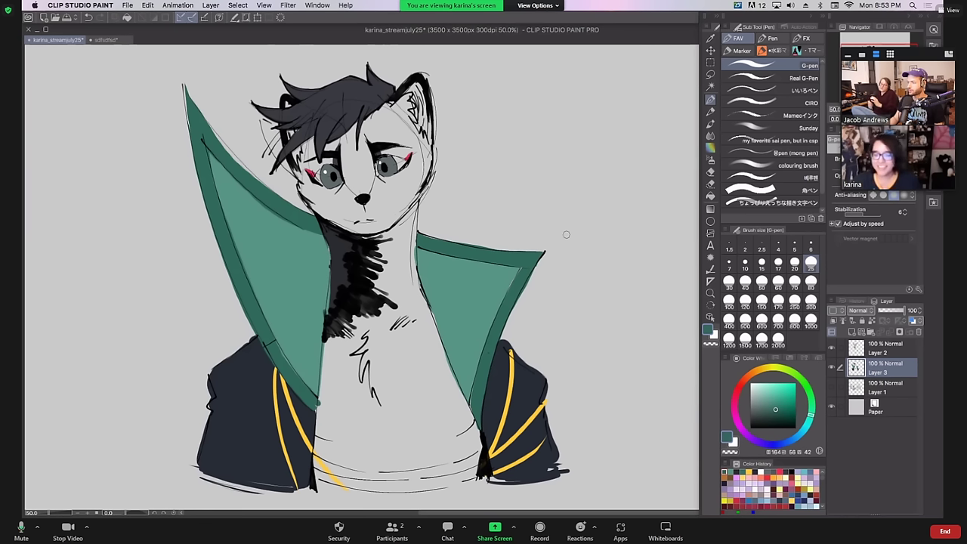
Select the lighter green inner panels of both collar flaps with Auto select, referring to the editing layer only
alt+click(312, 266)
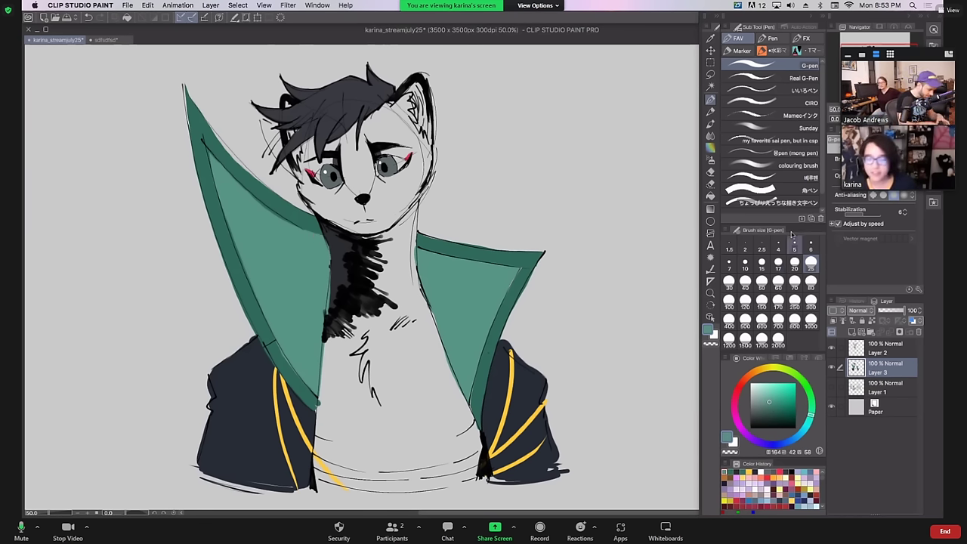
click(762, 263)
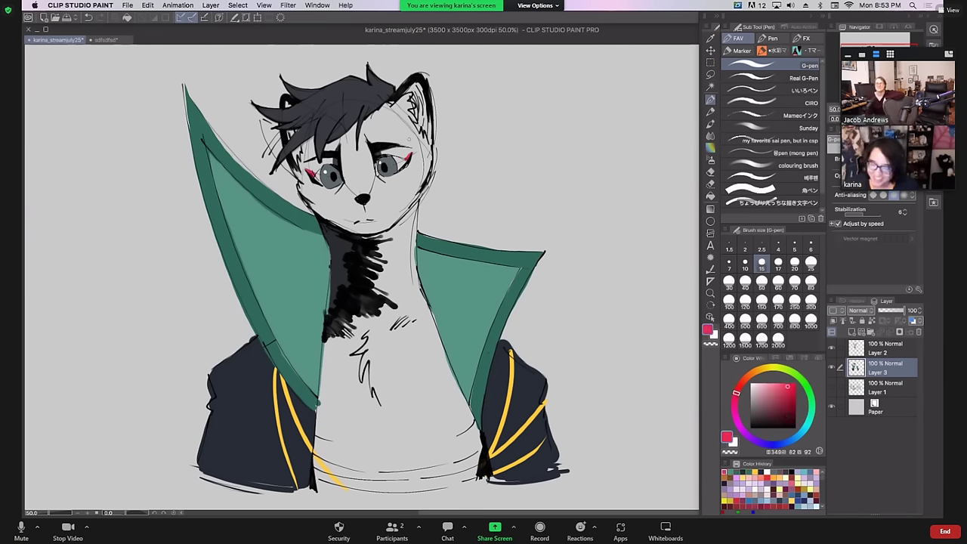
alt+click(476, 257)
click(710, 86)
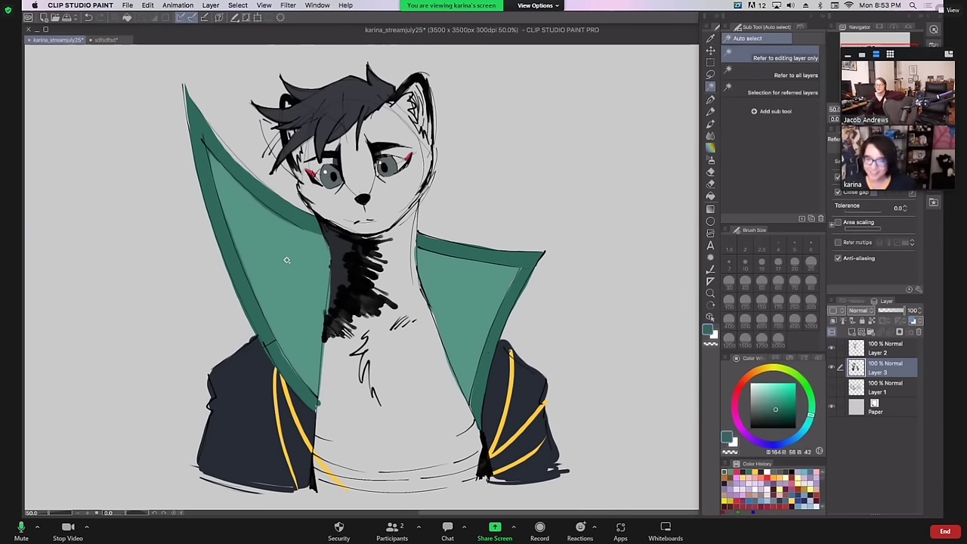
click(288, 252)
click(470, 294)
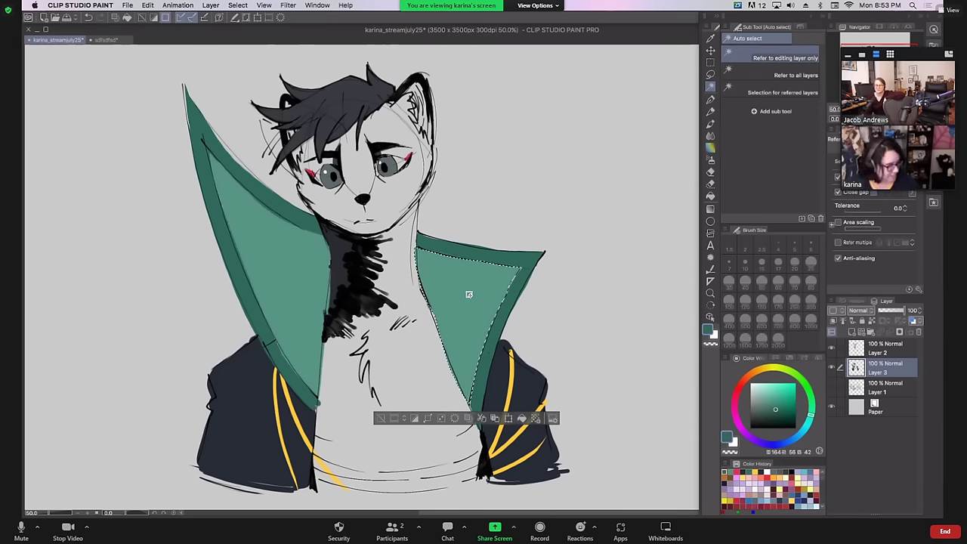
shift+click(294, 291)
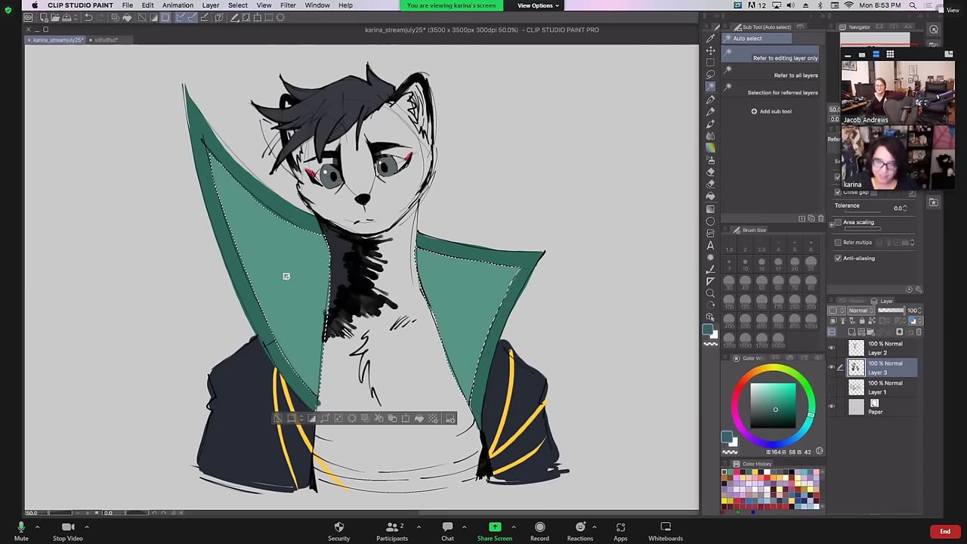
Spray pale yellow (54, 58, 100) specks over both selected collar panels with the Tone scraping airbrush at size 170
click(711, 160)
click(786, 138)
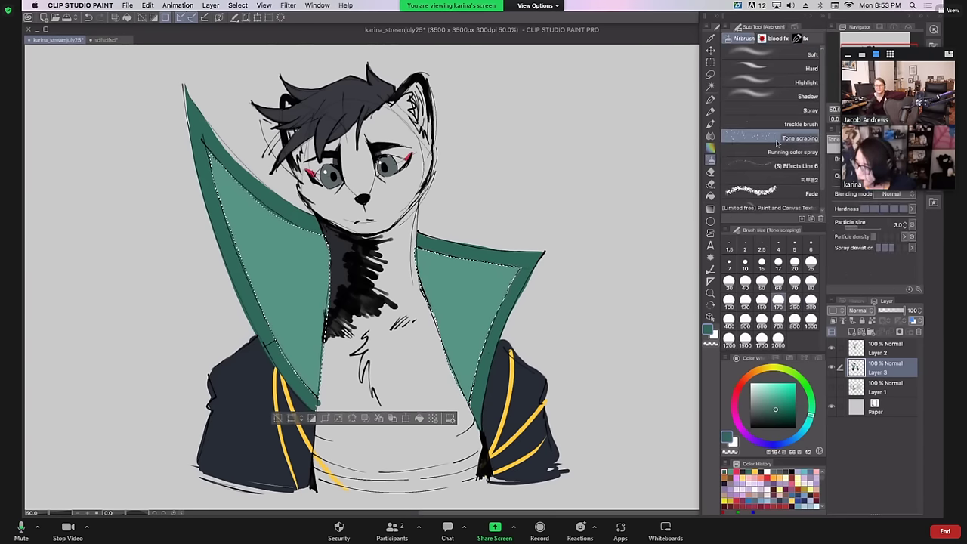
click(774, 371)
click(777, 384)
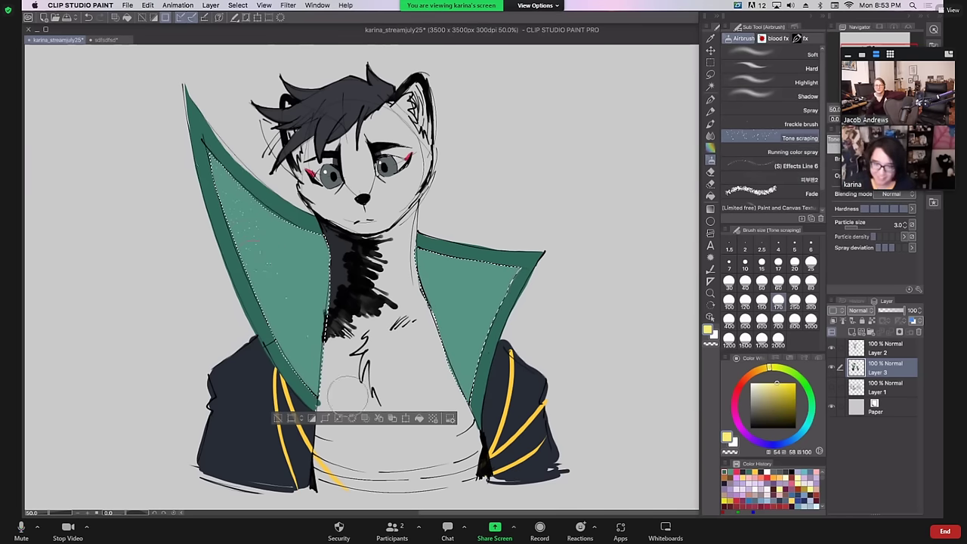
drag(325, 264, 484, 302)
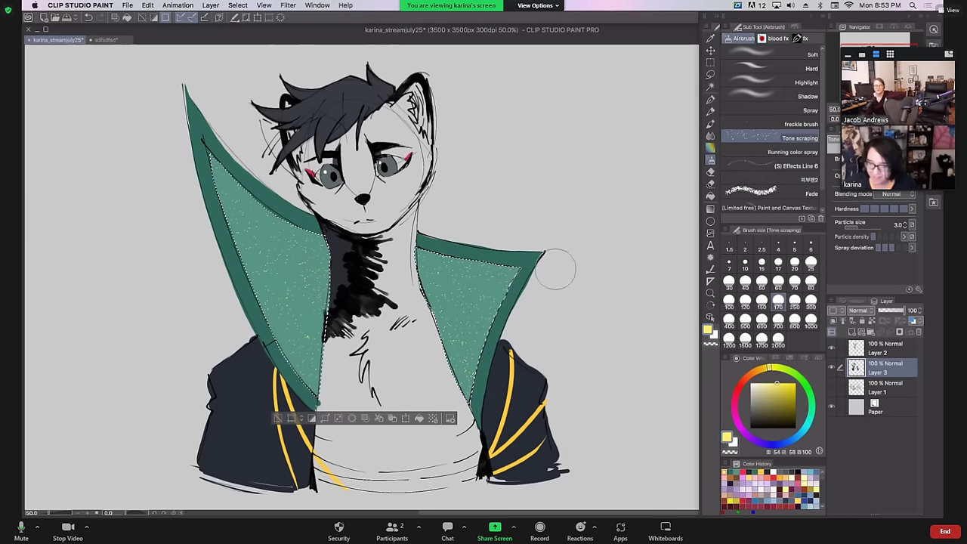
Scatter larger, deeper yellow (54, 69, 94) flecks over both collar panels with the freckle brush at size 250
click(801, 124)
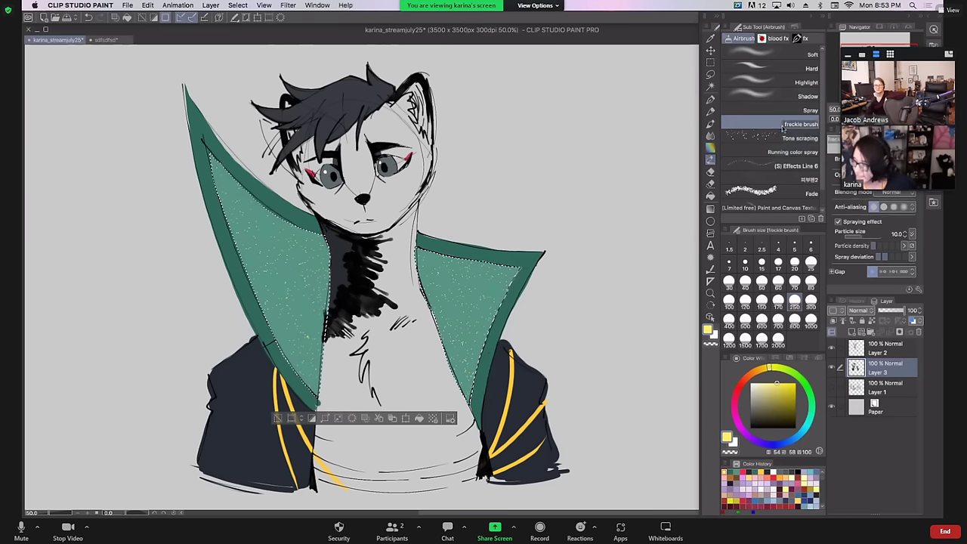
click(784, 385)
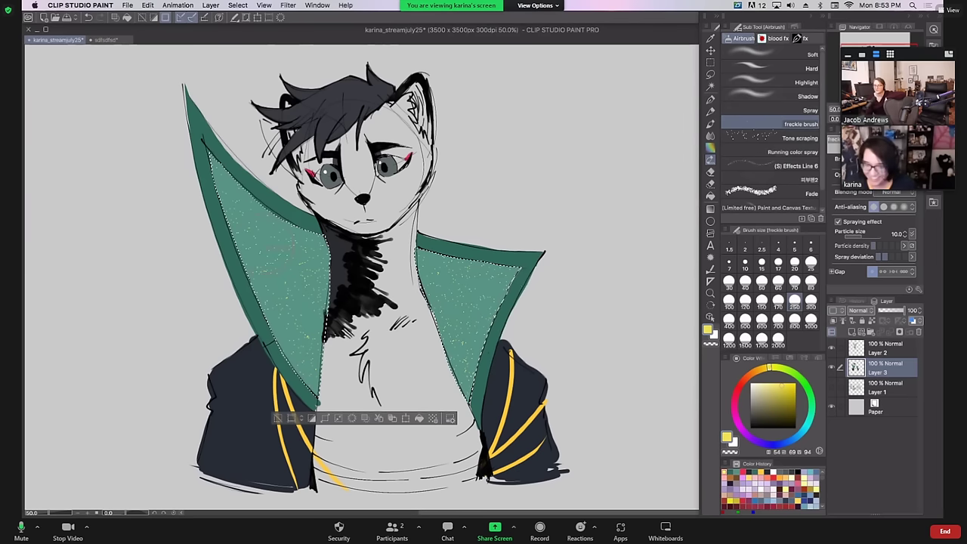
drag(318, 287, 272, 212)
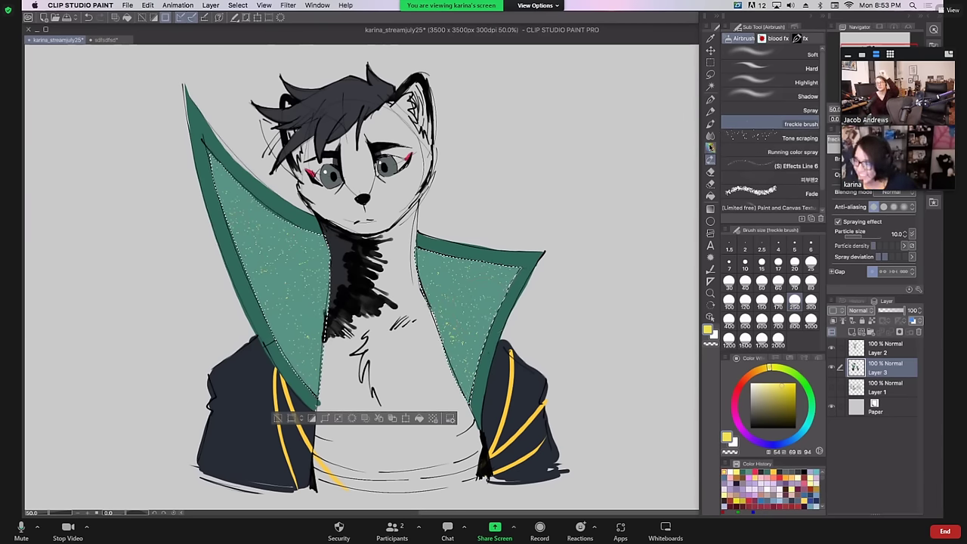
Add yellow sparkles to the collar panels with the Sparkle A brush at size 300 and particle size 162.7, then deselect
click(710, 148)
click(774, 62)
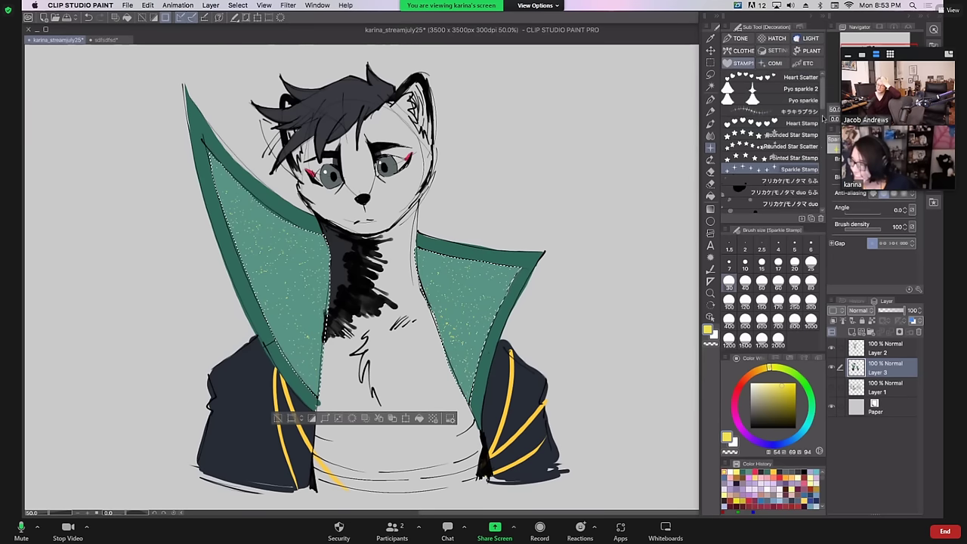
click(775, 61)
click(801, 100)
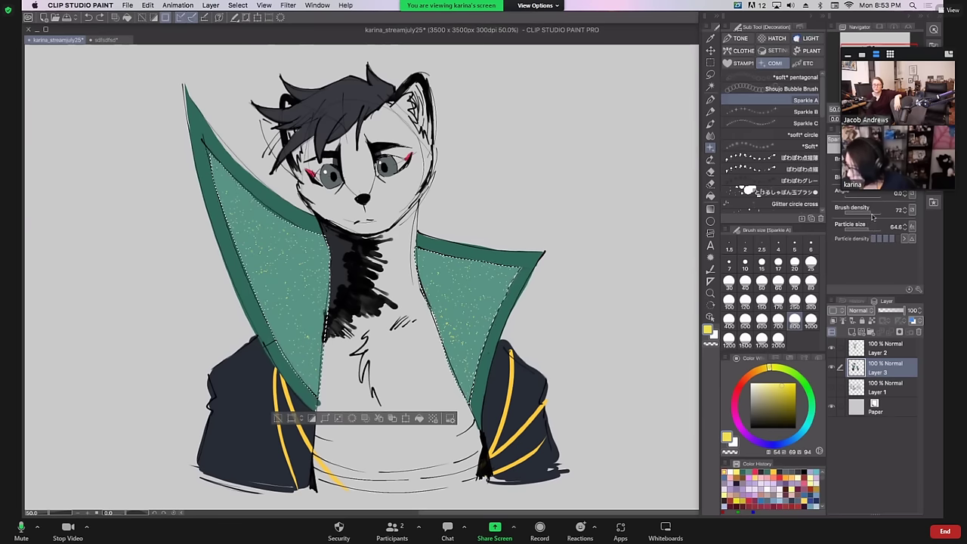
drag(872, 226, 873, 229)
click(811, 302)
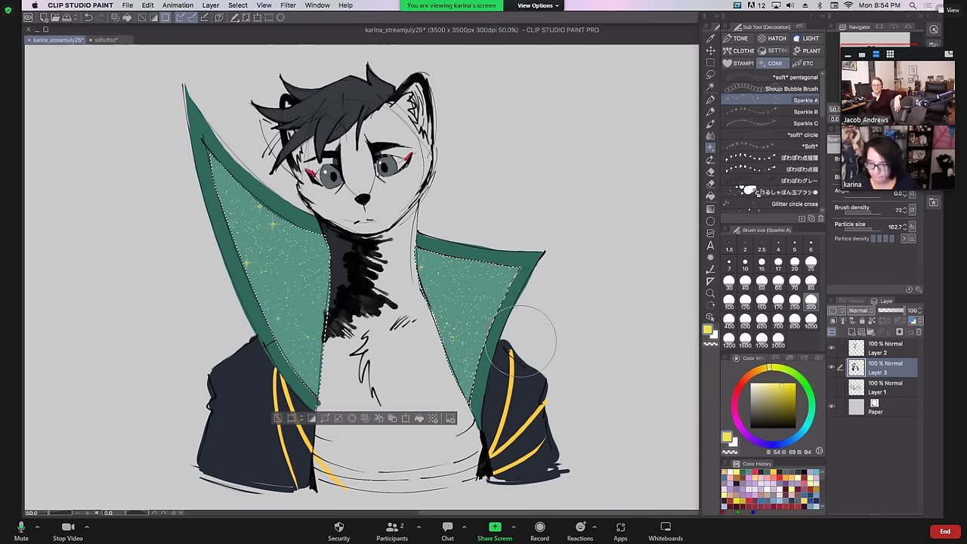
key(super+d)
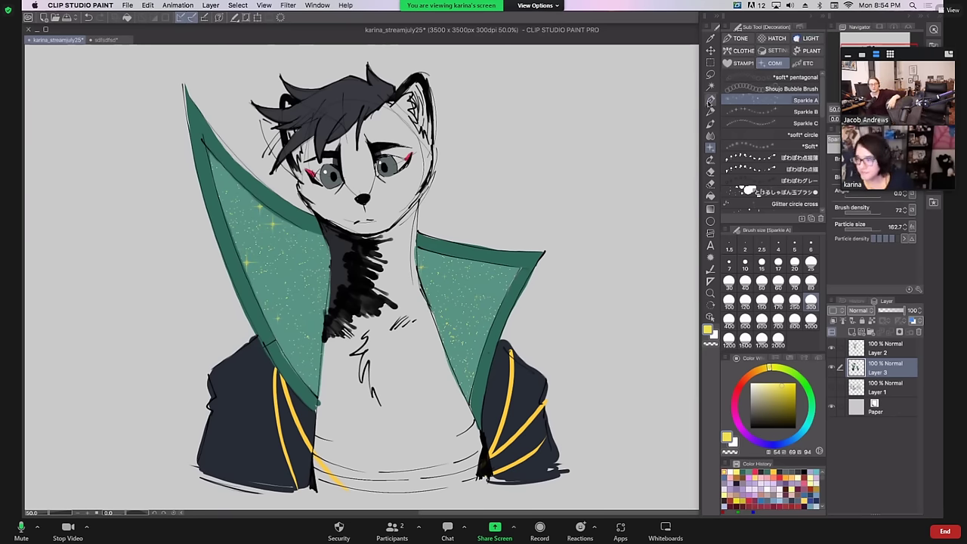
On a new layer below Layer 3, fill the chest, neck, face and ears in tan (37, 30, 65) with the G-pen at size 70
click(710, 99)
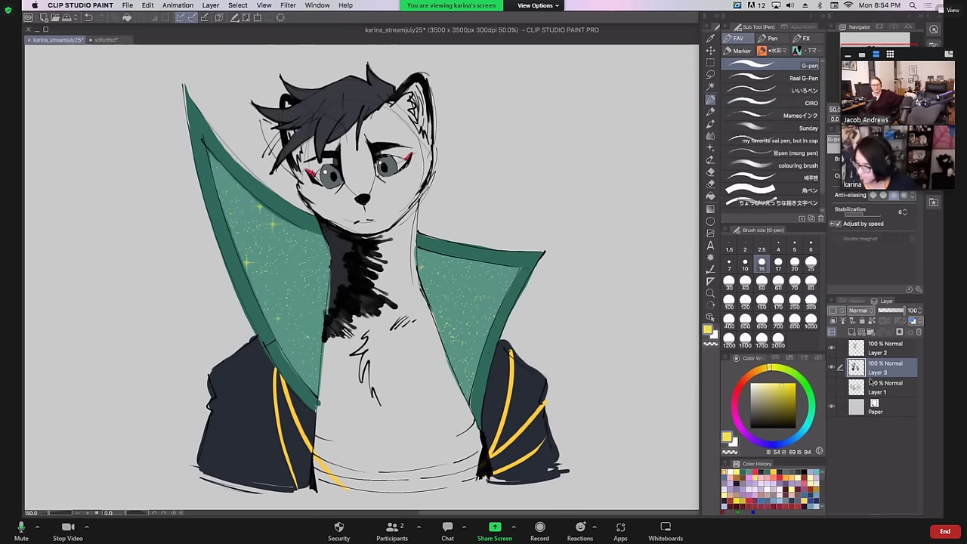
key(ctrl+shift+n)
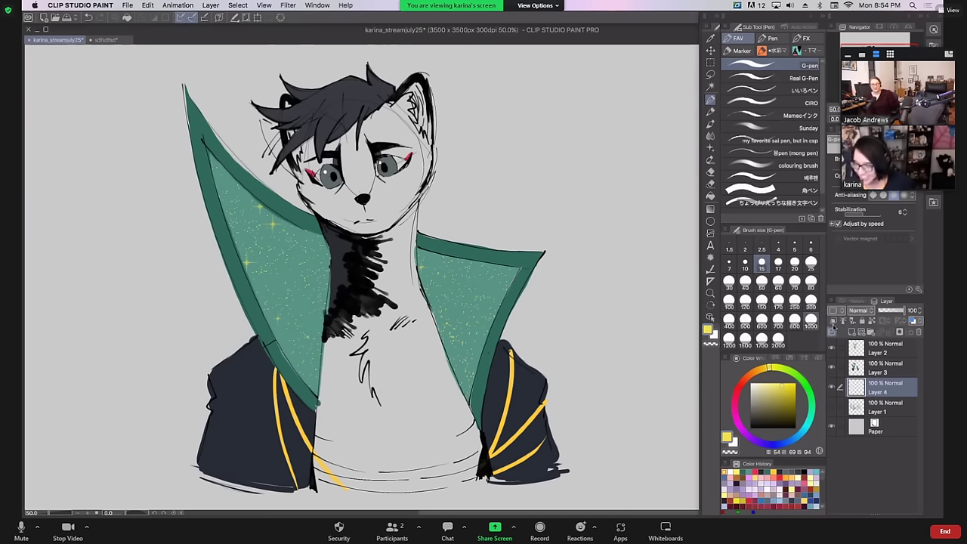
drag(764, 372, 759, 371)
click(765, 397)
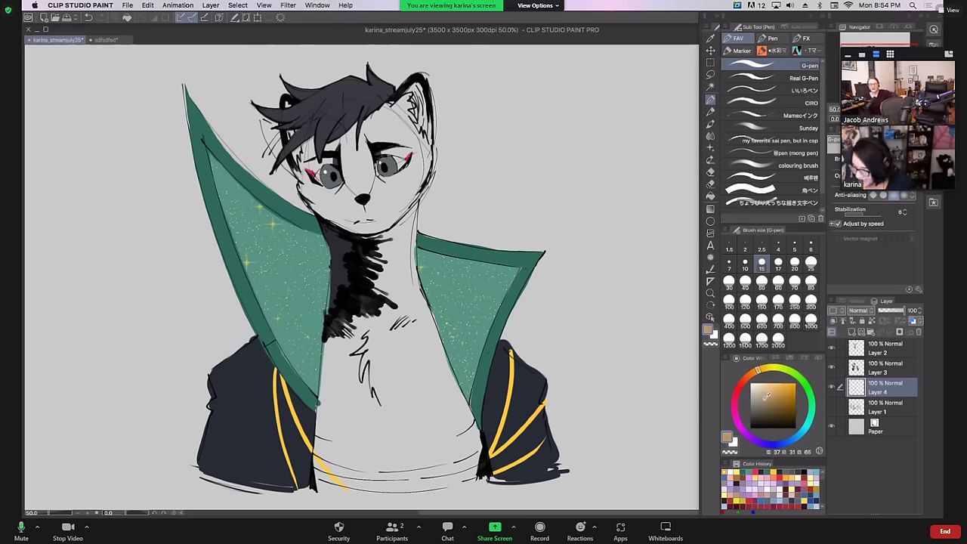
click(795, 288)
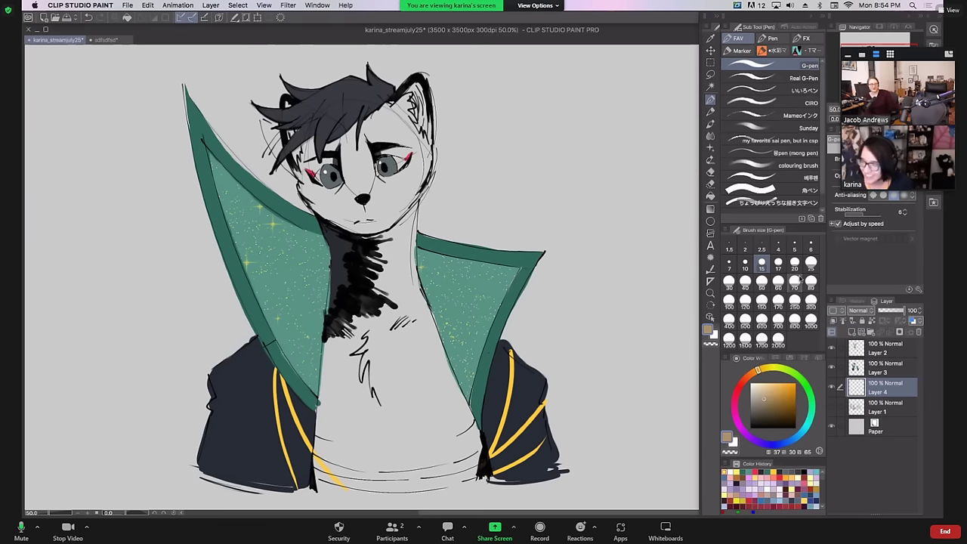
mouse_move(320, 437)
mouse_down()
mouse_move(371, 467)
mouse_move(476, 452)
mouse_up()
mouse_move(323, 437)
mouse_down()
mouse_move(348, 325)
mouse_move(370, 454)
mouse_move(420, 317)
mouse_move(464, 425)
mouse_move(412, 242)
mouse_move(382, 250)
mouse_up()
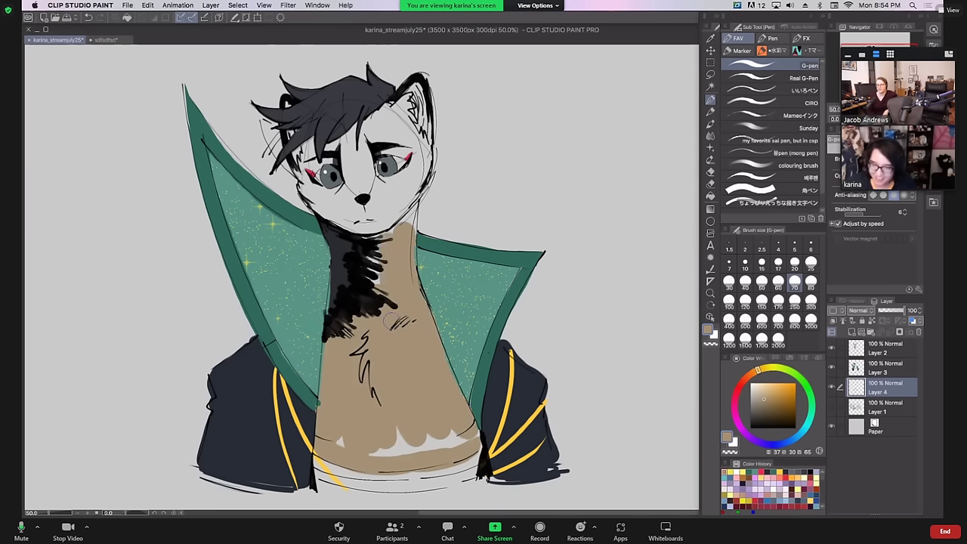
mouse_move(344, 444)
mouse_down()
mouse_move(385, 430)
mouse_move(386, 448)
mouse_move(463, 437)
mouse_move(423, 406)
mouse_up()
mouse_move(347, 219)
mouse_down()
mouse_move(322, 213)
mouse_move(304, 181)
mouse_move(354, 201)
mouse_move(342, 198)
mouse_move(367, 221)
mouse_move(301, 145)
mouse_move(313, 162)
mouse_move(336, 124)
mouse_move(378, 219)
mouse_move(400, 227)
mouse_move(419, 99)
mouse_move(371, 128)
mouse_move(389, 115)
mouse_up()
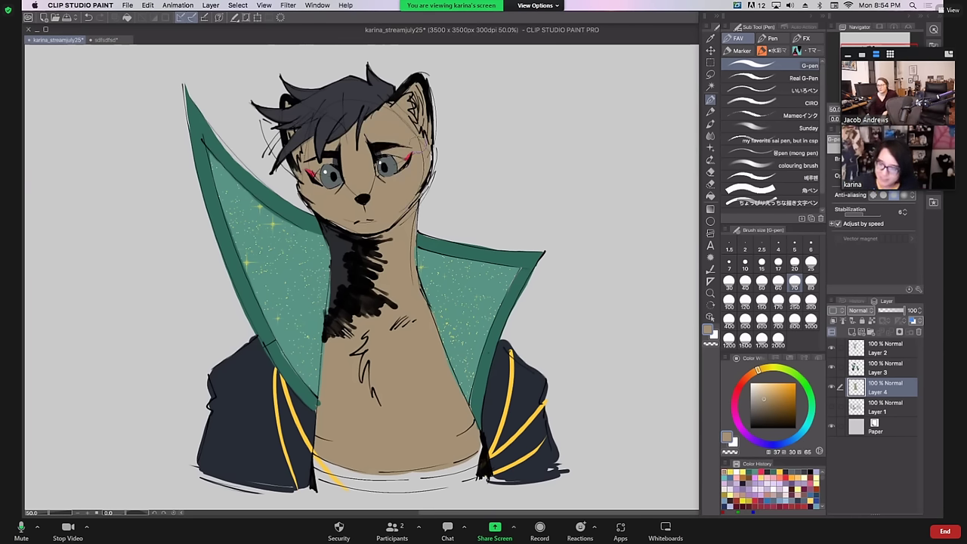
Paint the whites of both eyes in pure white with the G-pen at size 17
alt+click(383, 248)
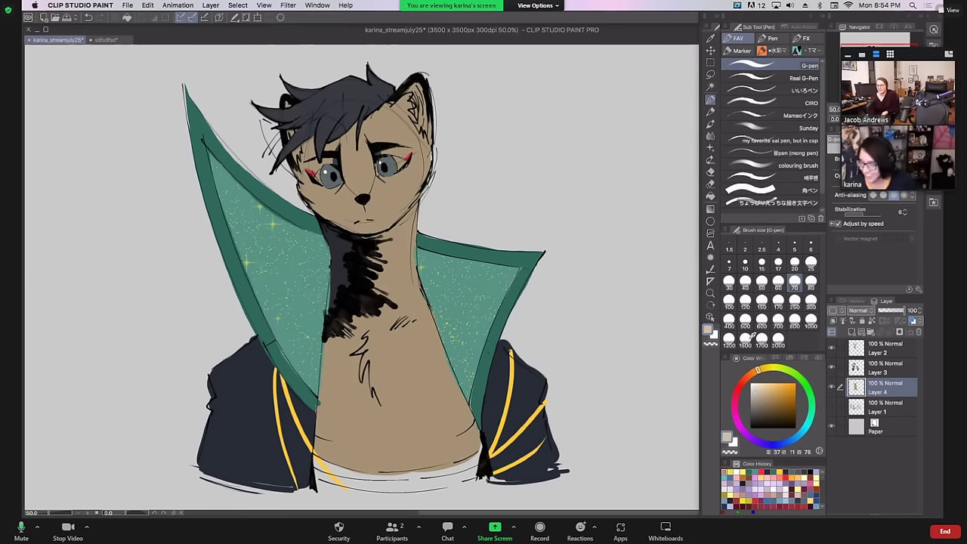
key(x)
click(778, 262)
click(320, 178)
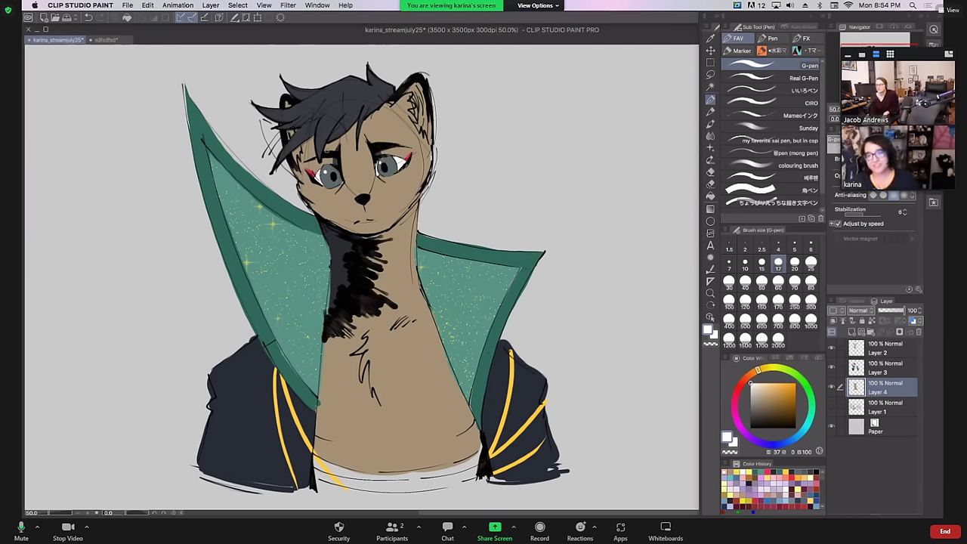
Sample the tan fur colour and paint the ear behind the hair fringe with the G-pen on Layer 4
alt+click(356, 161)
drag(261, 122, 281, 149)
key(ctrl+z)
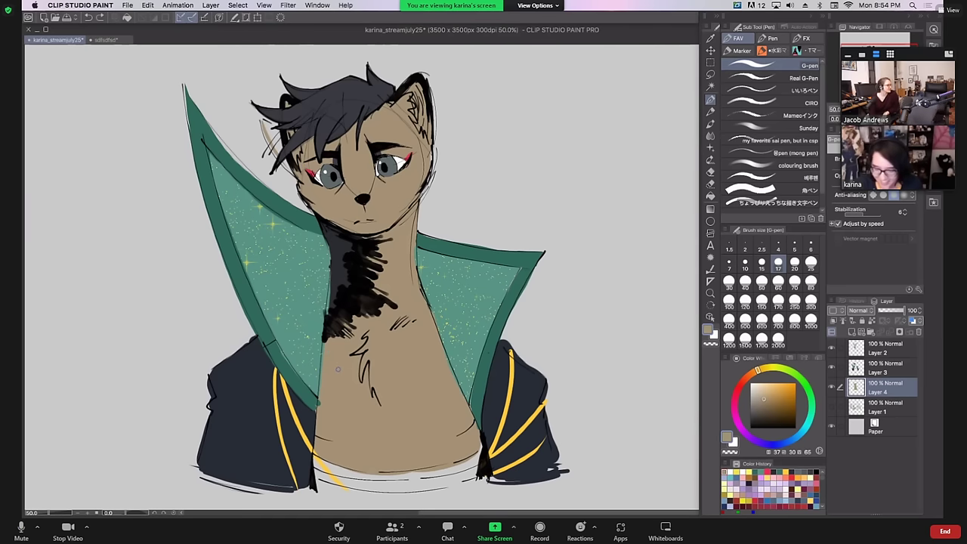
Paint the shirt's neckline band below the chest in white on Layer 4 with the G-pen at size 17
click(862, 373)
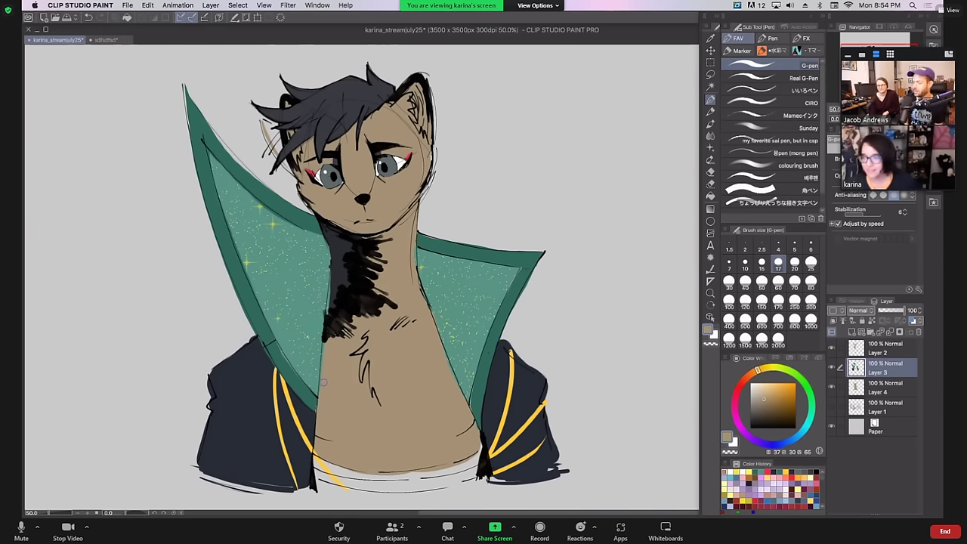
drag(501, 319, 530, 311)
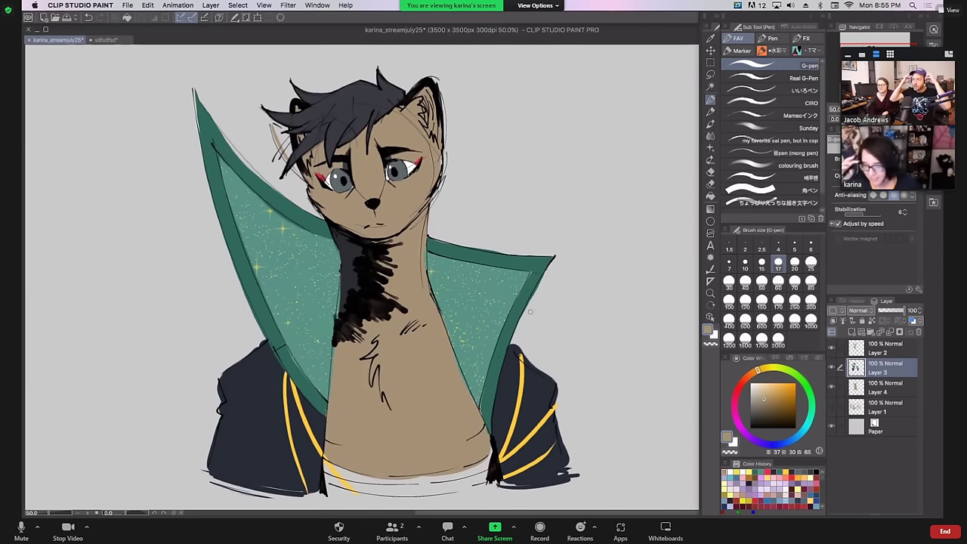
click(876, 392)
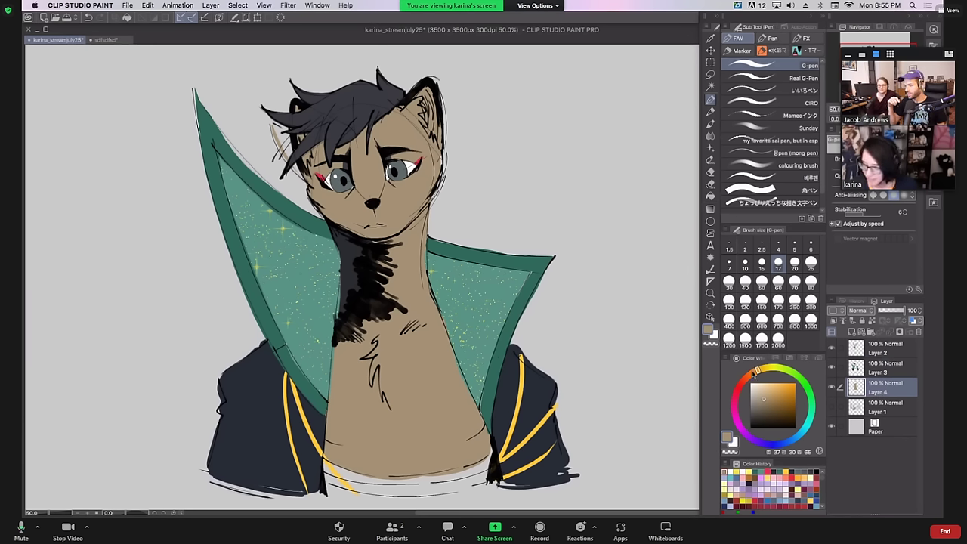
key(x)
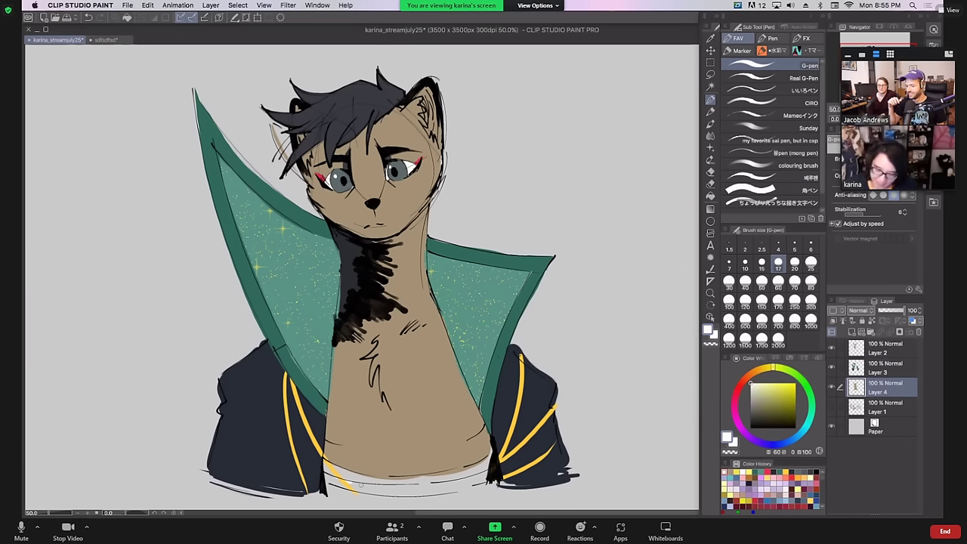
mouse_move(350, 486)
mouse_down()
mouse_move(437, 480)
mouse_move(397, 483)
mouse_move(487, 464)
mouse_up()
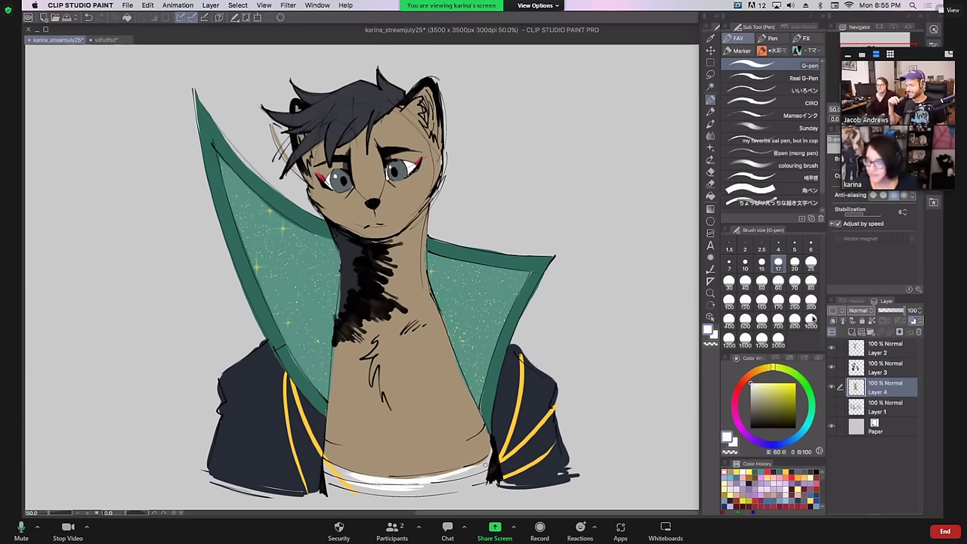
Sketch a pointed tail outline with a jagged fur edge beside the jacket on Layer 2, using the black CIRO pen at size 17
click(876, 354)
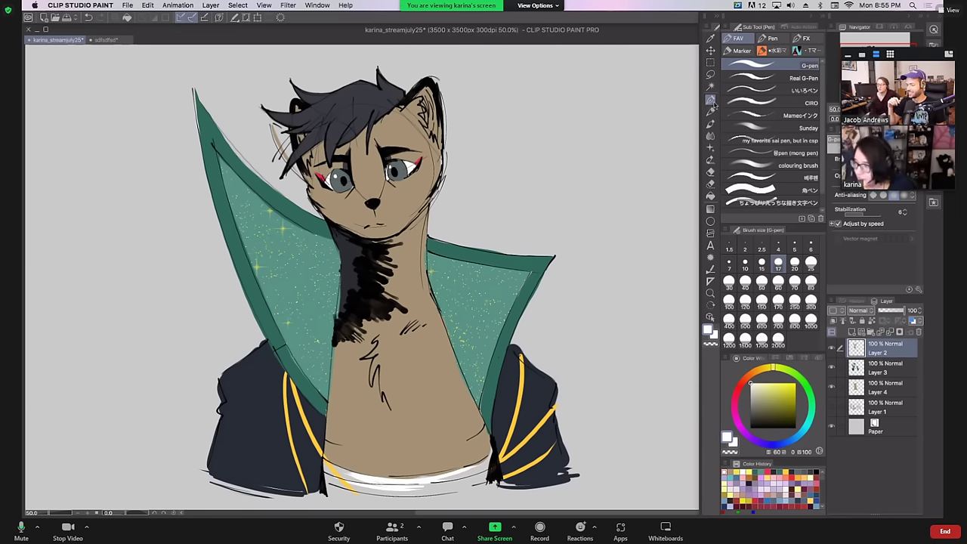
click(761, 104)
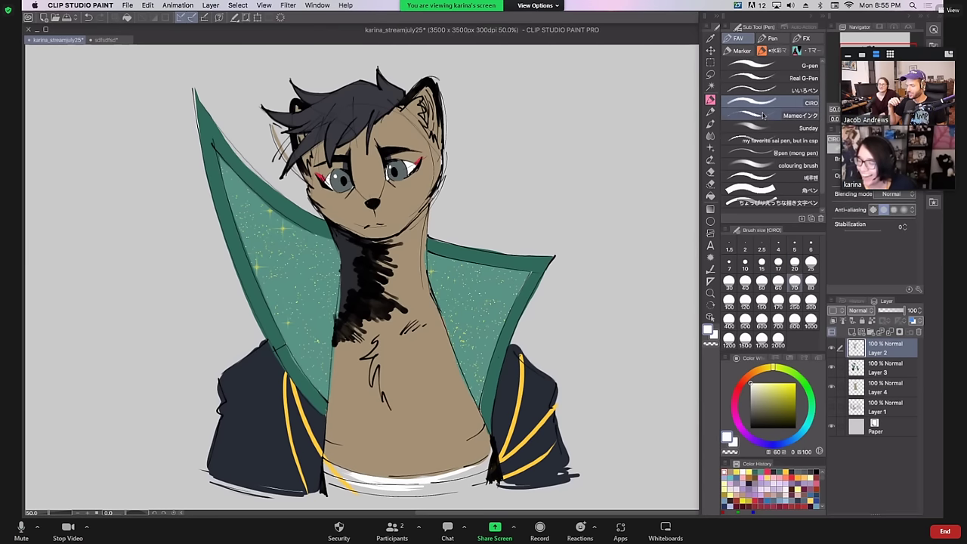
key(x)
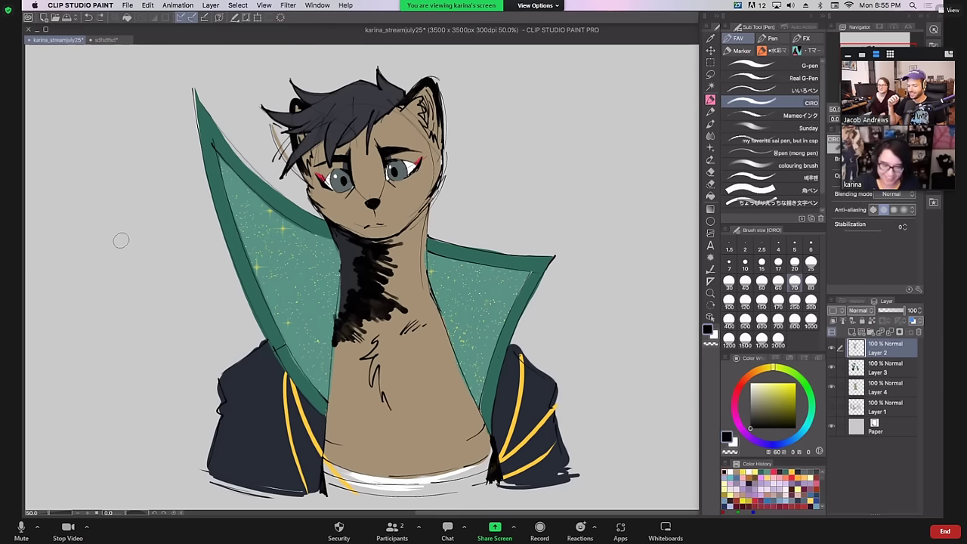
click(780, 263)
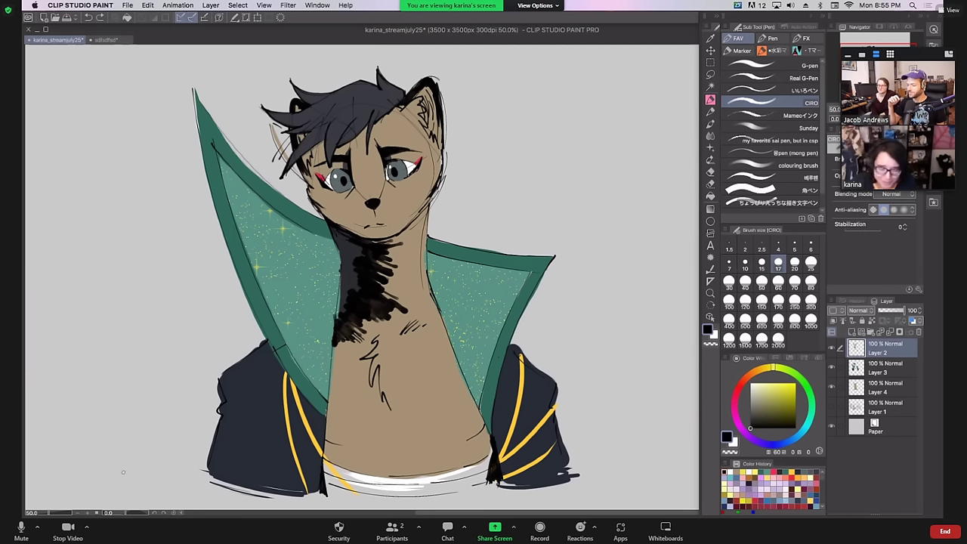
mouse_move(123, 472)
mouse_down()
mouse_move(113, 313)
mouse_move(96, 349)
mouse_move(112, 318)
mouse_move(123, 328)
mouse_move(119, 309)
mouse_move(127, 363)
mouse_move(195, 472)
mouse_up()
key(super+z)
key(super+z)
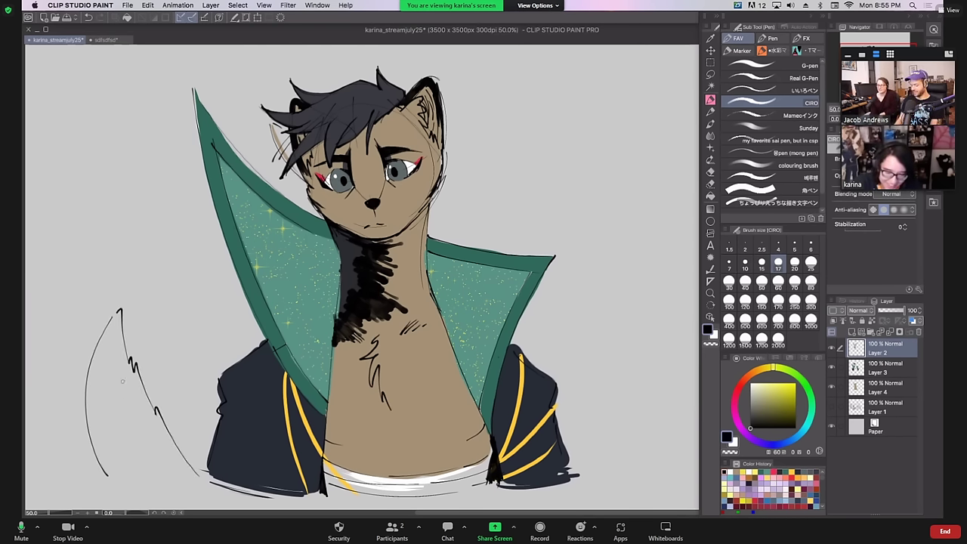
key(super+z)
key(super+z)
key(super+z)
mouse_move(113, 321)
mouse_down()
mouse_move(121, 303)
mouse_move(120, 374)
mouse_move(136, 360)
mouse_move(177, 449)
mouse_up()
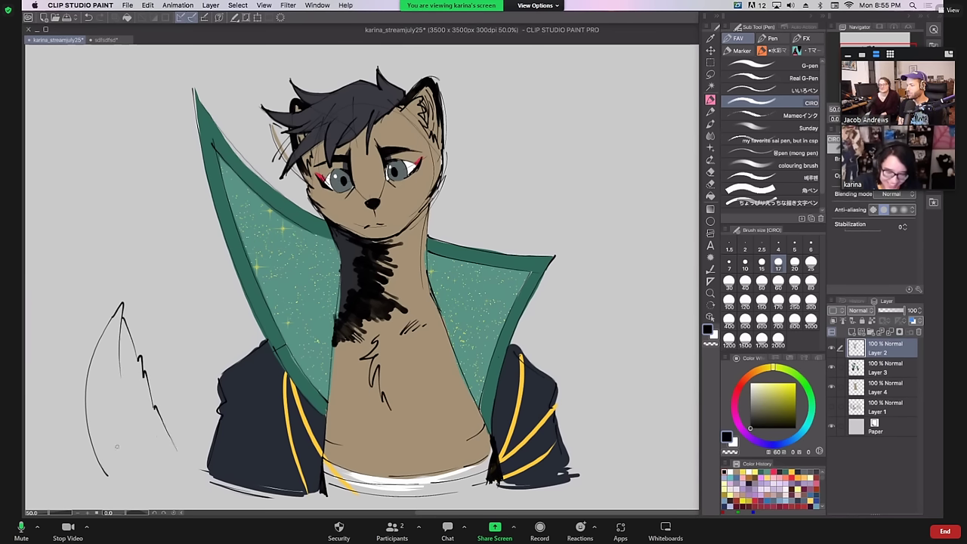
Sketch a slanted line, a small zigzag of fur and crossing strokes on the tail's outer side
drag(103, 482, 44, 388)
key(super+z)
drag(91, 464, 43, 370)
drag(40, 334, 72, 363)
mouse_move(48, 428)
mouse_down()
mouse_move(112, 377)
mouse_move(108, 393)
mouse_up()
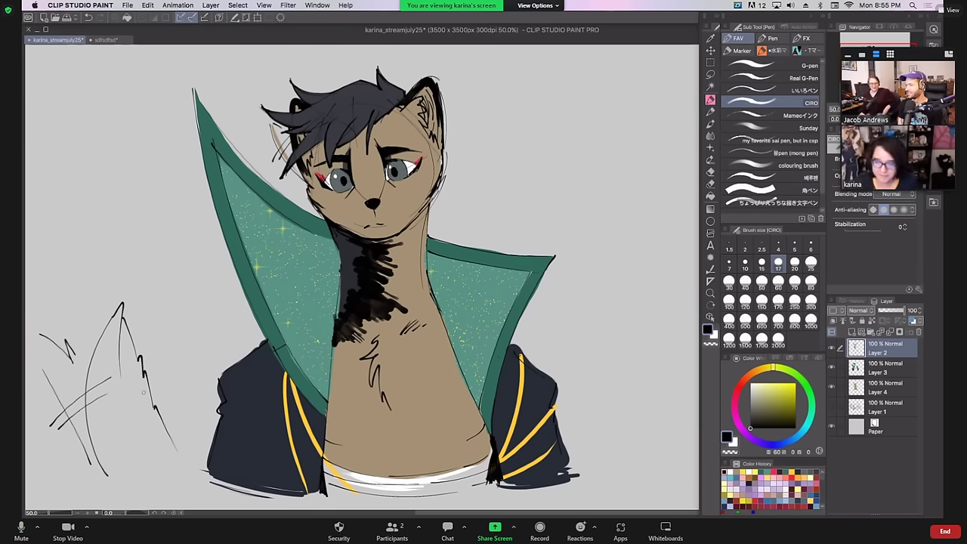
Fill the tail's pointed tip in black with the CIRO pen at size 25, extending it down at size 20
click(811, 262)
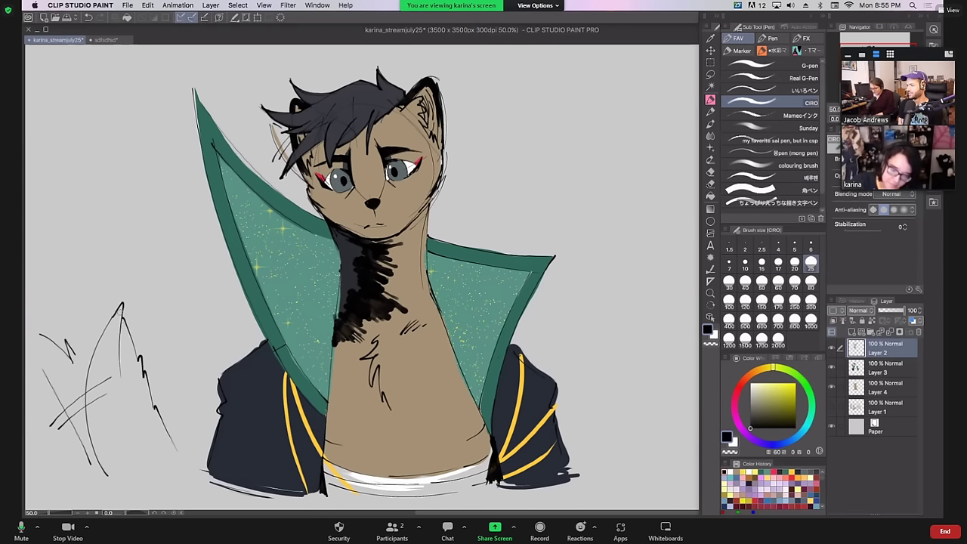
mouse_move(121, 304)
mouse_down()
mouse_move(115, 332)
mouse_move(130, 360)
mouse_up()
key(ctrl+z)
key(ctrl+z)
mouse_move(122, 314)
mouse_down()
mouse_move(115, 325)
mouse_move(139, 361)
mouse_up()
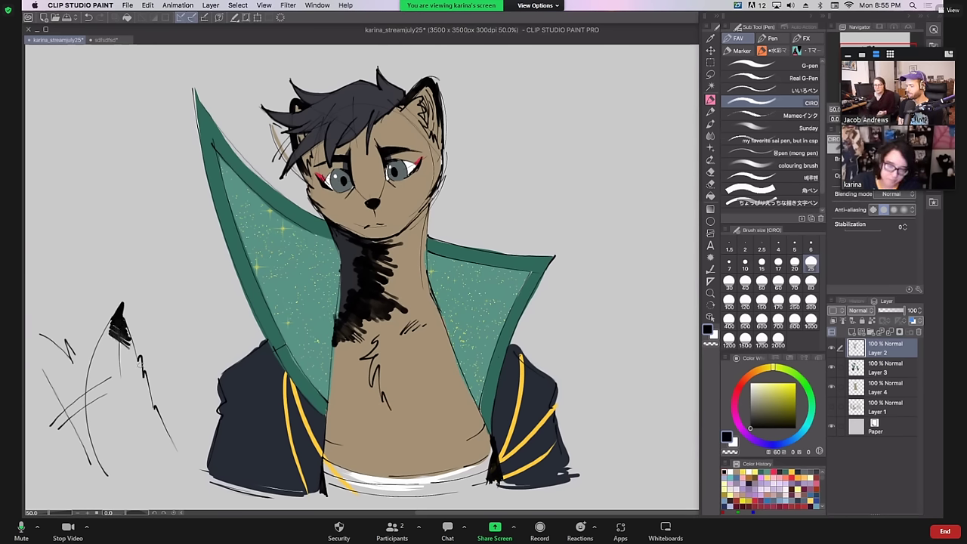
click(794, 263)
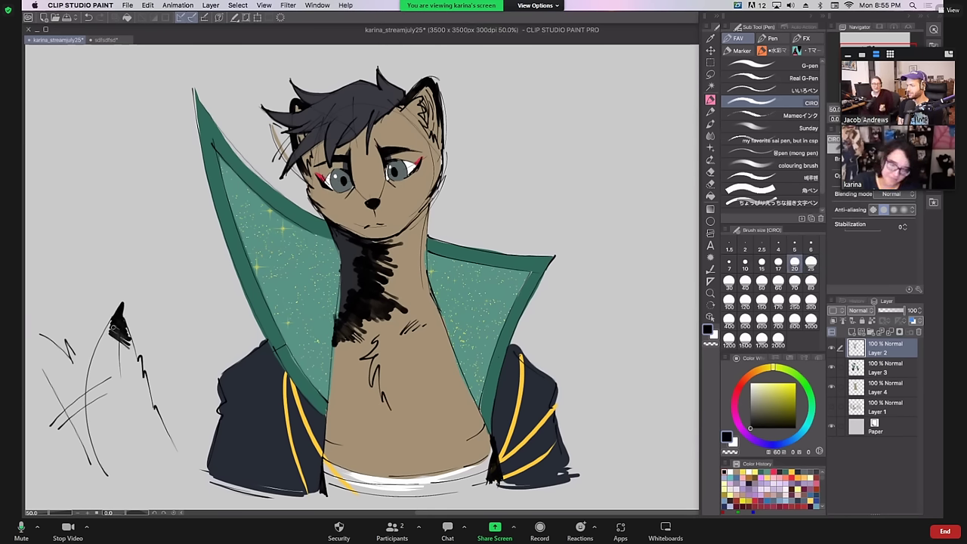
mouse_move(110, 324)
mouse_down()
mouse_move(114, 341)
mouse_move(98, 358)
mouse_move(106, 331)
mouse_move(99, 356)
mouse_up()
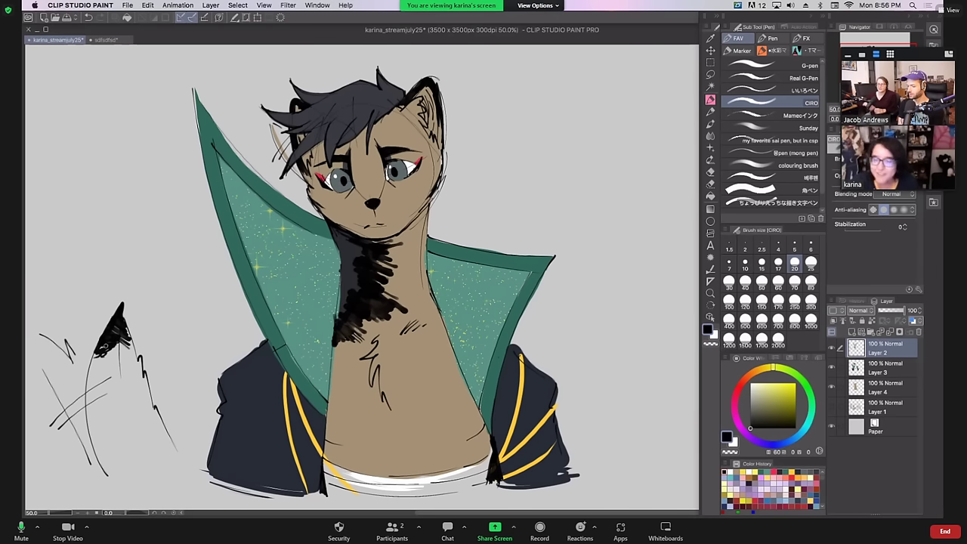
Add fine black details below the nose and along the outer edge of the upright ear with the CIRO pen at size 10
click(762, 262)
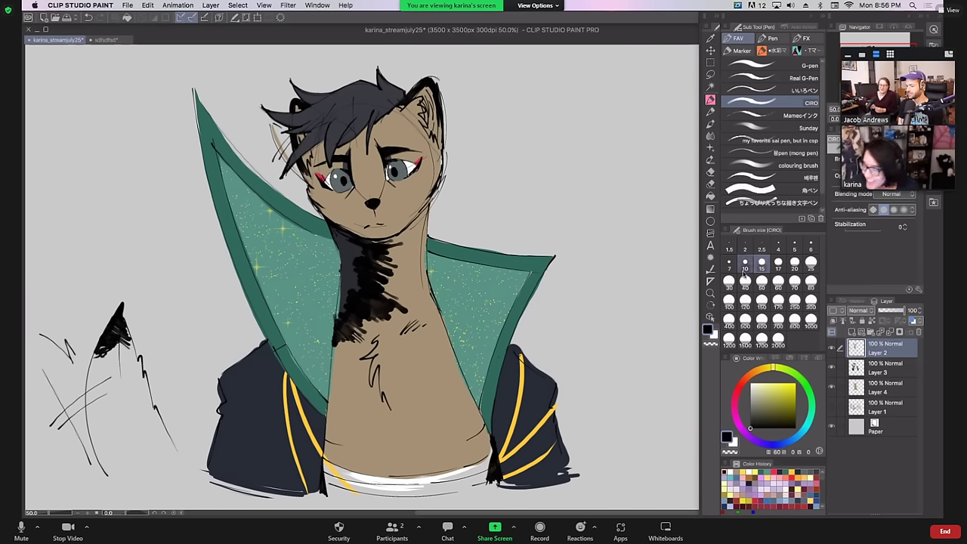
click(745, 264)
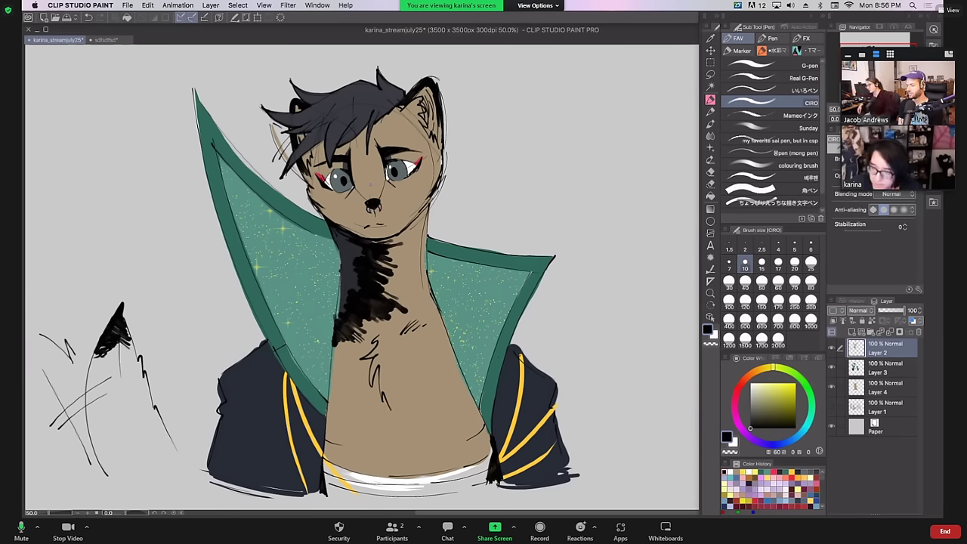
drag(434, 132, 447, 139)
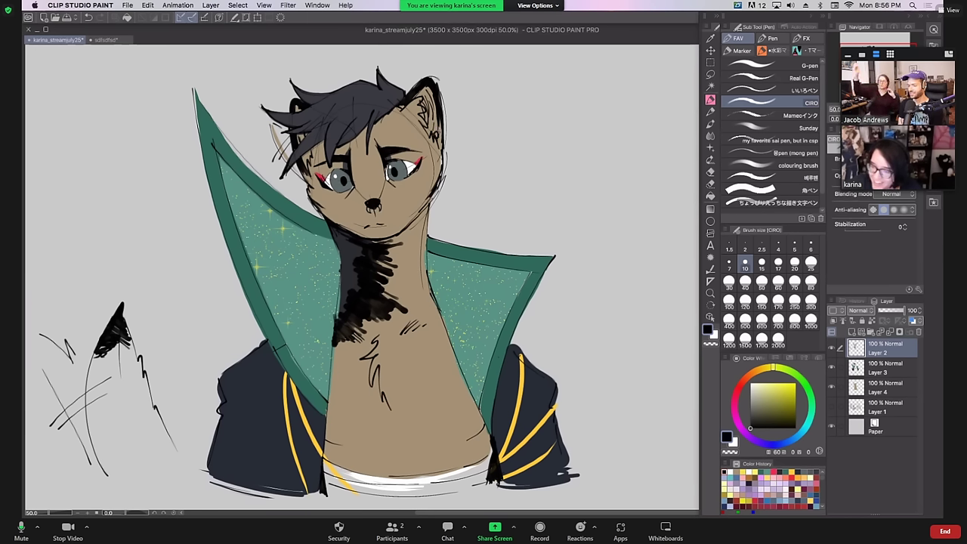
drag(440, 130, 441, 123)
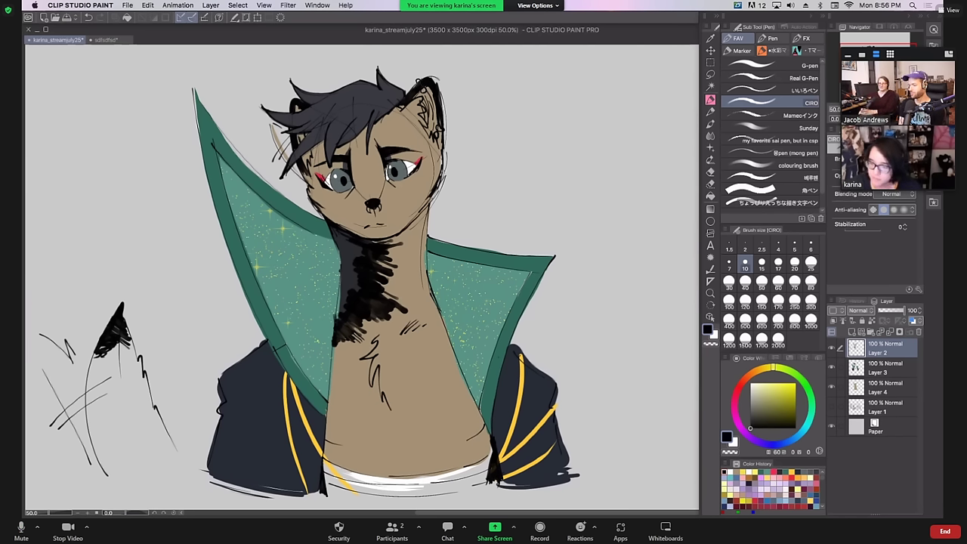
Draw a long, narrow dangling earring on each side of the head, redoing misplaced strokes
drag(294, 180, 296, 233)
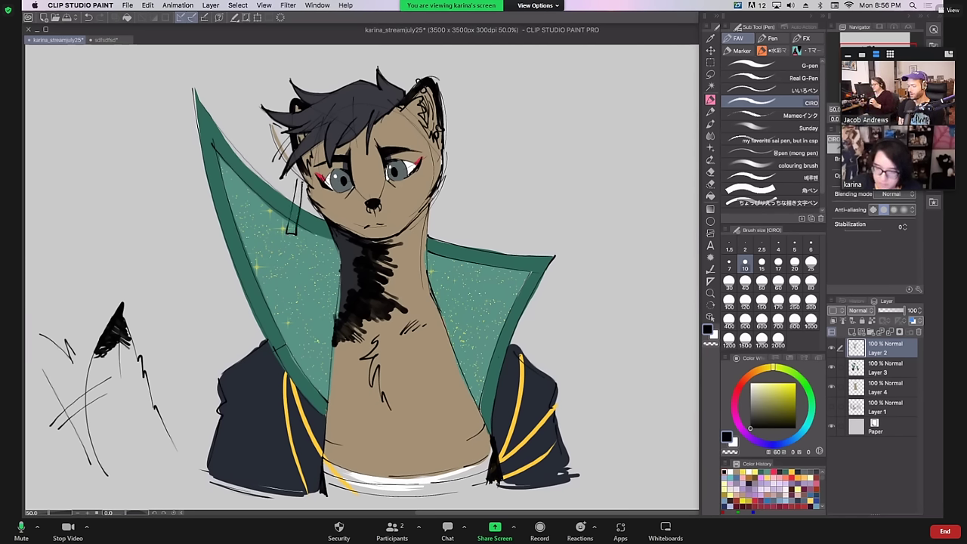
key(super+z)
drag(304, 184, 316, 243)
key(super+z)
drag(313, 207, 318, 250)
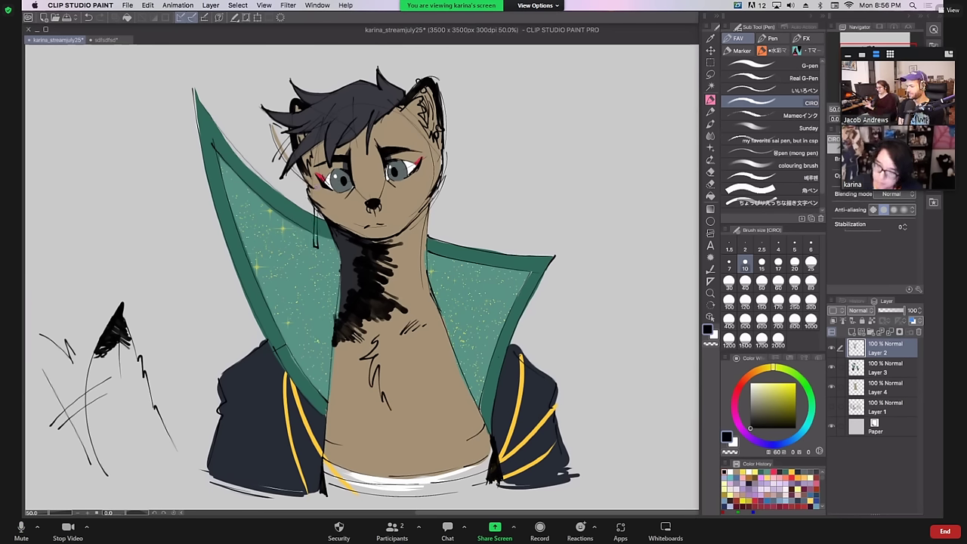
drag(446, 182, 443, 230)
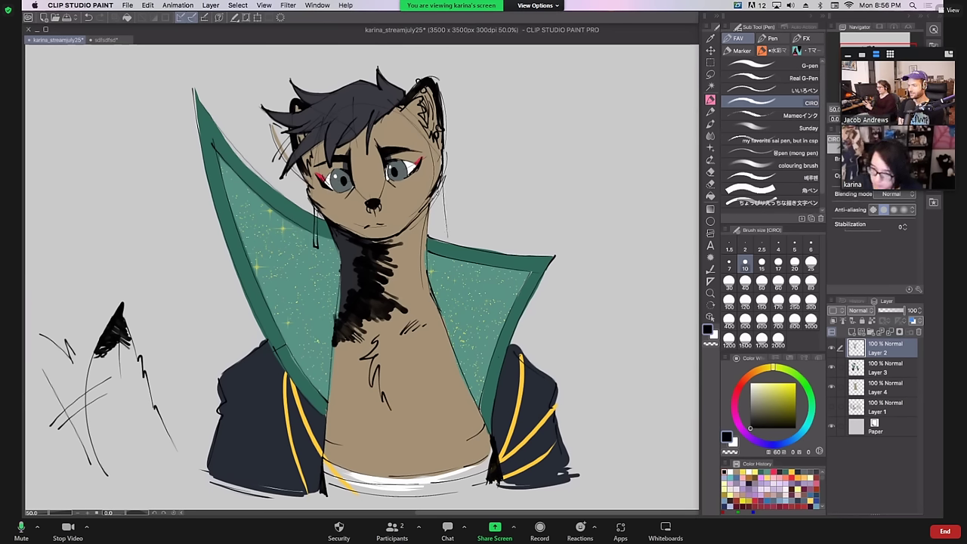
mouse_move(440, 189)
mouse_down()
mouse_move(446, 239)
mouse_move(444, 208)
mouse_up()
key(super+z)
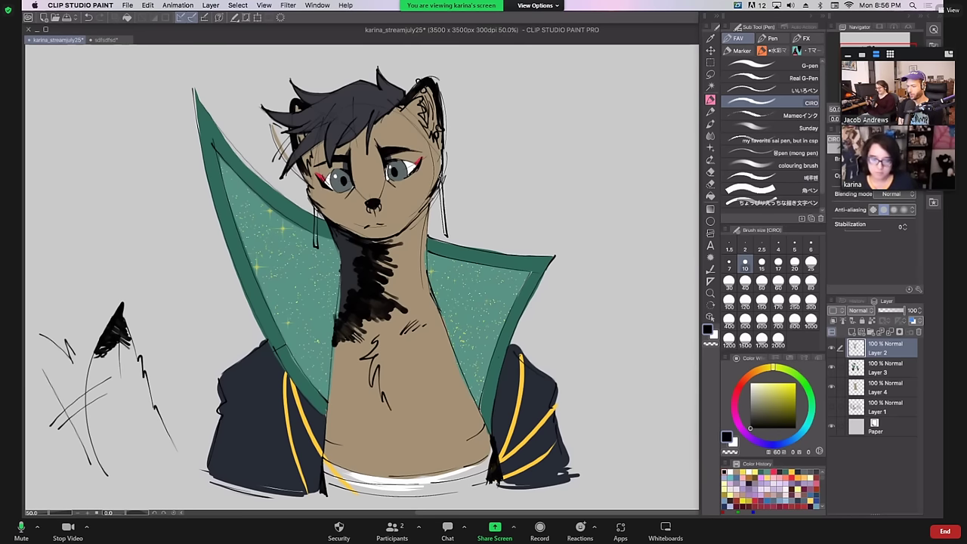
Extend the tail's black marking downward with jagged hatching, using the CIRO pen at sizes 20 and 25
click(794, 262)
mouse_move(122, 339)
mouse_down()
mouse_move(130, 344)
mouse_move(121, 350)
mouse_move(137, 355)
mouse_move(136, 384)
mouse_up()
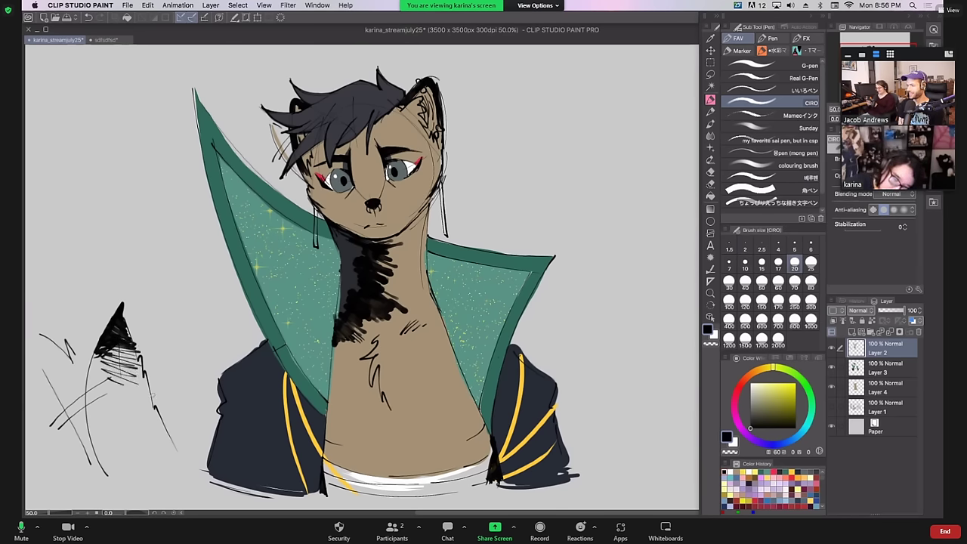
mouse_move(124, 349)
mouse_down()
mouse_move(106, 355)
mouse_move(101, 374)
mouse_move(130, 399)
mouse_move(112, 348)
mouse_move(104, 349)
mouse_up()
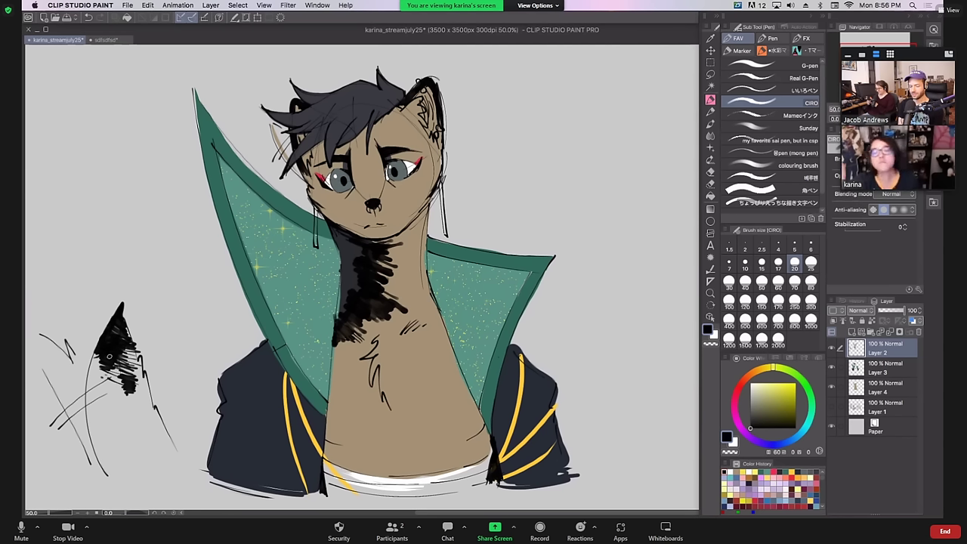
key(])
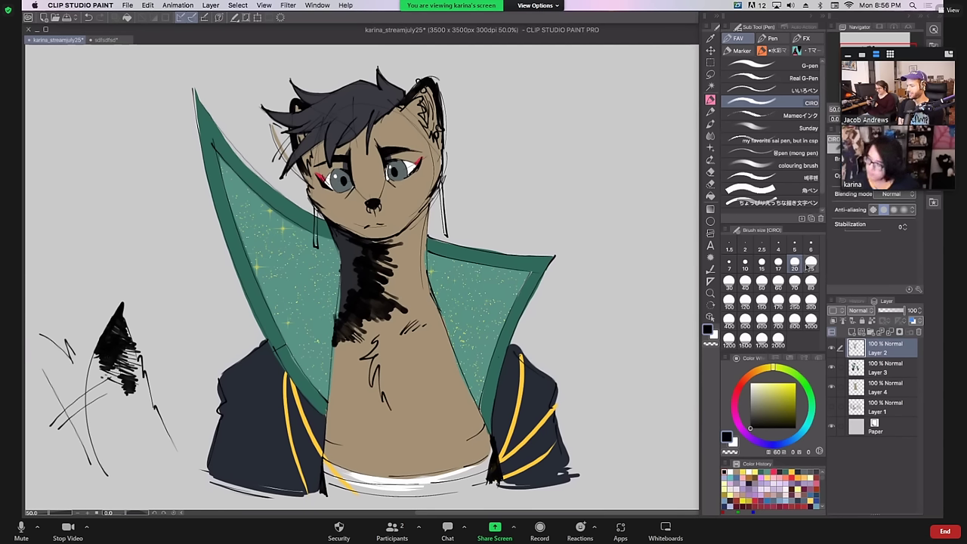
mouse_move(121, 377)
mouse_down()
mouse_move(141, 400)
mouse_move(126, 404)
mouse_move(148, 430)
mouse_up()
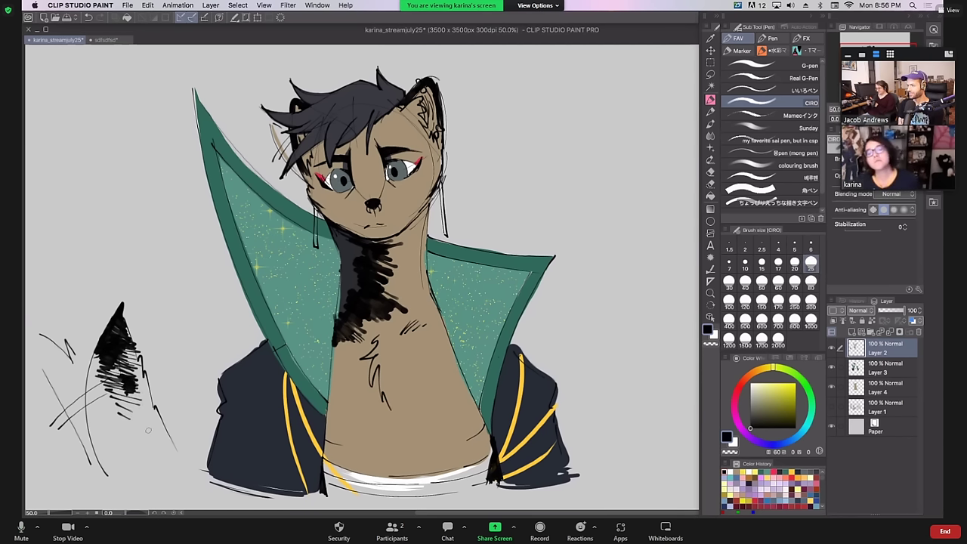
mouse_move(121, 378)
mouse_down()
mouse_move(122, 347)
mouse_move(128, 423)
mouse_up()
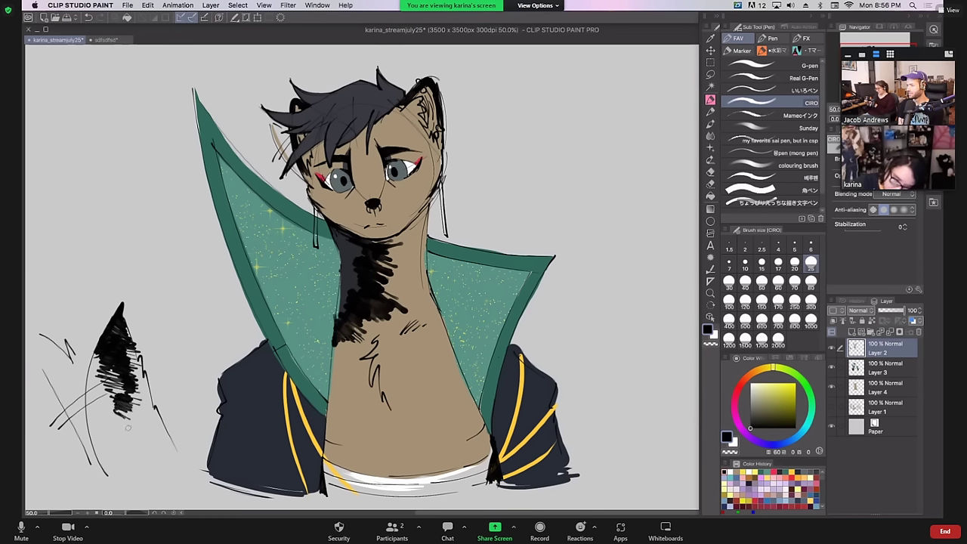
Fill the tail on Layer 4 with the sampled tan fur colour (37, 30, 65), using the G-pen at size 80
click(880, 387)
click(764, 66)
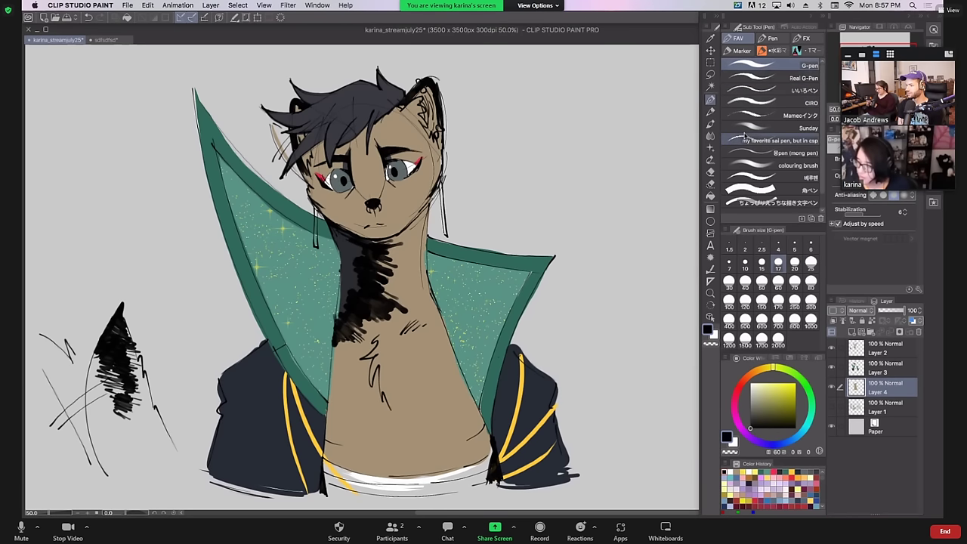
alt+click(430, 359)
click(745, 263)
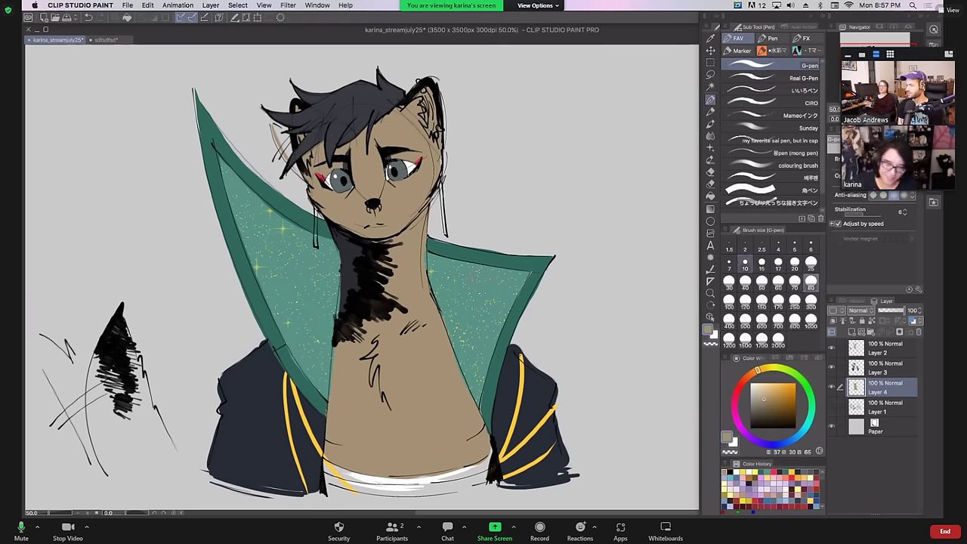
mouse_move(106, 461)
mouse_down()
mouse_move(126, 313)
mouse_move(101, 397)
mouse_move(106, 454)
mouse_up()
key(ctrl+z)
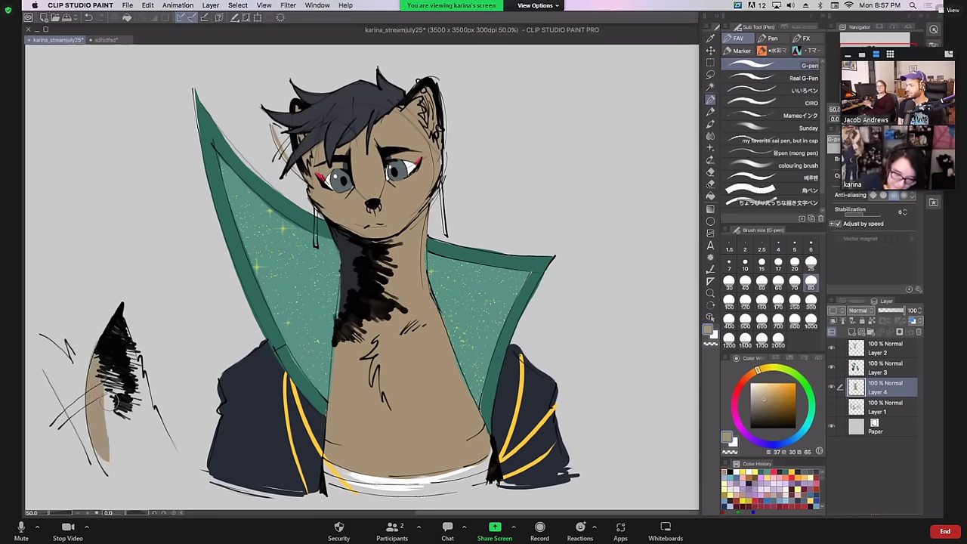
mouse_move(105, 403)
mouse_down()
mouse_move(126, 435)
mouse_move(137, 422)
mouse_move(157, 444)
mouse_move(123, 353)
mouse_move(144, 440)
mouse_move(169, 452)
mouse_move(169, 463)
mouse_move(115, 469)
mouse_move(167, 482)
mouse_up()
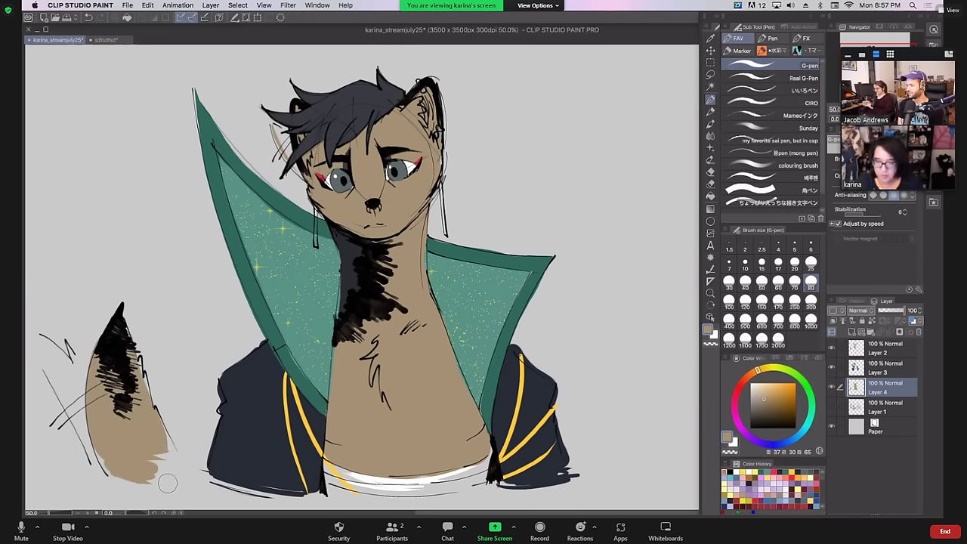
Paint a second tan strip (37, 30, 65) beside the tail on Layer 4, redoing misplaced strokes, and touch up its base with the G-pen at size 20
drag(102, 454, 49, 371)
key(ctrl+z)
drag(112, 488, 49, 378)
drag(64, 412, 42, 374)
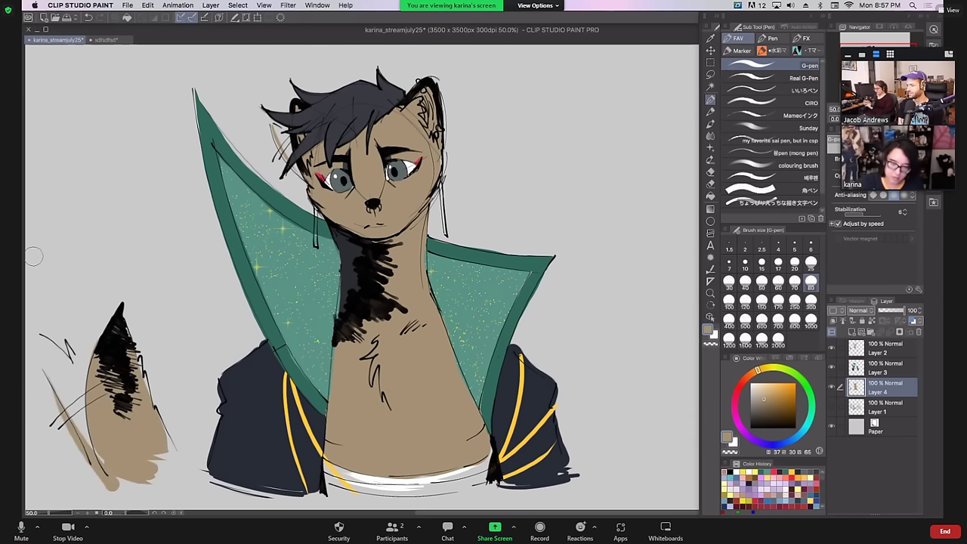
key(ctrl+z)
drag(88, 441, 40, 333)
key(ctrl+z)
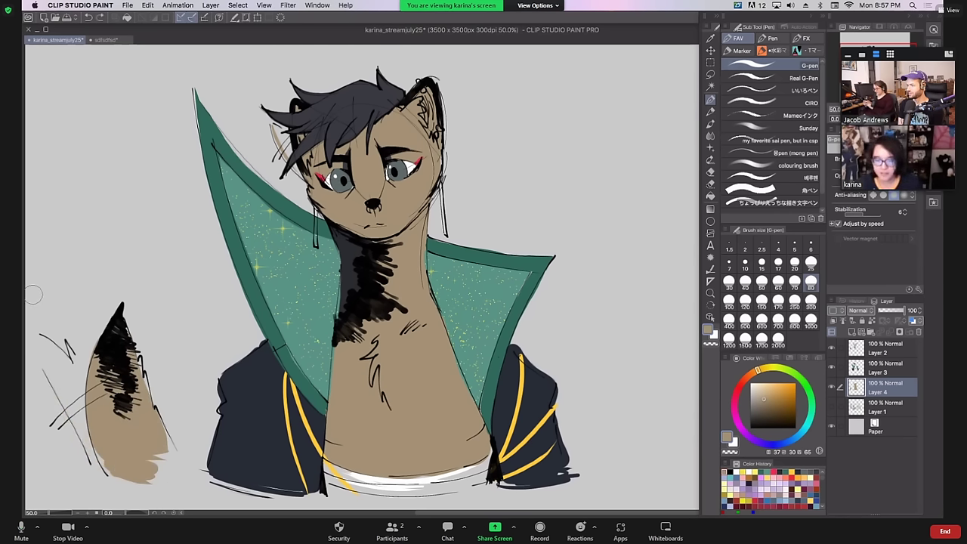
drag(97, 463, 30, 348)
key(ctrl+z)
drag(106, 467, 41, 349)
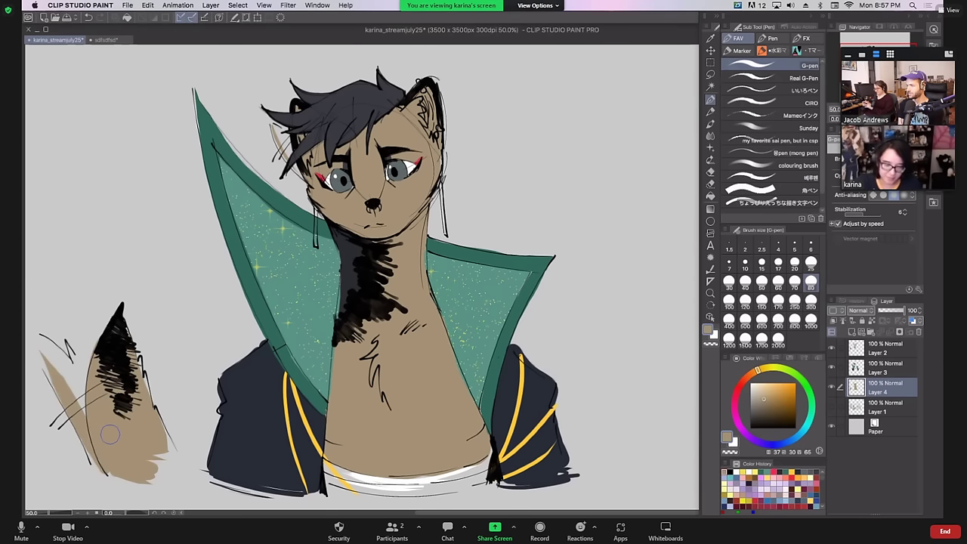
click(795, 262)
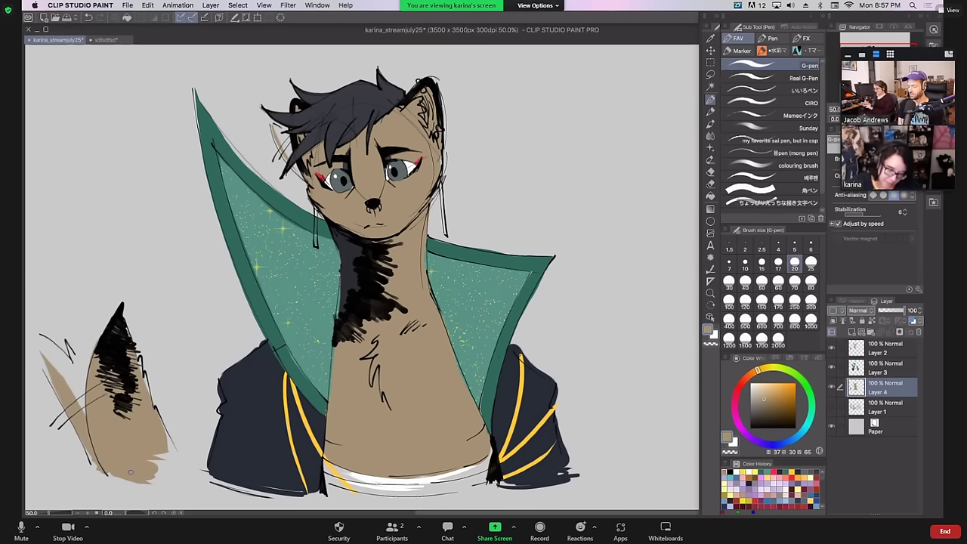
mouse_move(130, 472)
mouse_down()
mouse_move(137, 481)
mouse_move(83, 474)
mouse_move(99, 469)
mouse_move(86, 450)
mouse_up()
Colour the upright ear's studs and both dangling earrings gold (40, 77, 100) on Layer 4 with the G-pen
click(786, 385)
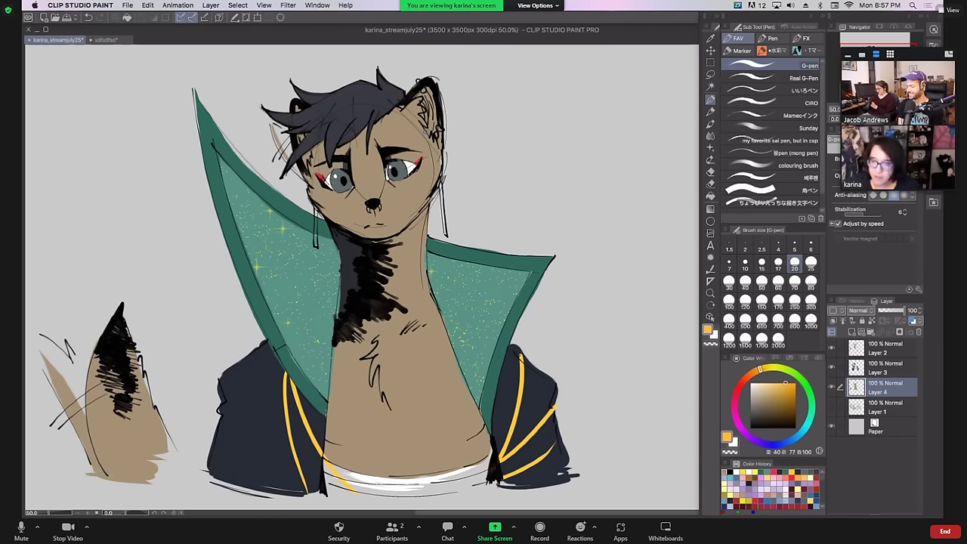
drag(440, 140, 440, 127)
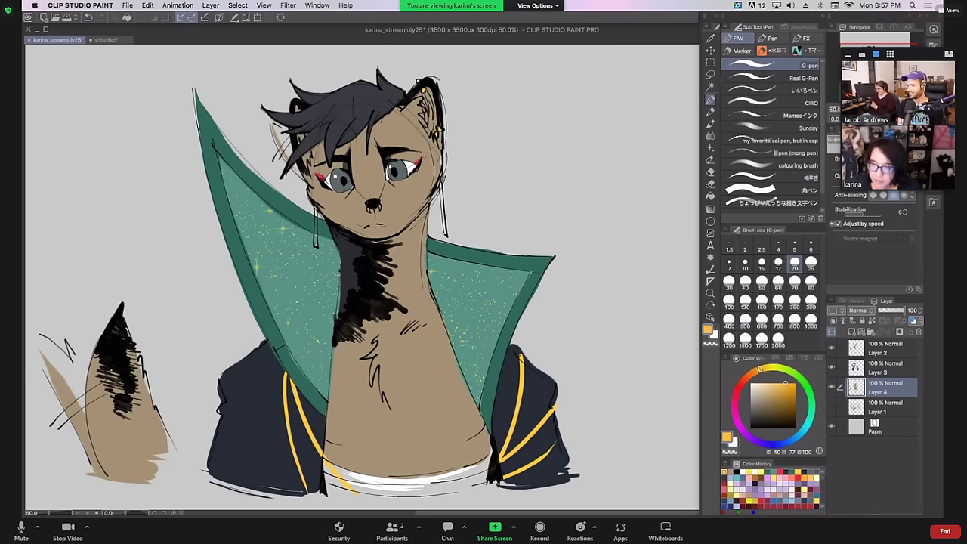
drag(443, 213, 438, 181)
drag(316, 244, 315, 204)
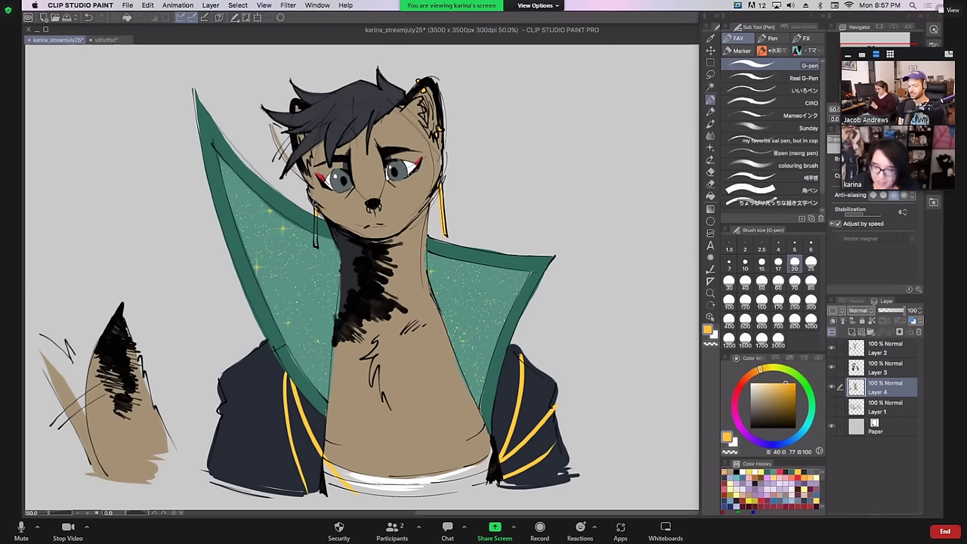
Add gold (44, 78, 100) studs to the hair-covered ear and a gold nose ring on Layer 4, using the CIRO pen at size 20
click(882, 370)
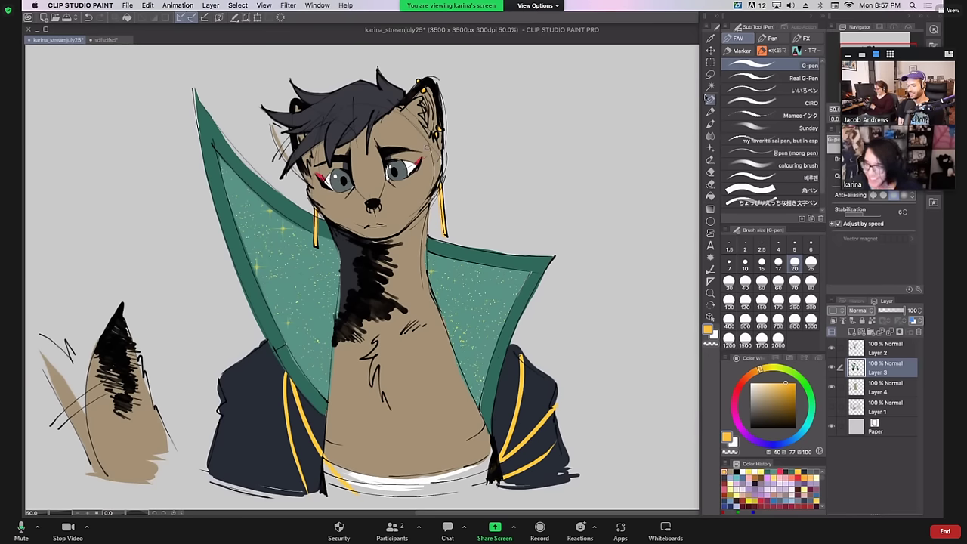
click(771, 103)
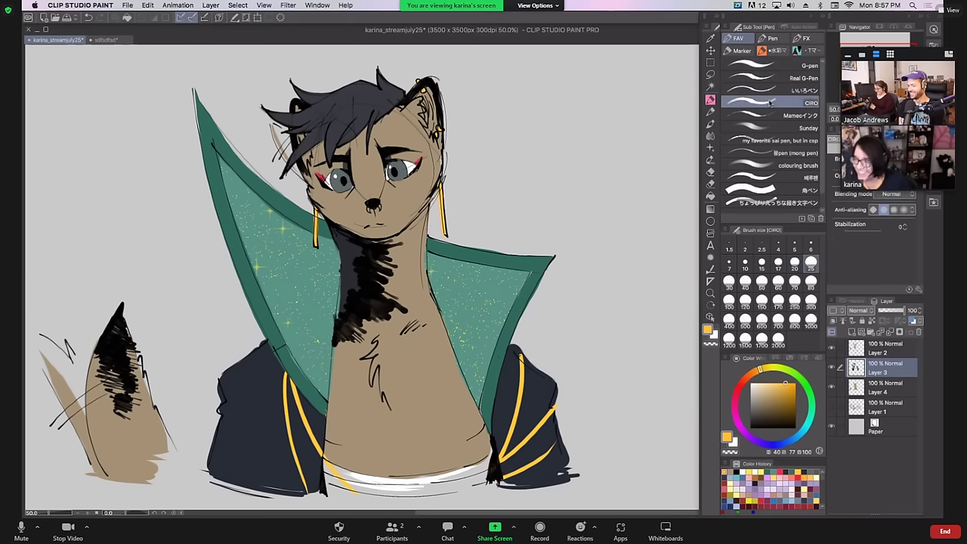
click(876, 348)
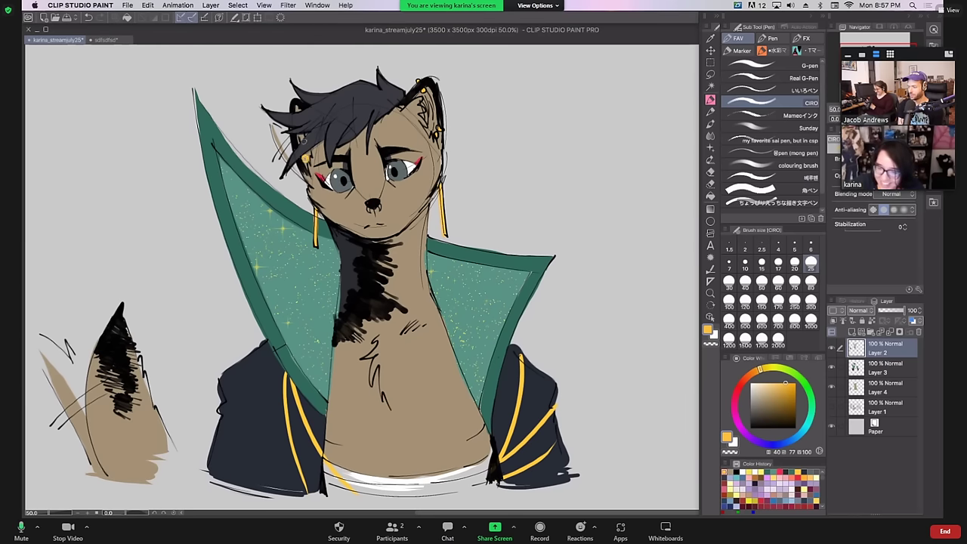
alt+click(305, 152)
click(730, 262)
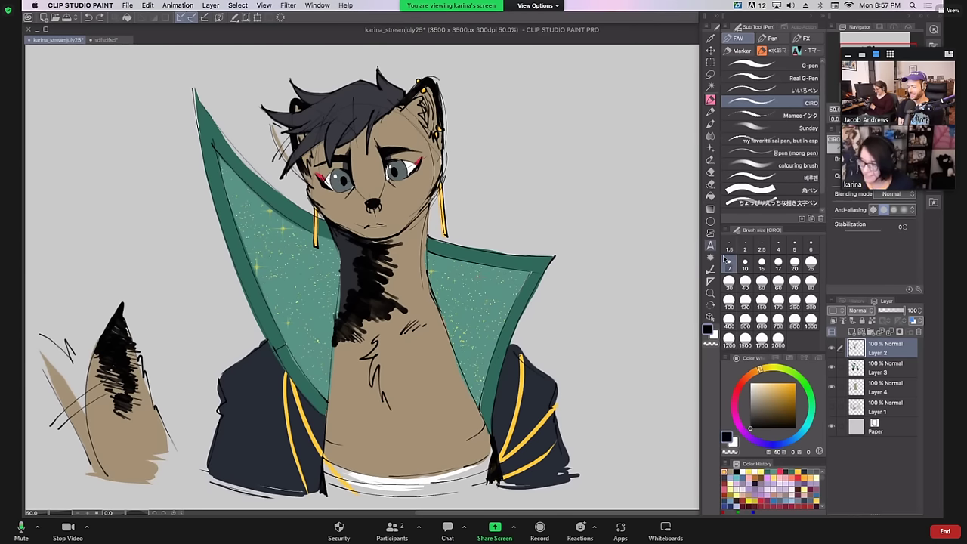
alt+click(304, 160)
click(794, 262)
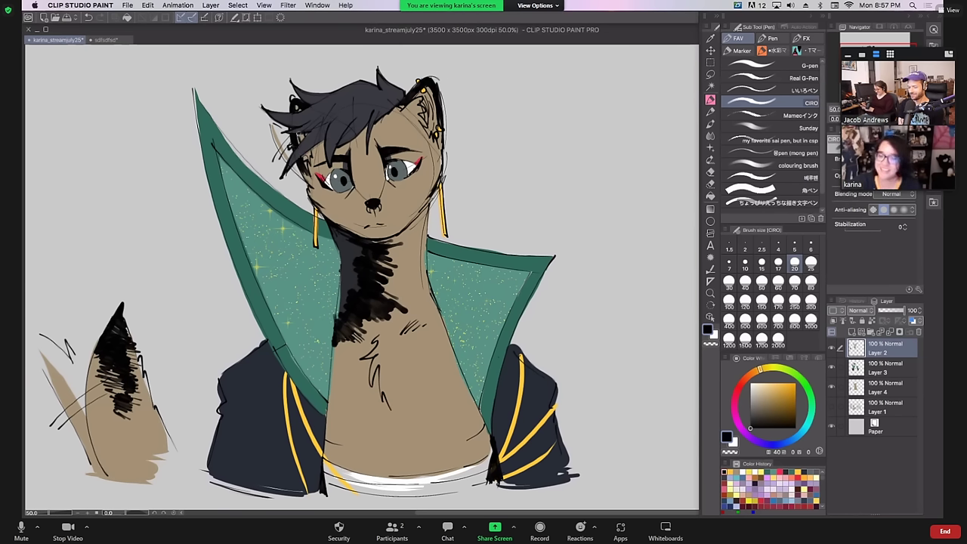
click(870, 370)
click(873, 389)
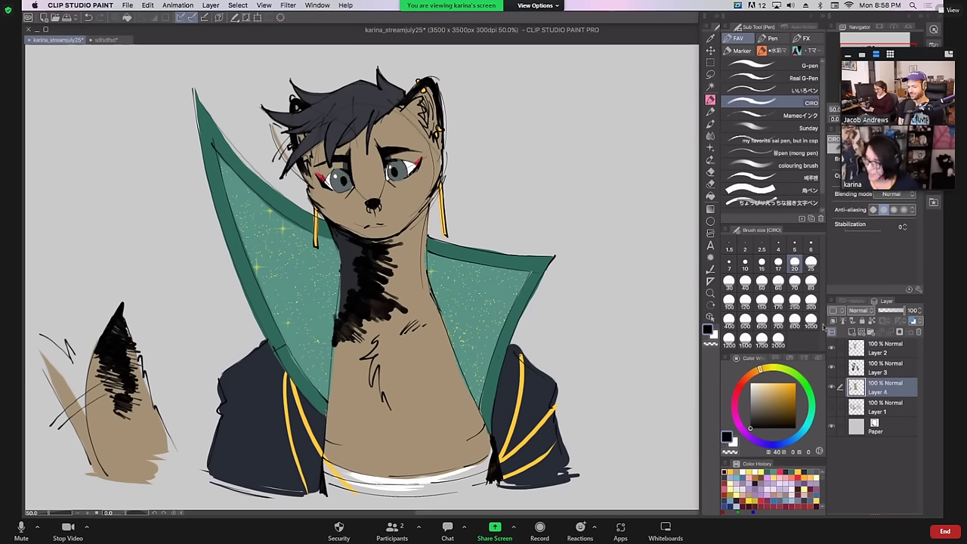
alt+click(288, 374)
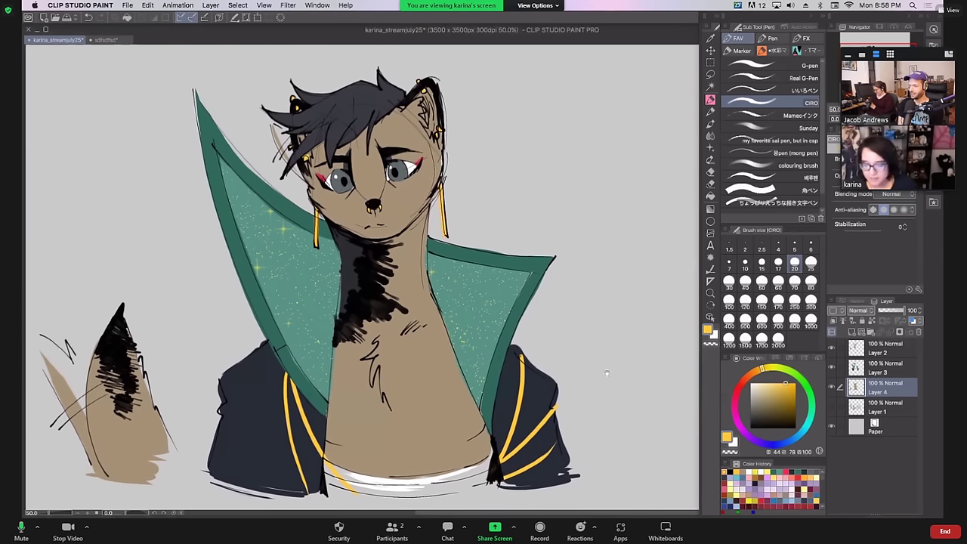
Begin a small figure's round head in black on Layer 2 beside the jacket, using the CIRO pen at size 10 and discarding misplaced strokes
click(878, 352)
click(765, 399)
click(751, 428)
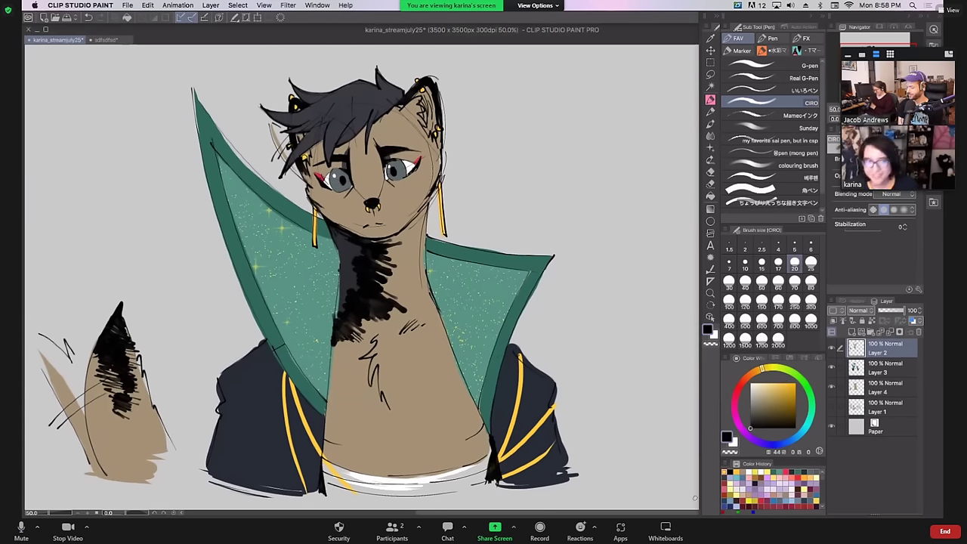
click(746, 261)
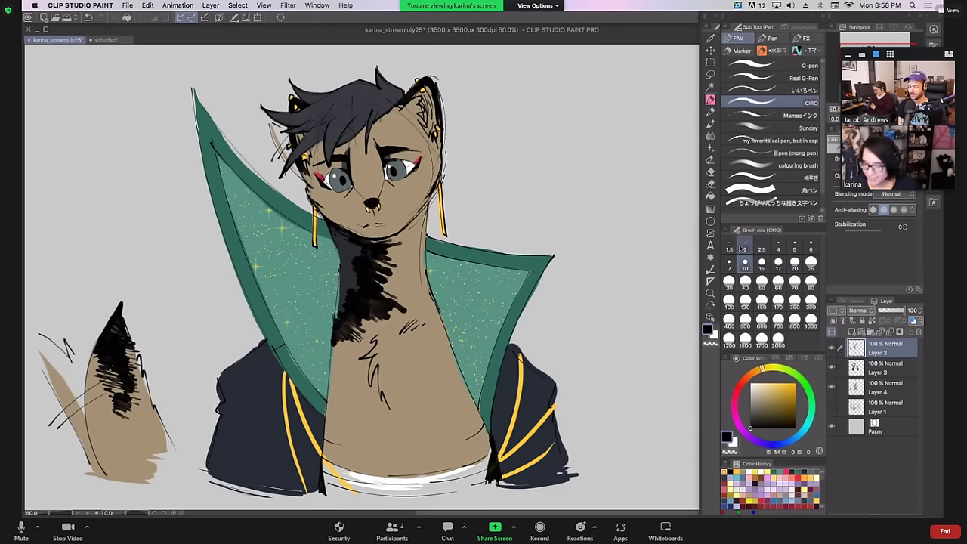
scroll(616, 342, up, 1)
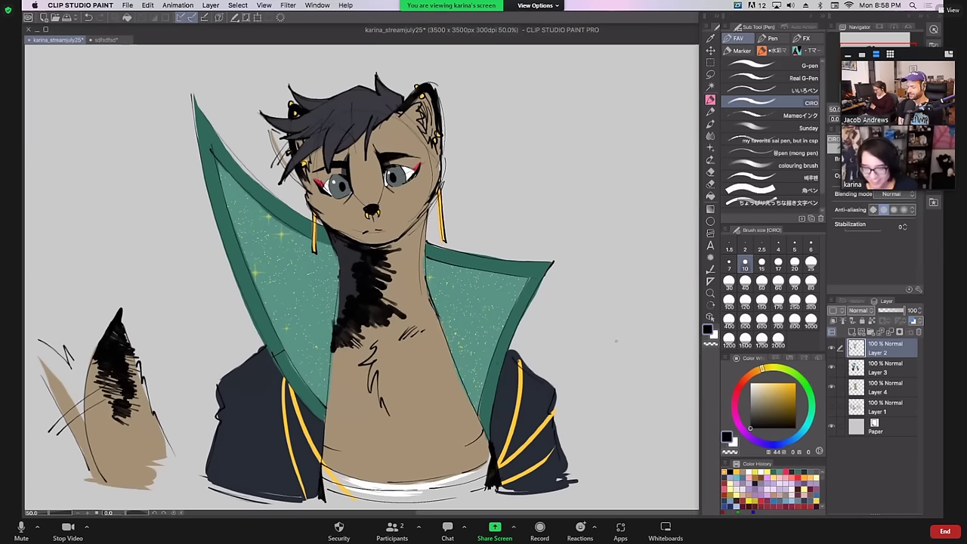
drag(599, 382, 594, 426)
key(ctrl+z)
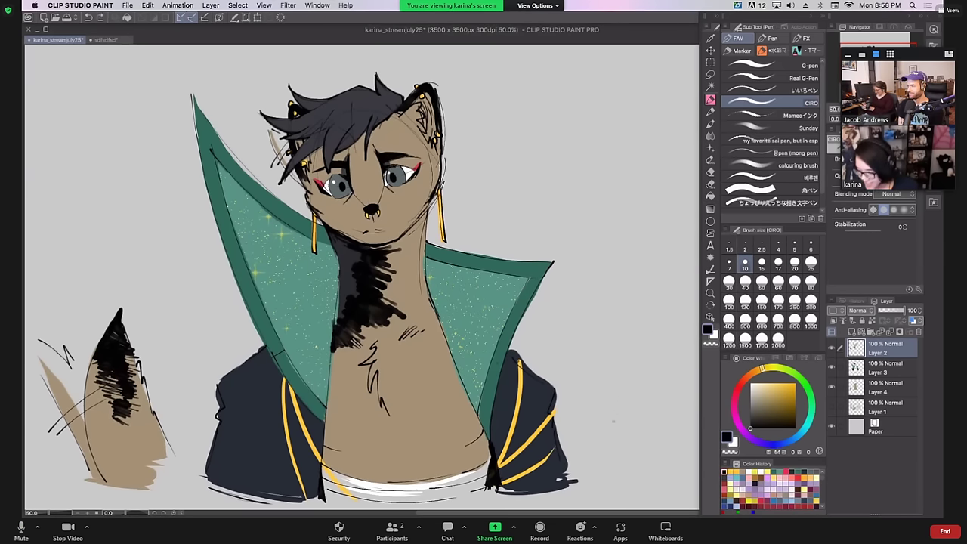
mouse_move(611, 387)
mouse_down()
mouse_move(607, 434)
mouse_move(648, 377)
mouse_up()
drag(617, 435, 649, 435)
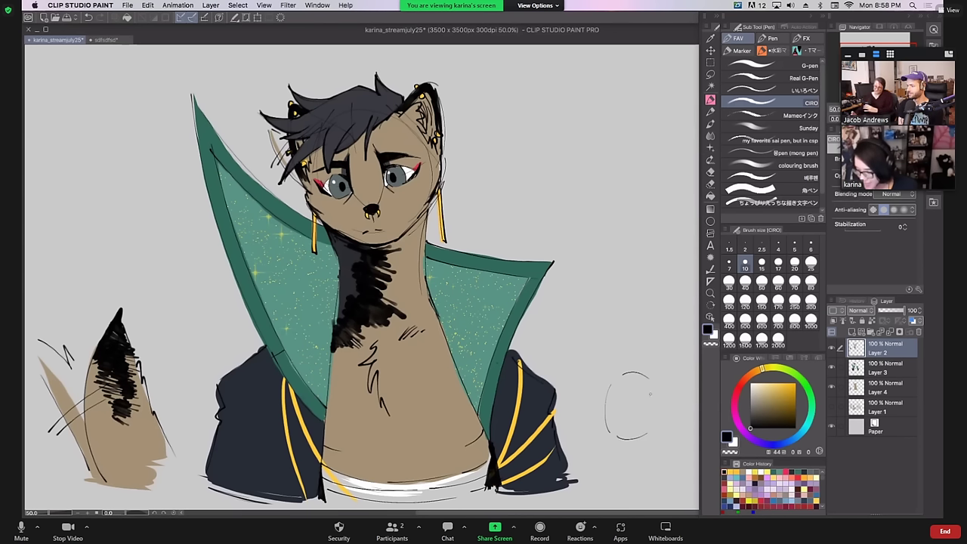
key(ctrl+z)
mouse_move(648, 378)
mouse_down()
mouse_move(644, 439)
mouse_move(632, 442)
mouse_move(644, 440)
mouse_up()
key(ctrl+z)
key(ctrl+z)
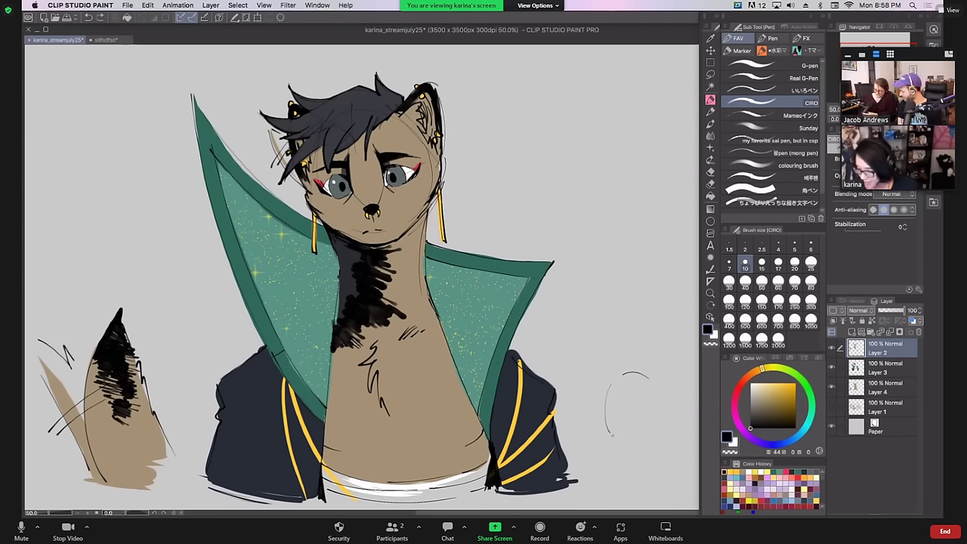
Complete the small figure's head outline, sketch its neck and shoulders, and add an upright three-pronged tuft on top
mouse_move(650, 384)
mouse_down()
mouse_move(648, 433)
mouse_move(617, 437)
mouse_move(601, 474)
mouse_up()
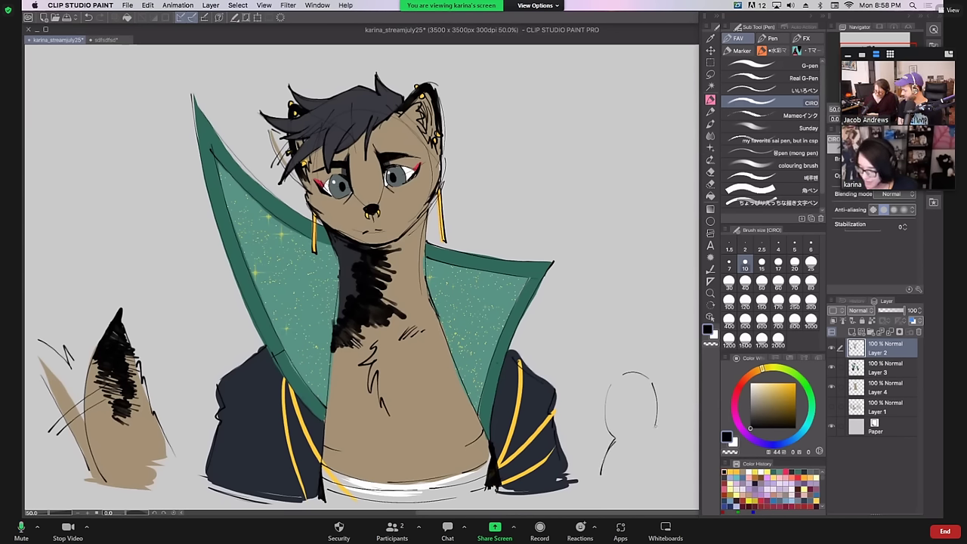
drag(655, 427, 664, 480)
mouse_move(617, 376)
mouse_down()
mouse_move(617, 354)
mouse_move(628, 367)
mouse_move(636, 339)
mouse_move(640, 372)
mouse_up()
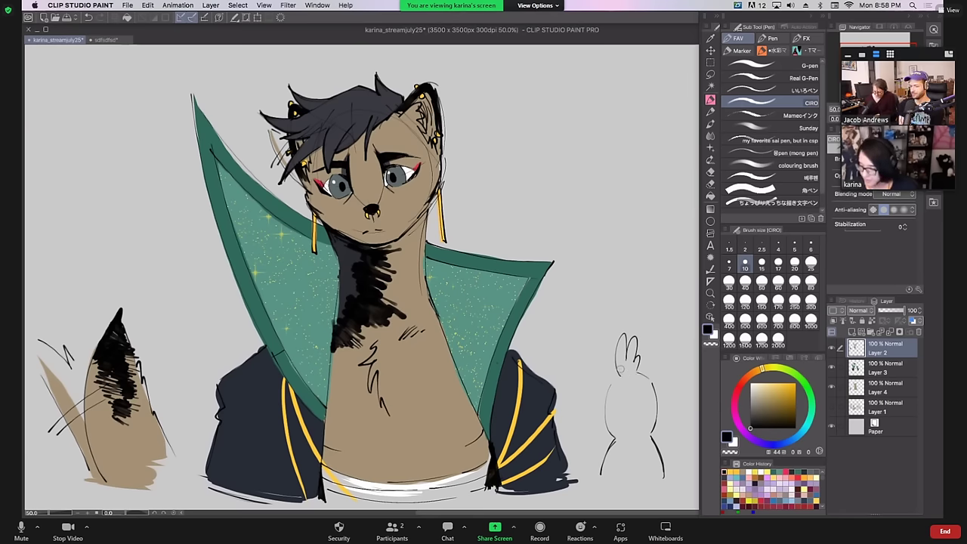
drag(614, 382, 617, 377)
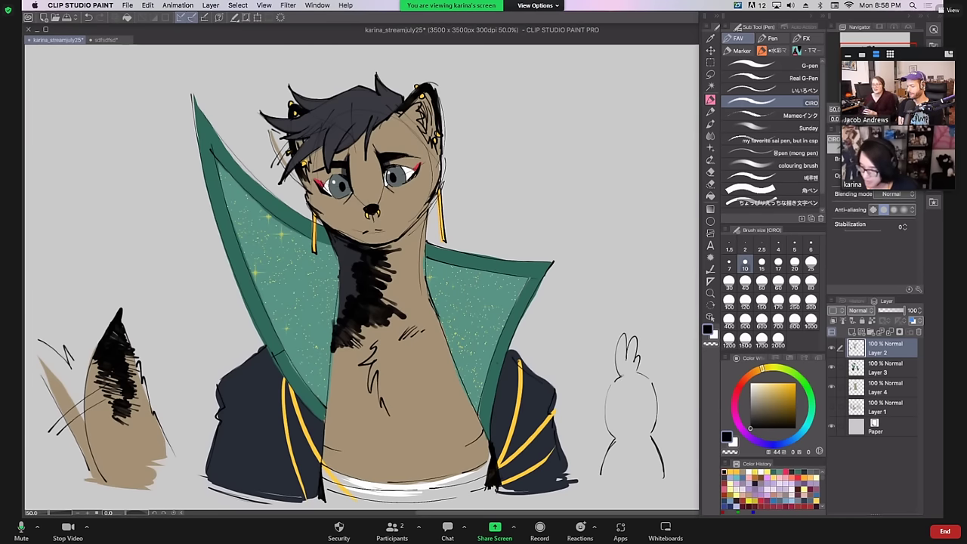
Draw the small figure's nose, muzzle, mouth and eyes, redoing misplaced strokes
drag(595, 307, 606, 300)
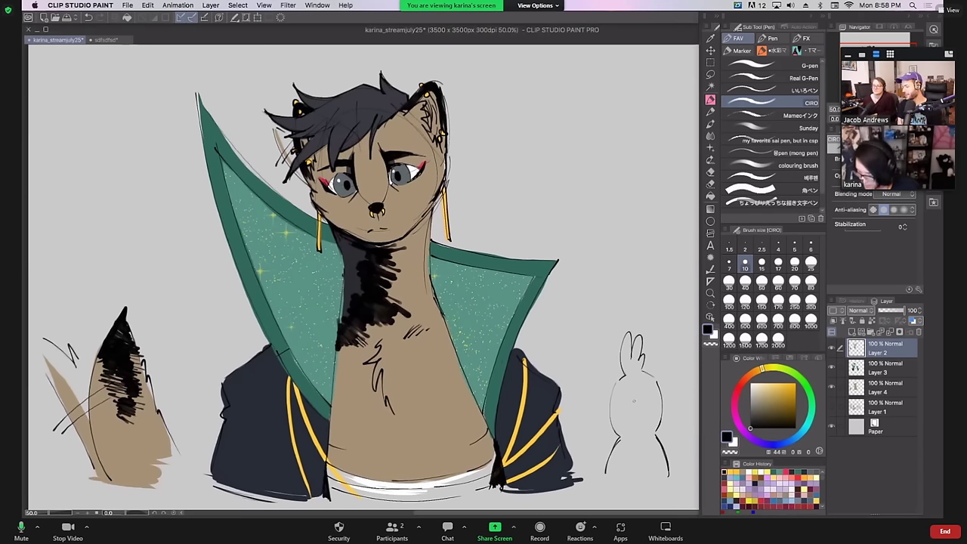
mouse_move(634, 401)
mouse_down()
mouse_move(647, 405)
mouse_move(640, 395)
mouse_move(647, 414)
mouse_up()
key(ctrl+z)
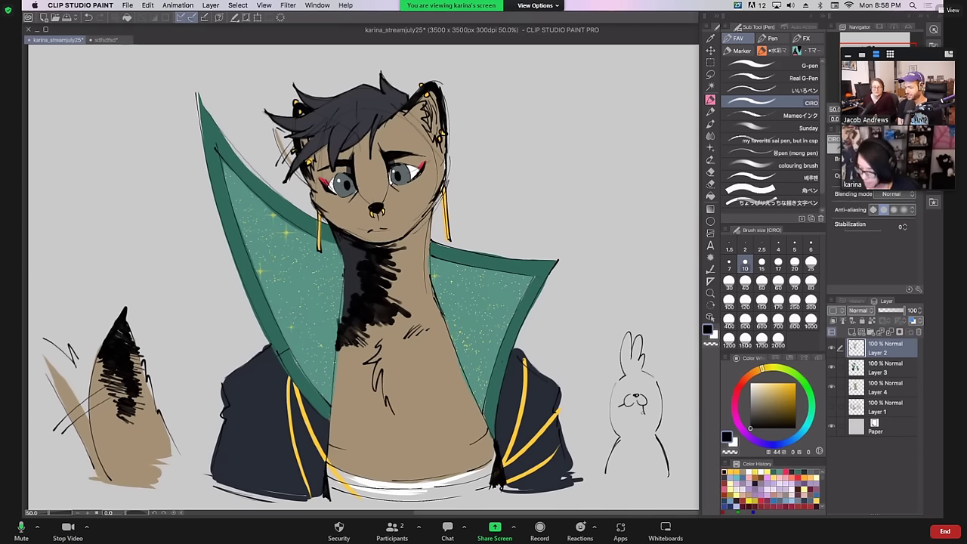
key(ctrl+z)
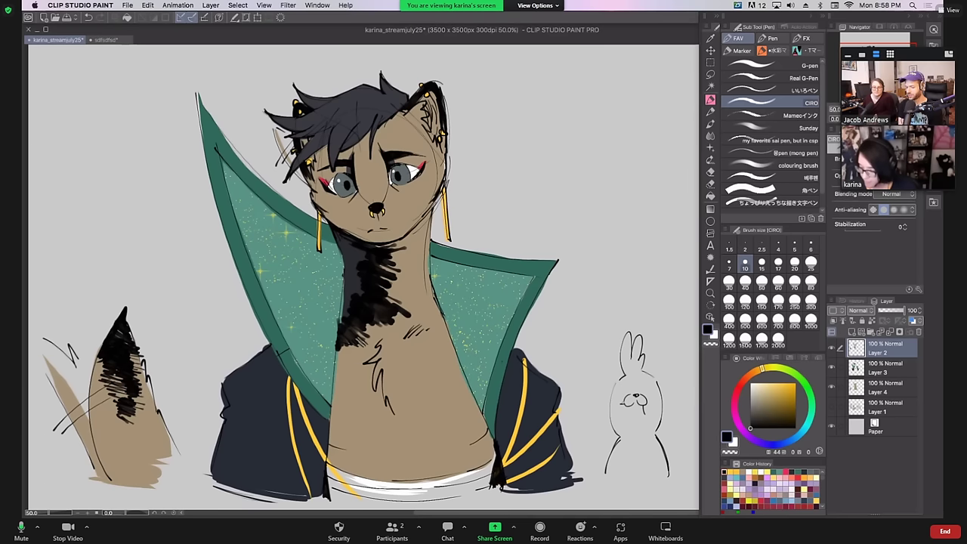
drag(634, 413, 644, 422)
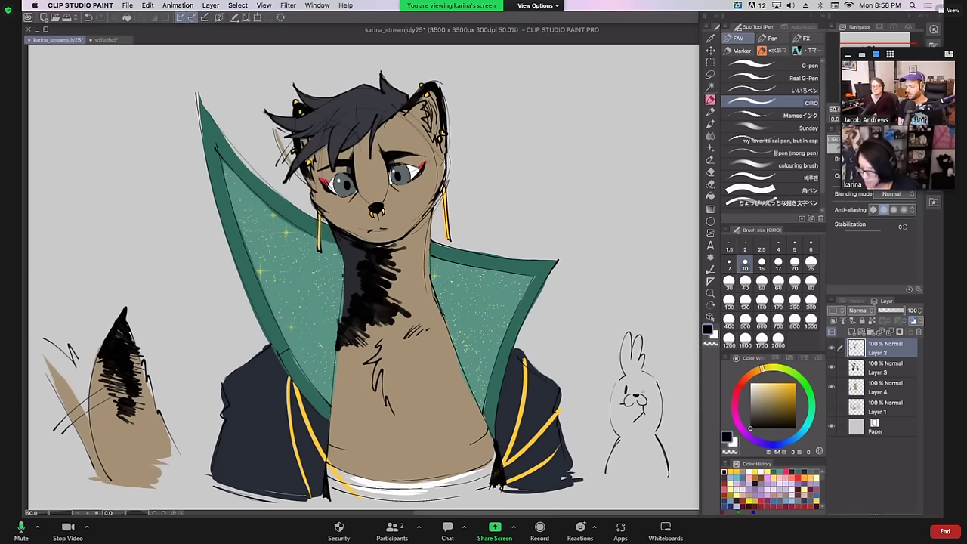
key(ctrl+z)
drag(627, 389, 629, 392)
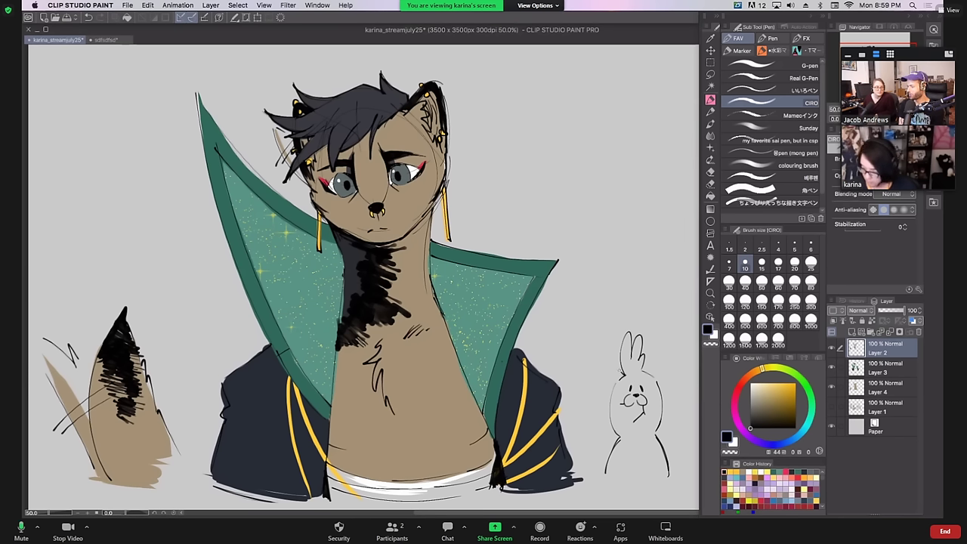
Add a floppy folded ear to each side of the small figure's head, redoing the first one
mouse_move(622, 364)
mouse_down()
mouse_move(608, 373)
mouse_move(607, 396)
mouse_up()
key(ctrl+z)
key(ctrl+z)
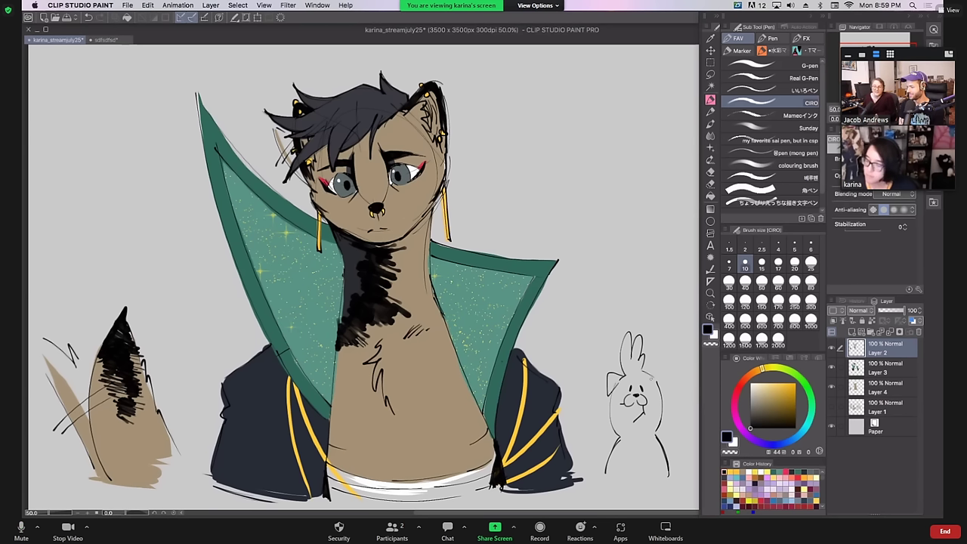
drag(651, 375, 665, 402)
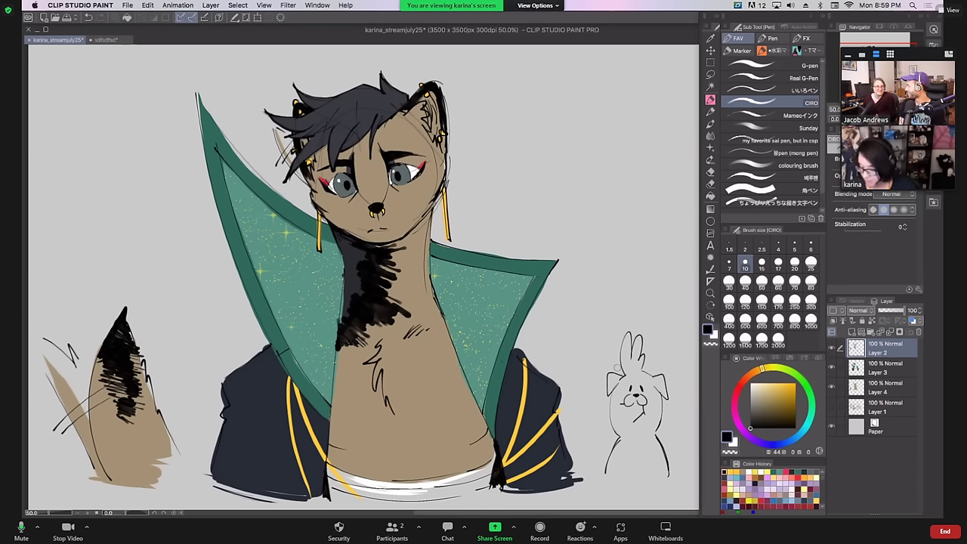
Sketch a small spiky tail beside the small figure's body, replacing the bushy version drawn on the opposite side
mouse_move(585, 472)
mouse_down()
mouse_move(593, 428)
mouse_move(603, 469)
mouse_move(568, 470)
mouse_move(587, 446)
mouse_move(581, 467)
mouse_up()
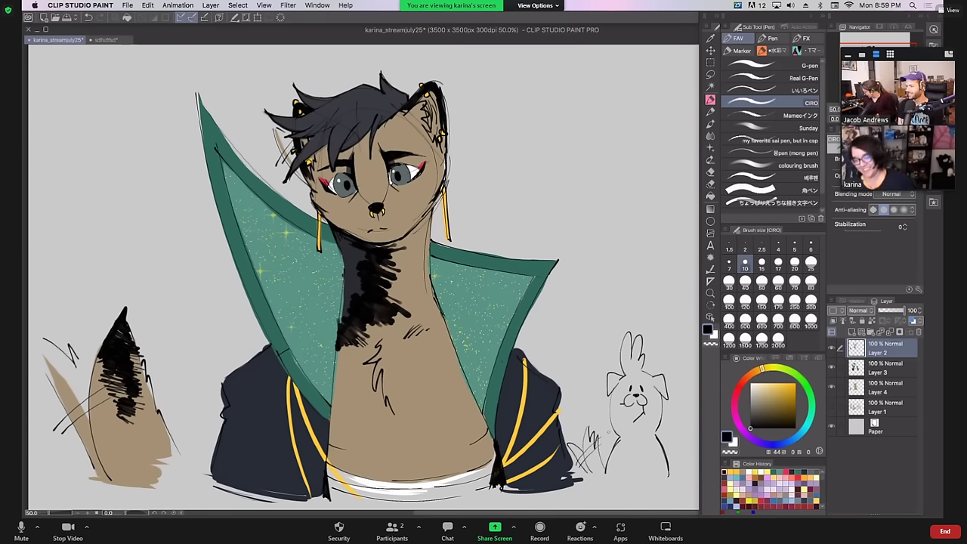
key(super+z)
key(super+z)
key(super+z)
key(super+z)
key(super+z)
key(super+z)
key(super+z)
mouse_move(680, 442)
mouse_down()
mouse_move(676, 469)
mouse_move(684, 475)
mouse_move(692, 452)
mouse_up()
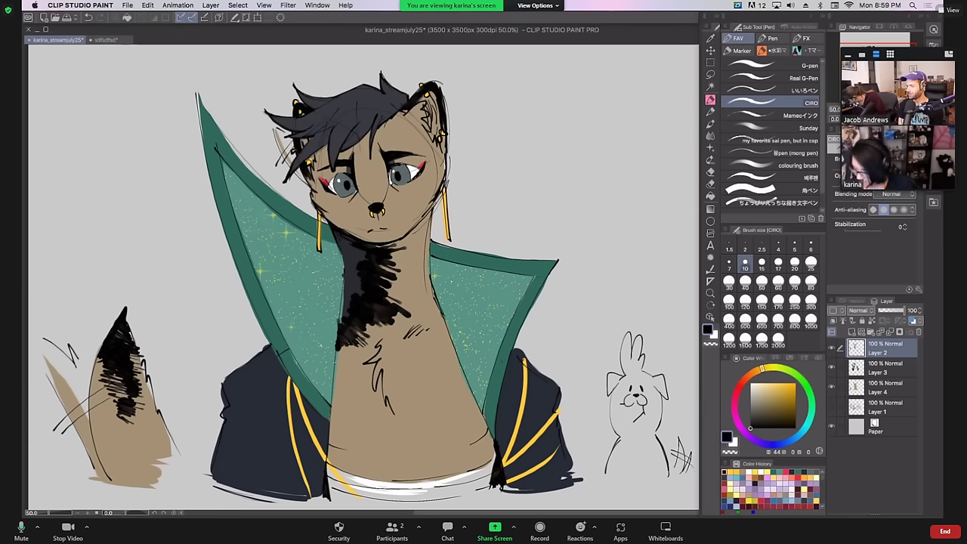
Fill the small figure's head and body with cream on Layer 4, using the G-pen at brush size 80
click(881, 368)
click(875, 388)
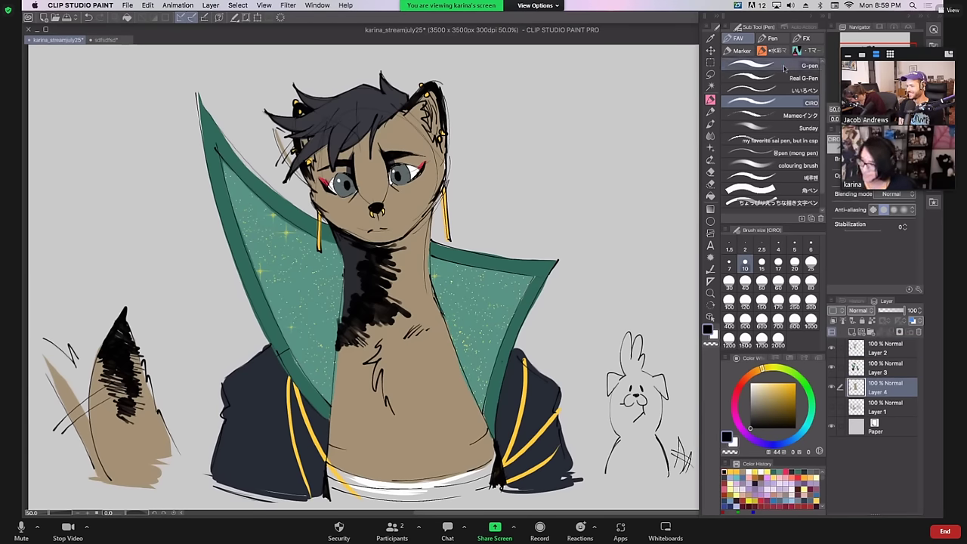
click(756, 66)
click(764, 386)
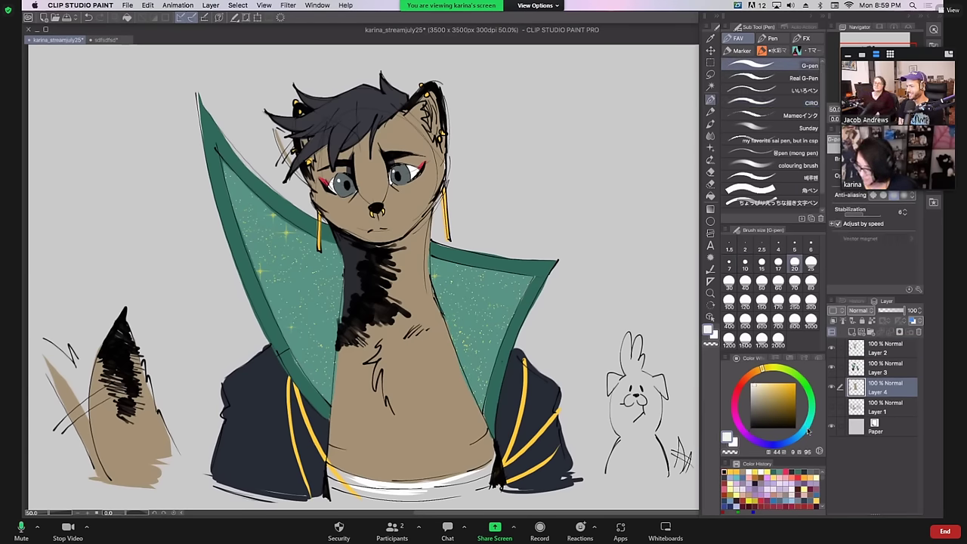
click(807, 428)
drag(631, 399, 639, 424)
key(super+z)
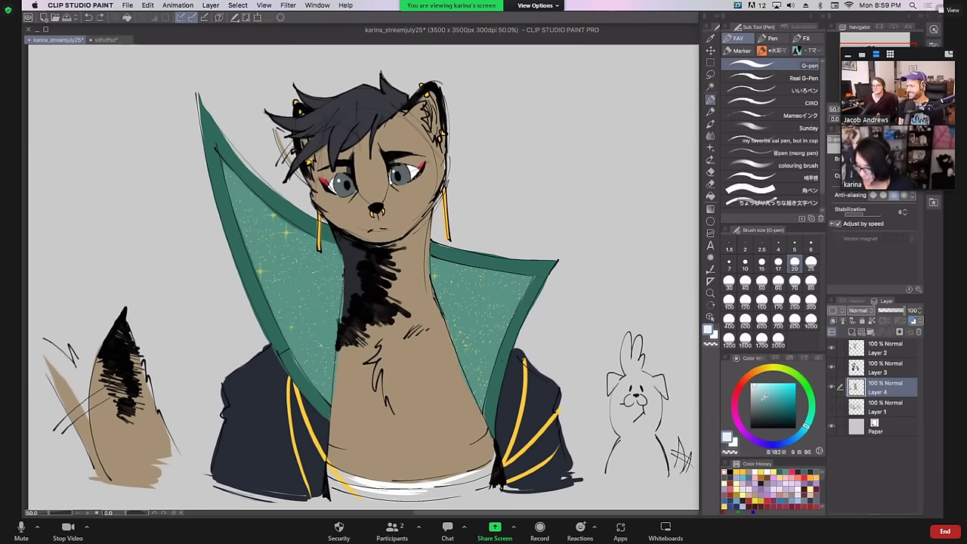
click(763, 370)
click(810, 264)
click(811, 285)
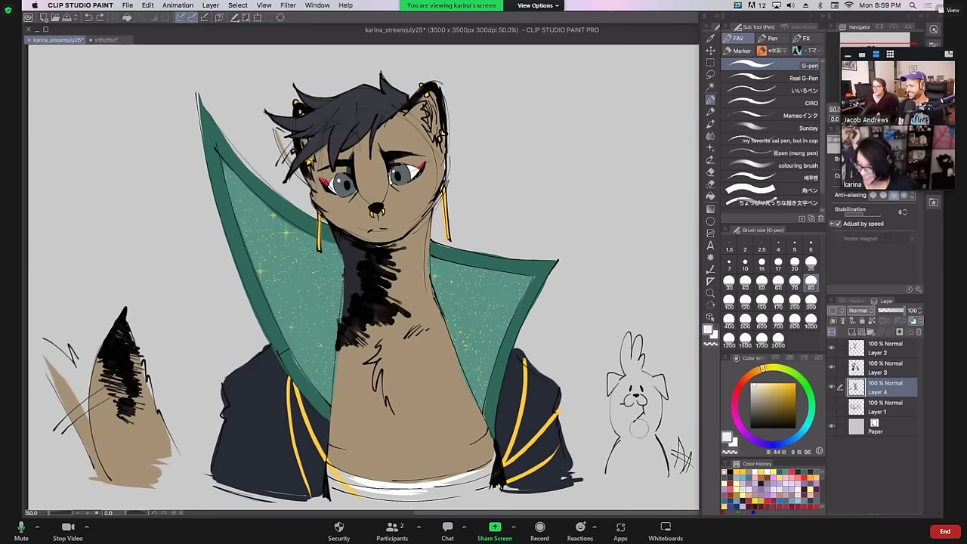
mouse_move(635, 423)
mouse_down()
mouse_move(634, 384)
mouse_move(632, 441)
mouse_move(619, 464)
mouse_move(632, 441)
mouse_move(629, 456)
mouse_move(640, 444)
mouse_move(652, 465)
mouse_move(616, 468)
mouse_move(654, 465)
mouse_up()
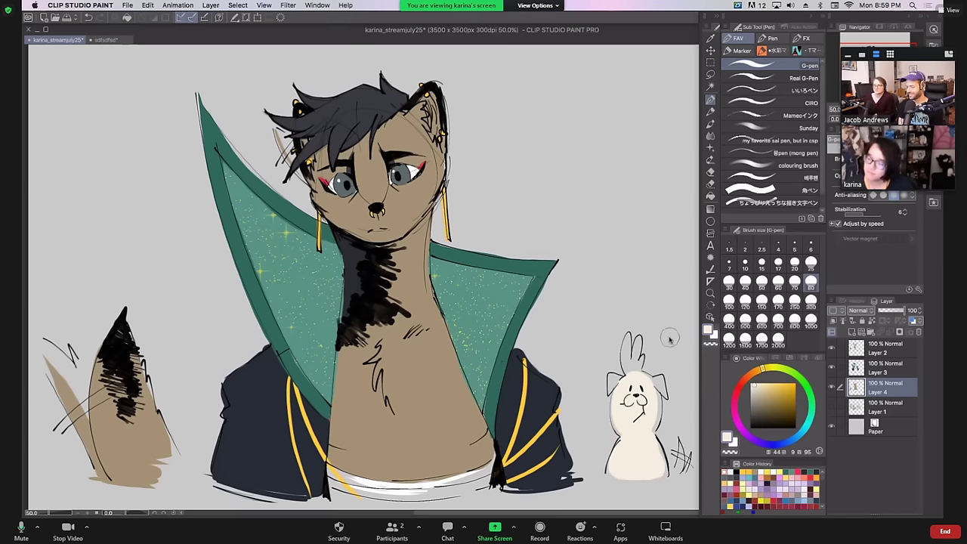
Colour the small figure's ears, tuft and tail cream at brush size 50, and paint white over one side of its face
click(762, 284)
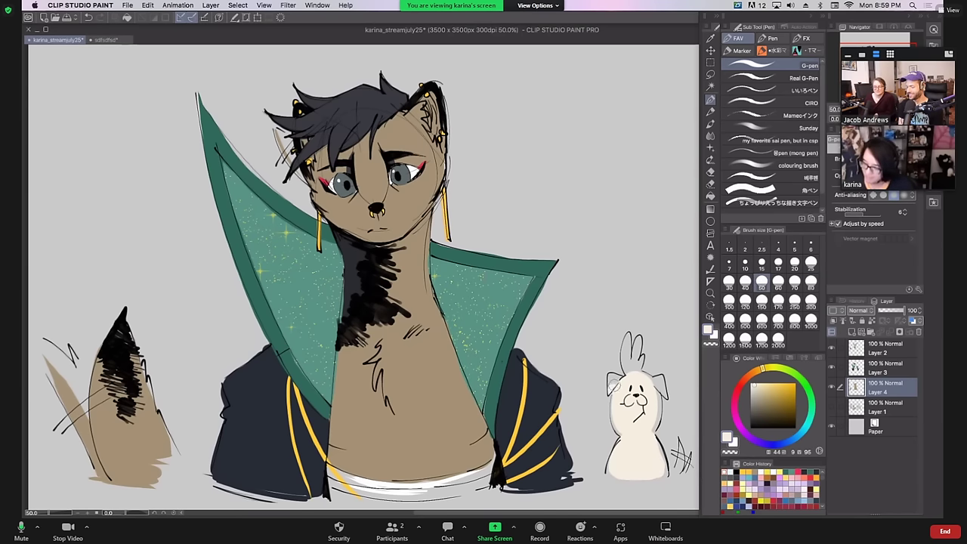
mouse_move(627, 380)
mouse_down()
mouse_move(632, 341)
mouse_move(655, 393)
mouse_move(664, 382)
mouse_move(655, 379)
mouse_up()
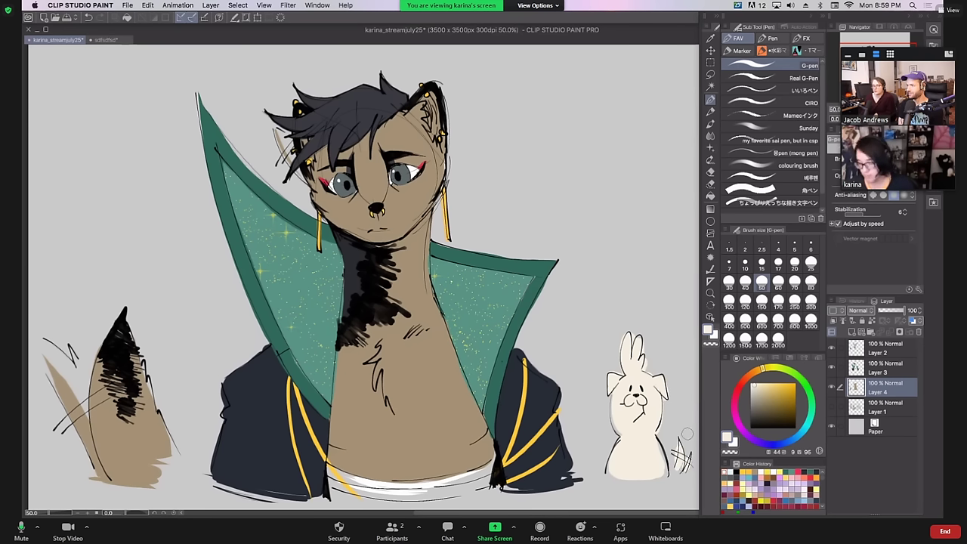
click(751, 383)
mouse_move(620, 409)
mouse_down()
mouse_move(621, 390)
mouse_move(623, 416)
mouse_move(628, 374)
mouse_move(612, 370)
mouse_up()
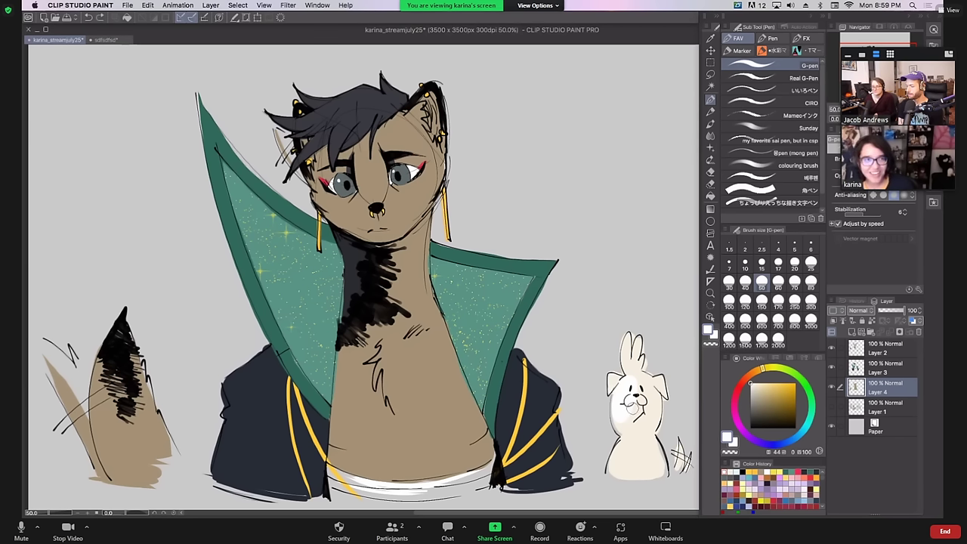
Add white highlights to the small figure's body and draw a thin vertical white stroke beside its head at brush size 15
click(762, 266)
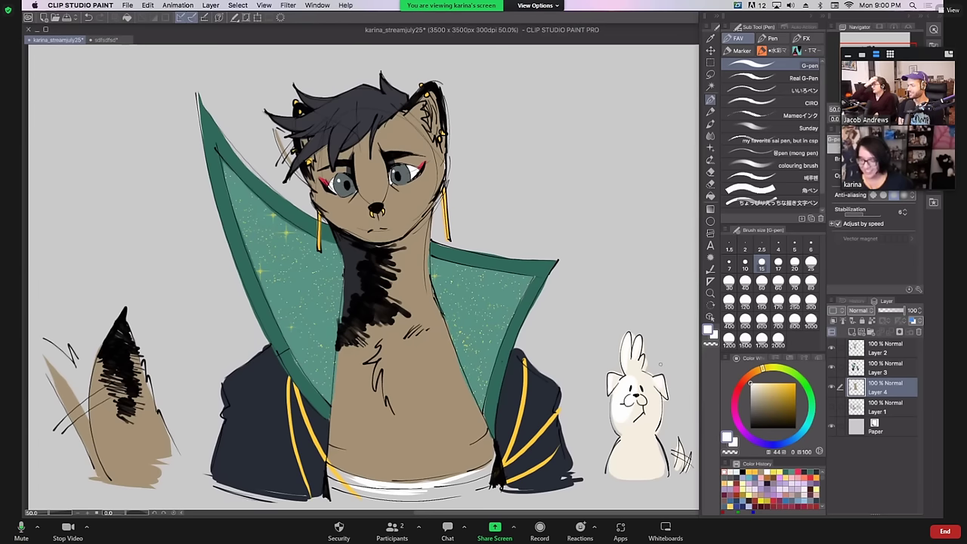
click(811, 261)
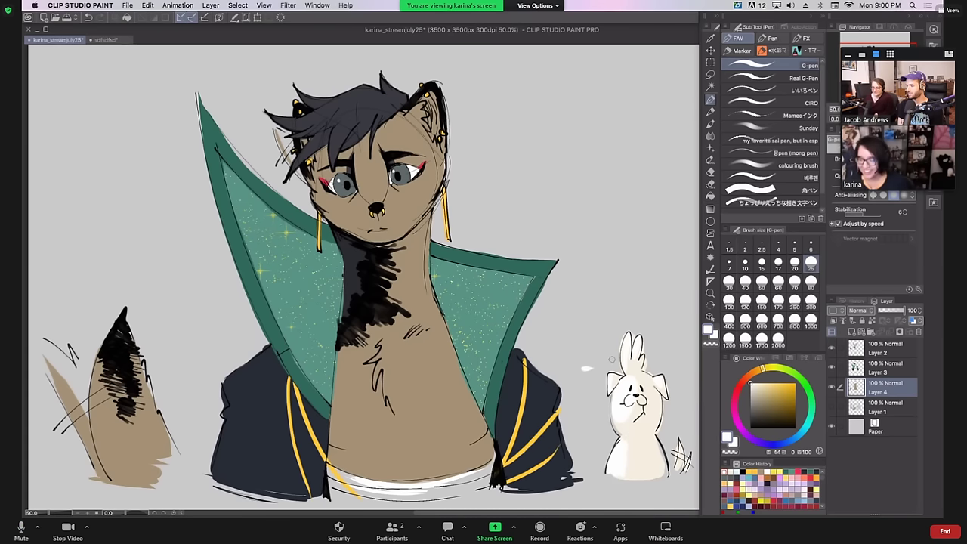
click(761, 263)
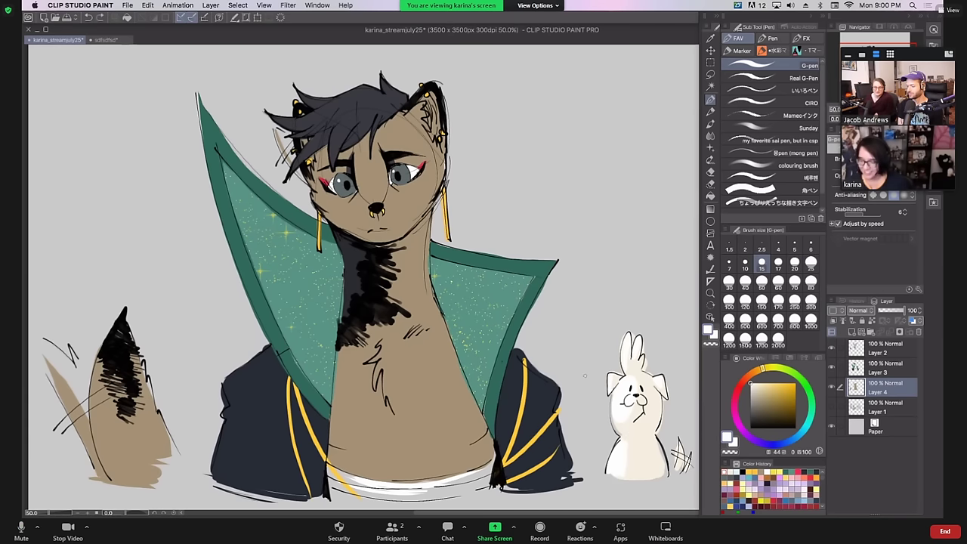
drag(593, 359, 593, 385)
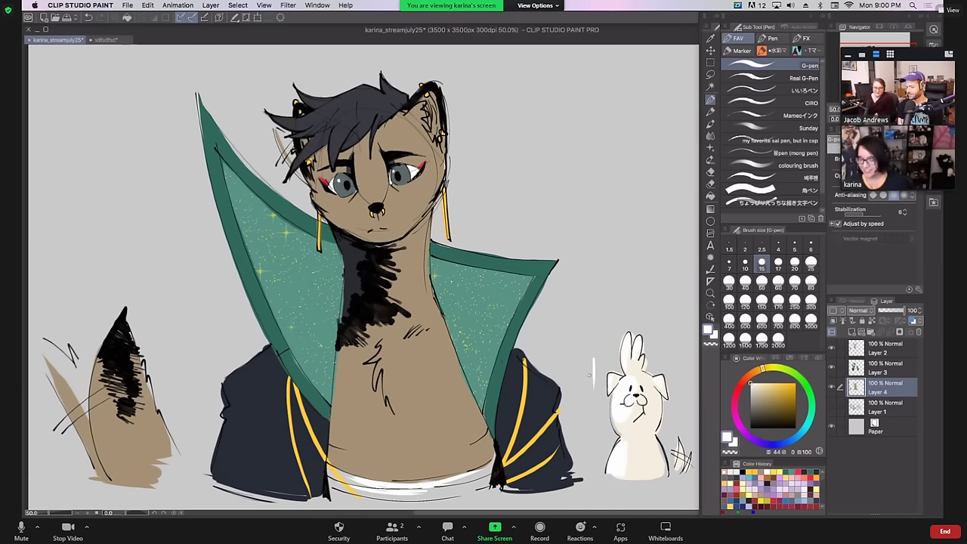